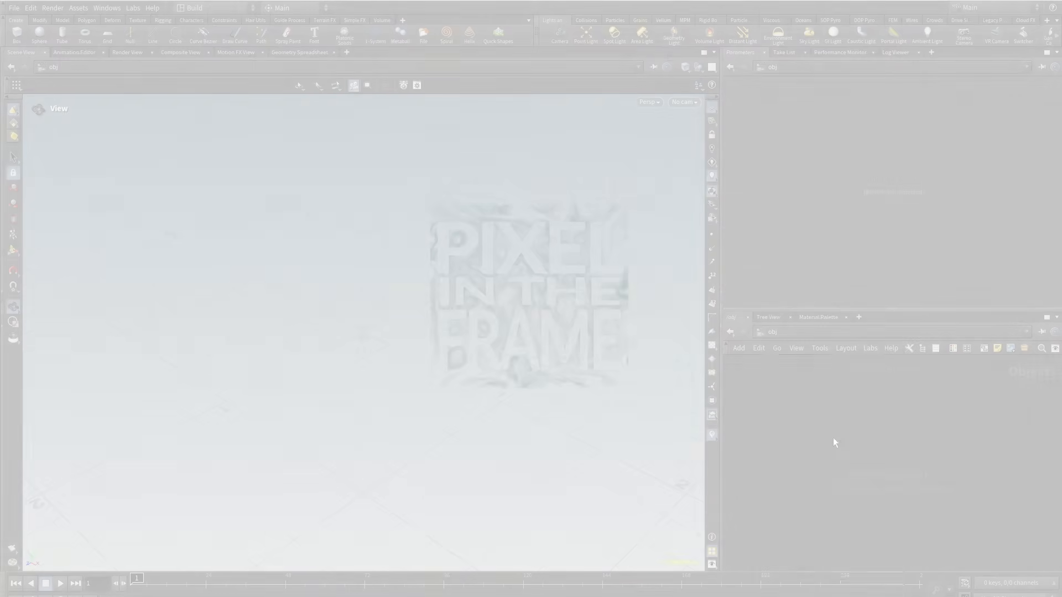
Step: Inside the geo1 network, add a Test Geometry: Electra node
{"action": "key", "text": "Tab"}
{"action": "left_click", "coordinate": [941, 393]}
{"action": "left_click", "coordinate": [860, 446]}
{"action": "double_click", "coordinate": [860, 447]}
{"action": "key", "text": "Tab"}
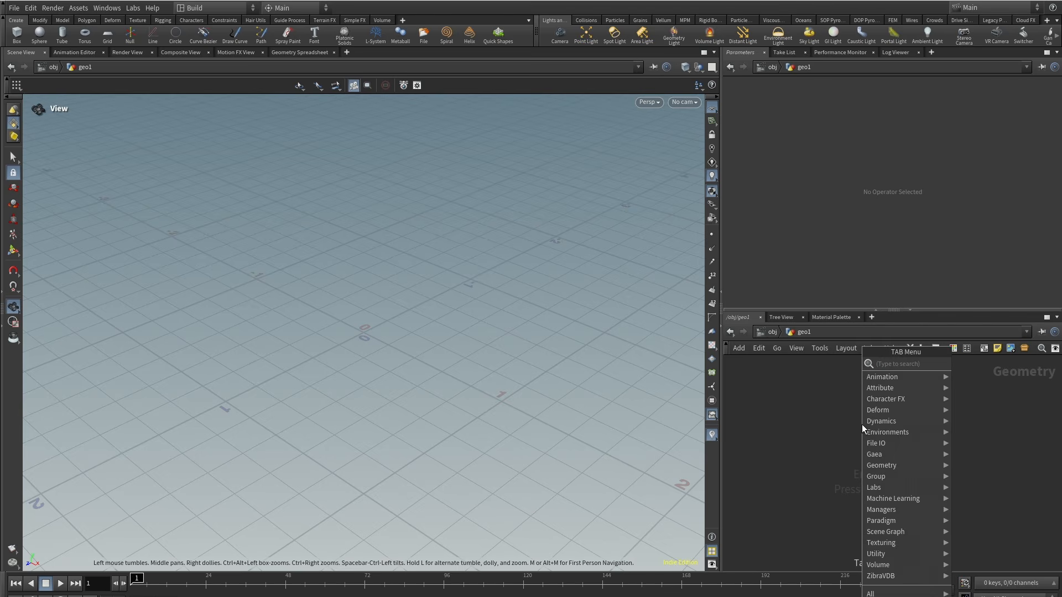
{"action": "type", "text": "test"}
{"action": "left_click", "coordinate": [814, 387]}
{"action": "left_click", "coordinate": [864, 431]}
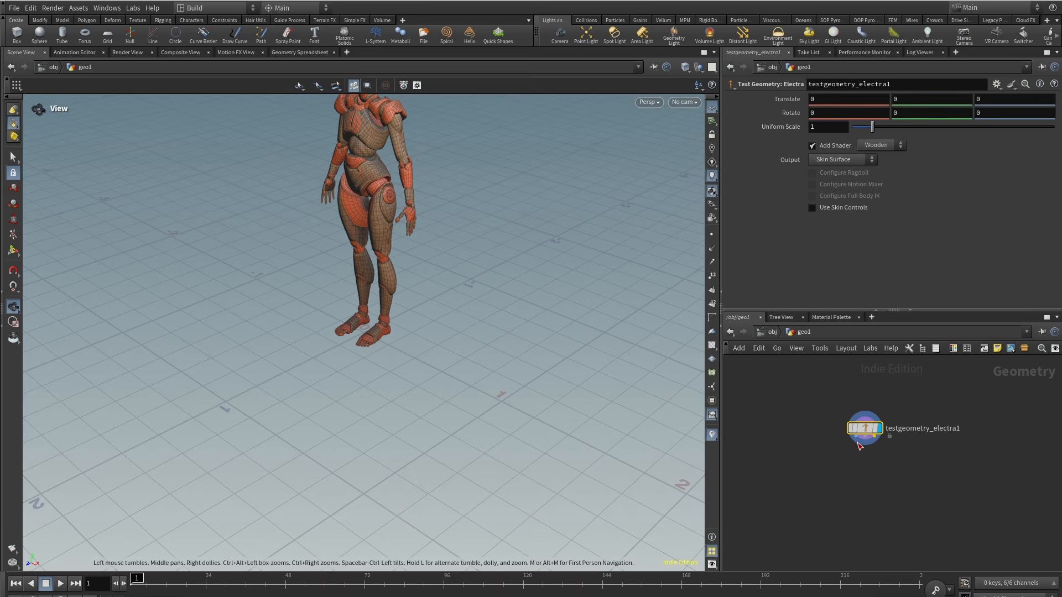
Step: Select the character's arms and rotate and move them into a raised T-pose with an Edit transform
{"action": "scroll", "coordinate": [405, 176], "scroll_direction": "down", "scroll_amount": 4}
{"action": "middle_click_drag", "start_coordinate": [344, 288], "coordinate": [363, 382]}
{"action": "left_click_drag", "start_coordinate": [363, 382], "coordinate": [476, 348]}
{"action": "right_click_drag", "start_coordinate": [477, 348], "coordinate": [562, 287]}
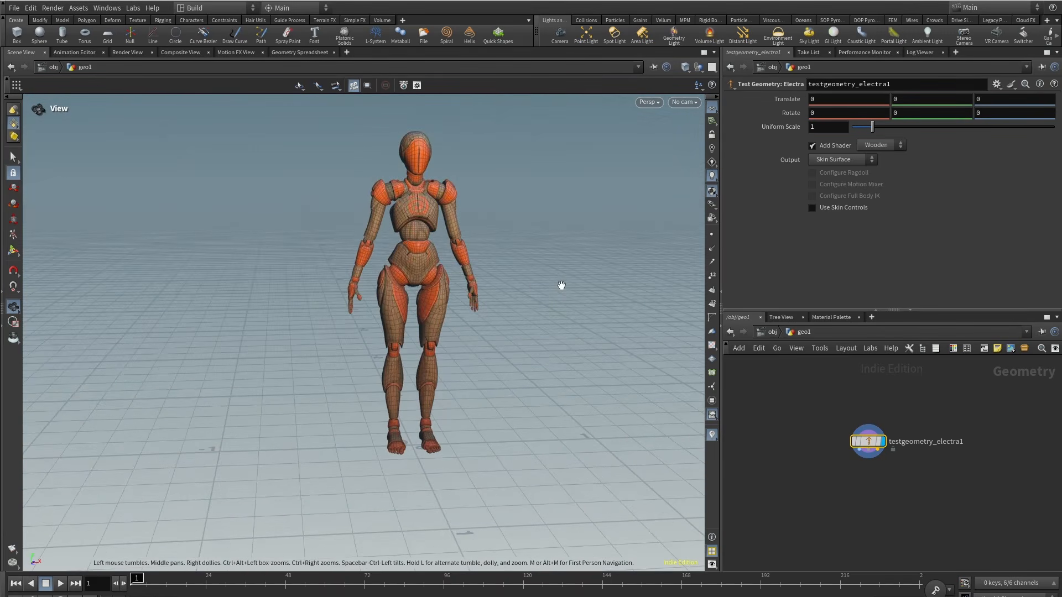
{"action": "middle_click_drag", "start_coordinate": [505, 304], "coordinate": [477, 316]}
{"action": "key", "text": "s"}
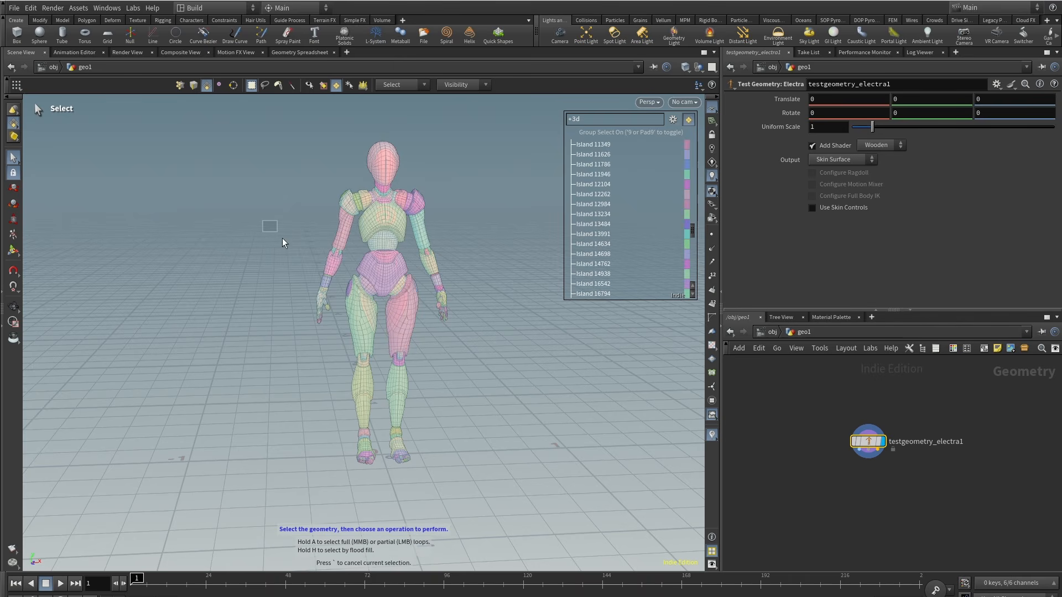
{"action": "left_click_drag", "start_coordinate": [262, 217], "coordinate": [337, 327]}
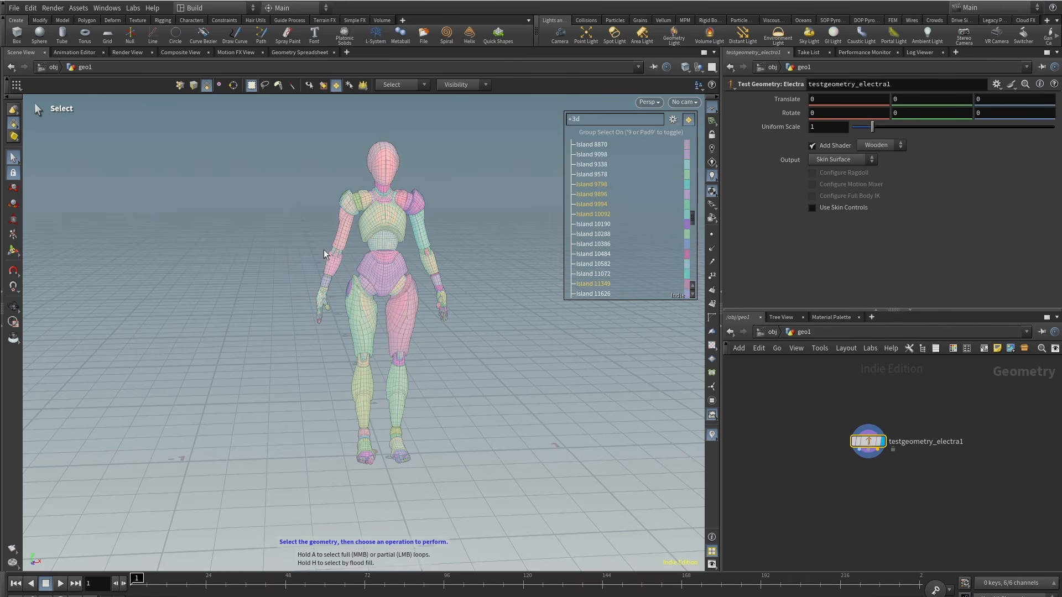
{"action": "key", "text": "r"}
{"action": "left_click_drag", "start_coordinate": [295, 203], "coordinate": [353, 185]}
{"action": "key", "text": "t"}
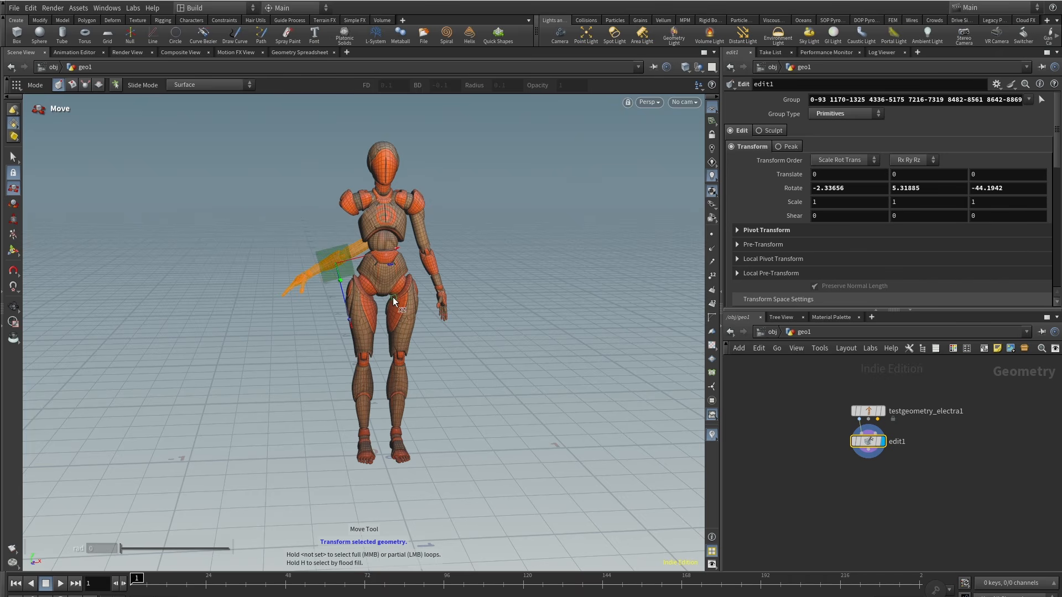
{"action": "left_click_drag", "start_coordinate": [337, 263], "coordinate": [331, 223]}
{"action": "left_click_drag", "start_coordinate": [331, 222], "coordinate": [338, 243], "text": "alt"}
{"action": "left_click_drag", "start_coordinate": [362, 249], "coordinate": [307, 255], "text": "alt"}
{"action": "key", "text": "r"}
{"action": "left_click_drag", "start_coordinate": [379, 171], "coordinate": [387, 183]}
{"action": "key", "text": "s"}
{"action": "left_click", "coordinate": [449, 247]}
{"action": "left_click_drag", "start_coordinate": [520, 241], "coordinate": [497, 185]}
{"action": "key", "text": "t"}
{"action": "left_click_drag", "start_coordinate": [451, 249], "coordinate": [501, 168]}
{"action": "key", "text": "r"}
{"action": "key", "text": "t"}
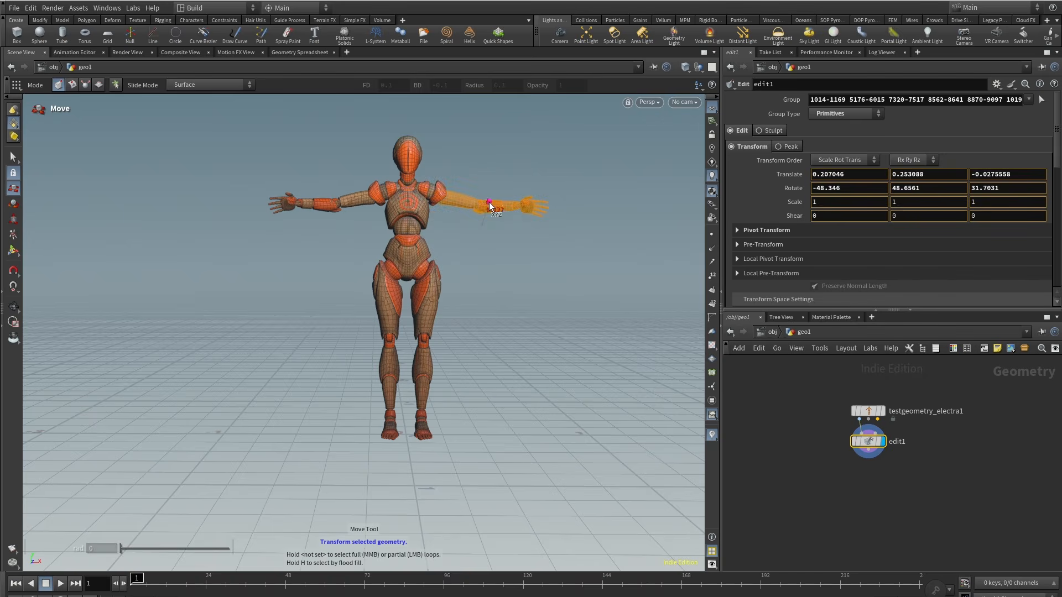
Step: Select the head and rotate it to tilt the character's head in the pose
{"action": "key", "text": "s"}
{"action": "key", "text": "t"}
{"action": "left_click_drag", "start_coordinate": [406, 273], "coordinate": [409, 228]}
{"action": "left_click_drag", "start_coordinate": [437, 249], "coordinate": [391, 251], "text": "alt"}
{"action": "key", "text": "s"}
{"action": "left_click_drag", "start_coordinate": [388, 134], "coordinate": [454, 213]}
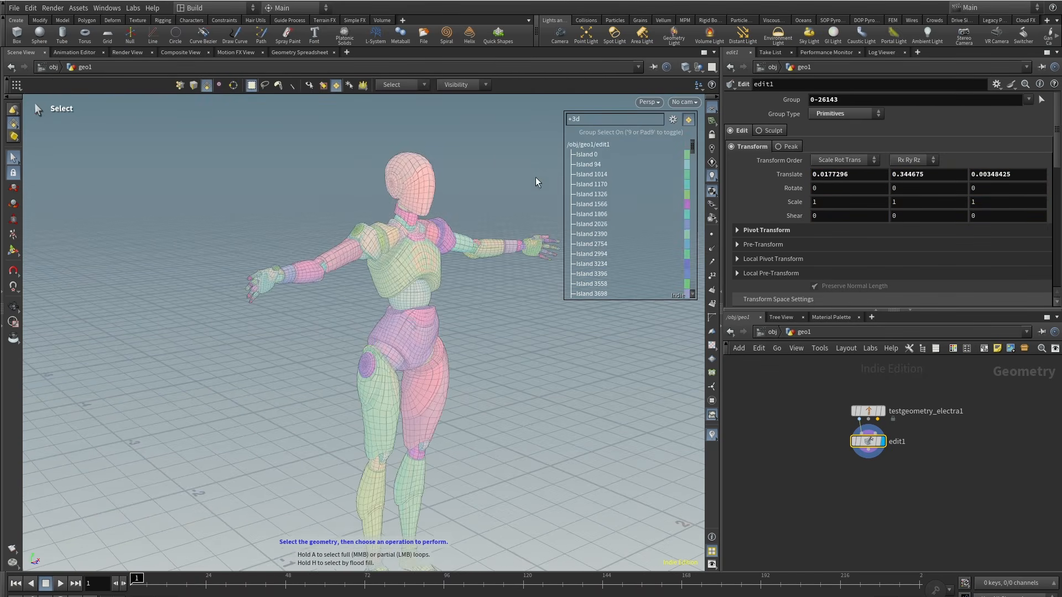
{"action": "left_click_drag", "start_coordinate": [535, 177], "coordinate": [556, 180], "text": "alt"}
{"action": "key", "text": "r"}
{"action": "left_click_drag", "start_coordinate": [458, 217], "coordinate": [471, 201]}
{"action": "key", "text": "t"}
{"action": "left_click_drag", "start_coordinate": [431, 222], "coordinate": [476, 216], "text": "alt"}
{"action": "left_click_drag", "start_coordinate": [366, 158], "coordinate": [362, 157]}
{"action": "left_click_drag", "start_coordinate": [487, 247], "coordinate": [397, 262], "text": "alt"}
{"action": "right_click_drag", "start_coordinate": [397, 262], "coordinate": [444, 337], "text": "alt"}
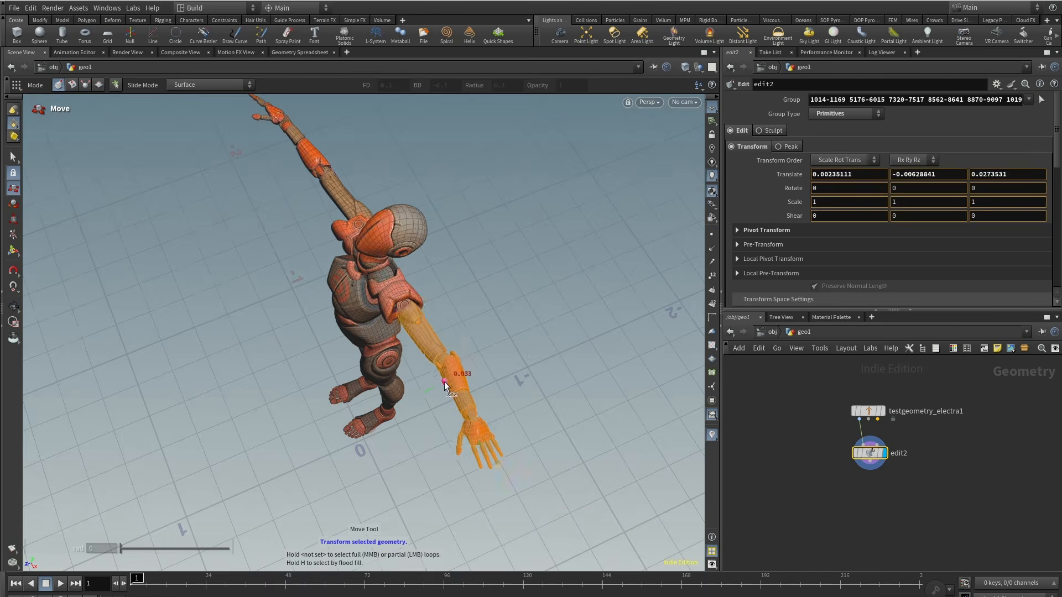
Step: Select one arm in a second Edit and rotate and move it into a new reaching pose
{"action": "left_click_drag", "start_coordinate": [443, 387], "coordinate": [448, 377]}
{"action": "left_click_drag", "start_coordinate": [448, 377], "coordinate": [532, 354], "text": "alt"}
{"action": "key", "text": "s"}
{"action": "left_click_drag", "start_coordinate": [219, 213], "coordinate": [343, 301]}
{"action": "key", "text": "t"}
{"action": "left_click_drag", "start_coordinate": [317, 257], "coordinate": [313, 266]}
{"action": "left_click_drag", "start_coordinate": [345, 442], "coordinate": [359, 365], "text": "alt"}
{"action": "right_click_drag", "start_coordinate": [360, 365], "coordinate": [387, 404], "text": "alt"}
{"action": "left_click_drag", "start_coordinate": [870, 453], "coordinate": [936, 449]}
{"action": "middle_click_drag", "start_coordinate": [878, 495], "coordinate": [845, 476]}
Step: Add a Blend Shapes node and wire the original geometry and the edit2 pose into it
{"action": "key", "text": "Tab"}
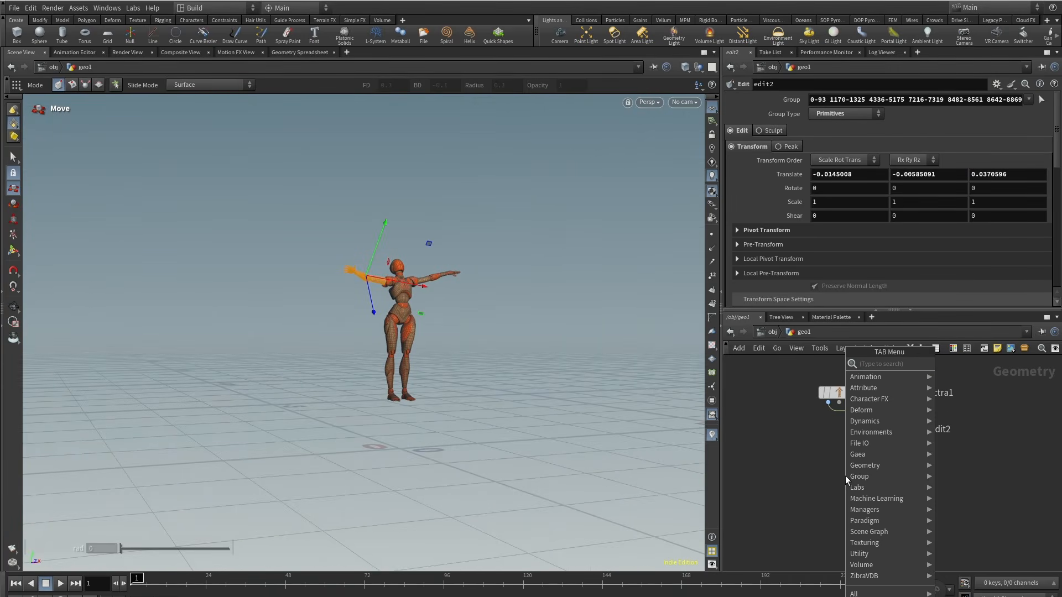
{"action": "type", "text": "blend"}
{"action": "left_click", "coordinate": [986, 365]}
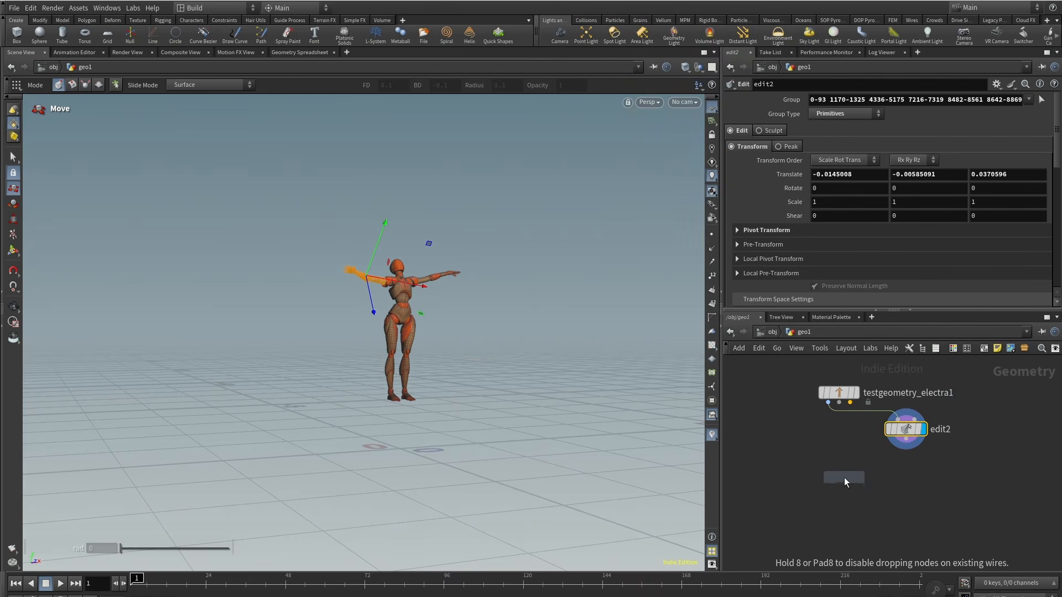
{"action": "left_click", "coordinate": [845, 481]}
{"action": "left_click_drag", "start_coordinate": [829, 403], "coordinate": [838, 475]}
{"action": "left_click_drag", "start_coordinate": [855, 474], "coordinate": [910, 448]}
{"action": "left_click", "coordinate": [910, 449]}
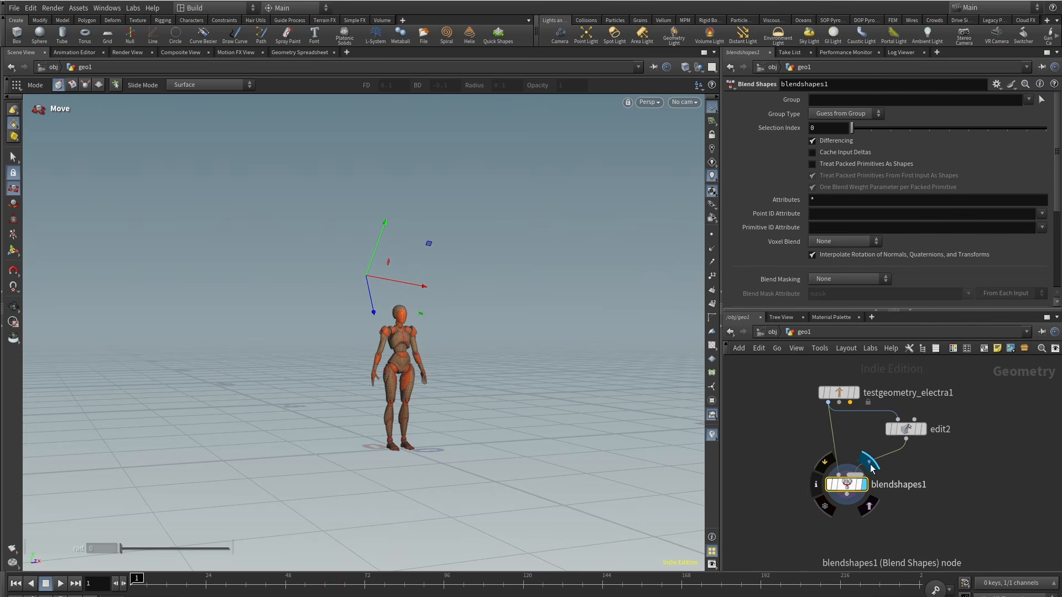
Step: Preview the pose blend by scrubbing the blend1 weight in the Blend Shapes parameters
{"action": "scroll", "coordinate": [885, 249], "scroll_direction": "down", "scroll_amount": 3}
{"action": "left_click_drag", "start_coordinate": [874, 294], "coordinate": [975, 296]}
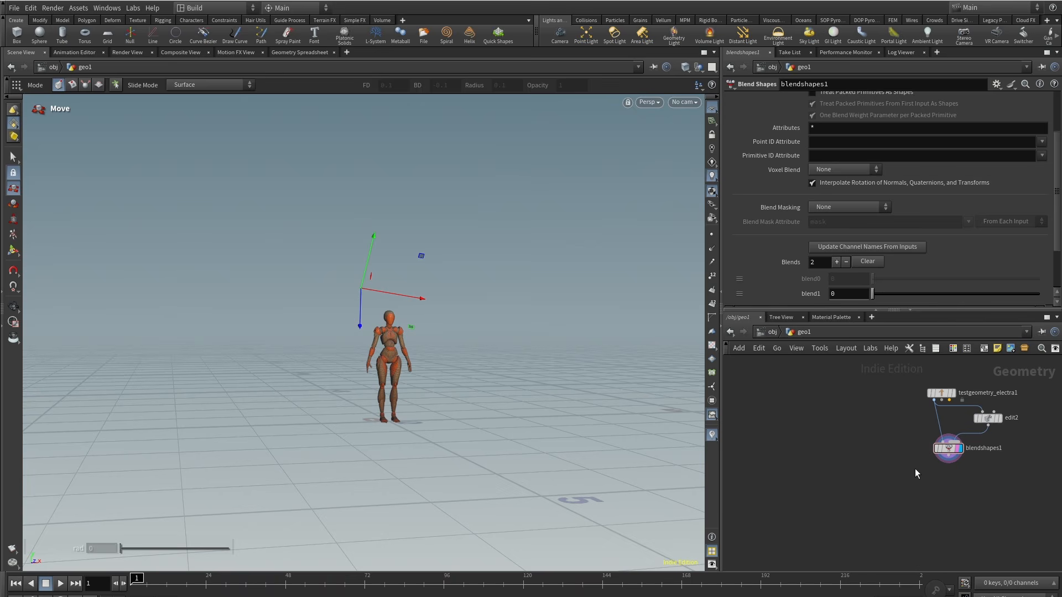
{"action": "middle_click_drag", "start_coordinate": [815, 425], "coordinate": [832, 420]}
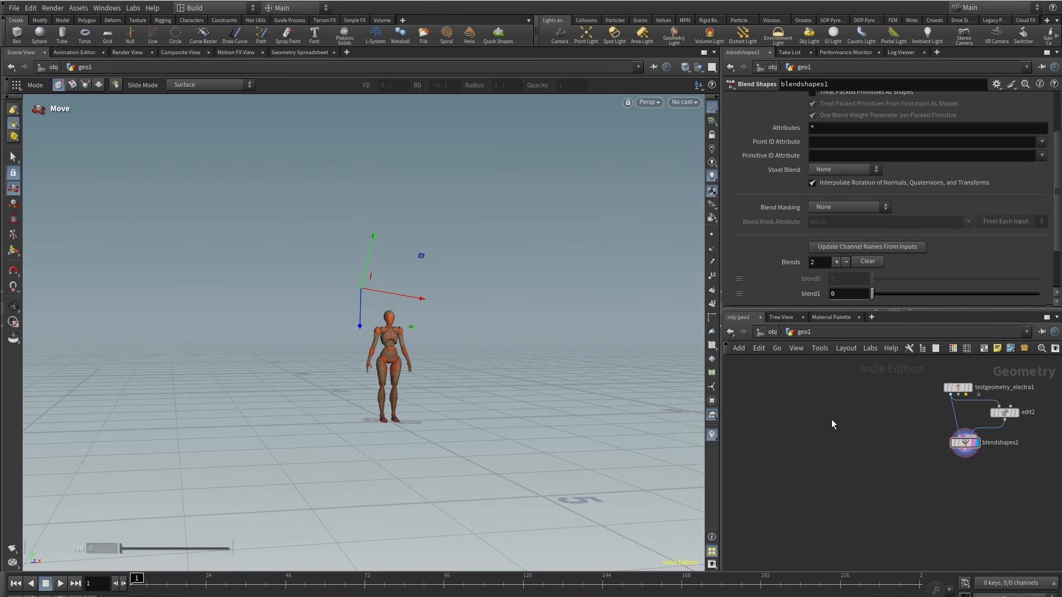
{"action": "left_click_drag", "start_coordinate": [330, 380], "coordinate": [289, 396], "text": "alt"}
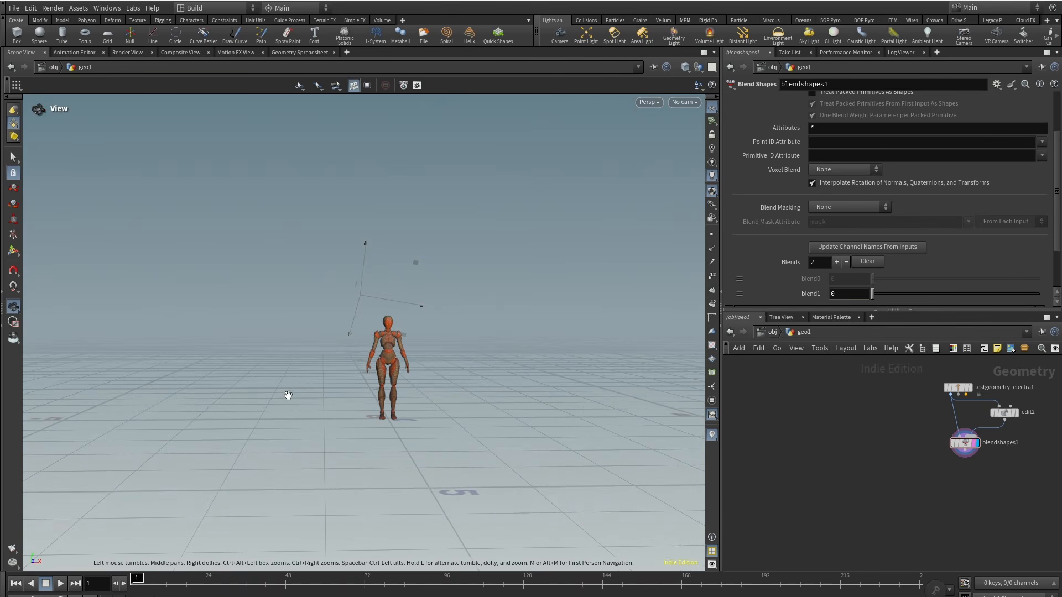
{"action": "right_click_drag", "start_coordinate": [289, 396], "coordinate": [446, 372], "text": "alt"}
{"action": "middle_click_drag", "start_coordinate": [860, 491], "coordinate": [859, 482]}
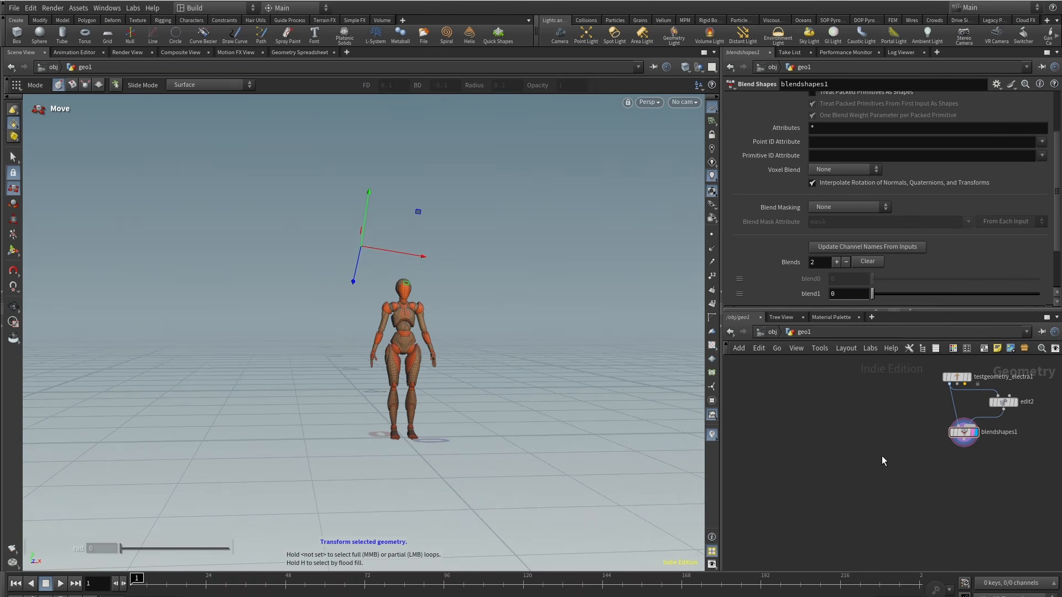
Step: Add a Curve node and set its primitive type to Bezier Curve
{"action": "key", "text": "Tab"}
{"action": "type", "text": "cur"}
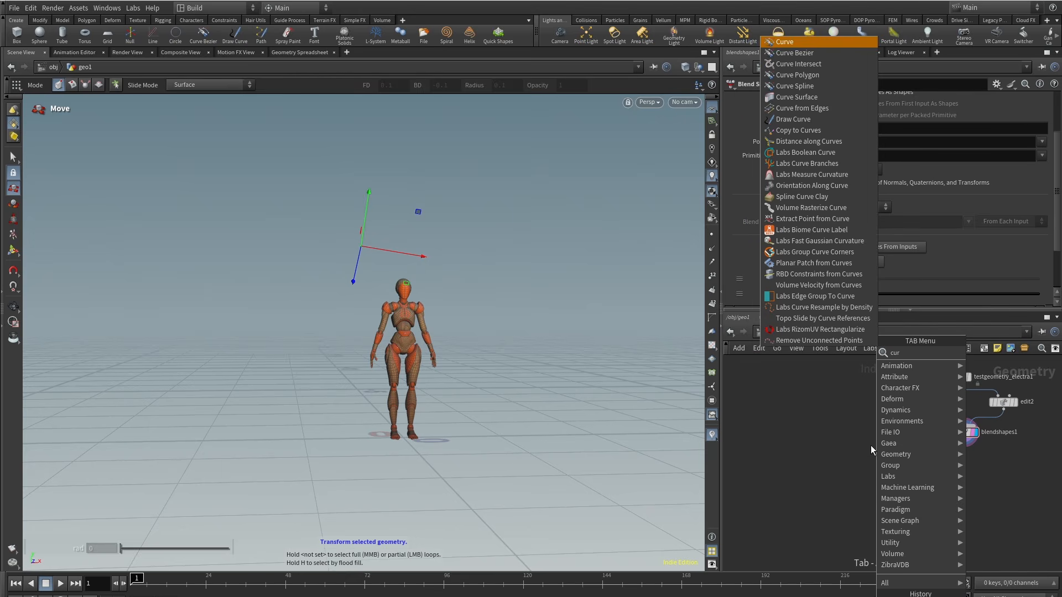
{"action": "left_click", "coordinate": [820, 354]}
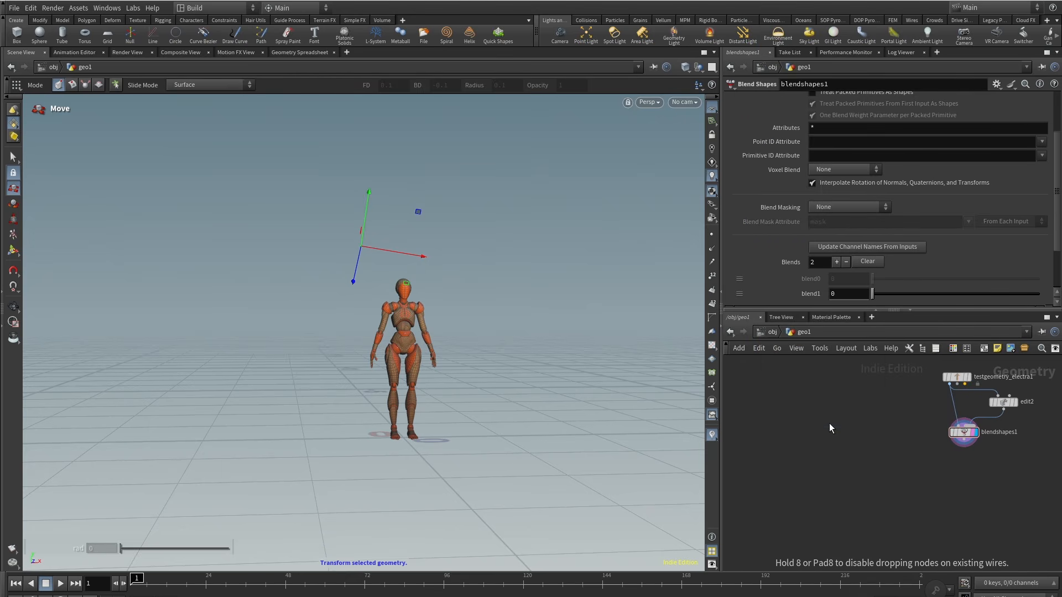
{"action": "left_click", "coordinate": [829, 428]}
{"action": "left_click", "coordinate": [839, 125]}
{"action": "left_click", "coordinate": [833, 151]}
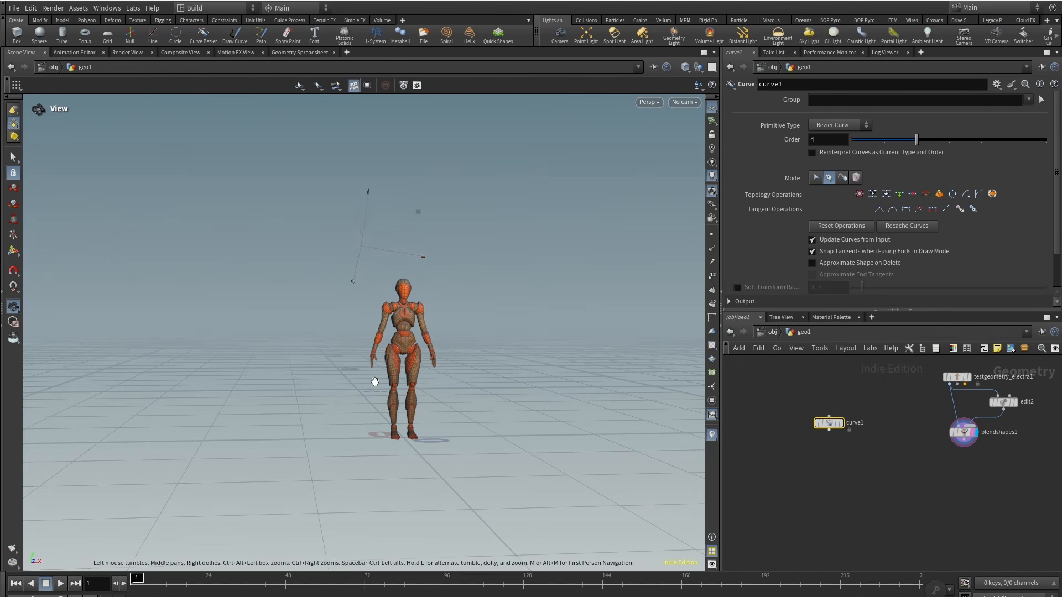
Step: Draw a Bezier curve starting at the character's hand and looping out across the floor
{"action": "scroll", "coordinate": [382, 332], "scroll_direction": "up", "scroll_amount": 6}
{"action": "key", "text": "t"}
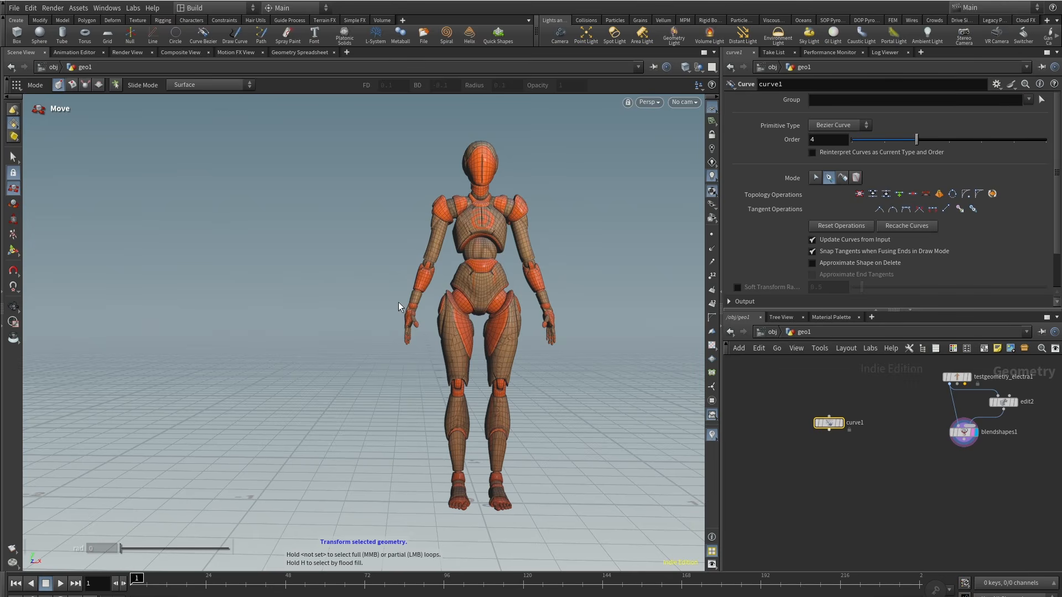
{"action": "key", "text": "Return"}
{"action": "left_click", "coordinate": [843, 423]}
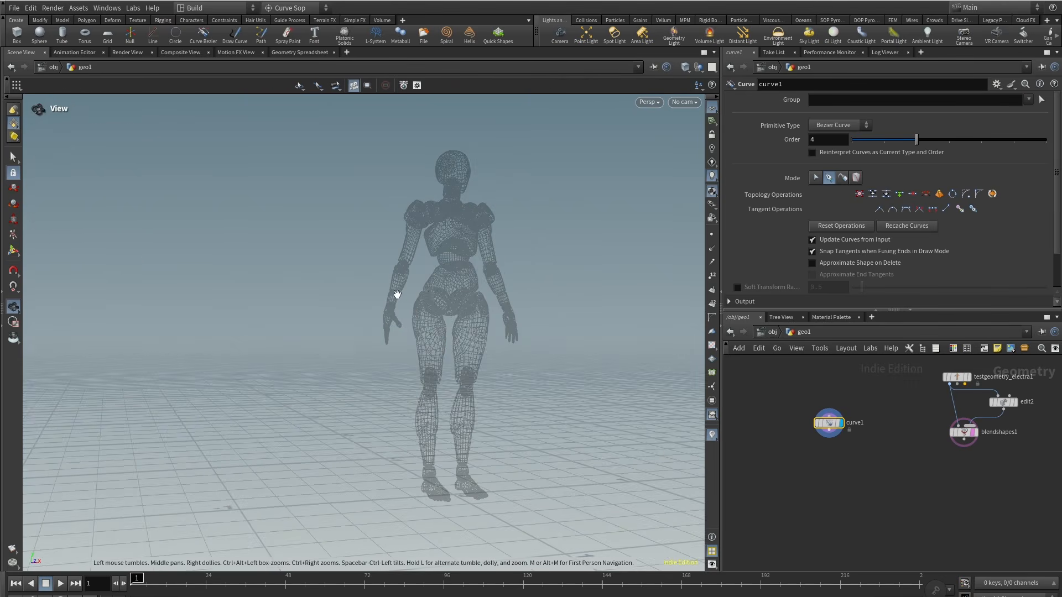
{"action": "left_click", "coordinate": [415, 279]}
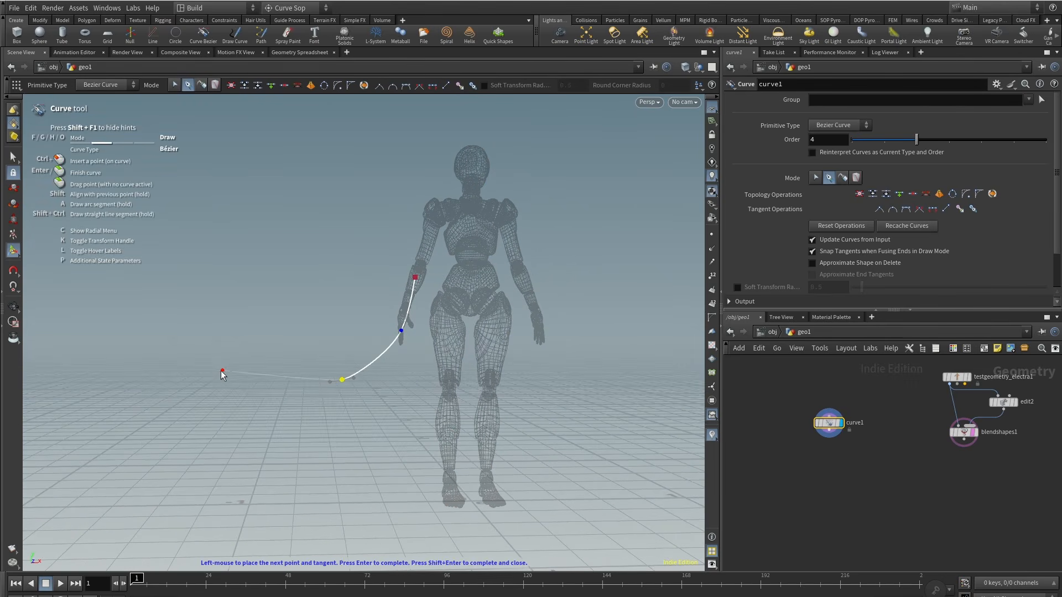
{"action": "scroll", "coordinate": [192, 352], "scroll_direction": "down", "scroll_amount": 3}
{"action": "left_click_drag", "start_coordinate": [192, 352], "coordinate": [265, 360]}
{"action": "left_click_drag", "start_coordinate": [192, 275], "coordinate": [163, 270]}
{"action": "scroll", "coordinate": [163, 277], "scroll_direction": "down", "scroll_amount": 3}
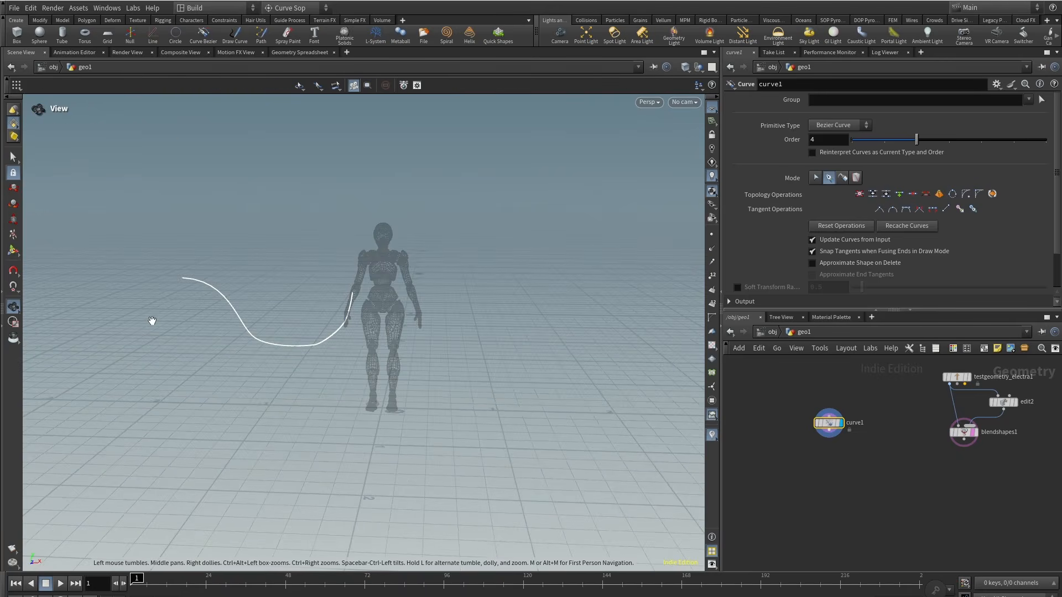
{"action": "left_click_drag", "start_coordinate": [151, 320], "coordinate": [233, 332], "text": "alt"}
{"action": "left_click_drag", "start_coordinate": [251, 271], "coordinate": [219, 285]}
{"action": "left_click_drag", "start_coordinate": [119, 366], "coordinate": [114, 372]}
{"action": "left_click_drag", "start_coordinate": [354, 343], "coordinate": [559, 209], "text": "alt"}
{"action": "left_click_drag", "start_coordinate": [345, 362], "coordinate": [355, 362]}
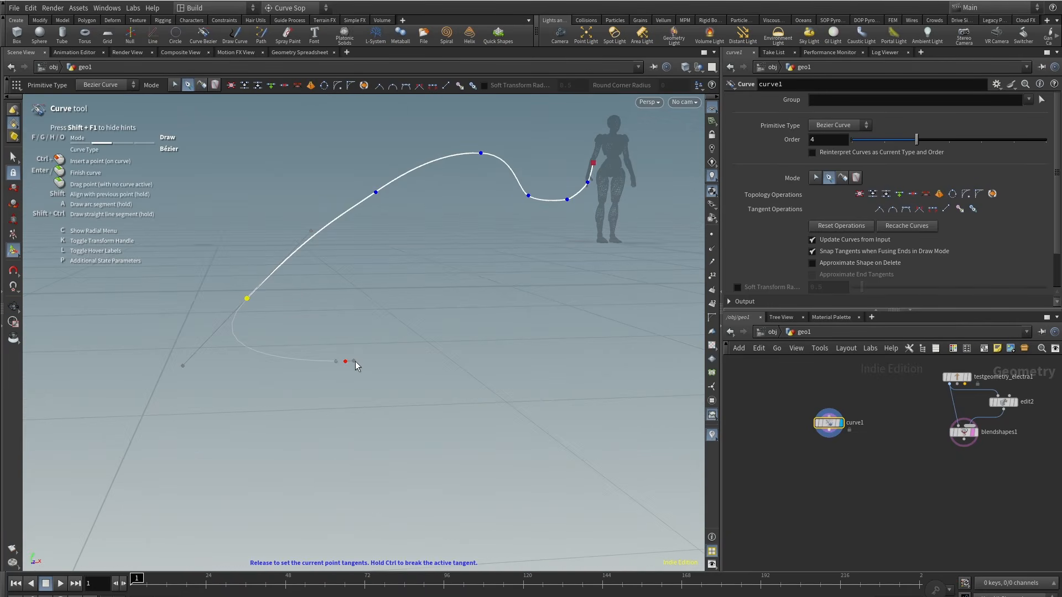
{"action": "left_click", "coordinate": [615, 327]}
{"action": "middle_click_drag", "start_coordinate": [420, 223], "coordinate": [318, 289], "text": "alt"}
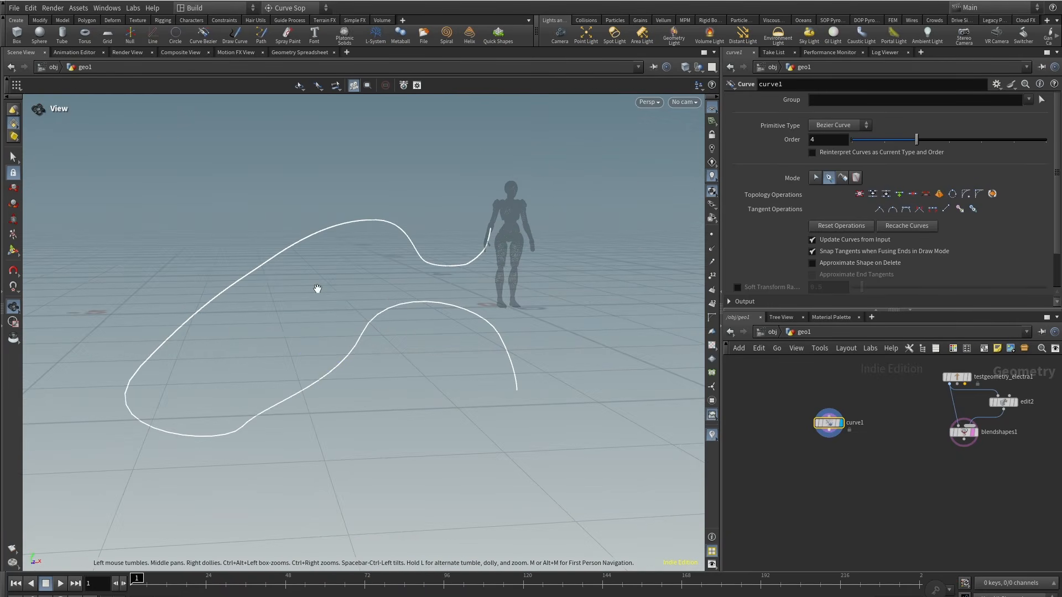
{"action": "left_click_drag", "start_coordinate": [318, 290], "coordinate": [343, 332], "text": "alt"}
Step: Switch the curve to edit mode and reposition its anchor points to reshape the path
{"action": "left_click", "coordinate": [818, 179]}
{"action": "scroll", "coordinate": [560, 231], "scroll_direction": "up", "scroll_amount": 4}
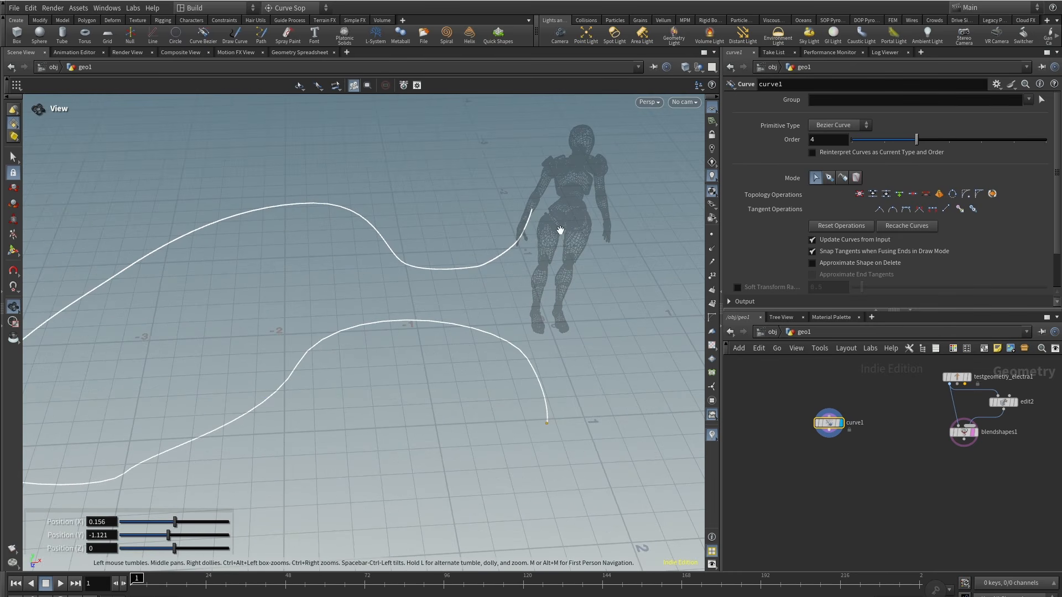
{"action": "mouse_move", "coordinate": [508, 257]}
{"action": "left_mouse_down", "text": "alt"}
{"action": "mouse_move", "coordinate": [651, 276]}
{"action": "mouse_move", "coordinate": [521, 191]}
{"action": "mouse_move", "coordinate": [378, 201]}
{"action": "left_mouse_up", "text": "alt"}
{"action": "left_click", "coordinate": [442, 231]}
{"action": "left_click_drag", "start_coordinate": [448, 310], "coordinate": [478, 314], "text": "alt"}
{"action": "scroll", "coordinate": [447, 254], "scroll_direction": "down", "scroll_amount": 5}
{"action": "left_click", "coordinate": [458, 164]}
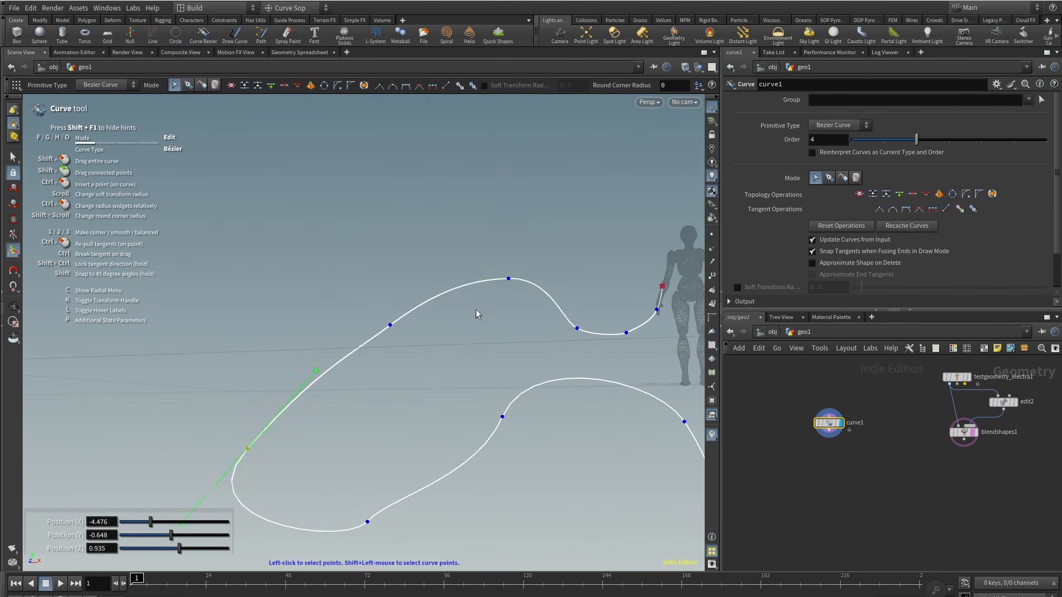
{"action": "left_click_drag", "start_coordinate": [481, 243], "coordinate": [448, 206]}
{"action": "left_click_drag", "start_coordinate": [343, 343], "coordinate": [452, 382], "text": "alt"}
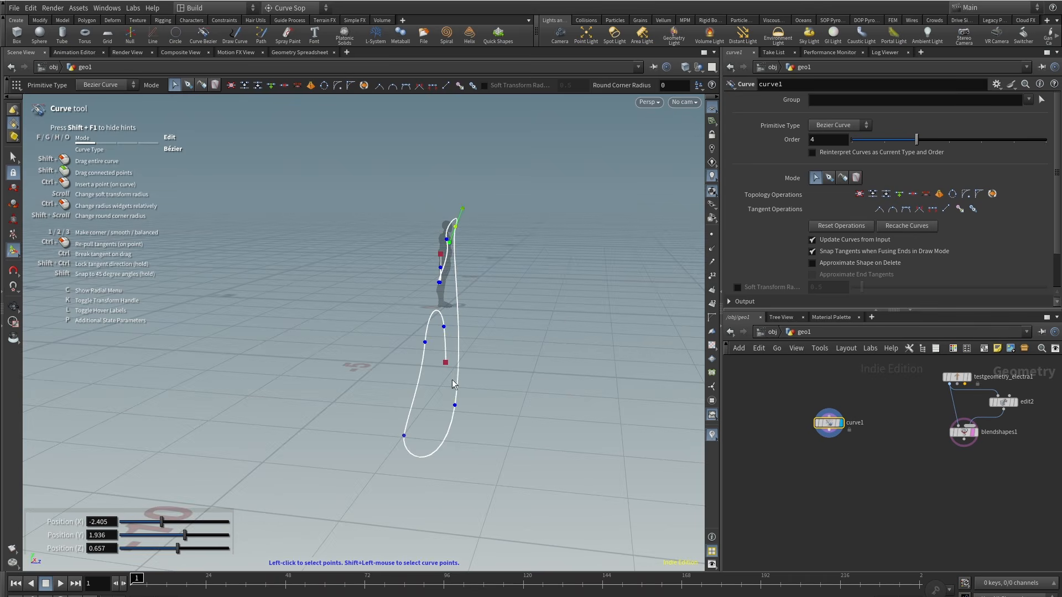
{"action": "left_click_drag", "start_coordinate": [528, 301], "coordinate": [527, 296]}
{"action": "left_click_drag", "start_coordinate": [509, 398], "coordinate": [387, 404], "text": "alt"}
{"action": "left_click_drag", "start_coordinate": [374, 361], "coordinate": [409, 398]}
{"action": "left_click_drag", "start_coordinate": [426, 343], "coordinate": [379, 387]}
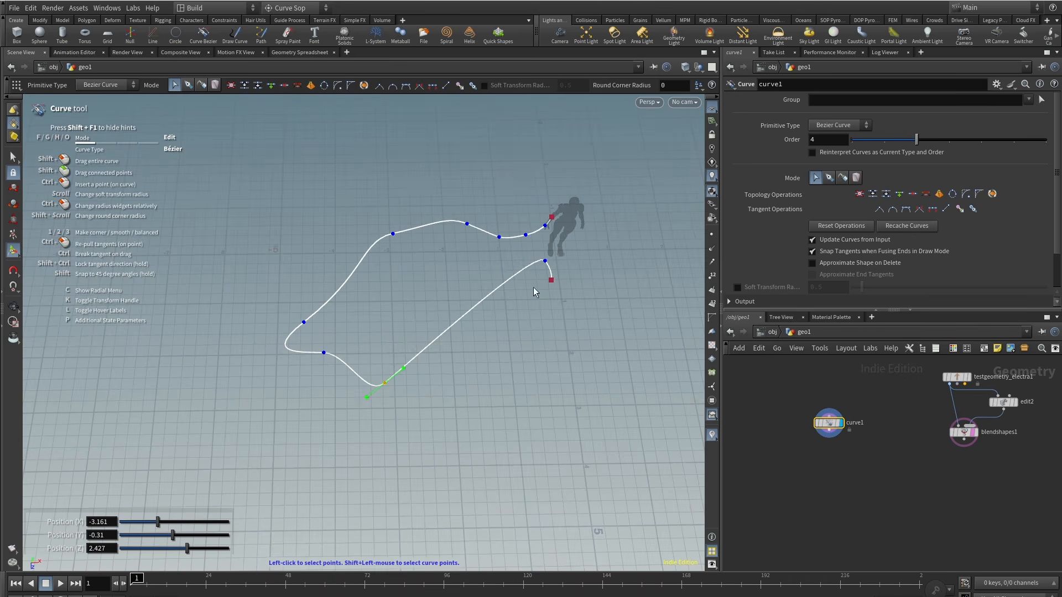
{"action": "left_click_drag", "start_coordinate": [548, 281], "coordinate": [545, 406]}
{"action": "left_click_drag", "start_coordinate": [545, 406], "coordinate": [420, 377], "text": "alt"}
Step: Adjust the curve's Bezier tangent handles and anchors to smooth its loops
{"action": "left_click_drag", "start_coordinate": [362, 387], "coordinate": [476, 354]}
{"action": "left_click_drag", "start_coordinate": [520, 332], "coordinate": [542, 321]}
{"action": "left_click_drag", "start_coordinate": [498, 354], "coordinate": [381, 382], "text": "alt"}
{"action": "left_click_drag", "start_coordinate": [302, 230], "coordinate": [327, 231]}
{"action": "left_click_drag", "start_coordinate": [201, 315], "coordinate": [274, 264]}
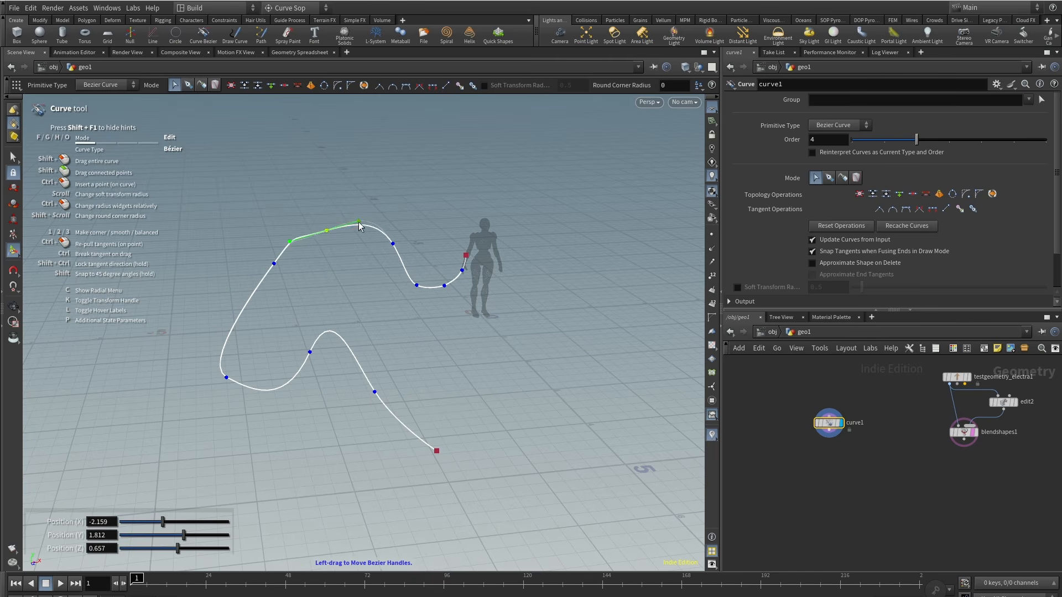
{"action": "left_click_drag", "start_coordinate": [358, 222], "coordinate": [354, 220]}
{"action": "left_click_drag", "start_coordinate": [337, 262], "coordinate": [476, 221], "text": "alt"}
{"action": "left_click_drag", "start_coordinate": [422, 358], "coordinate": [442, 360]}
{"action": "left_click_drag", "start_coordinate": [442, 332], "coordinate": [487, 327], "text": "alt"}
{"action": "left_click_drag", "start_coordinate": [389, 224], "coordinate": [338, 282]}
{"action": "left_click_drag", "start_coordinate": [360, 327], "coordinate": [321, 360]}
{"action": "left_click_drag", "start_coordinate": [422, 343], "coordinate": [465, 315]}
{"action": "left_click_drag", "start_coordinate": [420, 374], "coordinate": [416, 383]}
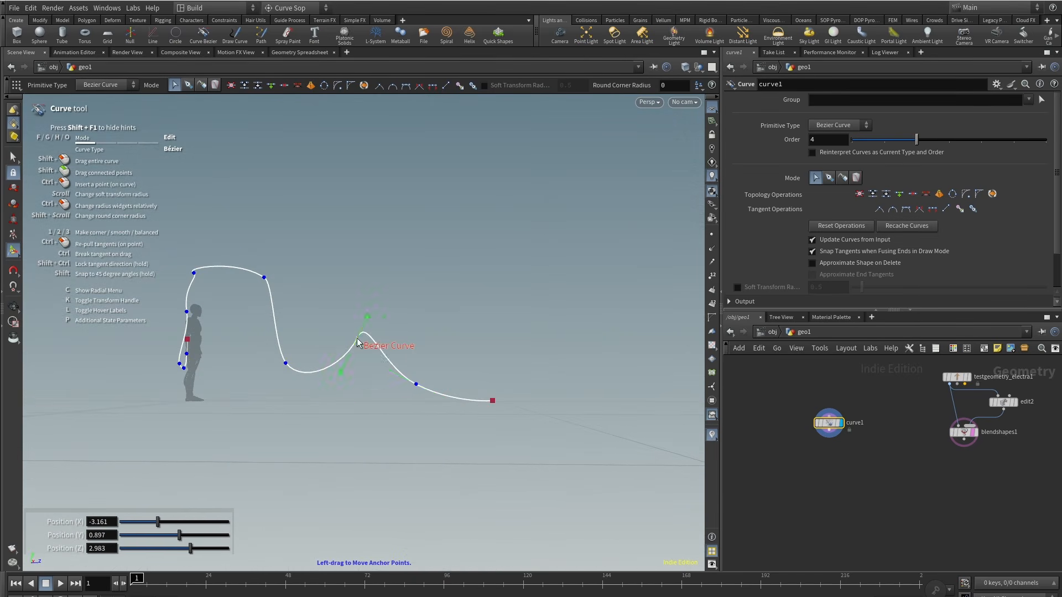
{"action": "left_click_drag", "start_coordinate": [357, 343], "coordinate": [403, 286], "text": "alt"}
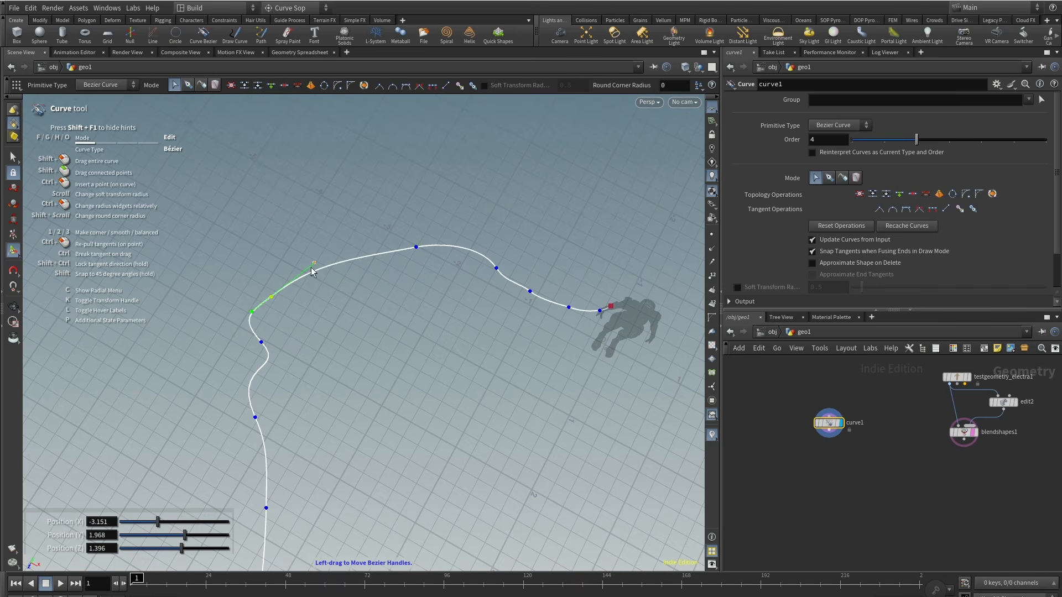
{"action": "left_click_drag", "start_coordinate": [312, 269], "coordinate": [312, 271]}
{"action": "left_click_drag", "start_coordinate": [332, 288], "coordinate": [381, 247], "text": "alt"}
{"action": "left_click_drag", "start_coordinate": [411, 241], "coordinate": [409, 244]}
{"action": "right_click_drag", "start_coordinate": [404, 260], "coordinate": [324, 355], "text": "alt"}
{"action": "left_click_drag", "start_coordinate": [325, 355], "coordinate": [332, 382], "text": "alt"}
{"action": "scroll", "coordinate": [825, 464], "scroll_direction": "down", "scroll_amount": 4}
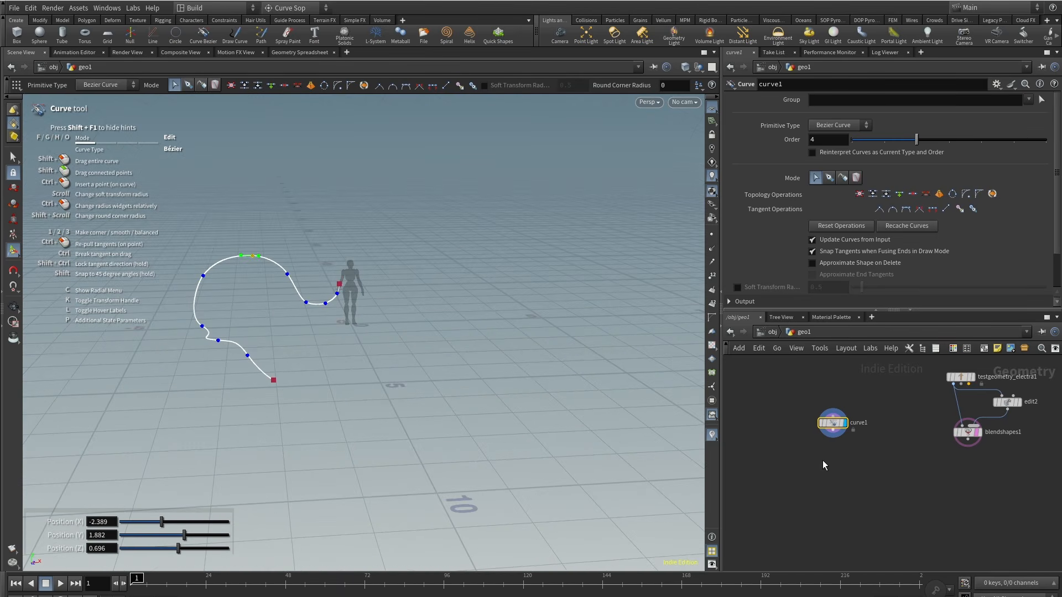
Step: Add a second Curve node, curve2, to the network
{"action": "left_click_drag", "start_coordinate": [831, 441], "coordinate": [835, 500]}
{"action": "key", "text": "Tab"}
{"action": "type", "text": "curve"}
{"action": "key", "text": "Return"}
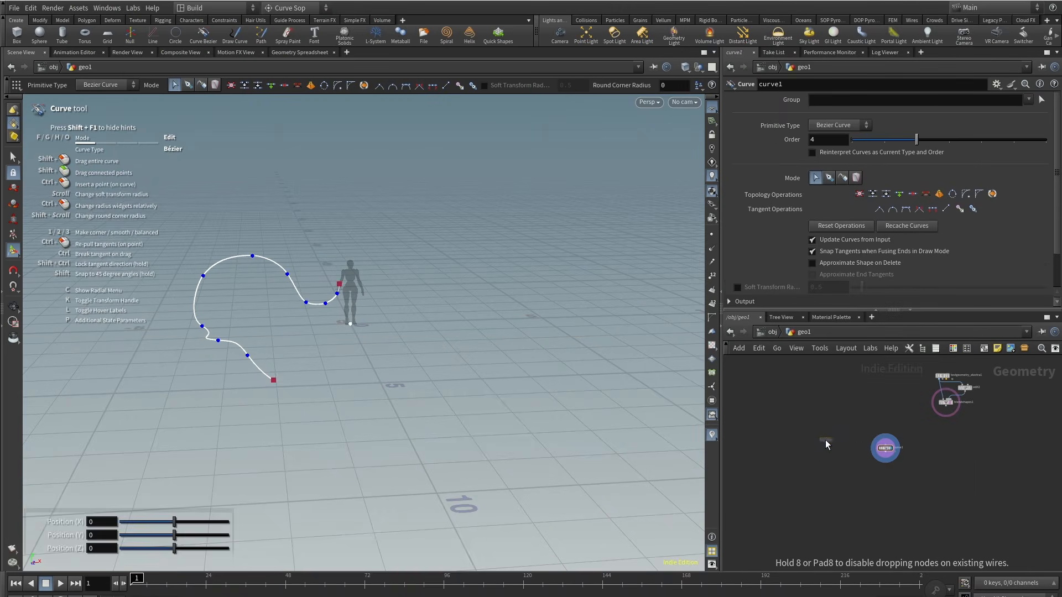
{"action": "left_click", "coordinate": [814, 450]}
{"action": "left_click", "coordinate": [830, 446]}
Step: Draw a second Bezier curve starting at the character's other hand and winding across the floor
{"action": "left_click_drag", "start_coordinate": [387, 321], "coordinate": [382, 288], "text": "alt"}
{"action": "left_click", "coordinate": [365, 261]}
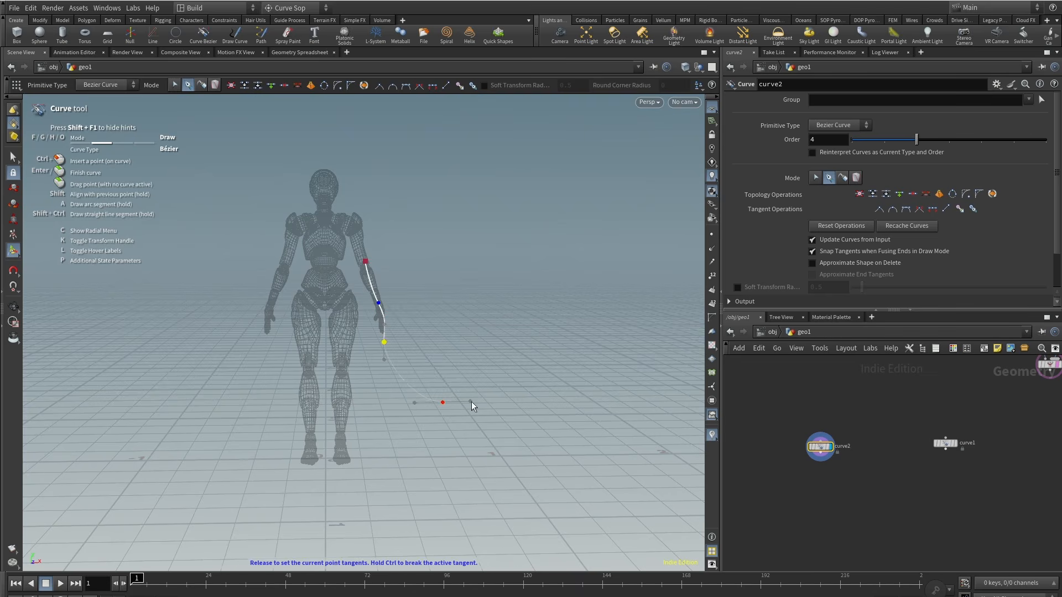
{"action": "left_click_drag", "start_coordinate": [472, 403], "coordinate": [480, 410]}
{"action": "right_click_drag", "start_coordinate": [481, 411], "coordinate": [437, 388], "text": "alt"}
{"action": "left_click_drag", "start_coordinate": [489, 330], "coordinate": [512, 304]}
{"action": "left_click_drag", "start_coordinate": [534, 256], "coordinate": [563, 241]}
{"action": "left_click_drag", "start_coordinate": [664, 240], "coordinate": [700, 271]}
{"action": "right_click_drag", "start_coordinate": [686, 277], "coordinate": [603, 315], "text": "alt"}
{"action": "left_click_drag", "start_coordinate": [587, 320], "coordinate": [580, 349]}
{"action": "key", "text": "f"}
{"action": "left_click_drag", "start_coordinate": [437, 227], "coordinate": [380, 266], "text": "alt"}
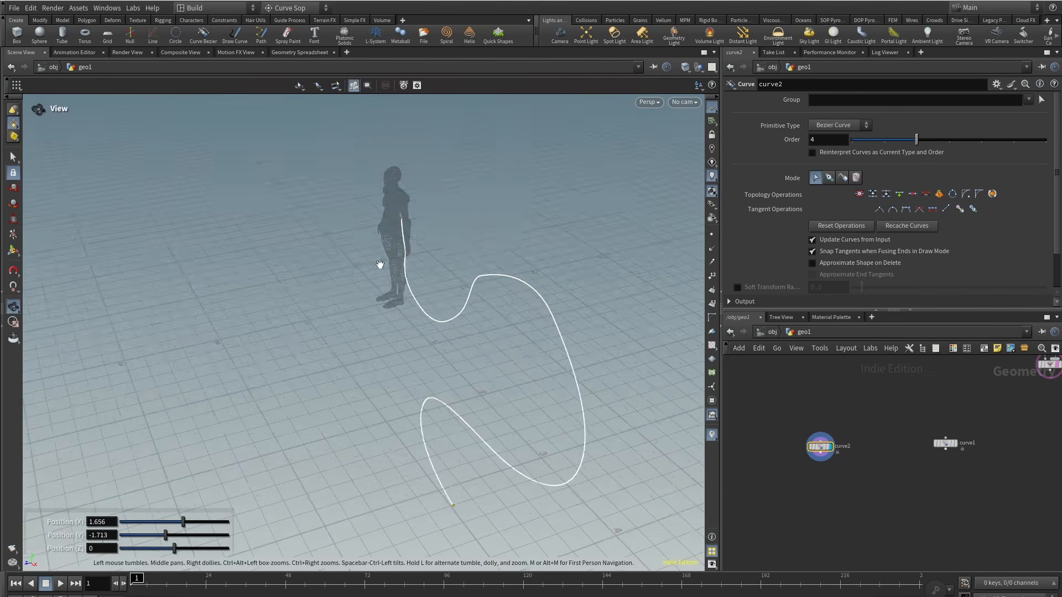
Step: Adjust the second curve's starting anchor and tangent where it leaves the character's hand
{"action": "right_click_drag", "start_coordinate": [380, 266], "coordinate": [415, 243], "text": "alt"}
{"action": "left_click", "coordinate": [474, 202]}
{"action": "middle_click_drag", "start_coordinate": [465, 243], "coordinate": [382, 321], "text": "alt"}
{"action": "right_click_drag", "start_coordinate": [382, 320], "coordinate": [470, 238], "text": "alt"}
{"action": "middle_click_drag", "start_coordinate": [471, 238], "coordinate": [479, 340], "text": "alt"}
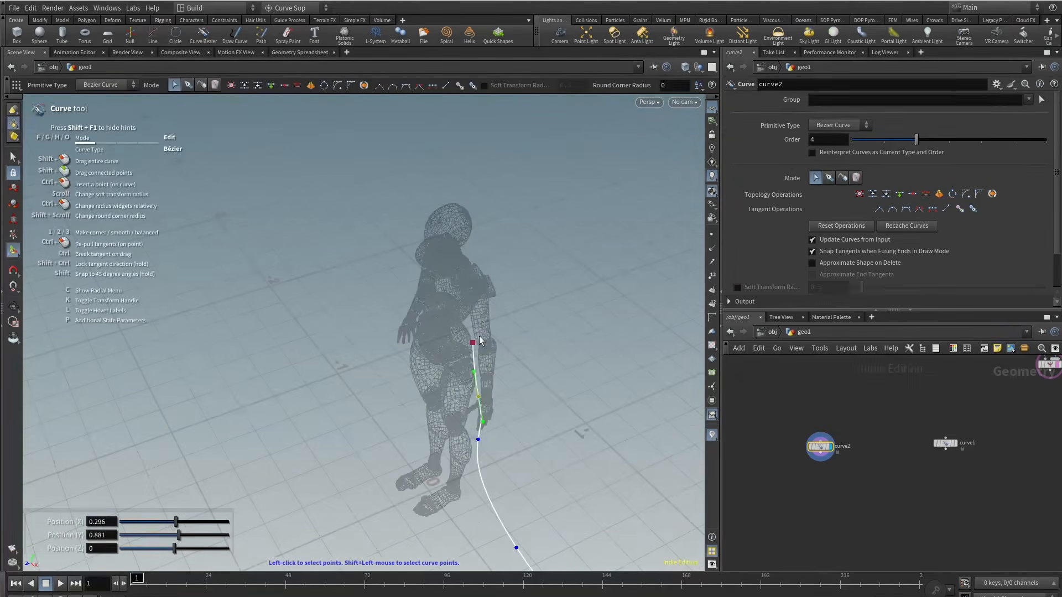
{"action": "left_click", "coordinate": [477, 440], "text": "ctrl"}
{"action": "left_click_drag", "start_coordinate": [477, 440], "coordinate": [446, 313], "text": "alt"}
{"action": "right_click_drag", "start_coordinate": [446, 313], "coordinate": [16, 521], "text": "alt"}
{"action": "left_click_drag", "start_coordinate": [343, 443], "coordinate": [263, 363], "text": "alt"}
{"action": "right_click_drag", "start_coordinate": [263, 363], "coordinate": [388, 310], "text": "alt"}
{"action": "left_click_drag", "start_coordinate": [393, 303], "coordinate": [397, 303]}
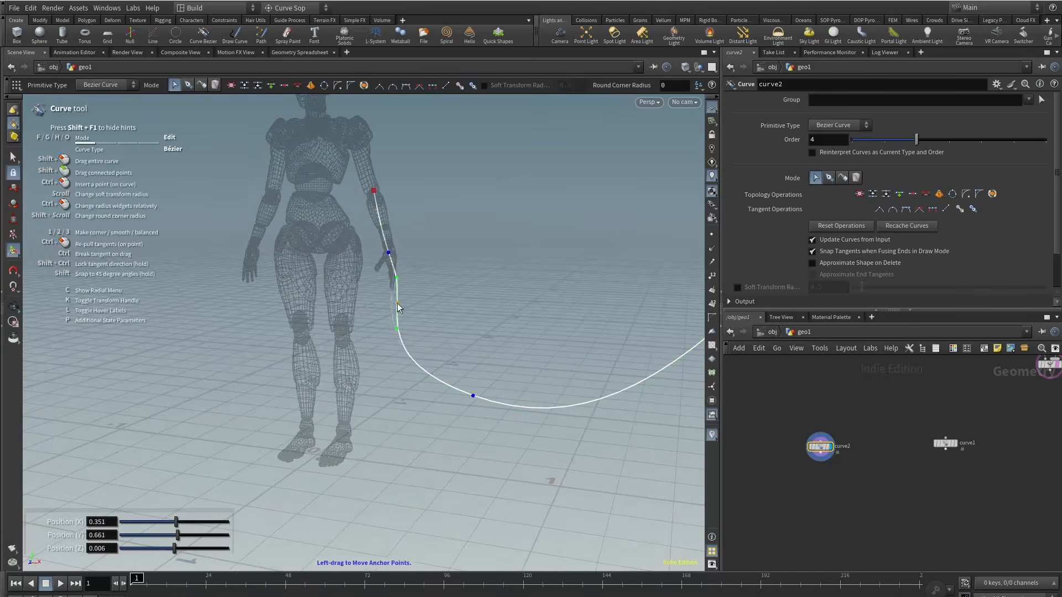
Step: Move the second curve's anchor points to reshape its winding path across the floor
{"action": "left_click_drag", "start_coordinate": [392, 264], "coordinate": [420, 288], "text": "alt"}
{"action": "left_click_drag", "start_coordinate": [550, 430], "coordinate": [575, 258], "text": "alt"}
{"action": "left_click_drag", "start_coordinate": [575, 254], "coordinate": [576, 280]}
{"action": "left_click_drag", "start_coordinate": [478, 275], "coordinate": [475, 252]}
{"action": "left_click_drag", "start_coordinate": [417, 333], "coordinate": [424, 313]}
{"action": "left_click_drag", "start_coordinate": [437, 387], "coordinate": [493, 365], "text": "alt"}
{"action": "left_click_drag", "start_coordinate": [459, 388], "coordinate": [590, 358]}
{"action": "left_click_drag", "start_coordinate": [360, 459], "coordinate": [646, 388]}
{"action": "left_click_drag", "start_coordinate": [408, 539], "coordinate": [659, 437]}
{"action": "left_click_drag", "start_coordinate": [609, 409], "coordinate": [337, 357], "text": "alt"}
{"action": "left_click", "coordinate": [492, 269]}
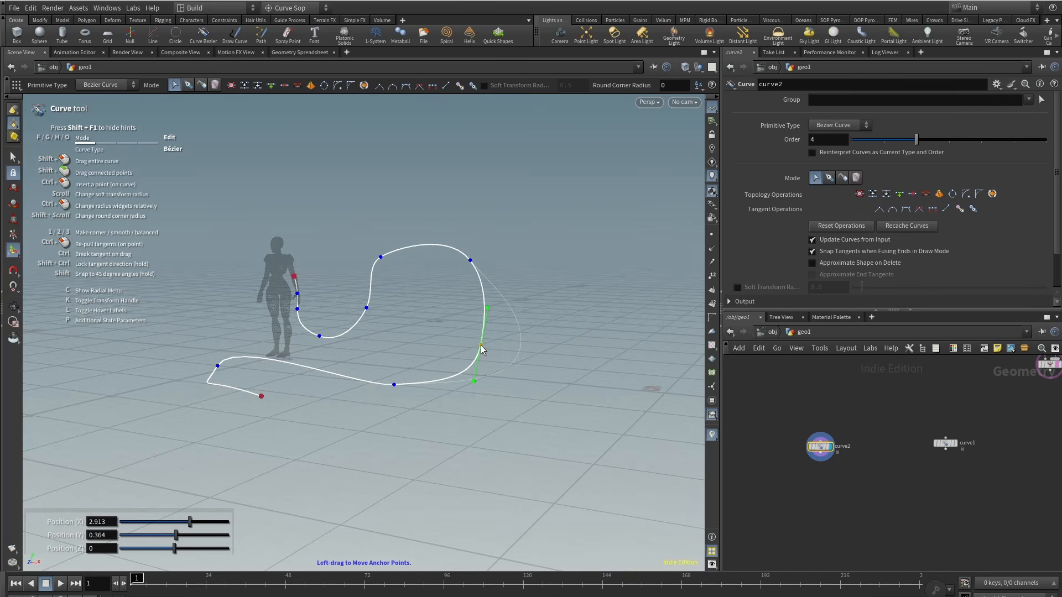
Step: Refine the second curve's tangent handles and anchors to smooth its bends, then leave the curve tool
{"action": "left_click_drag", "start_coordinate": [480, 348], "coordinate": [515, 348], "text": "alt"}
{"action": "left_click_drag", "start_coordinate": [411, 379], "coordinate": [429, 375]}
{"action": "left_click_drag", "start_coordinate": [428, 375], "coordinate": [486, 376], "text": "alt"}
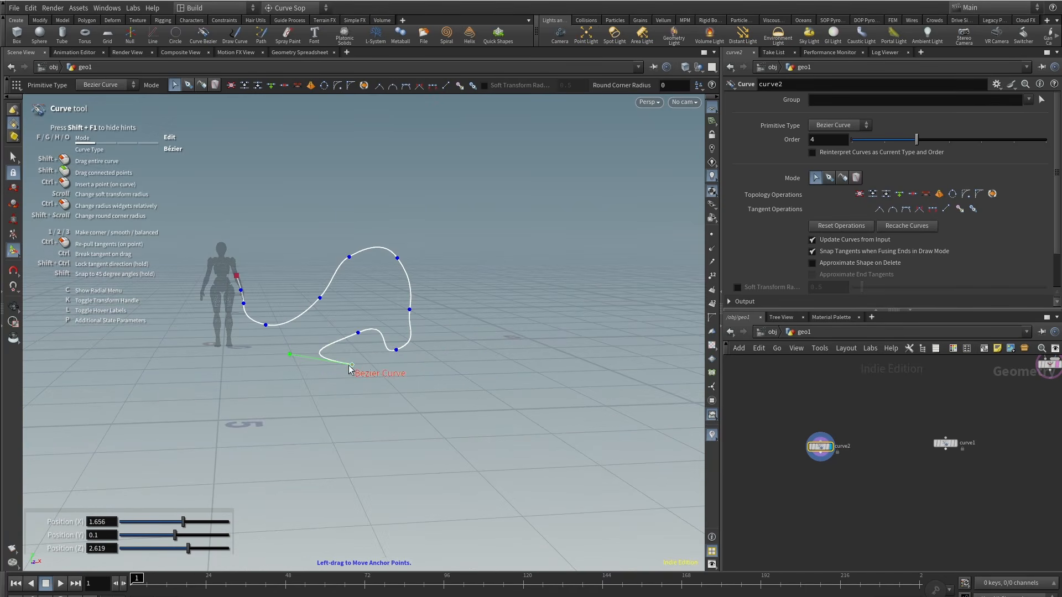
{"action": "left_click_drag", "start_coordinate": [354, 370], "coordinate": [332, 354]}
{"action": "left_click_drag", "start_coordinate": [277, 332], "coordinate": [381, 182], "text": "alt"}
{"action": "left_click", "coordinate": [385, 176]}
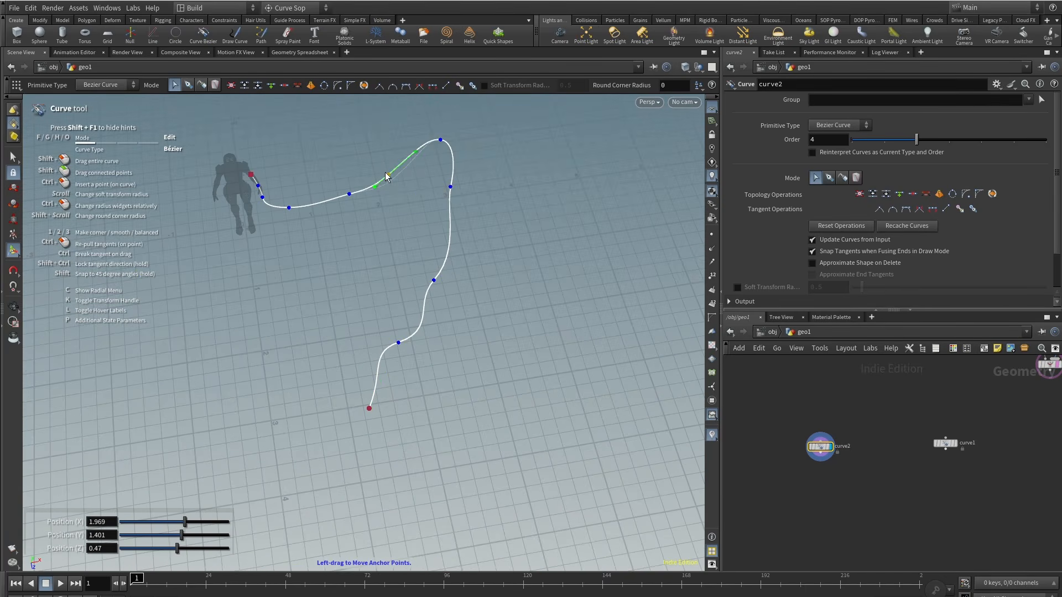
{"action": "left_click_drag", "start_coordinate": [452, 188], "coordinate": [454, 191]}
{"action": "left_click_drag", "start_coordinate": [443, 232], "coordinate": [387, 194], "text": "alt"}
{"action": "left_click_drag", "start_coordinate": [419, 261], "coordinate": [434, 299]}
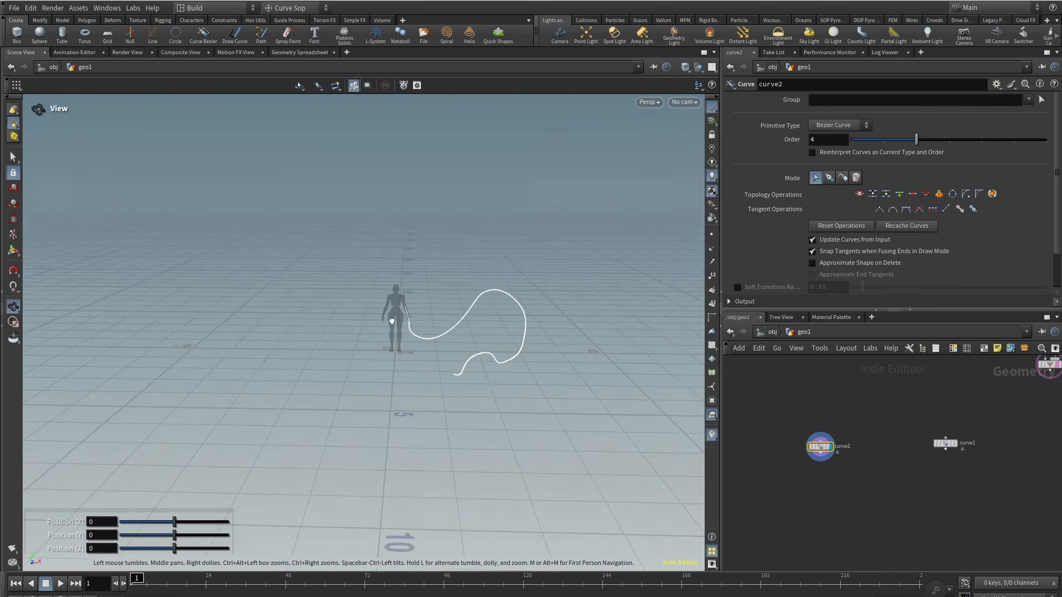
{"action": "scroll", "coordinate": [433, 302], "scroll_direction": "up", "scroll_amount": 5, "text": "alt"}
{"action": "key", "text": "Return"}
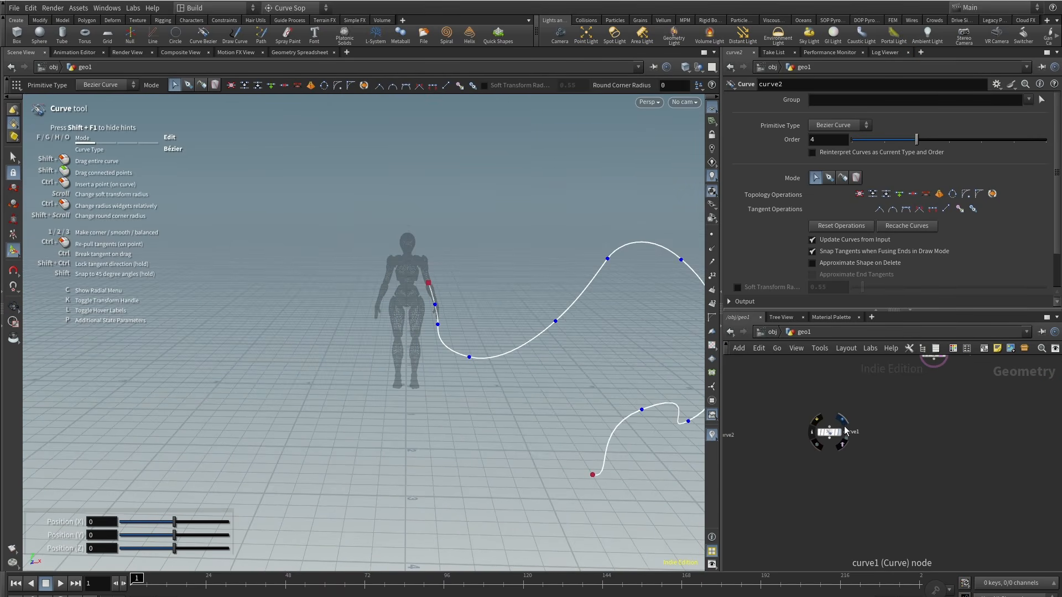
Step: Append a Resample node below curve1 and set it as the displayed node
{"action": "key", "text": "Tab"}
{"action": "type", "text": "resample"}
{"action": "key", "text": "Return"}
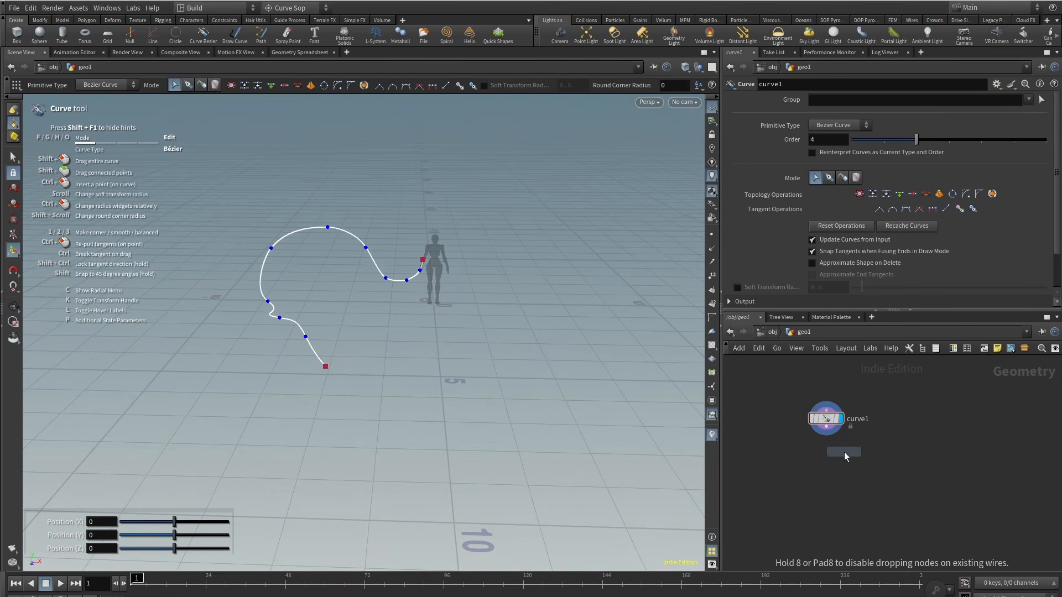
{"action": "left_click", "coordinate": [836, 448]}
{"action": "left_click_drag", "start_coordinate": [828, 431], "coordinate": [846, 444]}
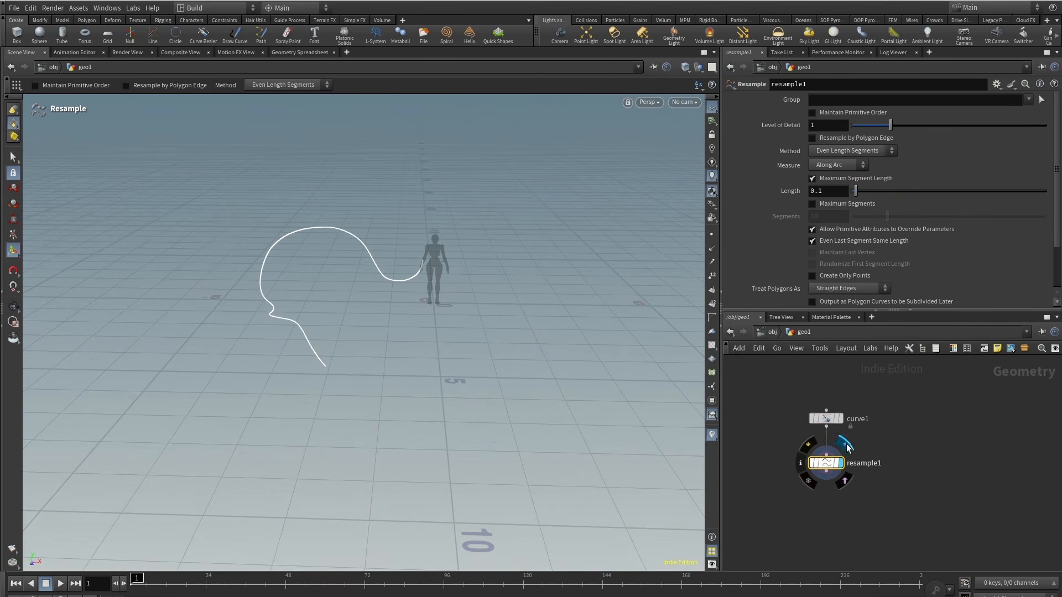
{"action": "left_click", "coordinate": [709, 240]}
{"action": "right_click_drag", "start_coordinate": [360, 266], "coordinate": [457, 201], "text": "alt"}
{"action": "left_click_drag", "start_coordinate": [390, 290], "coordinate": [400, 268], "text": "alt"}
{"action": "middle_click_drag", "start_coordinate": [826, 530], "coordinate": [828, 509]}
Step: Add a Convert node below resample1 to turn the curve into polygons
{"action": "key", "text": "Tab"}
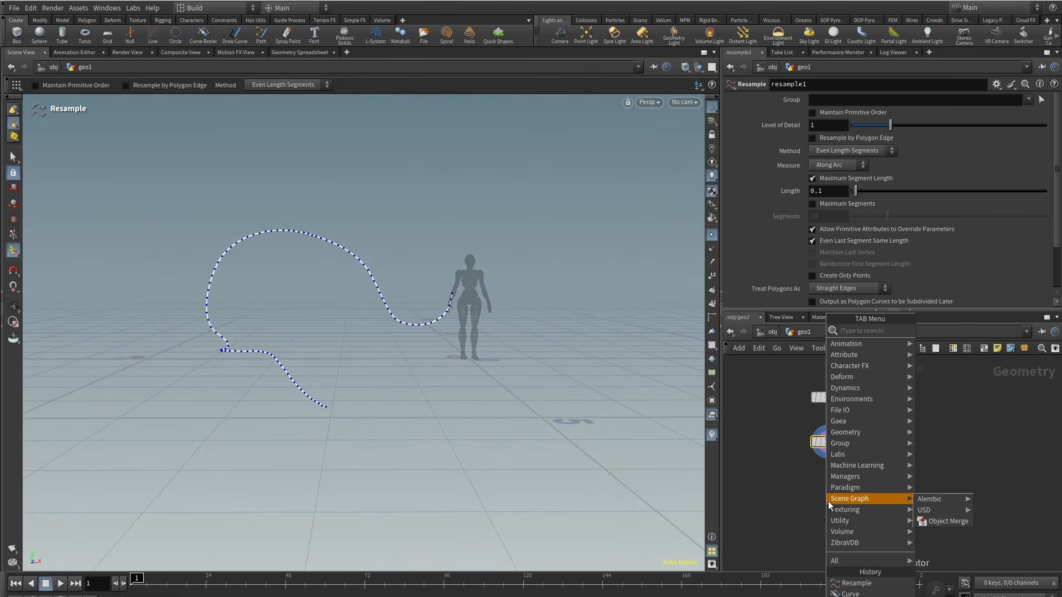
{"action": "type", "text": "conver"}
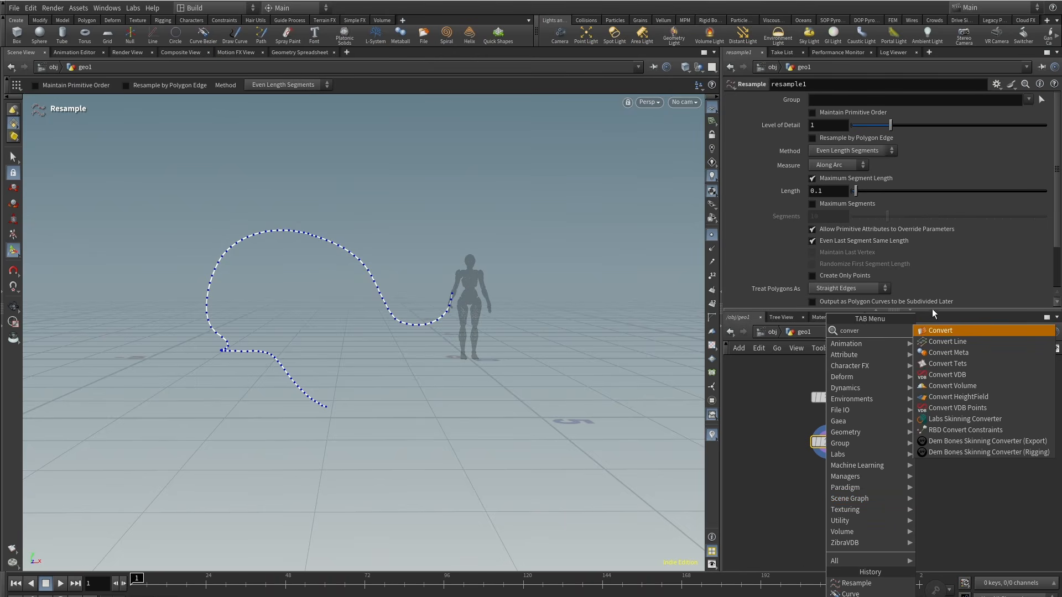
{"action": "key", "text": "Return"}
{"action": "left_click", "coordinate": [829, 477]}
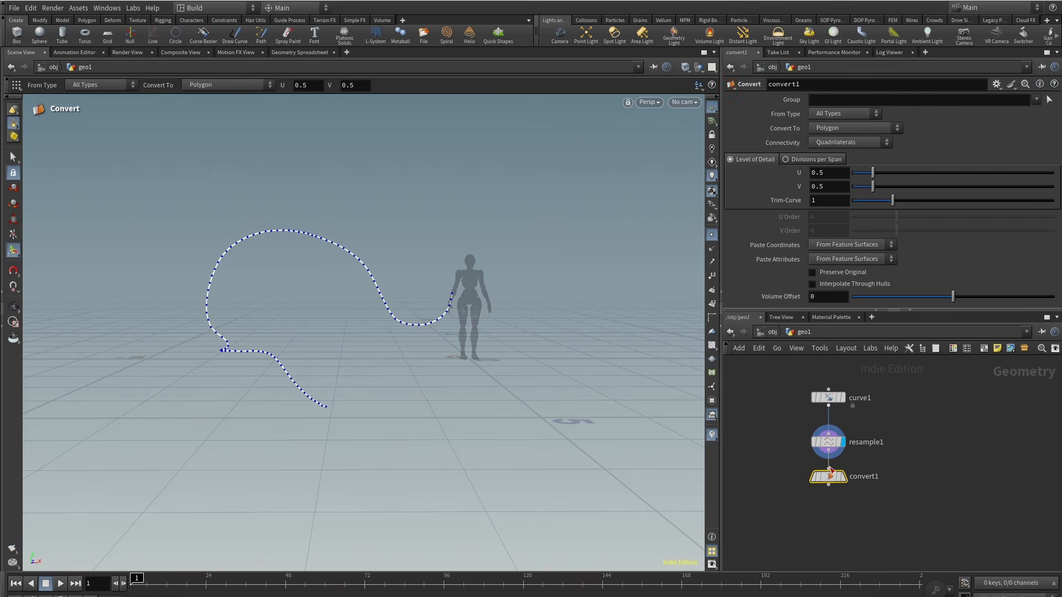
{"action": "mouse_move", "coordinate": [845, 461]}
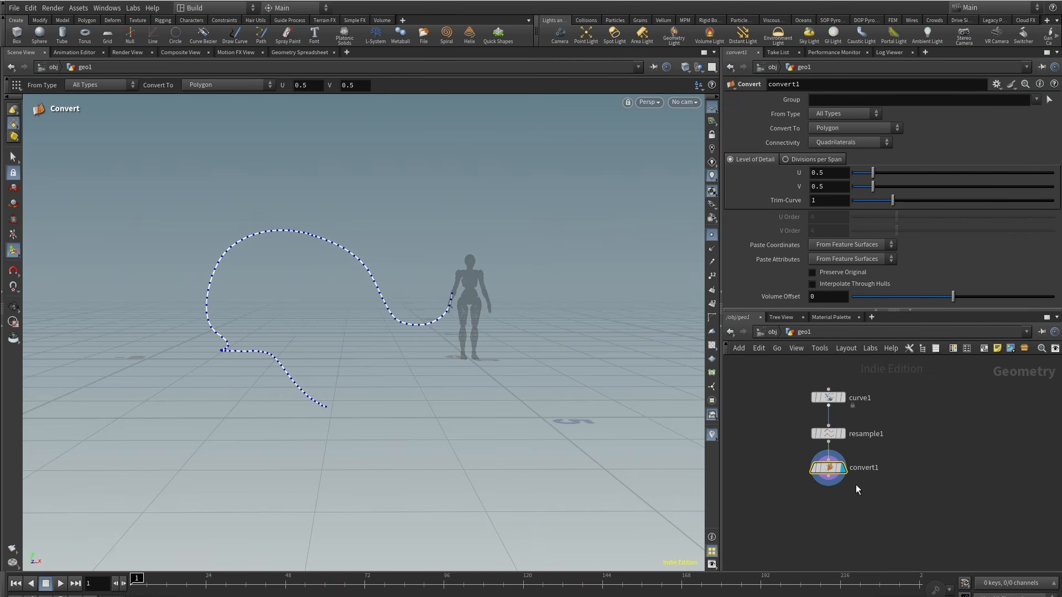
{"action": "middle_click", "coordinate": [828, 470]}
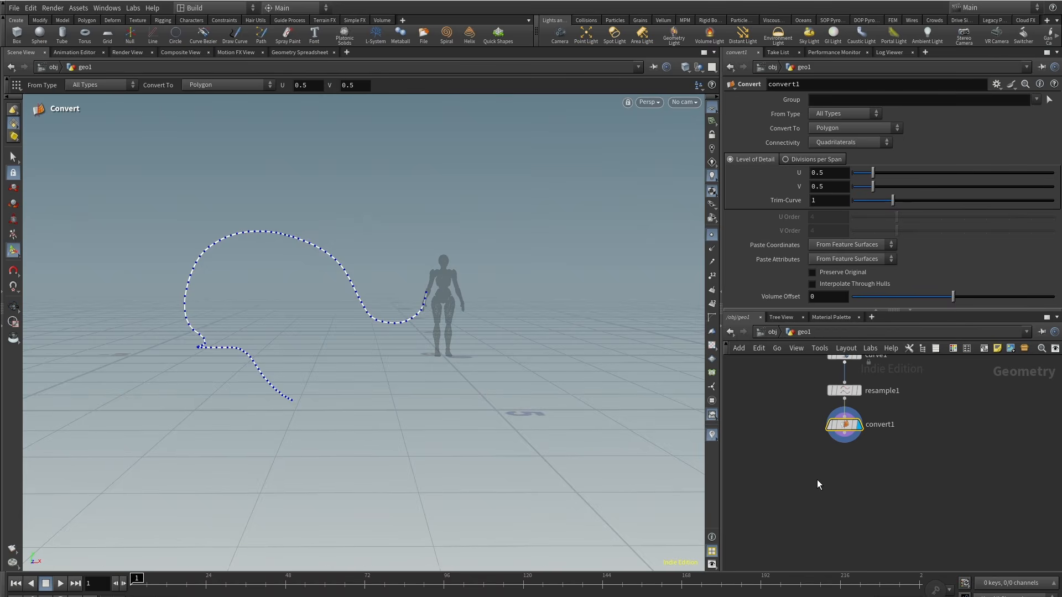
Step: Add an Attribute VOP after convert1, connect it, and dive inside it
{"action": "key", "text": "Tab"}
{"action": "type", "text": "avo"}
{"action": "left_click", "coordinate": [963, 332]}
{"action": "left_click", "coordinate": [839, 471]}
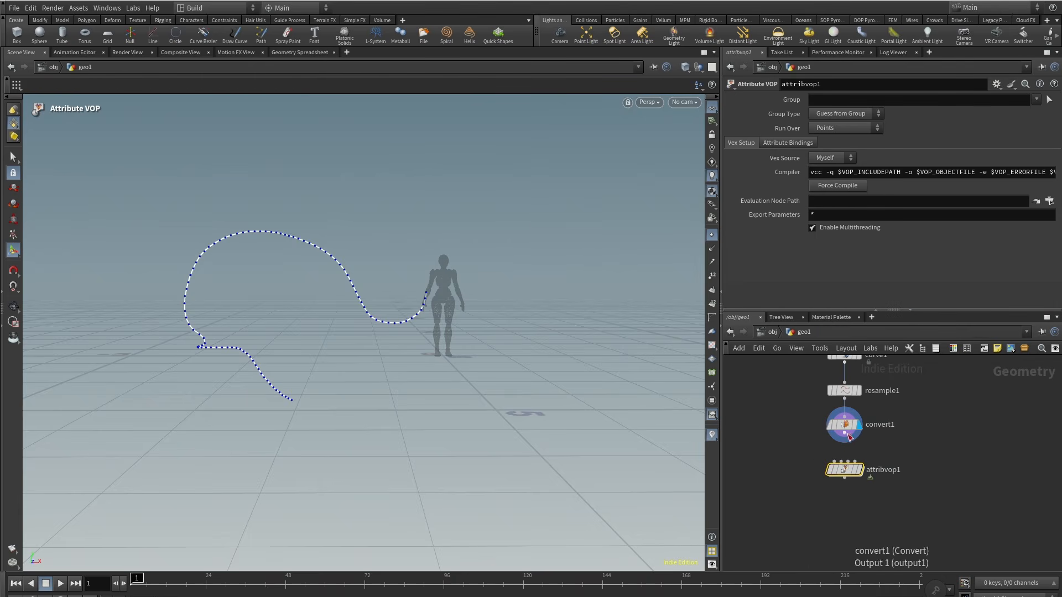
{"action": "left_click", "coordinate": [844, 433]}
{"action": "double_click", "coordinate": [844, 468]}
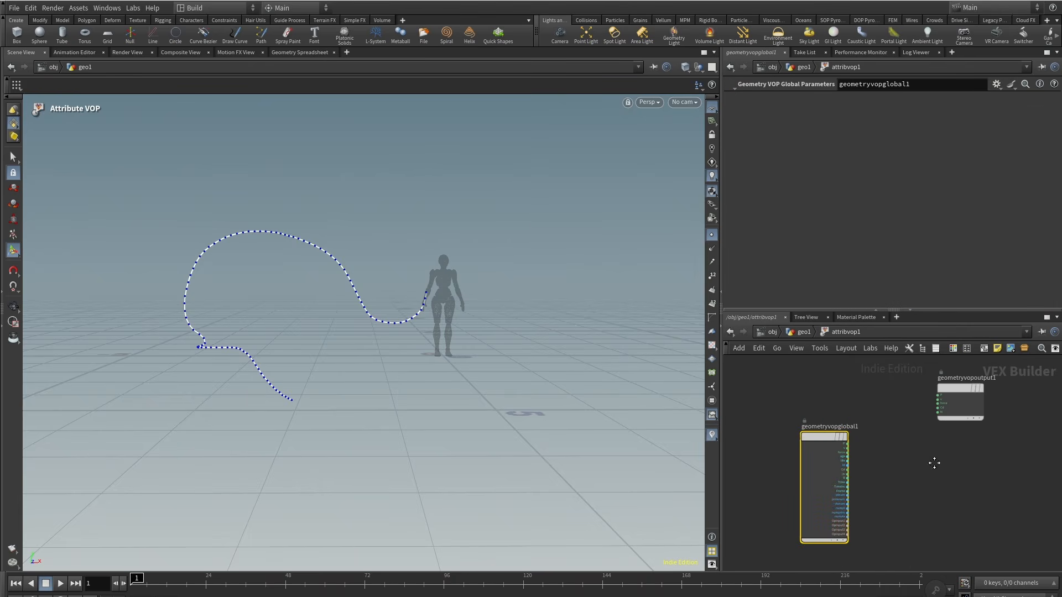
Step: Create an Anti-Aliased Flow Noise node and wire the global P into its pos input
{"action": "key", "text": "Tab"}
{"action": "type", "text": "aa"}
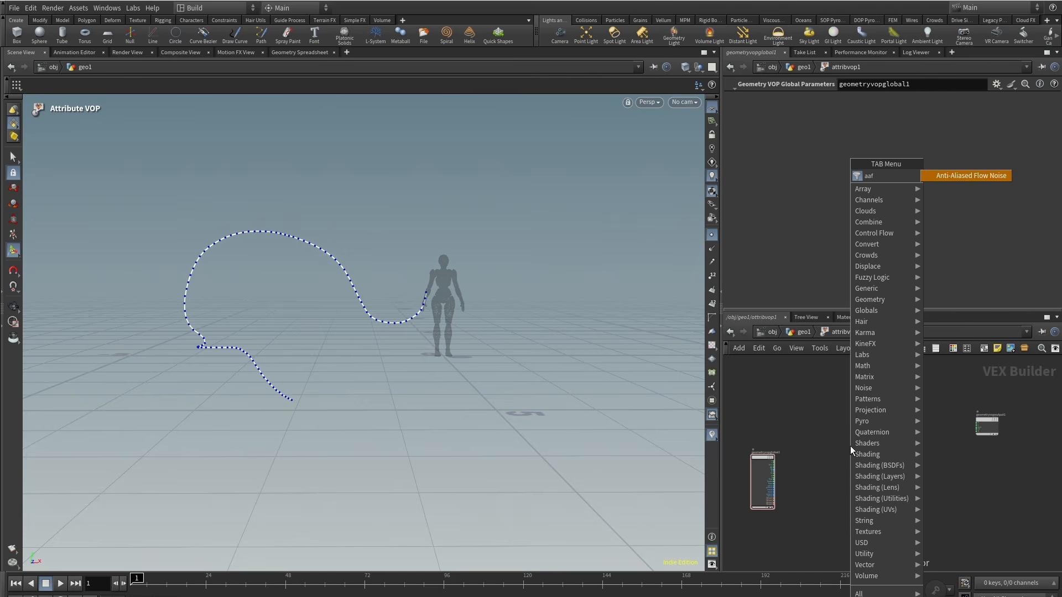
{"action": "left_click", "coordinate": [982, 175]}
{"action": "left_click", "coordinate": [844, 416]}
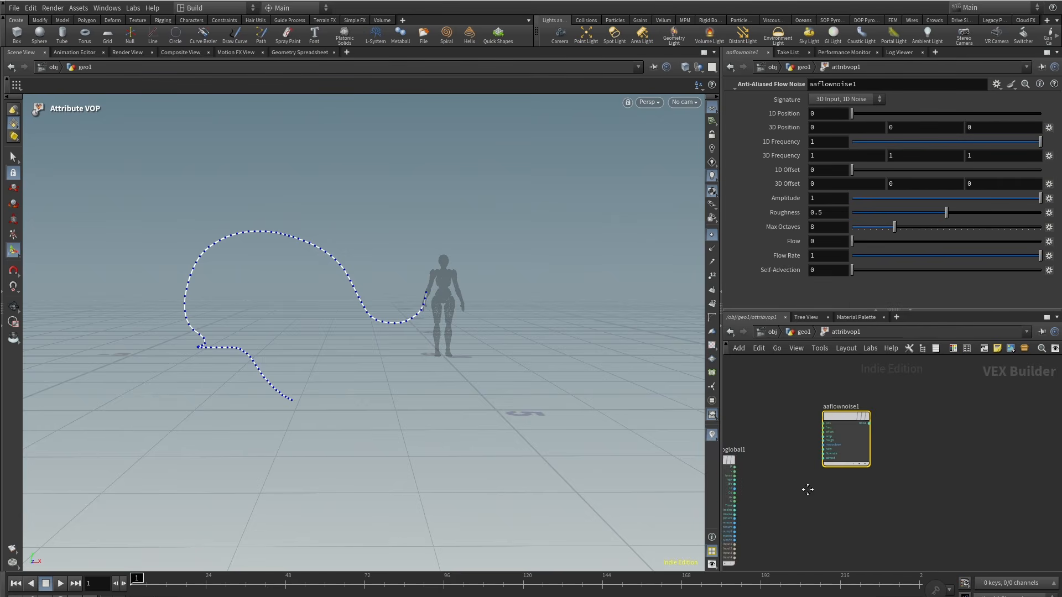
{"action": "scroll", "coordinate": [808, 466], "scroll_direction": "up", "scroll_amount": 4}
{"action": "left_click", "coordinate": [958, 387]}
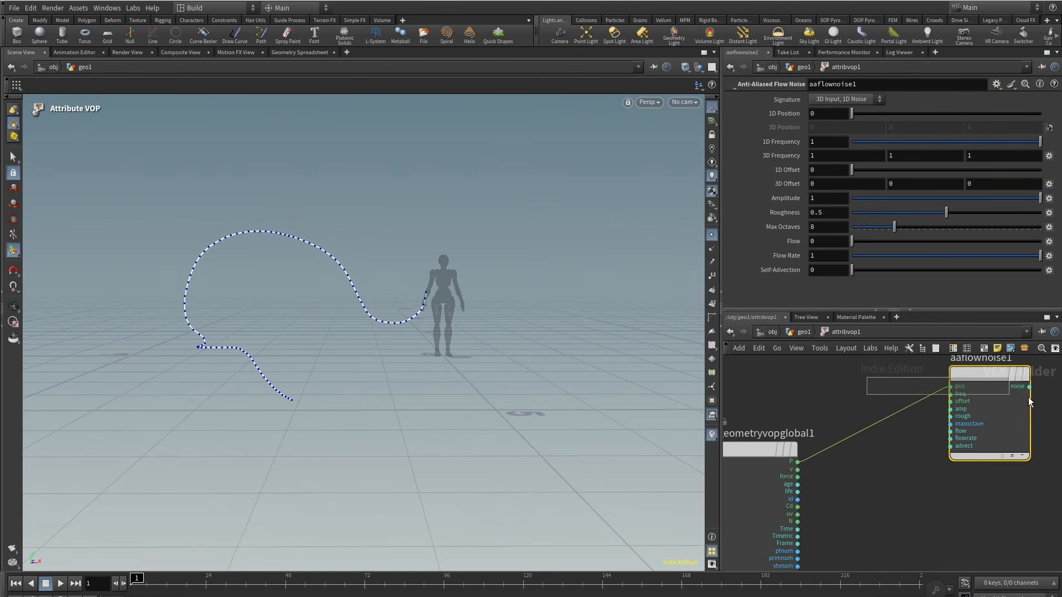
{"action": "middle_click_drag", "start_coordinate": [968, 359], "coordinate": [895, 366]}
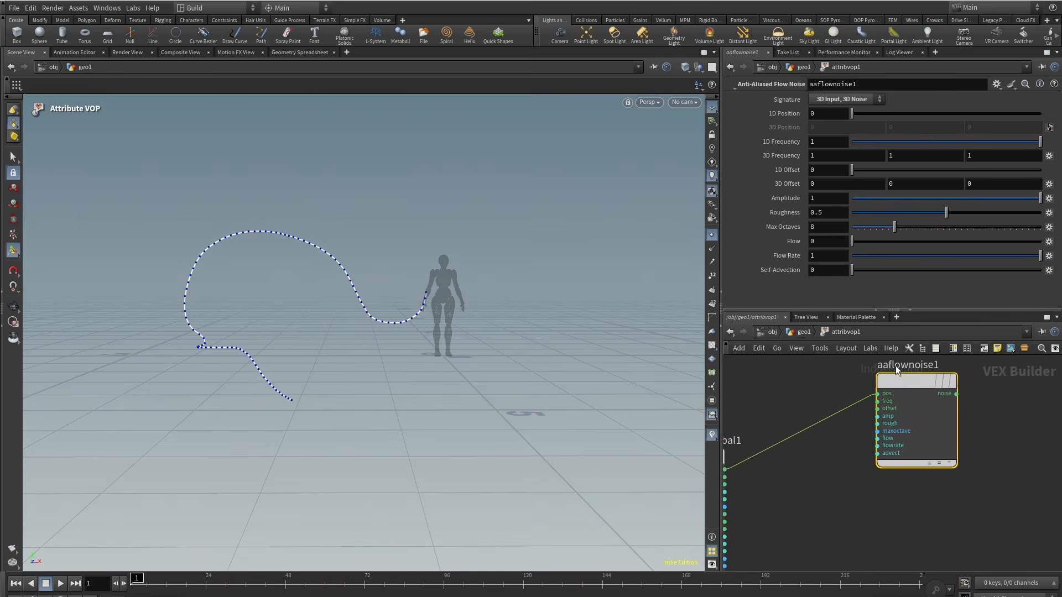
Step: Create an Add node in the VOP network
{"action": "scroll", "coordinate": [912, 379], "scroll_direction": "down", "scroll_amount": 3}
{"action": "key", "text": "Tab"}
{"action": "type", "text": "add"}
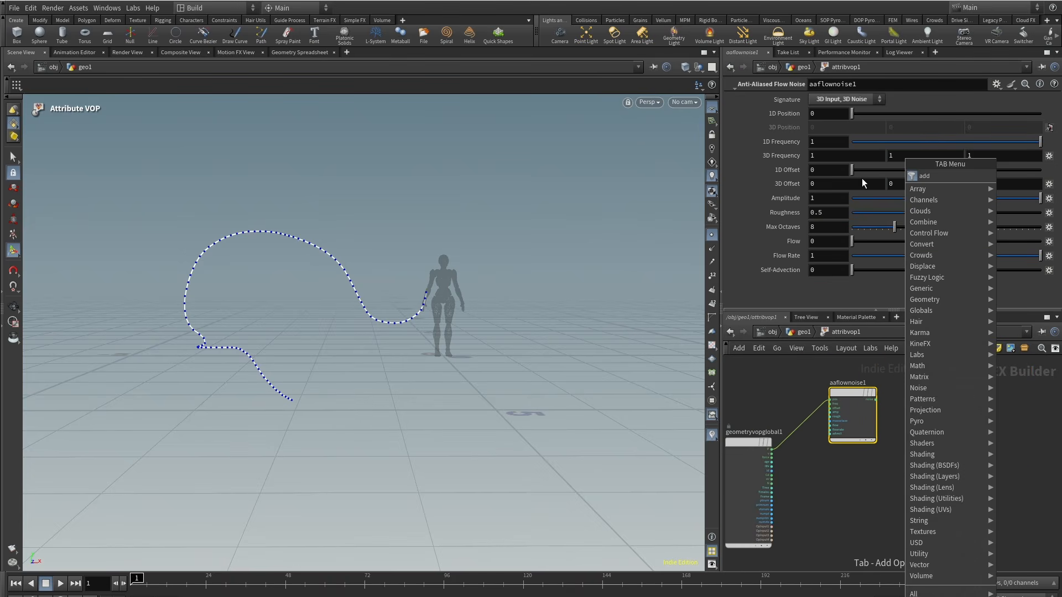
{"action": "left_click", "coordinate": [862, 177]}
{"action": "left_click", "coordinate": [927, 457]}
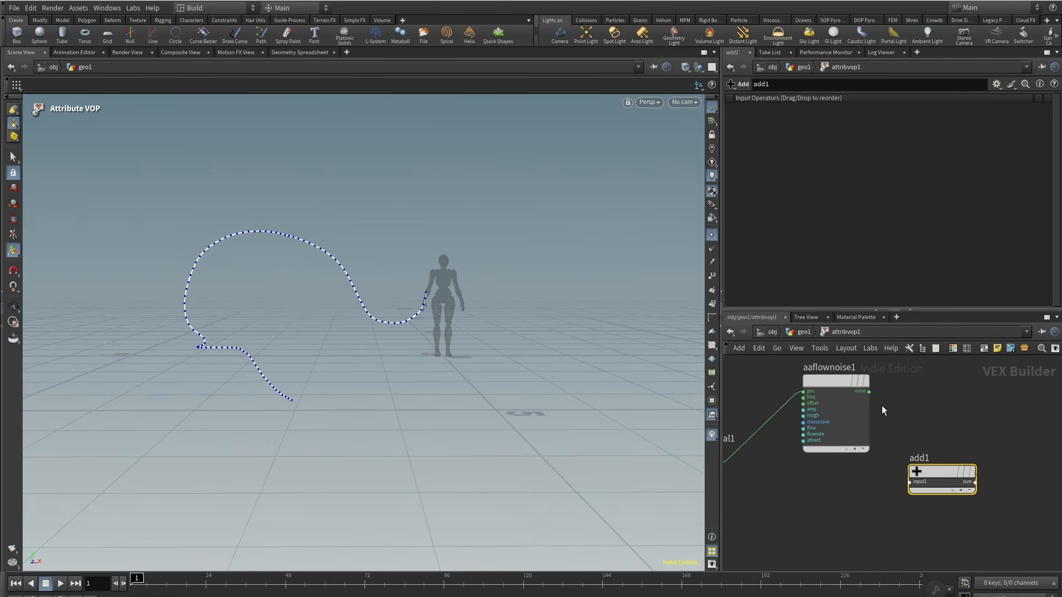
Step: Wire the noise output and global P into the Add node, and its sum into the output P
{"action": "left_click_drag", "start_coordinate": [884, 425], "coordinate": [911, 482]}
{"action": "middle_click_drag", "start_coordinate": [789, 518], "coordinate": [883, 496]}
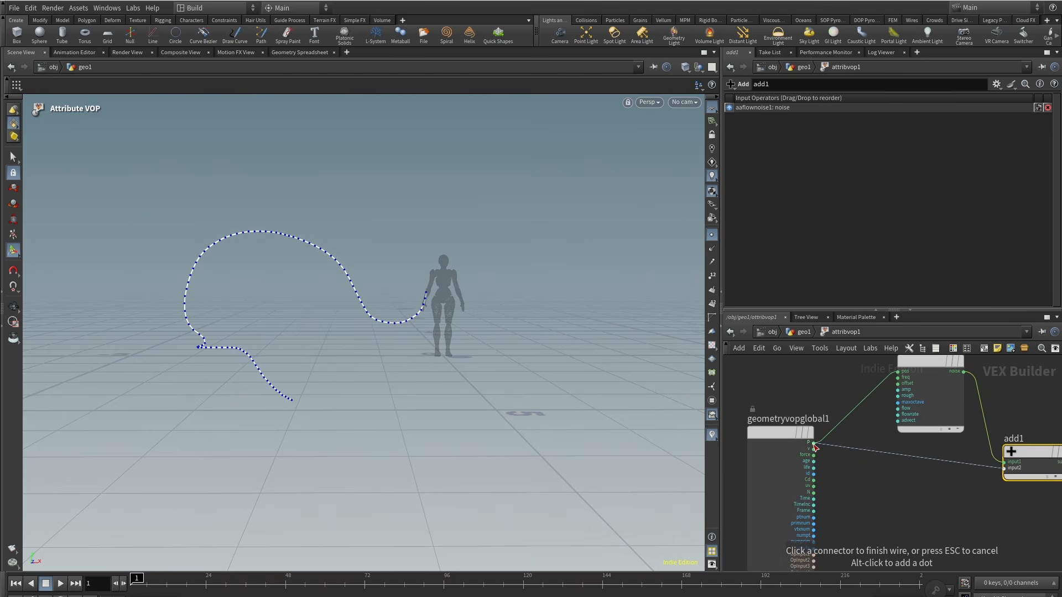
{"action": "left_click", "coordinate": [815, 443]}
{"action": "middle_click_drag", "start_coordinate": [961, 503], "coordinate": [746, 524]}
{"action": "middle_click_drag", "start_coordinate": [972, 461], "coordinate": [810, 509]}
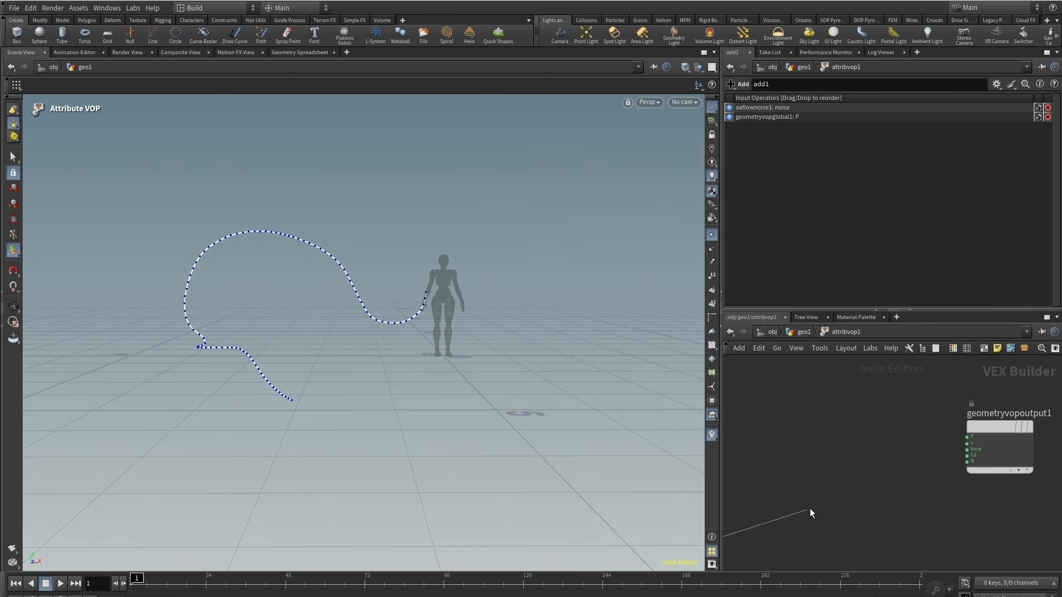
{"action": "left_click", "coordinate": [967, 437]}
{"action": "middle_click_drag", "start_coordinate": [787, 471], "coordinate": [947, 425]}
{"action": "left_click_drag", "start_coordinate": [899, 560], "coordinate": [826, 522]}
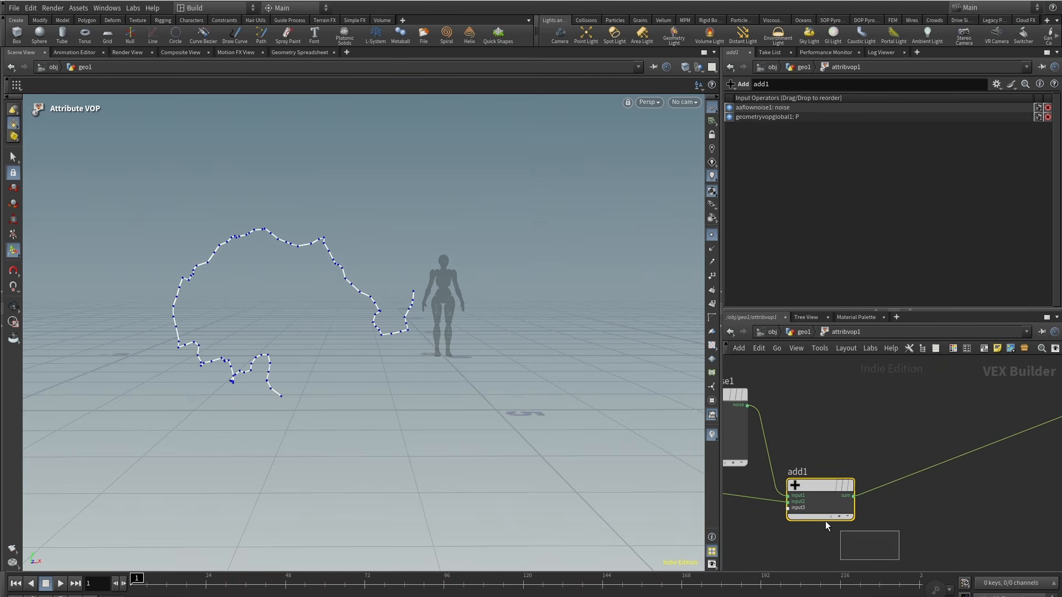
{"action": "middle_click_drag", "start_coordinate": [830, 408], "coordinate": [938, 427]}
{"action": "left_click_drag", "start_coordinate": [919, 424], "coordinate": [756, 363]}
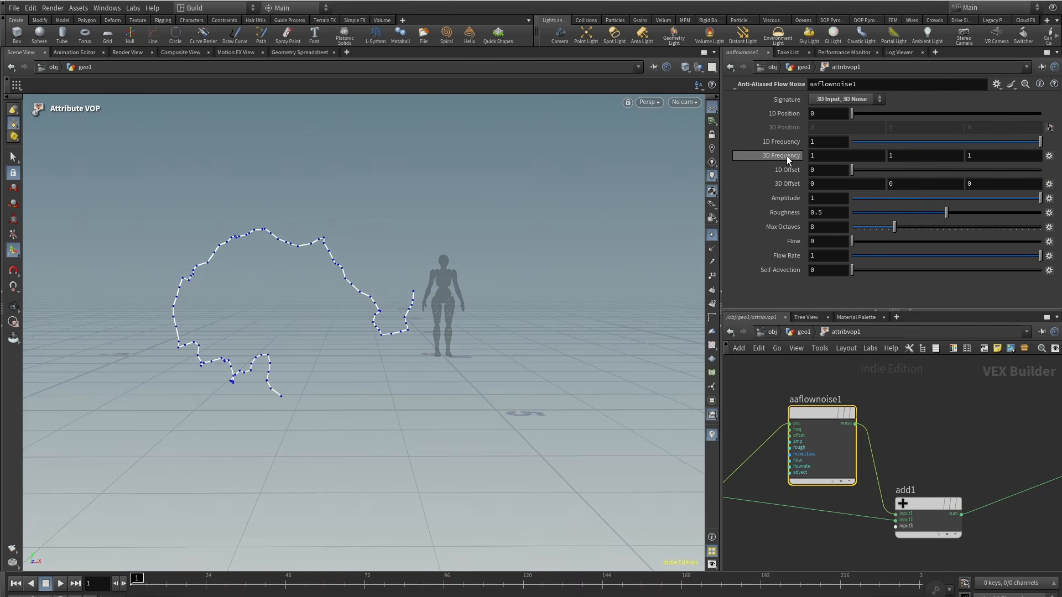
Step: Set the flow noise's 3D Frequency to 0.42
{"action": "middle_click_drag", "start_coordinate": [788, 157], "coordinate": [496, 219]}
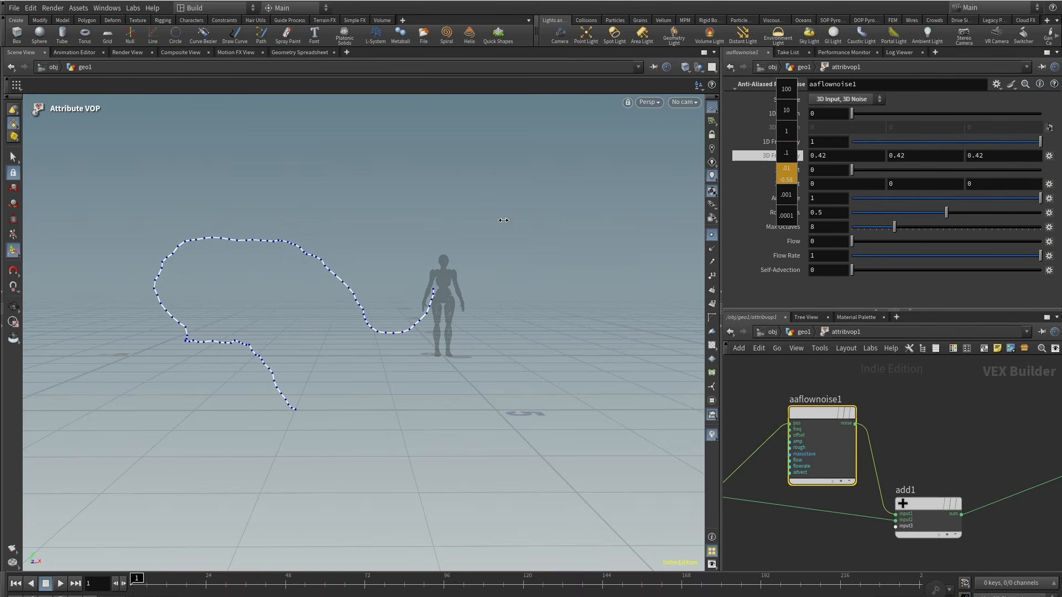
{"action": "left_click_drag", "start_coordinate": [443, 271], "coordinate": [389, 234], "text": "alt"}
{"action": "middle_click_drag", "start_coordinate": [770, 536], "coordinate": [1019, 443]}
{"action": "scroll", "coordinate": [1019, 443], "scroll_direction": "down", "scroll_amount": 2}
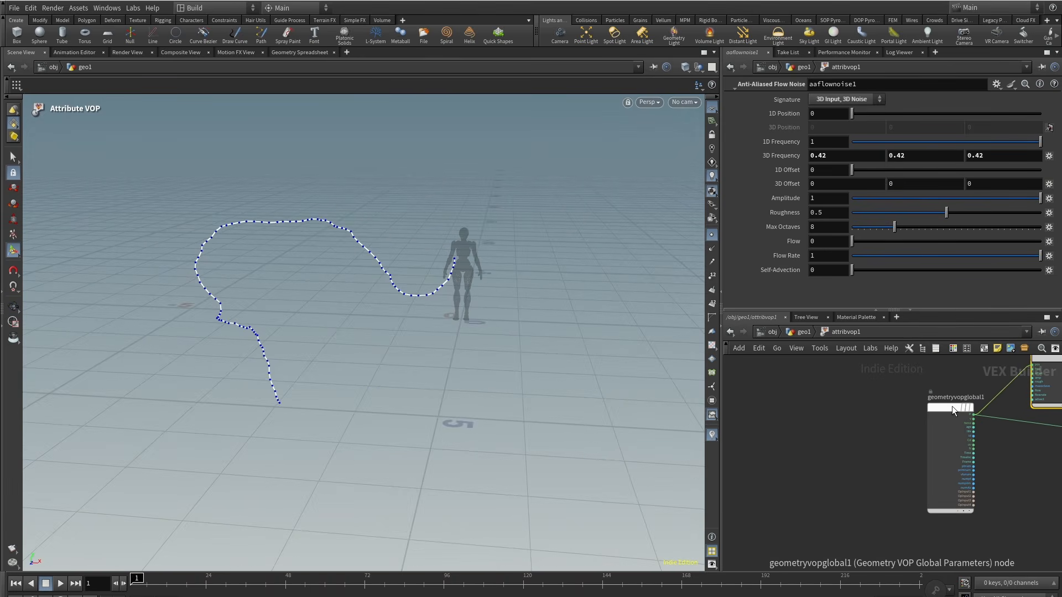
Step: Connect the global Time output to the noise's flow input and scrub the timeline to frame 65
{"action": "left_click_drag", "start_coordinate": [951, 406], "coordinate": [843, 412]}
{"action": "scroll", "coordinate": [980, 462], "scroll_direction": "up", "scroll_amount": 1}
{"action": "middle_click_drag", "start_coordinate": [981, 462], "coordinate": [901, 495]}
{"action": "scroll", "coordinate": [972, 426], "scroll_direction": "up", "scroll_amount": 3}
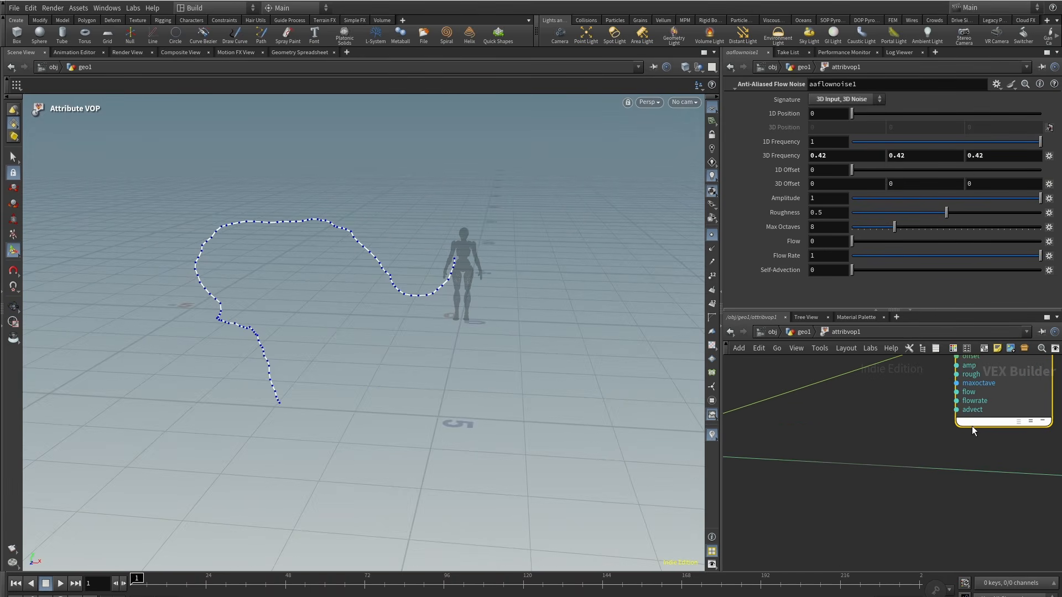
{"action": "left_click", "coordinate": [957, 393]}
{"action": "middle_click_drag", "start_coordinate": [836, 518], "coordinate": [1021, 425]}
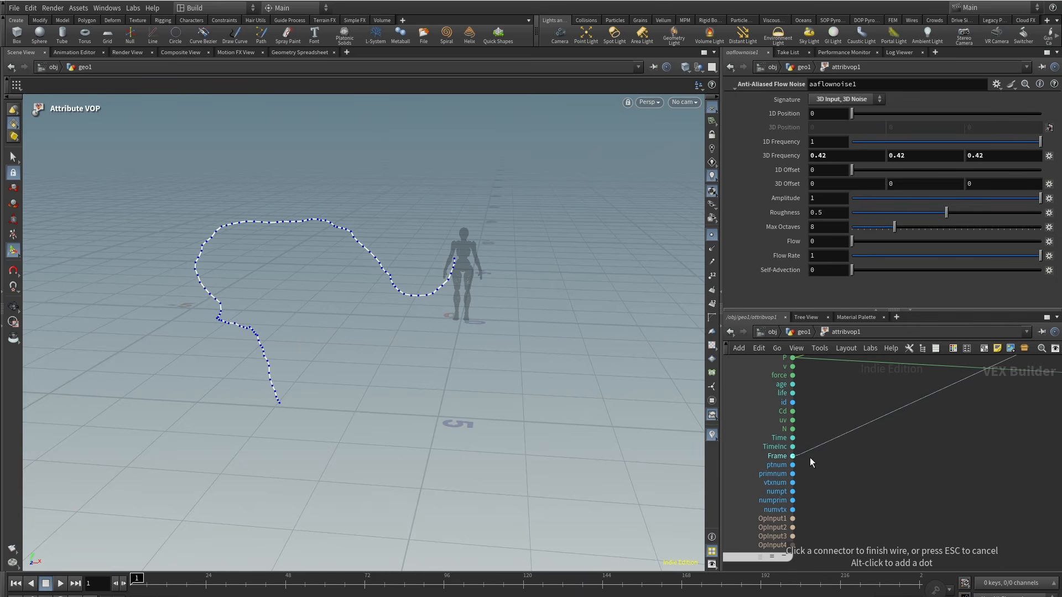
{"action": "left_click", "coordinate": [793, 438]}
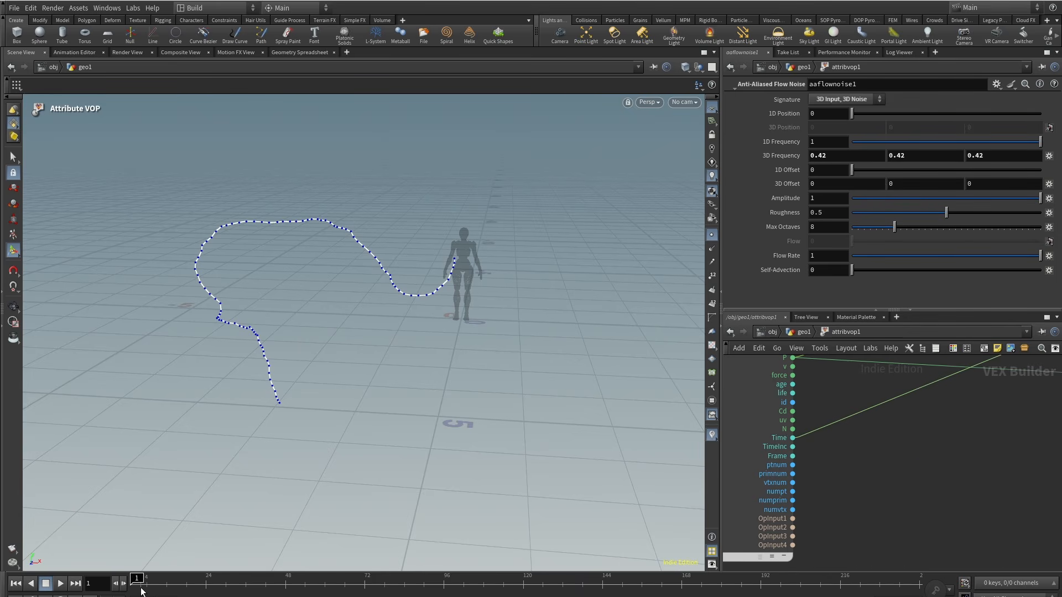
{"action": "left_click_drag", "start_coordinate": [141, 591], "coordinate": [353, 584]}
Step: Set the flow noise's Max Octaves to 2
{"action": "middle_click_drag", "start_coordinate": [918, 443], "coordinate": [848, 453]}
{"action": "scroll", "coordinate": [851, 456], "scroll_direction": "down", "scroll_amount": 2}
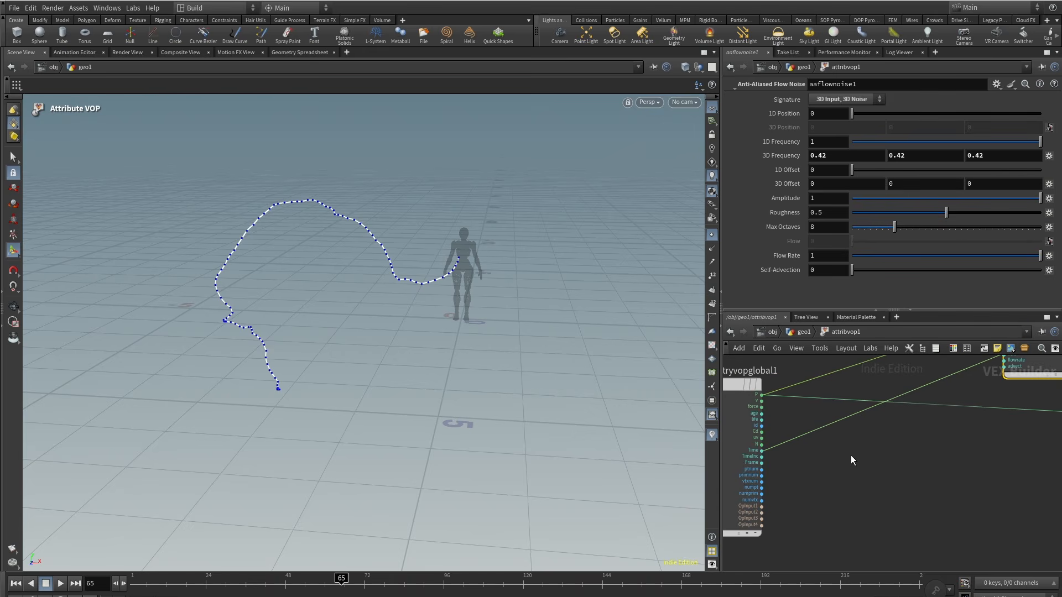
{"action": "double_click", "coordinate": [820, 227]}
{"action": "type", "text": "2"}
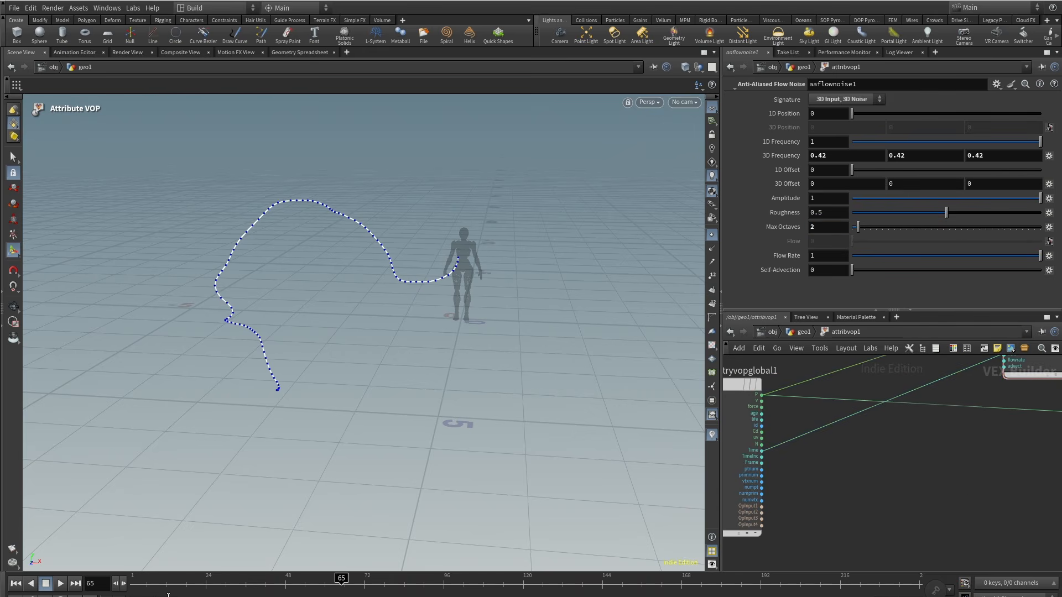
Step: Scrub the timeline and orbit the view to preview the animated curve
{"action": "left_click_drag", "start_coordinate": [177, 586], "coordinate": [504, 577]}
{"action": "middle_click_drag", "start_coordinate": [890, 462], "coordinate": [868, 467]}
{"action": "scroll", "coordinate": [868, 468], "scroll_direction": "down", "scroll_amount": 3}
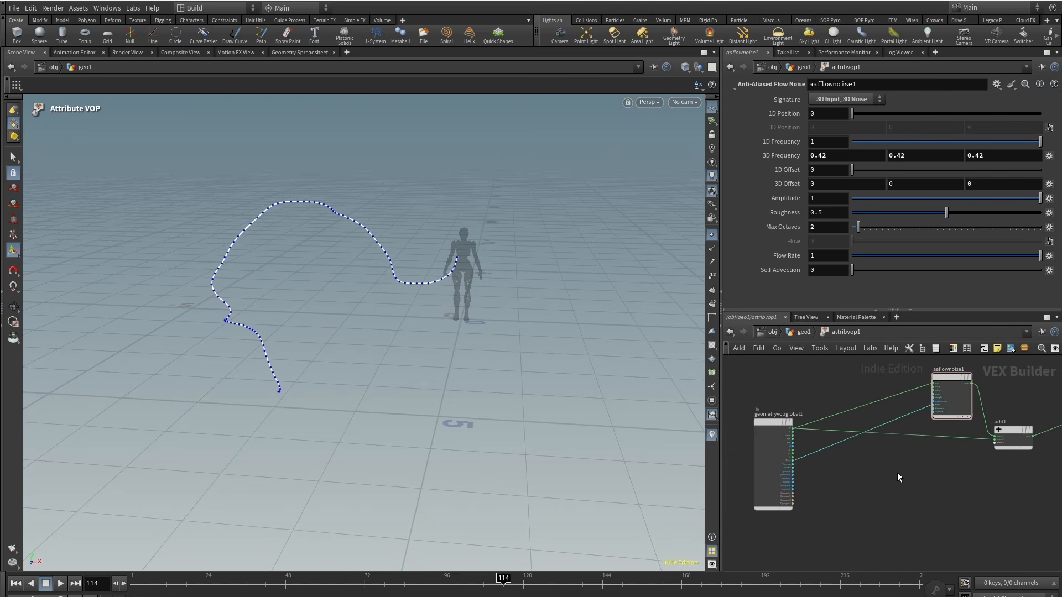
{"action": "left_click_drag", "start_coordinate": [323, 355], "coordinate": [331, 332], "text": "alt"}
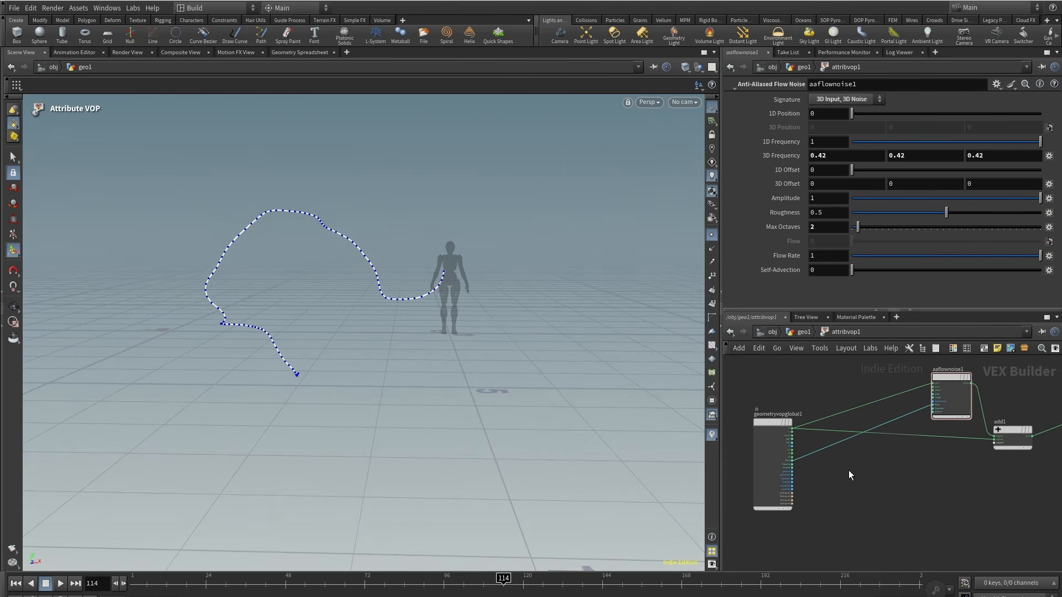
Step: Insert a Multiply Constant node on the wire between the global Time output and the flow noise's flow input
{"action": "key", "text": "Tab"}
{"action": "type", "text": "mul"}
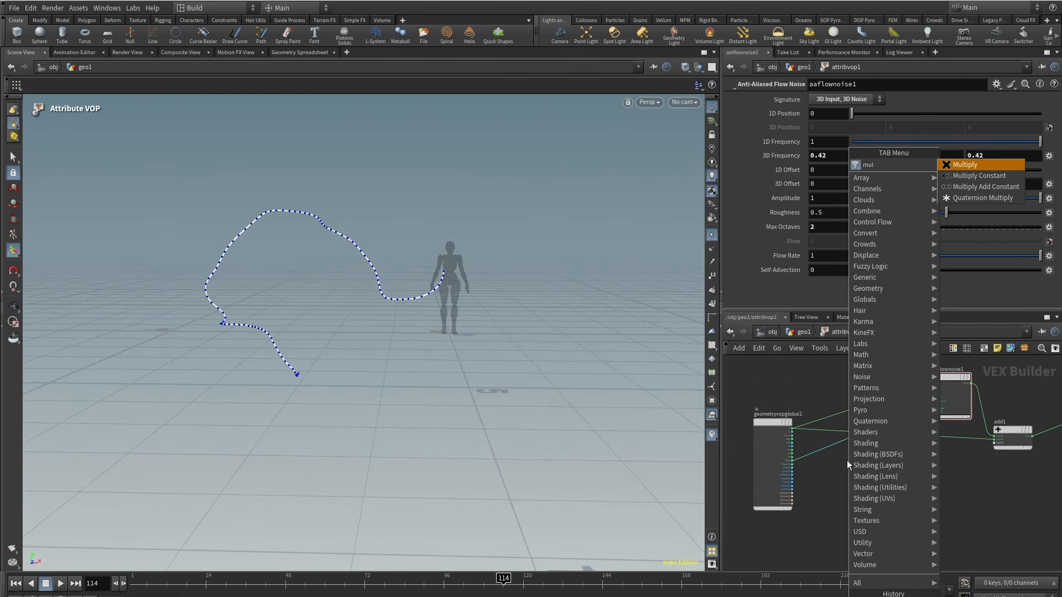
{"action": "left_click", "coordinate": [974, 175]}
{"action": "left_click", "coordinate": [839, 457]}
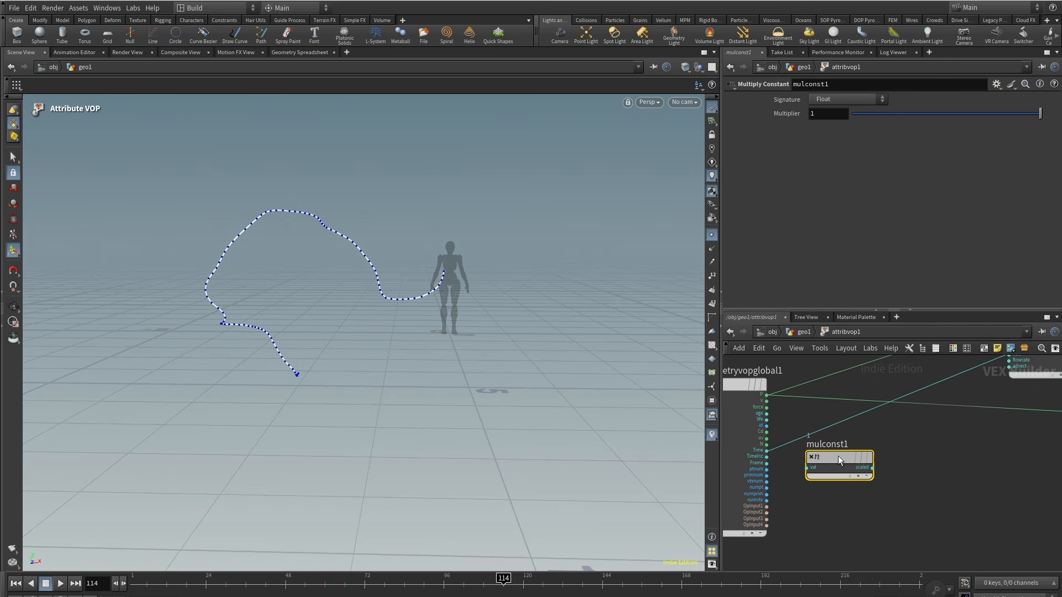
{"action": "left_click_drag", "start_coordinate": [838, 456], "coordinate": [868, 442]}
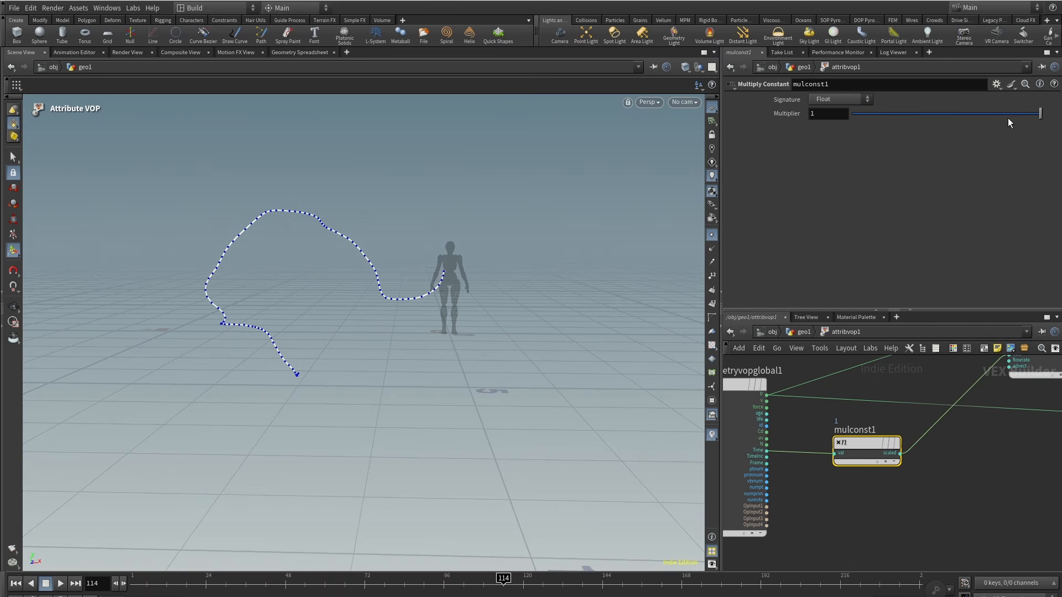
Step: Set the Multiply Constant's Multiplier to 0.176 and play the animation to check the slower motion
{"action": "left_click_drag", "start_coordinate": [1008, 118], "coordinate": [885, 118]}
{"action": "left_click", "coordinate": [60, 584]}
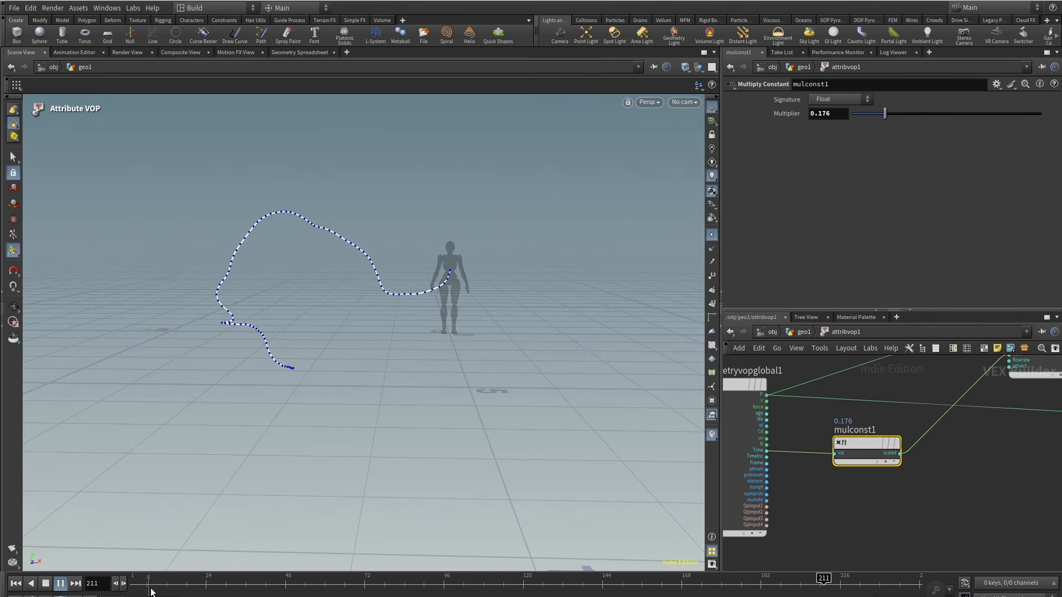
{"action": "left_click", "coordinate": [59, 587]}
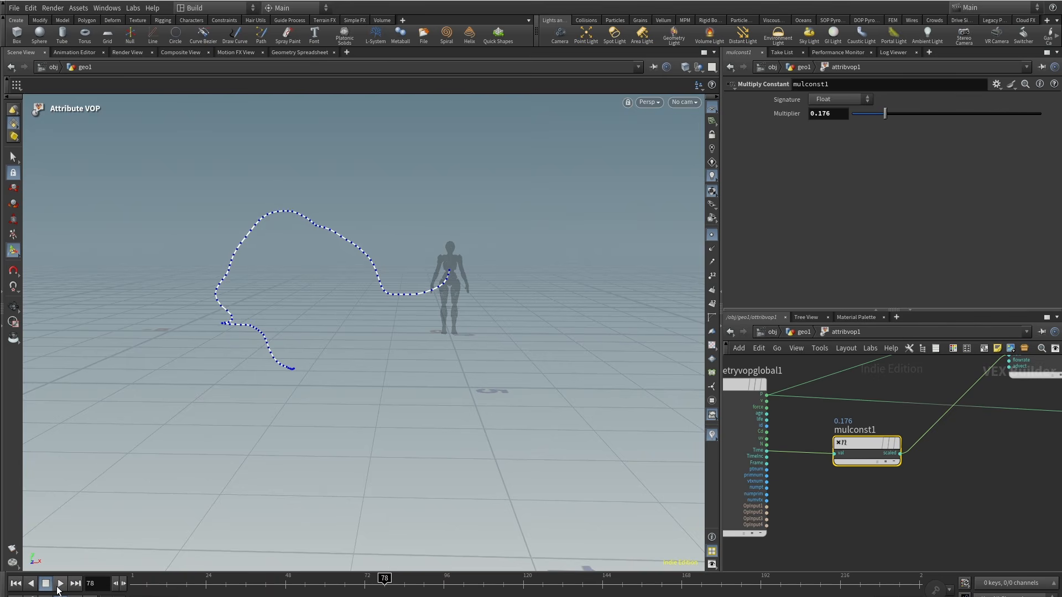
Step: Select the flow noise node, rewind to the start and play the animation to review the curve's motion
{"action": "middle_click_drag", "start_coordinate": [1004, 486], "coordinate": [935, 521]}
{"action": "left_click", "coordinate": [970, 387]}
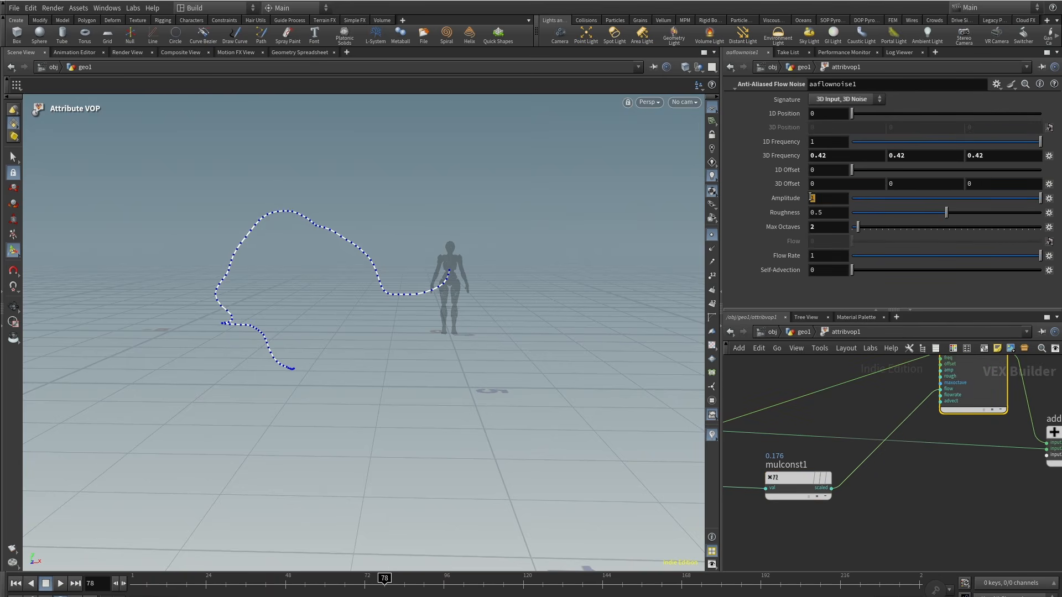
{"action": "left_click_drag", "start_coordinate": [172, 589], "coordinate": [131, 588]}
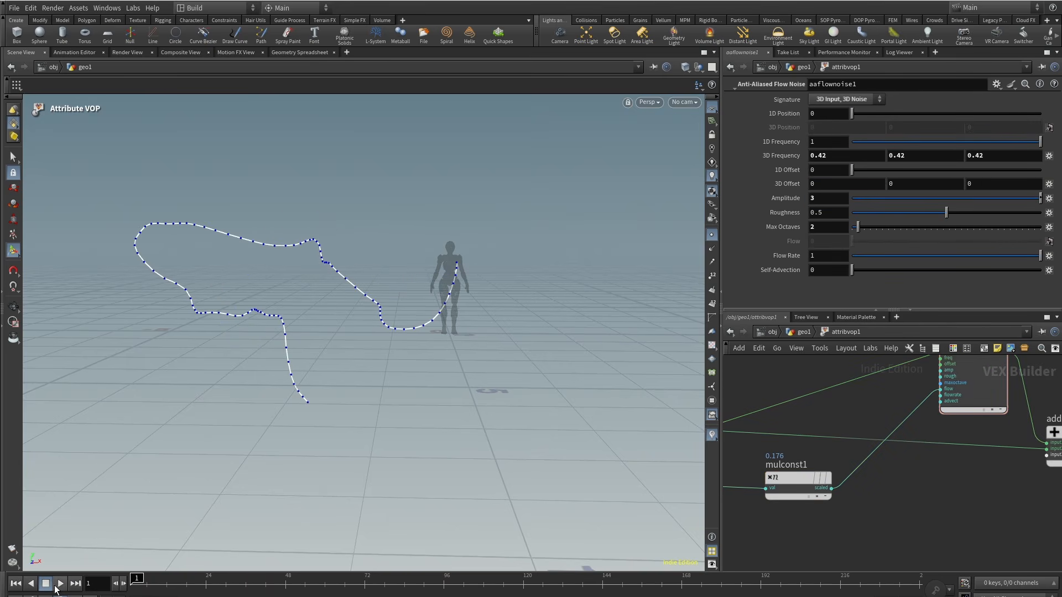
{"action": "left_click", "coordinate": [58, 586]}
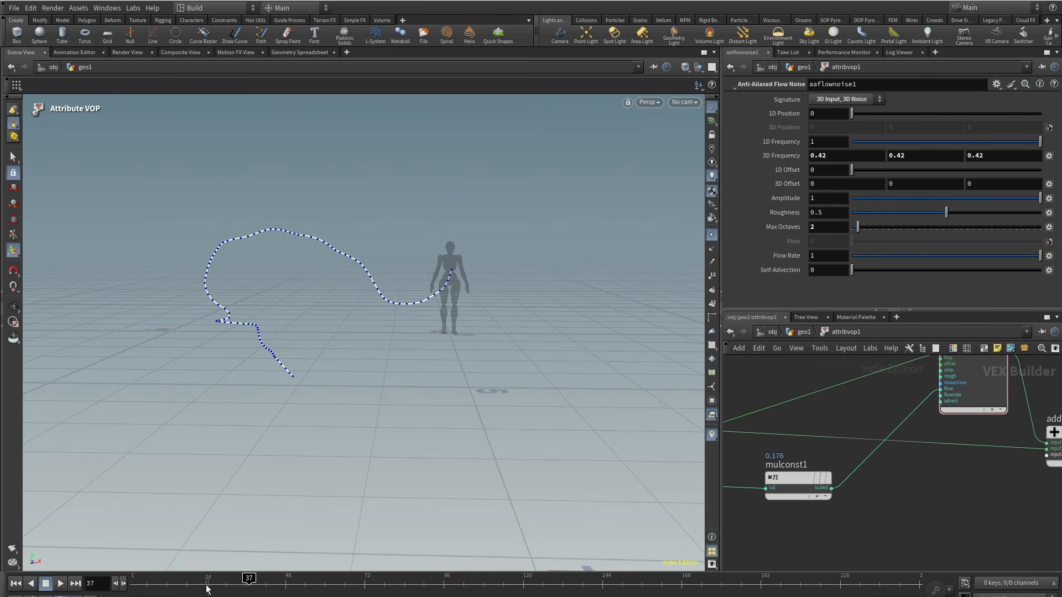
{"action": "left_click", "coordinate": [59, 584]}
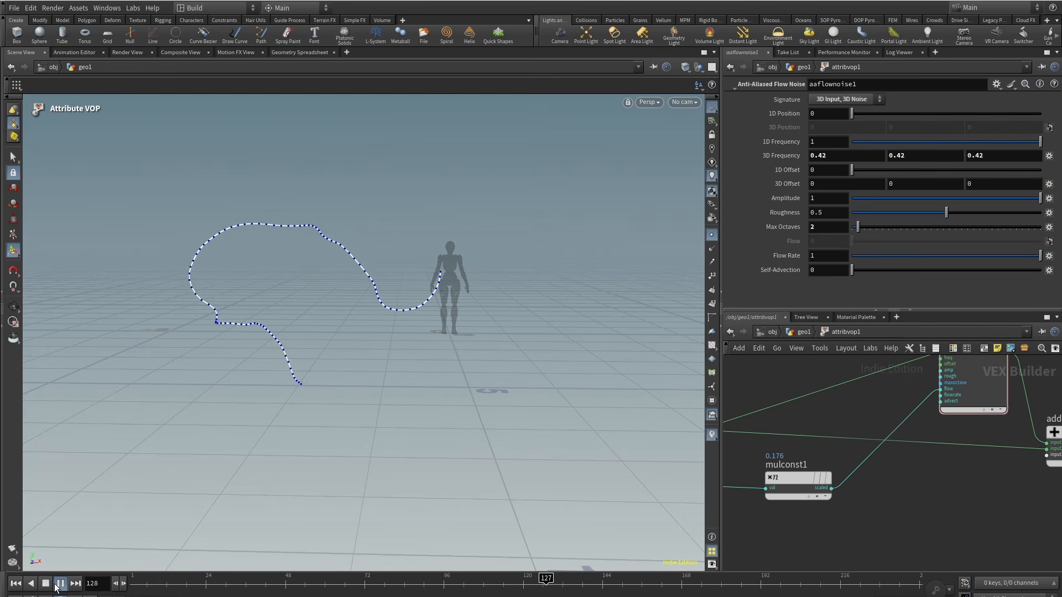
{"action": "left_click", "coordinate": [59, 585]}
Step: Make room in the network and add a Mix node near the add node
{"action": "key", "text": "h"}
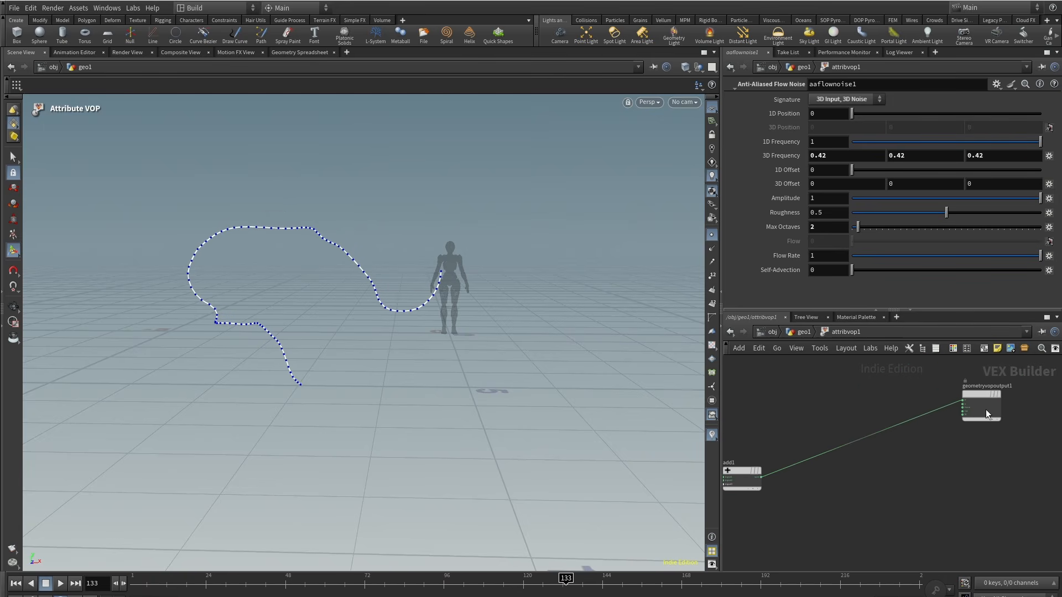
{"action": "left_click_drag", "start_coordinate": [986, 414], "coordinate": [921, 473]}
{"action": "middle_click_drag", "start_coordinate": [728, 521], "coordinate": [864, 457]}
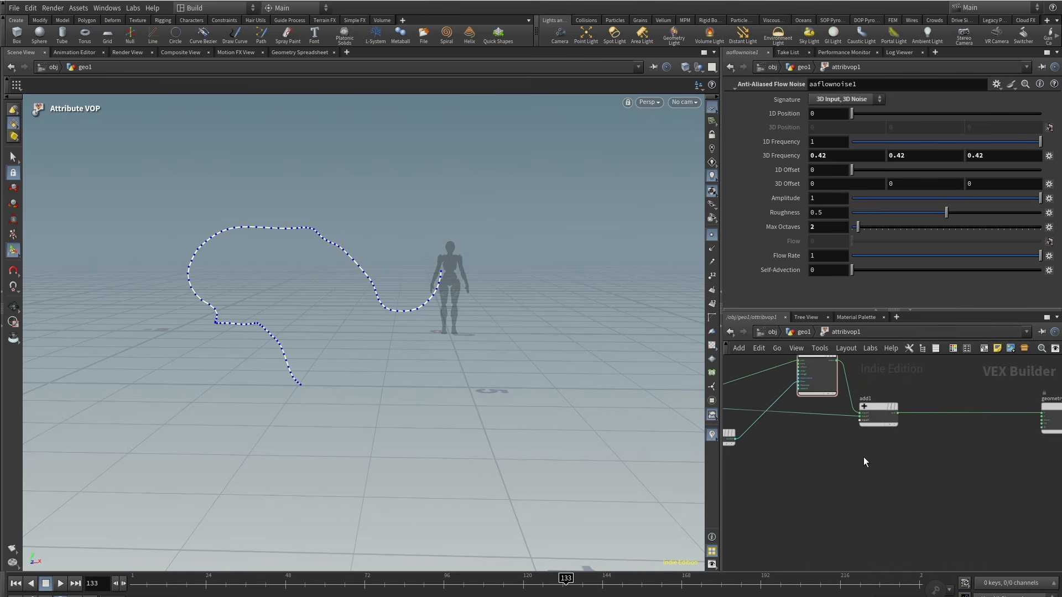
{"action": "key", "text": "Tab"}
{"action": "type", "text": "mi"}
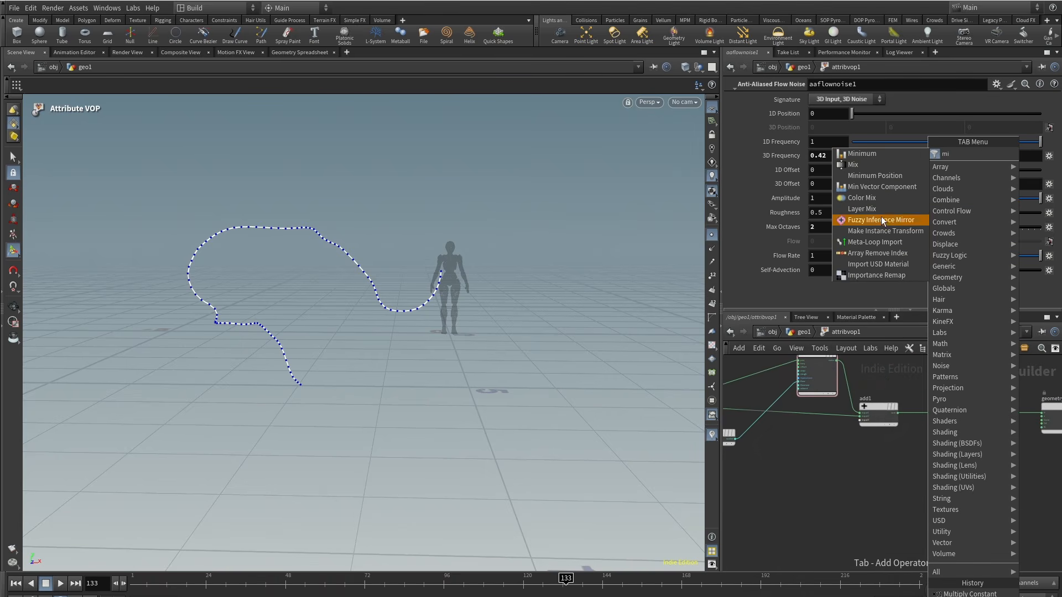
{"action": "left_click", "coordinate": [868, 164]}
{"action": "left_click", "coordinate": [939, 454]}
{"action": "middle_click_drag", "start_coordinate": [834, 483], "coordinate": [802, 487]}
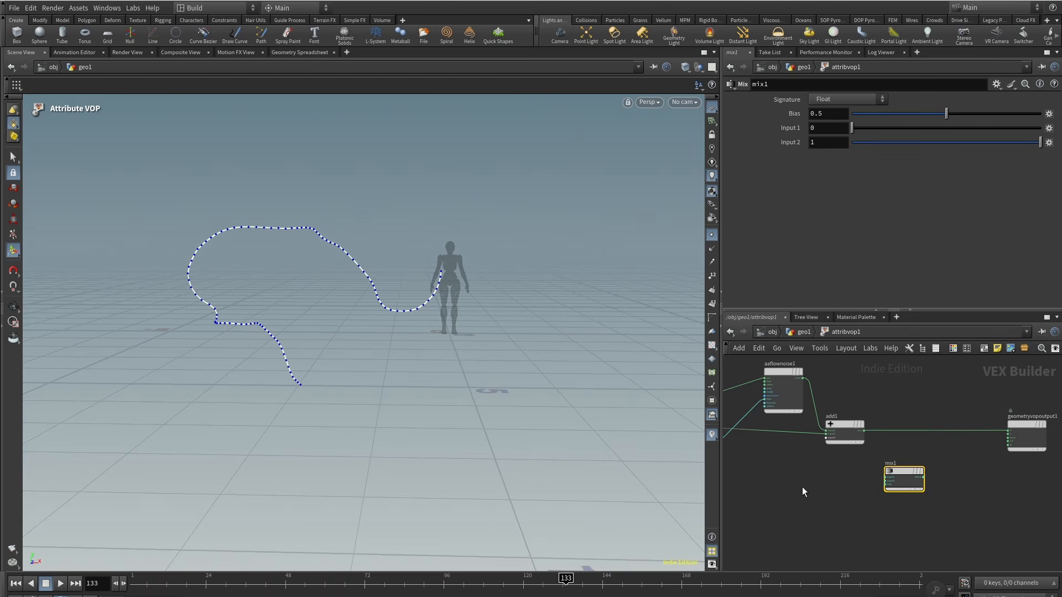
Step: Wire the original point position and the add node's result into the Mix node's two inputs
{"action": "scroll", "coordinate": [881, 479], "scroll_direction": "up", "scroll_amount": 3}
{"action": "left_click", "coordinate": [889, 477]}
{"action": "mouse_move", "coordinate": [753, 458]}
{"action": "middle_mouse_down"}
{"action": "mouse_move", "coordinate": [996, 499]}
{"action": "mouse_move", "coordinate": [824, 471]}
{"action": "mouse_move", "coordinate": [832, 426]}
{"action": "middle_mouse_up"}
{"action": "left_click", "coordinate": [761, 434]}
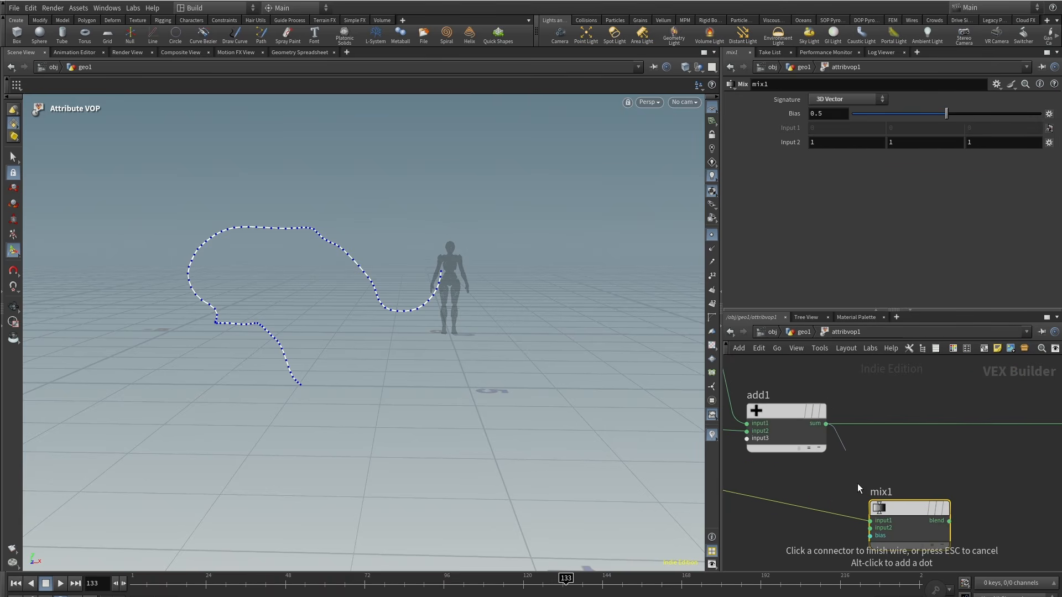
{"action": "left_click", "coordinate": [871, 530]}
Step: Add a Bind node to the VOP network
{"action": "middle_click_drag", "start_coordinate": [777, 527], "coordinate": [965, 436]}
{"action": "scroll", "coordinate": [965, 436], "scroll_direction": "down", "scroll_amount": 3}
{"action": "key", "text": "Tab"}
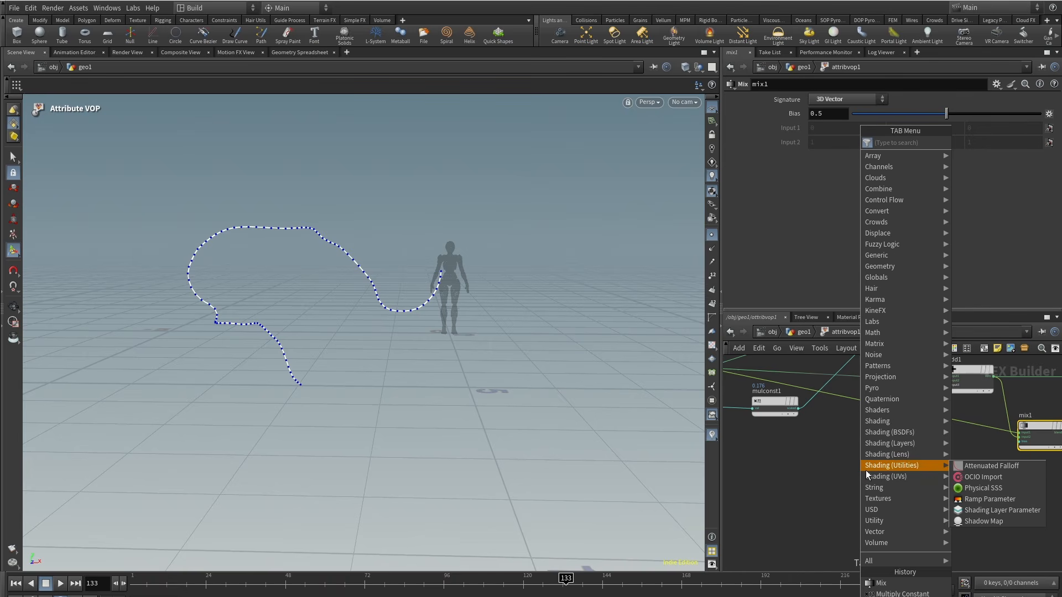
{"action": "type", "text": "bind"}
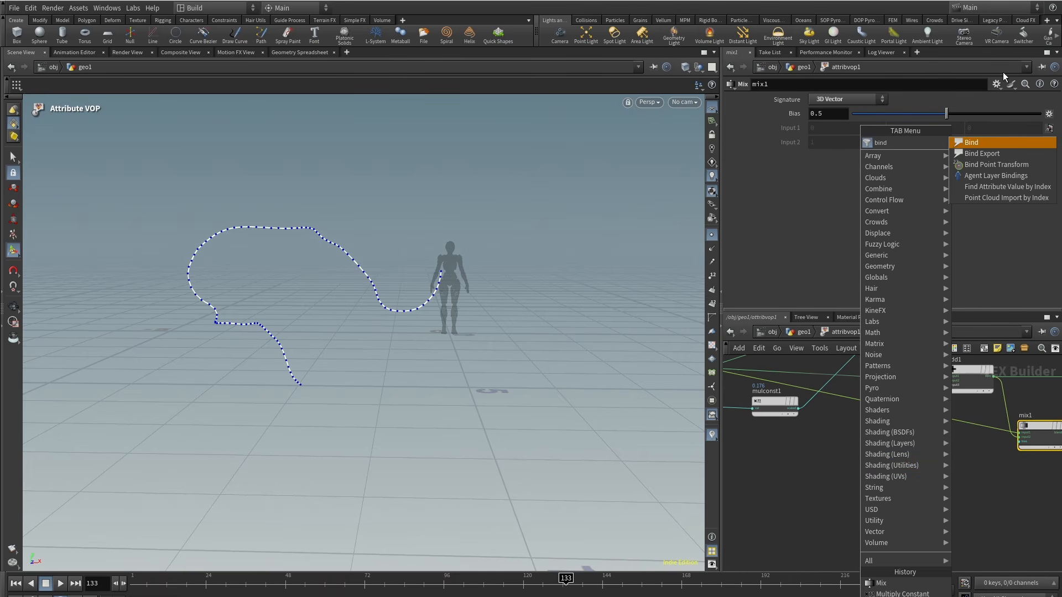
{"action": "left_click", "coordinate": [971, 143]}
{"action": "left_click", "coordinate": [843, 484]}
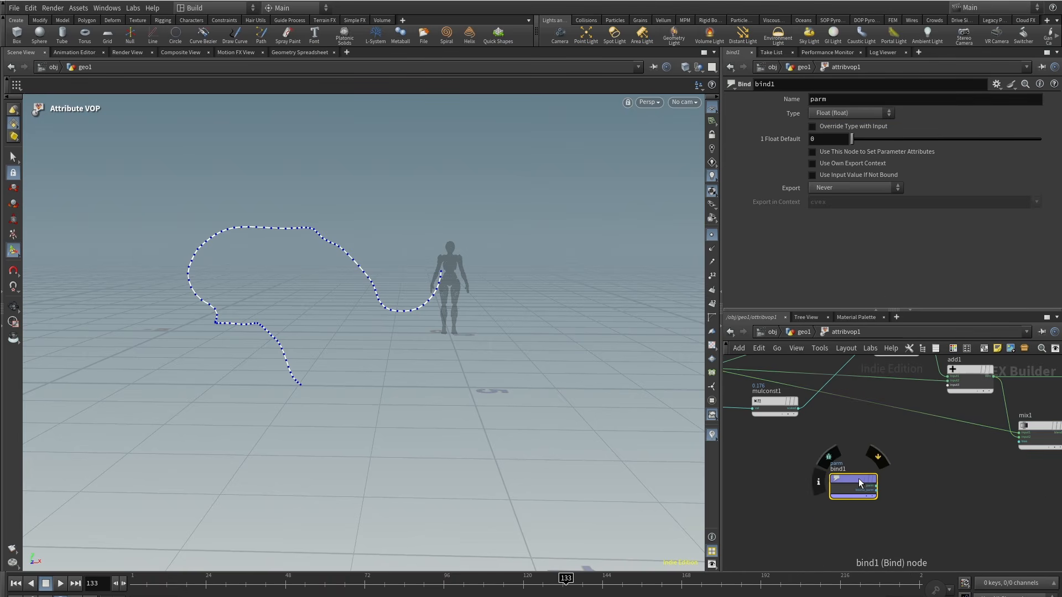
Step: On the Resample node, enable the Curve U Attribute output
{"action": "left_click", "coordinate": [800, 334]}
{"action": "middle_click_drag", "start_coordinate": [820, 420], "coordinate": [817, 453]}
{"action": "left_click", "coordinate": [842, 423]}
{"action": "scroll", "coordinate": [855, 248], "scroll_direction": "down", "scroll_amount": 2}
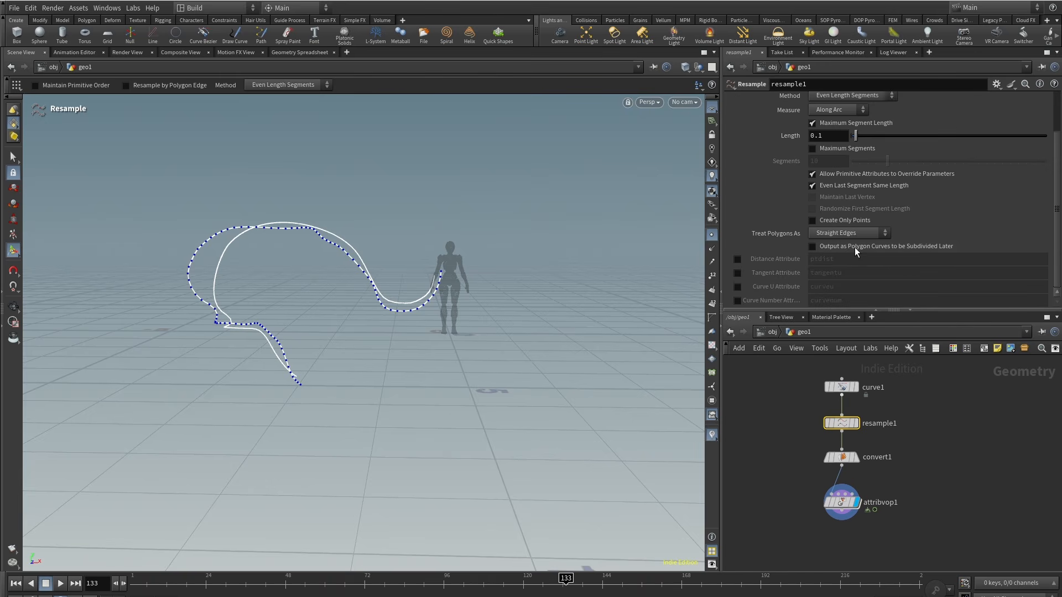
{"action": "left_click", "coordinate": [737, 287]}
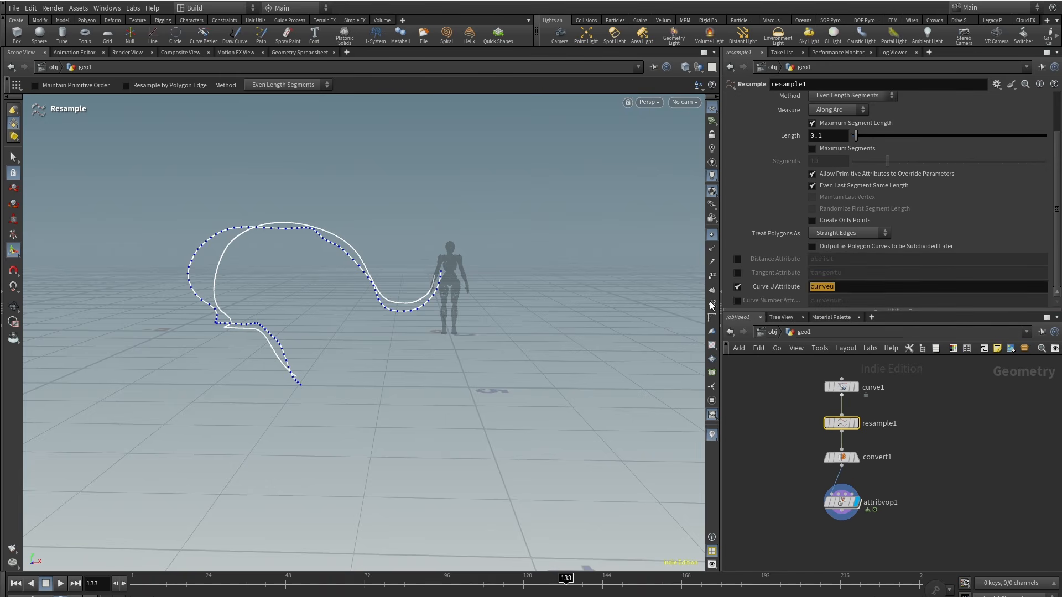
Step: Inside the Attribute VOP, set the Bind node's name to curveu
{"action": "double_click", "coordinate": [844, 507]}
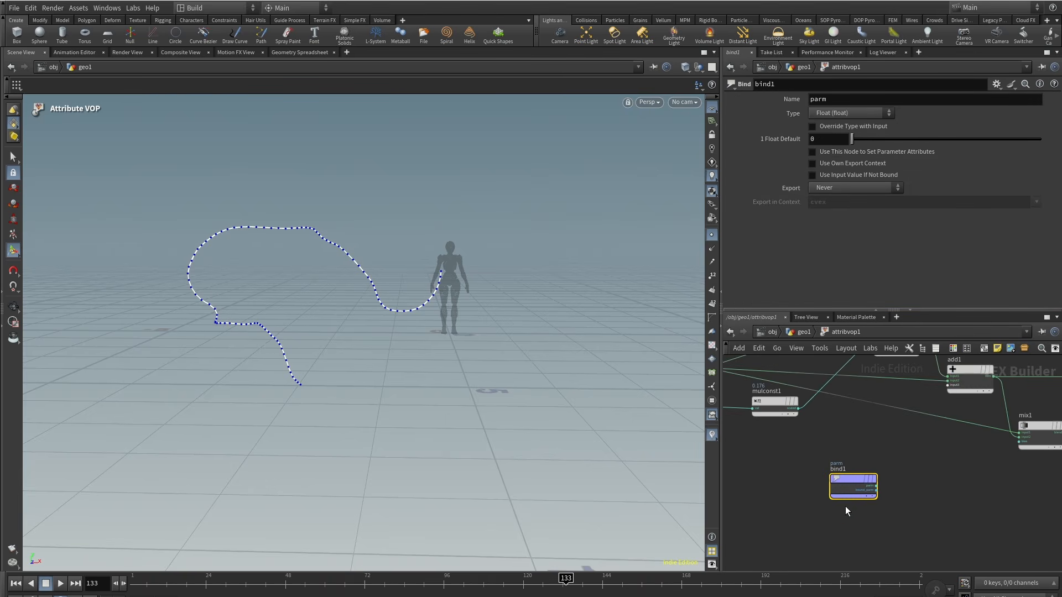
{"action": "left_click_drag", "start_coordinate": [831, 101], "coordinate": [731, 161]}
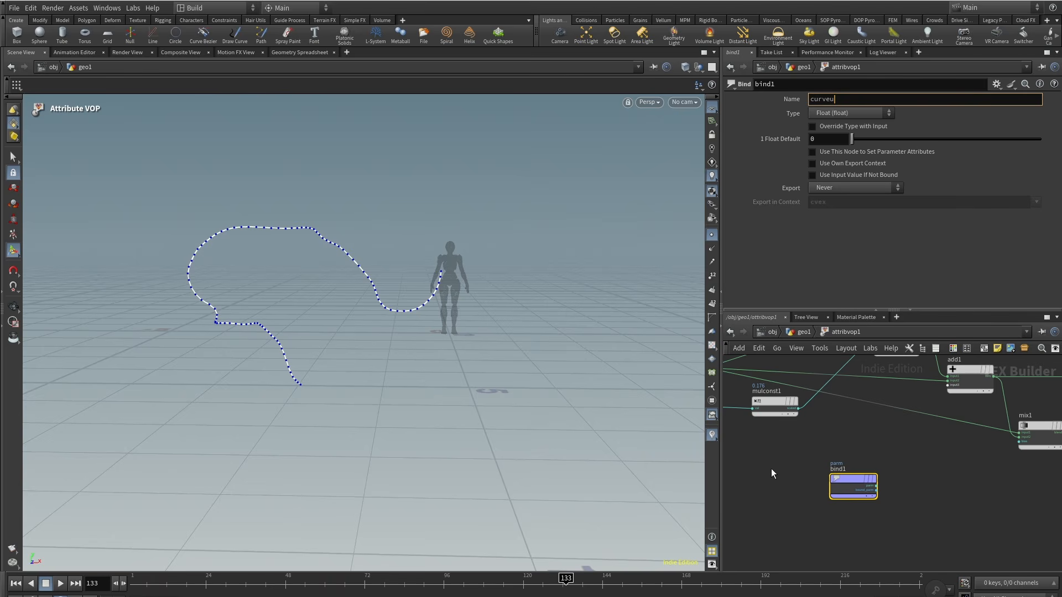
{"action": "key", "text": "Return"}
Step: Wire the Bind's curveu output into the Mix bias and the Mix result into the output's position
{"action": "middle_click_drag", "start_coordinate": [952, 501], "coordinate": [863, 501]}
{"action": "scroll", "coordinate": [833, 495], "scroll_direction": "up", "scroll_amount": 2}
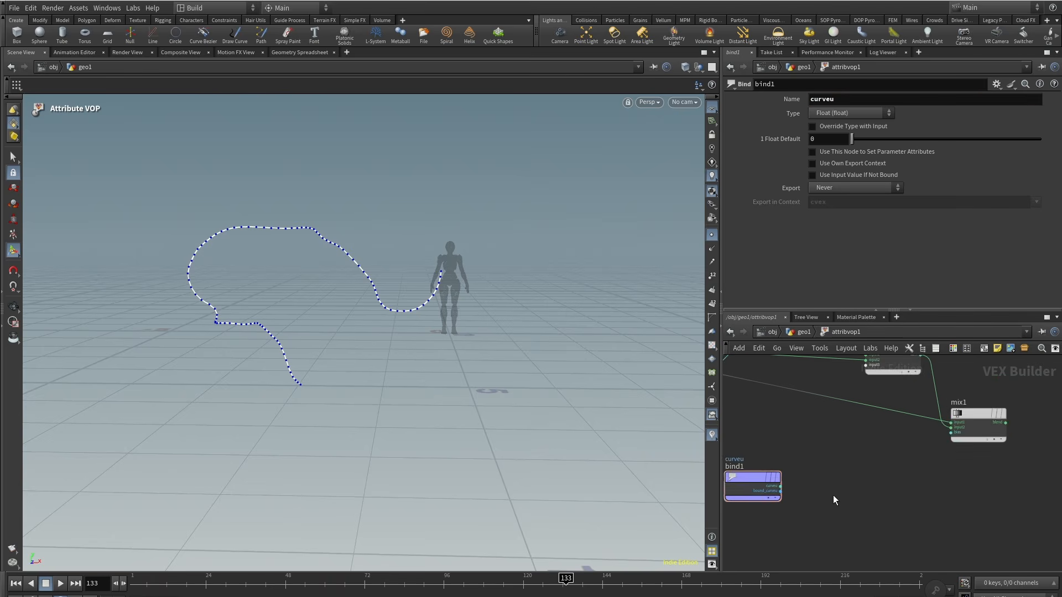
{"action": "left_click", "coordinate": [769, 485]}
{"action": "left_click", "coordinate": [1001, 434]}
{"action": "middle_click_drag", "start_coordinate": [1017, 467], "coordinate": [808, 528]}
{"action": "left_click", "coordinate": [832, 469]}
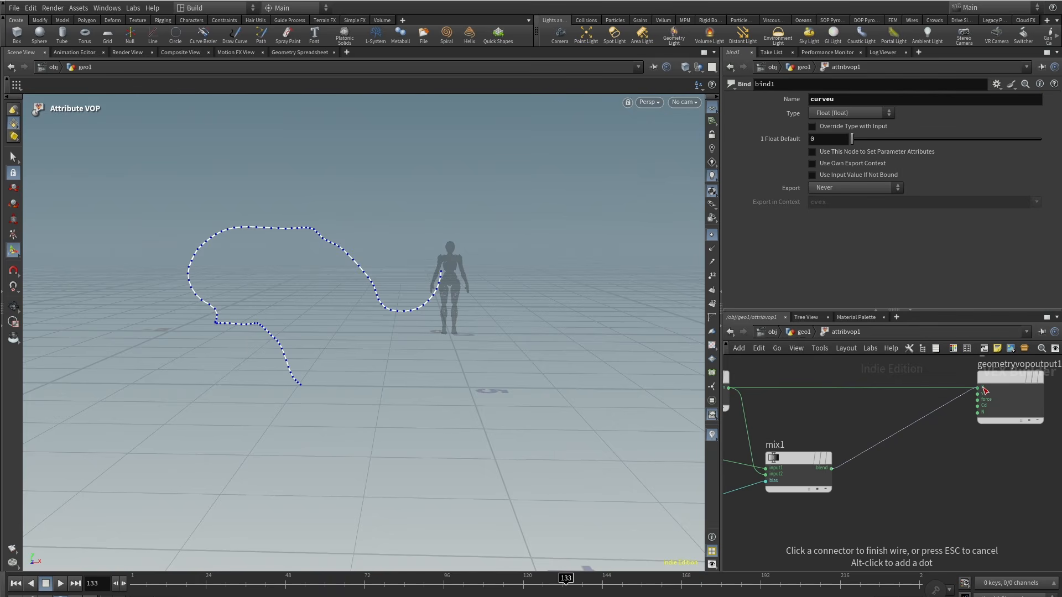
{"action": "left_click", "coordinate": [984, 390]}
Step: Scrub the timeline to preview the blended curve animation
{"action": "middle_click_drag", "start_coordinate": [868, 483], "coordinate": [862, 447]}
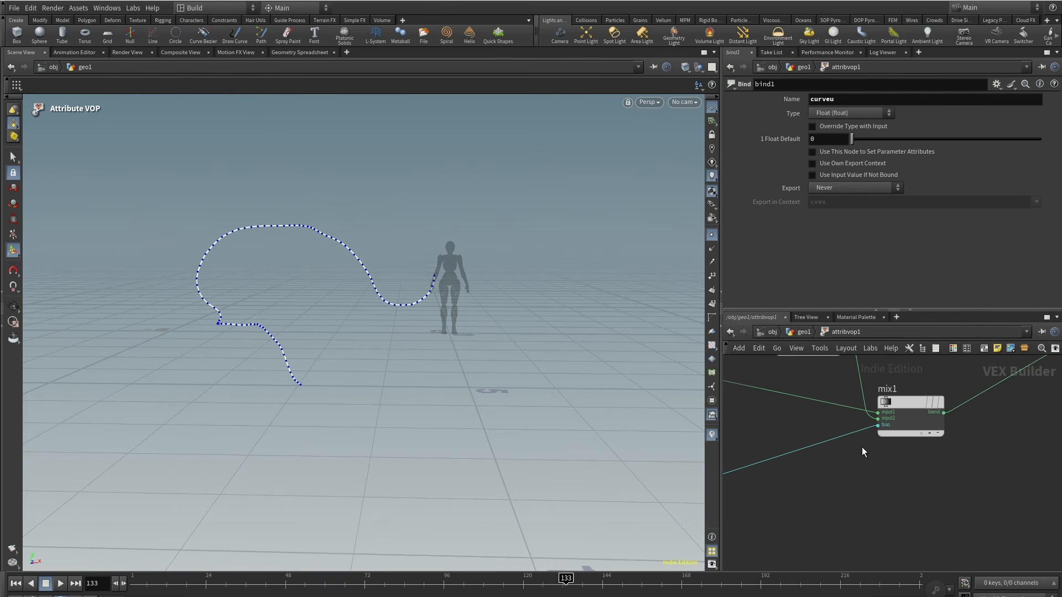
{"action": "left_click", "coordinate": [802, 331]}
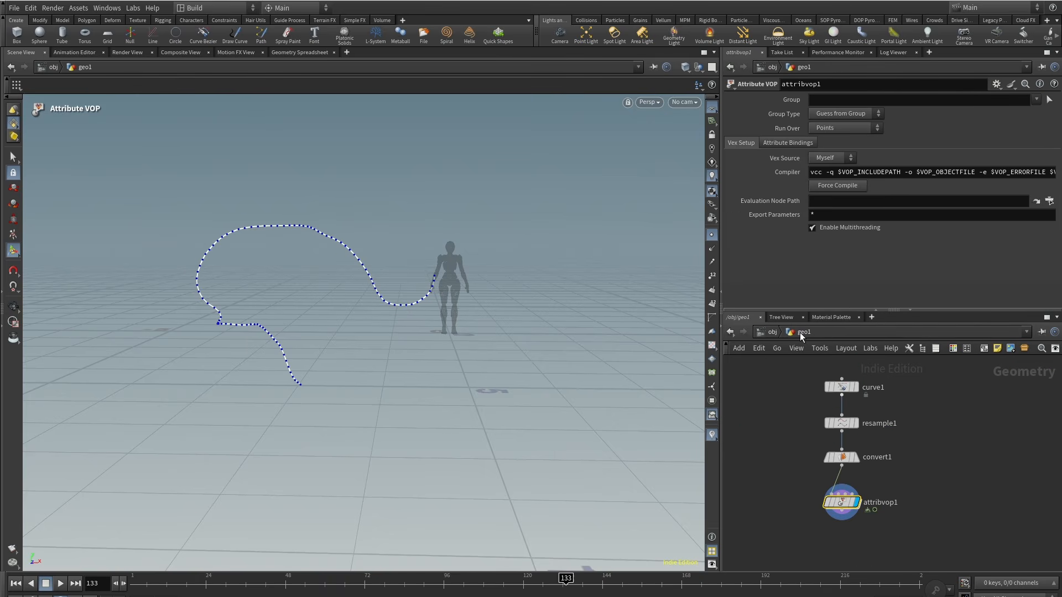
{"action": "double_click", "coordinate": [841, 503]}
{"action": "left_click_drag", "start_coordinate": [227, 583], "coordinate": [540, 590]}
Step: Insert a Ramp Parameter node on the wire between the Bind's curveu output and the Mix bias
{"action": "middle_click_drag", "start_coordinate": [868, 510], "coordinate": [937, 475]}
{"action": "scroll", "coordinate": [915, 470], "scroll_direction": "down", "scroll_amount": 2}
{"action": "key", "text": "Tab"}
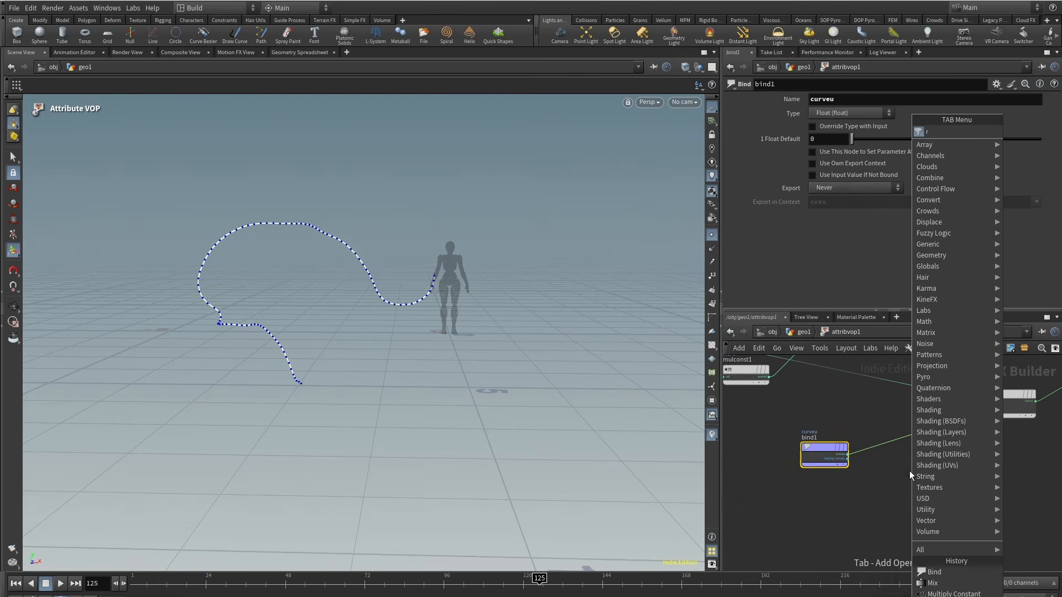
{"action": "type", "text": "ram"}
{"action": "left_click", "coordinate": [863, 155]}
{"action": "scroll", "coordinate": [902, 456], "scroll_direction": "up", "scroll_amount": 3}
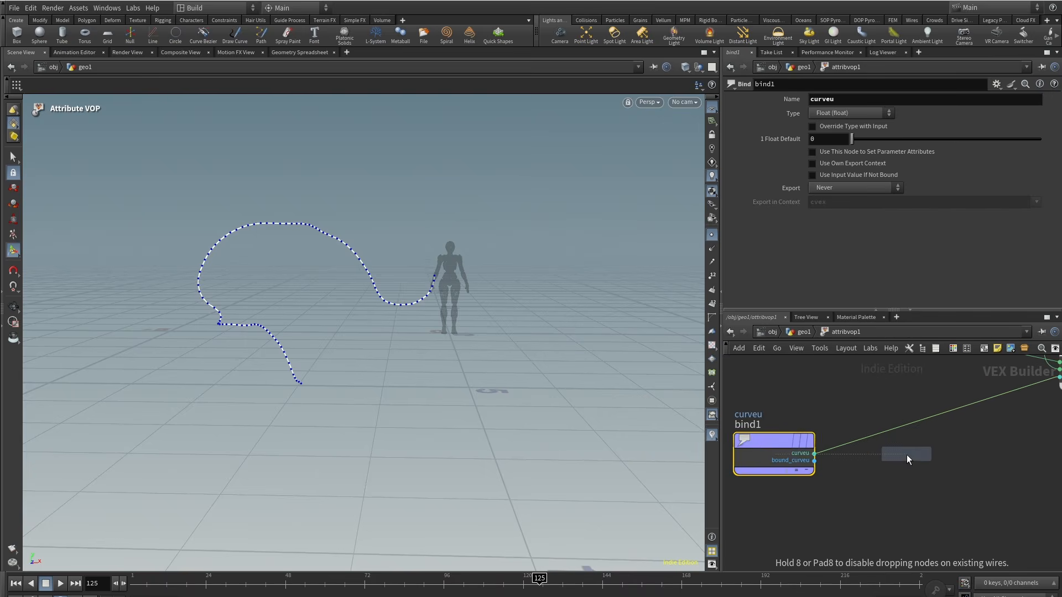
{"action": "left_click", "coordinate": [907, 456]}
{"action": "left_click_drag", "start_coordinate": [905, 456], "coordinate": [913, 434]}
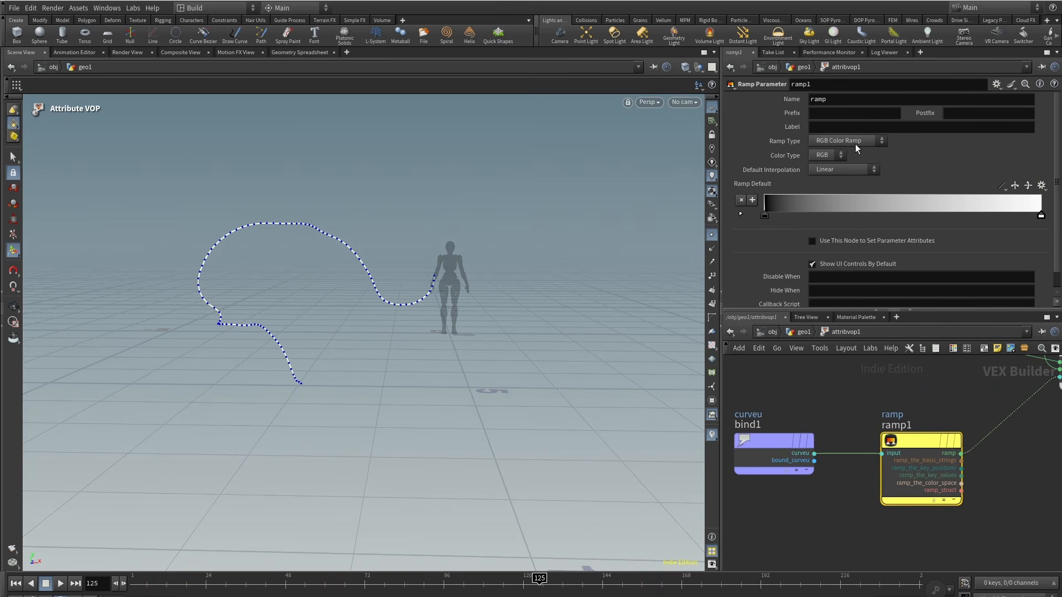
{"action": "left_click", "coordinate": [843, 164]}
Step: On the Attribute VOP parameters, set both end keys of the ramp to B-Spline interpolation
{"action": "left_click", "coordinate": [795, 333]}
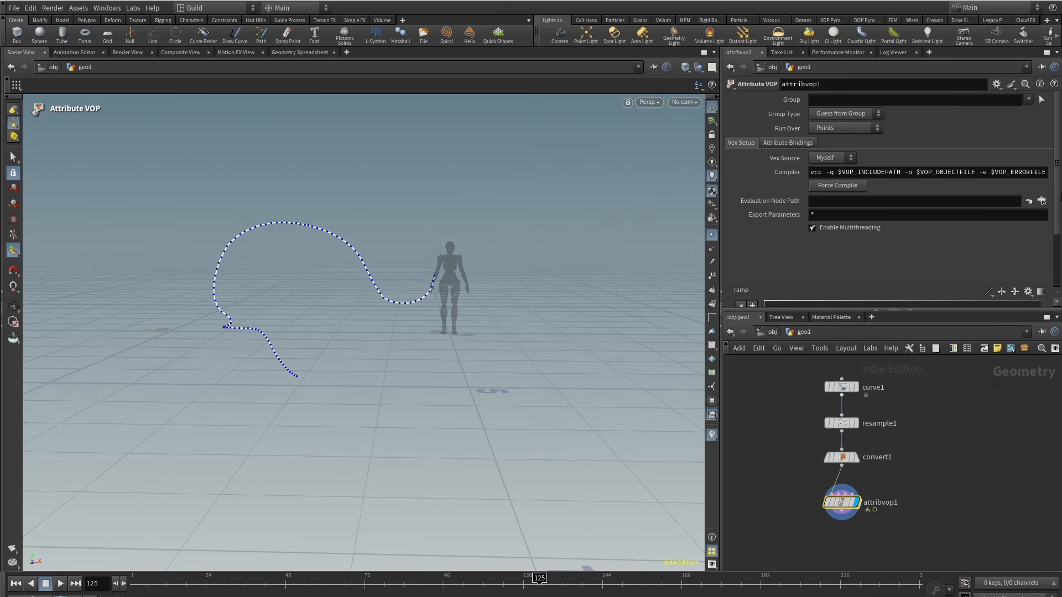
{"action": "scroll", "coordinate": [885, 199], "scroll_direction": "down", "scroll_amount": 3}
{"action": "left_click", "coordinate": [764, 242]}
{"action": "left_click", "coordinate": [852, 298]}
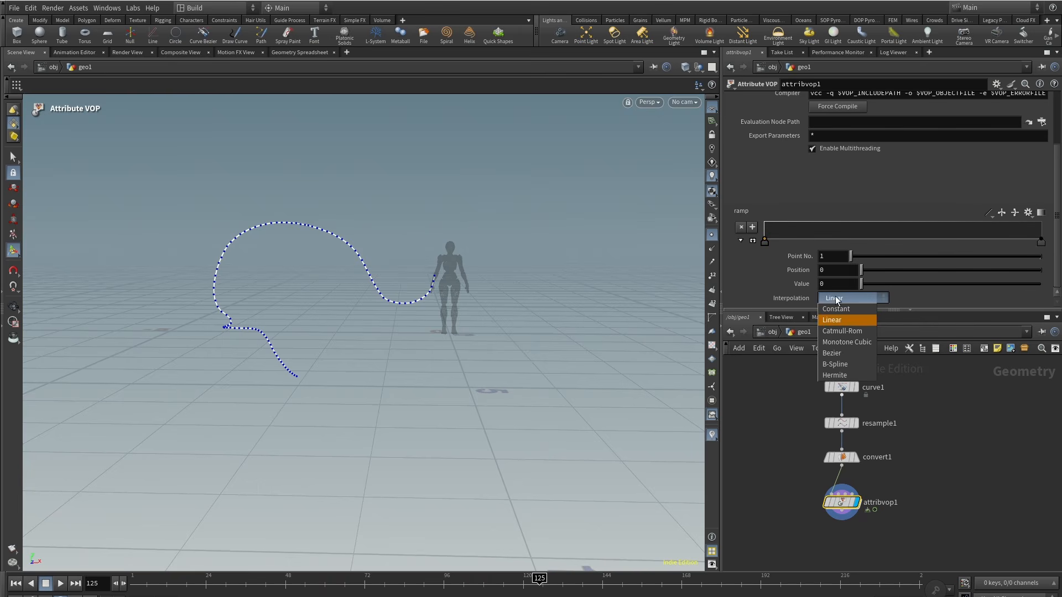
{"action": "left_click", "coordinate": [845, 364]}
{"action": "left_click", "coordinate": [1042, 242]}
{"action": "left_click", "coordinate": [853, 298]}
{"action": "left_click", "coordinate": [845, 363]}
Step: Add three ramp points with value 1 across the middle so the ramp rises into a plateau
{"action": "left_click", "coordinate": [891, 221]}
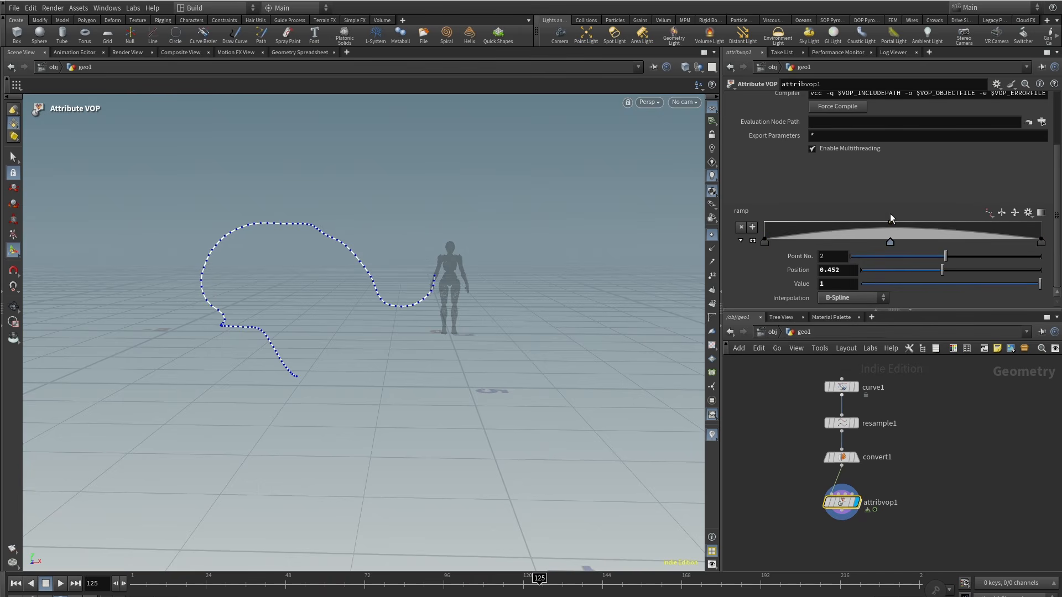
{"action": "left_click", "coordinate": [956, 223]}
{"action": "left_click", "coordinate": [852, 223]}
{"action": "left_click_drag", "start_coordinate": [891, 223], "coordinate": [916, 223]}
{"action": "left_click_drag", "start_coordinate": [540, 584], "coordinate": [210, 586]}
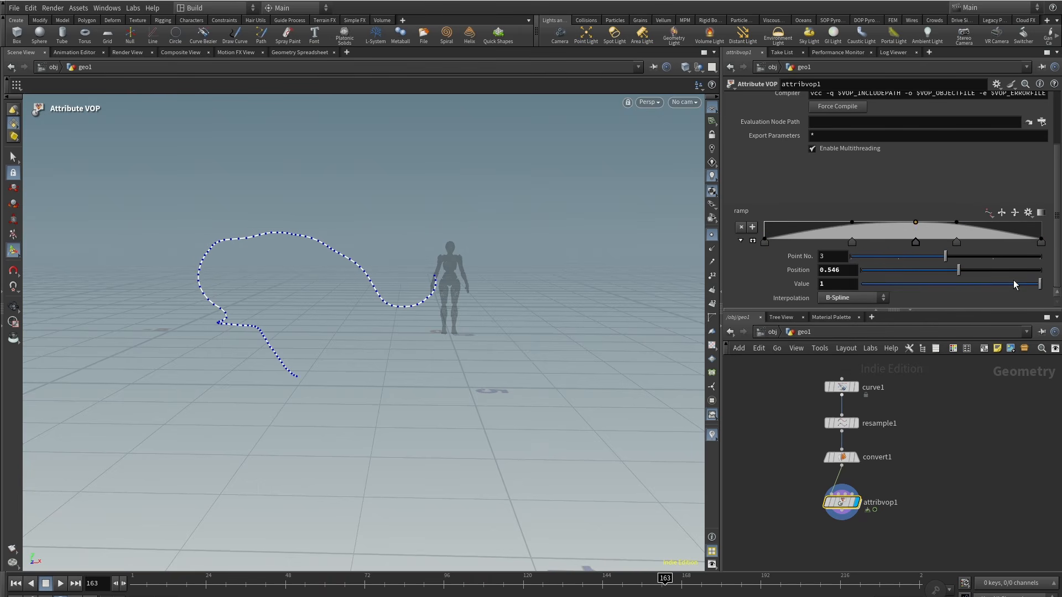
Step: Move the ramp's left keys inward, placing the first key at position 0.096, and scrub the timeline
{"action": "left_click", "coordinate": [804, 237]}
{"action": "left_click_drag", "start_coordinate": [804, 237], "coordinate": [805, 240]}
{"action": "left_click_drag", "start_coordinate": [765, 242], "coordinate": [834, 244]}
{"action": "left_click_drag", "start_coordinate": [771, 243], "coordinate": [839, 245]}
{"action": "left_click_drag", "start_coordinate": [784, 243], "coordinate": [791, 244]}
{"action": "left_click_drag", "start_coordinate": [243, 584], "coordinate": [705, 584]}
Step: Append a Carve node after the Attribute VOP and connect it
{"action": "scroll", "coordinate": [941, 459], "scroll_direction": "up", "scroll_amount": 2}
{"action": "left_click_drag", "start_coordinate": [816, 513], "coordinate": [815, 497]}
{"action": "middle_click_drag", "start_coordinate": [922, 507], "coordinate": [908, 450]}
{"action": "key", "text": "Tab"}
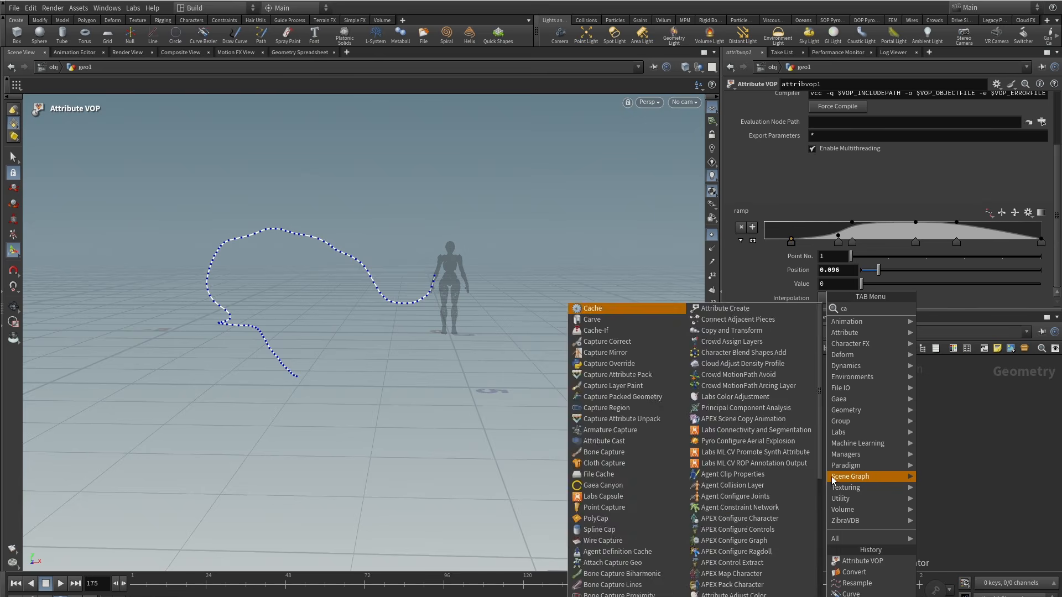
{"action": "type", "text": "carve"}
{"action": "left_click", "coordinate": [934, 309]}
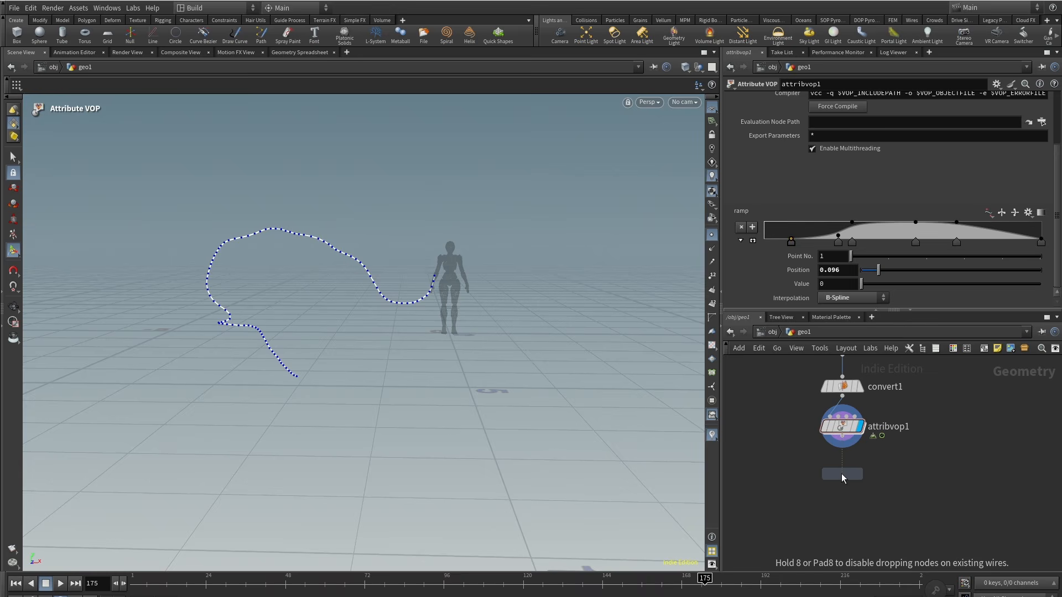
{"action": "left_click", "coordinate": [778, 456]}
{"action": "middle_click_drag", "start_coordinate": [783, 513], "coordinate": [846, 501]}
{"action": "left_click_drag", "start_coordinate": [846, 444], "coordinate": [802, 444]}
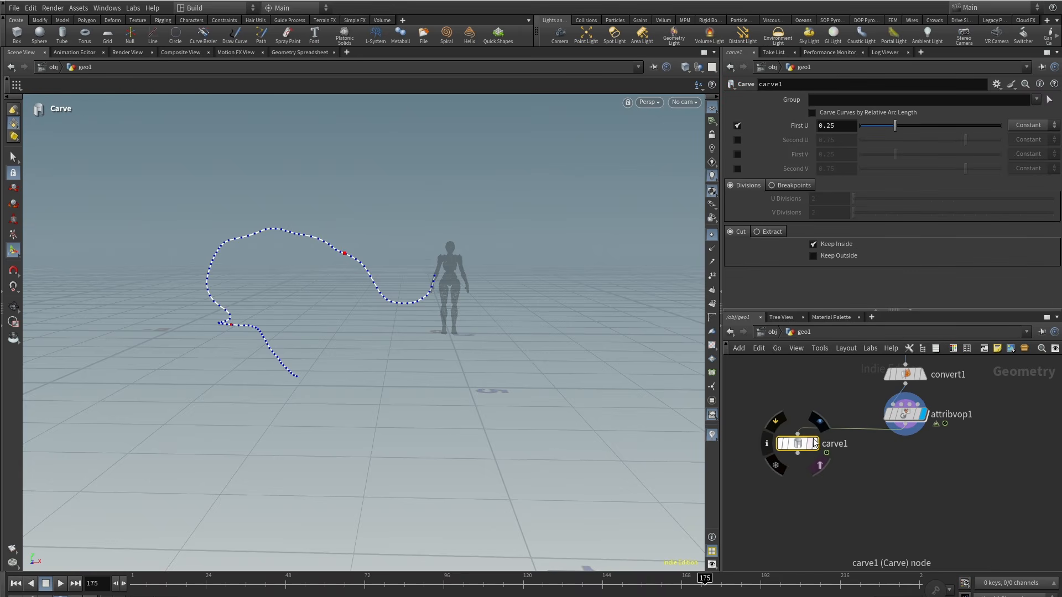
Step: Keyframe the Carve node's First U at 1 on frame 1
{"action": "left_click", "coordinate": [821, 422]}
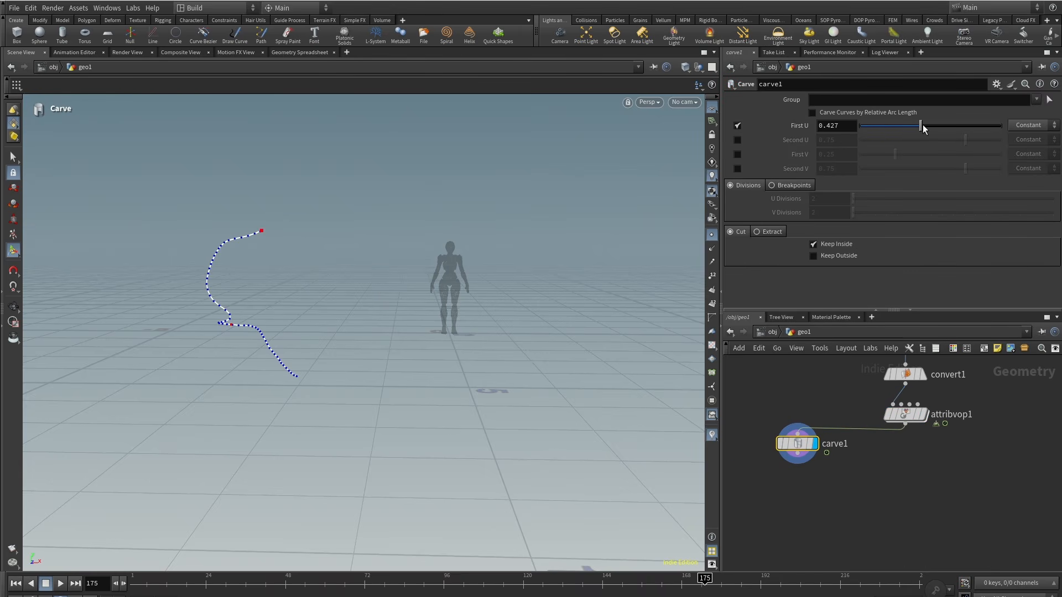
{"action": "left_click", "coordinate": [738, 126]}
{"action": "left_click", "coordinate": [739, 126]}
{"action": "left_click_drag", "start_coordinate": [939, 126], "coordinate": [1032, 130]}
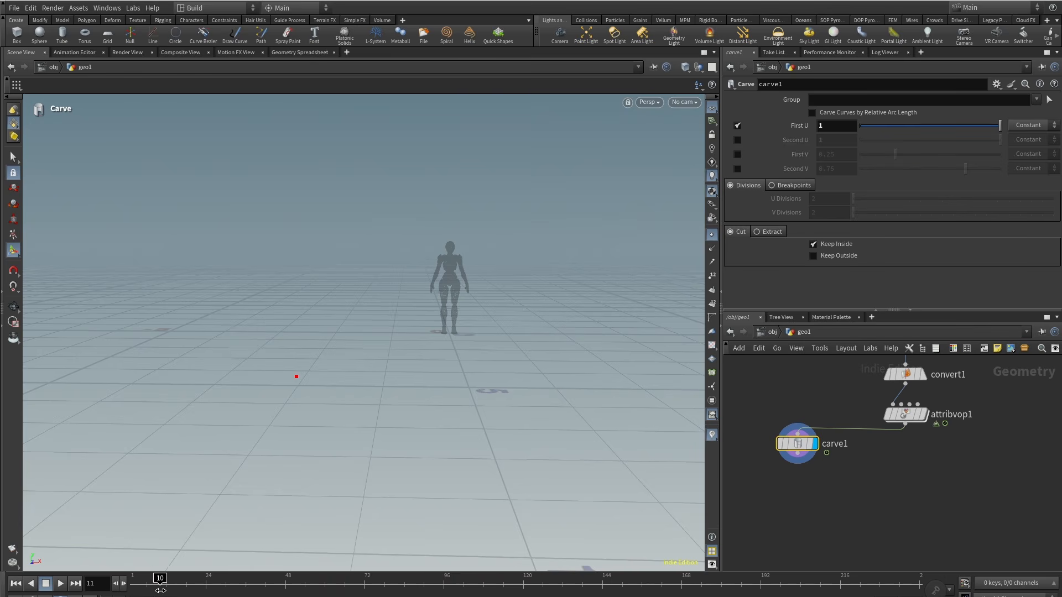
{"action": "left_click", "coordinate": [837, 126], "text": "alt"}
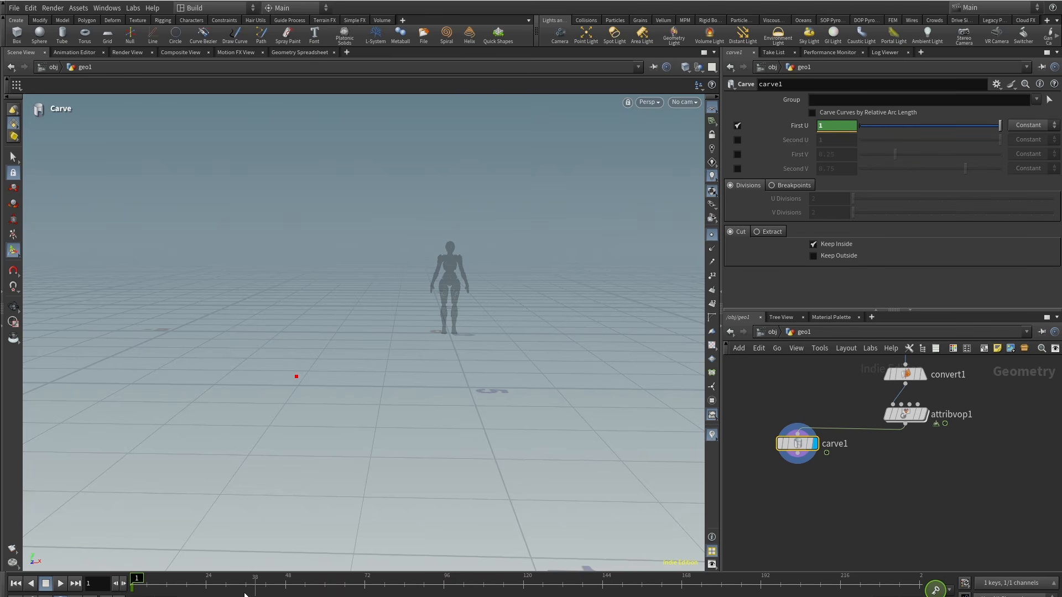
Step: At frame 50, keyframe the Carve's First U at 0 and scrub the timeline to check the growth
{"action": "left_click_drag", "start_coordinate": [182, 585], "coordinate": [203, 587]}
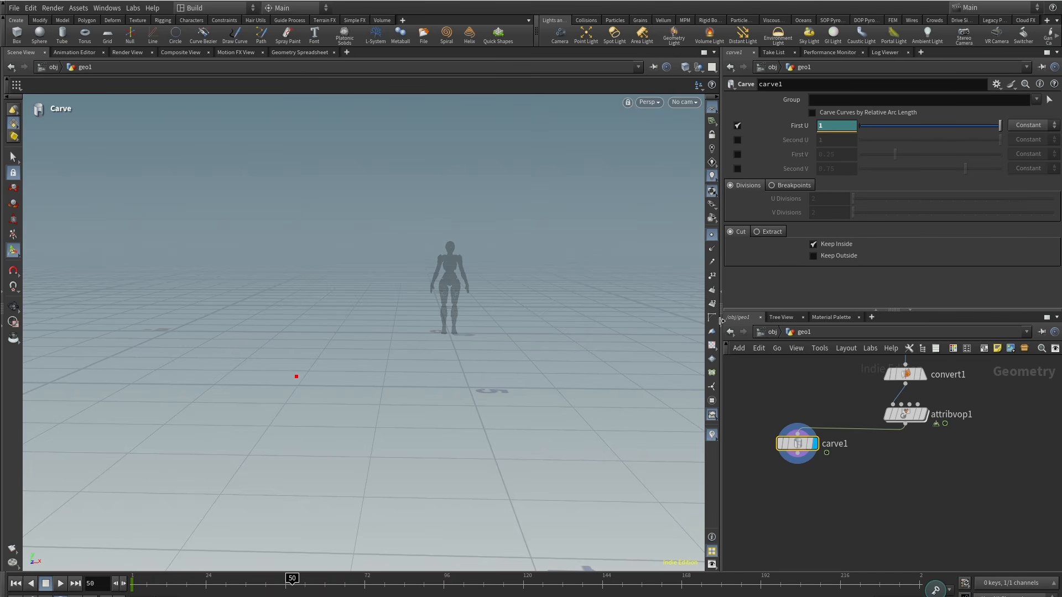
{"action": "left_click_drag", "start_coordinate": [907, 126], "coordinate": [848, 128]}
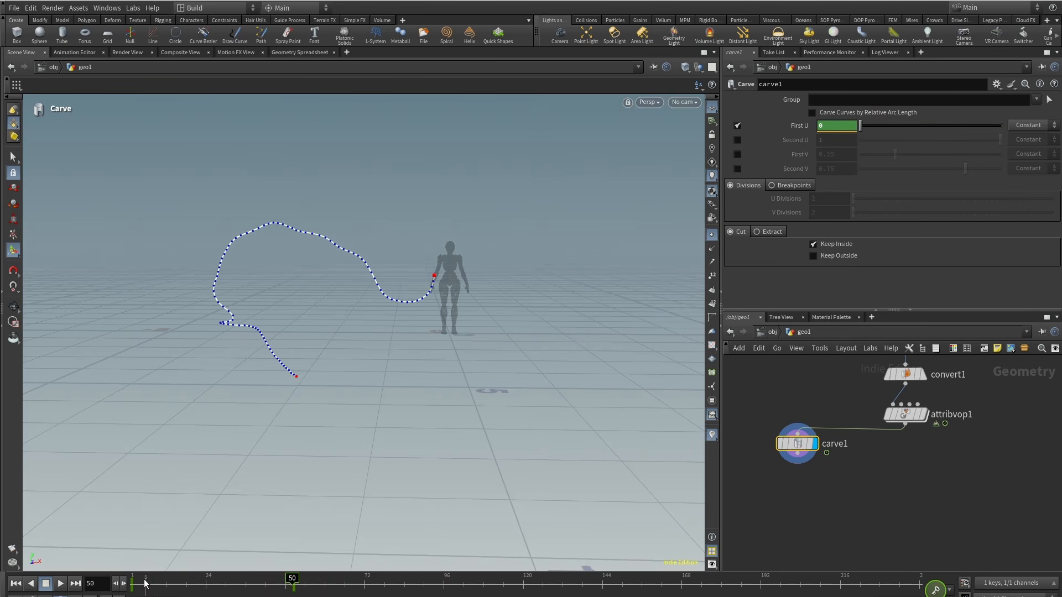
{"action": "left_click_drag", "start_coordinate": [152, 588], "coordinate": [286, 584]}
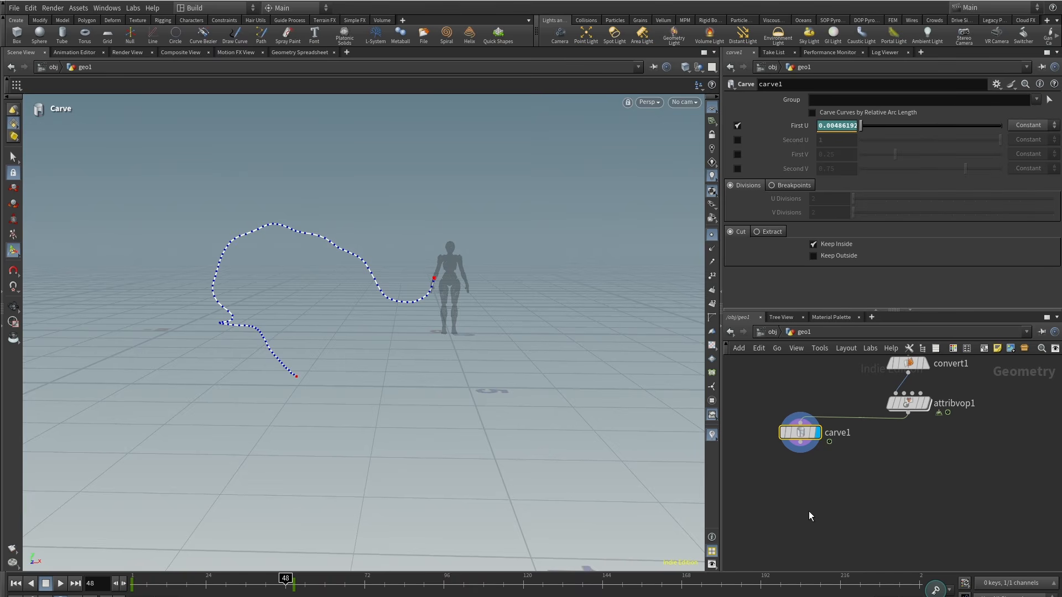
Step: Append a Sweep node after the Carve and set its radius to 0.011
{"action": "key", "text": "Tab"}
{"action": "type", "text": "sweep"}
{"action": "left_click", "coordinate": [909, 307]}
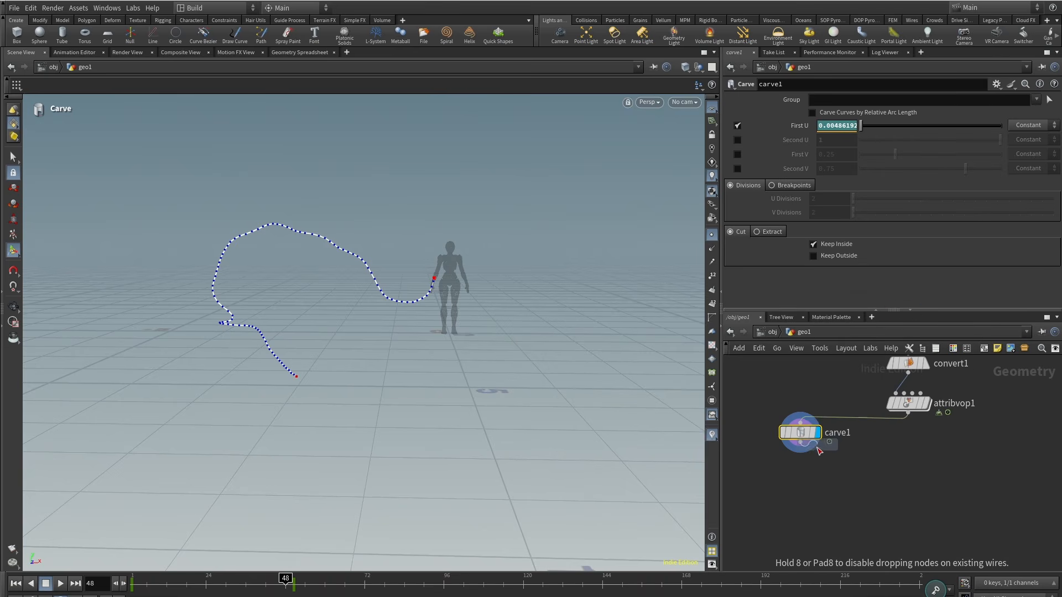
{"action": "scroll", "coordinate": [817, 449], "scroll_direction": "up", "scroll_amount": 2}
{"action": "left_click", "coordinate": [797, 479]}
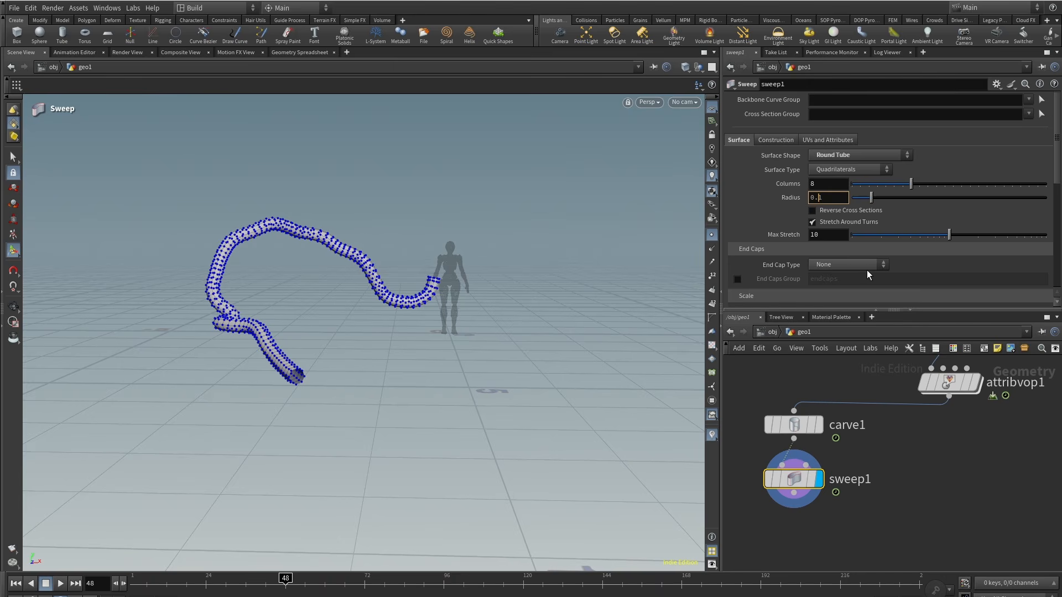
{"action": "type", "text": "01"}
{"action": "key", "text": "Return"}
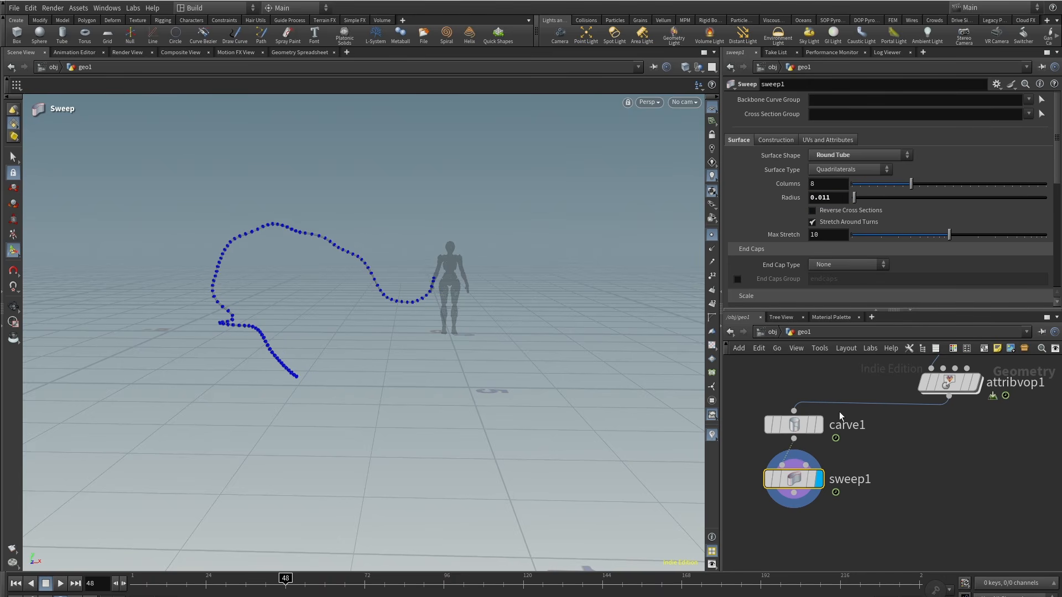
Step: Set the Sweep's end cap type to Single Polygon
{"action": "left_click", "coordinate": [712, 237]}
{"action": "right_click_drag", "start_coordinate": [299, 284], "coordinate": [363, 247], "text": "alt"}
{"action": "left_click_drag", "start_coordinate": [362, 247], "coordinate": [275, 438], "text": "alt"}
{"action": "left_click_drag", "start_coordinate": [241, 587], "coordinate": [620, 583]}
{"action": "left_click", "coordinate": [881, 266]}
{"action": "left_click", "coordinate": [841, 274]}
{"action": "scroll", "coordinate": [896, 526], "scroll_direction": "down", "scroll_amount": 2}
Step: Add a POP Network node and wire the Sweep output into its first input
{"action": "key", "text": "Tab"}
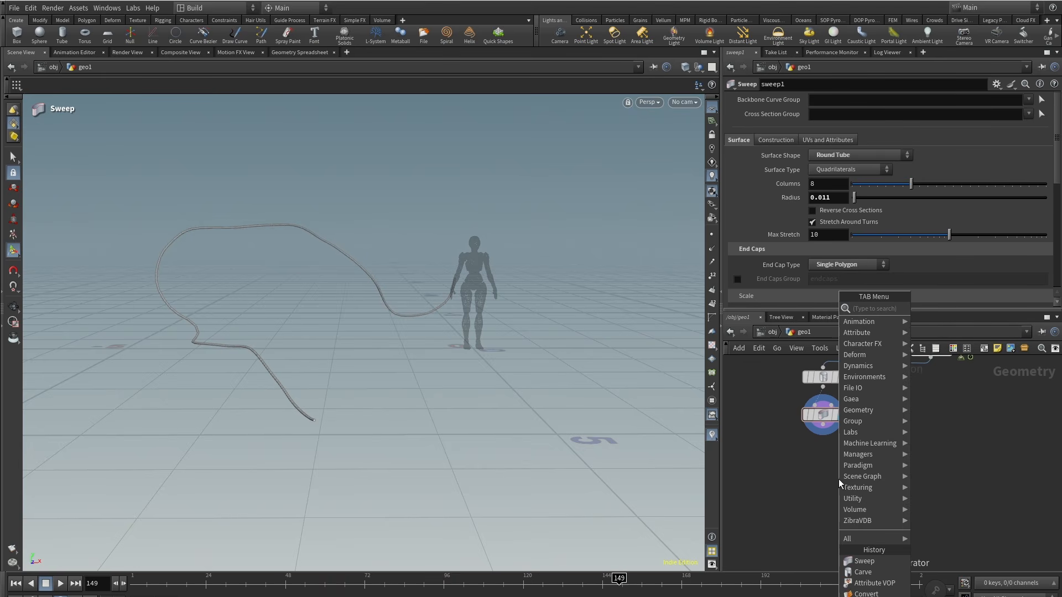
{"action": "type", "text": "popne"}
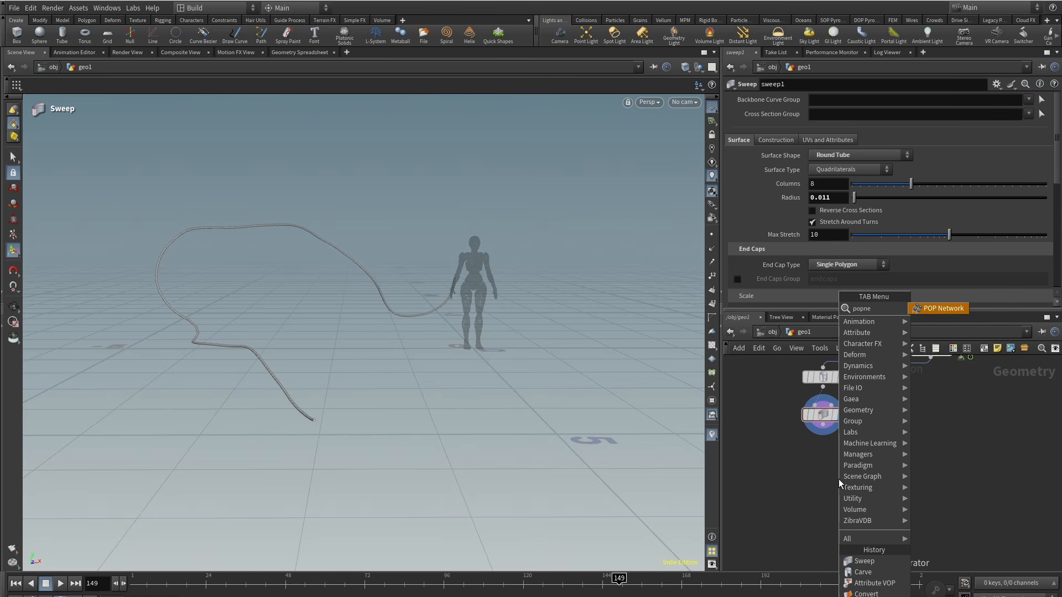
{"action": "key", "text": "Return"}
{"action": "left_click", "coordinate": [889, 463]}
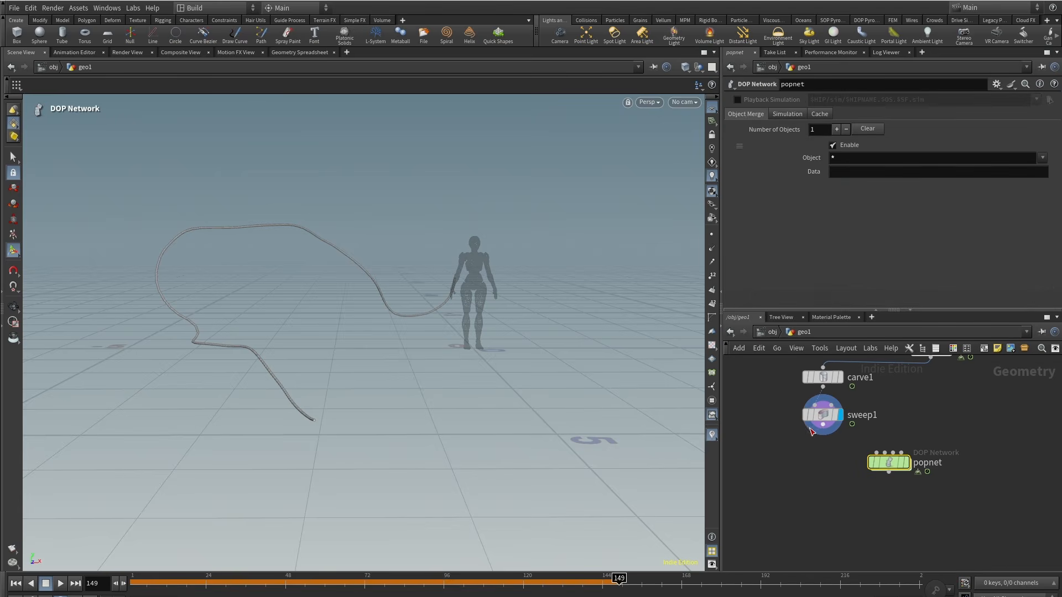
{"action": "left_click_drag", "start_coordinate": [823, 426], "coordinate": [877, 453]}
Step: Wire the Attribute VOP output into the POP Network's second input
{"action": "left_click", "coordinate": [908, 463]}
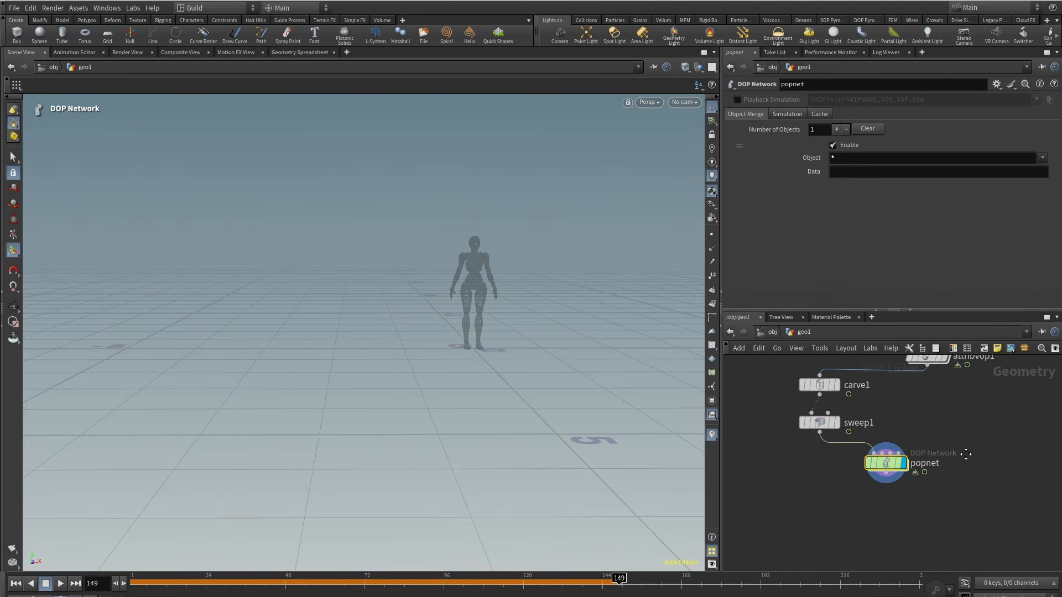
{"action": "middle_click_drag", "start_coordinate": [924, 372], "coordinate": [883, 419]}
{"action": "key", "text": "r"}
{"action": "left_click", "coordinate": [886, 415]}
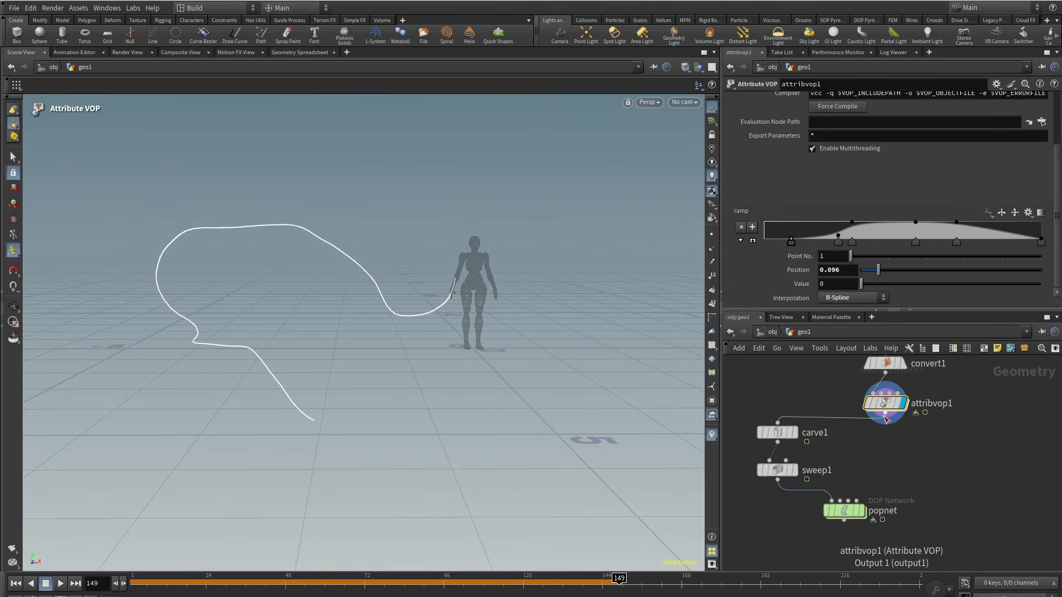
{"action": "left_click", "coordinate": [886, 413]}
Step: Enter the POP Network and play the simulation
{"action": "left_click", "coordinate": [842, 513]}
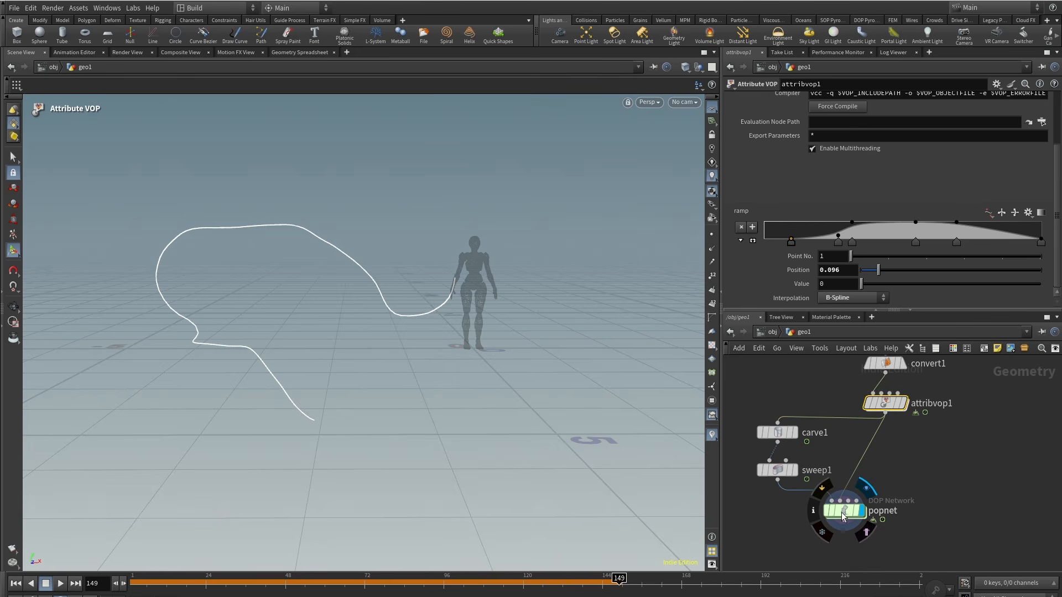
{"action": "left_click", "coordinate": [845, 513]}
{"action": "double_click", "coordinate": [845, 513]}
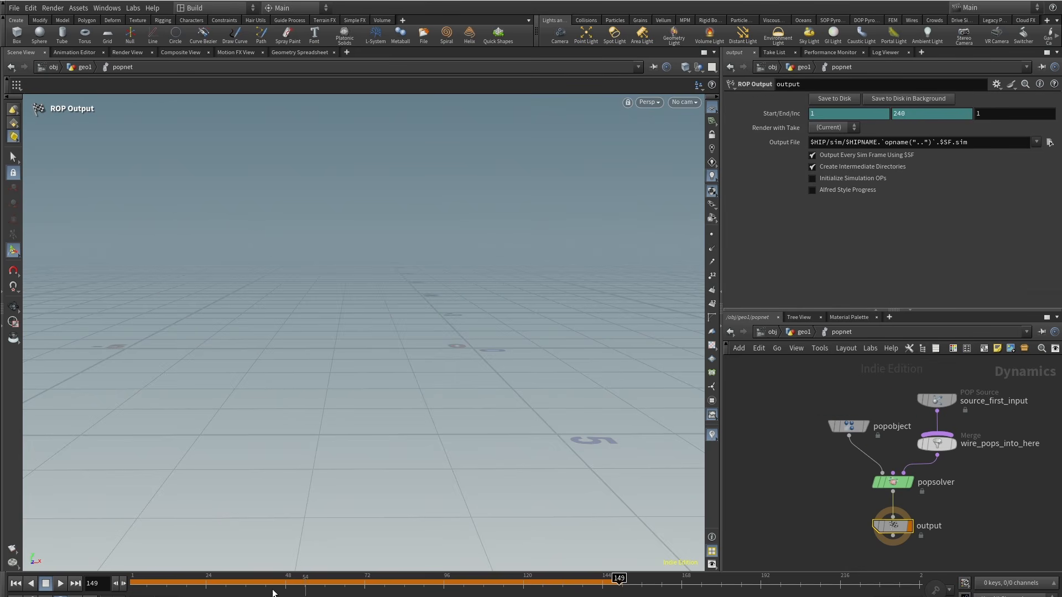
{"action": "left_click", "coordinate": [60, 584]}
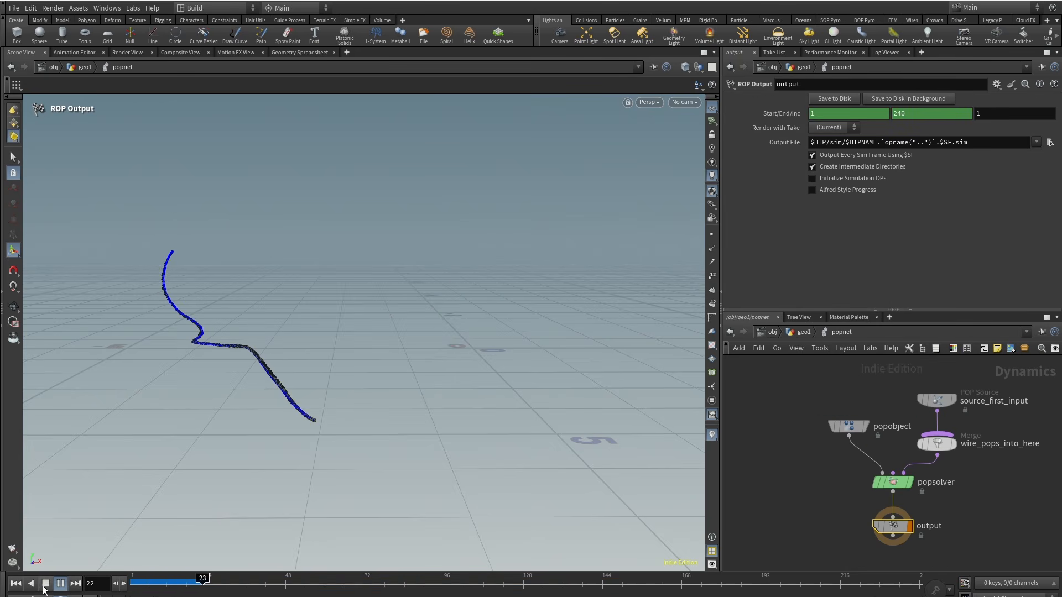
Step: Select the POP Source node and inspect its source and birth settings while scrubbing the simulation
{"action": "left_click", "coordinate": [853, 430]}
{"action": "middle_click_drag", "start_coordinate": [806, 484], "coordinate": [743, 502]}
{"action": "left_click", "coordinate": [874, 419]}
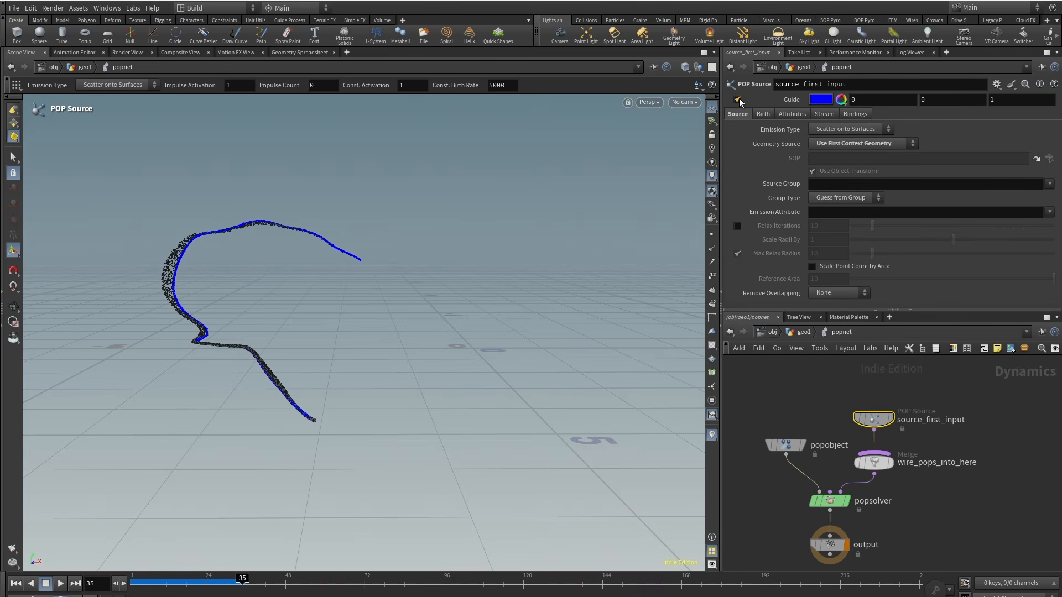
{"action": "left_click_drag", "start_coordinate": [154, 576], "coordinate": [373, 580]}
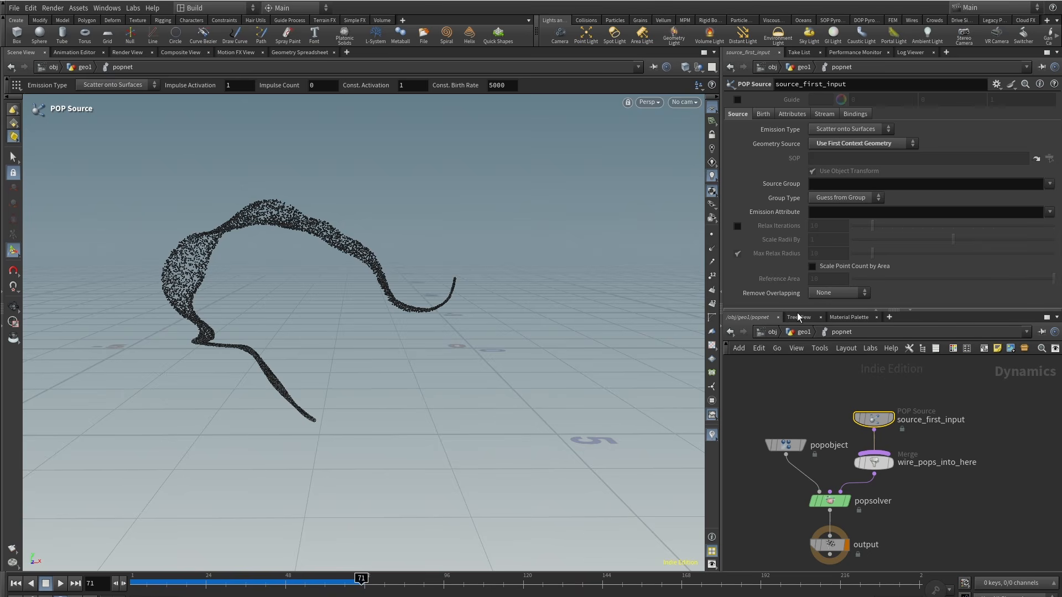
{"action": "middle_click_drag", "start_coordinate": [800, 421], "coordinate": [810, 375]}
{"action": "scroll", "coordinate": [810, 374], "scroll_direction": "down", "scroll_amount": 1}
{"action": "left_click_drag", "start_coordinate": [343, 296], "coordinate": [209, 349], "text": "alt"}
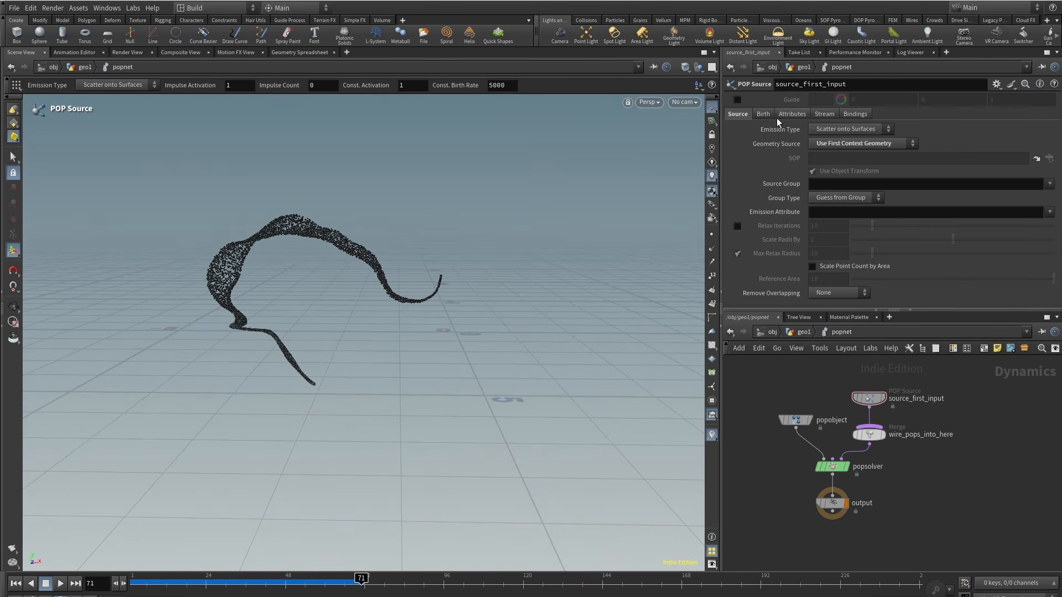
{"action": "left_click", "coordinate": [764, 115]}
{"action": "key", "text": "Tab"}
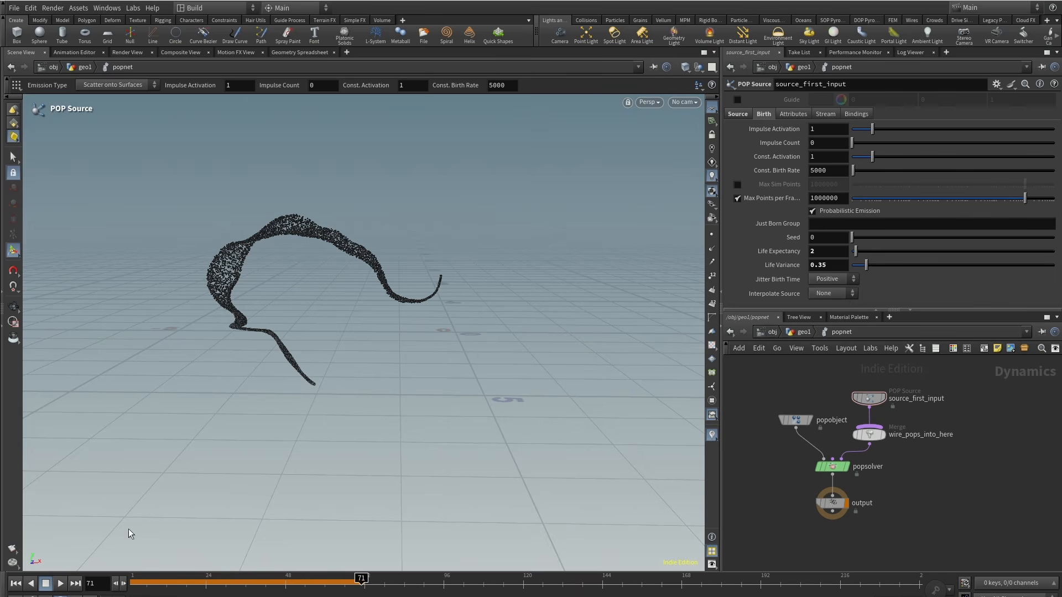
{"action": "left_click", "coordinate": [45, 583]}
Step: Set the POP Source's constant birth rate to 70000
{"action": "left_click", "coordinate": [59, 584]}
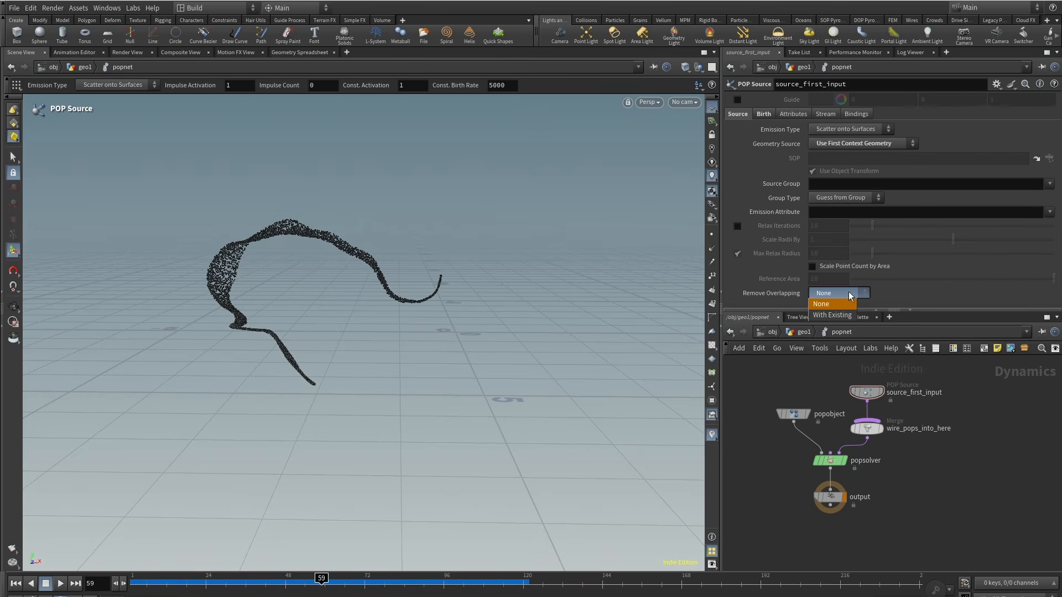
{"action": "left_click", "coordinate": [762, 115]}
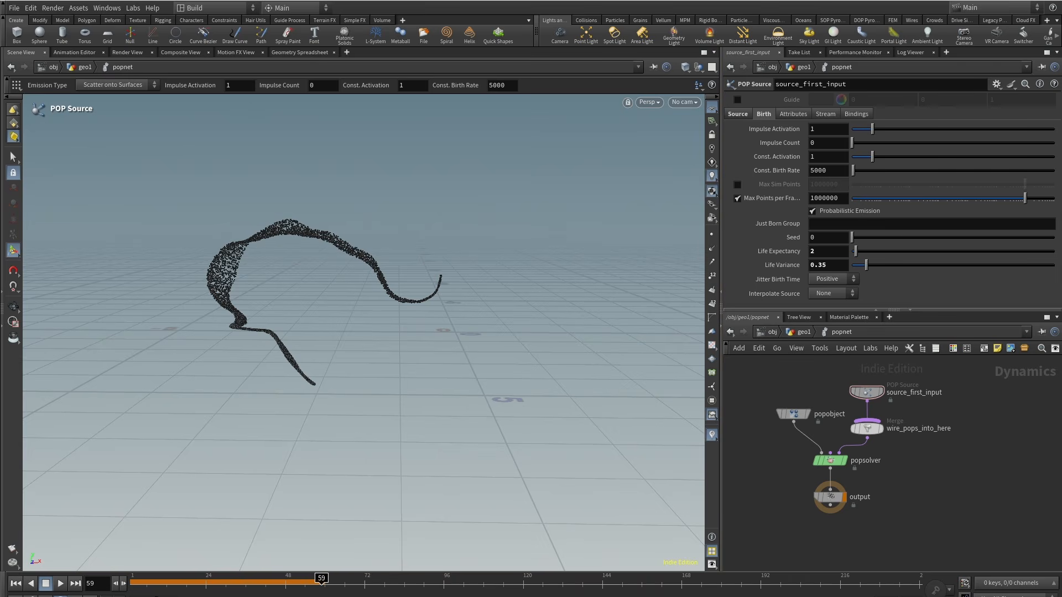
{"action": "left_click_drag", "start_coordinate": [133, 584], "coordinate": [447, 585]}
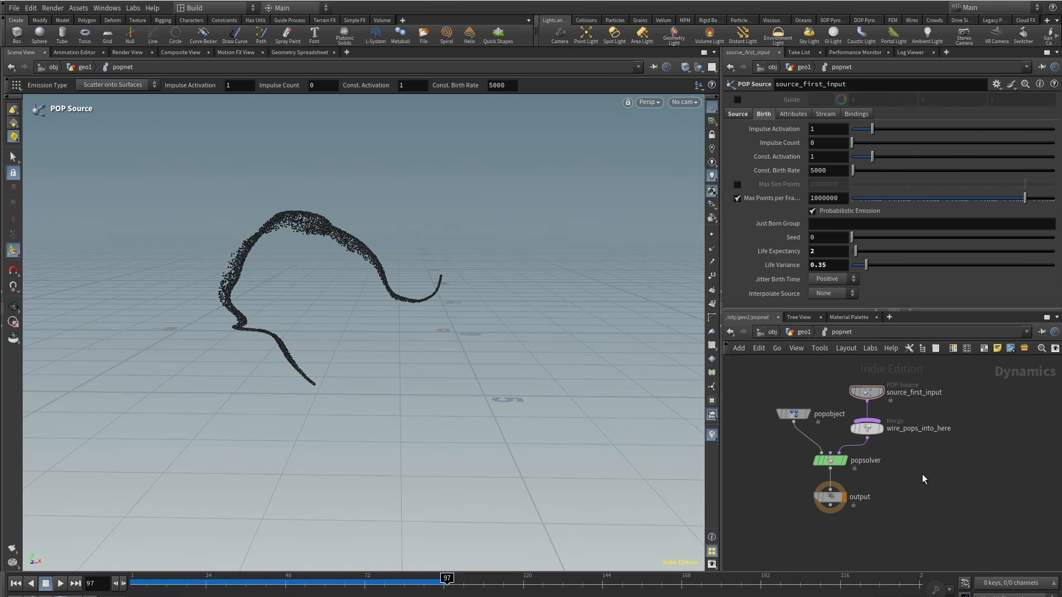
{"action": "middle_click_drag", "start_coordinate": [935, 480], "coordinate": [927, 509]}
{"action": "scroll", "coordinate": [867, 428], "scroll_direction": "up", "scroll_amount": 2}
{"action": "left_click_drag", "start_coordinate": [868, 428], "coordinate": [868, 397]}
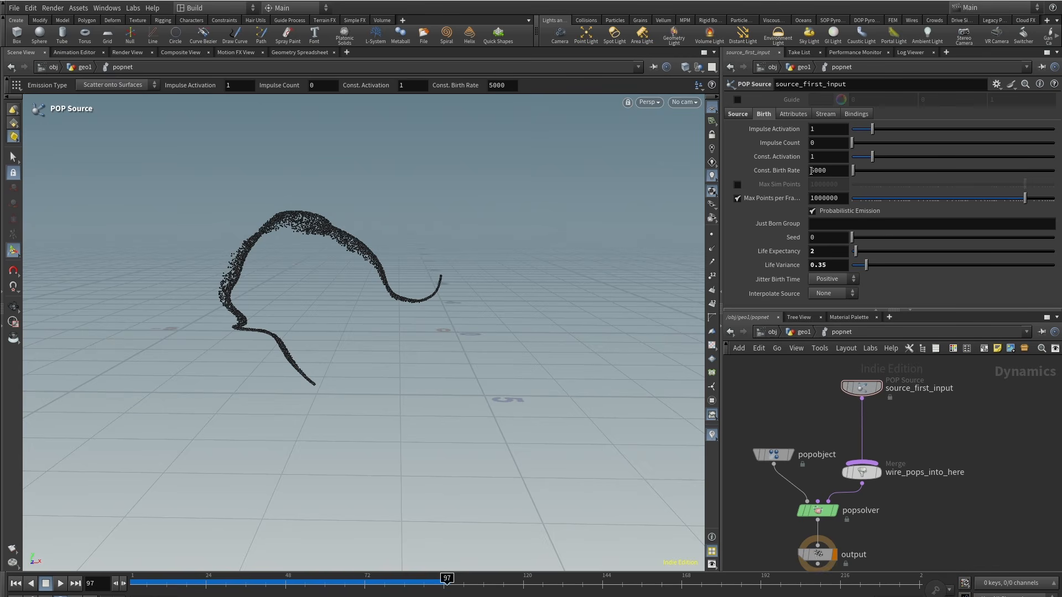
{"action": "type", "text": "70000"}
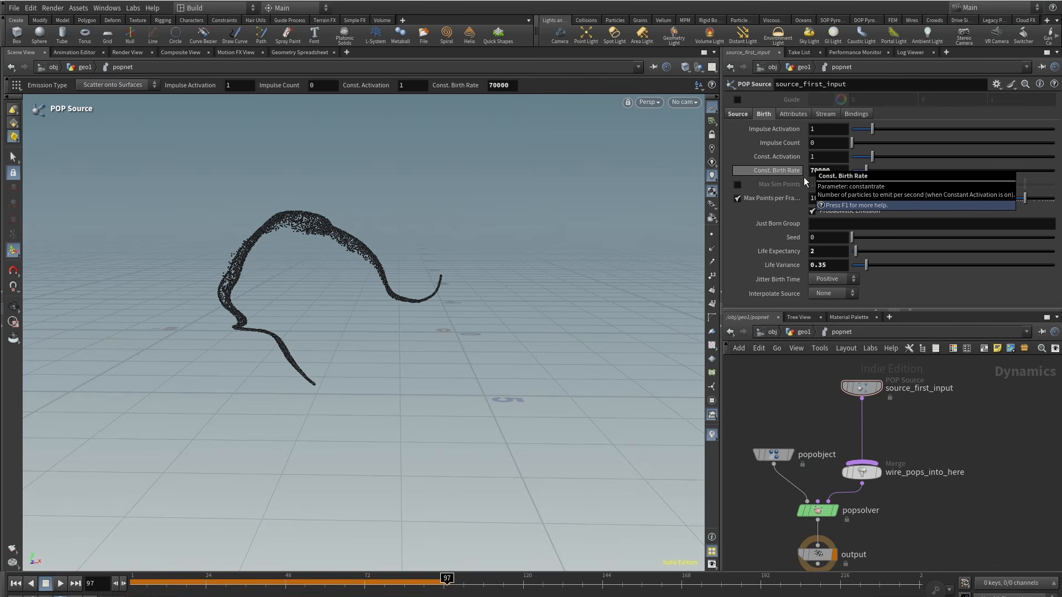
{"action": "key", "text": "Return"}
{"action": "left_click", "coordinate": [133, 585]}
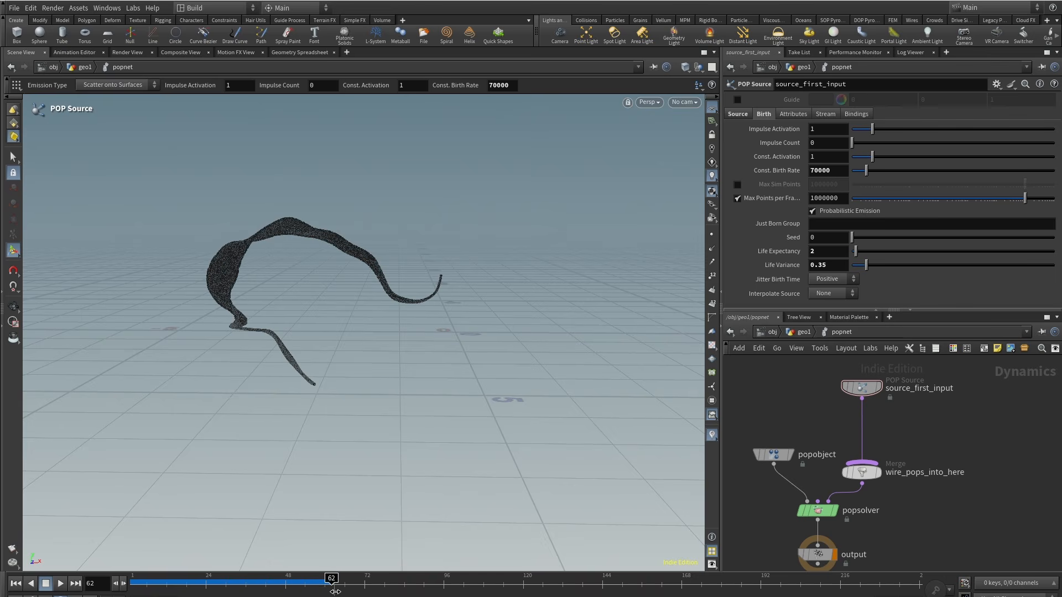
Step: Add a POP Curve Force node and wire it into the merge feeding the POP solver
{"action": "middle_click_drag", "start_coordinate": [933, 504], "coordinate": [937, 530]}
{"action": "left_click_drag", "start_coordinate": [867, 414], "coordinate": [868, 378]}
{"action": "key", "text": "Tab"}
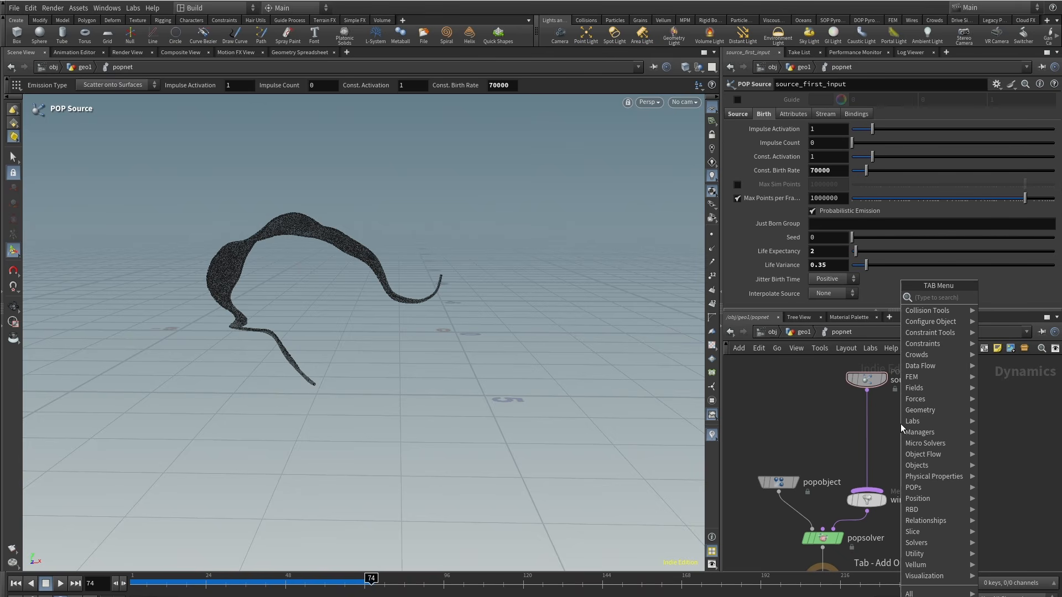
{"action": "type", "text": "popc"}
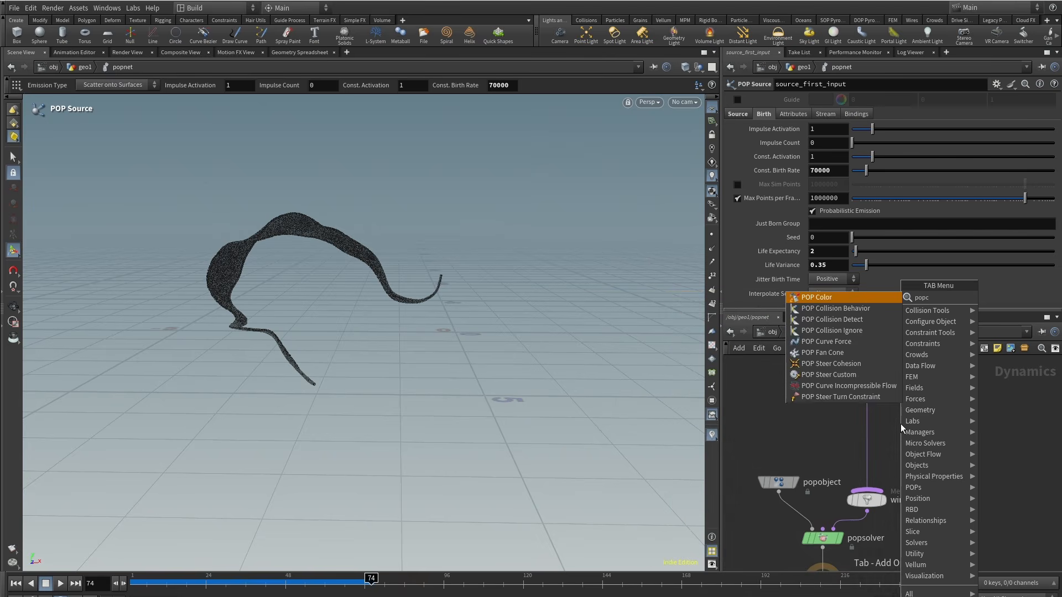
{"action": "type", "text": "urve"}
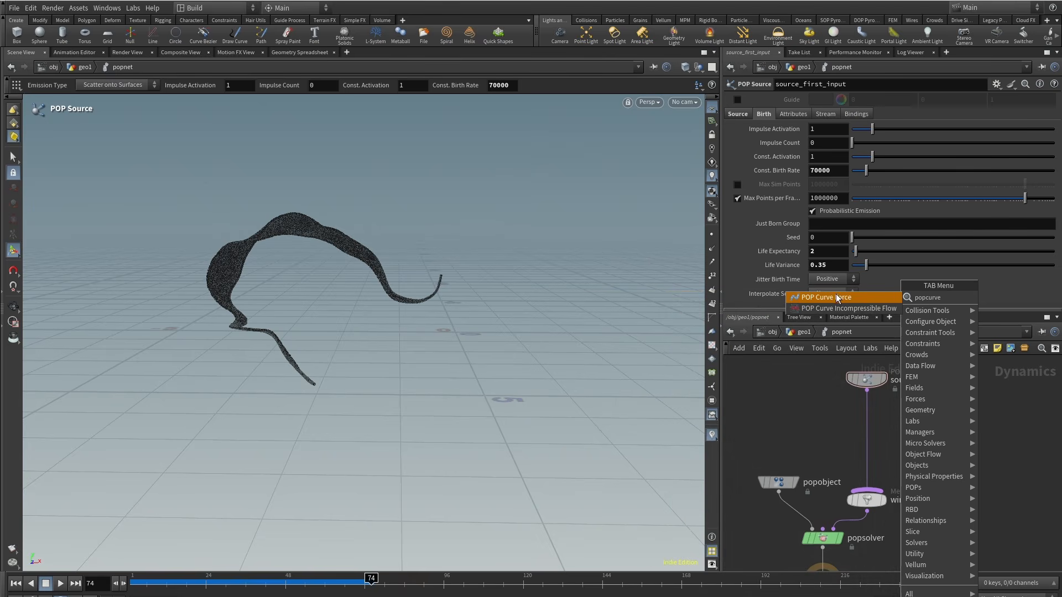
{"action": "left_click", "coordinate": [836, 295]}
{"action": "left_click", "coordinate": [918, 435]}
{"action": "mouse_move", "coordinate": [918, 441]}
{"action": "left_mouse_down"}
{"action": "mouse_move", "coordinate": [868, 491]}
{"action": "mouse_move", "coordinate": [919, 446]}
{"action": "left_mouse_up"}
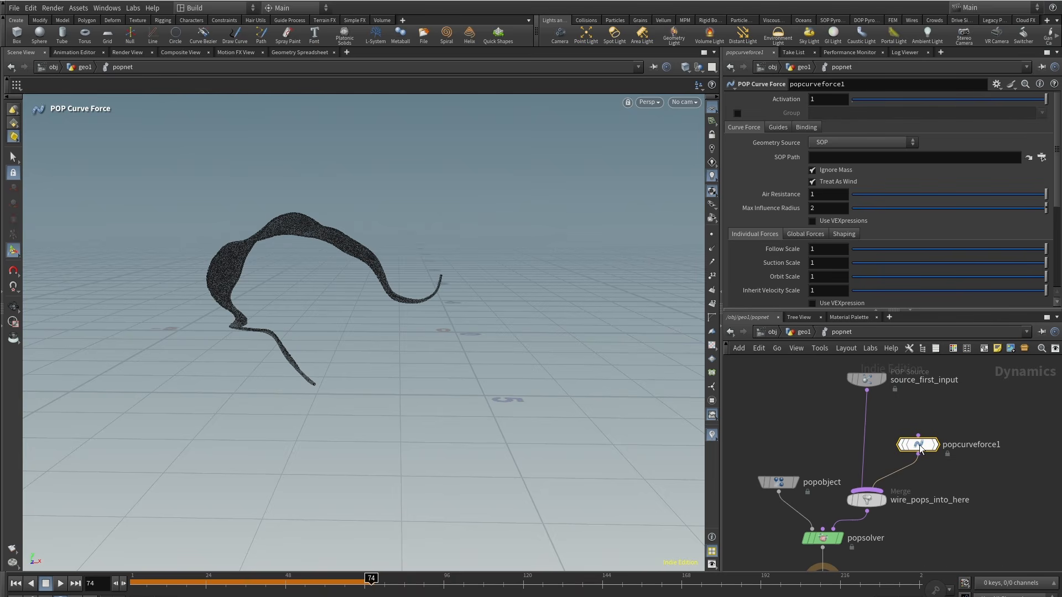
Step: Set the curve force's geometry source to Use Second Context Geometry and its max influence radius to about 0.228
{"action": "left_click", "coordinate": [838, 143]}
{"action": "left_click", "coordinate": [852, 178]}
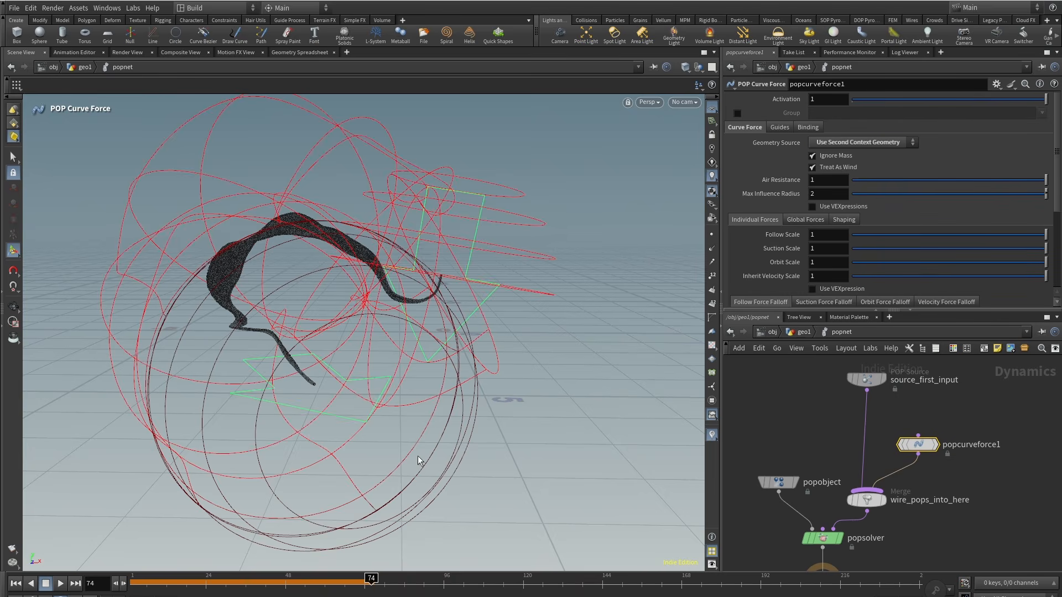
{"action": "right_click_drag", "start_coordinate": [519, 277], "coordinate": [361, 359], "text": "alt"}
{"action": "left_click_drag", "start_coordinate": [361, 359], "coordinate": [406, 352], "text": "alt"}
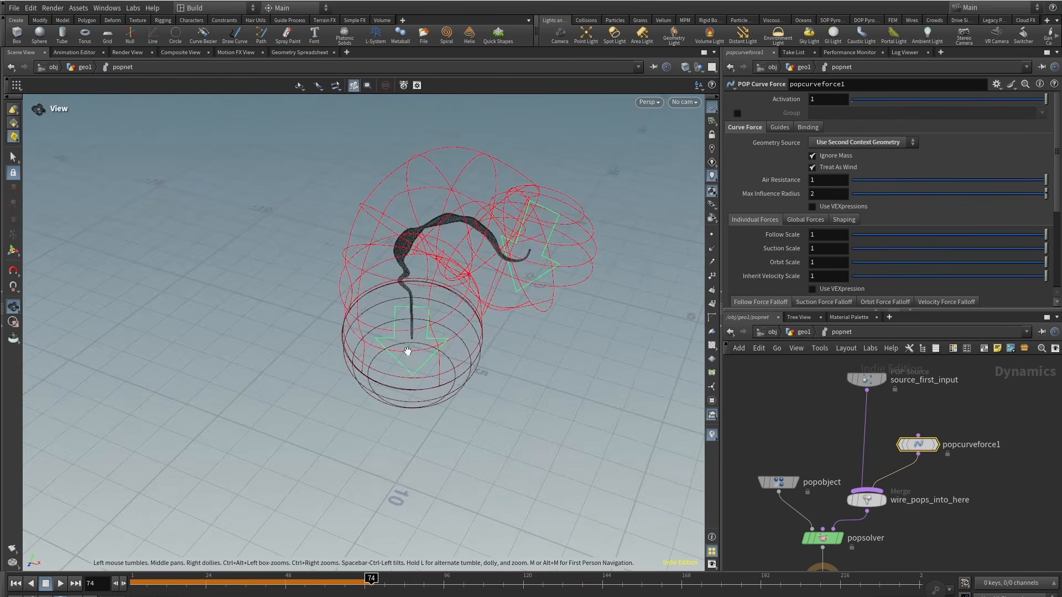
{"action": "middle_click_drag", "start_coordinate": [406, 351], "coordinate": [369, 374], "text": "alt"}
{"action": "left_click_drag", "start_coordinate": [1045, 197], "coordinate": [898, 202]}
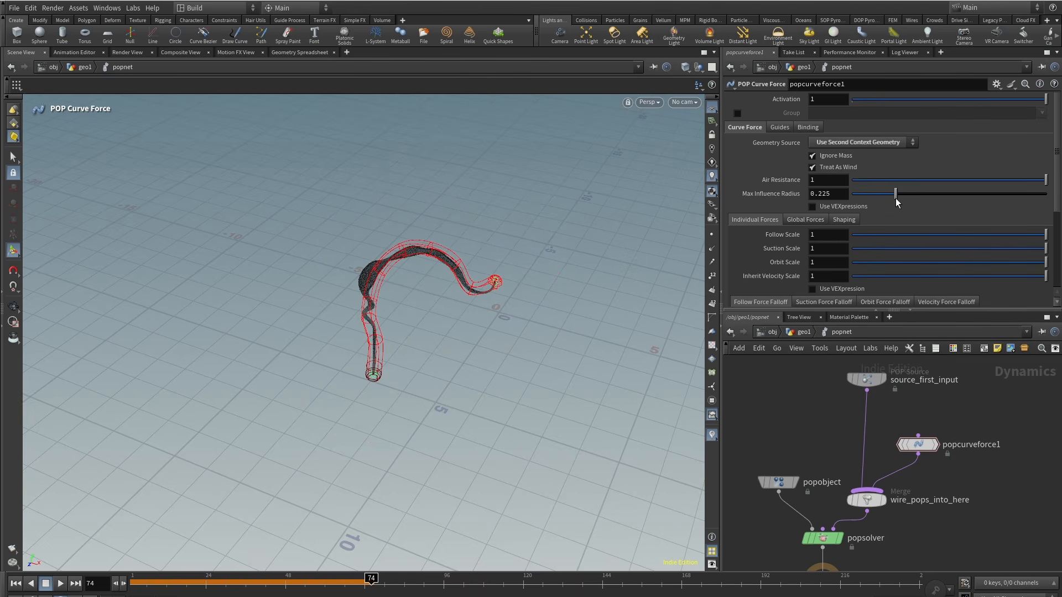
{"action": "left_click_drag", "start_coordinate": [401, 382], "coordinate": [437, 347], "text": "alt"}
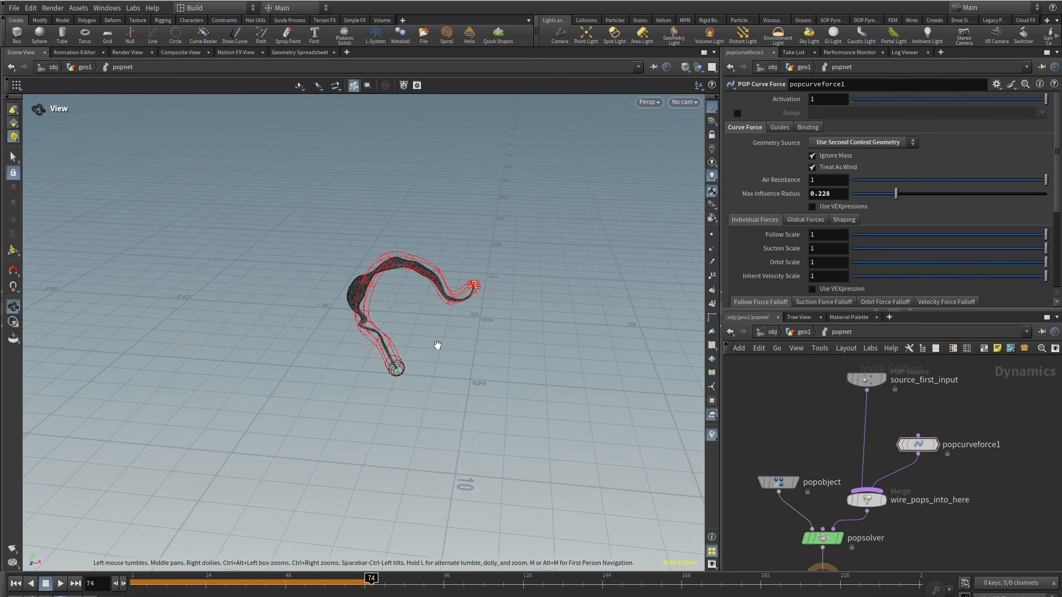
Step: Play the simulation from the start to preview the particles following the curve force
{"action": "right_click_drag", "start_coordinate": [436, 347], "coordinate": [536, 261], "text": "alt"}
{"action": "left_click_drag", "start_coordinate": [536, 261], "coordinate": [506, 296], "text": "alt"}
{"action": "left_click", "coordinate": [148, 590]}
{"action": "left_click", "coordinate": [60, 583]}
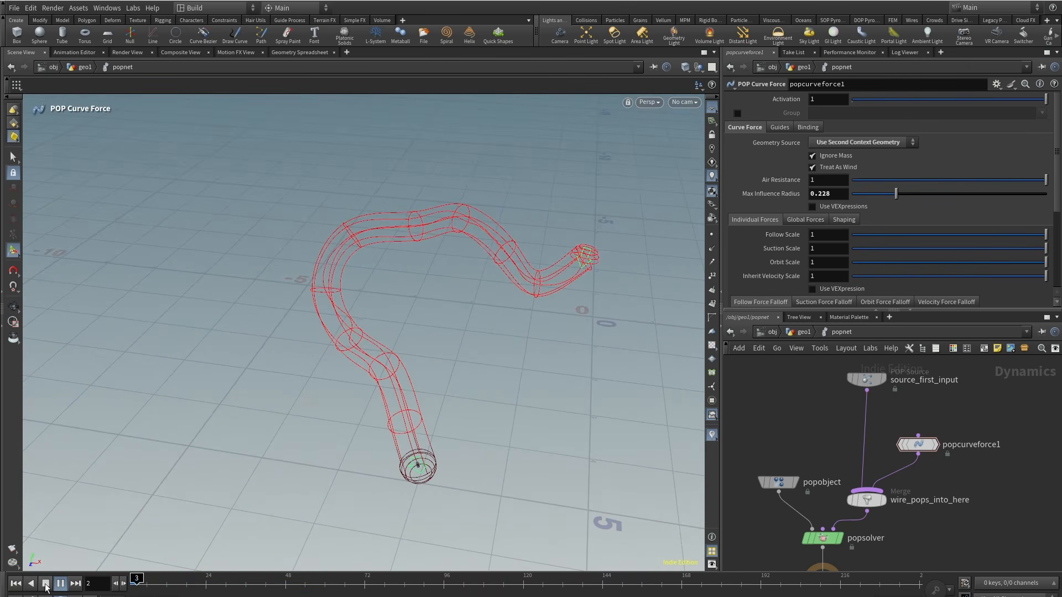
{"action": "left_click", "coordinate": [46, 586]}
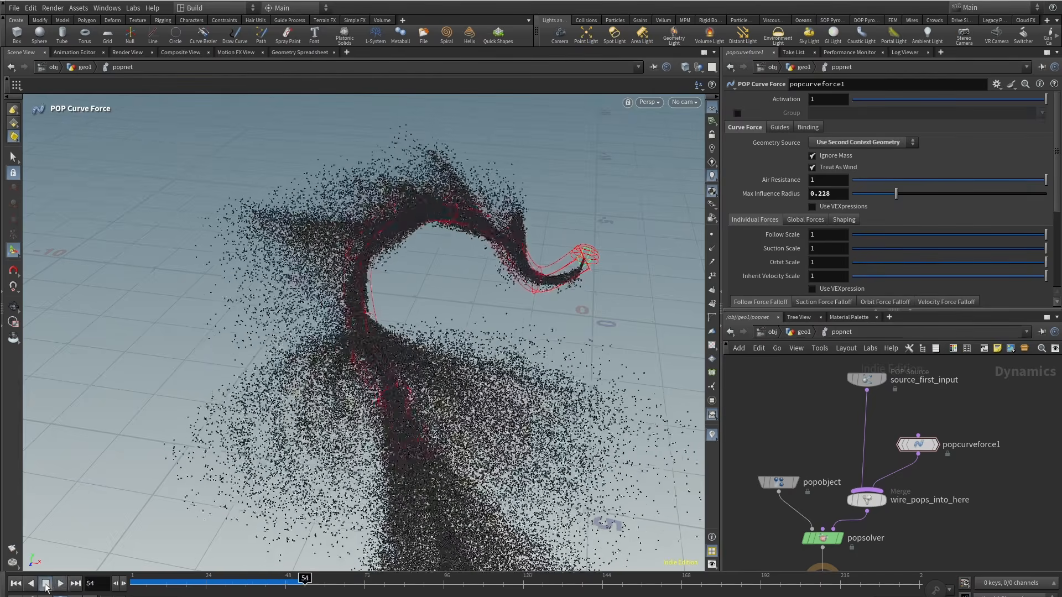
Step: Set the curve force's air resistance to 0.1
{"action": "left_click_drag", "start_coordinate": [487, 370], "coordinate": [410, 329], "text": "alt"}
{"action": "scroll", "coordinate": [779, 248], "scroll_direction": "down", "scroll_amount": 1}
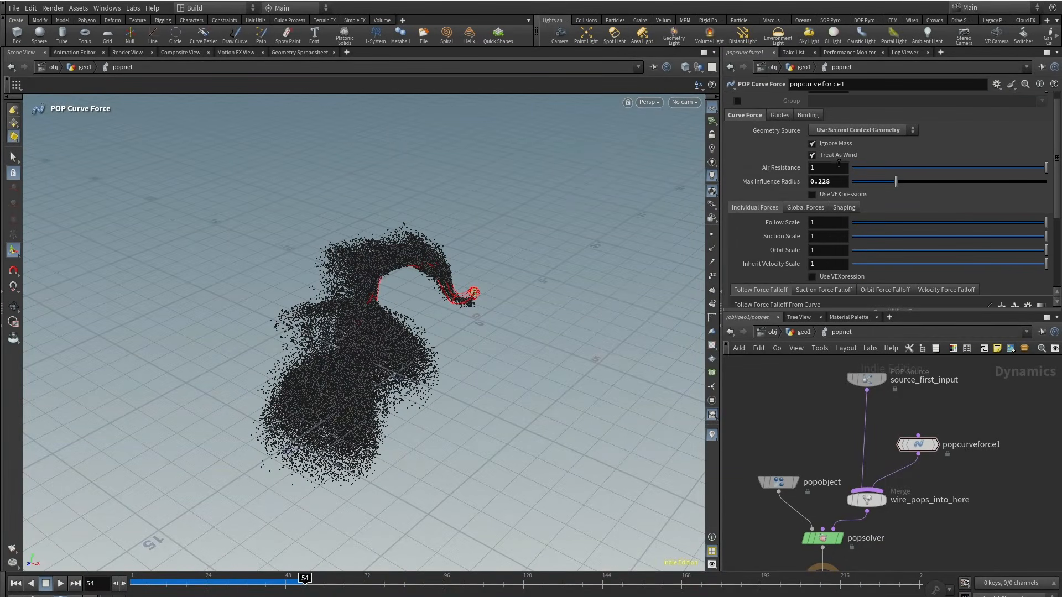
{"action": "type", "text": ".1"}
{"action": "key", "text": "Return"}
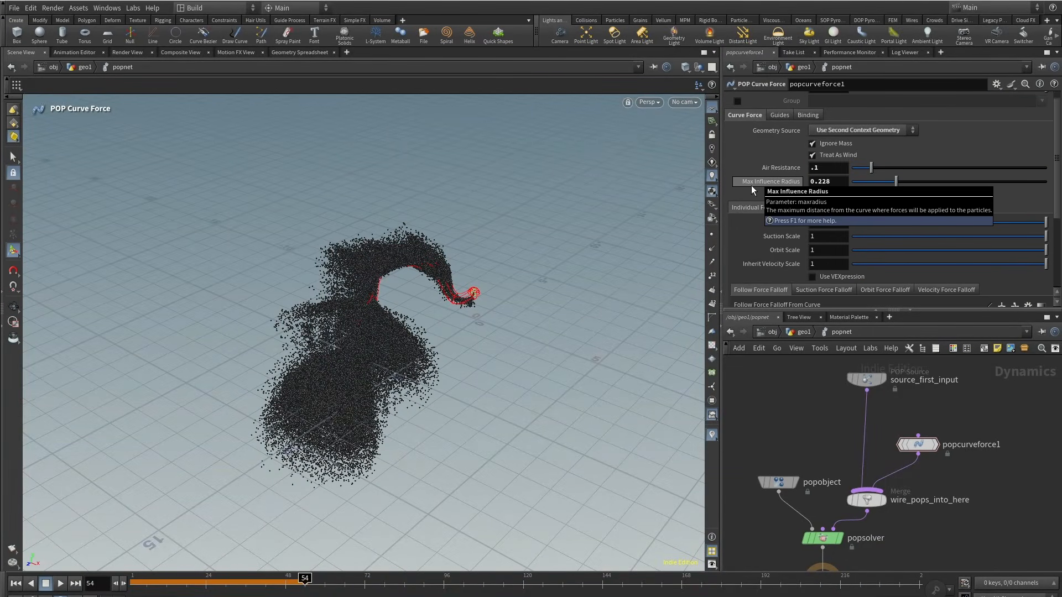
Step: Replay and scrub the simulation to review the particle motion along the curve
{"action": "key", "text": "ctrl+Up"}
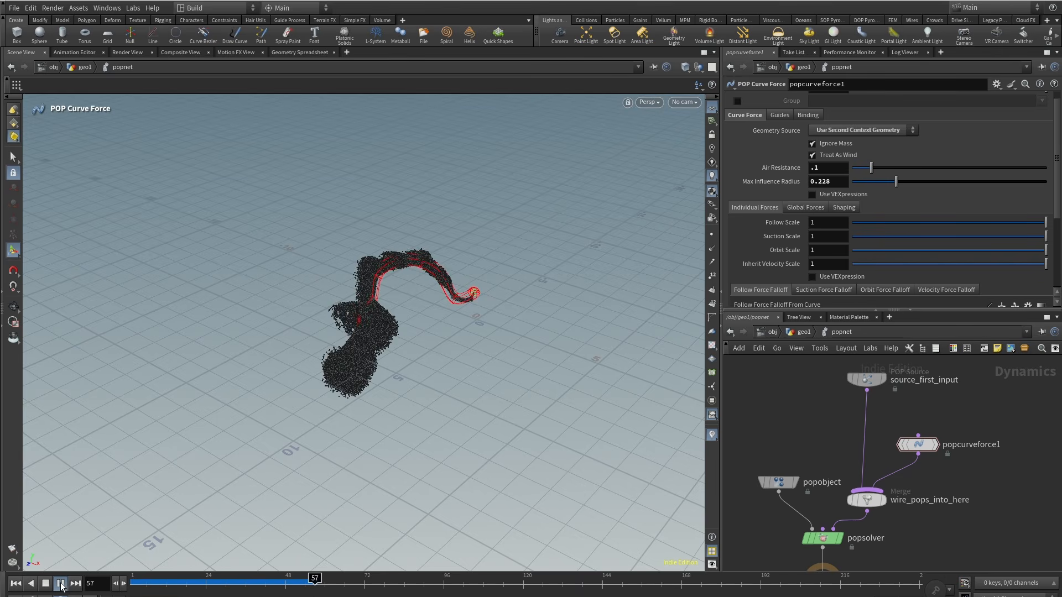
{"action": "left_click", "coordinate": [60, 585]}
{"action": "left_click_drag", "start_coordinate": [166, 581], "coordinate": [285, 581]}
{"action": "scroll", "coordinate": [778, 268], "scroll_direction": "down", "scroll_amount": 2}
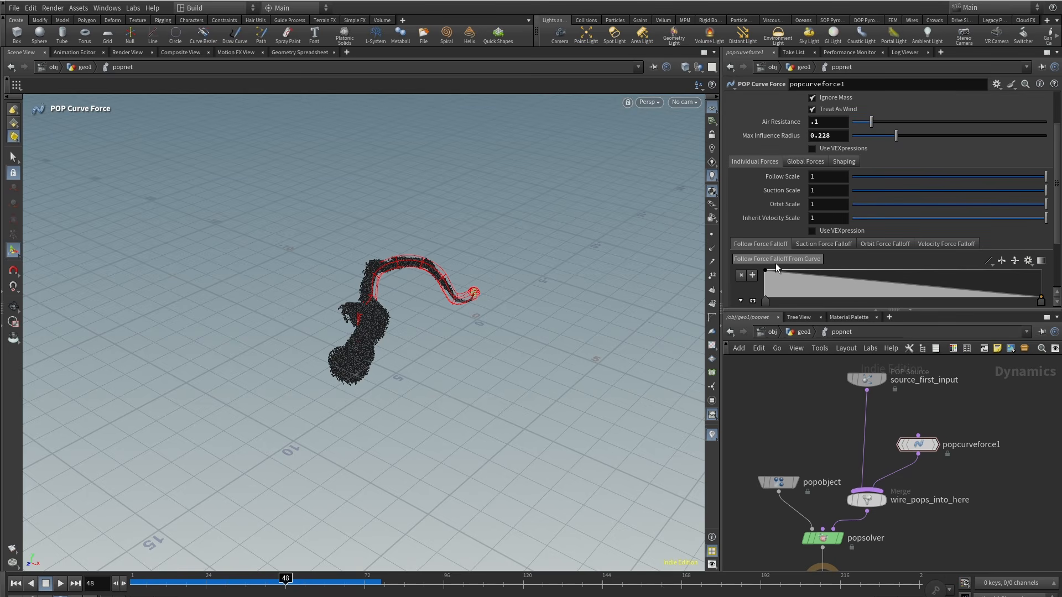
{"action": "left_click_drag", "start_coordinate": [164, 581], "coordinate": [322, 581]}
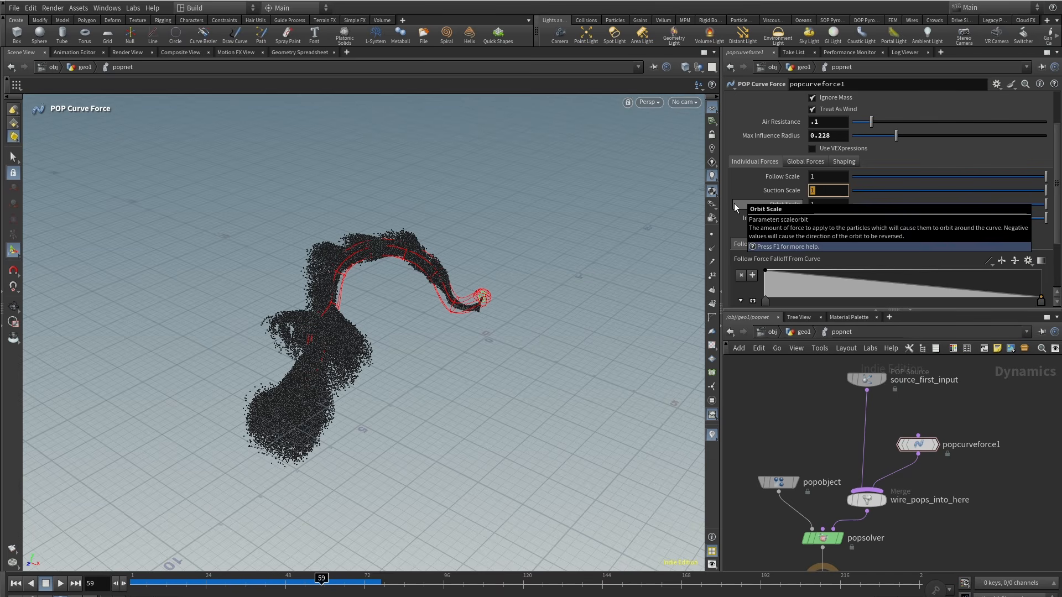
Step: Set the curve force's suction scale to 25 and replay the simulation
{"action": "type", "text": "25"}
{"action": "key", "text": "Return"}
{"action": "key", "text": "ctrl+Up"}
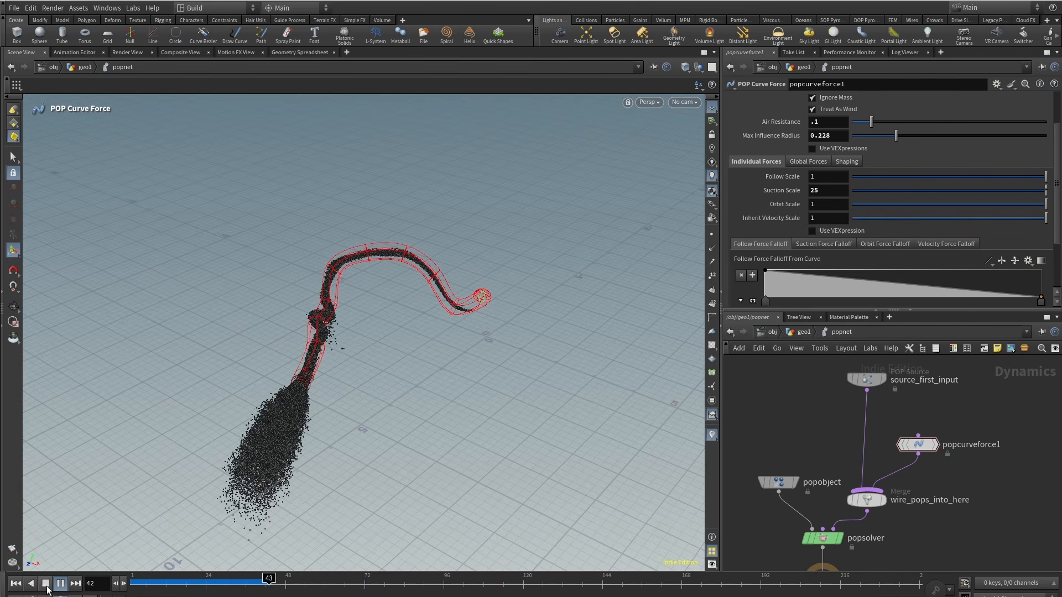
{"action": "left_click", "coordinate": [57, 586]}
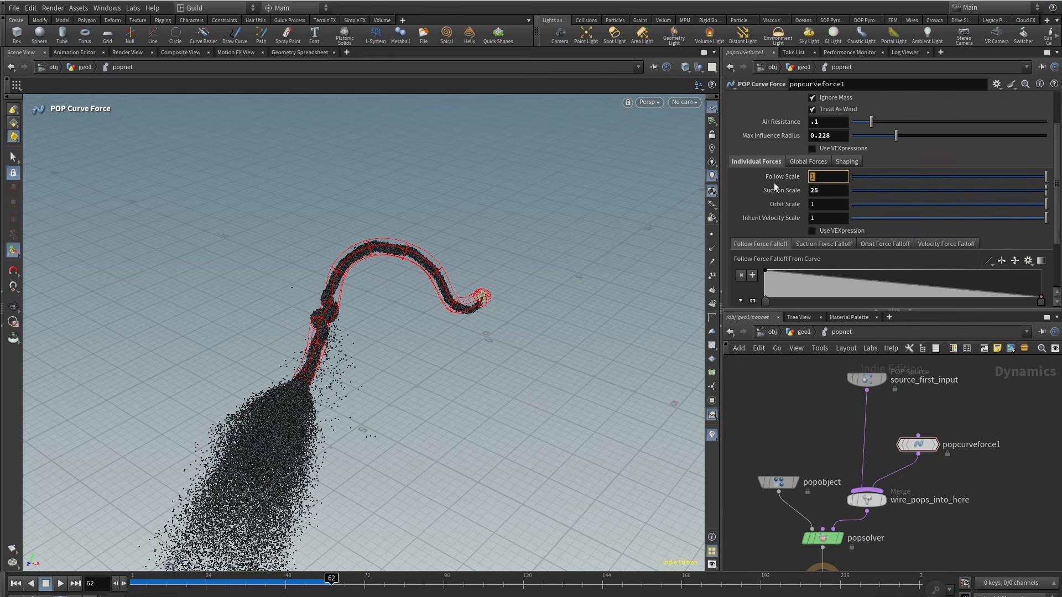
Step: Set the follow scale to 0.2 and replay the simulation
{"action": "type", "text": ".2"}
{"action": "key", "text": "Return"}
{"action": "key", "text": "ctrl+Up"}
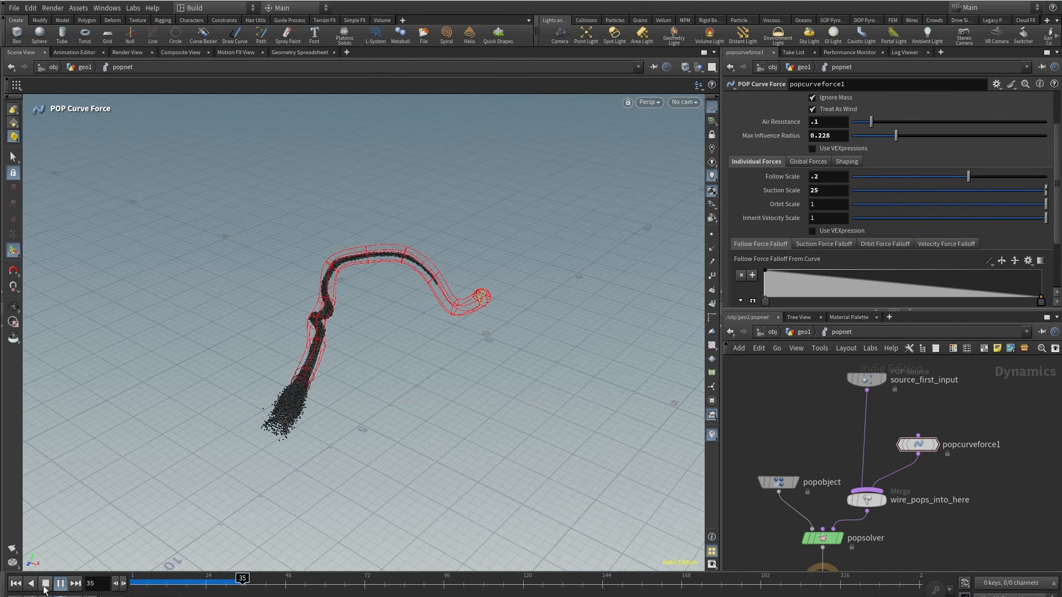
{"action": "left_click", "coordinate": [45, 587]}
Step: Orbit around and scrub the simulation to inspect how tightly the particles hug the curve
{"action": "right_click_drag", "start_coordinate": [487, 279], "coordinate": [641, 195], "text": "alt"}
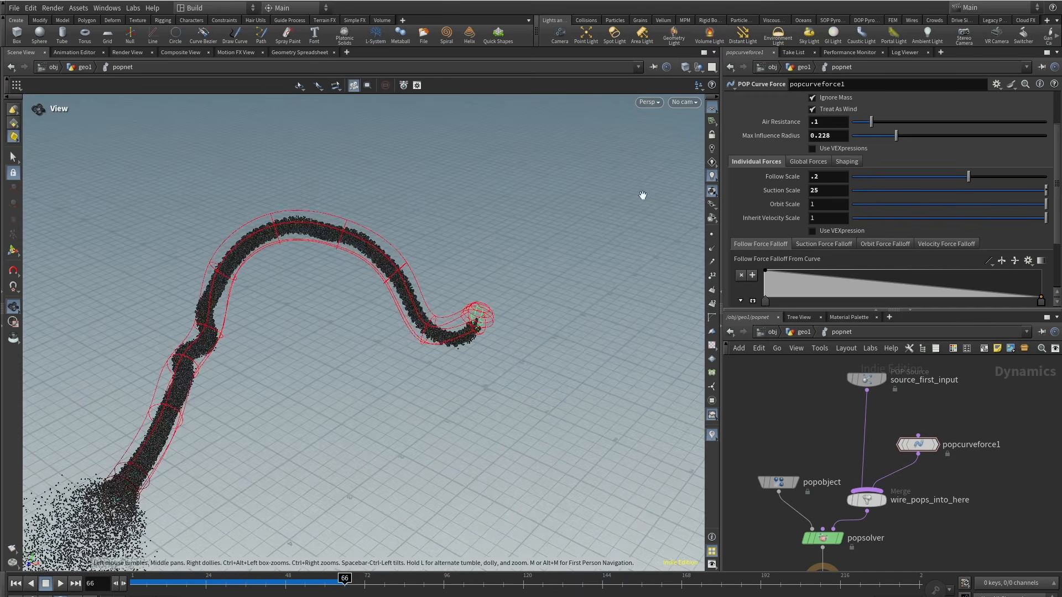
{"action": "right_click_drag", "start_coordinate": [331, 274], "coordinate": [289, 320], "text": "alt"}
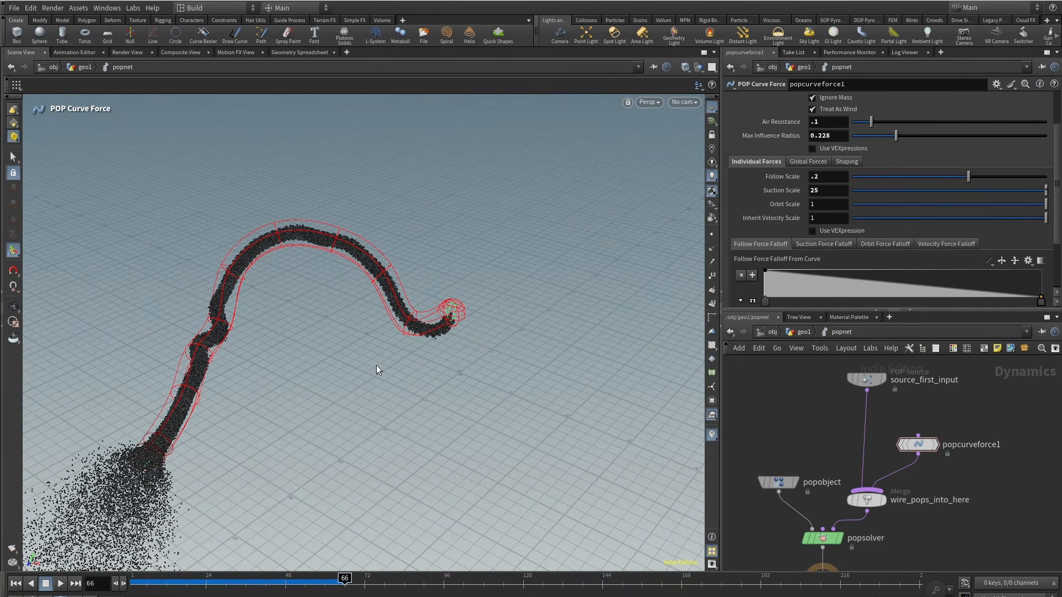
{"action": "left_click_drag", "start_coordinate": [160, 582], "coordinate": [275, 582]}
{"action": "right_click_drag", "start_coordinate": [167, 297], "coordinate": [470, 269], "text": "alt"}
{"action": "left_click_drag", "start_coordinate": [277, 587], "coordinate": [340, 591]}
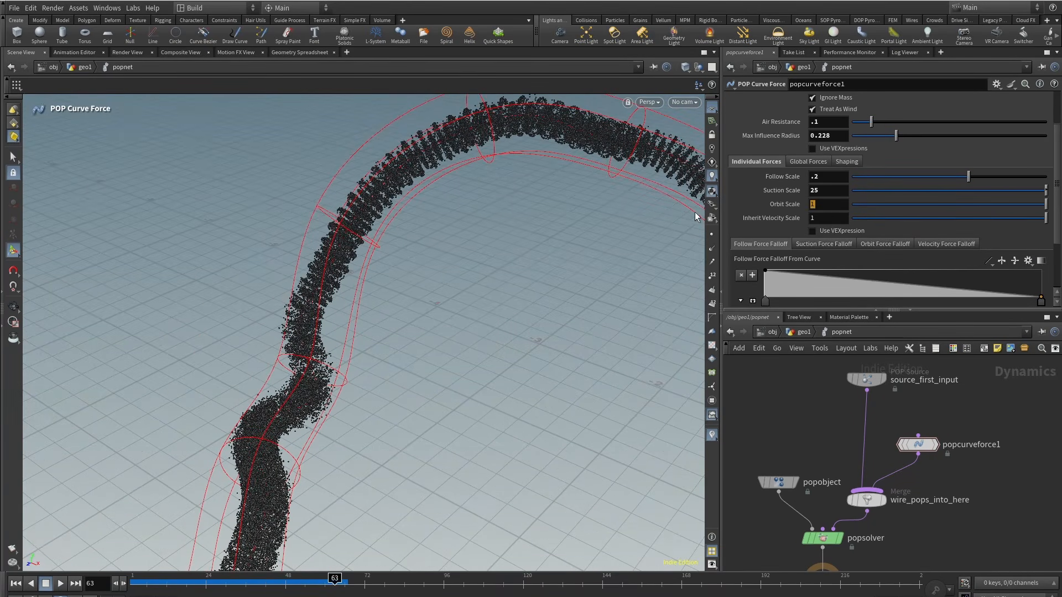
Step: Set the orbit scale to 0.3
{"action": "type", "text": ".3"}
{"action": "key", "text": "Return"}
Step: Set the curve shaping's max segment length to 0.01
{"action": "mouse_move", "coordinate": [154, 582]}
{"action": "left_mouse_down"}
{"action": "mouse_move", "coordinate": [133, 587]}
{"action": "mouse_move", "coordinate": [381, 578]}
{"action": "left_mouse_up"}
{"action": "left_click", "coordinate": [848, 161]}
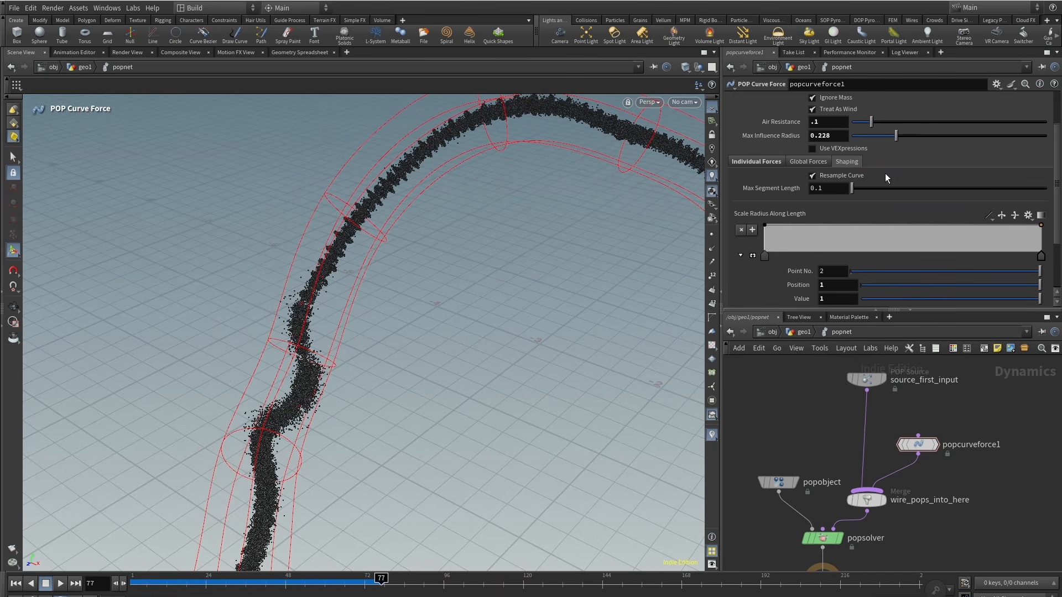
{"action": "type", "text": "0"}
{"action": "key", "text": "Return"}
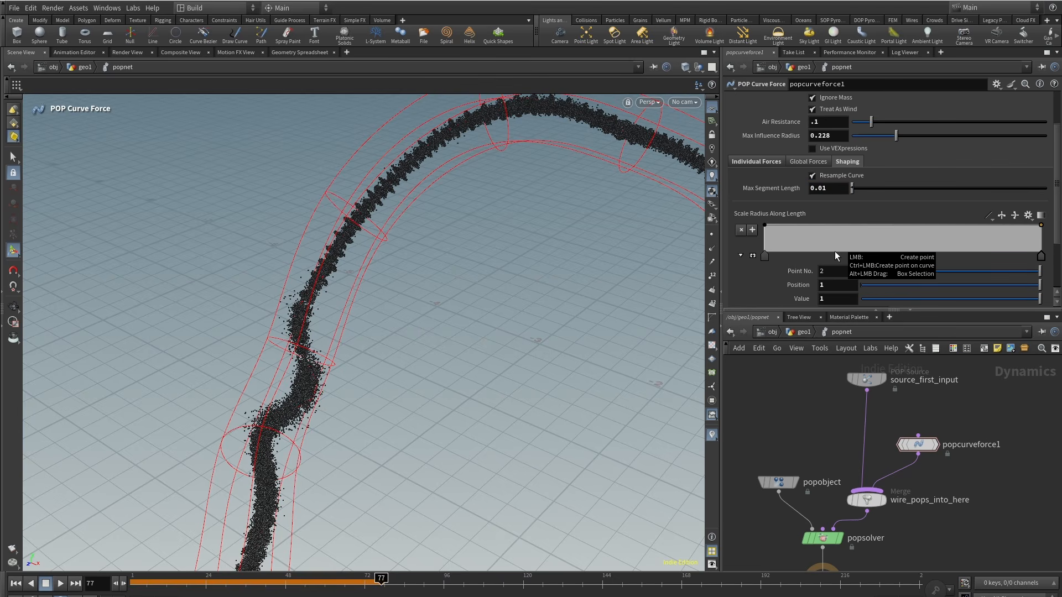
Step: Replay, scrub and orbit the simulation to review the resampled curve force
{"action": "left_click", "coordinate": [16, 584]}
{"action": "left_click", "coordinate": [60, 584]}
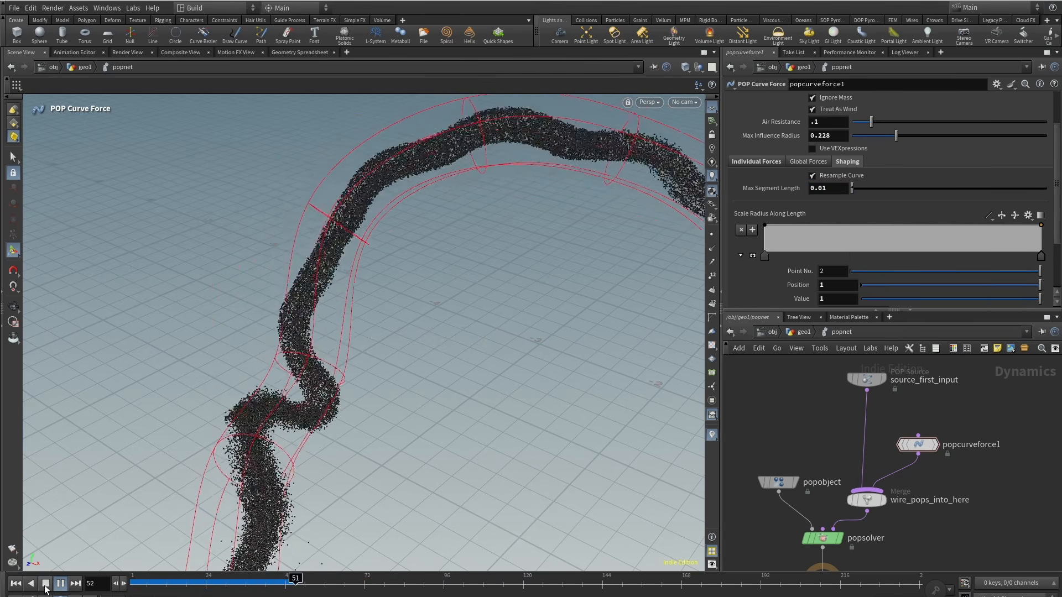
{"action": "left_click", "coordinate": [45, 586]}
{"action": "left_click_drag", "start_coordinate": [373, 257], "coordinate": [356, 312]}
{"action": "key", "text": "Return"}
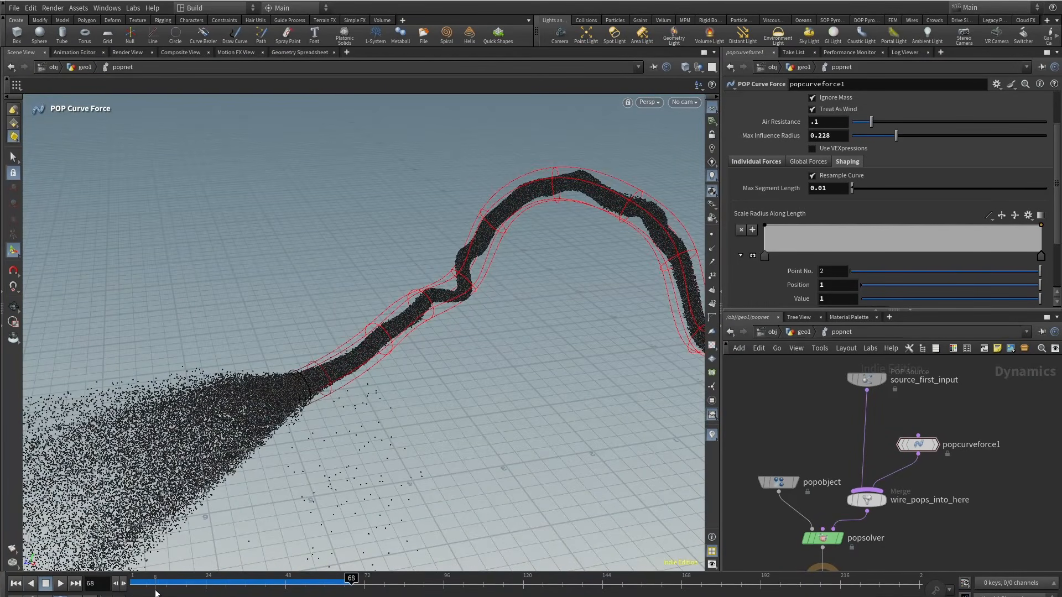
{"action": "left_click_drag", "start_coordinate": [155, 589], "coordinate": [345, 584]}
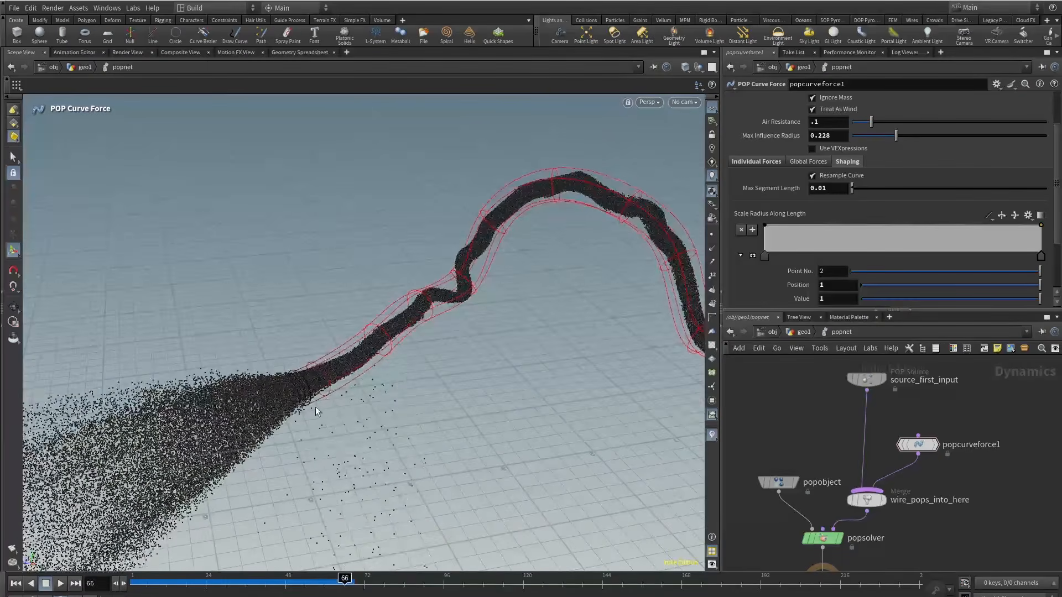
{"action": "key", "text": "Escape"}
{"action": "left_click_drag", "start_coordinate": [315, 411], "coordinate": [302, 436]}
{"action": "key", "text": "Return"}
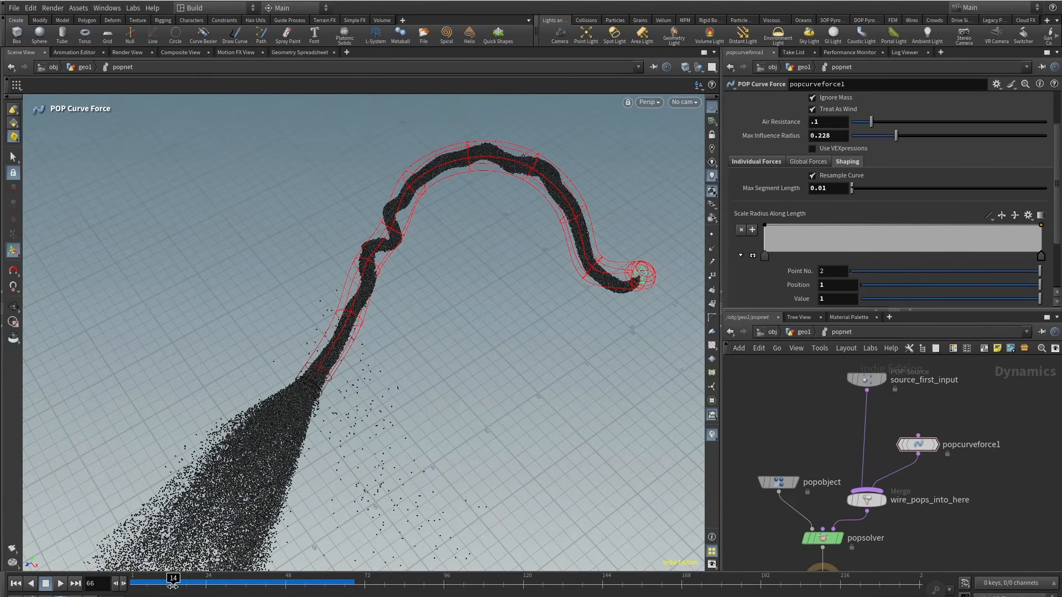
{"action": "left_click_drag", "start_coordinate": [173, 586], "coordinate": [103, 589]}
{"action": "right_click_drag", "start_coordinate": [322, 454], "coordinate": [455, 328], "text": "alt"}
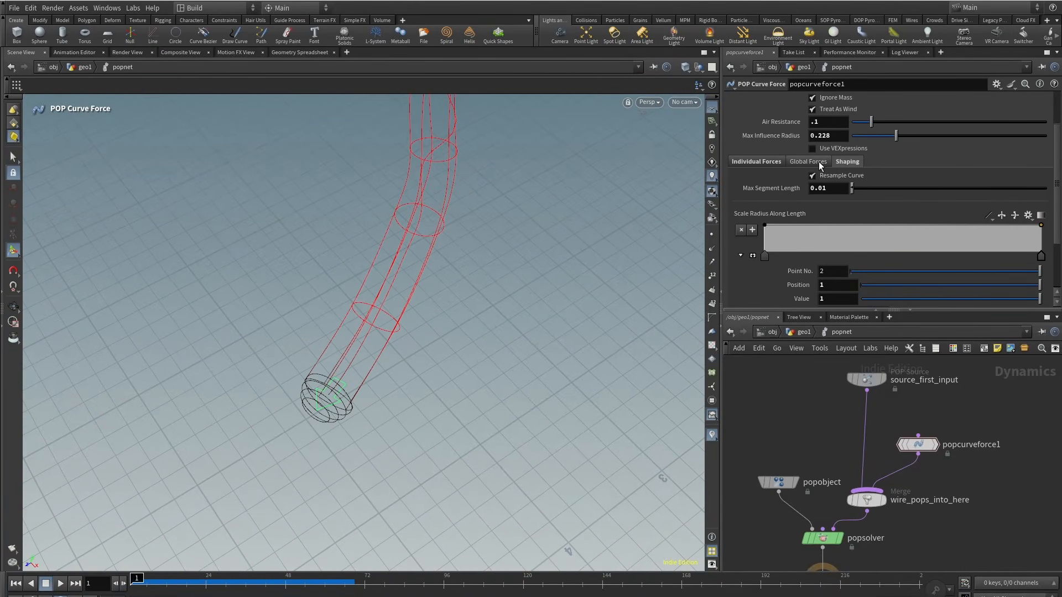
Step: Inspect the global force falloff ramps and replay the simulation from several angles
{"action": "left_click_drag", "start_coordinate": [1061, 164], "coordinate": [1056, 226]}
{"action": "left_click", "coordinate": [808, 207]}
{"action": "right_click_drag", "start_coordinate": [488, 437], "coordinate": [373, 351], "text": "alt"}
{"action": "left_click_drag", "start_coordinate": [372, 351], "coordinate": [277, 493], "text": "alt"}
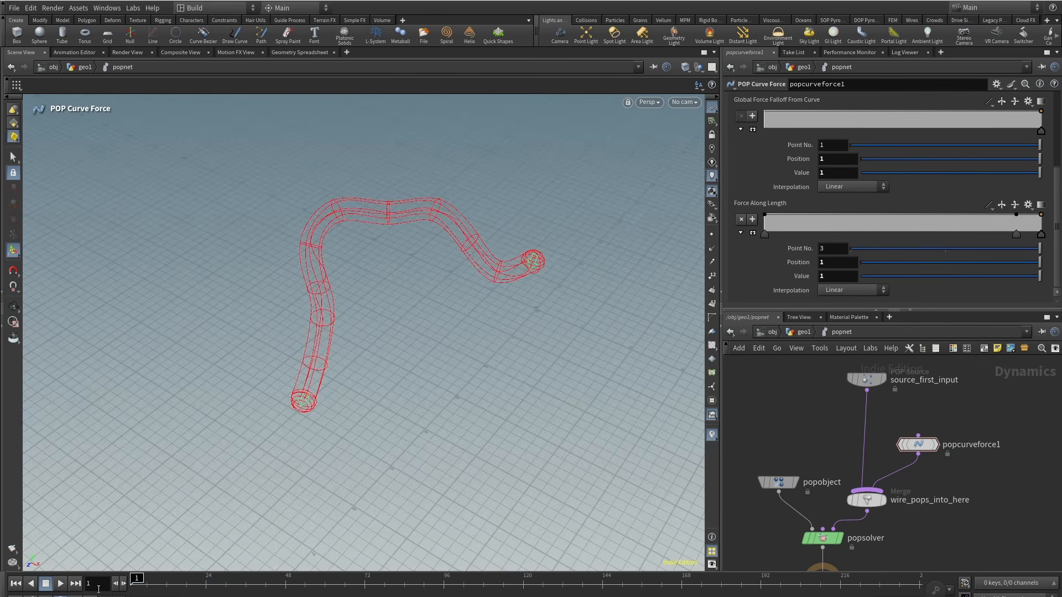
{"action": "left_click", "coordinate": [60, 585]}
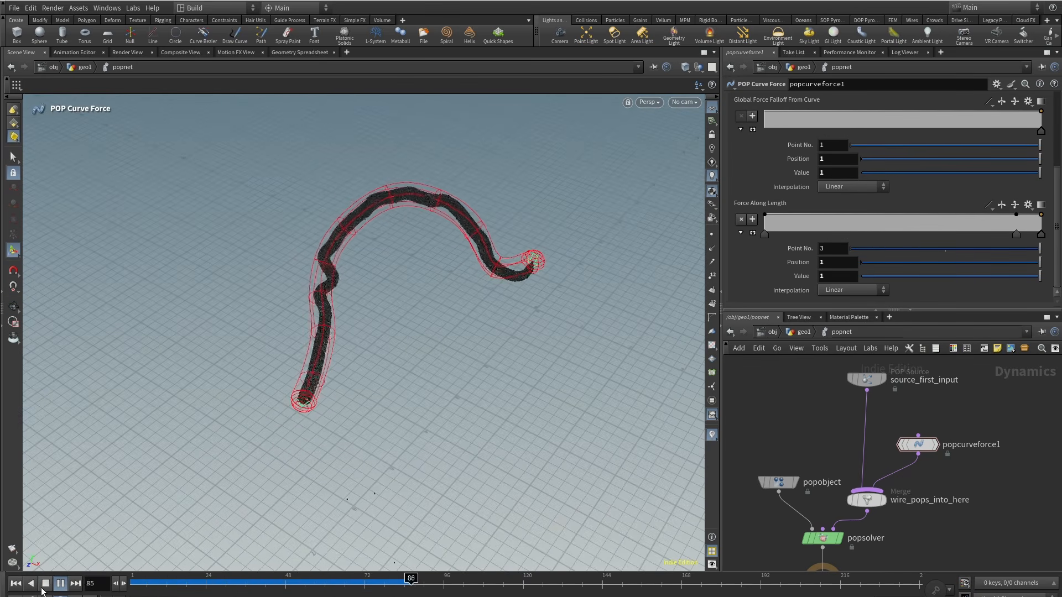
{"action": "left_click", "coordinate": [44, 587]}
{"action": "right_click_drag", "start_coordinate": [282, 348], "coordinate": [304, 351], "text": "alt"}
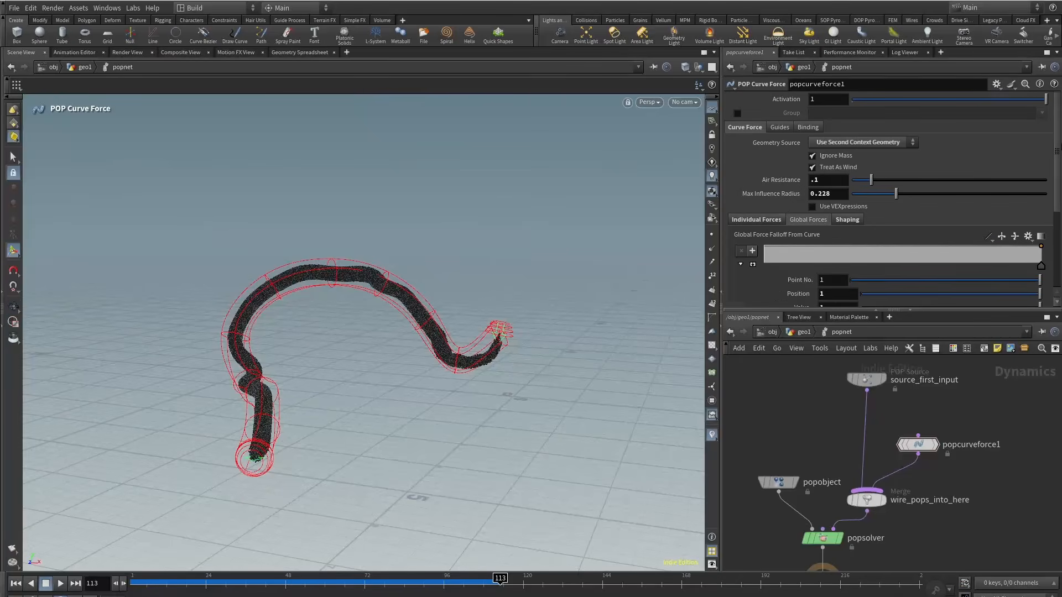
{"action": "left_click", "coordinate": [749, 221]}
{"action": "scroll", "coordinate": [749, 222], "scroll_direction": "down", "scroll_amount": 5}
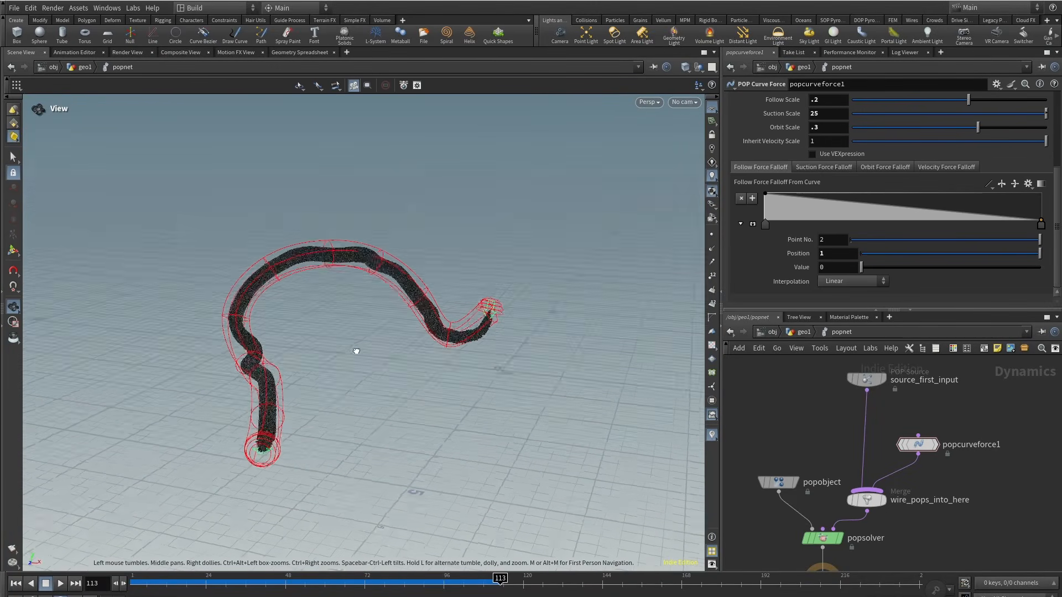
{"action": "left_click", "coordinate": [197, 582]}
{"action": "left_click_drag", "start_coordinate": [198, 584], "coordinate": [337, 584]}
{"action": "left_click_drag", "start_coordinate": [331, 471], "coordinate": [208, 415], "text": "alt"}
{"action": "left_click_drag", "start_coordinate": [207, 584], "coordinate": [338, 584]}
{"action": "left_click_drag", "start_coordinate": [299, 428], "coordinate": [292, 451], "text": "alt"}
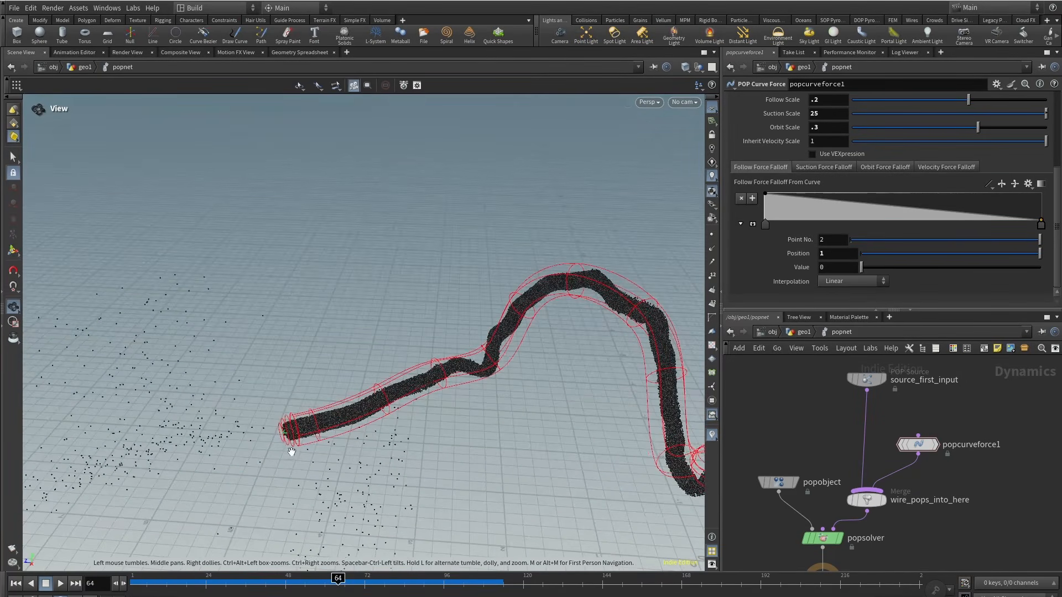
Step: Add a POP Kill node between the merge and the POP solver and tidy the network
{"action": "left_click_drag", "start_coordinate": [882, 384], "coordinate": [874, 375]}
{"action": "key", "text": "Tab"}
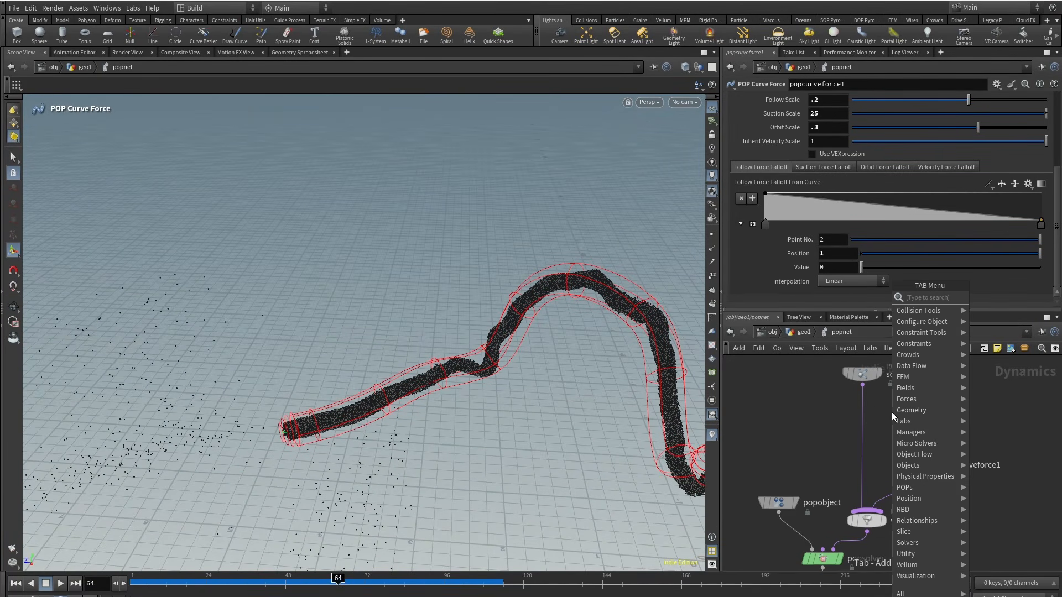
{"action": "left_click", "coordinate": [912, 430]}
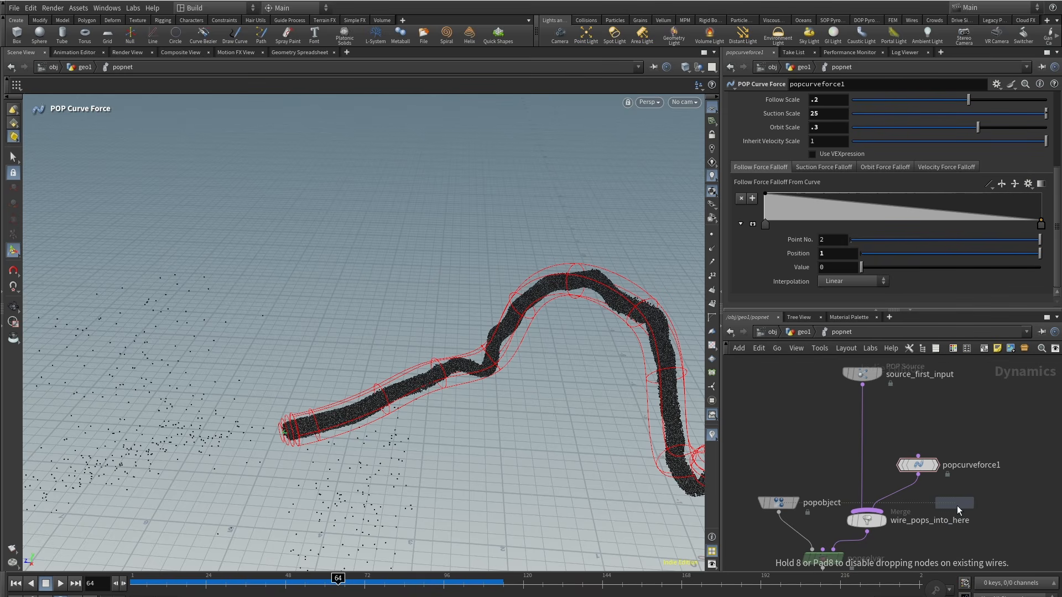
{"action": "left_click", "coordinate": [983, 491]}
{"action": "left_click_drag", "start_coordinate": [946, 552], "coordinate": [874, 448]}
{"action": "left_click_drag", "start_coordinate": [868, 522], "coordinate": [881, 448]}
{"action": "left_click_drag", "start_coordinate": [983, 492], "coordinate": [883, 499]}
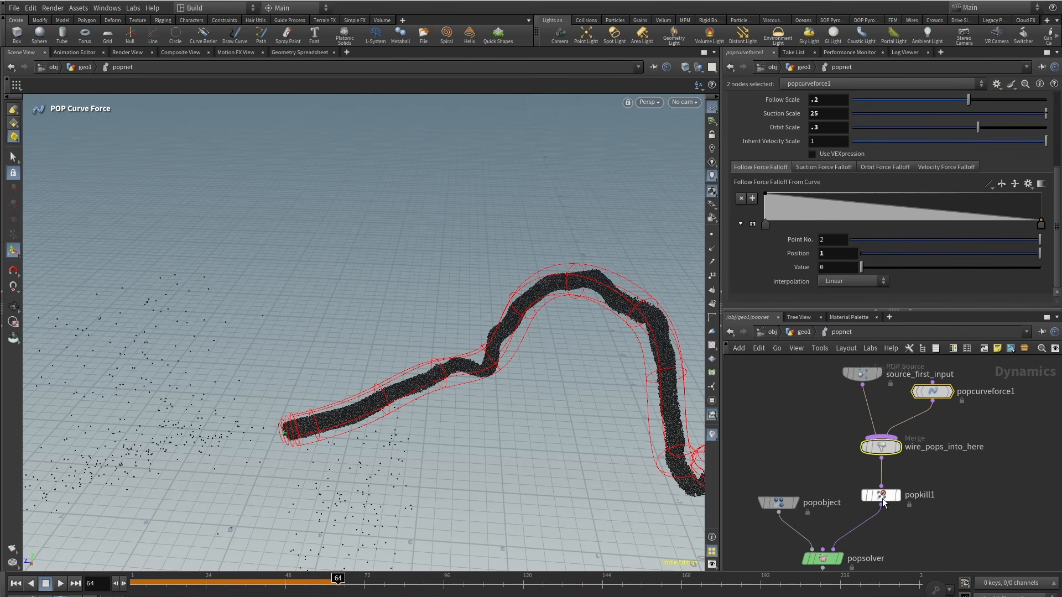
{"action": "left_click", "coordinate": [912, 474]}
{"action": "left_click", "coordinate": [905, 475]}
{"action": "middle_click_drag", "start_coordinate": [799, 562], "coordinate": [828, 409]}
{"action": "left_click", "coordinate": [874, 429]}
{"action": "middle_click_drag", "start_coordinate": [929, 410], "coordinate": [914, 489]}
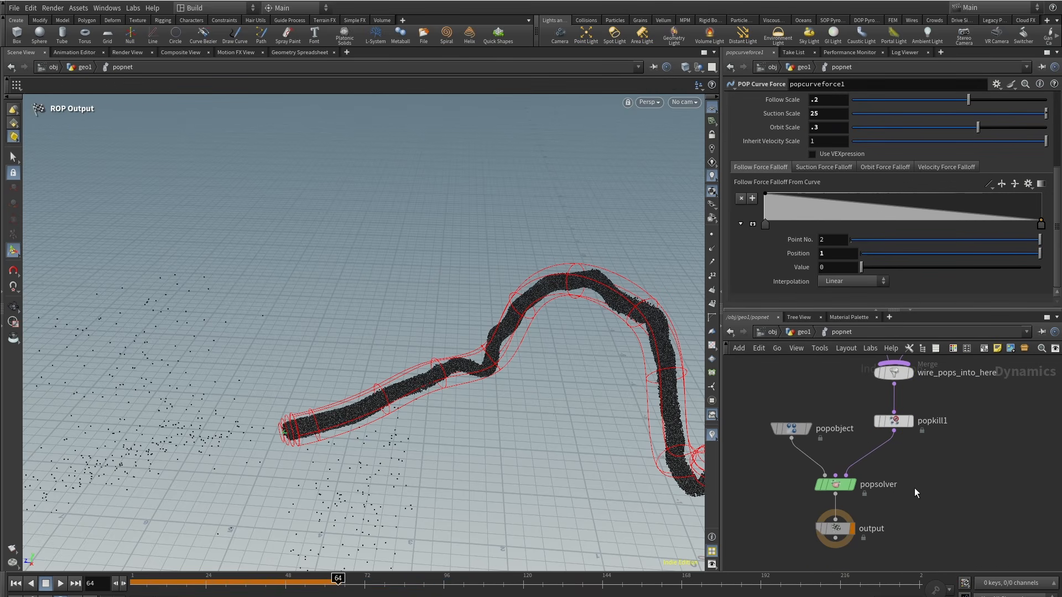
Step: Set the POP Kill's bounding type to Bounding Sphere
{"action": "left_click", "coordinate": [894, 421]}
{"action": "left_click", "coordinate": [765, 142]}
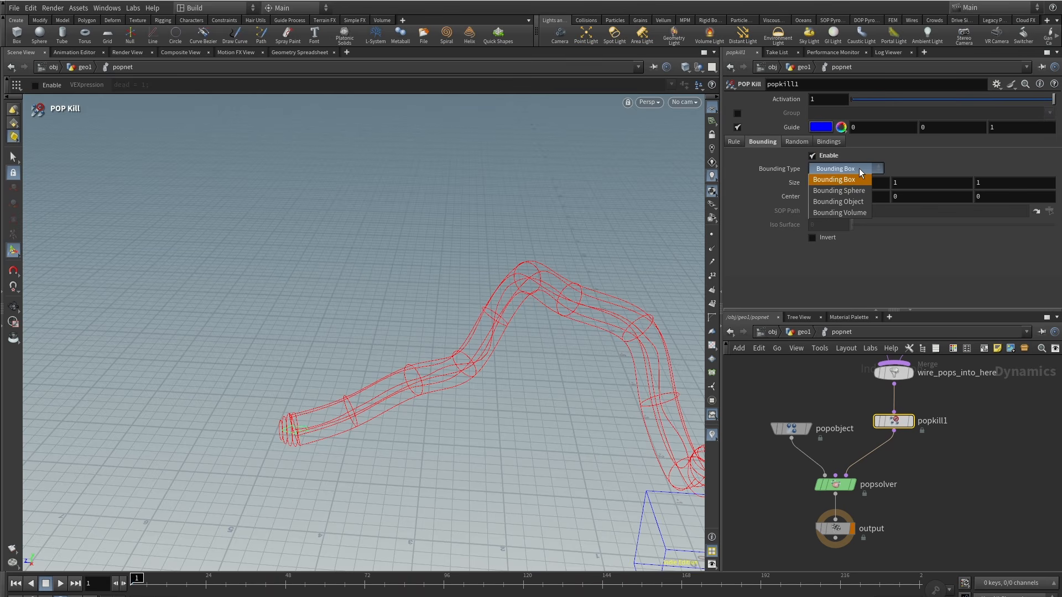
{"action": "left_click", "coordinate": [838, 191]}
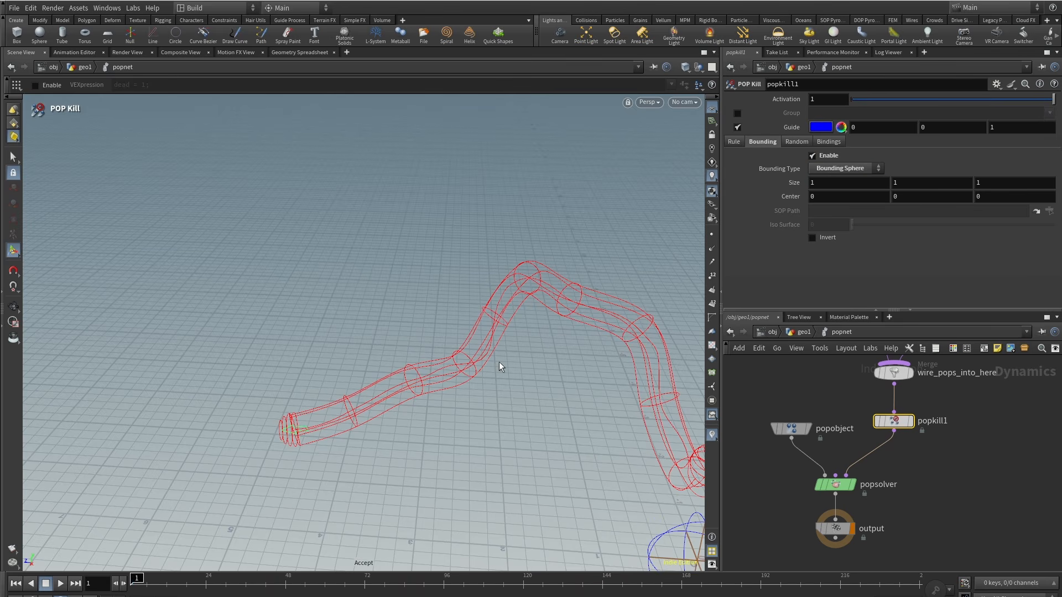
Step: Move the kill sphere's center to about -1.8, 0, 5.4 at the curve's end
{"action": "scroll", "coordinate": [502, 382], "scroll_direction": "down", "scroll_amount": 5}
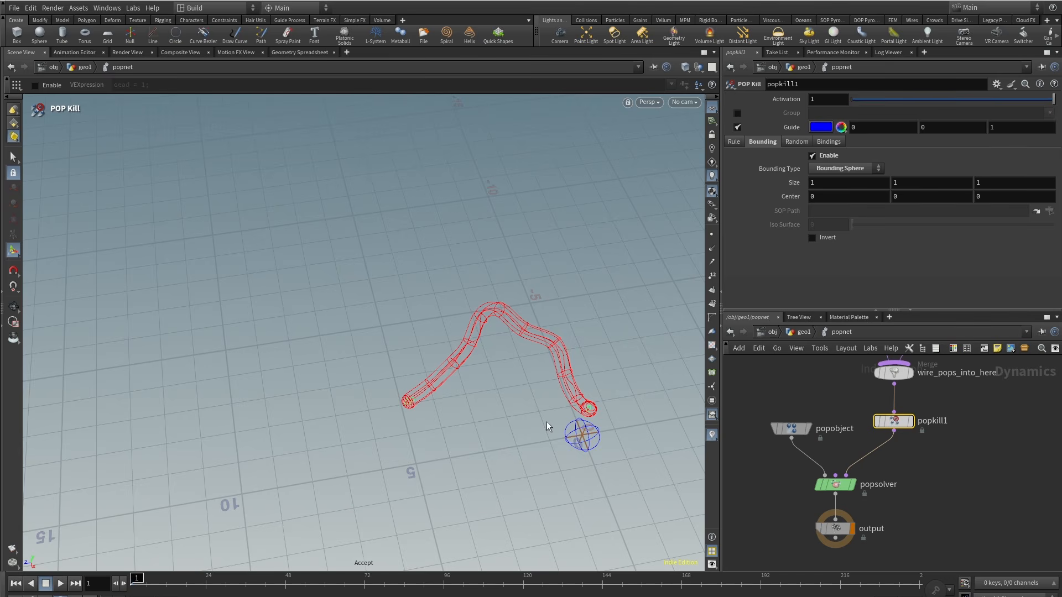
{"action": "middle_click", "coordinate": [781, 198]}
{"action": "middle_click_drag", "start_coordinate": [816, 197], "coordinate": [672, 198]}
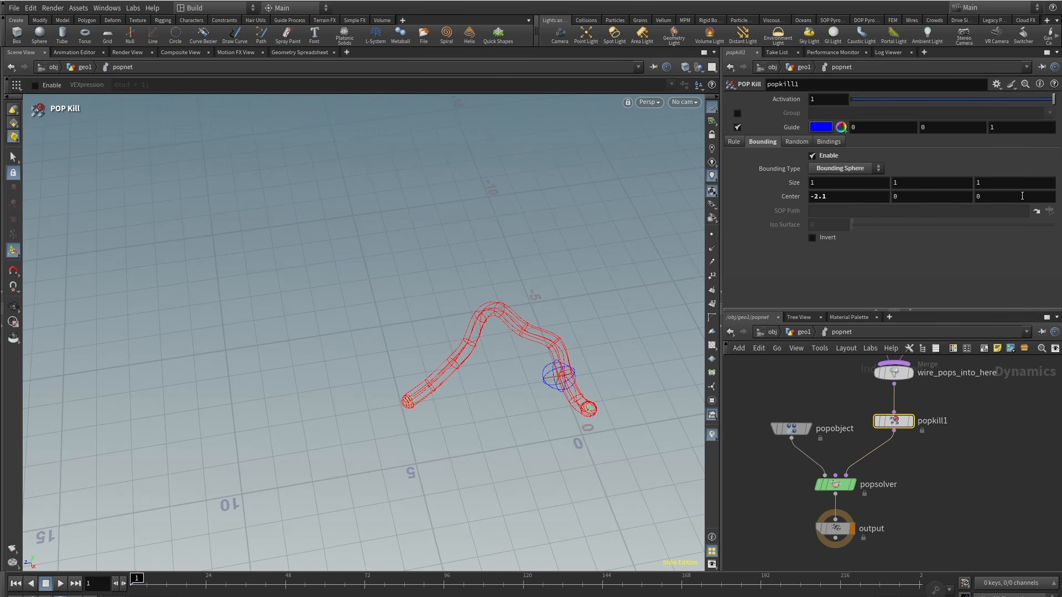
{"action": "middle_click_drag", "start_coordinate": [1002, 197], "coordinate": [1059, 197]}
{"action": "middle_click_drag", "start_coordinate": [829, 198], "coordinate": [853, 198]}
{"action": "scroll", "coordinate": [376, 423], "scroll_direction": "up", "scroll_amount": 6}
{"action": "left_click_drag", "start_coordinate": [399, 398], "coordinate": [448, 418], "text": "alt"}
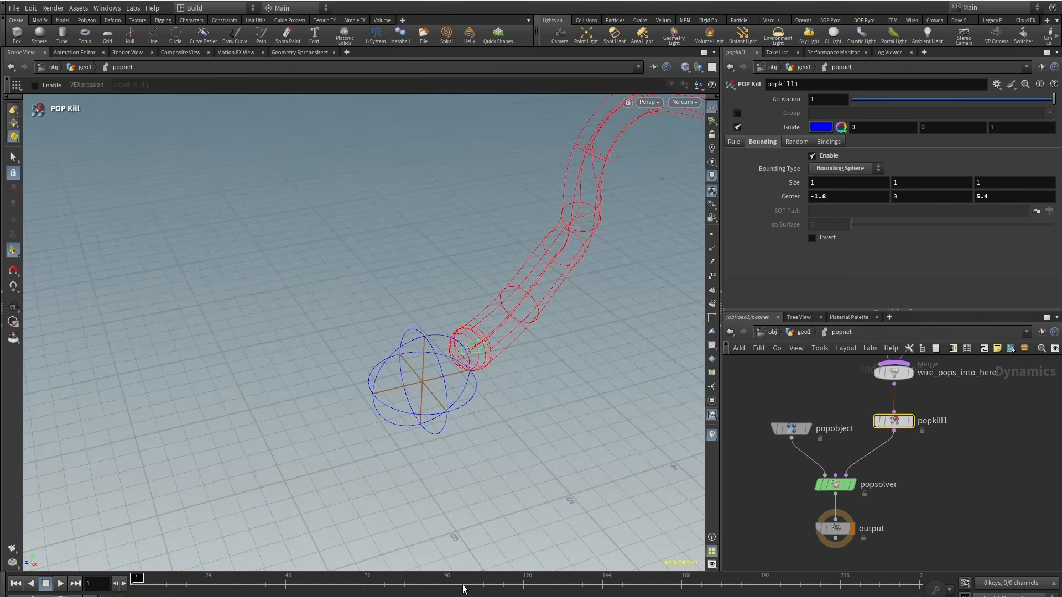
Step: Replay and orbit the simulation to check particles being removed by the kill sphere
{"action": "left_click", "coordinate": [59, 584]}
{"action": "scroll", "coordinate": [398, 359], "scroll_direction": "down", "scroll_amount": 3}
{"action": "left_click_drag", "start_coordinate": [409, 371], "coordinate": [381, 304], "text": "alt"}
{"action": "left_click", "coordinate": [272, 584]}
{"action": "left_click_drag", "start_coordinate": [321, 354], "coordinate": [371, 379], "text": "alt"}
{"action": "middle_click_drag", "start_coordinate": [1000, 492], "coordinate": [947, 566]}
{"action": "scroll", "coordinate": [938, 515], "scroll_direction": "down", "scroll_amount": 3}
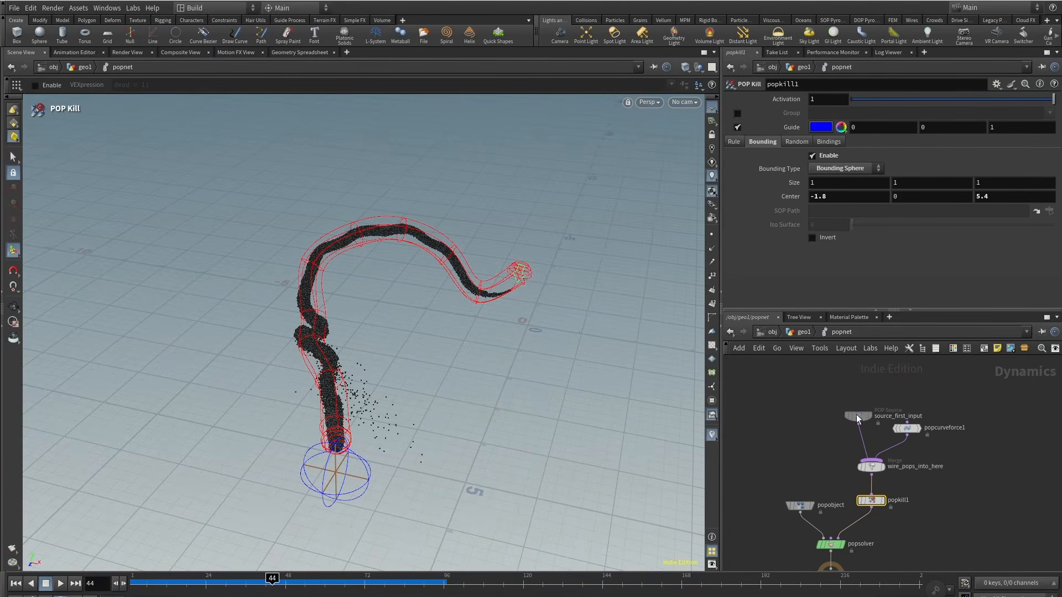
Step: Add a POP Wind node and wire it into the merge feeding the POP solver
{"action": "left_click", "coordinate": [924, 433]}
{"action": "key", "text": "Tab"}
{"action": "mouse_move", "coordinate": [938, 434]}
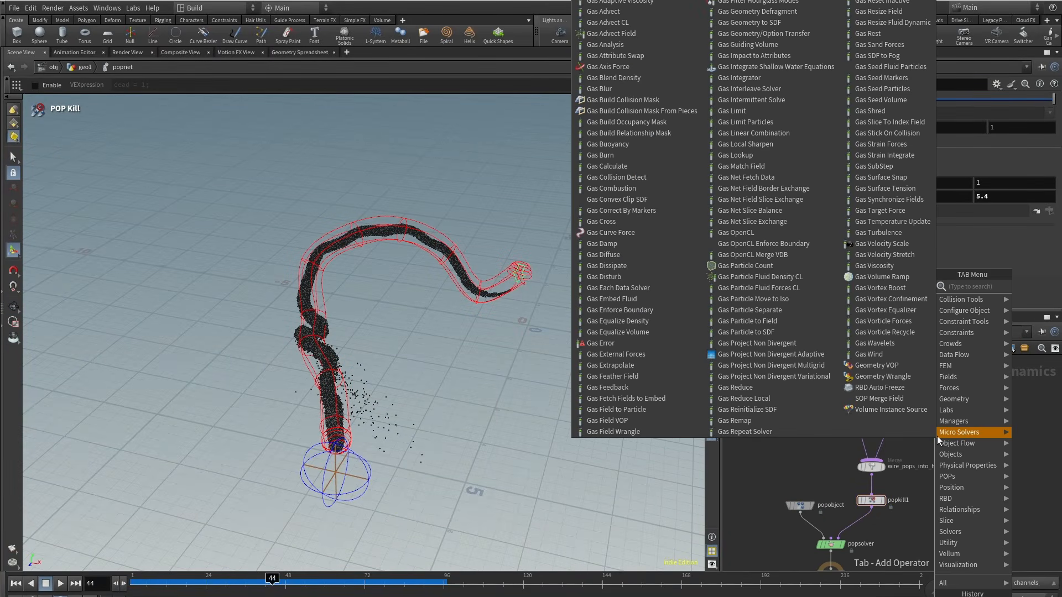
{"action": "type", "text": "popwind"}
{"action": "key", "text": "Return"}
{"action": "key", "text": "Return"}
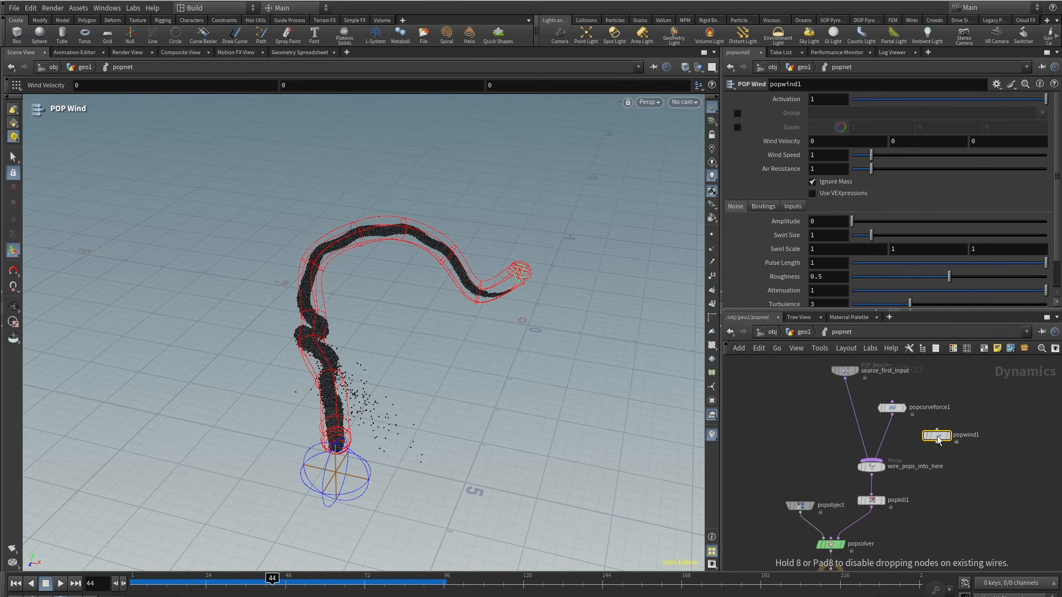
{"action": "left_click_drag", "start_coordinate": [937, 436], "coordinate": [928, 439]}
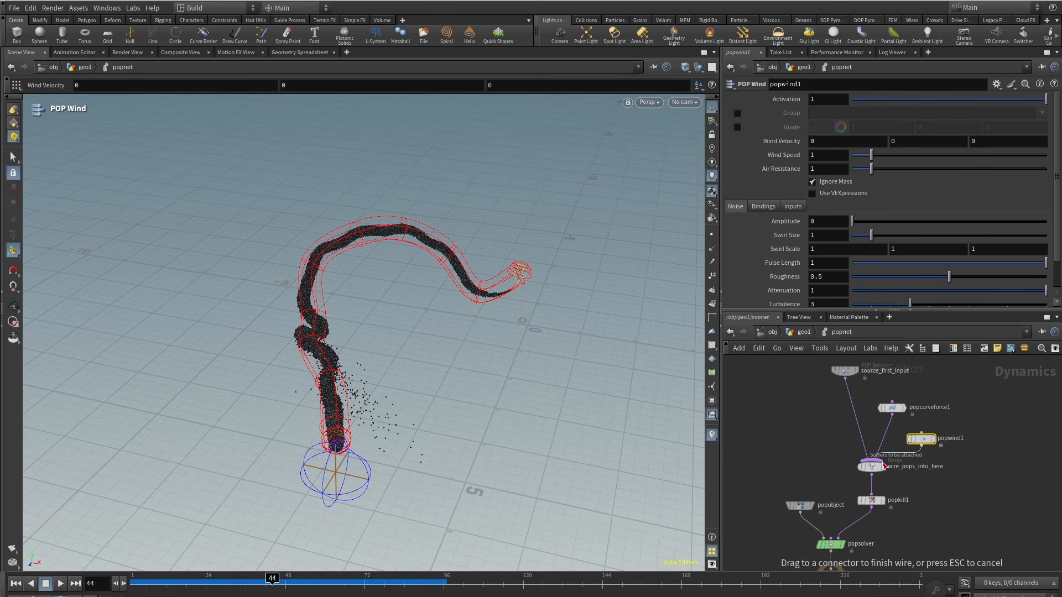
{"action": "left_click", "coordinate": [883, 466]}
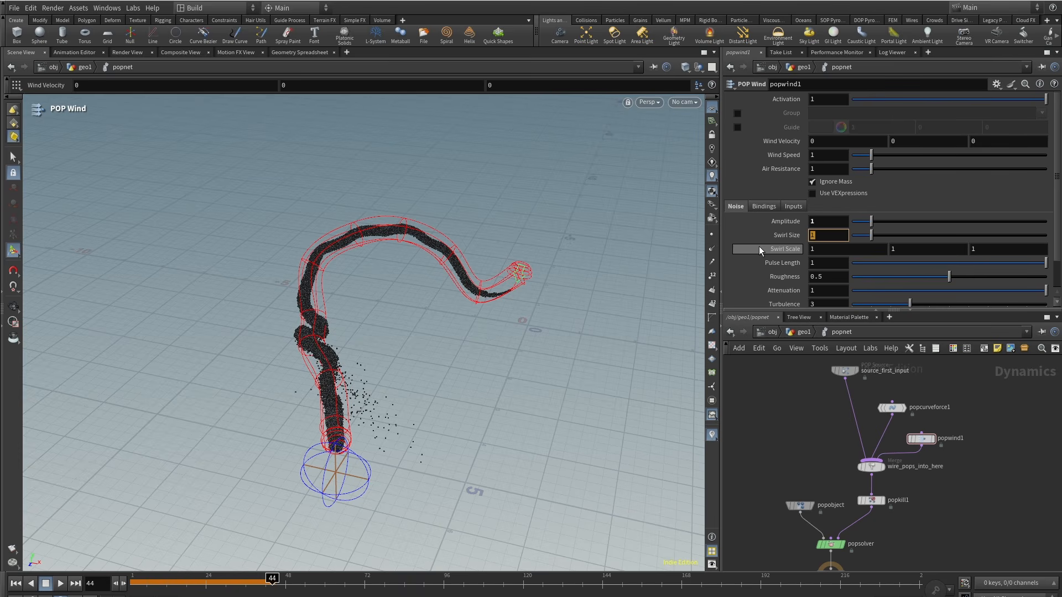
Step: Set the wind noise amplitude to 1 and swirl size to 0.2, then replay the simulation
{"action": "type", "text": ".2"}
{"action": "key", "text": "Return"}
{"action": "left_click_drag", "start_coordinate": [165, 583], "coordinate": [81, 585]}
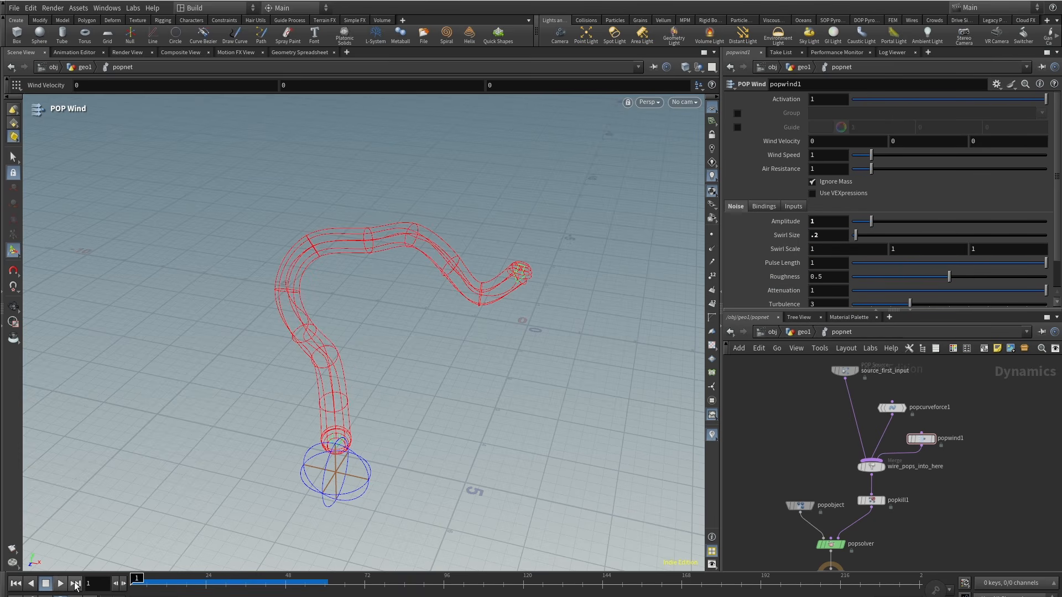
{"action": "left_click", "coordinate": [60, 584]}
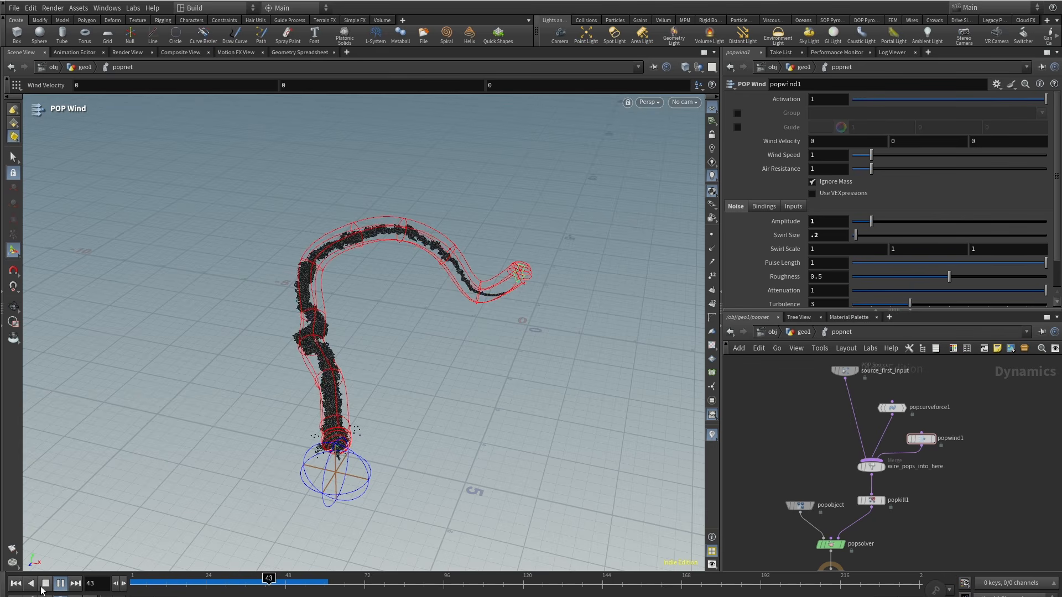
{"action": "left_click", "coordinate": [44, 586]}
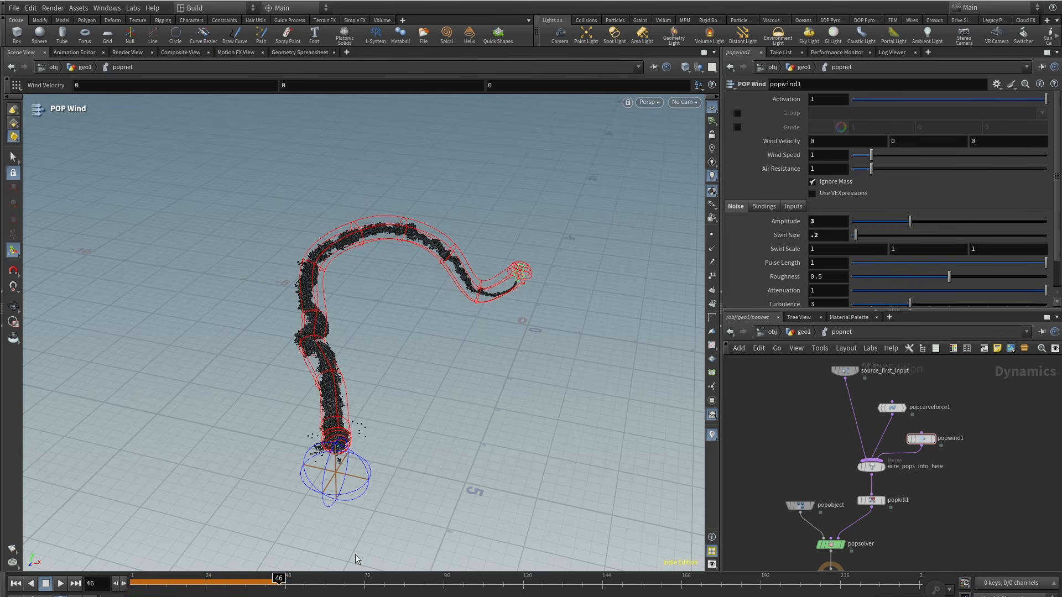
Step: Set the POP Wind air resistance to 0.3, replaying the simulation to compare the results
{"action": "left_click_drag", "start_coordinate": [148, 586], "coordinate": [132, 585]}
{"action": "left_click", "coordinate": [60, 584]}
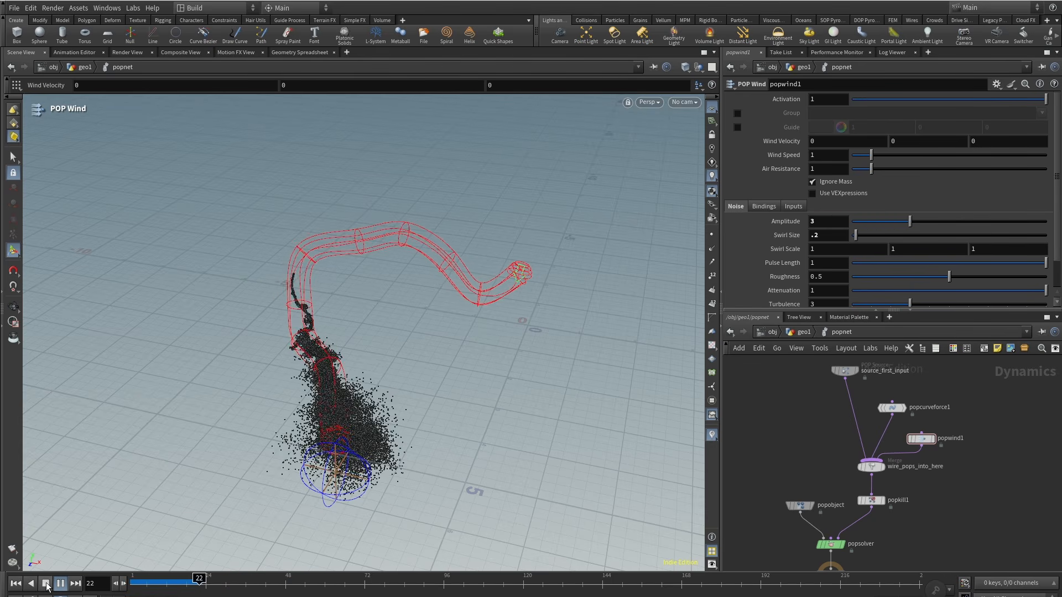
{"action": "left_click", "coordinate": [47, 585]}
{"action": "left_click_drag", "start_coordinate": [541, 295], "coordinate": [434, 291], "text": "alt"}
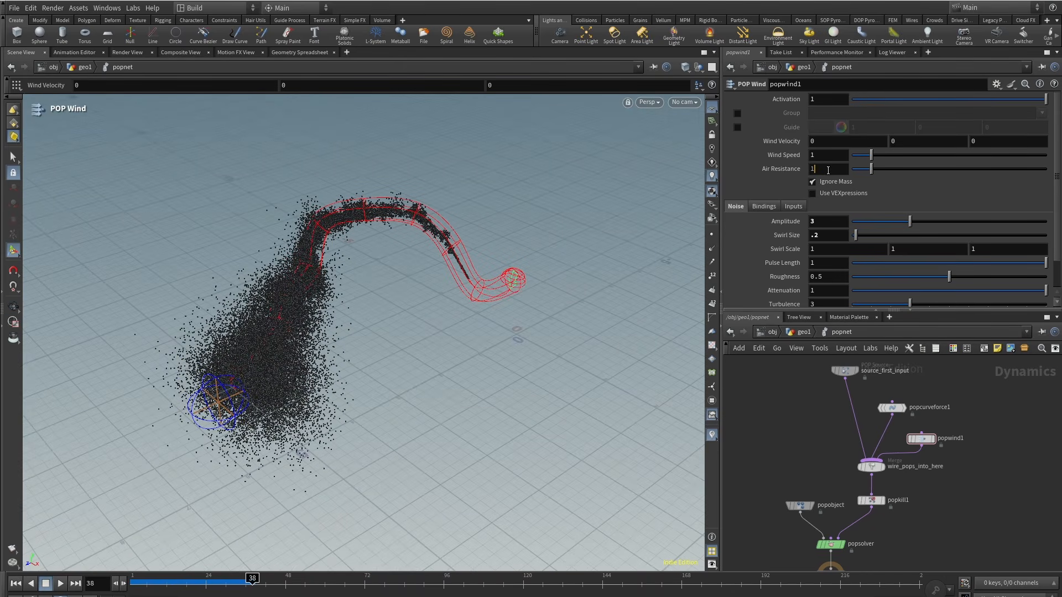
{"action": "left_click_drag", "start_coordinate": [159, 586], "coordinate": [132, 585]}
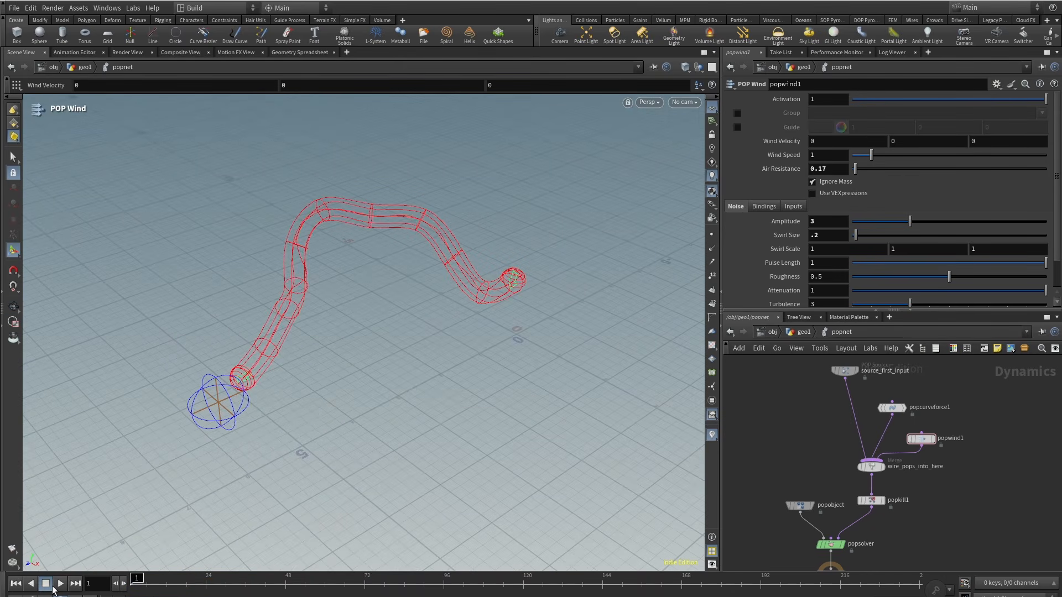
{"action": "left_click", "coordinate": [60, 584]}
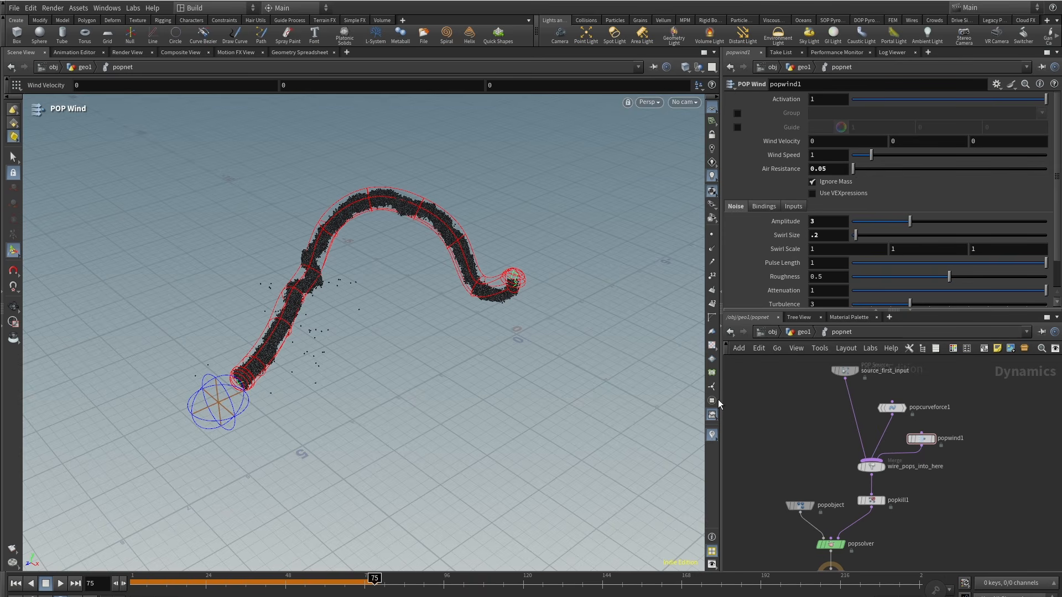
{"action": "left_click_drag", "start_coordinate": [182, 579], "coordinate": [132, 585]}
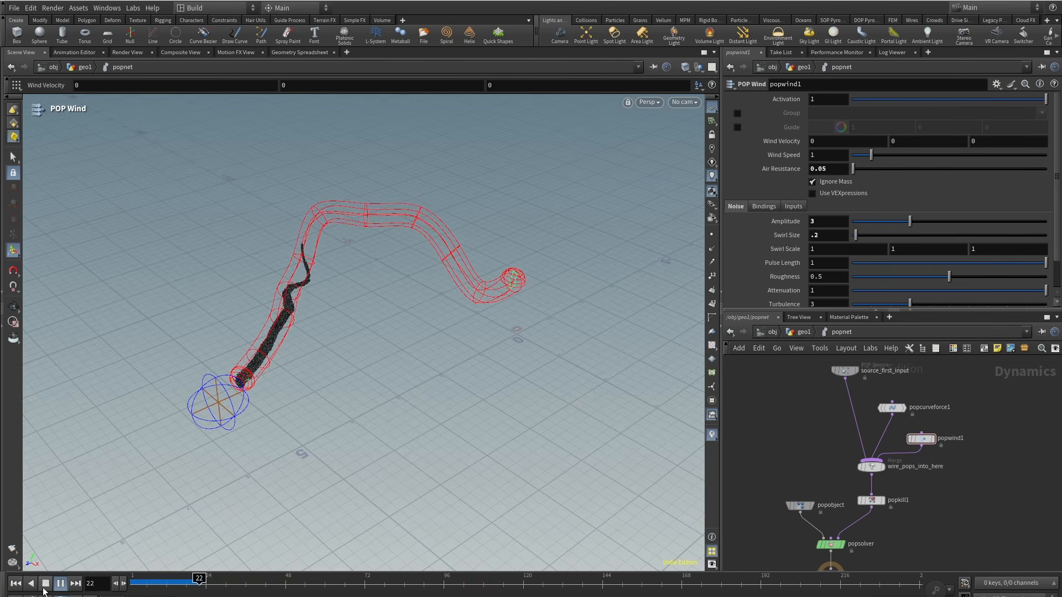
{"action": "left_click", "coordinate": [44, 589]}
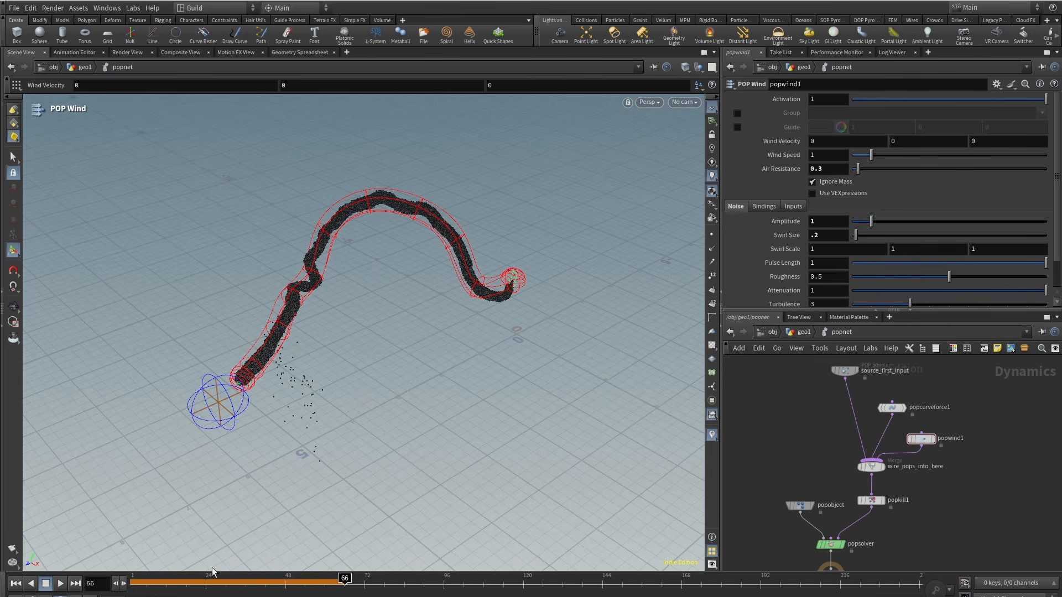
{"action": "left_click_drag", "start_coordinate": [183, 581], "coordinate": [132, 584]}
{"action": "left_click", "coordinate": [60, 584]}
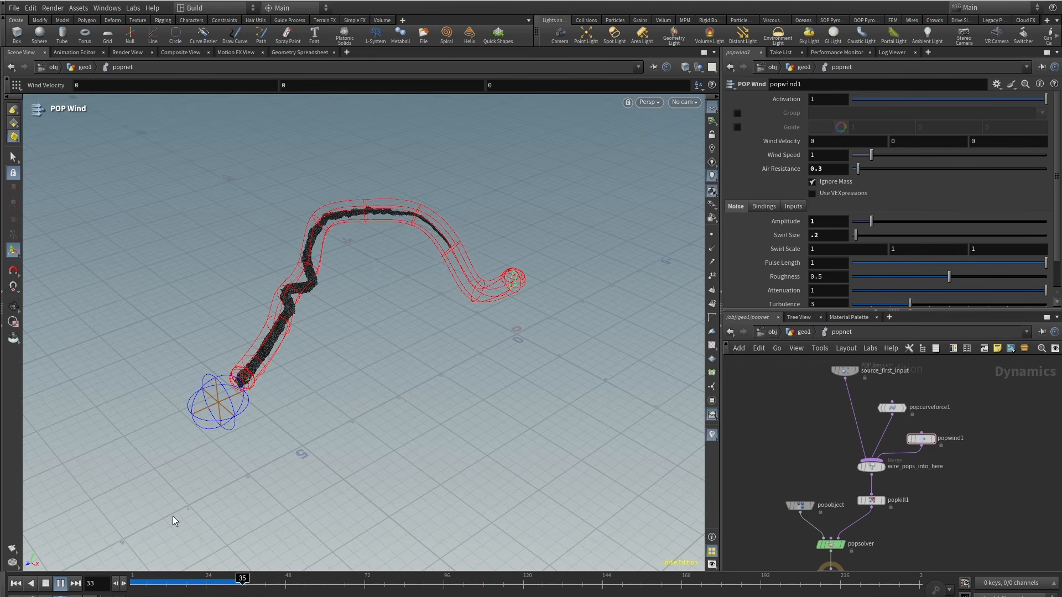
Step: Orbit the viewport to inspect the particle flow along the curve
{"action": "key", "text": "Escape"}
{"action": "left_click_drag", "start_coordinate": [481, 253], "coordinate": [369, 258]}
{"action": "right_click_drag", "start_coordinate": [559, 207], "coordinate": [466, 326]}
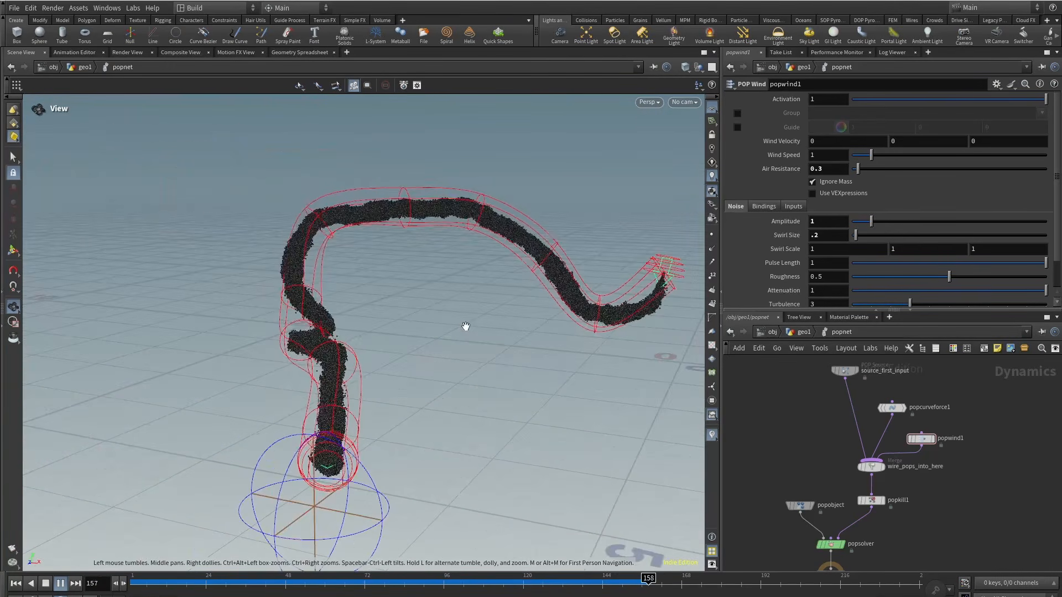
{"action": "left_click_drag", "start_coordinate": [466, 326], "coordinate": [406, 362]}
{"action": "key", "text": "Return"}
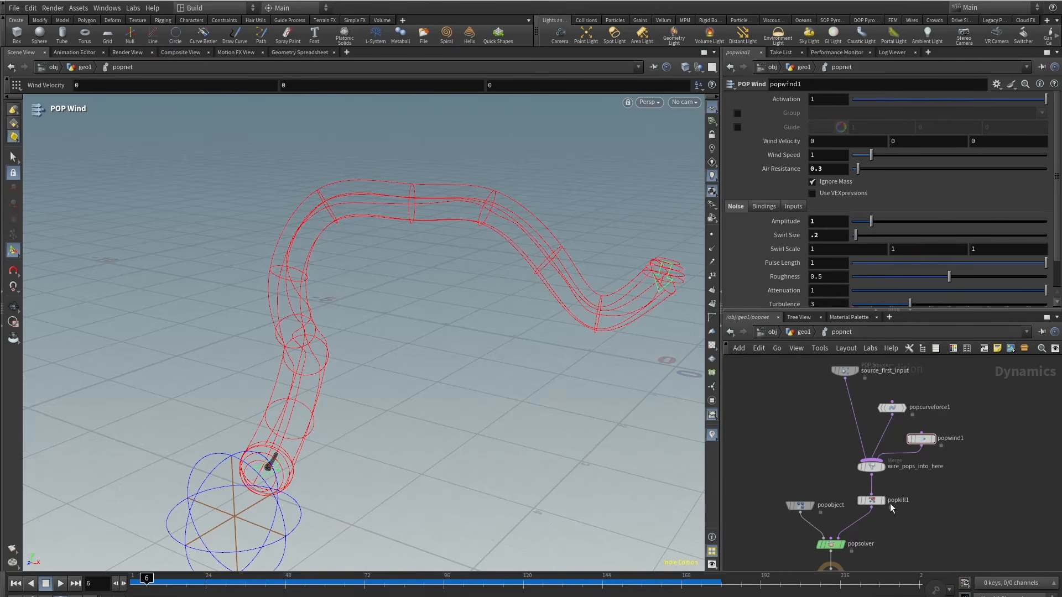
Step: Add a POP Properties node after the source and set its uniform scale to 0.01
{"action": "key", "text": "Tab"}
{"action": "mouse_move", "coordinate": [833, 426]}
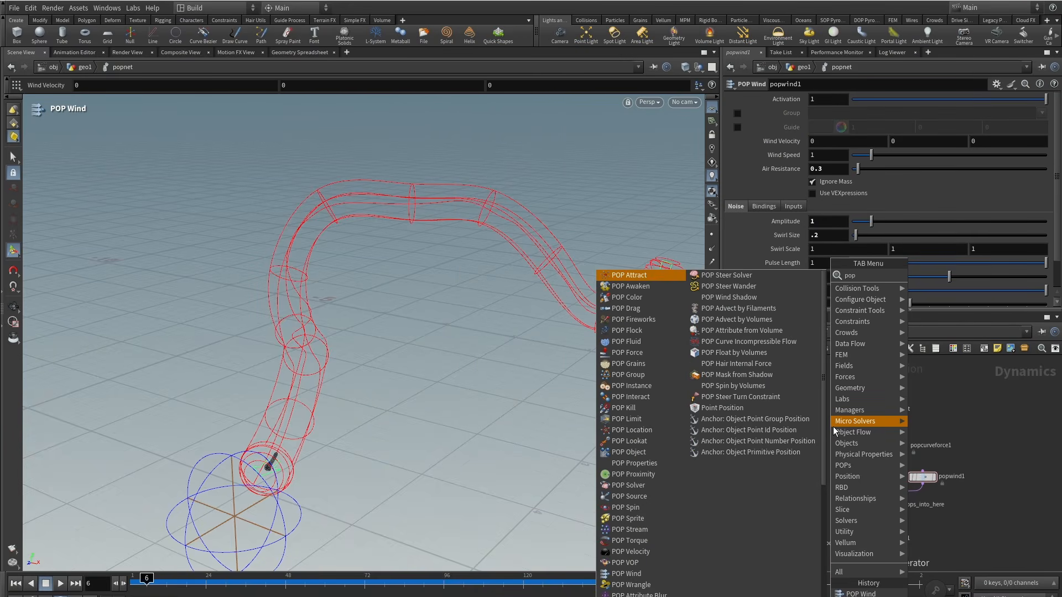
{"action": "key", "text": "Return"}
{"action": "left_click", "coordinate": [843, 447]}
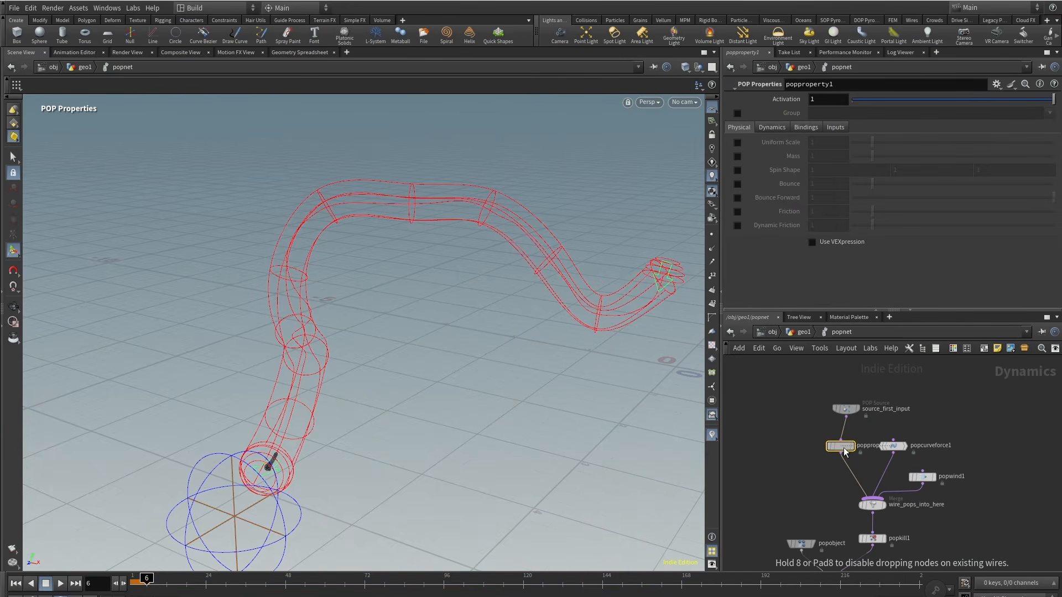
{"action": "type", "text": ".01"}
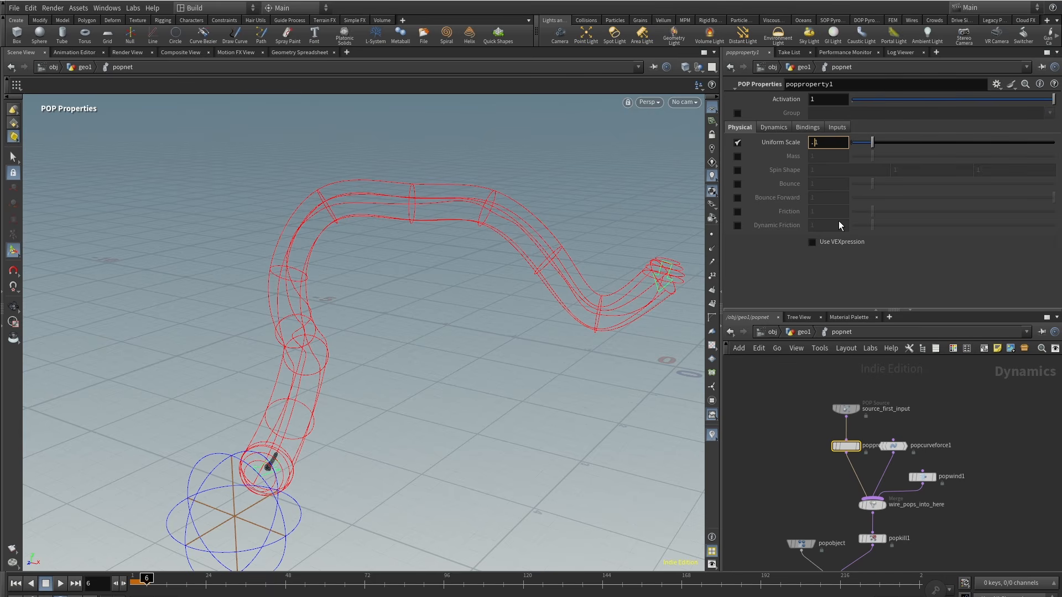
{"action": "key", "text": "Return"}
Step: Set the POP Solver's max substeps to 5 and replay the simulation
{"action": "middle_click_drag", "start_coordinate": [791, 486], "coordinate": [783, 358]}
{"action": "left_click_drag", "start_coordinate": [794, 469], "coordinate": [794, 469]}
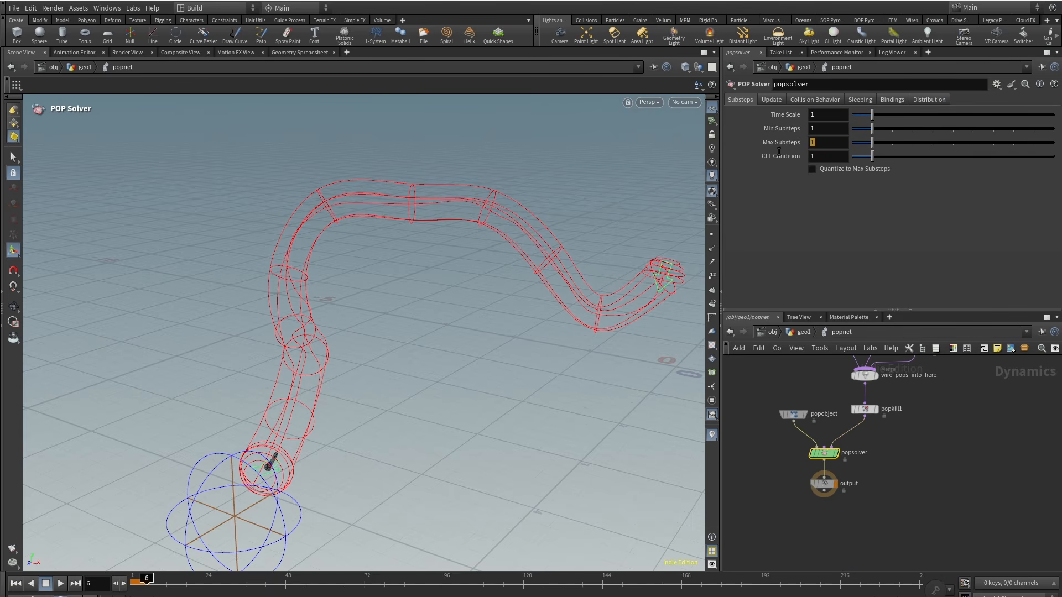
{"action": "type", "text": "5"}
{"action": "key", "text": "Return"}
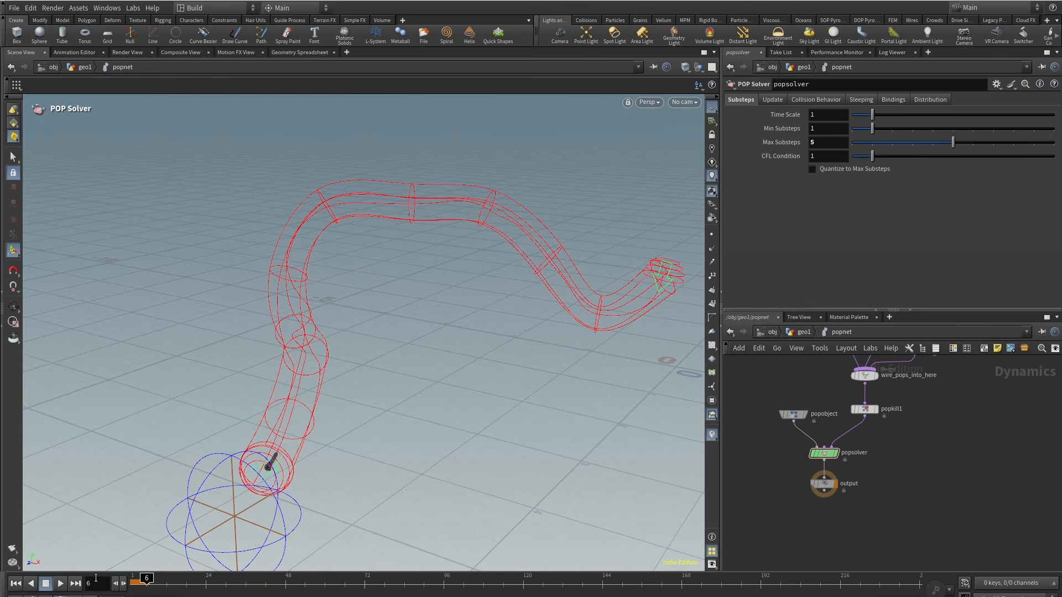
{"action": "left_click", "coordinate": [60, 583]}
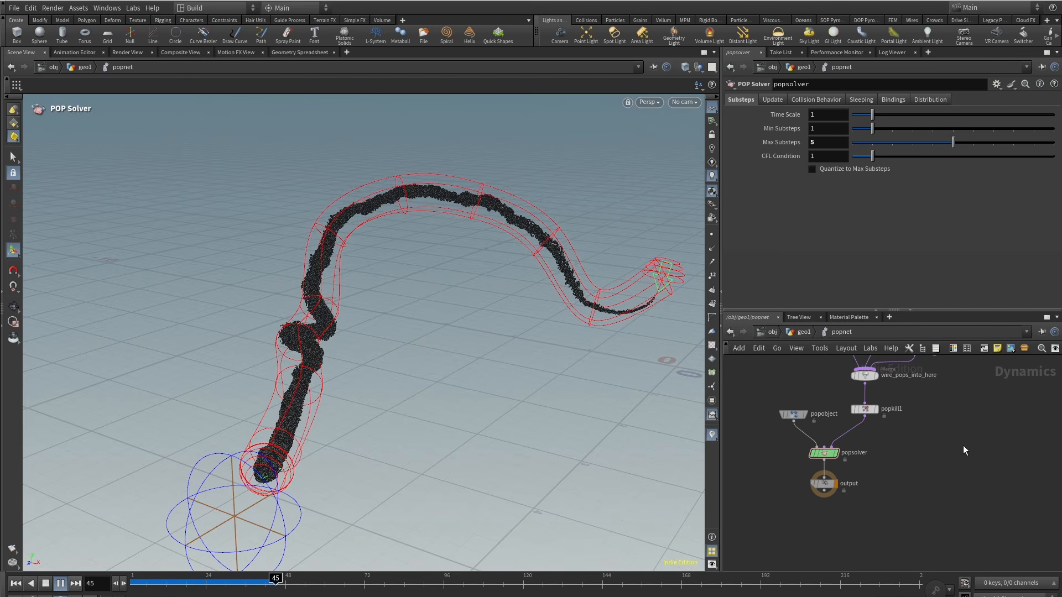
Step: Set the POP Wind noise amplitude to 2 and replay the simulation
{"action": "mouse_move", "coordinate": [957, 467]}
{"action": "middle_mouse_down"}
{"action": "mouse_move", "coordinate": [945, 520]}
{"action": "mouse_move", "coordinate": [916, 511]}
{"action": "middle_mouse_up"}
{"action": "left_click", "coordinate": [237, 584]}
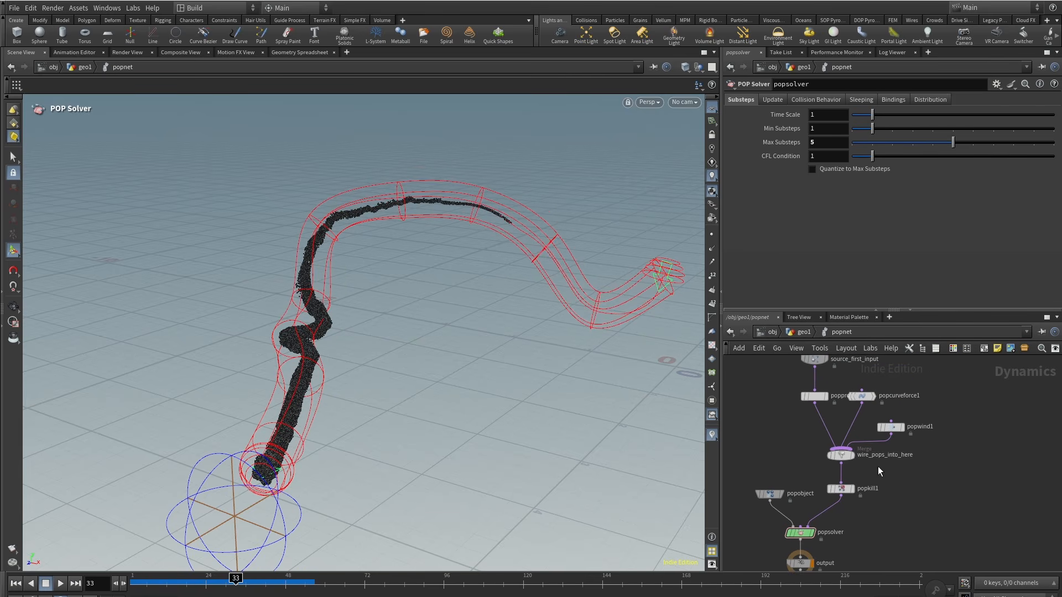
{"action": "left_click", "coordinate": [890, 428]}
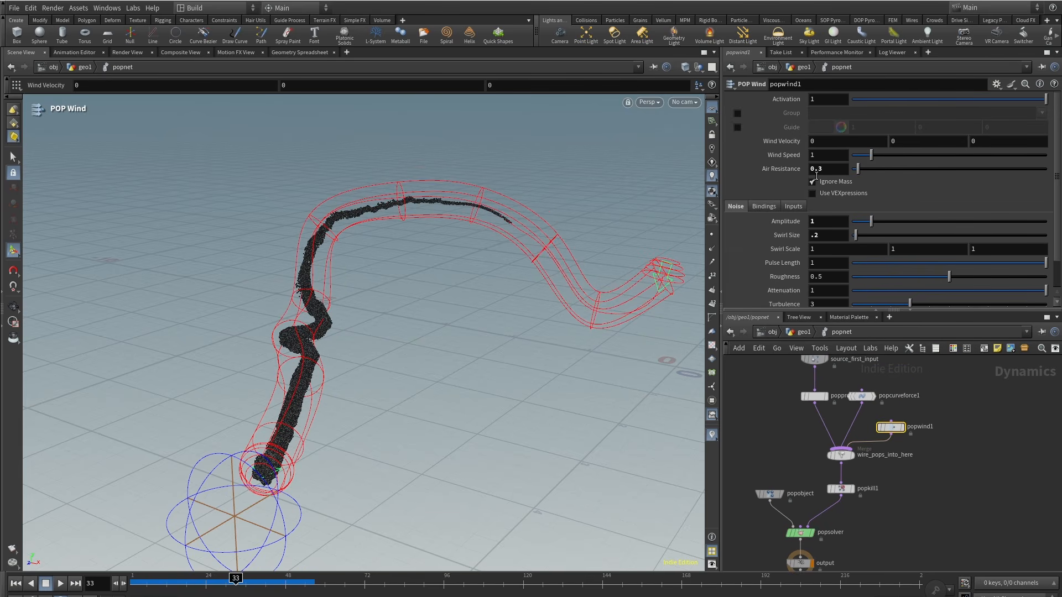
{"action": "left_click_drag", "start_coordinate": [181, 581], "coordinate": [92, 585]}
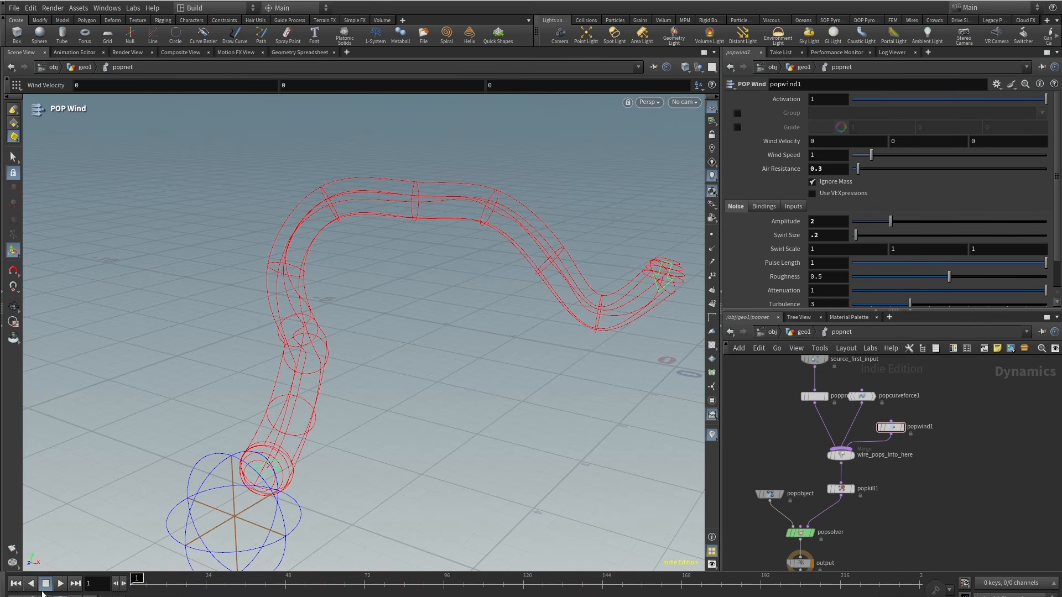
{"action": "left_click", "coordinate": [56, 585]}
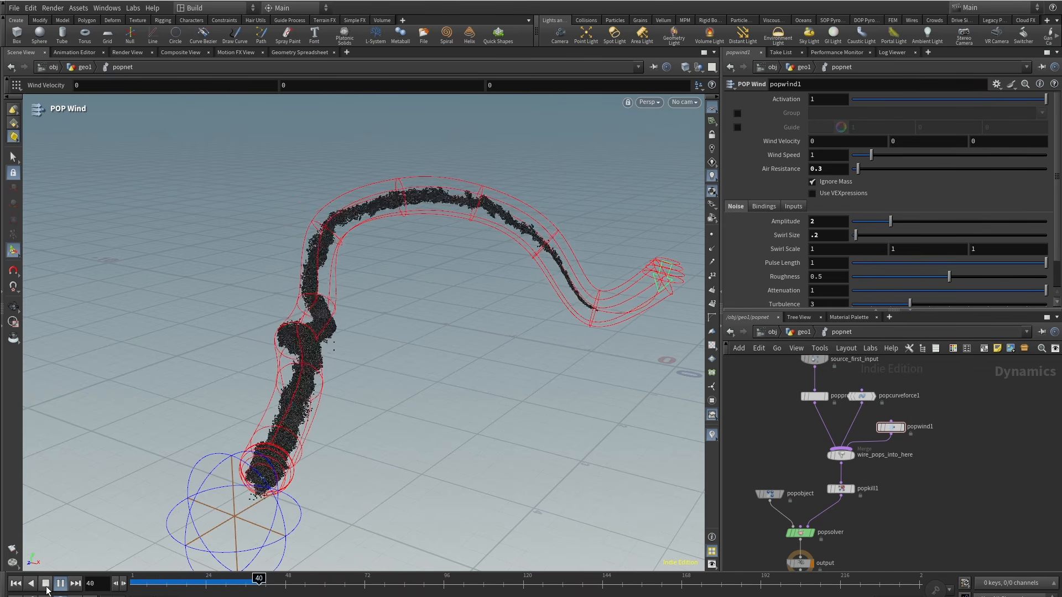
{"action": "left_click", "coordinate": [46, 587]}
{"action": "left_click_drag", "start_coordinate": [310, 388], "coordinate": [221, 470], "text": "alt"}
Step: Move the kill sphere's center to about -1.9, 0, 5.23 and replay the simulation
{"action": "left_click", "coordinate": [840, 489]}
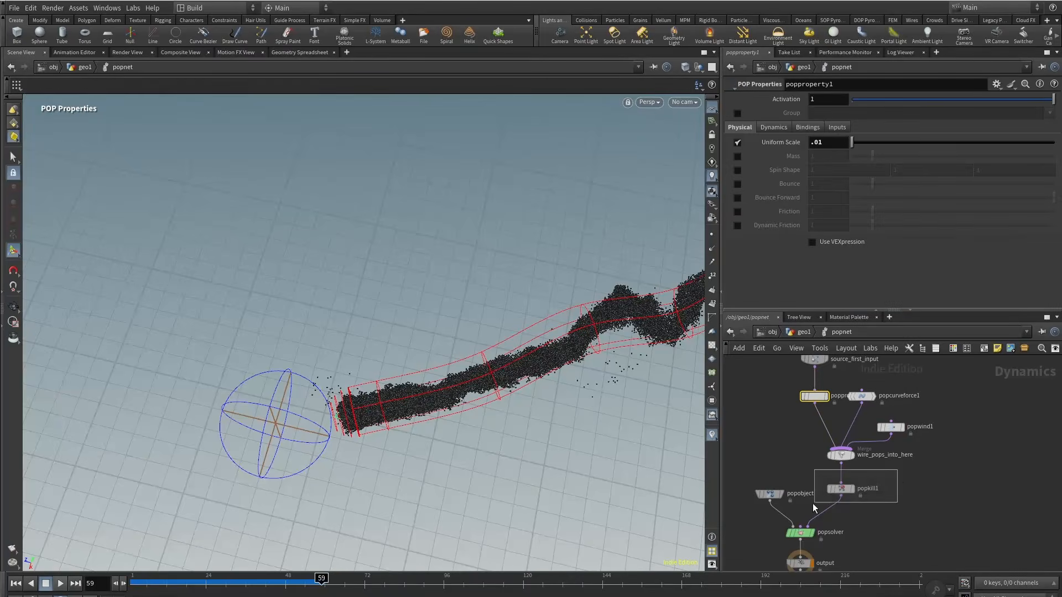
{"action": "middle_click_drag", "start_coordinate": [830, 196], "coordinate": [834, 197]}
{"action": "middle_click_drag", "start_coordinate": [779, 228], "coordinate": [769, 227]}
{"action": "middle_click_drag", "start_coordinate": [986, 197], "coordinate": [910, 226]}
{"action": "left_click_drag", "start_coordinate": [221, 582], "coordinate": [111, 584]}
{"action": "left_click", "coordinate": [60, 584]}
{"action": "left_click_drag", "start_coordinate": [332, 367], "coordinate": [501, 265], "text": "alt"}
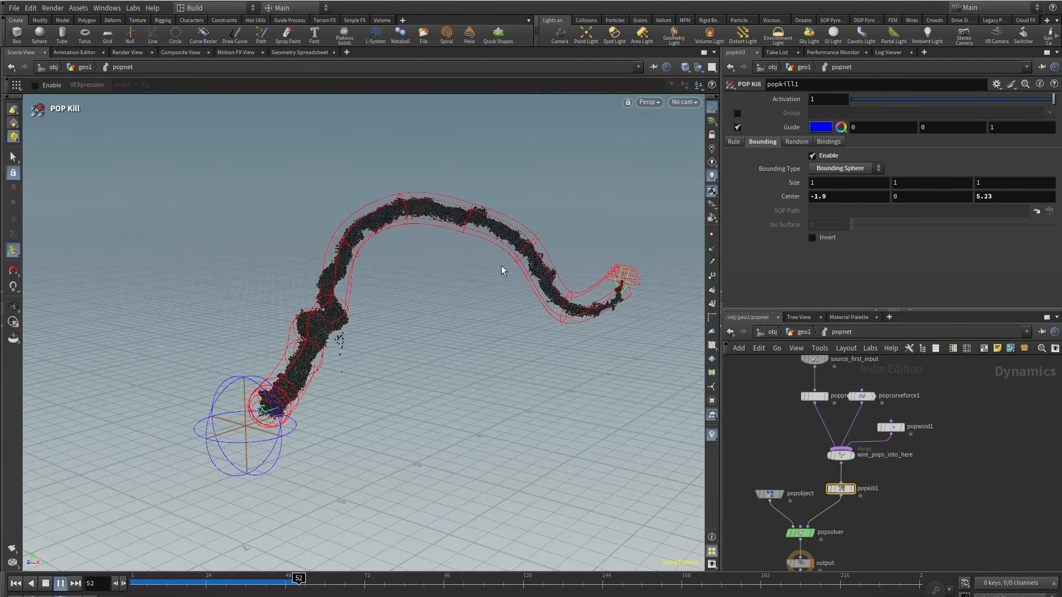
{"action": "left_click_drag", "start_coordinate": [436, 255], "coordinate": [493, 241], "text": "alt"}
{"action": "left_click_drag", "start_coordinate": [260, 585], "coordinate": [322, 584]}
Step: Set the POP Source's life expectancy to 1.5
{"action": "middle_click_drag", "start_coordinate": [780, 378], "coordinate": [767, 406]}
{"action": "left_click_drag", "start_coordinate": [767, 406], "coordinate": [822, 357]}
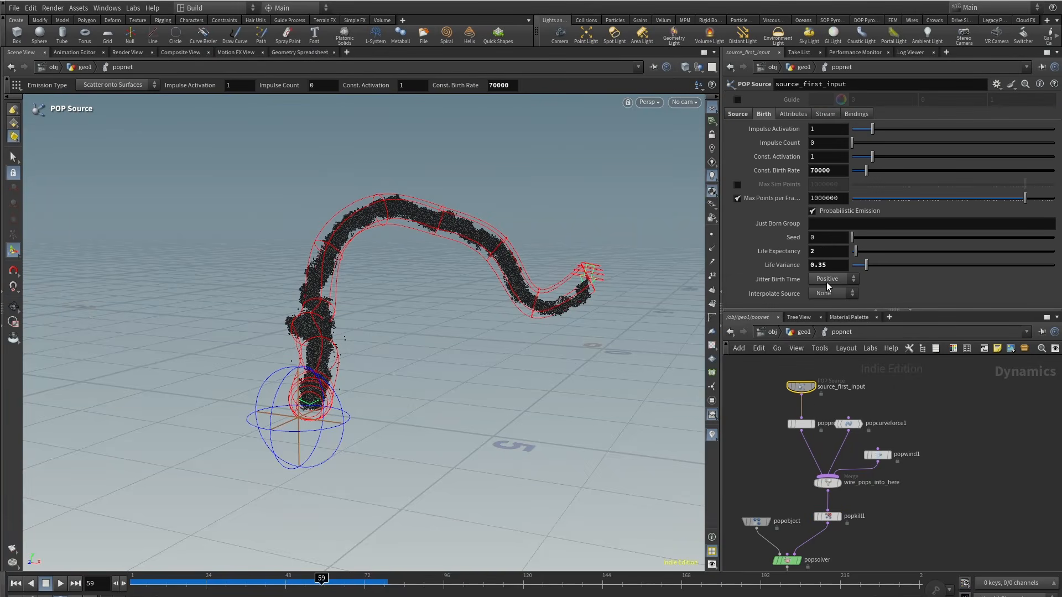
{"action": "type", "text": "1.5"}
{"action": "key", "text": "Return"}
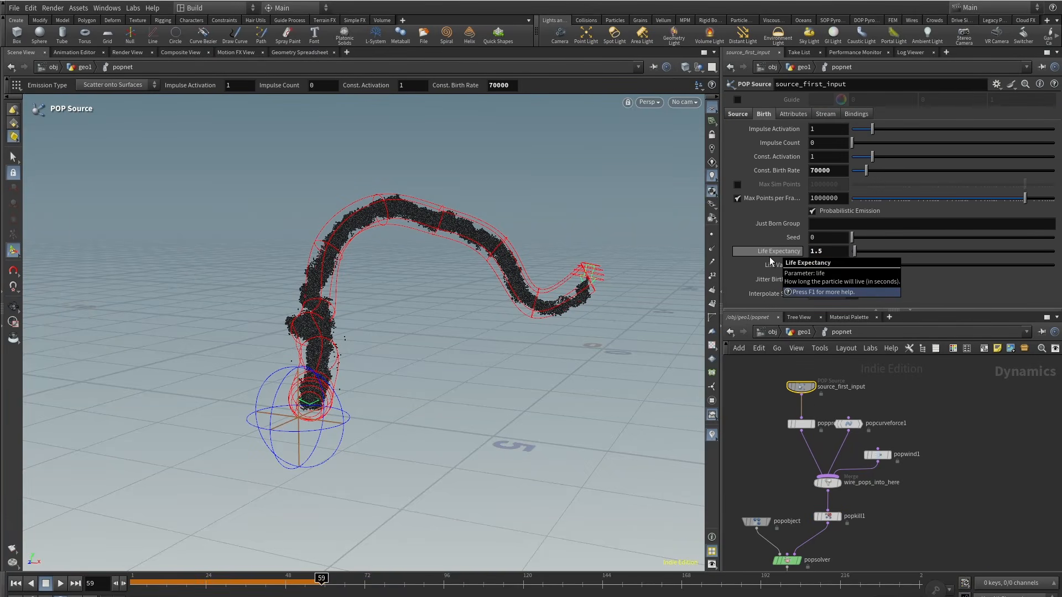
{"action": "left_click_drag", "start_coordinate": [150, 584], "coordinate": [77, 588]}
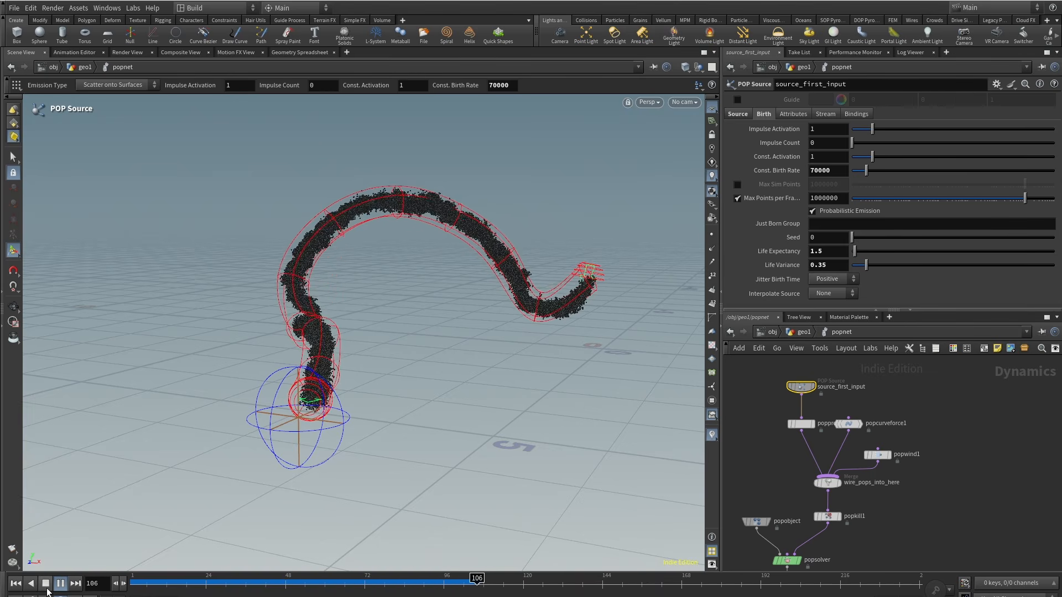
Step: Scrub the timeline and zoom the viewport and network to review the simulation
{"action": "left_click_drag", "start_coordinate": [197, 582], "coordinate": [388, 583]}
{"action": "scroll", "coordinate": [616, 258], "scroll_direction": "up", "scroll_amount": 3}
{"action": "left_click_drag", "start_coordinate": [616, 258], "coordinate": [597, 343], "text": "alt"}
{"action": "left_click_drag", "start_coordinate": [389, 584], "coordinate": [539, 583]}
{"action": "scroll", "coordinate": [437, 354], "scroll_direction": "down", "scroll_amount": 3}
{"action": "left_click_drag", "start_coordinate": [437, 365], "coordinate": [408, 348], "text": "alt"}
{"action": "scroll", "coordinate": [409, 349], "scroll_direction": "down", "scroll_amount": 3}
{"action": "middle_click_drag", "start_coordinate": [939, 513], "coordinate": [961, 470]}
{"action": "scroll", "coordinate": [960, 469], "scroll_direction": "down", "scroll_amount": 3}
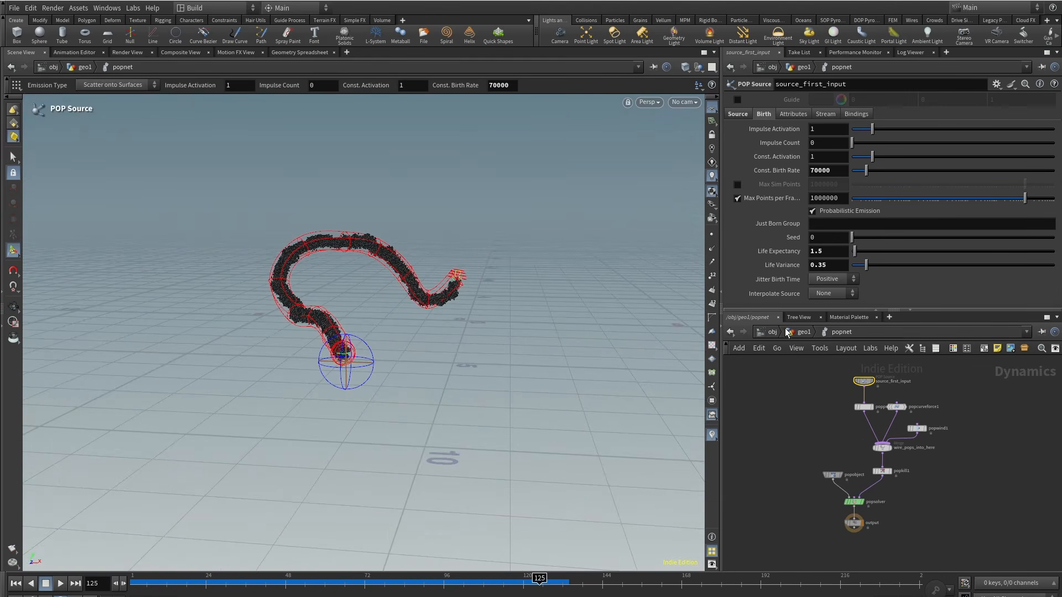
Step: Return to the geo1 level and add a DOP Import Fields node
{"action": "left_click", "coordinate": [798, 333]}
{"action": "key", "text": "Escape"}
{"action": "left_click_drag", "start_coordinate": [393, 297], "coordinate": [410, 280]}
{"action": "scroll", "coordinate": [505, 266], "scroll_direction": "up", "scroll_amount": 3}
{"action": "scroll", "coordinate": [504, 265], "scroll_direction": "up", "scroll_amount": 3}
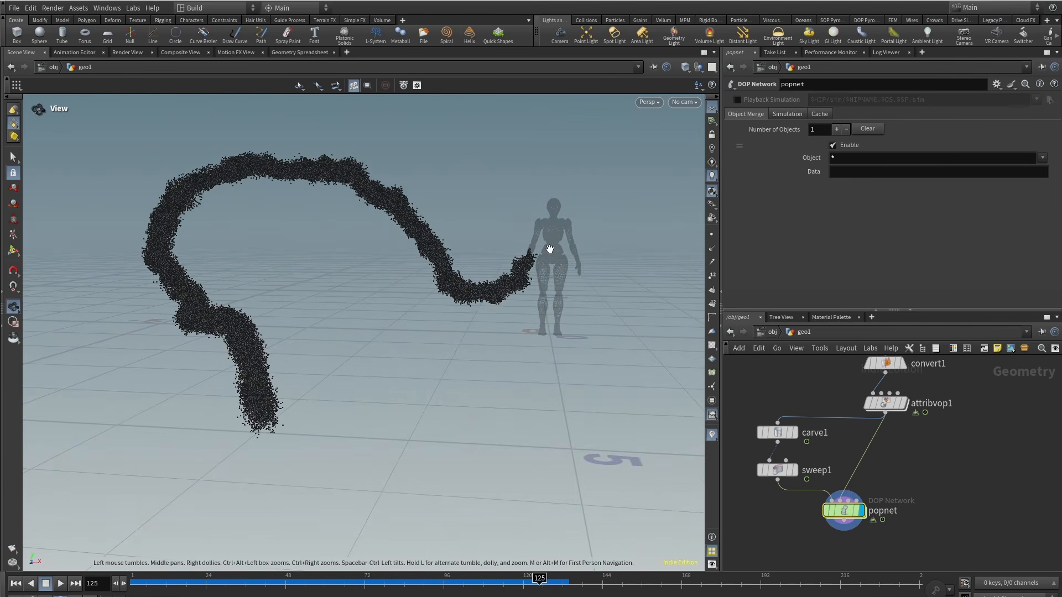
{"action": "scroll", "coordinate": [913, 492], "scroll_direction": "down", "scroll_amount": 2}
{"action": "key", "text": "Tab"}
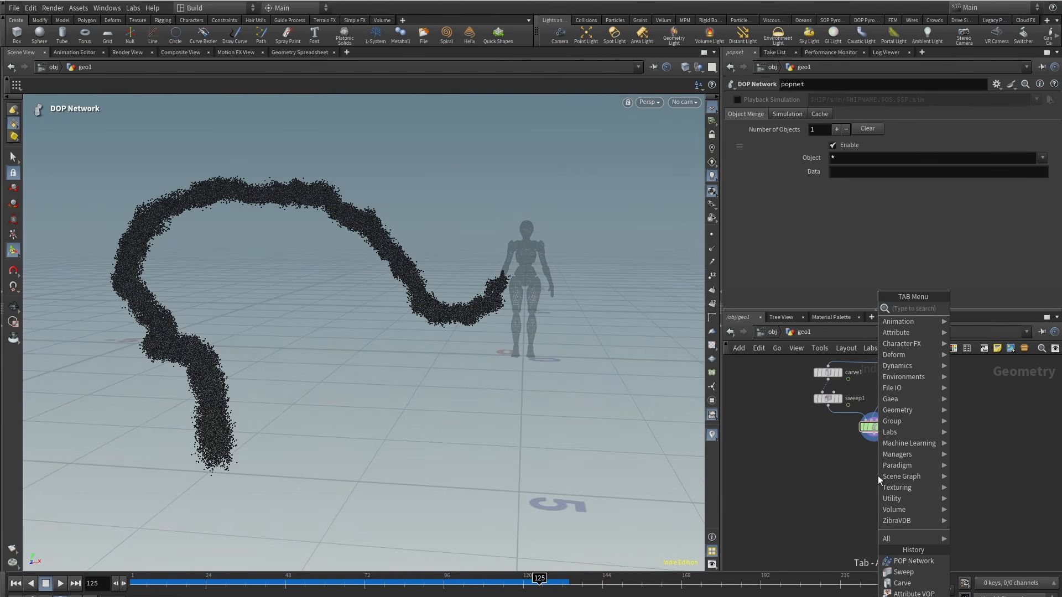
{"action": "type", "text": "dopimpo"}
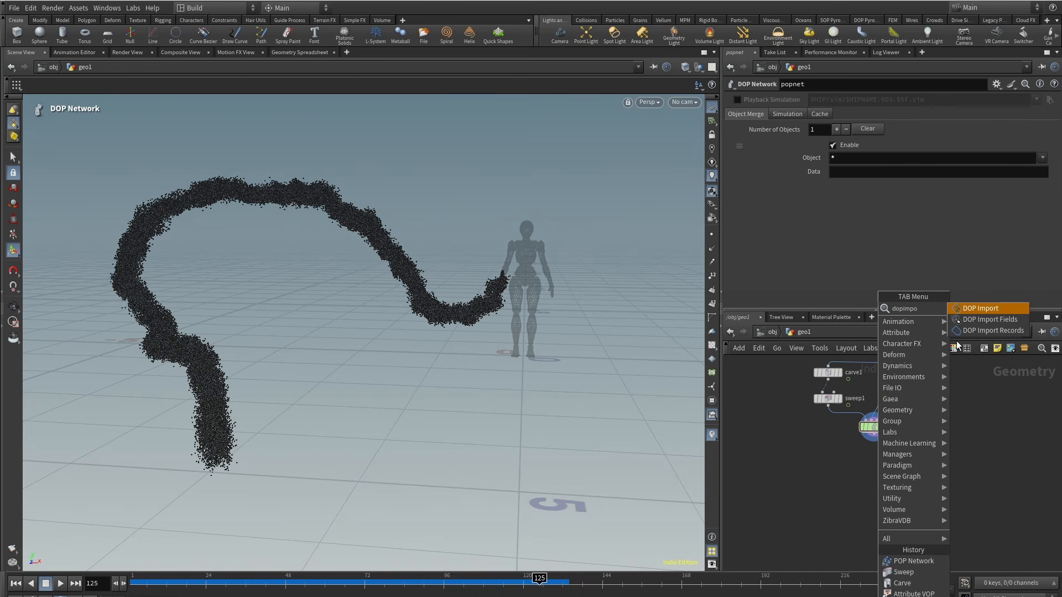
{"action": "left_click", "coordinate": [988, 320]}
{"action": "left_click", "coordinate": [860, 473]}
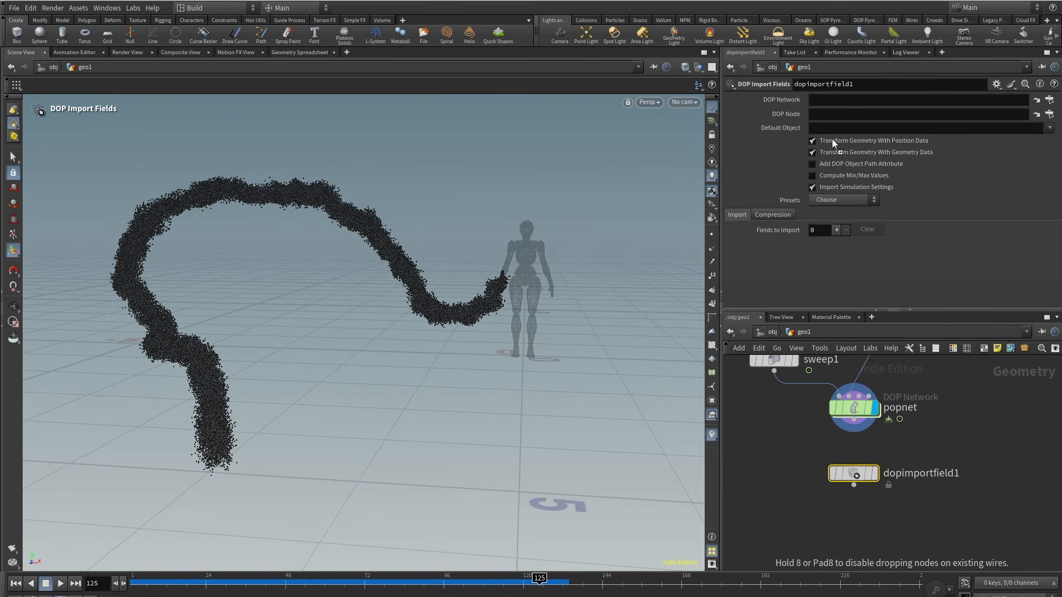
Step: Point the DOP Import Fields node at ../popnet with default object popobject, apply a Geometry field preset, and display it
{"action": "left_click_drag", "start_coordinate": [833, 139], "coordinate": [831, 99]}
{"action": "left_click", "coordinate": [1050, 128]}
{"action": "left_click", "coordinate": [1034, 140]}
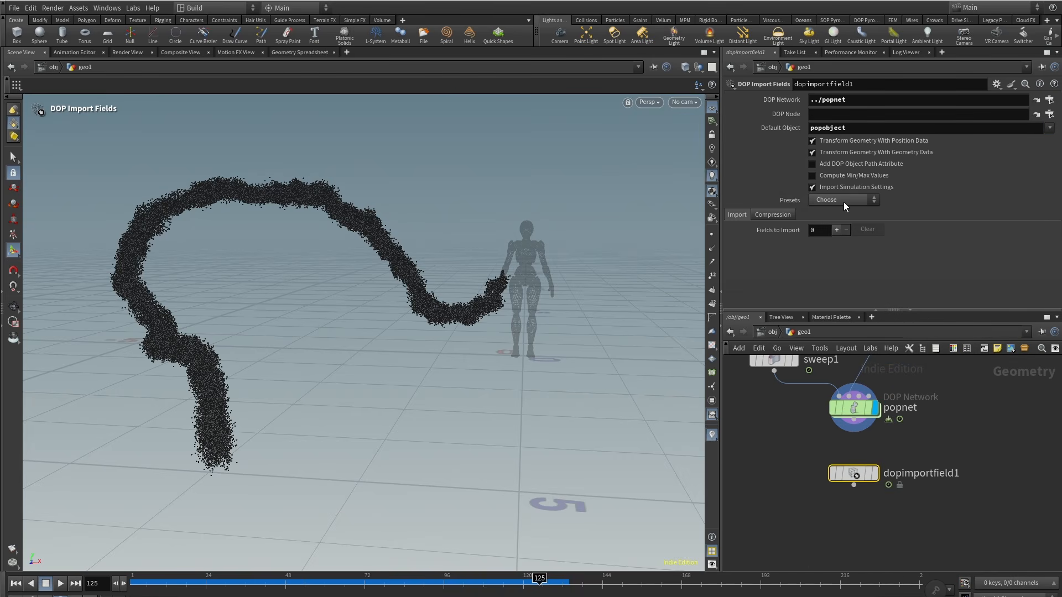
{"action": "left_click", "coordinate": [844, 200]}
{"action": "left_click", "coordinate": [825, 307]}
{"action": "left_click", "coordinate": [856, 477]}
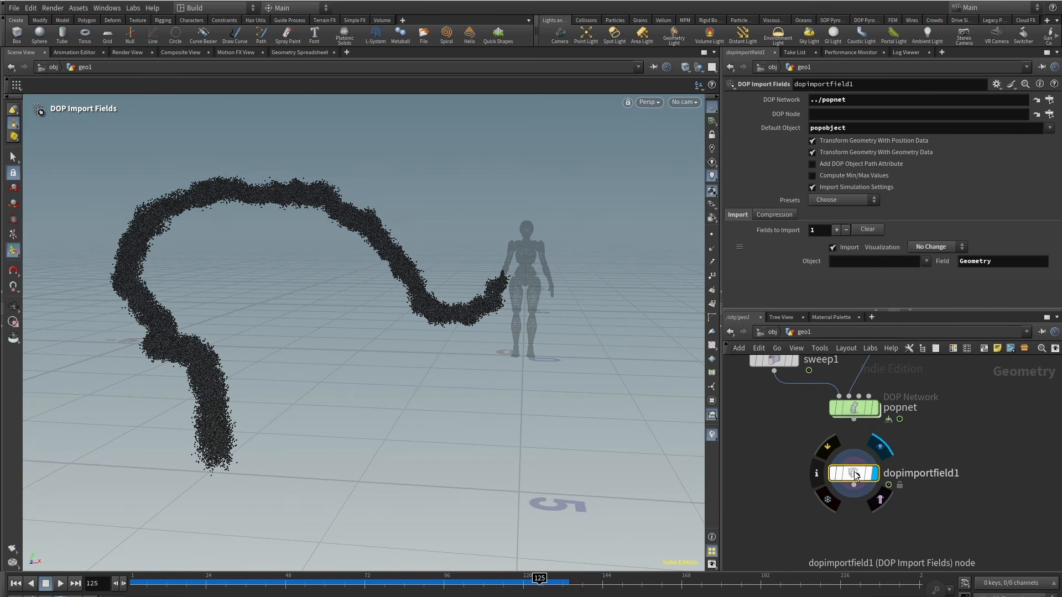
{"action": "left_click_drag", "start_coordinate": [855, 477], "coordinate": [855, 464]}
{"action": "middle_click_drag", "start_coordinate": [778, 530], "coordinate": [752, 498]}
{"action": "scroll", "coordinate": [753, 498], "scroll_direction": "down", "scroll_amount": 2}
{"action": "scroll", "coordinate": [752, 498], "scroll_direction": "down", "scroll_amount": 1}
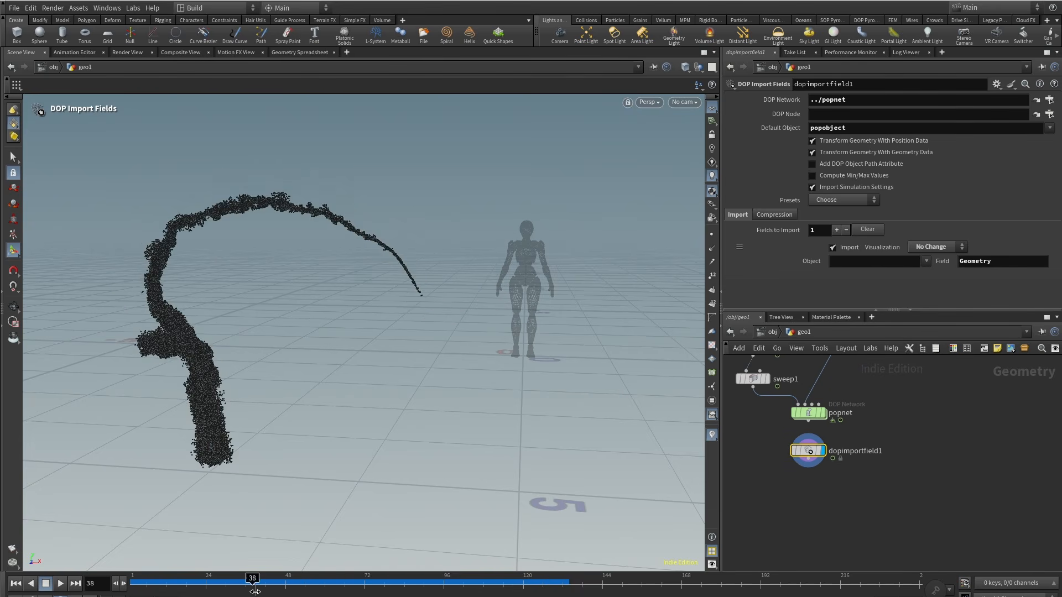
{"action": "key", "text": "Tab"}
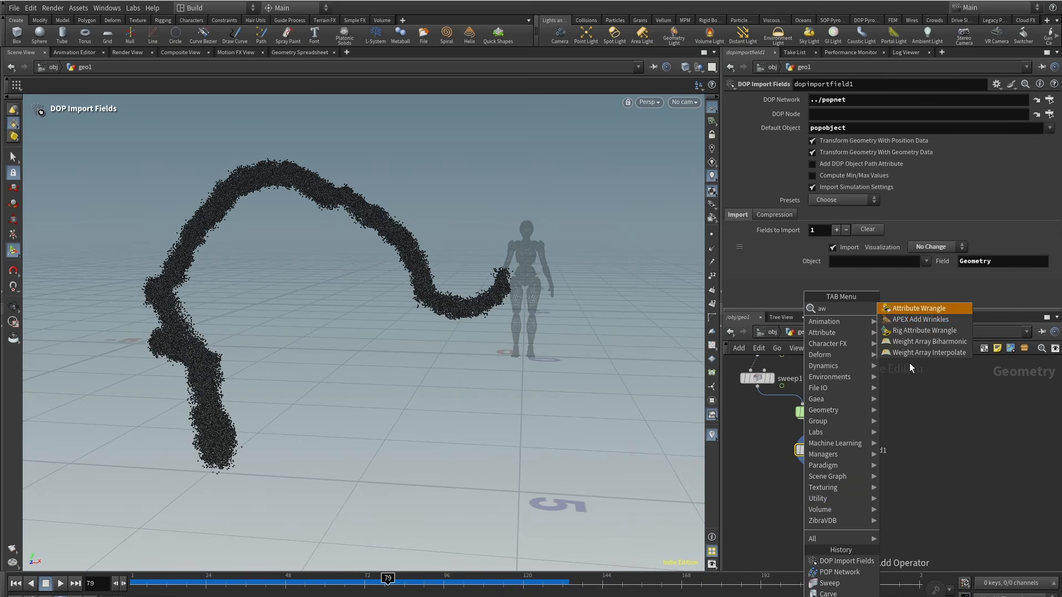
{"action": "left_click", "coordinate": [937, 312]}
{"action": "left_click", "coordinate": [808, 497]}
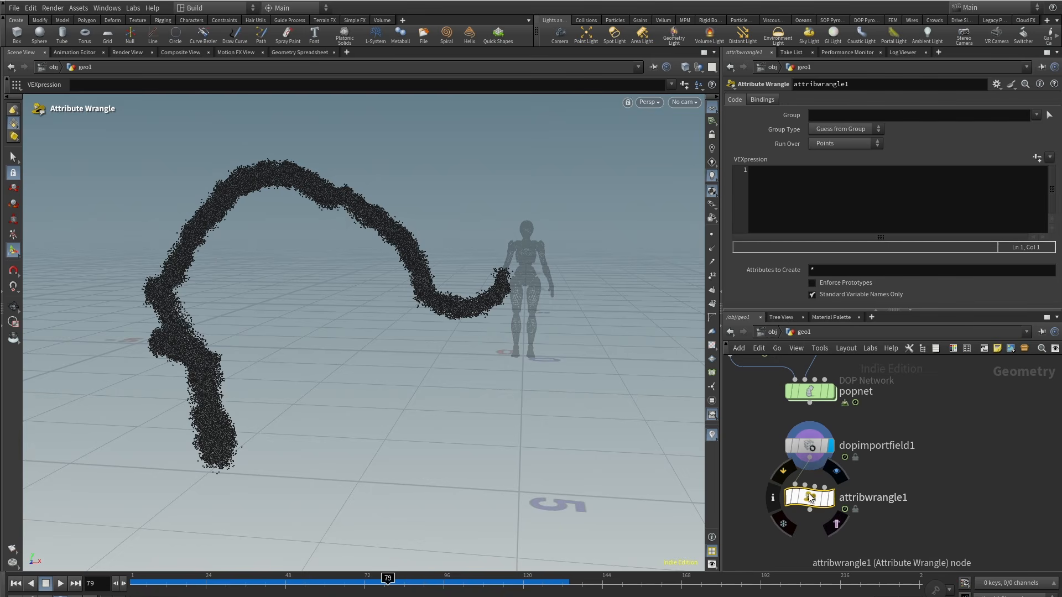
{"action": "left_click", "coordinate": [798, 227]}
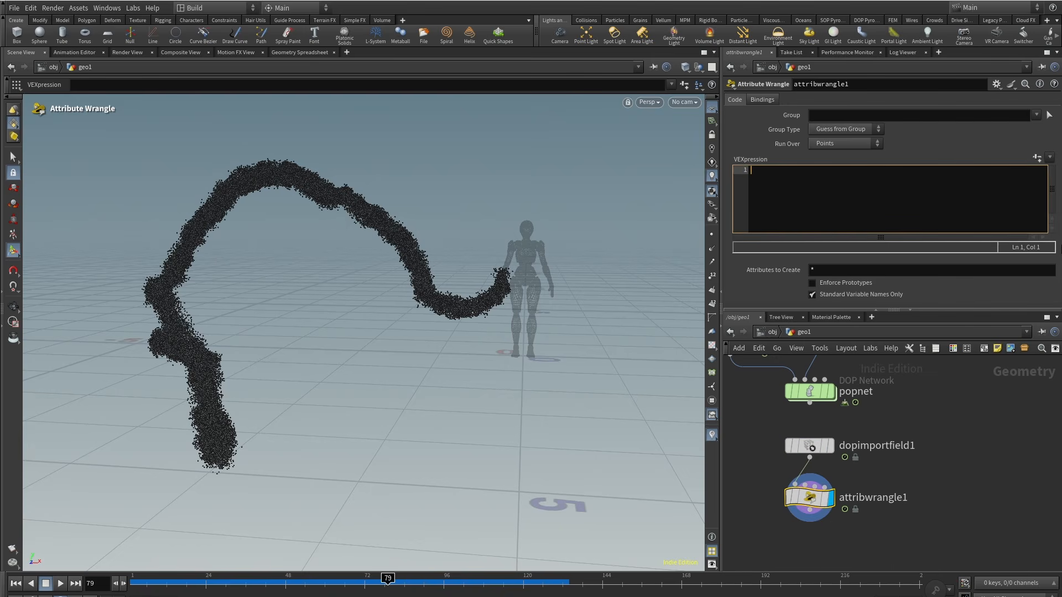
{"action": "type", "text": "float"}
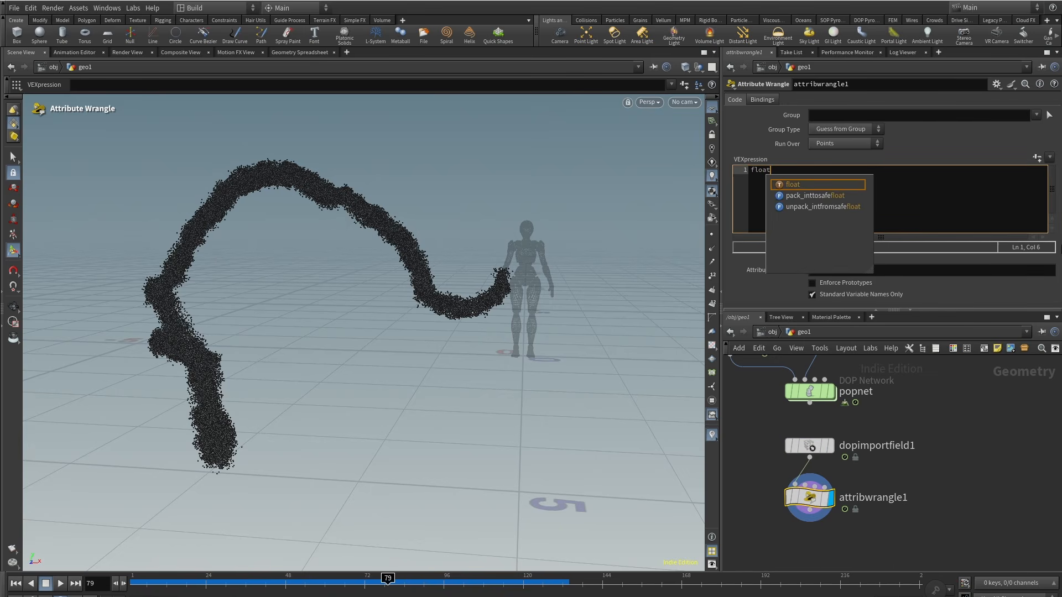
{"action": "type", "text": " nage = @age / @life;"}
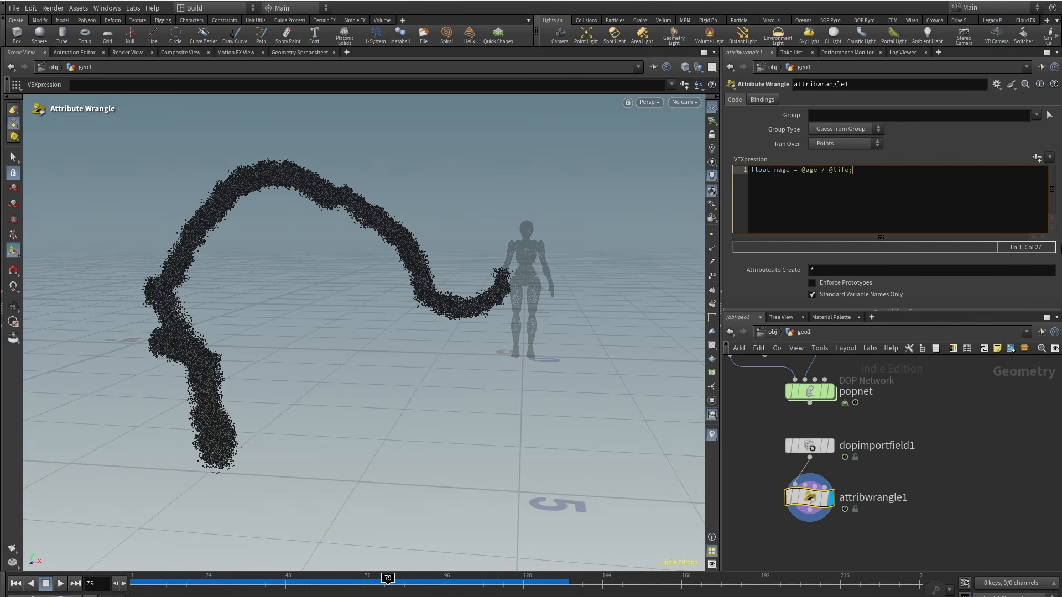
{"action": "key", "text": "Return"}
{"action": "key", "text": "Return"}
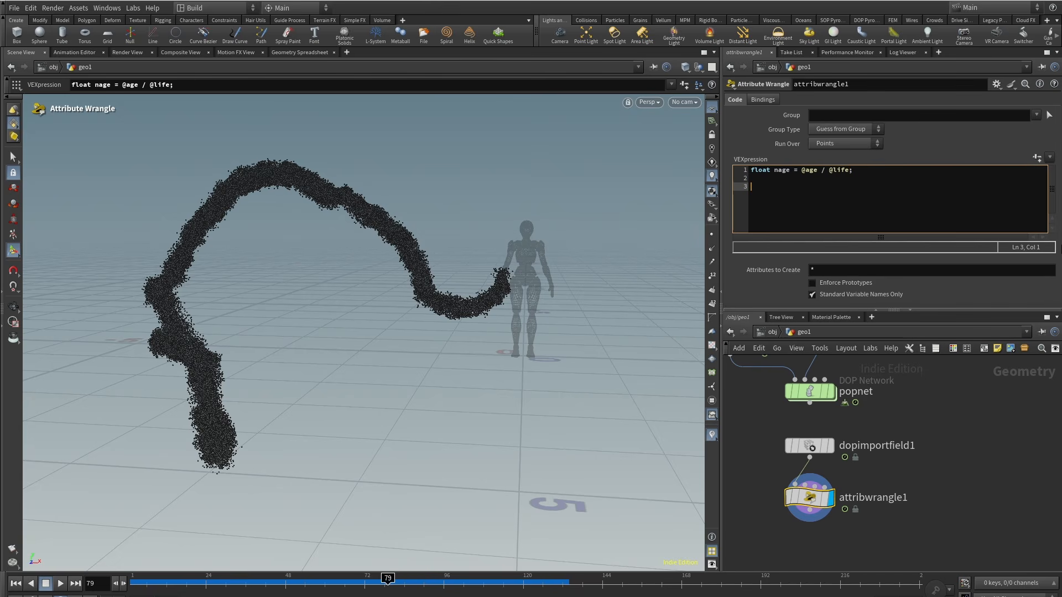
{"action": "type", "text": "@density = chramp(\"density\",nage);"}
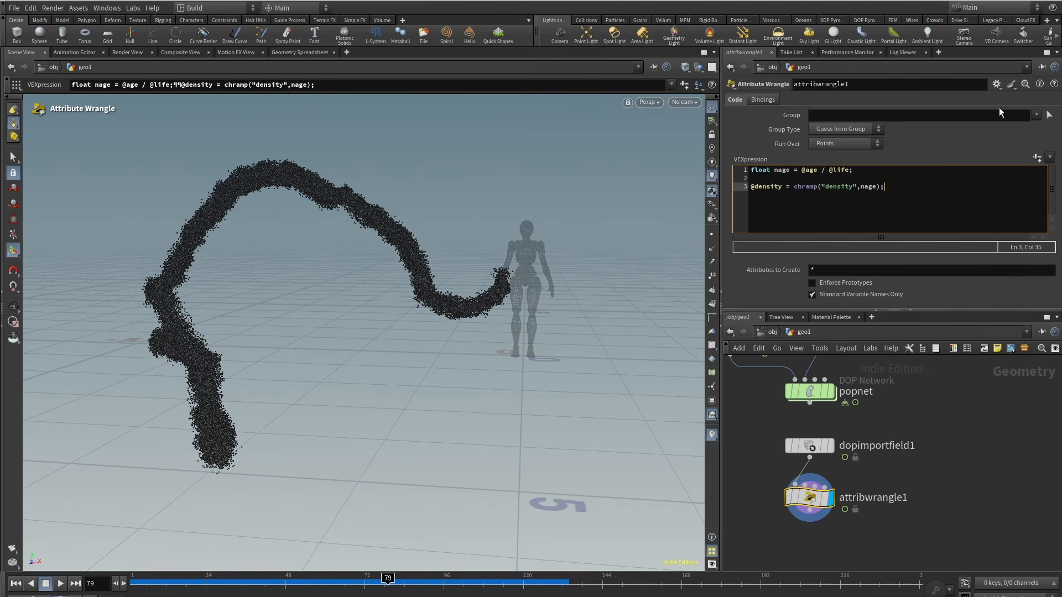
Step: Create the wrangle's density ramp parameter and set its end points' interpolation to B-Spline
{"action": "left_click", "coordinate": [1037, 158]}
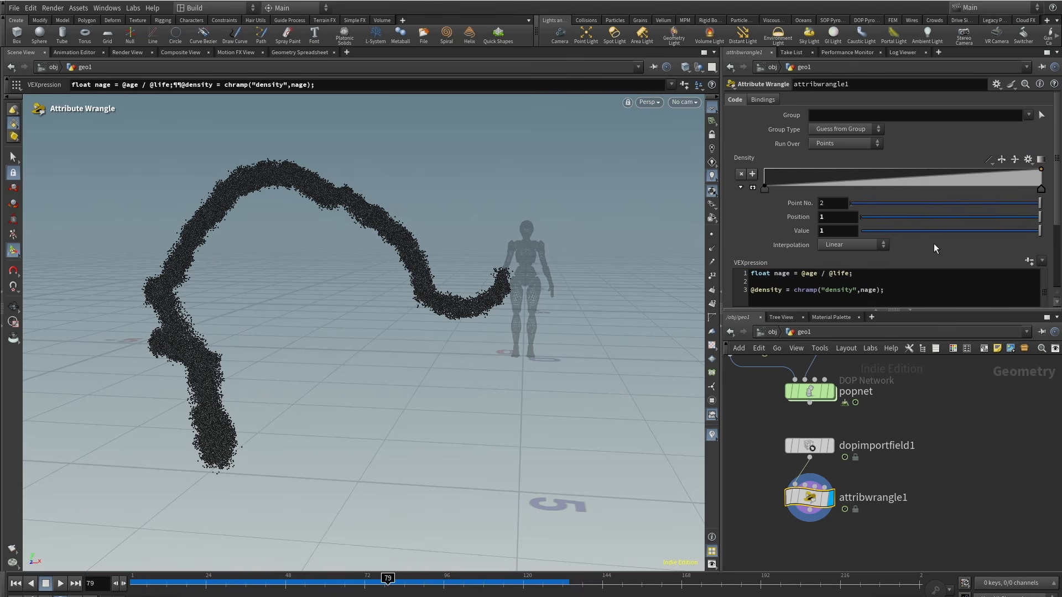
{"action": "scroll", "coordinate": [921, 244], "scroll_direction": "up", "scroll_amount": 3}
{"action": "right_click", "coordinate": [766, 187]}
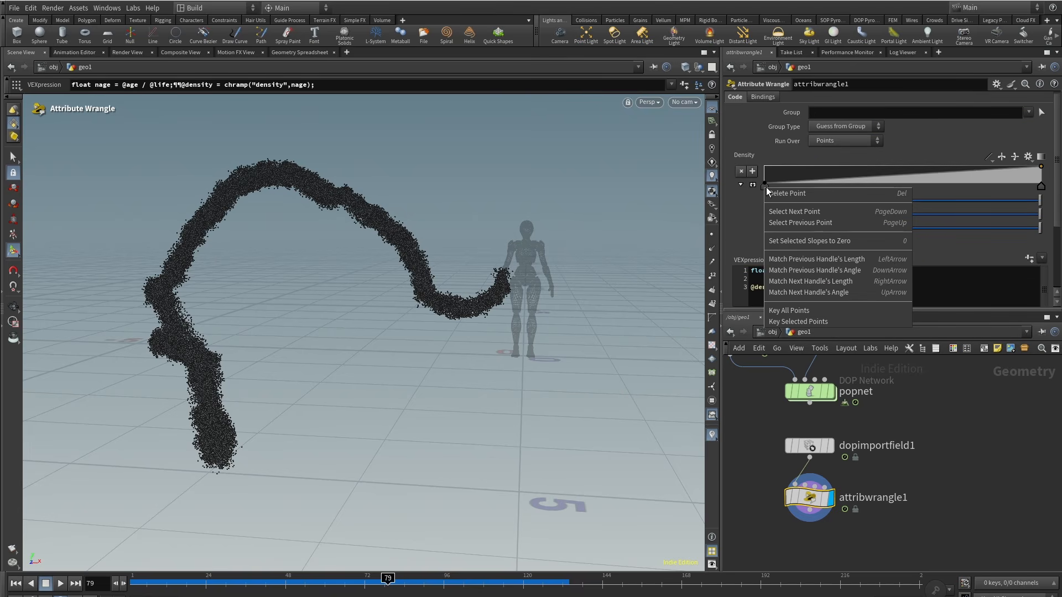
{"action": "left_click", "coordinate": [742, 214]}
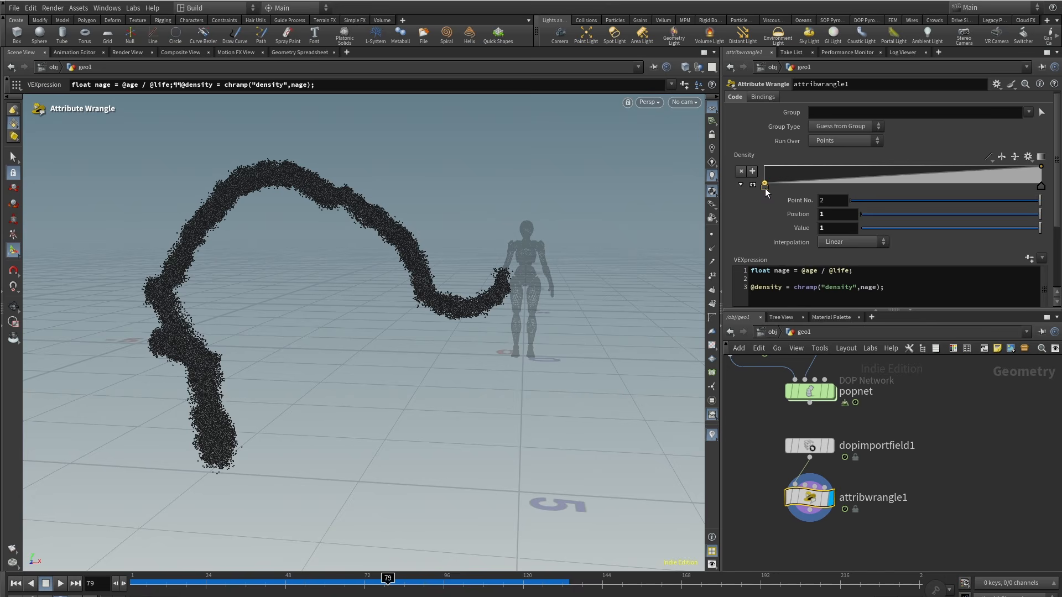
{"action": "left_click", "coordinate": [846, 242]}
{"action": "left_click", "coordinate": [852, 283]}
{"action": "left_click", "coordinate": [1041, 186]}
{"action": "left_click", "coordinate": [846, 241]}
{"action": "left_click", "coordinate": [847, 308]}
Step: Shape the density ramp to rise from 0 to a plateau at 1 and fall back near the end
{"action": "left_click_drag", "start_coordinate": [811, 180], "coordinate": [817, 166]}
{"action": "left_click_drag", "start_coordinate": [794, 176], "coordinate": [825, 166]}
{"action": "left_click_drag", "start_coordinate": [953, 171], "coordinate": [1041, 183]}
{"action": "left_click_drag", "start_coordinate": [953, 167], "coordinate": [1024, 181]}
{"action": "left_click_drag", "start_coordinate": [1010, 186], "coordinate": [996, 185]}
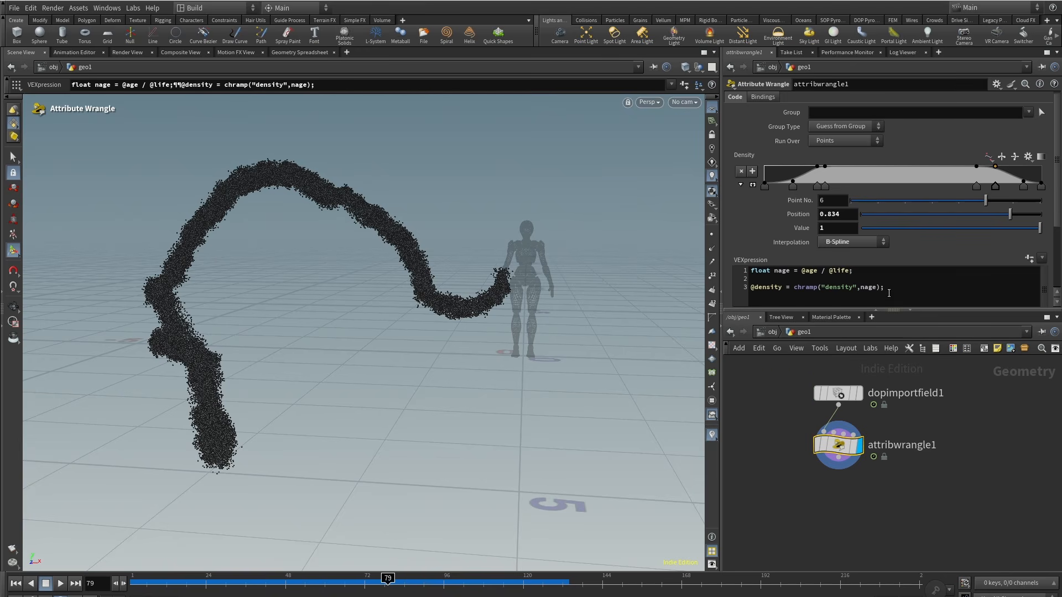
{"action": "scroll", "coordinate": [981, 237], "scroll_direction": "down", "scroll_amount": 1}
{"action": "left_click", "coordinate": [981, 237]}
{"action": "key", "text": "Return"}
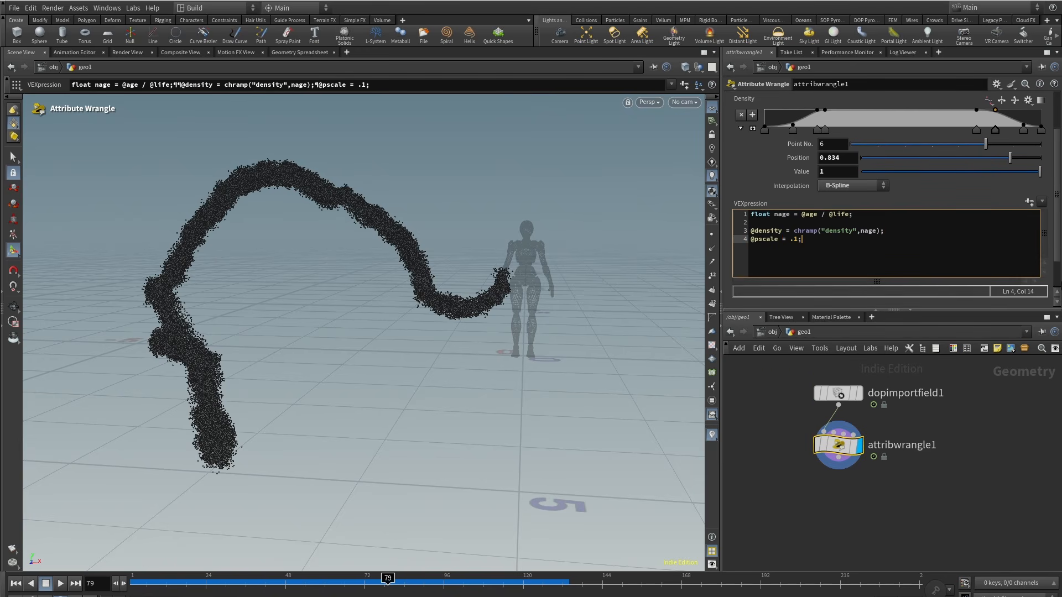
{"action": "scroll", "coordinate": [817, 473], "scroll_direction": "down", "scroll_amount": 2}
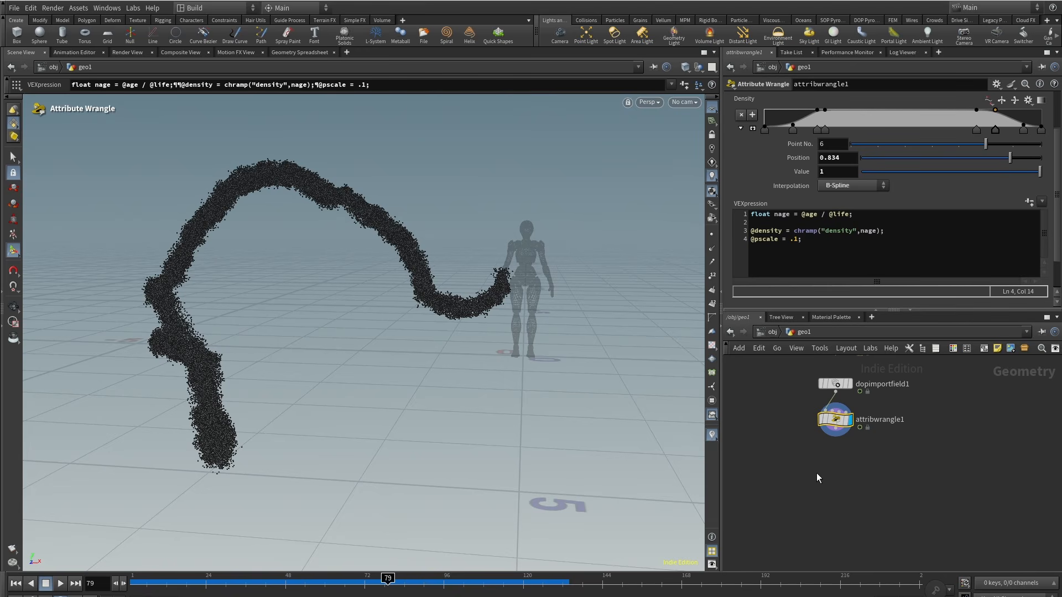
Step: Add a Volume Rasterize Attributes node below the wrangle, display it, and rasterize the density attribute
{"action": "key", "text": "Tab"}
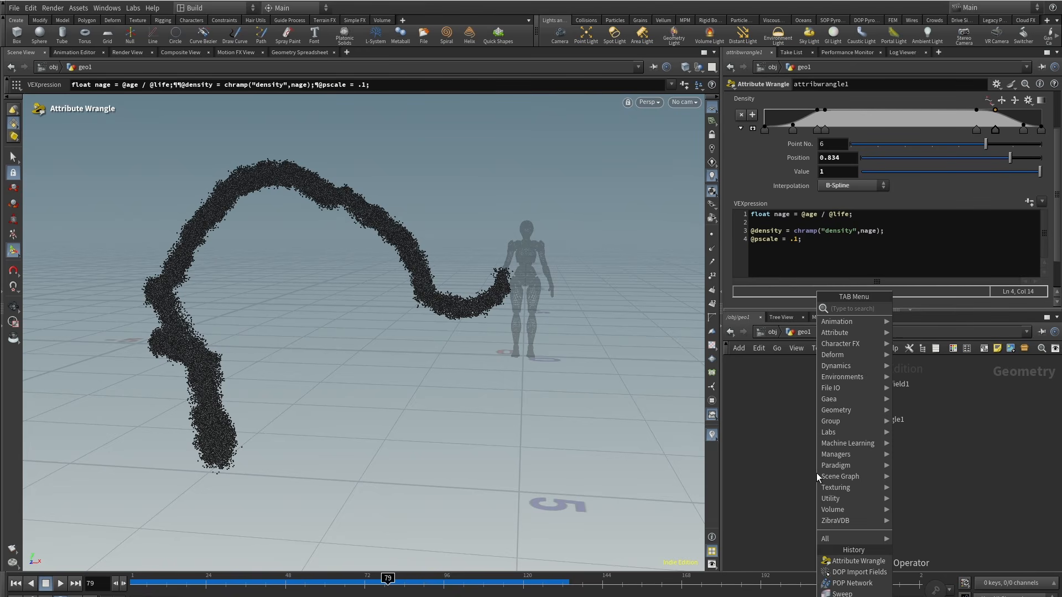
{"action": "type", "text": "rasteratt"}
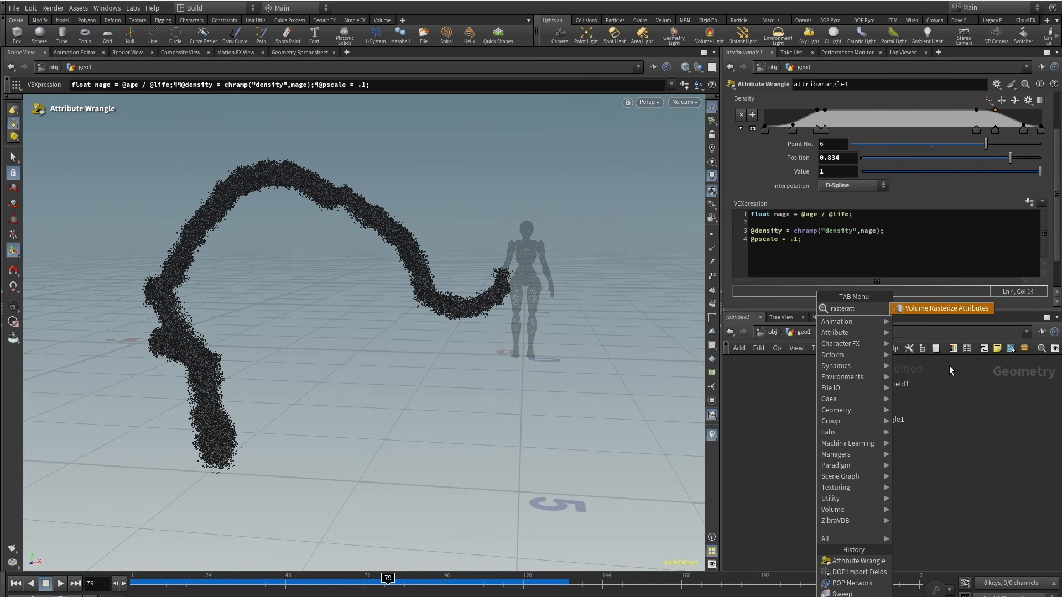
{"action": "left_click", "coordinate": [961, 308]}
{"action": "left_click", "coordinate": [850, 469]}
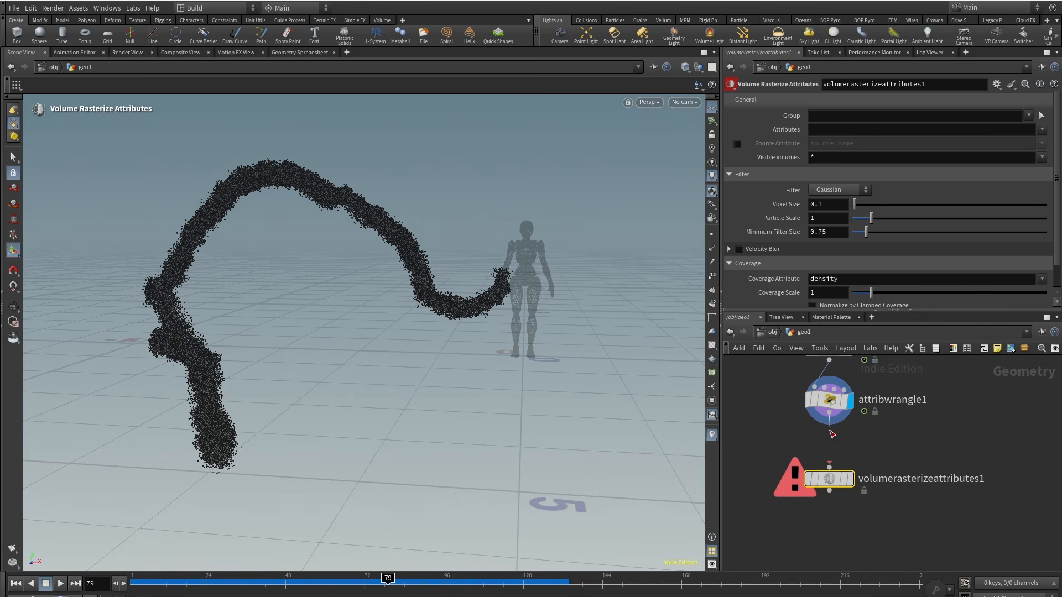
{"action": "left_click", "coordinate": [851, 475]}
{"action": "left_click", "coordinate": [1043, 131]}
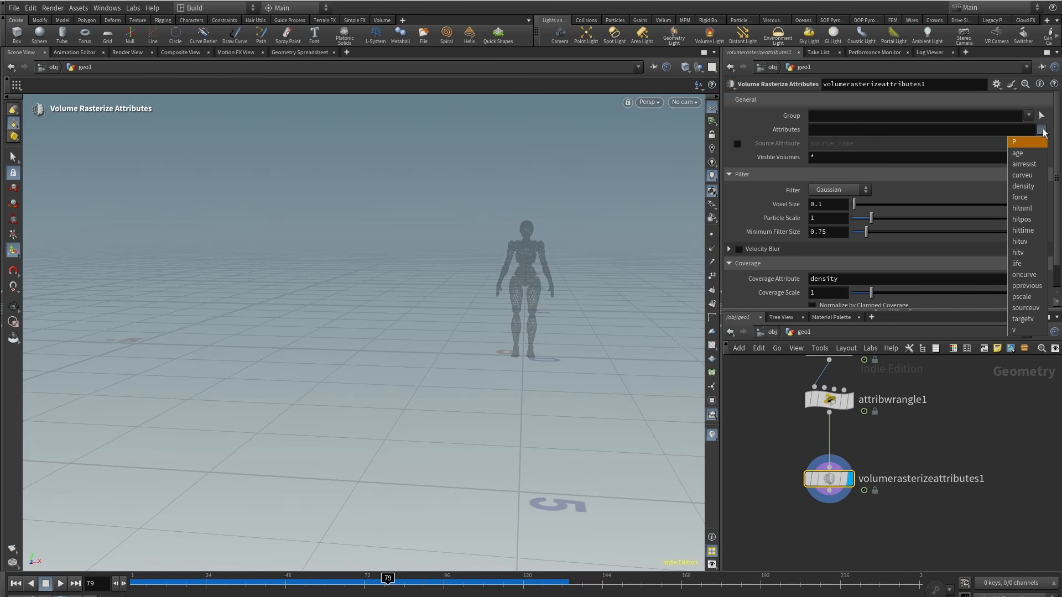
{"action": "left_click", "coordinate": [1024, 187]}
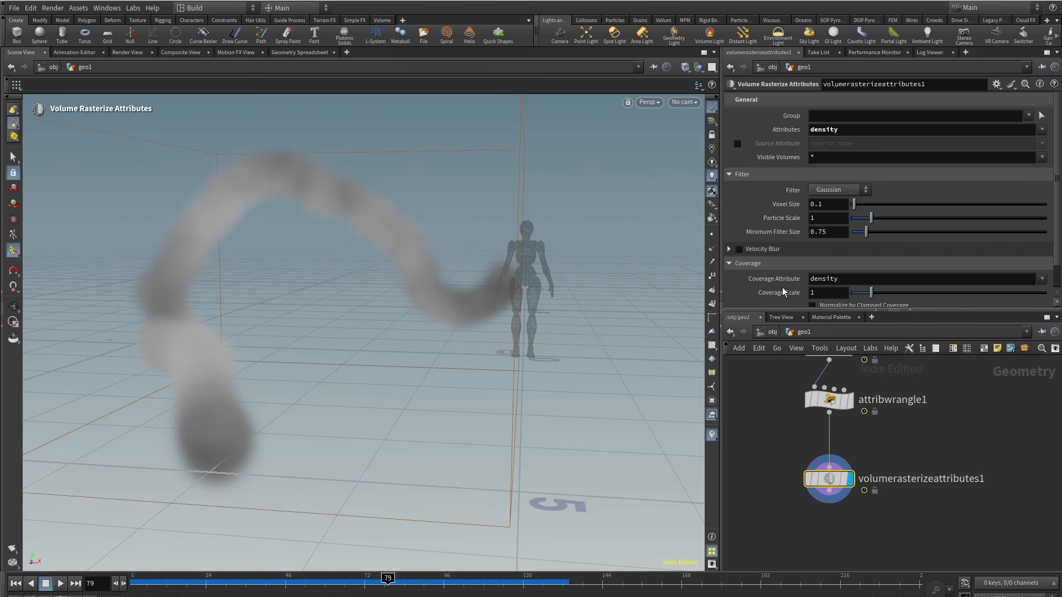
Step: Set the rasterizer's Coverage Attribute to pscale
{"action": "left_click", "coordinate": [1042, 280]}
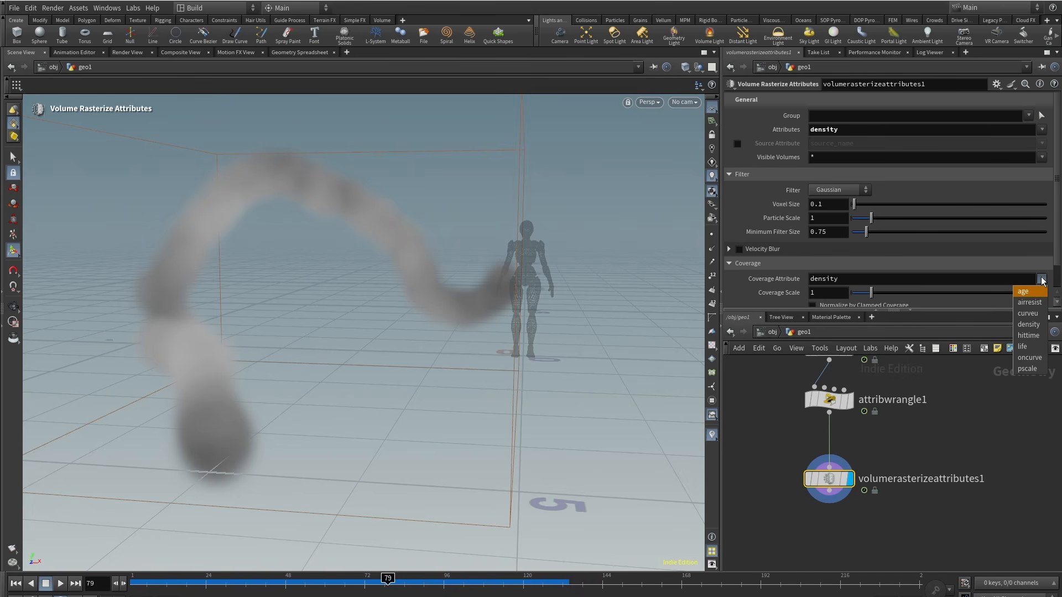
{"action": "left_click", "coordinate": [1028, 369]}
{"action": "key", "text": "Escape"}
{"action": "left_click_drag", "start_coordinate": [433, 190], "coordinate": [417, 254]}
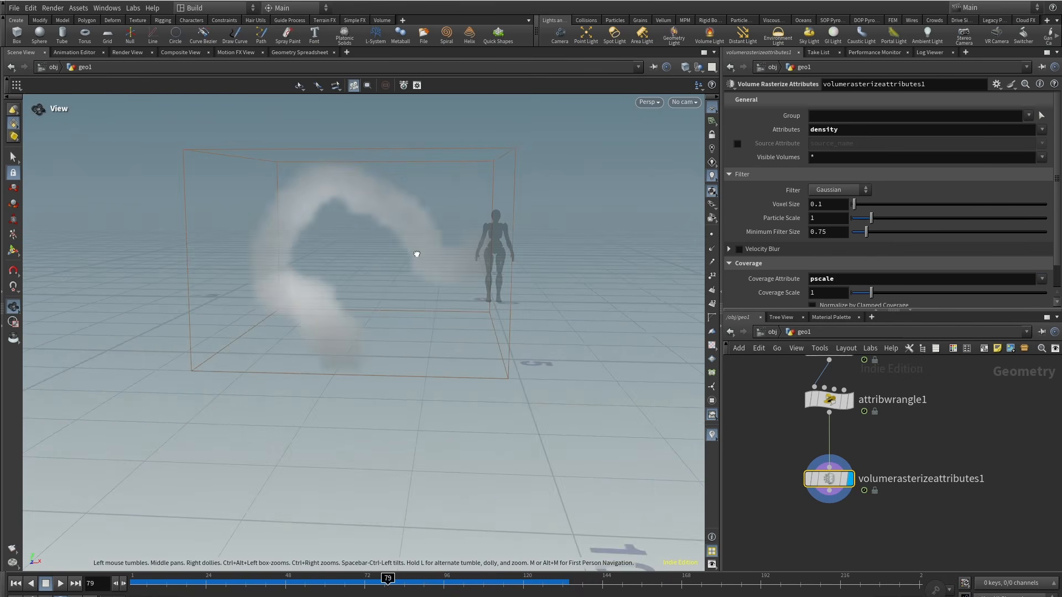
{"action": "left_click", "coordinate": [830, 400]}
{"action": "left_click", "coordinate": [795, 244]}
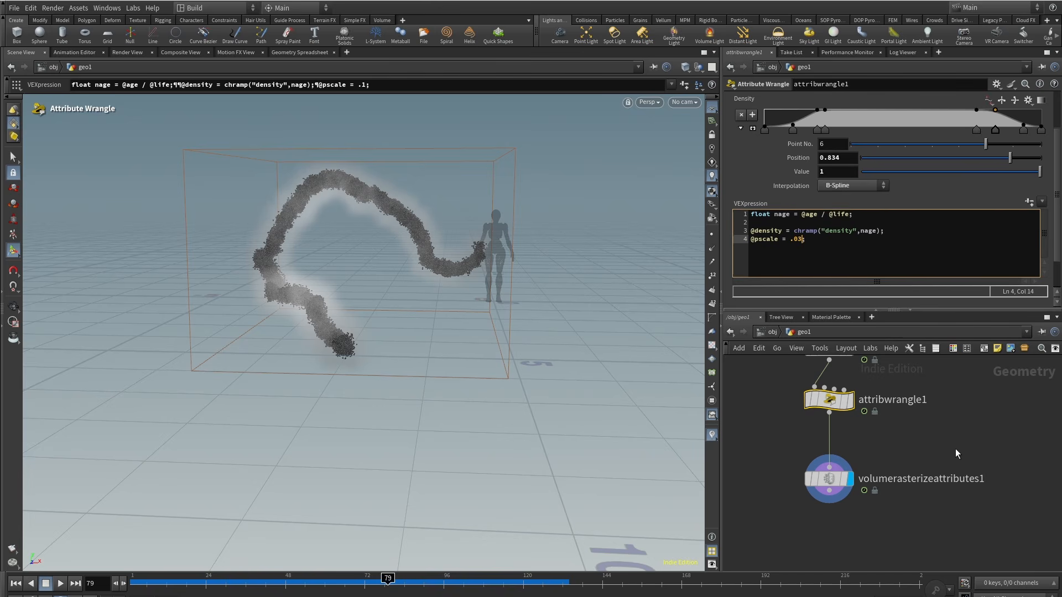
{"action": "left_click", "coordinate": [829, 479]}
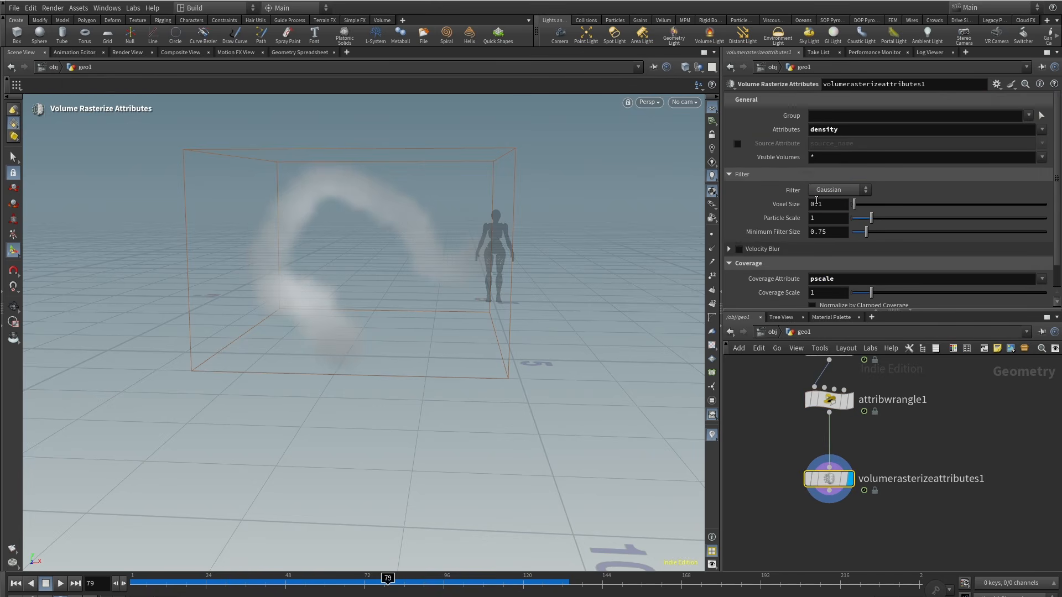
Step: Set the rasterizer's Voxel Size to 0.01
{"action": "type", "text": "0"}
{"action": "key", "text": "Return"}
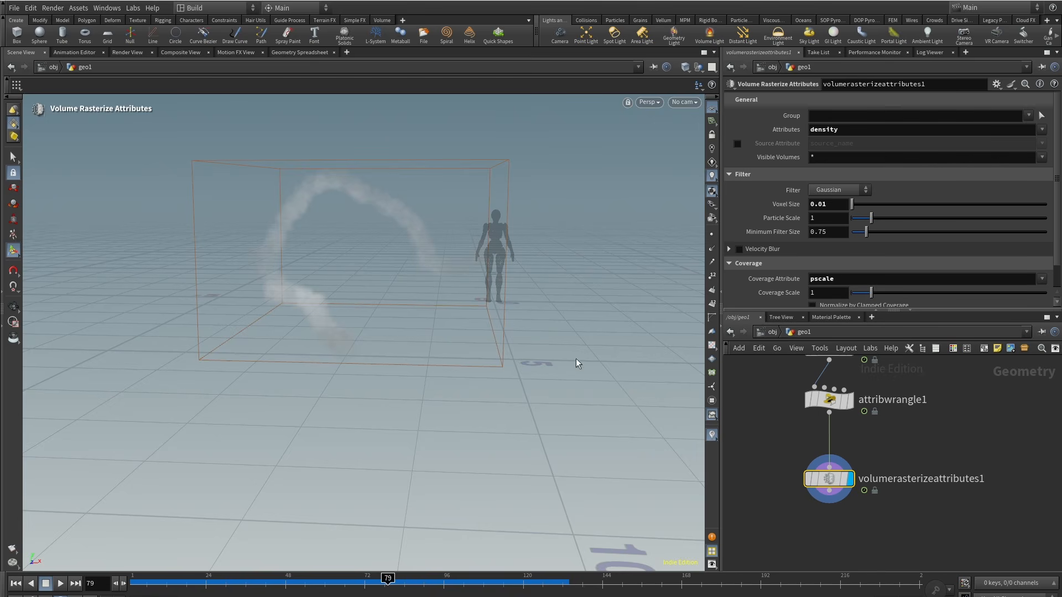
{"action": "right_click_drag", "start_coordinate": [437, 211], "coordinate": [450, 177], "text": "alt"}
{"action": "left_click_drag", "start_coordinate": [450, 177], "coordinate": [428, 187], "text": "alt"}
Step: Toggle the display between the wrangle and the rasterized volume to compare particles and volume
{"action": "left_click", "coordinate": [856, 382]}
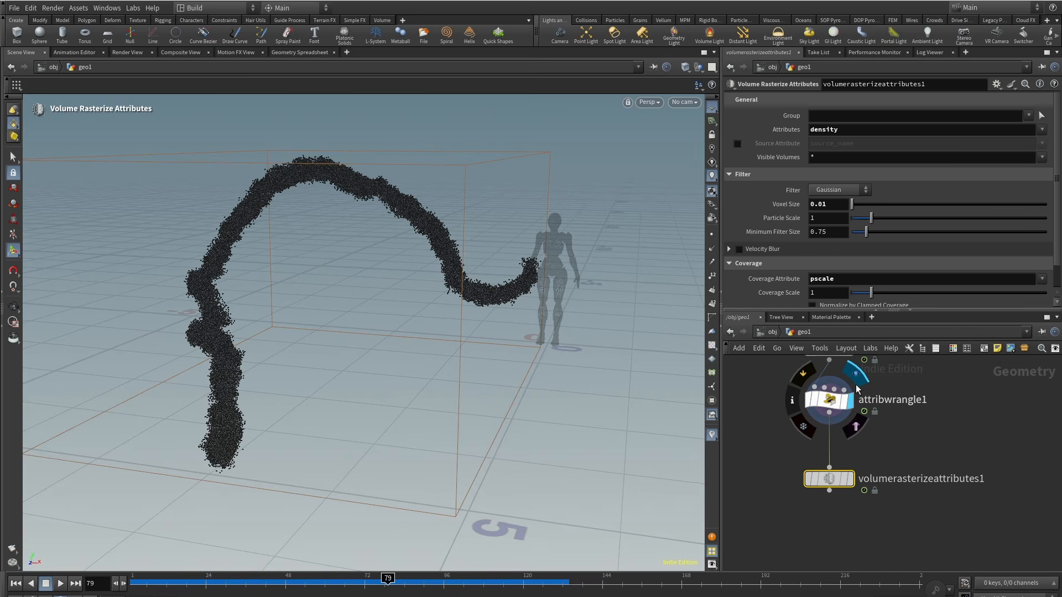
{"action": "left_click", "coordinate": [857, 455]}
{"action": "left_click_drag", "start_coordinate": [407, 310], "coordinate": [458, 272], "text": "alt"}
{"action": "scroll", "coordinate": [781, 398], "scroll_direction": "up", "scroll_amount": 2}
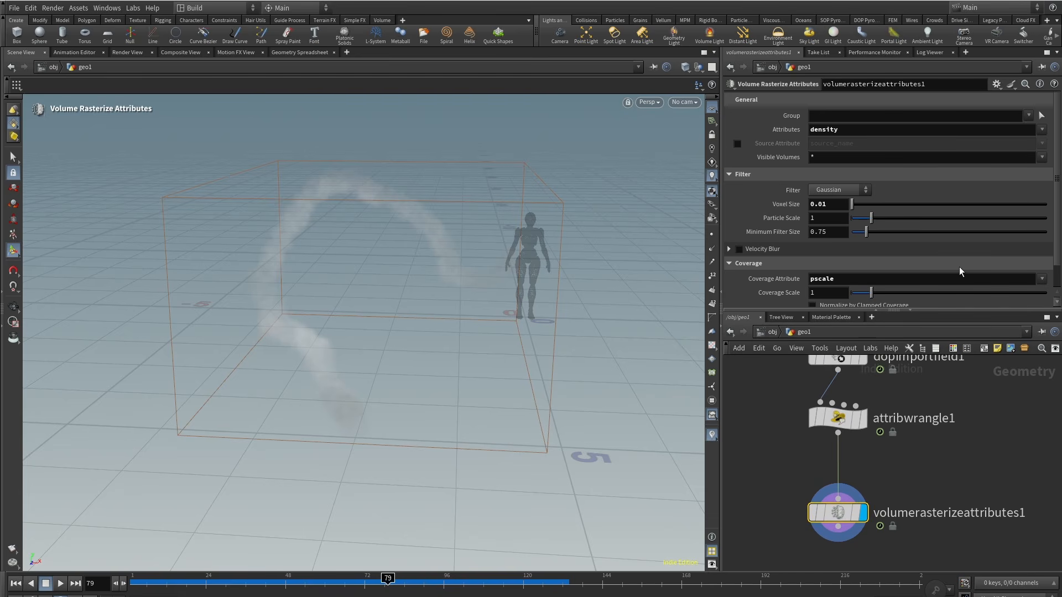
{"action": "scroll", "coordinate": [969, 253], "scroll_direction": "down", "scroll_amount": 1}
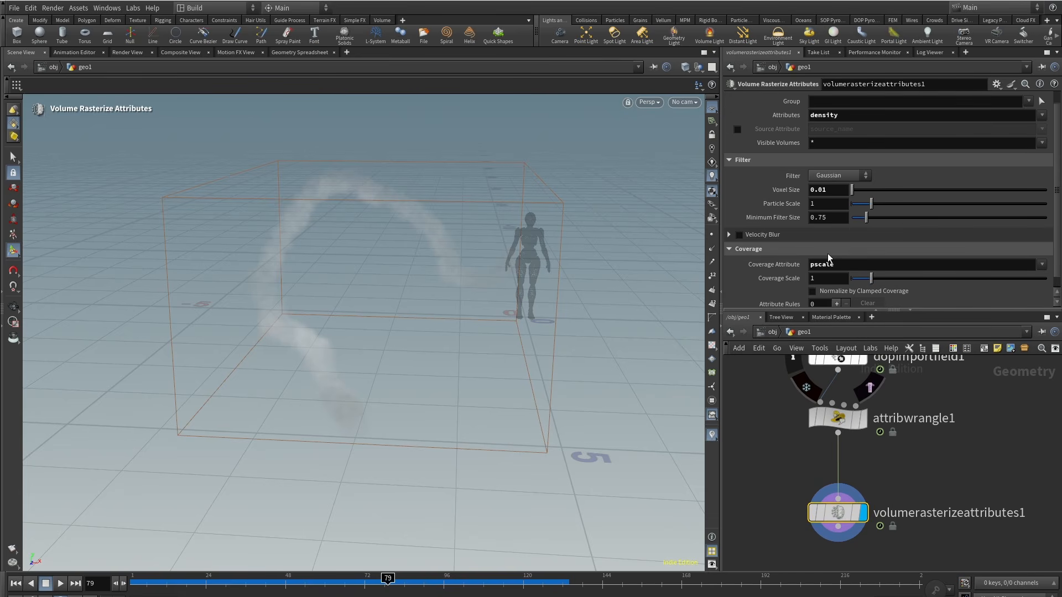
Step: Enable Velocity Blur on the rasterizer and set its Shutter to 1
{"action": "left_click", "coordinate": [740, 236]}
{"action": "left_click", "coordinate": [730, 235]}
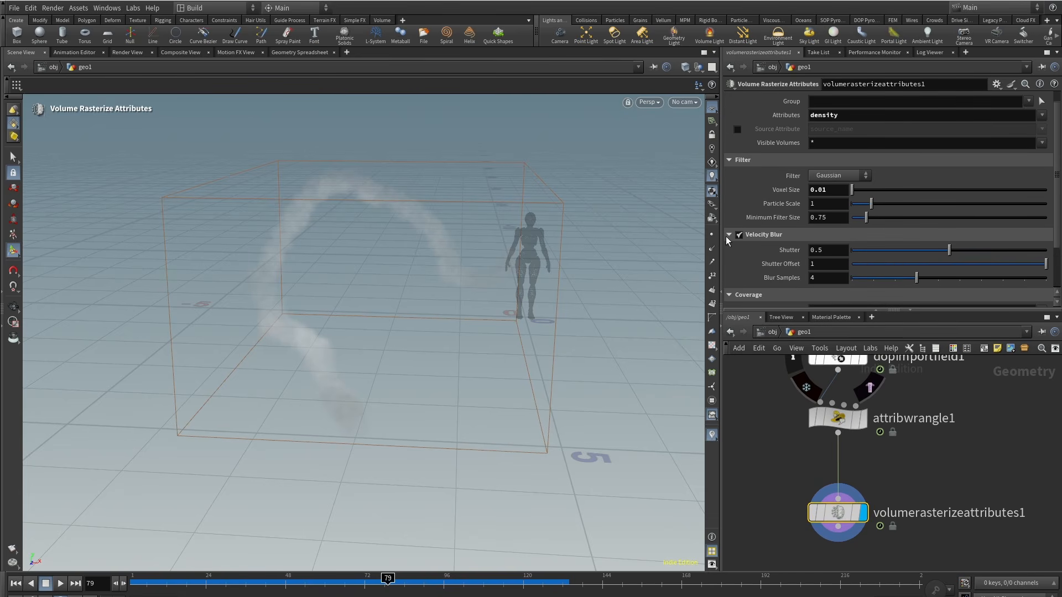
{"action": "double_click", "coordinate": [835, 251]}
{"action": "type", "text": "1"}
{"action": "left_click", "coordinate": [761, 439]}
{"action": "scroll", "coordinate": [372, 168], "scroll_direction": "up", "scroll_amount": 5}
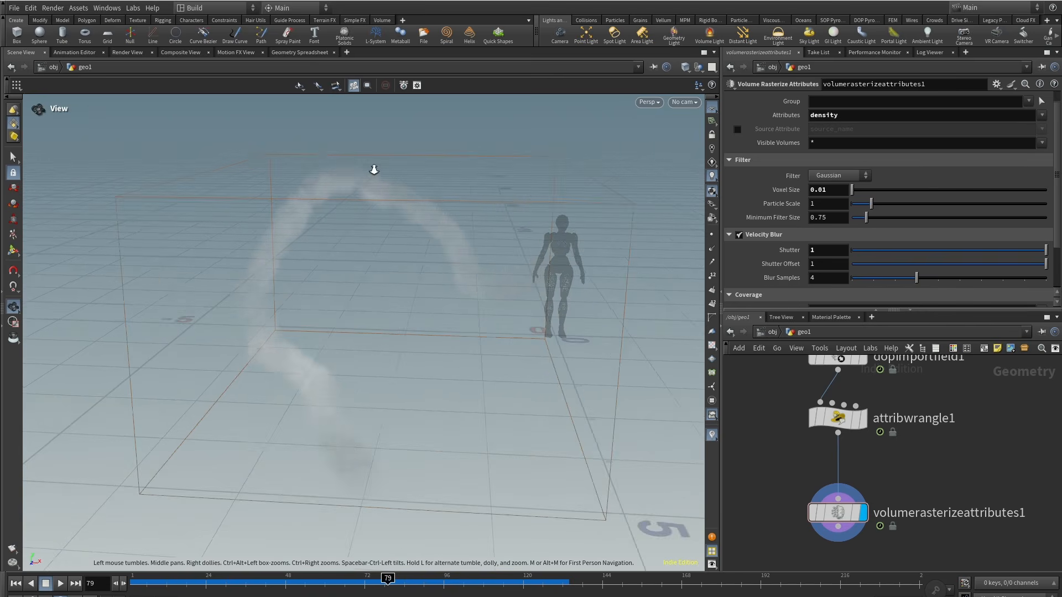
Step: Toggle Velocity Blur off and back on while orbiting the view to compare the rasterized volume
{"action": "middle_click_drag", "start_coordinate": [372, 168], "coordinate": [455, 188], "text": "alt"}
{"action": "left_click_drag", "start_coordinate": [455, 187], "coordinate": [393, 176], "text": "alt"}
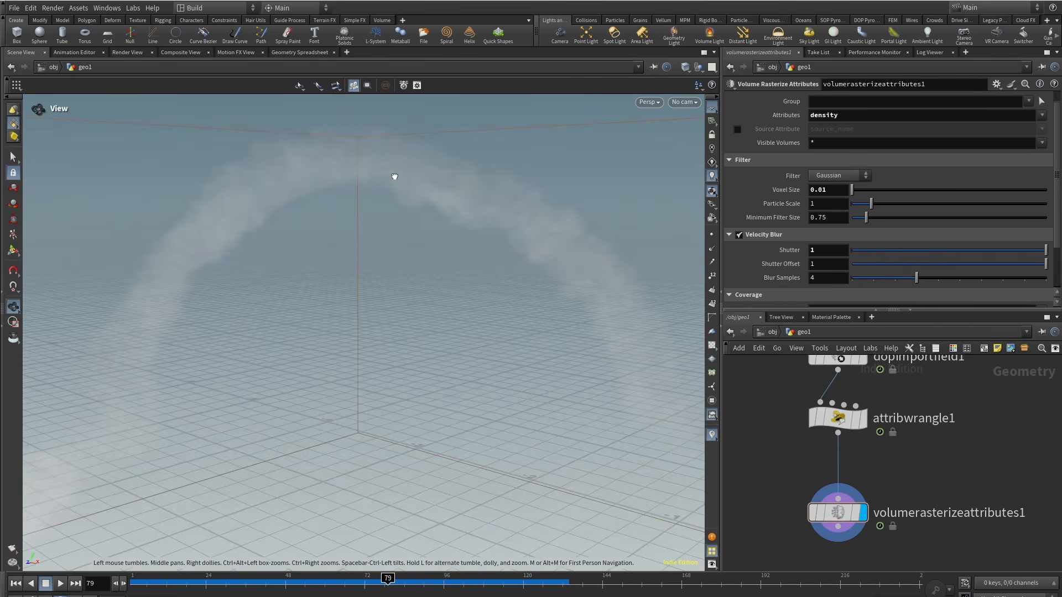
{"action": "left_click", "coordinate": [739, 236]}
{"action": "left_click", "coordinate": [739, 235]}
{"action": "right_click_drag", "start_coordinate": [493, 200], "coordinate": [410, 308], "text": "alt"}
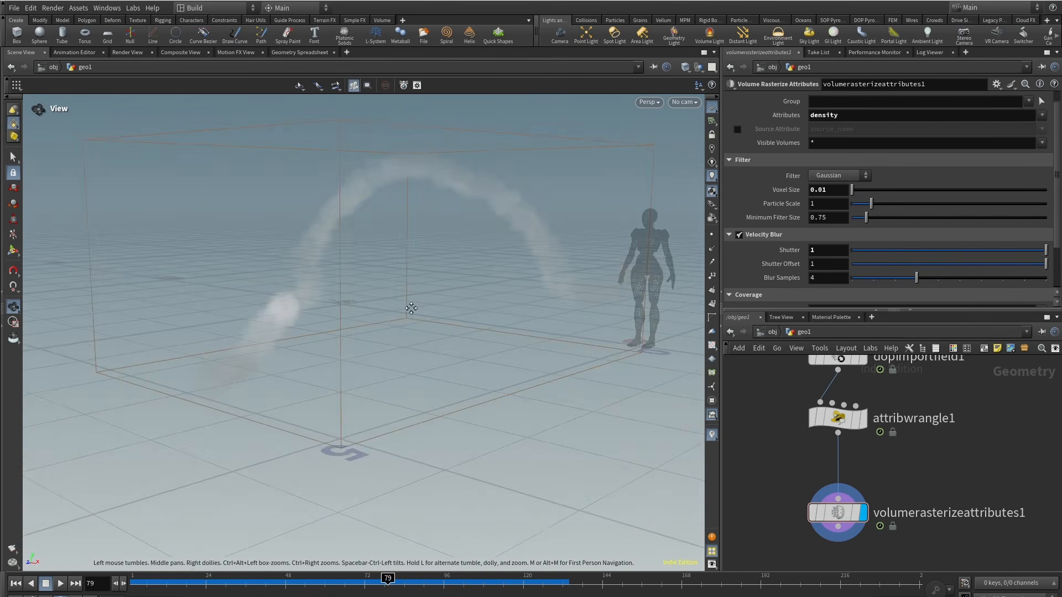
{"action": "left_click_drag", "start_coordinate": [410, 308], "coordinate": [449, 317], "text": "alt"}
Step: Set the rasterizer's Blur Samples to 8
{"action": "left_click_drag", "start_coordinate": [819, 281], "coordinate": [798, 283]}
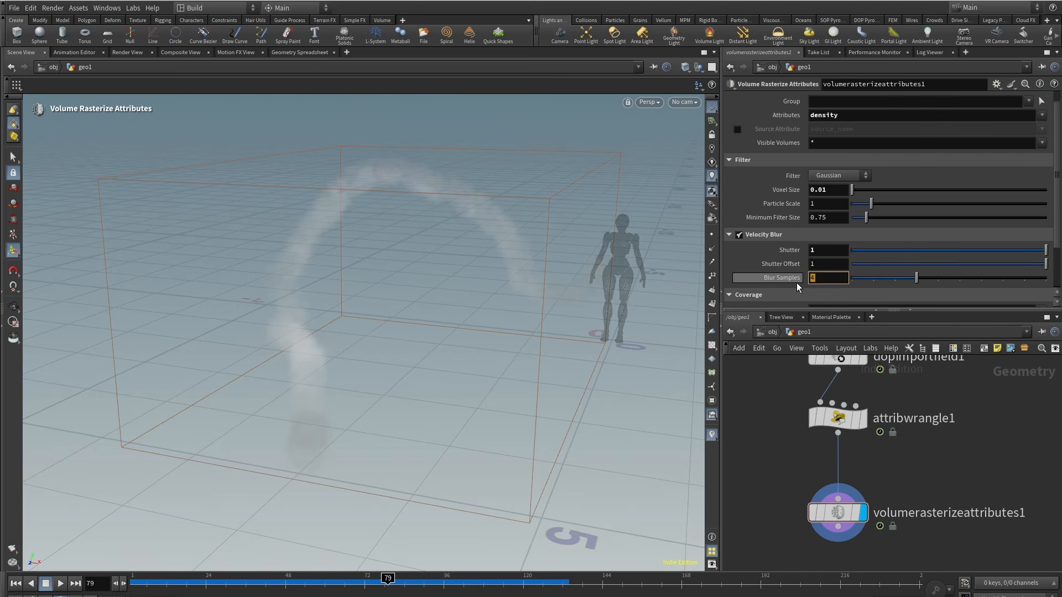
{"action": "type", "text": "8"}
{"action": "key", "text": "Return"}
Step: Select the attribute wrangle and reshape its Density ramp, moving points and deleting two of them
{"action": "right_click_drag", "start_coordinate": [464, 310], "coordinate": [390, 249], "text": "alt"}
{"action": "mouse_move", "coordinate": [390, 249]}
{"action": "left_mouse_down", "text": "alt"}
{"action": "mouse_move", "coordinate": [441, 227]}
{"action": "mouse_move", "coordinate": [405, 253]}
{"action": "left_mouse_up", "text": "alt"}
{"action": "left_click", "coordinate": [838, 419]}
{"action": "left_click_drag", "start_coordinate": [793, 131], "coordinate": [779, 131]}
{"action": "left_click_drag", "start_coordinate": [817, 131], "coordinate": [800, 131]}
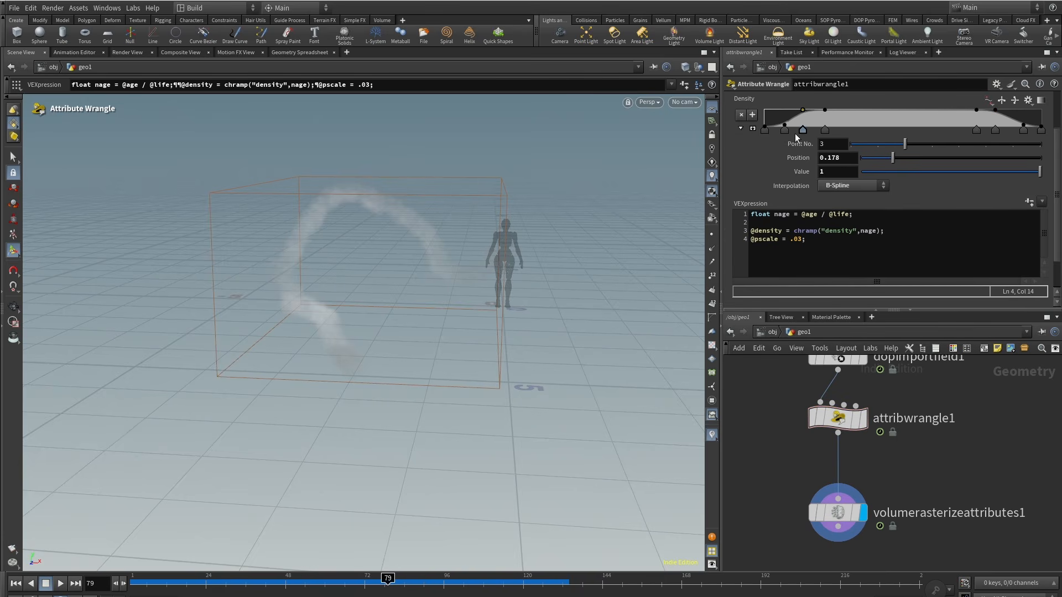
{"action": "left_click", "coordinate": [1041, 129]}
{"action": "left_click_drag", "start_coordinate": [1023, 130], "coordinate": [1030, 131]}
{"action": "left_click_drag", "start_coordinate": [995, 130], "coordinate": [1012, 131]}
{"action": "left_click_drag", "start_coordinate": [977, 131], "coordinate": [996, 131]}
{"action": "left_click", "coordinate": [765, 130]}
{"action": "key", "text": "Delete"}
{"action": "key", "text": "Delete"}
{"action": "left_click", "coordinate": [852, 186]}
{"action": "left_click_drag", "start_coordinate": [800, 110], "coordinate": [784, 129]}
{"action": "left_click", "coordinate": [844, 252]}
Step: Move the Density ramp's second point to a position of about 0.08 near the start
{"action": "left_click_drag", "start_coordinate": [348, 265], "coordinate": [409, 271], "text": "alt"}
{"action": "left_click_drag", "start_coordinate": [388, 579], "coordinate": [474, 579]}
{"action": "right_click_drag", "start_coordinate": [393, 233], "coordinate": [432, 255], "text": "alt"}
{"action": "left_click_drag", "start_coordinate": [432, 254], "coordinate": [501, 246], "text": "alt"}
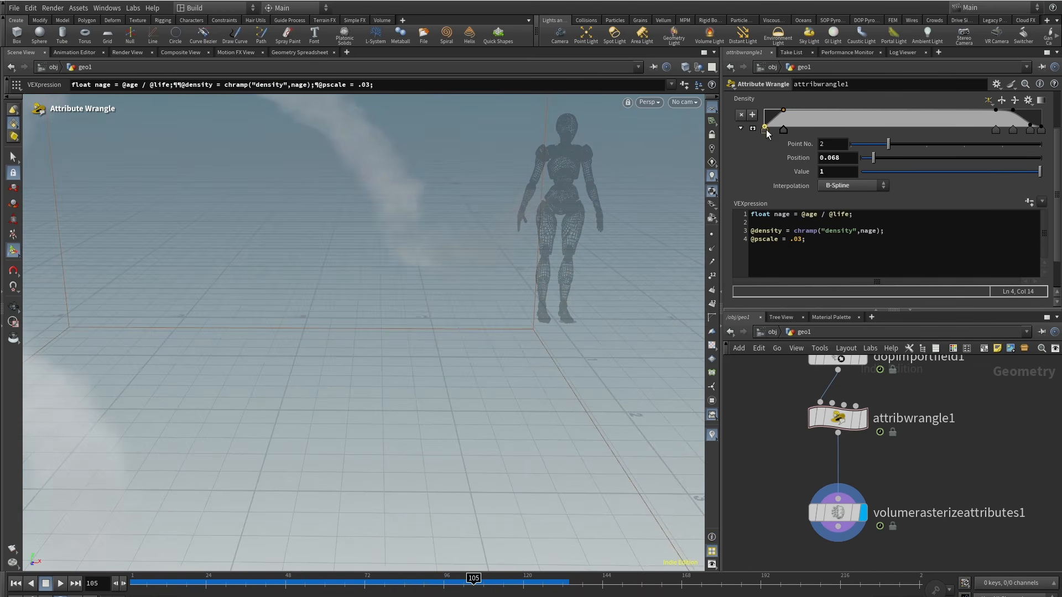
{"action": "mouse_move", "coordinate": [765, 128]}
{"action": "left_mouse_down"}
{"action": "mouse_move", "coordinate": [761, 141]}
{"action": "mouse_move", "coordinate": [765, 110]}
{"action": "mouse_move", "coordinate": [846, 130]}
{"action": "mouse_move", "coordinate": [762, 123]}
{"action": "mouse_move", "coordinate": [763, 132]}
{"action": "left_mouse_up"}
{"action": "left_click_drag", "start_coordinate": [847, 131], "coordinate": [788, 133]}
Step: Add v to the rasterizer's Attributes and enable Normalize by Clamped Coverage
{"action": "right_click_drag", "start_coordinate": [426, 277], "coordinate": [382, 301], "text": "alt"}
{"action": "left_click_drag", "start_coordinate": [382, 302], "coordinate": [372, 327], "text": "alt"}
{"action": "left_click_drag", "start_coordinate": [348, 579], "coordinate": [474, 579]}
{"action": "left_click_drag", "start_coordinate": [487, 398], "coordinate": [481, 382], "text": "alt"}
{"action": "middle_click_drag", "start_coordinate": [935, 475], "coordinate": [932, 460]}
{"action": "left_click", "coordinate": [840, 499]}
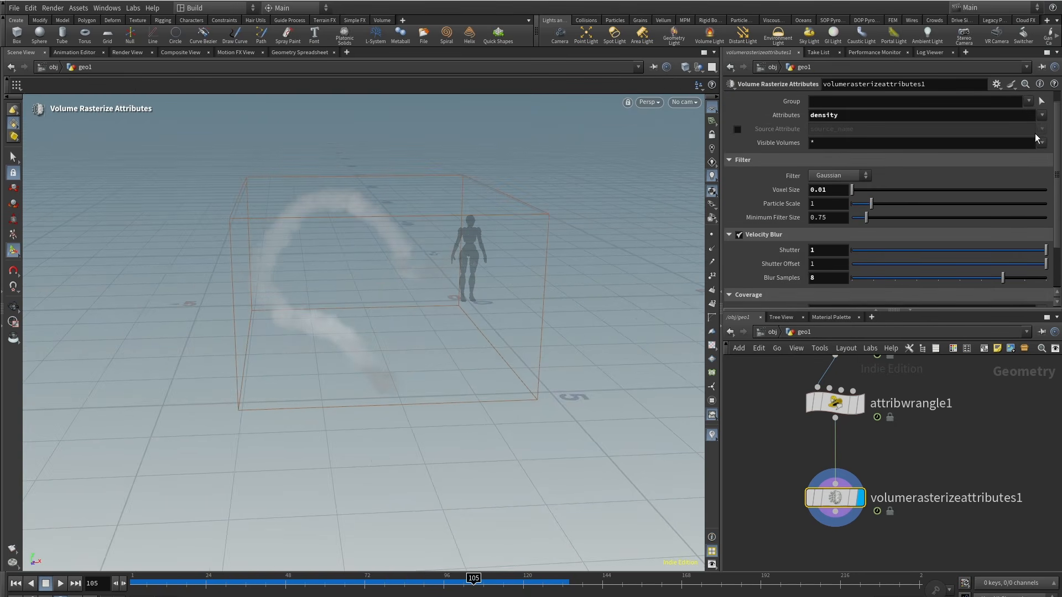
{"action": "left_click", "coordinate": [1042, 115]}
{"action": "left_click", "coordinate": [1030, 315]}
{"action": "scroll", "coordinate": [885, 464], "scroll_direction": "down", "scroll_amount": 3}
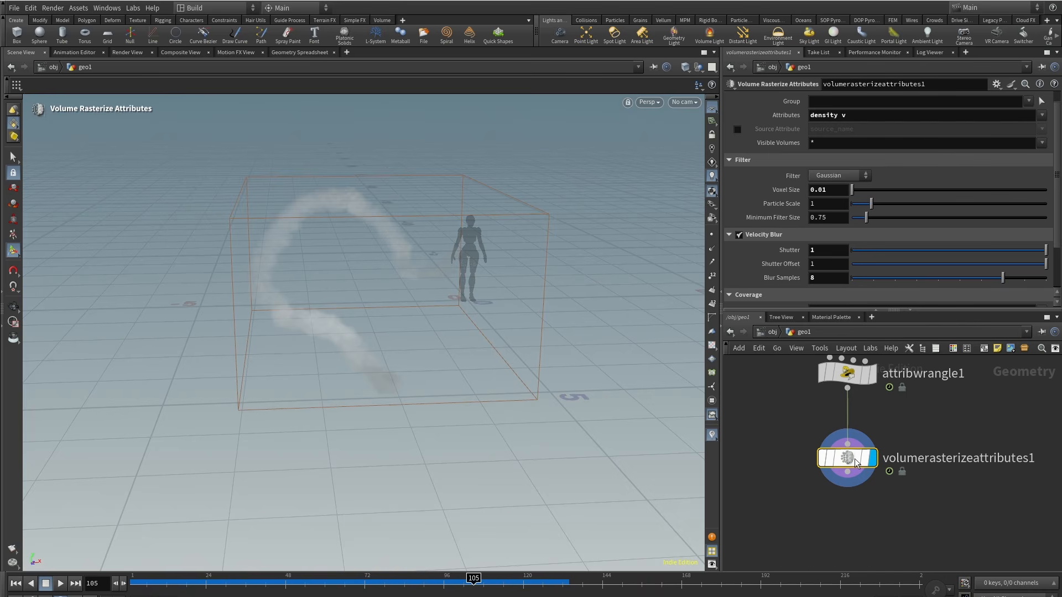
{"action": "scroll", "coordinate": [891, 199], "scroll_direction": "down", "scroll_amount": 2}
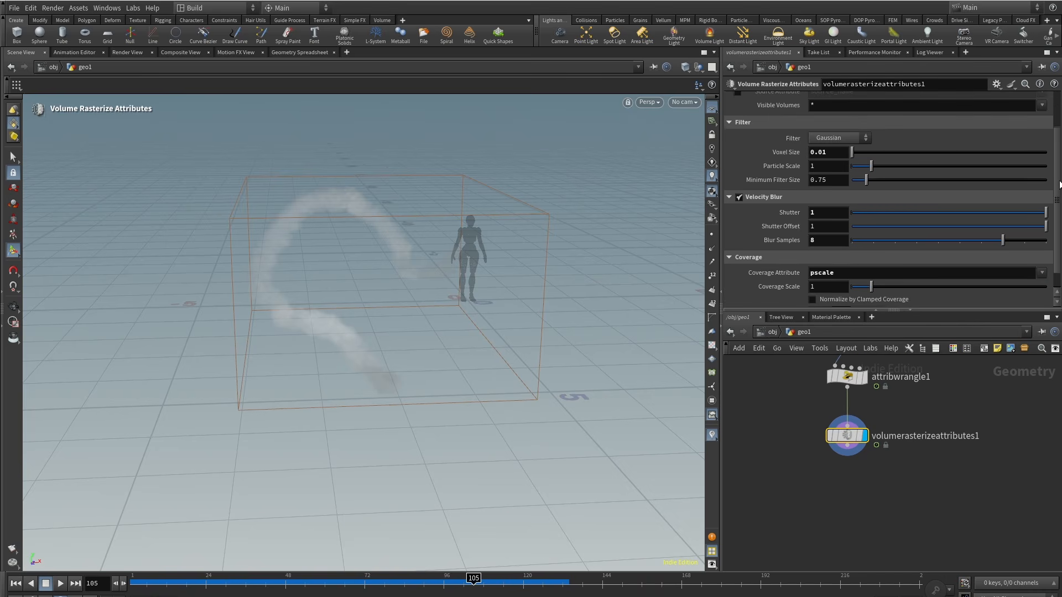
{"action": "left_click", "coordinate": [851, 278]}
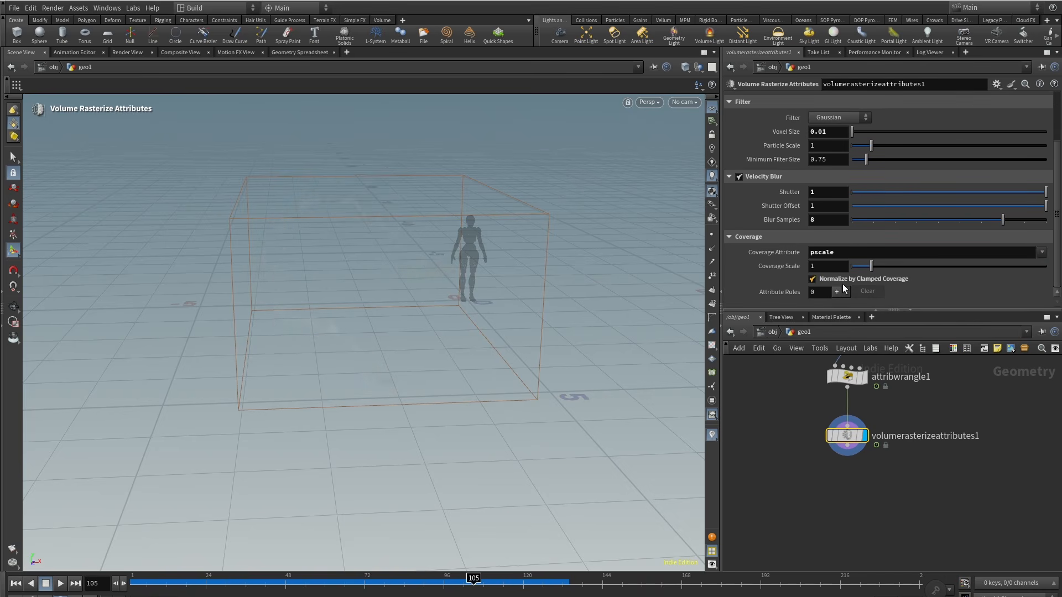
Step: Multiply the density chramp result by 11 in the wrangle's VEXpression
{"action": "right_click_drag", "start_coordinate": [446, 274], "coordinate": [482, 234], "text": "alt"}
{"action": "left_click_drag", "start_coordinate": [482, 235], "coordinate": [432, 230], "text": "alt"}
{"action": "left_click", "coordinate": [847, 377]}
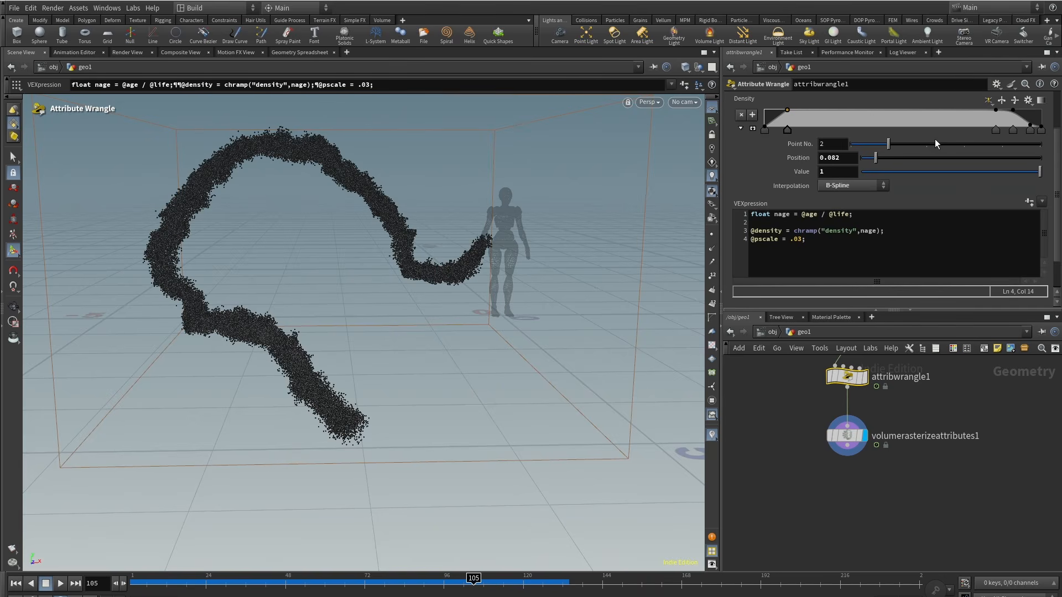
{"action": "left_click", "coordinate": [878, 232]}
{"action": "type", "text": "* 114"}
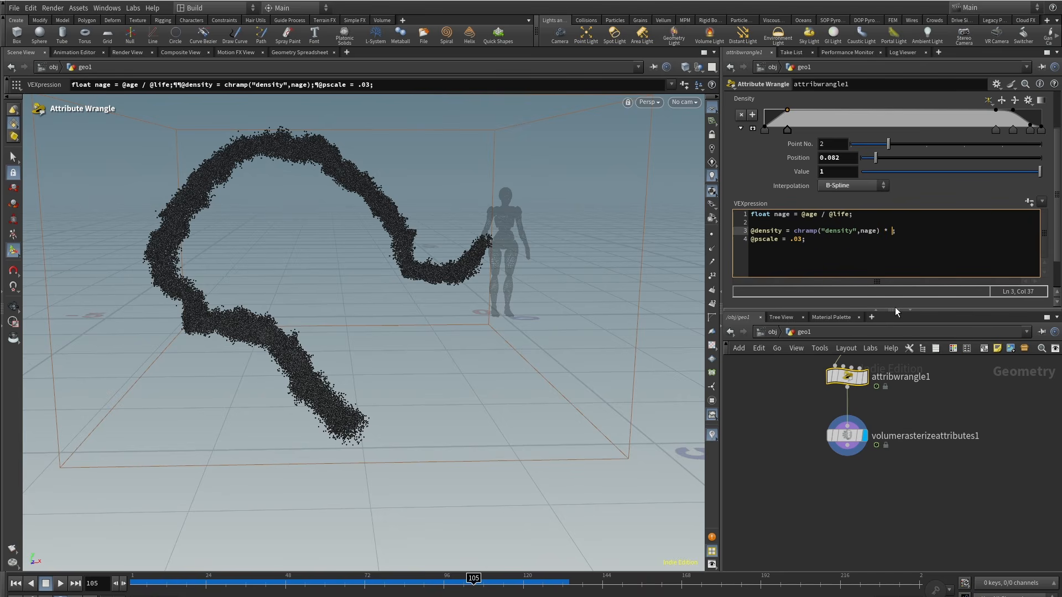
{"action": "key", "text": "BackSpace"}
{"action": "left_click", "coordinate": [954, 401]}
{"action": "key", "text": "Escape"}
{"action": "scroll", "coordinate": [311, 249], "scroll_direction": "down", "scroll_amount": 3}
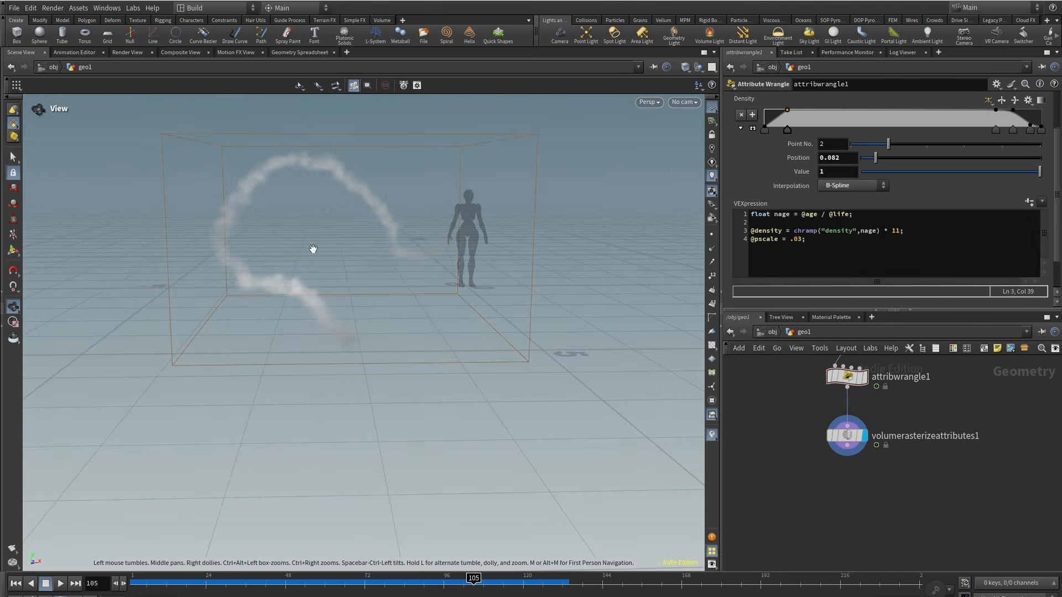
{"action": "mouse_move", "coordinate": [311, 249]}
{"action": "left_mouse_down"}
{"action": "mouse_move", "coordinate": [185, 268]}
{"action": "mouse_move", "coordinate": [301, 253]}
{"action": "left_mouse_up"}
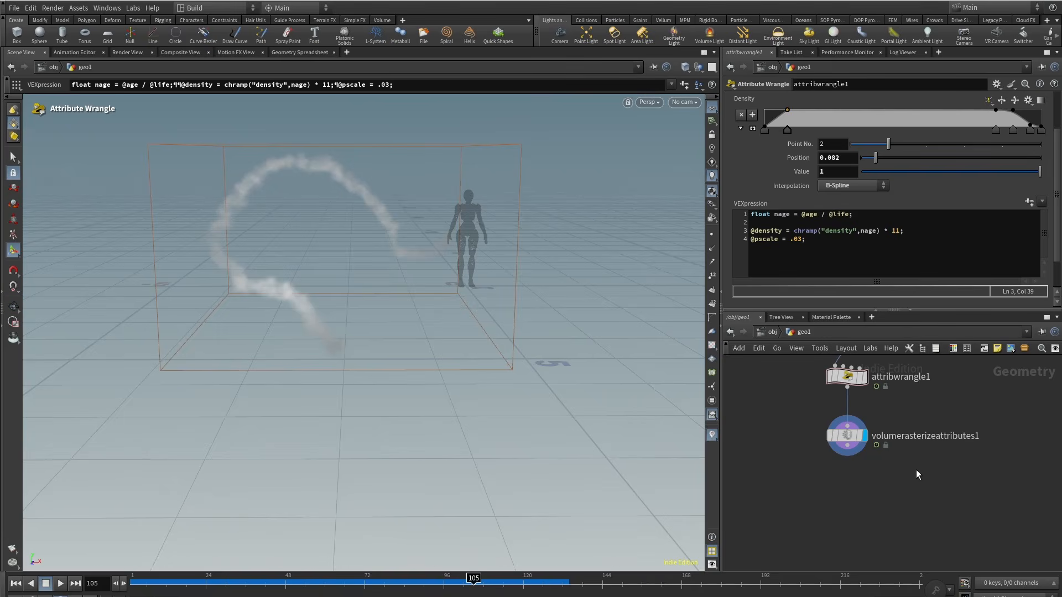
Step: Add a Pyro Solver node below the volume rasterizer in the network
{"action": "middle_click_drag", "start_coordinate": [875, 477], "coordinate": [882, 470]}
{"action": "left_click_drag", "start_coordinate": [853, 433], "coordinate": [854, 428]}
{"action": "key", "text": "Tab"}
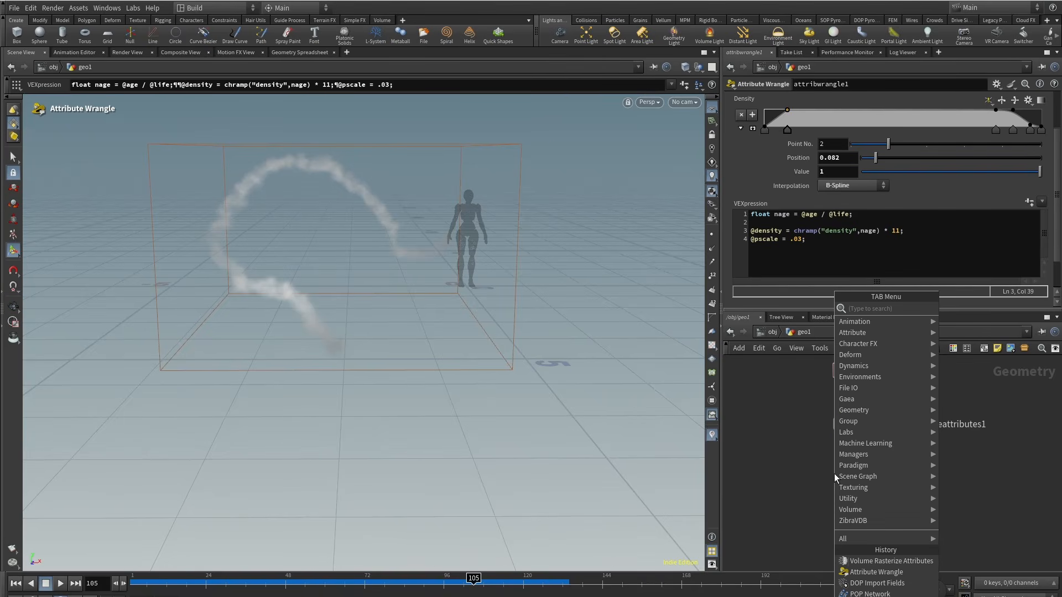
{"action": "type", "text": "p"}
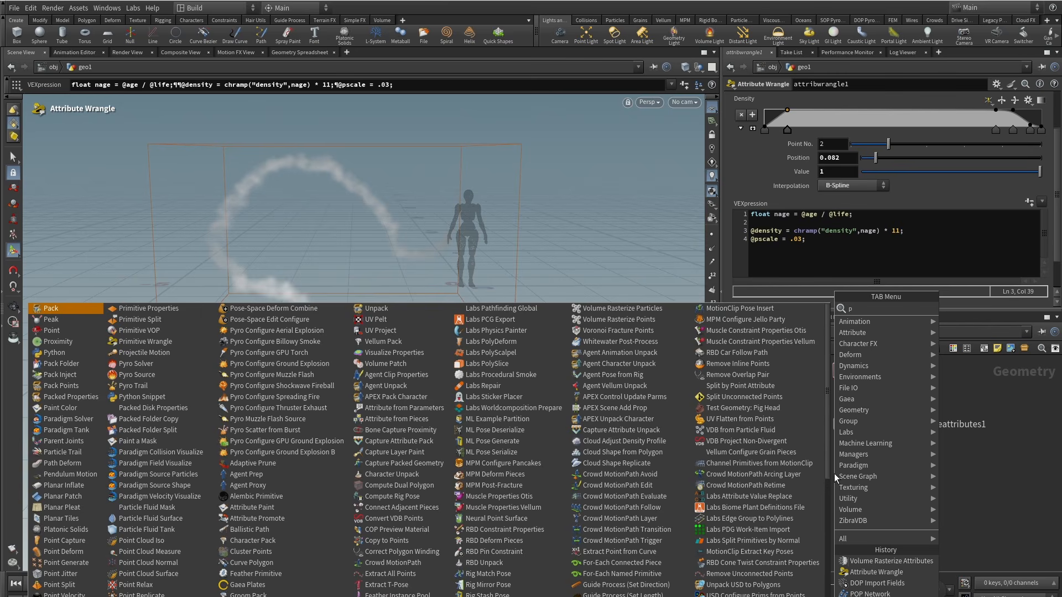
{"action": "type", "text": "yroso"}
{"action": "key", "text": "Return"}
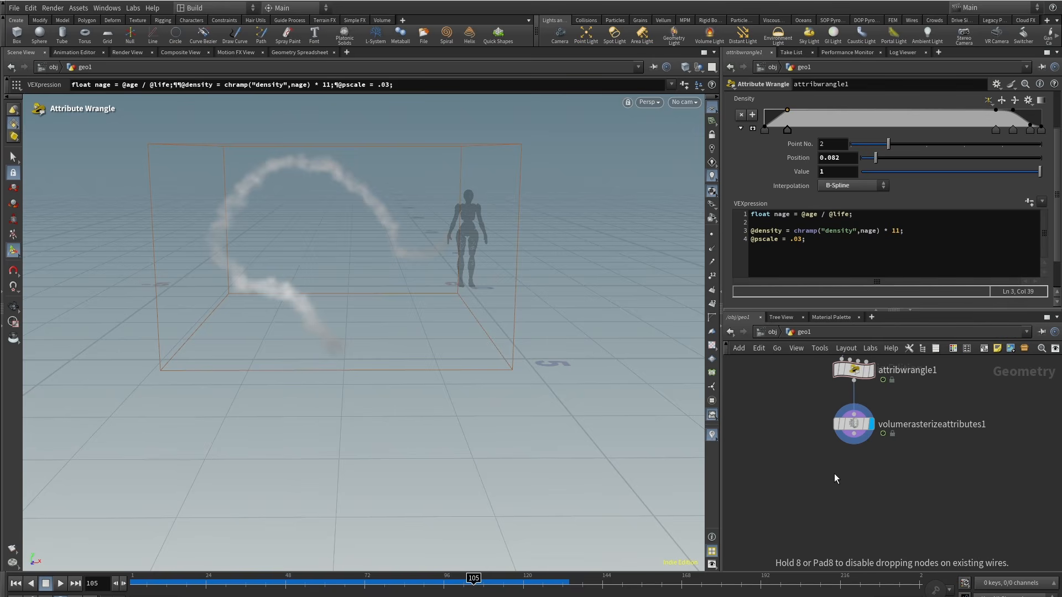
{"action": "left_click", "coordinate": [835, 474]}
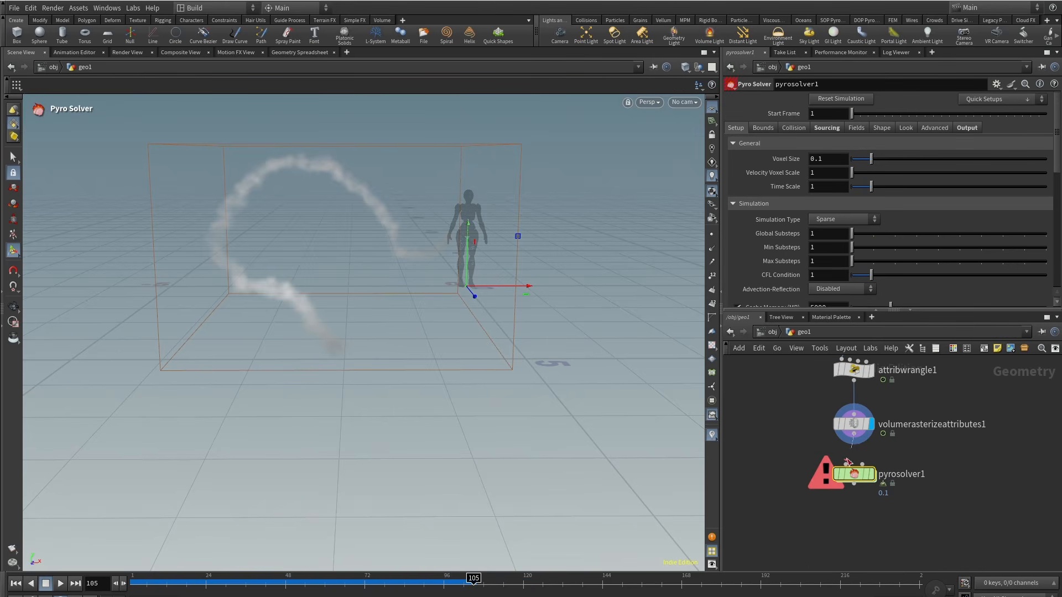
Step: Connect the rasterizer into the Pyro Solver, display it, and play the simulation from frame 1
{"action": "left_click", "coordinate": [847, 463]}
{"action": "left_click", "coordinate": [876, 452]}
{"action": "left_click_drag", "start_coordinate": [473, 584], "coordinate": [119, 592]}
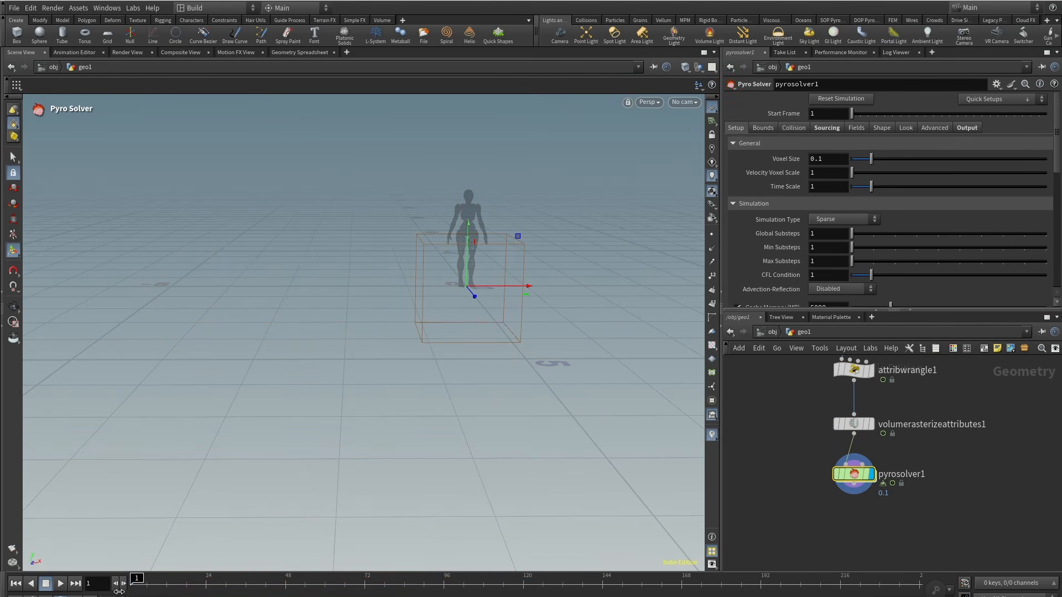
{"action": "left_click", "coordinate": [58, 584]}
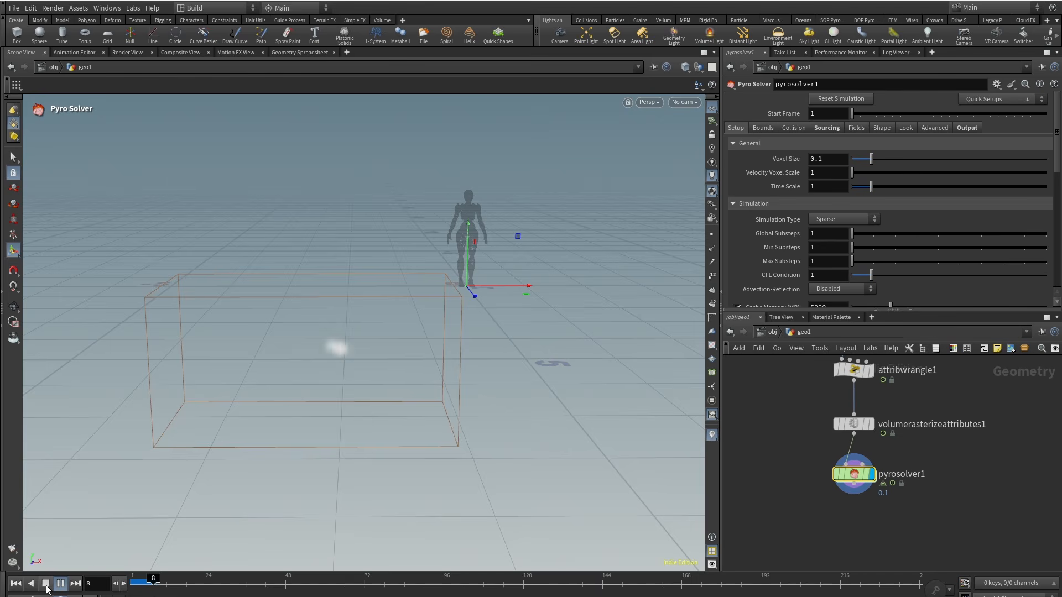
Step: Set the Pyro Solver's Voxel Size to 0.01 and replay the simulation from the start
{"action": "middle_click_drag", "start_coordinate": [916, 455], "coordinate": [911, 469]}
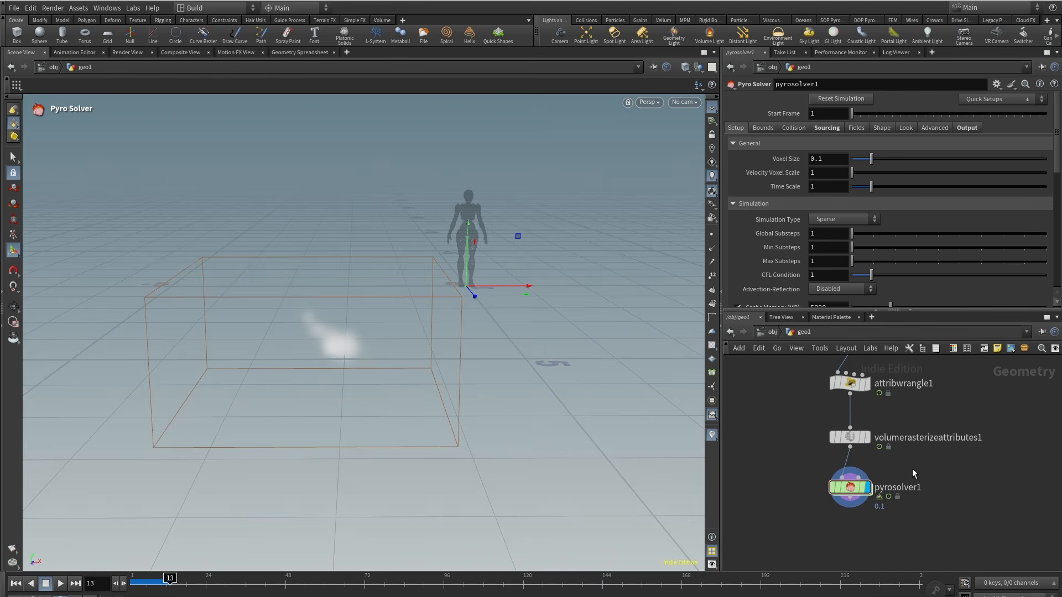
{"action": "left_click", "coordinate": [818, 157]}
{"action": "type", "text": "0"}
{"action": "key", "text": "Return"}
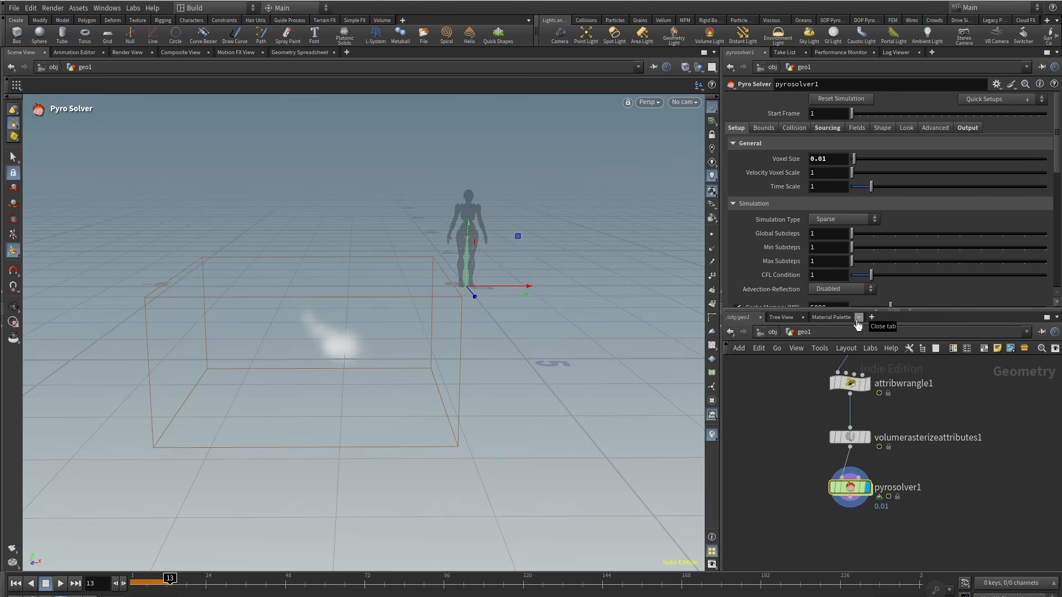
{"action": "left_click_drag", "start_coordinate": [140, 587], "coordinate": [131, 587]}
{"action": "left_click", "coordinate": [62, 587]}
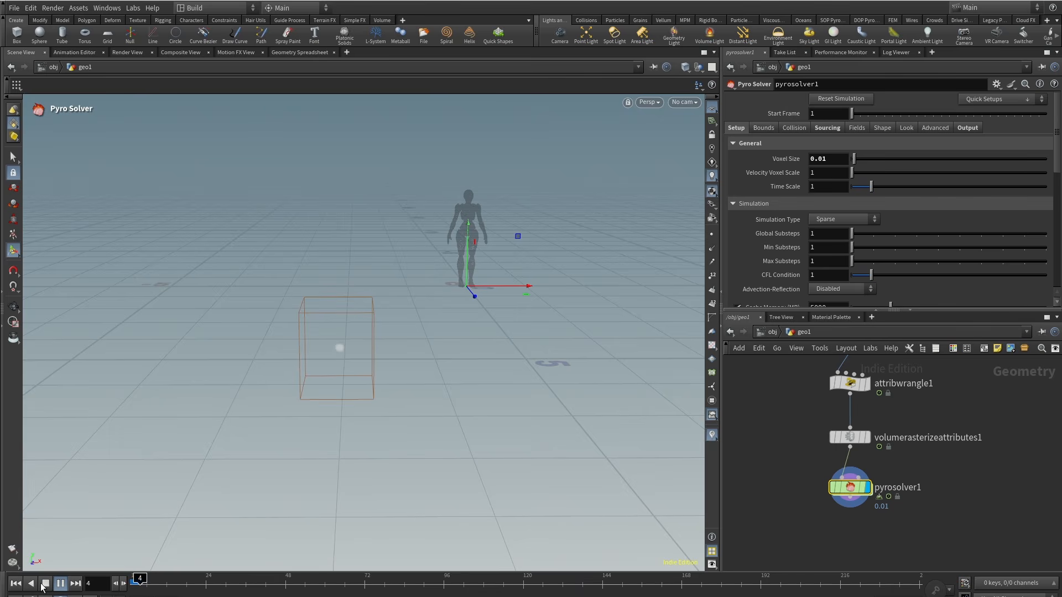
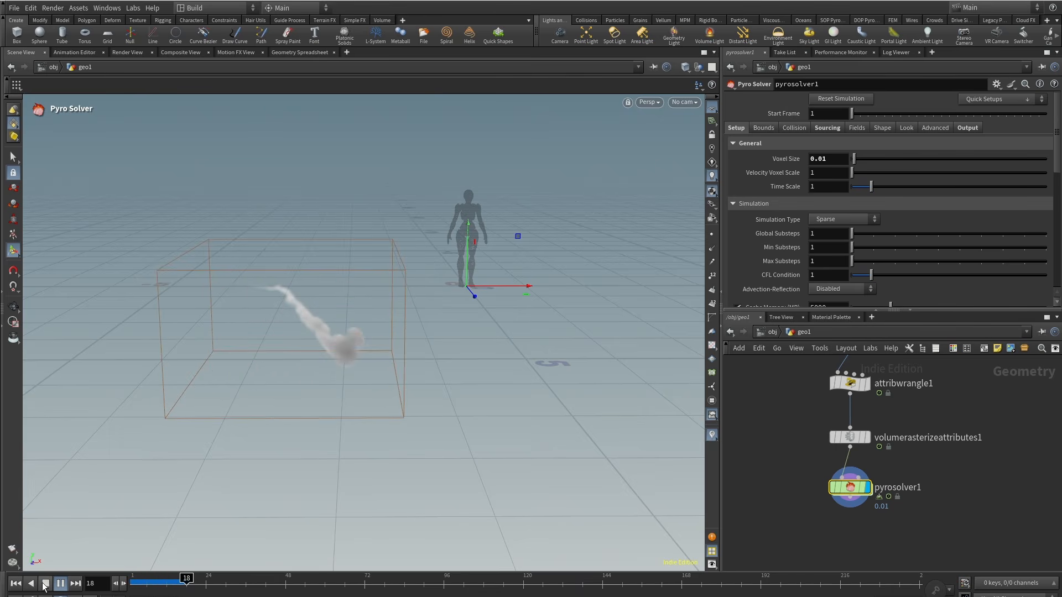
Step: Set the Pyro Solver's Time Scale to 2 and Max Substeps to 2
{"action": "left_click", "coordinate": [47, 583]}
{"action": "left_click", "coordinate": [828, 186]}
{"action": "type", "text": "2"}
{"action": "key", "text": "Return"}
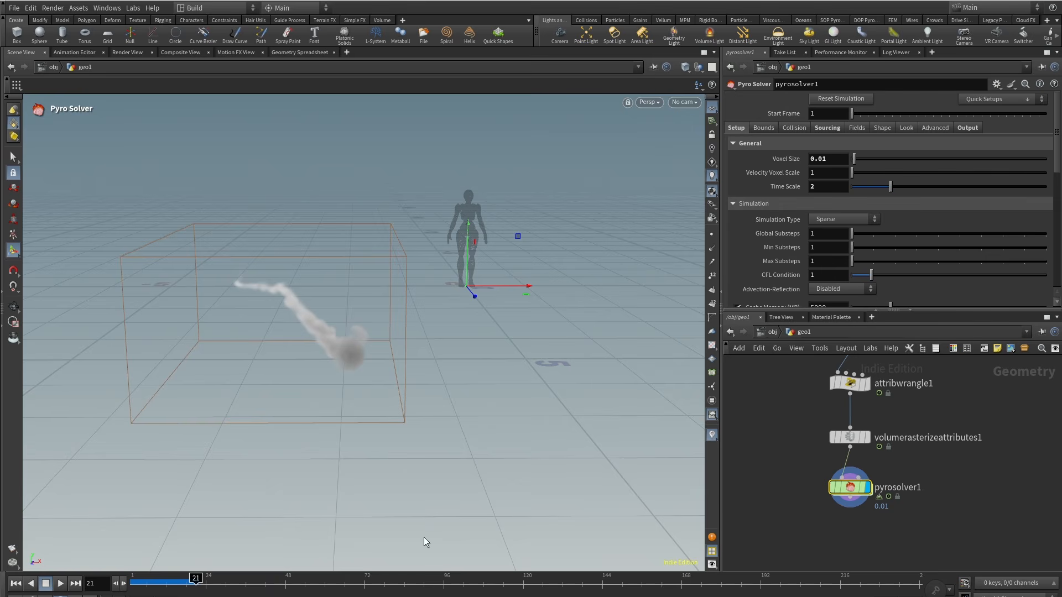
{"action": "left_click_drag", "start_coordinate": [820, 262], "coordinate": [797, 260]}
{"action": "type", "text": "2"}
{"action": "key", "text": "Return"}
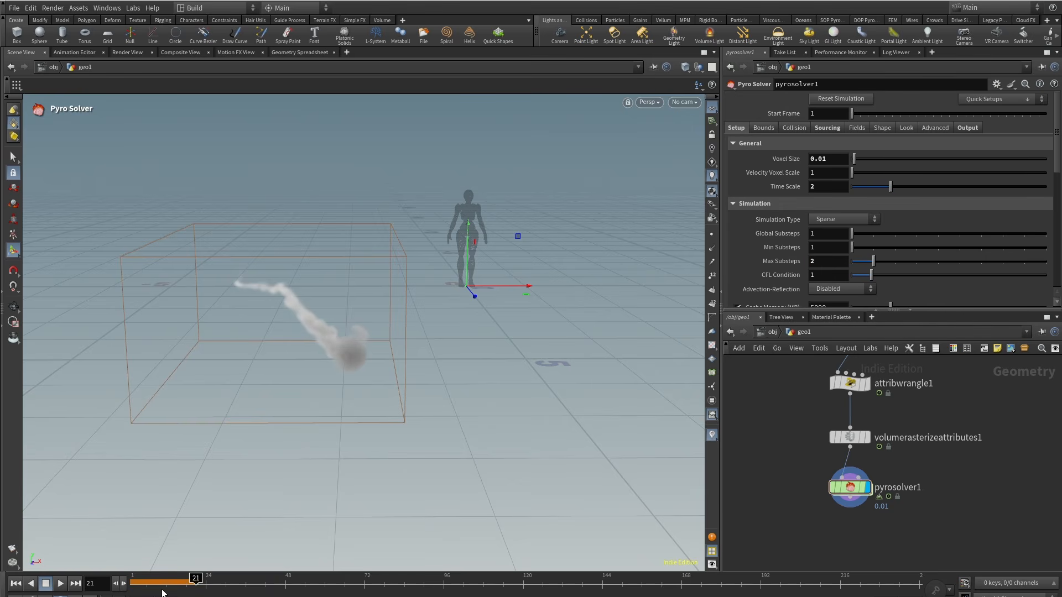
Step: Replay the simulation from frame 1 and inspect the smoke trail from several angles
{"action": "left_click", "coordinate": [16, 584]}
{"action": "left_click", "coordinate": [60, 584]}
{"action": "left_click_drag", "start_coordinate": [265, 360], "coordinate": [341, 373]}
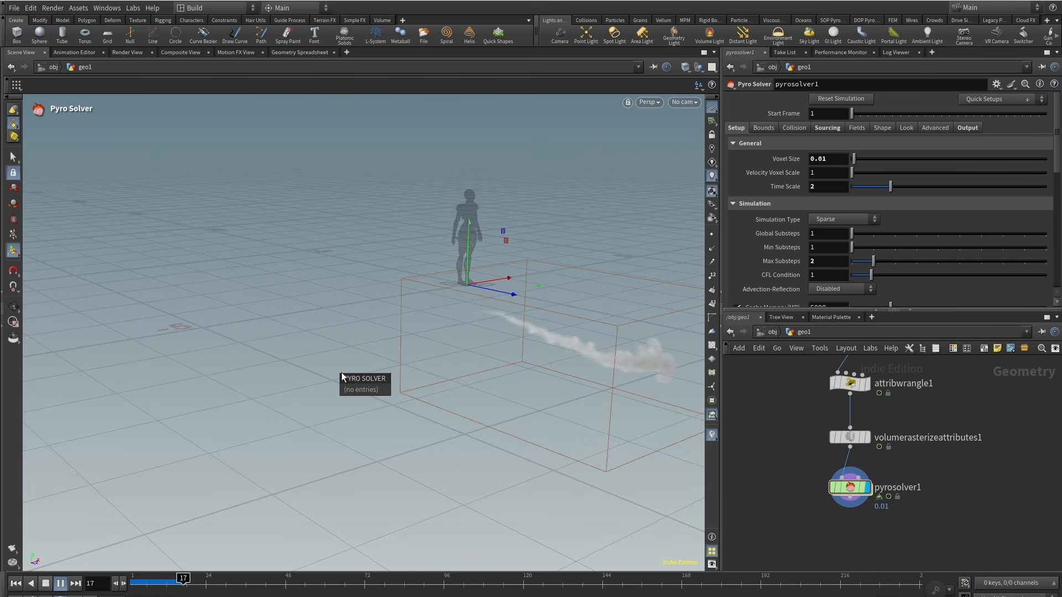
{"action": "left_click_drag", "start_coordinate": [197, 581], "coordinate": [161, 583]}
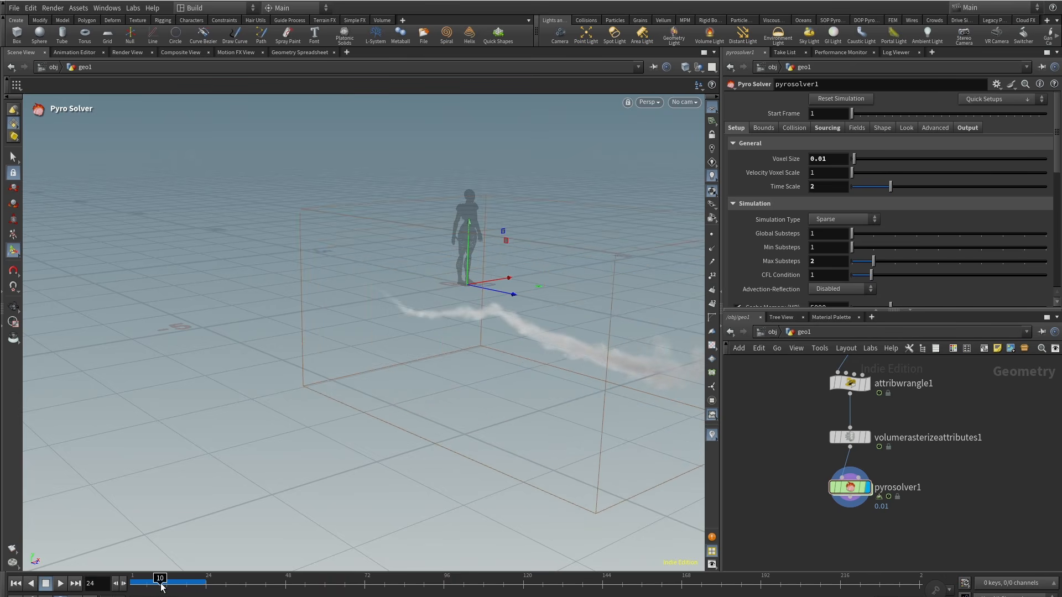
{"action": "left_click_drag", "start_coordinate": [310, 428], "coordinate": [454, 371], "text": "alt"}
{"action": "left_click_drag", "start_coordinate": [161, 583], "coordinate": [191, 588]}
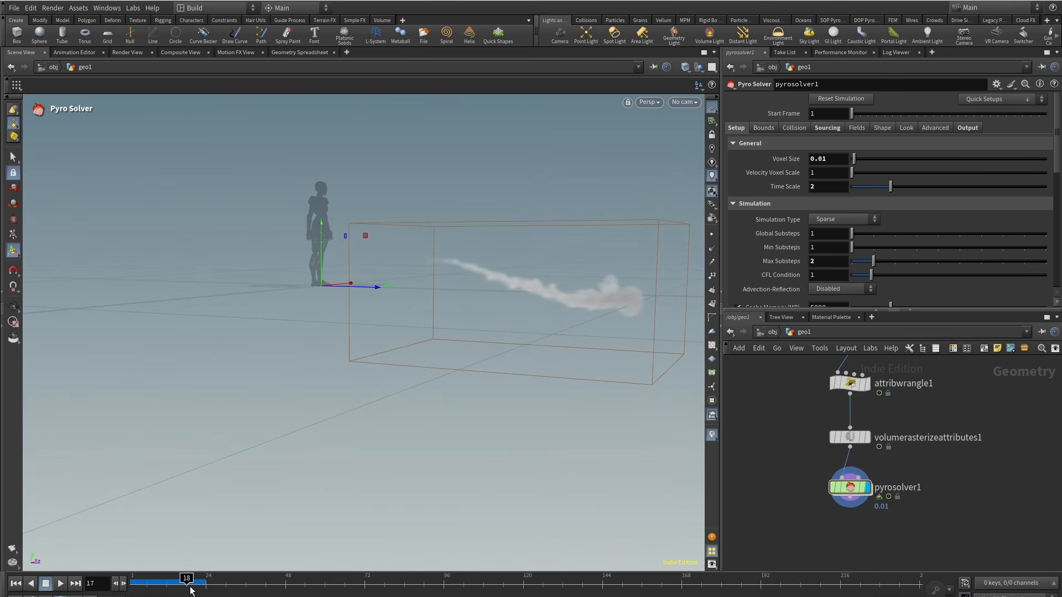
{"action": "left_click_drag", "start_coordinate": [498, 299], "coordinate": [421, 354], "text": "alt"}
{"action": "scroll", "coordinate": [802, 233], "scroll_direction": "down", "scroll_amount": 2}
{"action": "scroll", "coordinate": [803, 194], "scroll_direction": "up", "scroll_amount": 2}
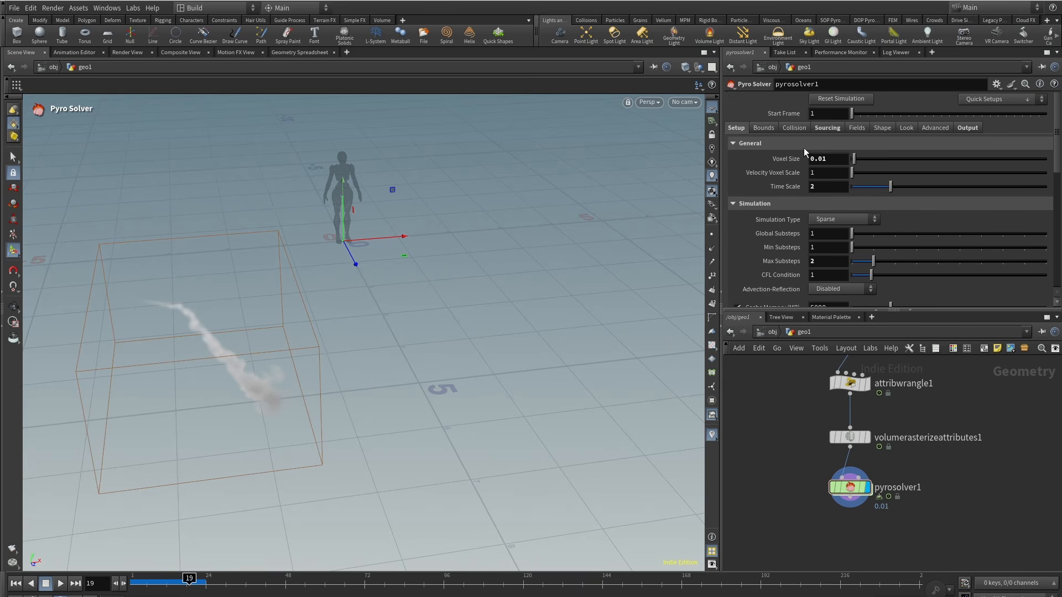
Step: Set the Y Ground Plane collision to Closed Below and replay the simulation from the start
{"action": "left_click", "coordinate": [793, 128]}
{"action": "left_click", "coordinate": [852, 187]}
{"action": "left_click", "coordinate": [847, 197]}
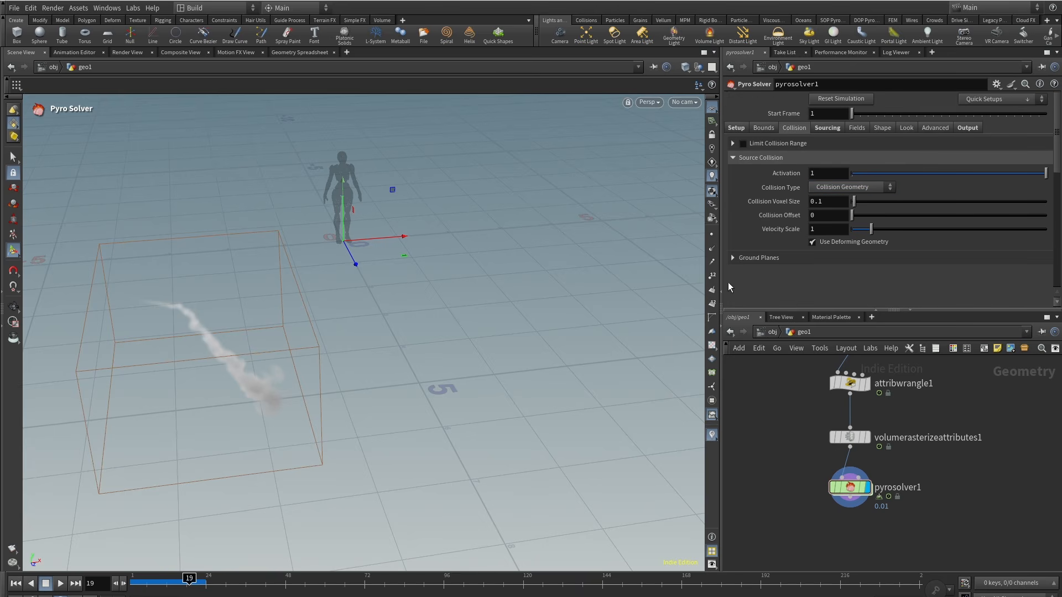
{"action": "left_click", "coordinate": [741, 258]}
{"action": "left_click", "coordinate": [844, 288]}
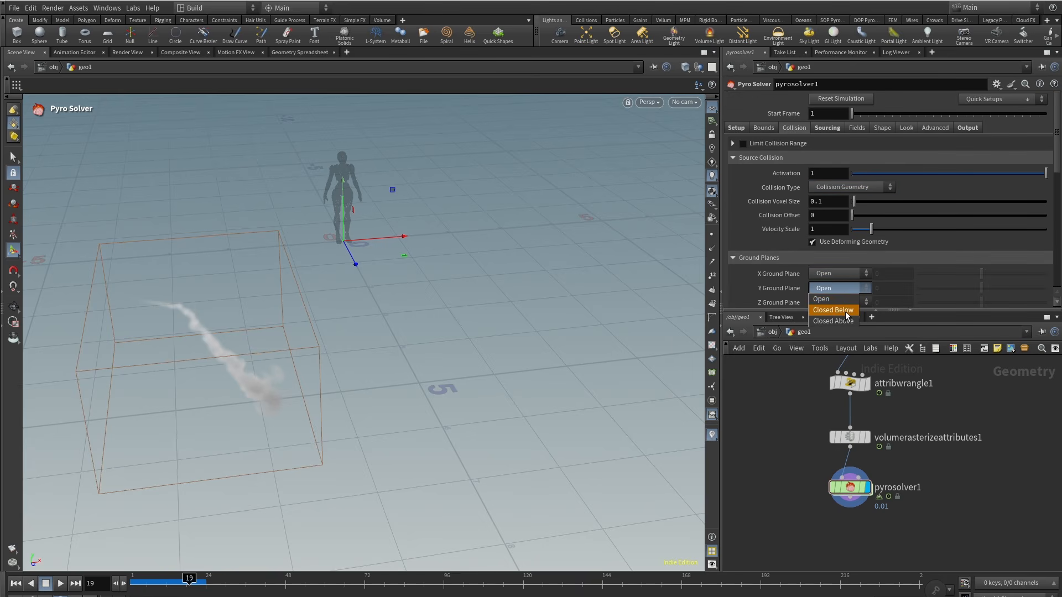
{"action": "left_click", "coordinate": [846, 313]}
{"action": "left_click_drag", "start_coordinate": [191, 584], "coordinate": [106, 585]}
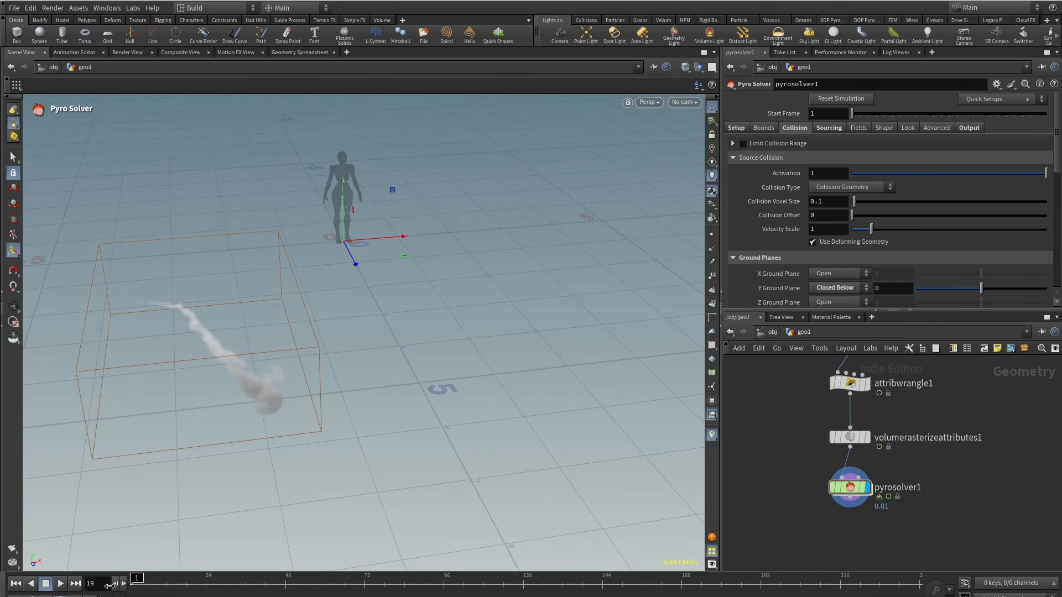
{"action": "left_click", "coordinate": [61, 586]}
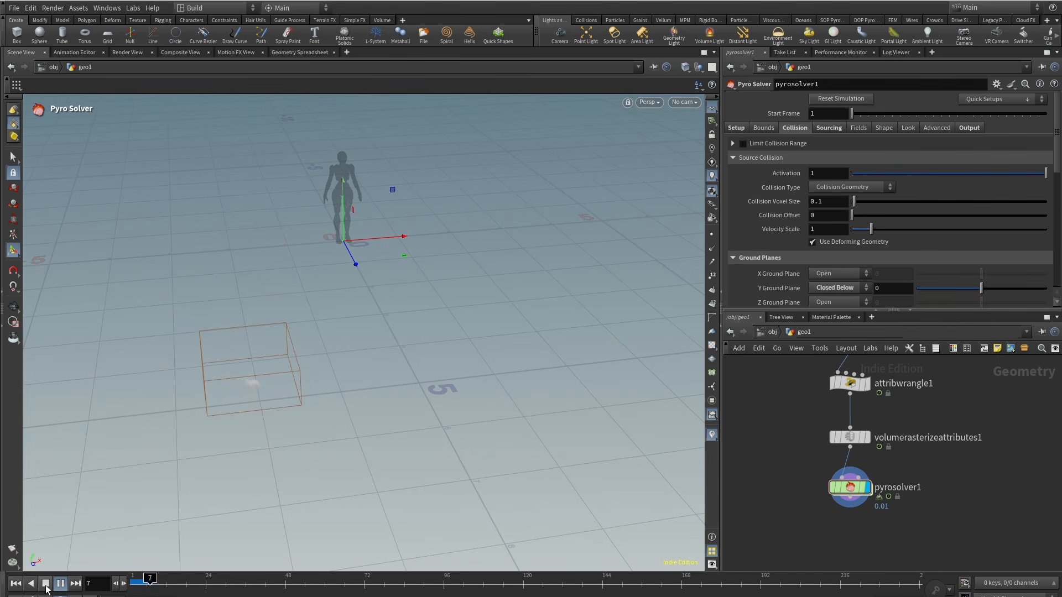
{"action": "left_click", "coordinate": [46, 585]}
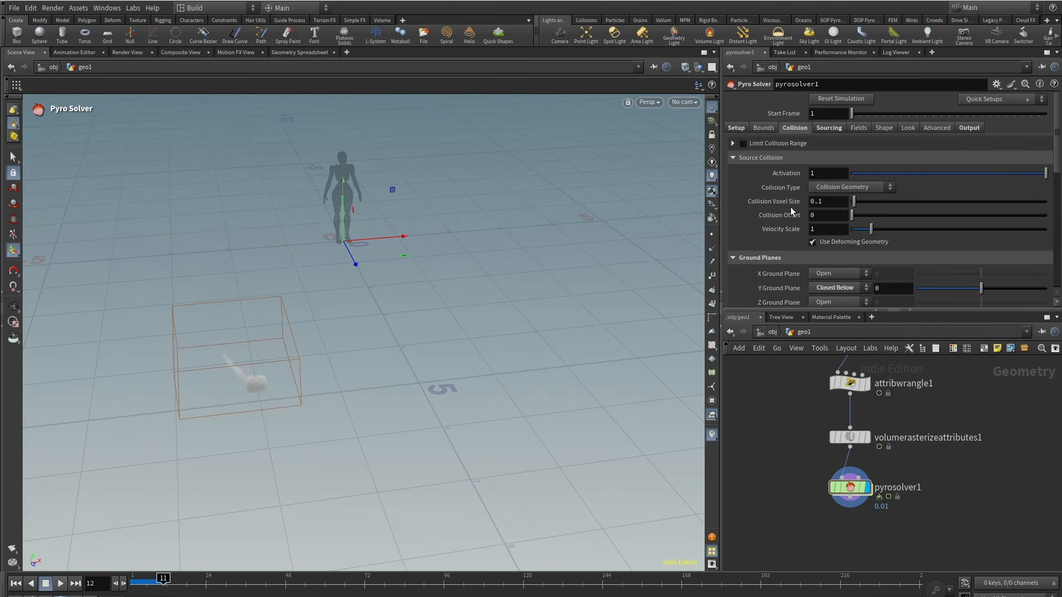
Step: Set the Pyro Solver's Voxel Size to 0.03 and replay the simulation from frame 1
{"action": "left_click", "coordinate": [738, 128]}
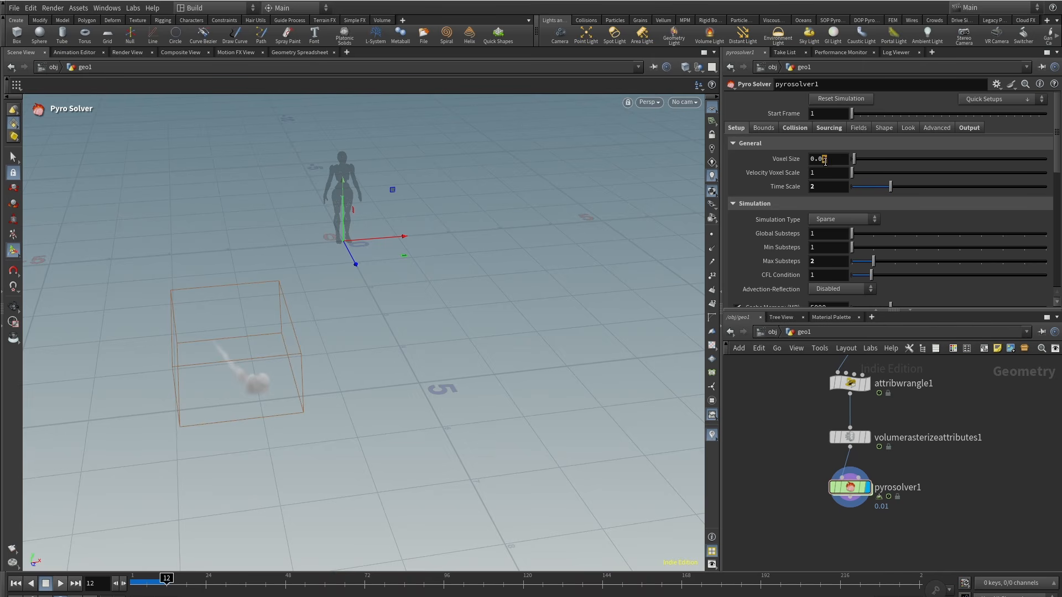
{"action": "type", "text": "3"}
{"action": "key", "text": "Return"}
{"action": "left_click", "coordinate": [16, 584]}
{"action": "left_click", "coordinate": [60, 585]}
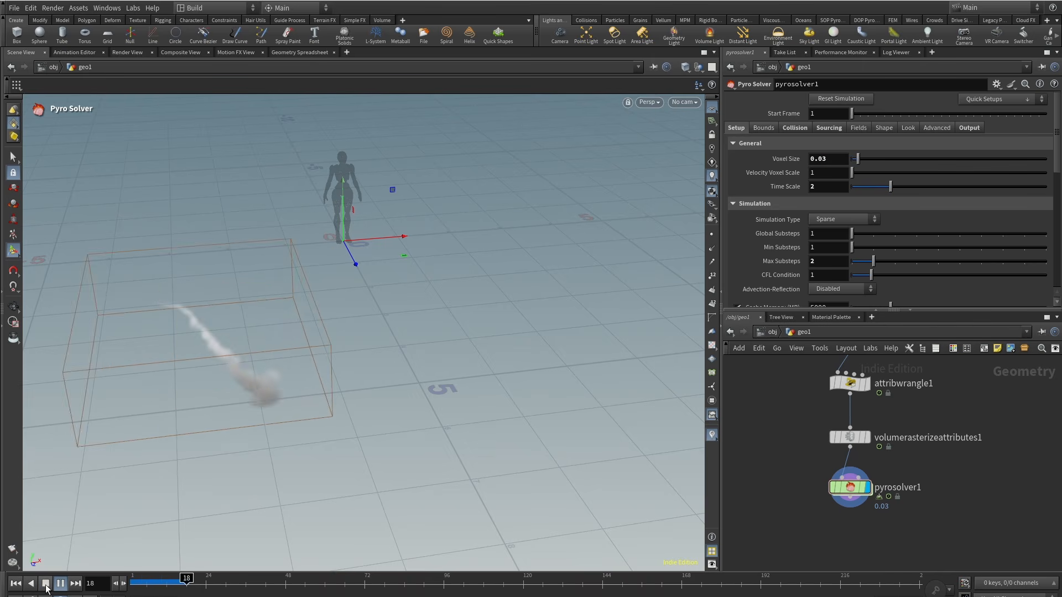
{"action": "left_click", "coordinate": [46, 589]}
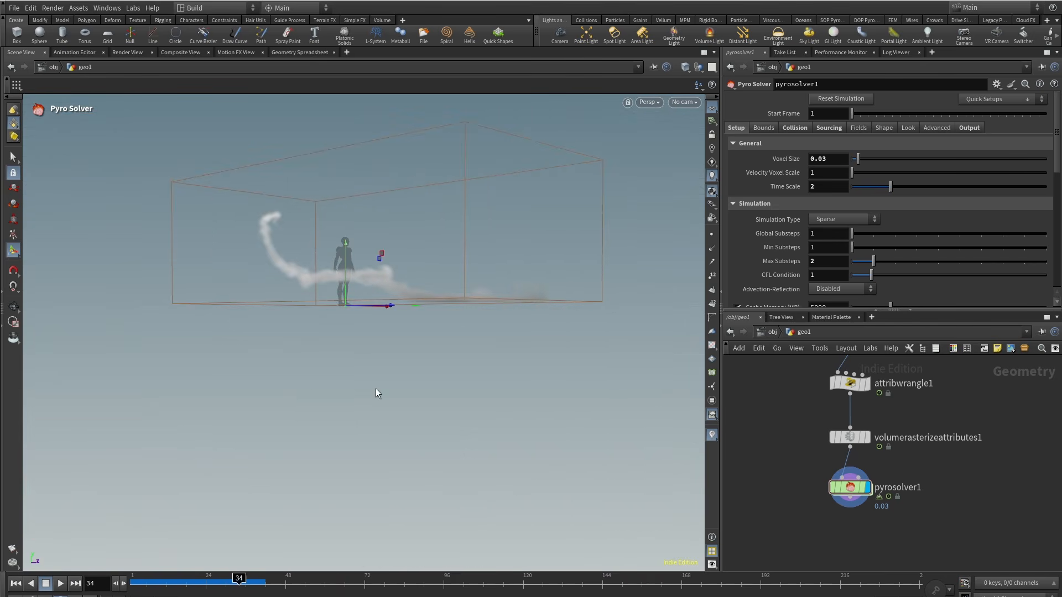
{"action": "left_click_drag", "start_coordinate": [374, 391], "coordinate": [323, 304]}
{"action": "middle_click_drag", "start_coordinate": [412, 289], "coordinate": [302, 348], "text": "alt"}
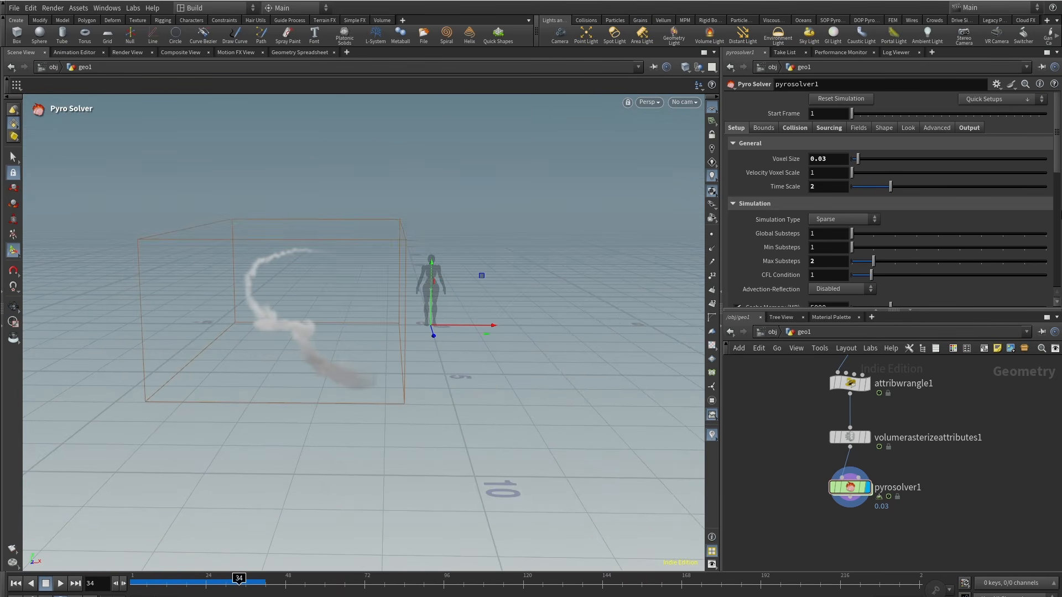
Step: Delete the temperature and flame source entries from the Pyro Solver's source volumes
{"action": "left_click", "coordinate": [833, 131]}
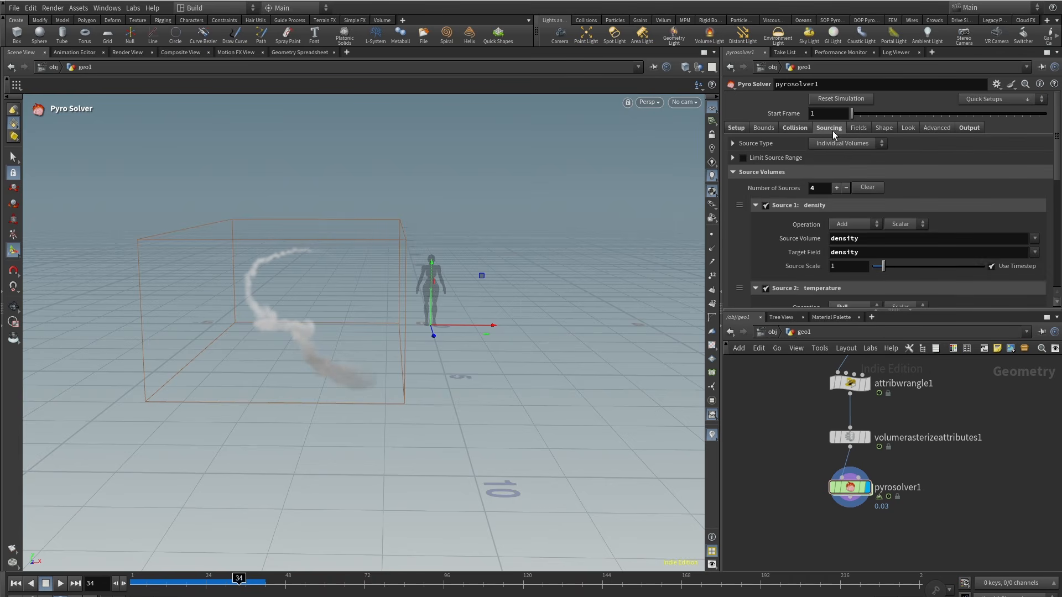
{"action": "scroll", "coordinate": [780, 240], "scroll_direction": "down", "scroll_amount": 4}
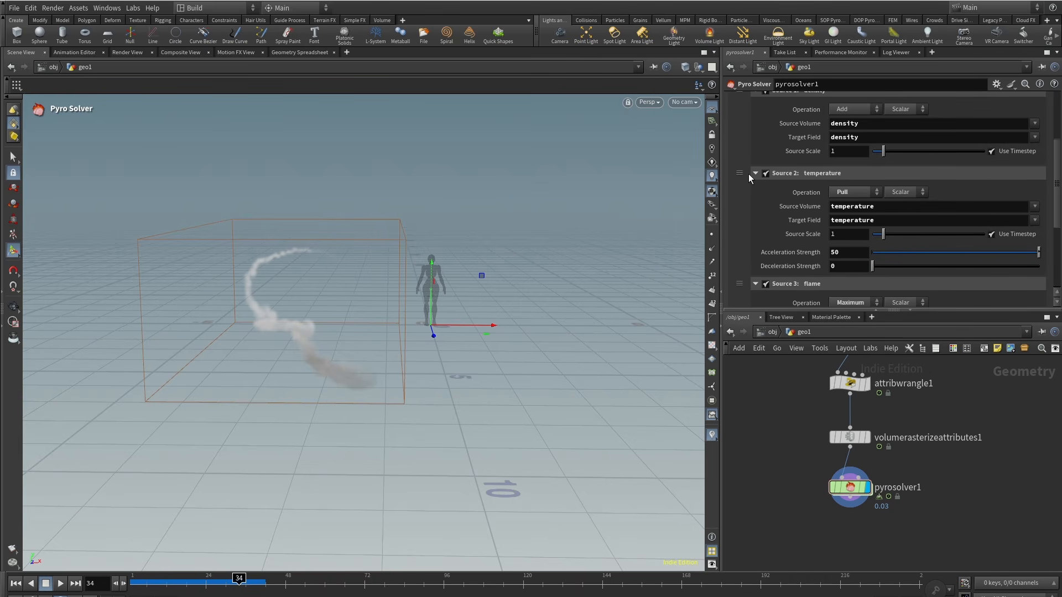
{"action": "right_click", "coordinate": [738, 170]}
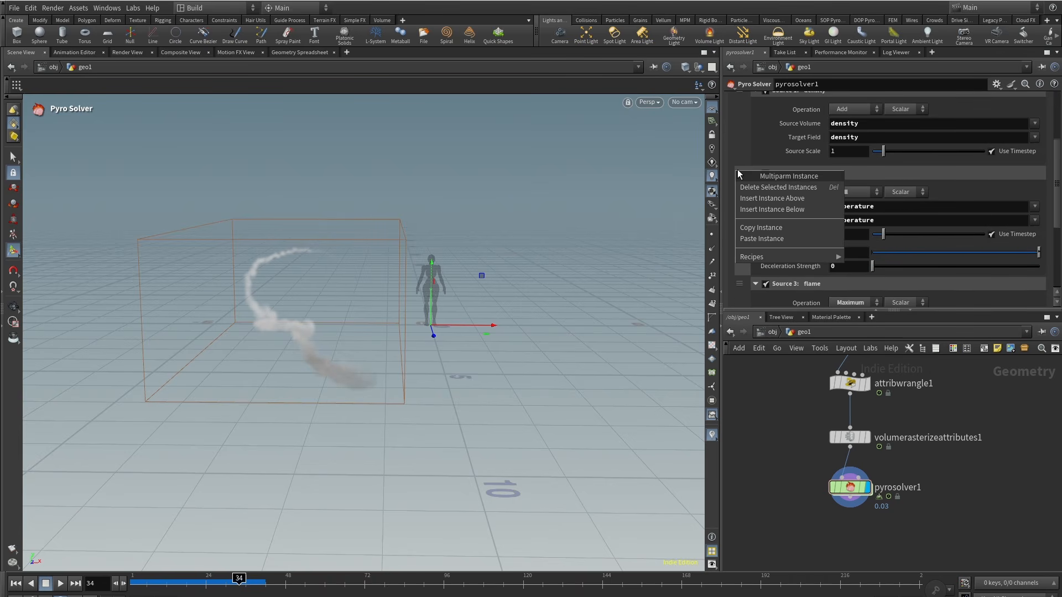
{"action": "left_click", "coordinate": [765, 189]}
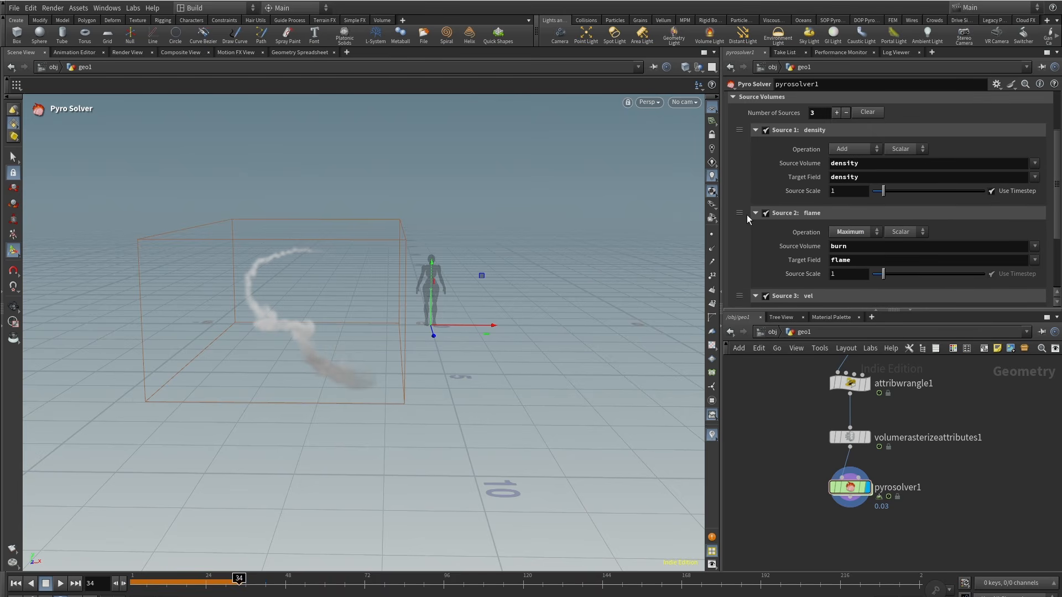
{"action": "left_click", "coordinate": [739, 213]}
{"action": "left_click", "coordinate": [750, 232]}
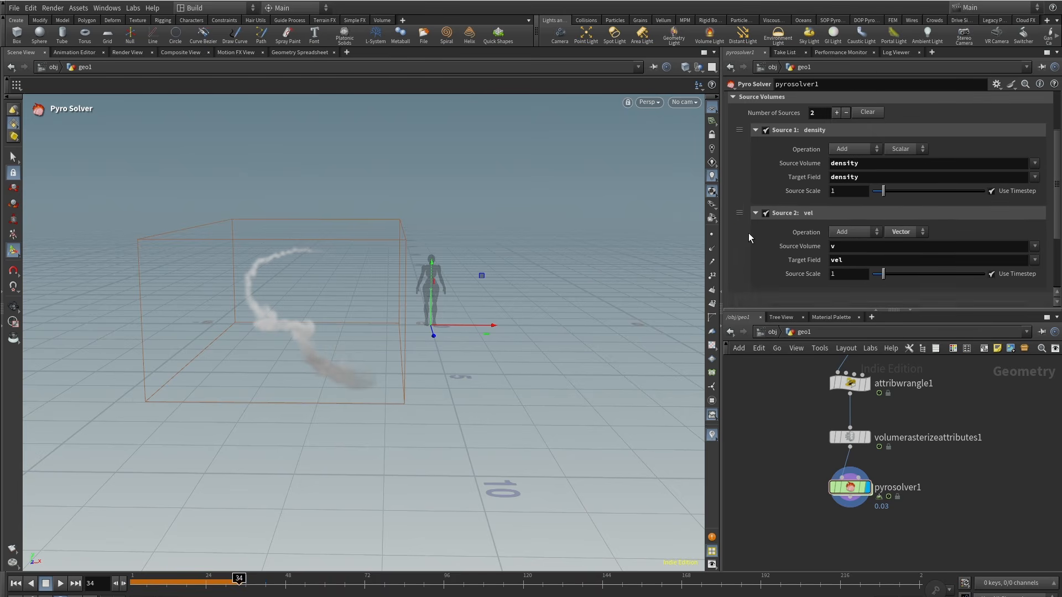
Step: Set the vel source's Source Scale to 1.3 and replay the simulation from the start
{"action": "left_click", "coordinate": [850, 274]}
{"action": "type", "text": ".3"}
{"action": "key", "text": "Return"}
{"action": "left_click", "coordinate": [16, 584]}
{"action": "left_click", "coordinate": [61, 584]}
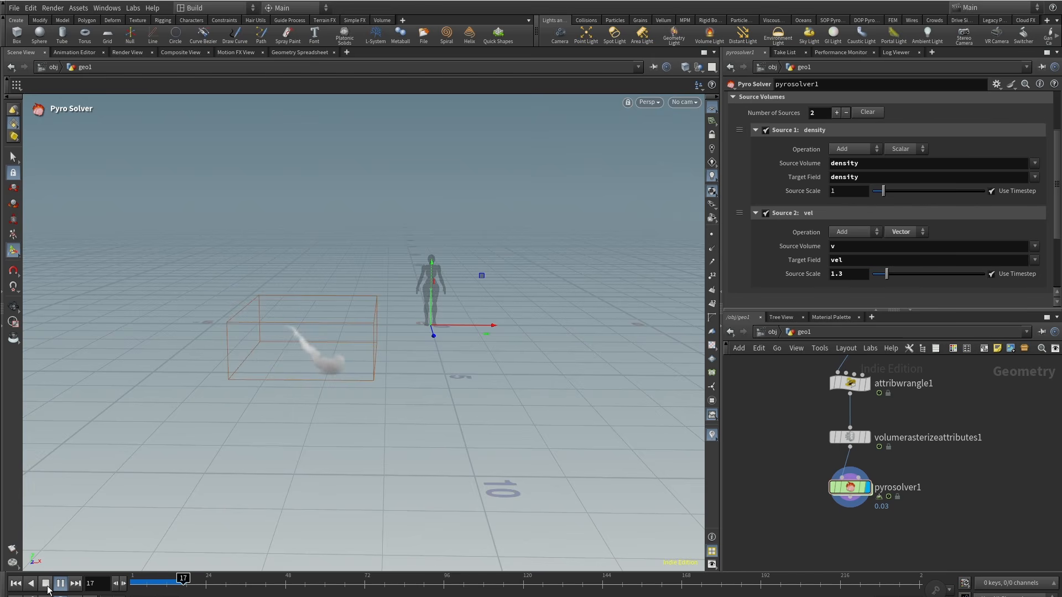
{"action": "left_click", "coordinate": [46, 585]}
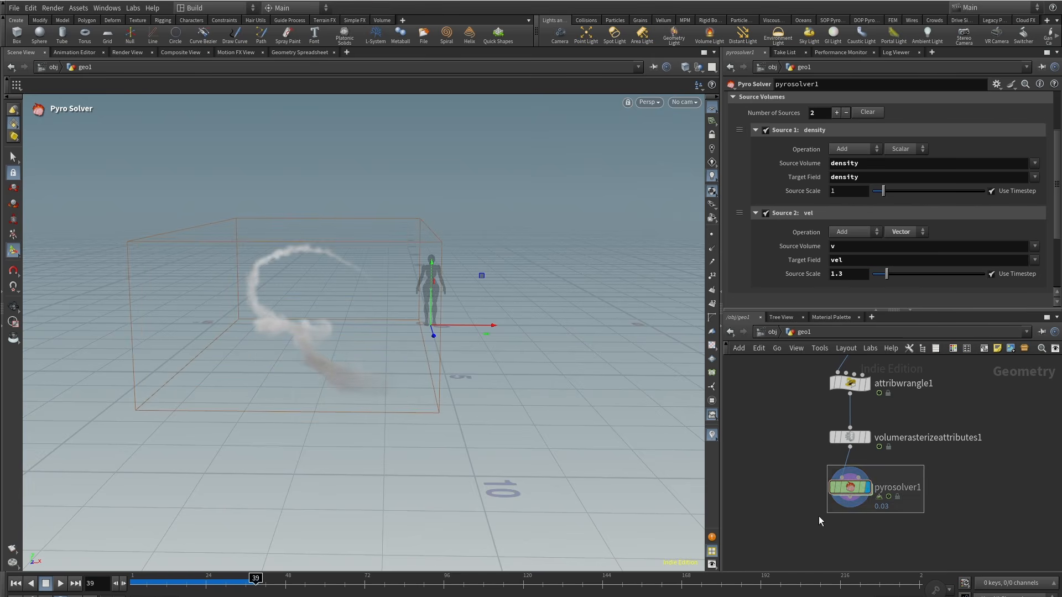
Step: Enable Viscosity in the Pyro Solver's shape settings and set it to 0.005
{"action": "scroll", "coordinate": [860, 133], "scroll_direction": "up", "scroll_amount": 3}
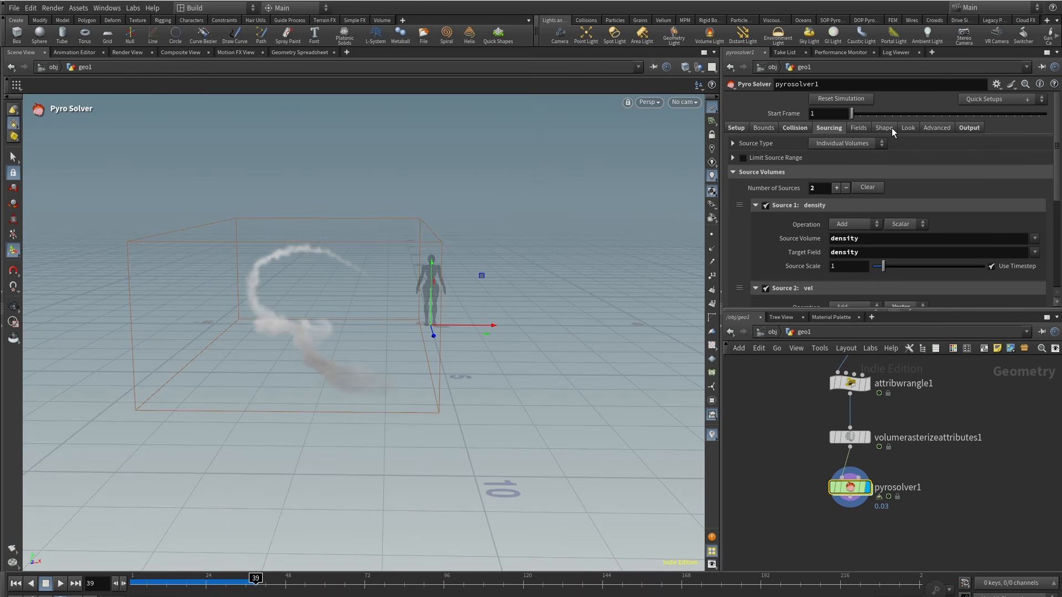
{"action": "left_click", "coordinate": [892, 127]}
{"action": "left_click", "coordinate": [733, 244]}
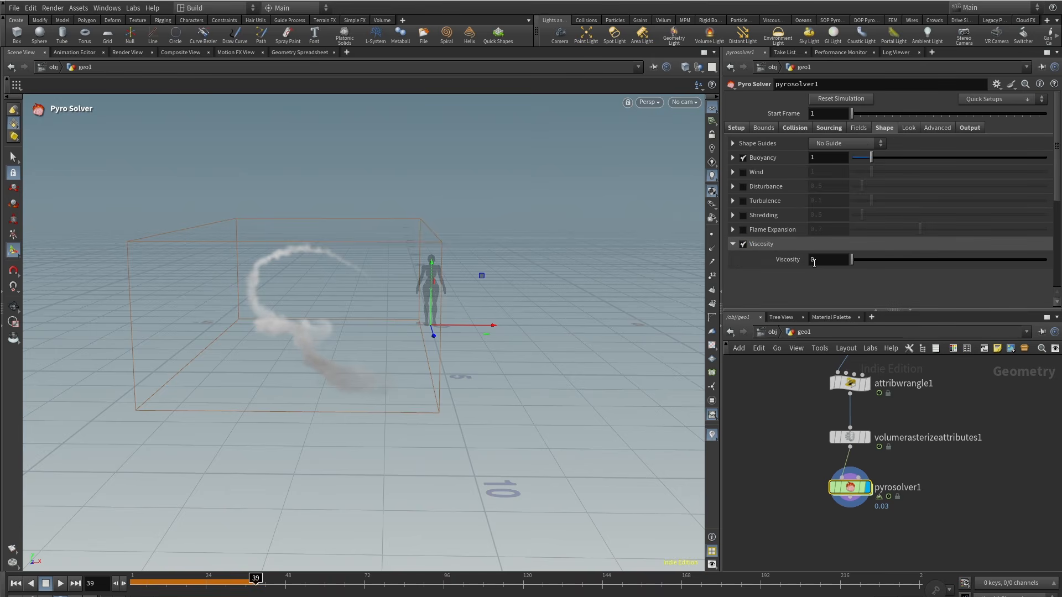
{"action": "type", "text": ".005"}
{"action": "key", "text": "Return"}
Step: Disable the Flame field in the Pyro Solver's field settings
{"action": "left_click", "coordinate": [858, 128]}
{"action": "scroll", "coordinate": [772, 253], "scroll_direction": "down", "scroll_amount": 3}
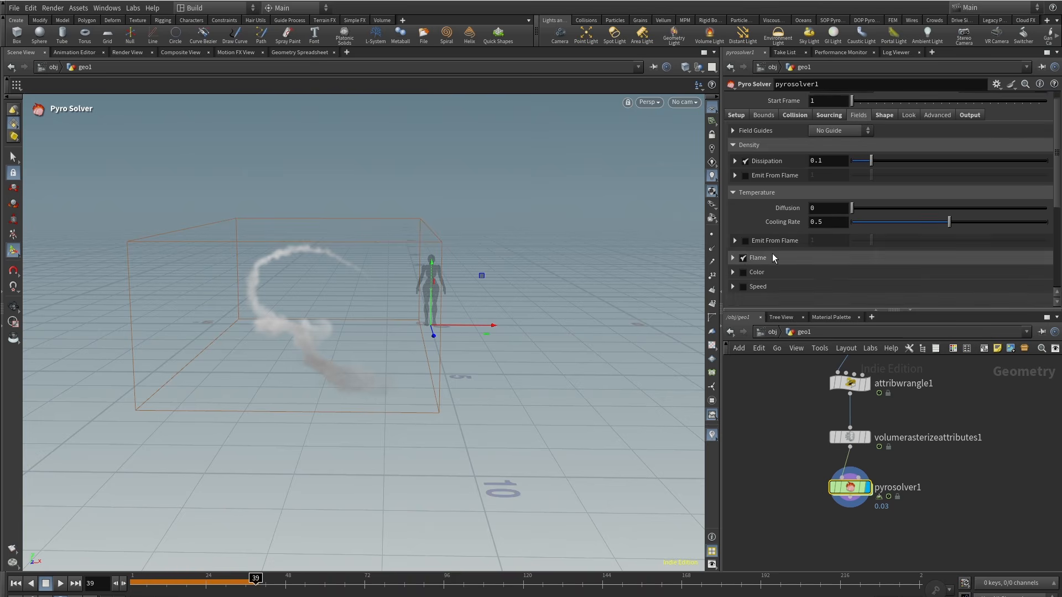
{"action": "scroll", "coordinate": [824, 225], "scroll_direction": "up", "scroll_amount": 1}
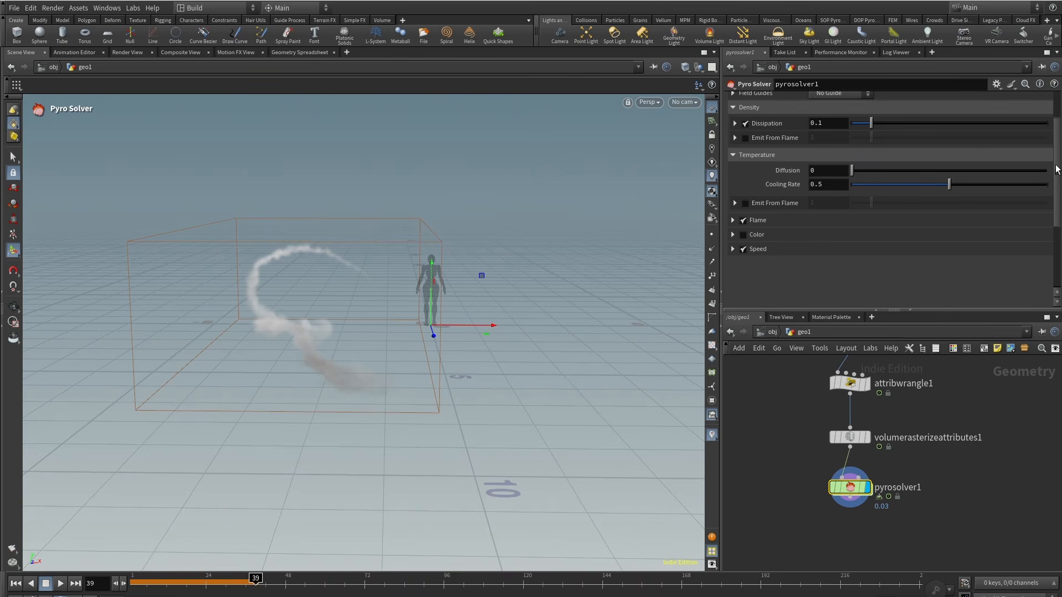
{"action": "left_click", "coordinate": [743, 223]}
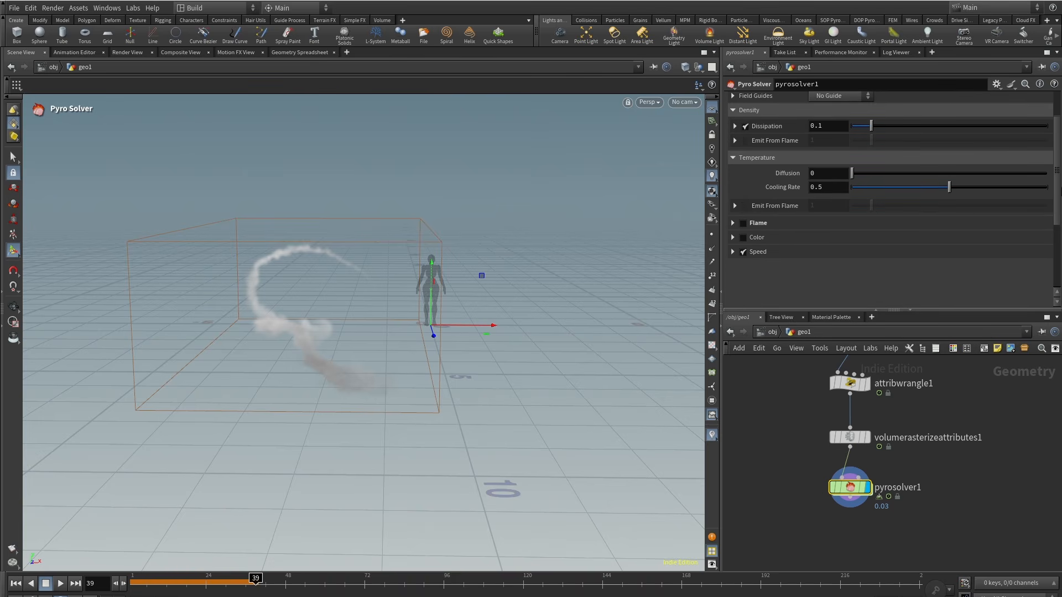
{"action": "left_click_drag", "start_coordinate": [1058, 185], "coordinate": [1057, 155]}
Step: Replay the simulation from frame 1 and inspect the smoke around the character up close
{"action": "left_click", "coordinate": [16, 584]}
{"action": "left_click", "coordinate": [60, 584]}
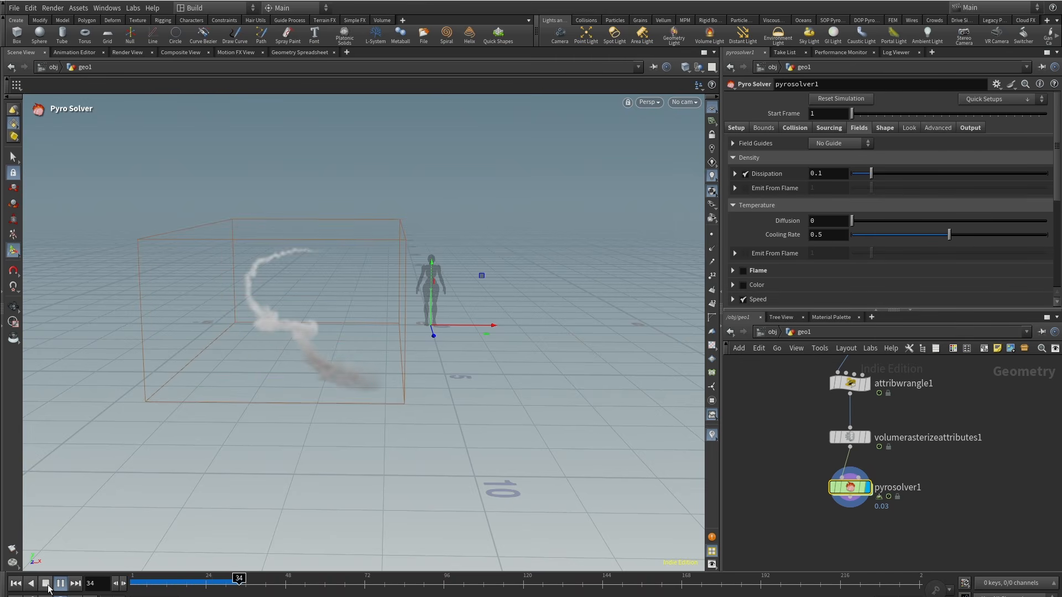
{"action": "left_click", "coordinate": [48, 588]}
{"action": "left_click_drag", "start_coordinate": [161, 404], "coordinate": [214, 554], "text": "alt"}
{"action": "left_click_drag", "start_coordinate": [214, 476], "coordinate": [265, 288], "text": "alt"}
{"action": "left_click", "coordinate": [59, 586]}
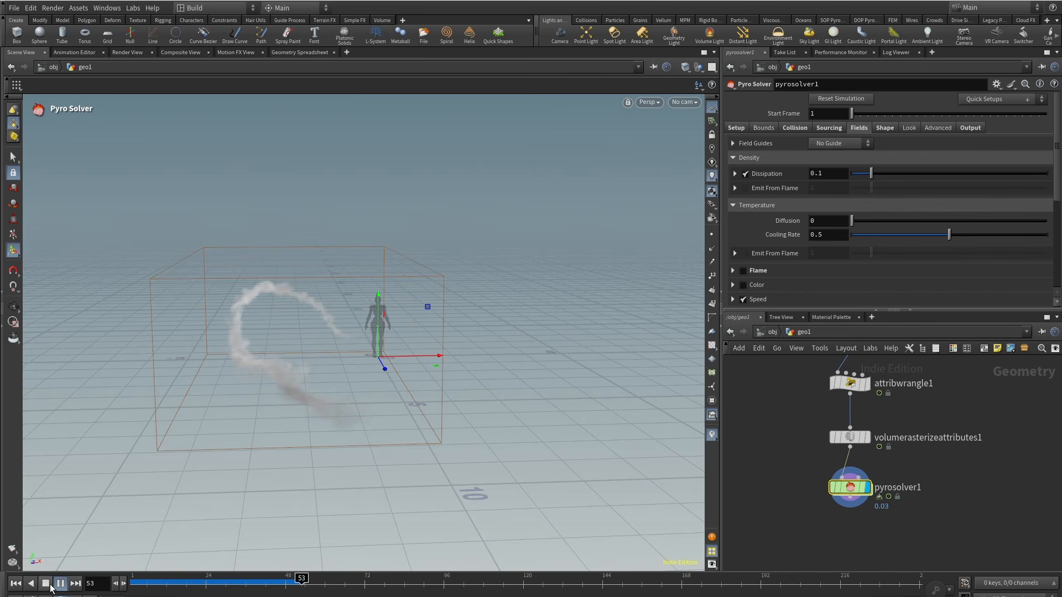
{"action": "scroll", "coordinate": [430, 306], "scroll_direction": "up", "scroll_amount": 6, "text": "alt"}
{"action": "scroll", "coordinate": [407, 318], "scroll_direction": "up", "scroll_amount": 2, "text": "alt"}
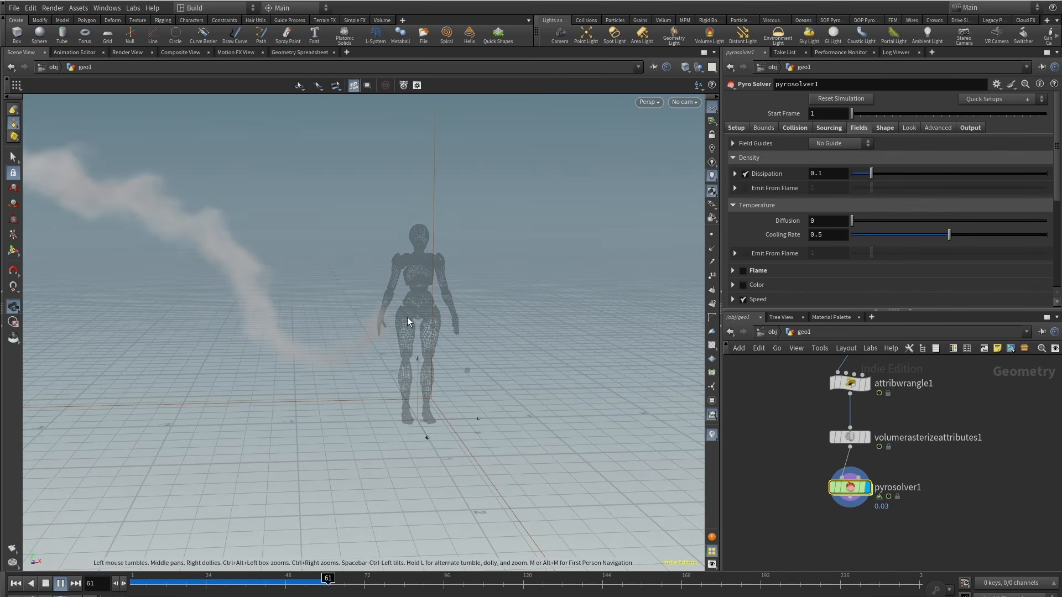
{"action": "key", "text": "Return"}
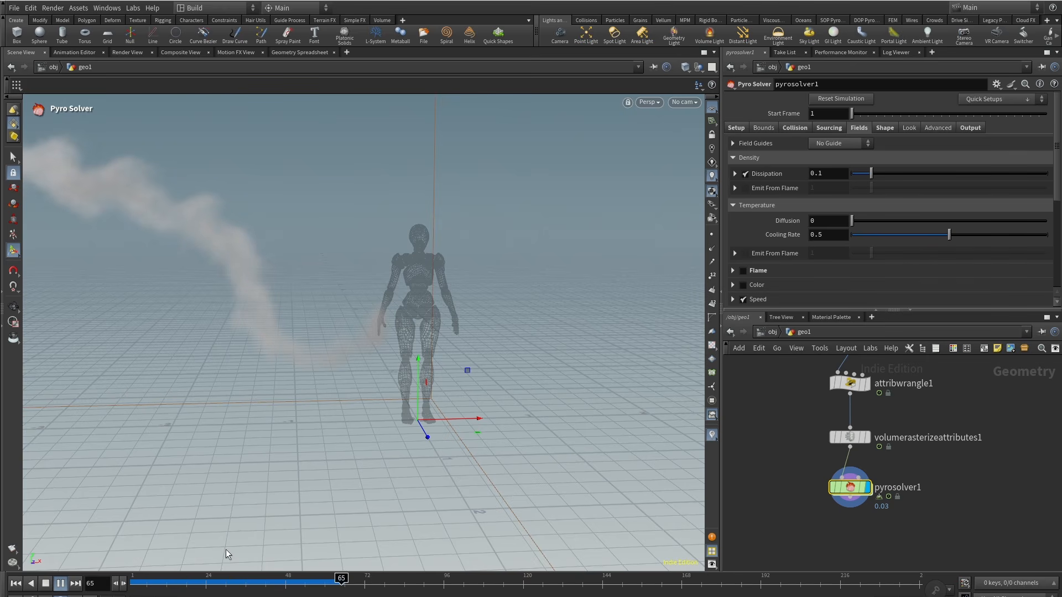
{"action": "left_click_drag", "start_coordinate": [209, 582], "coordinate": [348, 585]}
Step: Bypass the carve node above the sweep and replay the simulation from frame 1
{"action": "scroll", "coordinate": [967, 423], "scroll_direction": "down", "scroll_amount": 2}
{"action": "middle_click_drag", "start_coordinate": [963, 423], "coordinate": [932, 526]}
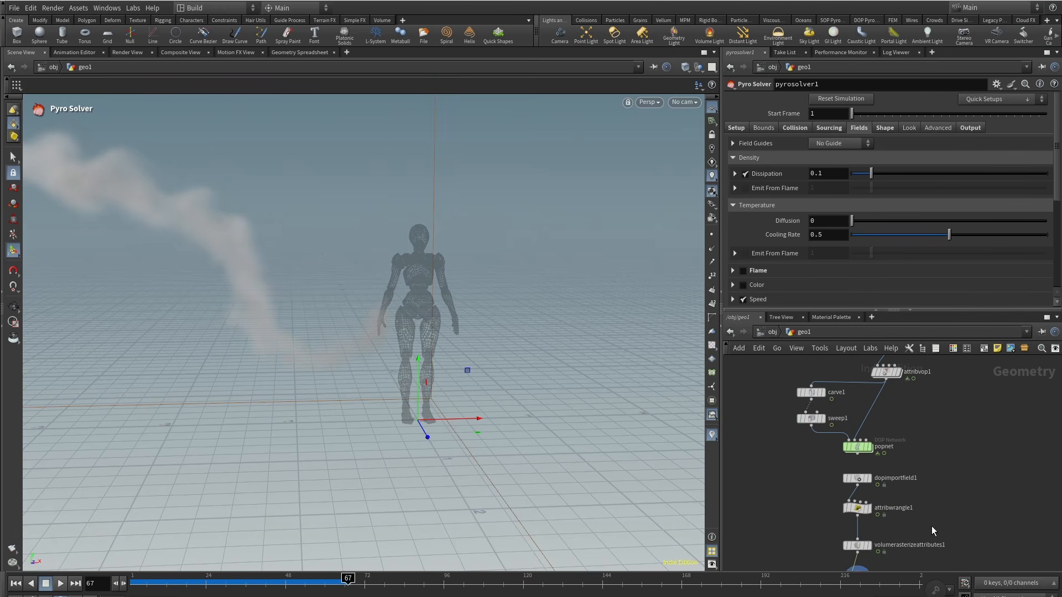
{"action": "middle_click_drag", "start_coordinate": [931, 452], "coordinate": [930, 491]}
{"action": "scroll", "coordinate": [802, 429], "scroll_direction": "up", "scroll_amount": 1}
{"action": "left_click", "coordinate": [798, 410]}
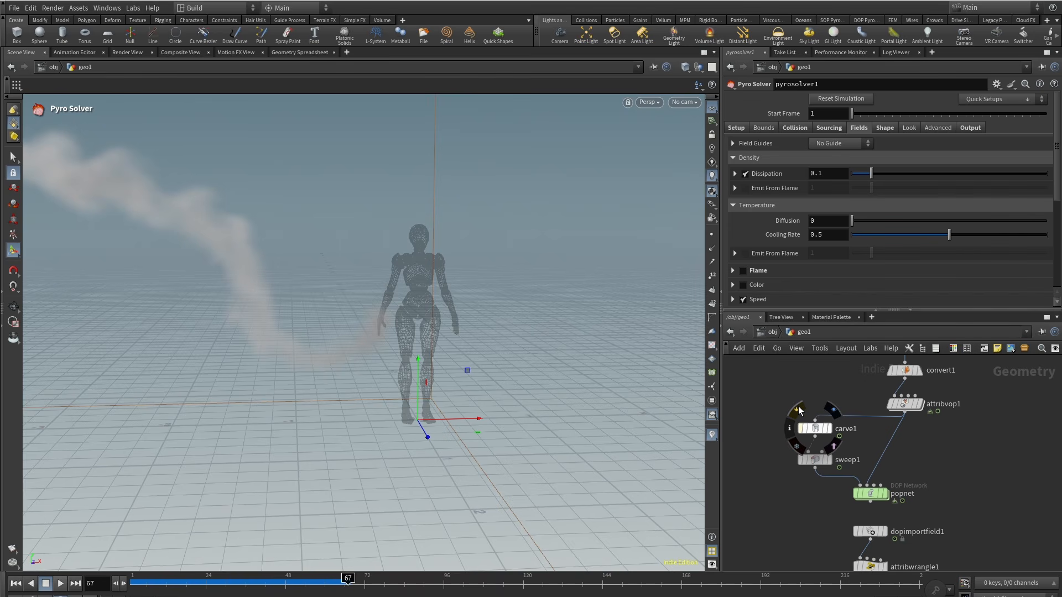
{"action": "left_click", "coordinate": [16, 584]}
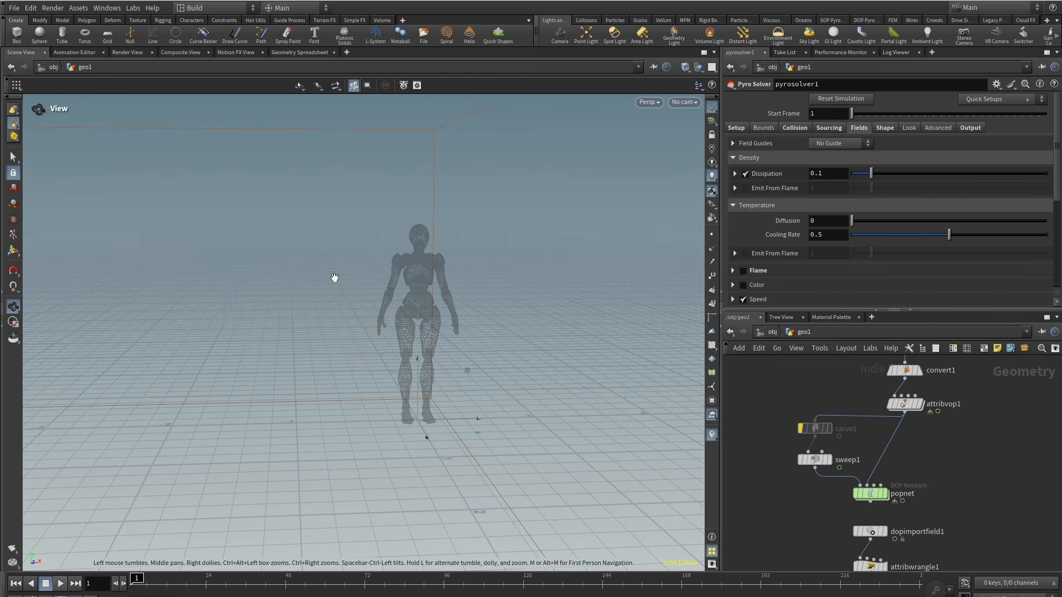
{"action": "scroll", "coordinate": [333, 277], "scroll_direction": "down", "scroll_amount": 4}
{"action": "left_click", "coordinate": [61, 584]}
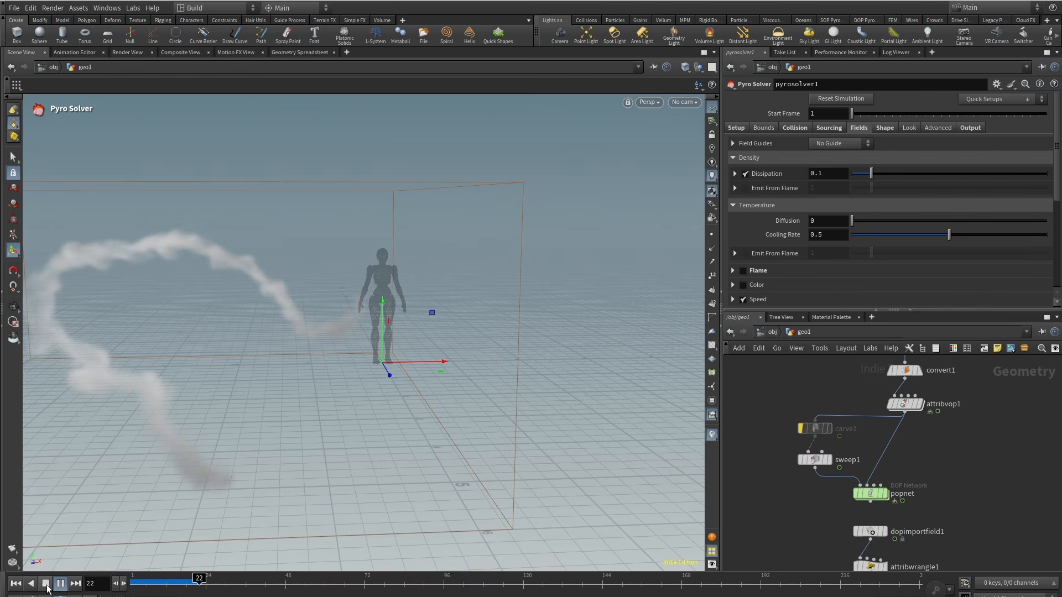
Step: Stop playback and enable Turbulence in the Pyro Solver's shape settings
{"action": "left_click", "coordinate": [47, 586]}
{"action": "middle_click_drag", "start_coordinate": [946, 536], "coordinate": [922, 437]}
{"action": "middle_click_drag", "start_coordinate": [920, 526], "coordinate": [905, 470]}
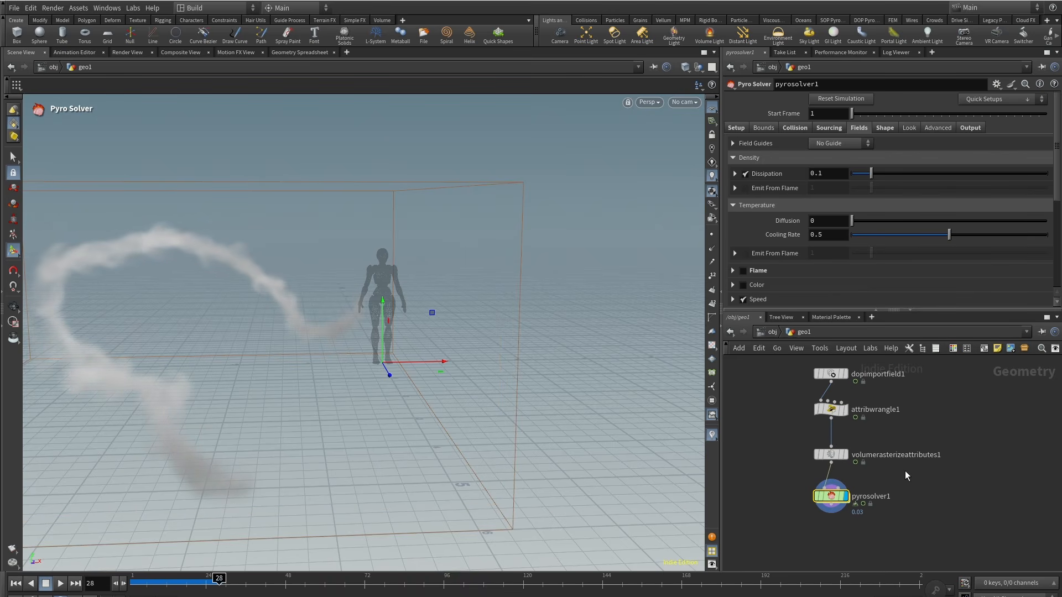
{"action": "left_click", "coordinate": [885, 127]}
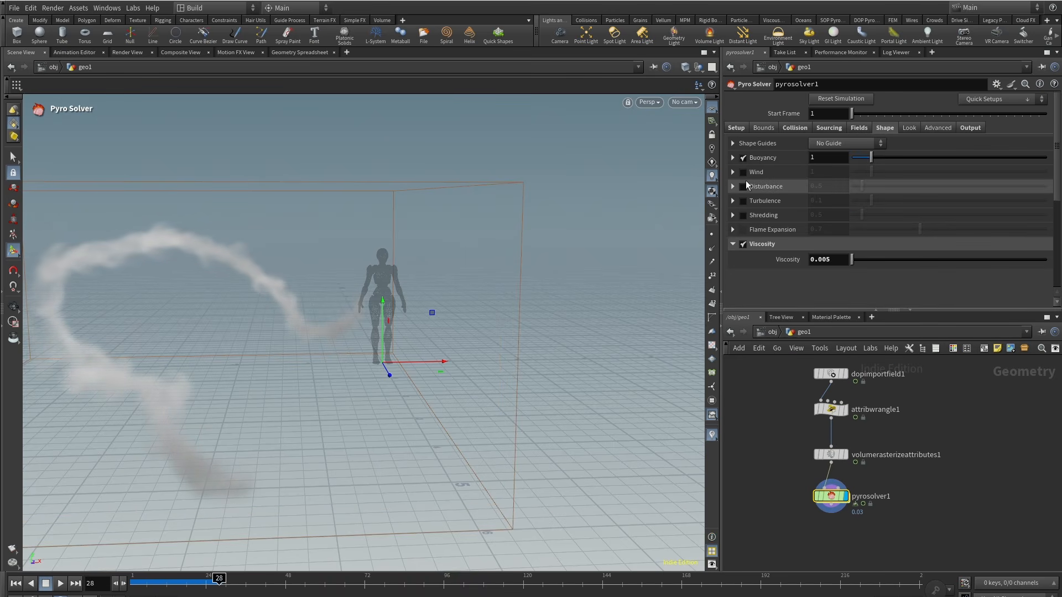
{"action": "left_click", "coordinate": [743, 201]}
{"action": "left_click", "coordinate": [733, 201]}
{"action": "scroll", "coordinate": [738, 227], "scroll_direction": "down", "scroll_amount": 3}
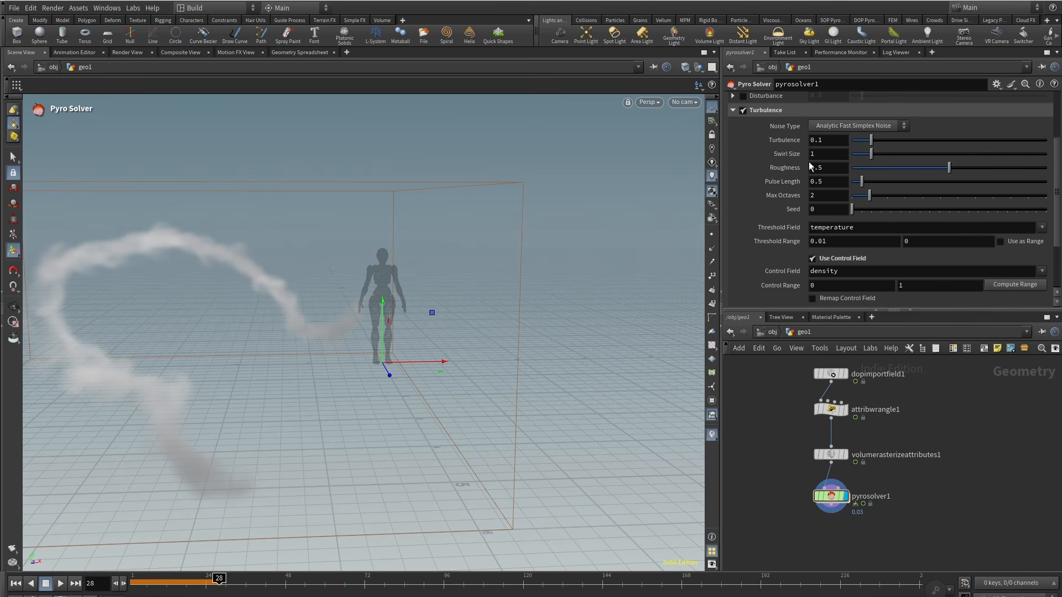
Step: Set the turbulence swirl size to 0.35, the threshold field to density, and max octaves to 5
{"action": "type", "text": ".35"}
{"action": "key", "text": "Return"}
{"action": "left_click", "coordinate": [1043, 227]}
{"action": "left_click", "coordinate": [1010, 257]}
{"action": "type", "text": "5"}
{"action": "key", "text": "Return"}
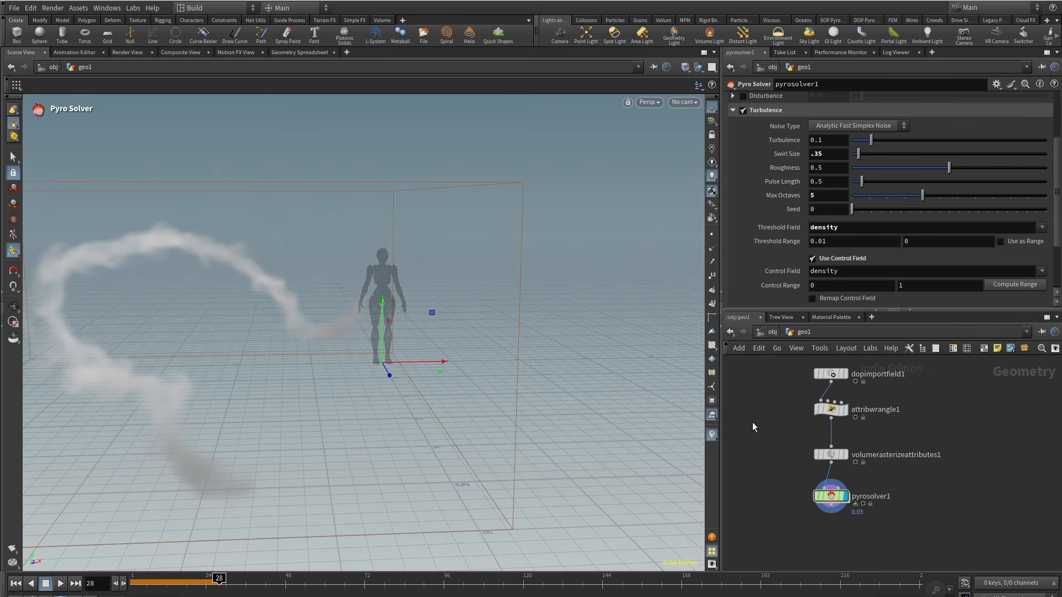
Step: Replay the simulation from frame 1 and orbit around to inspect the turbulent smoke
{"action": "left_click", "coordinate": [15, 584]}
{"action": "left_click", "coordinate": [60, 585]}
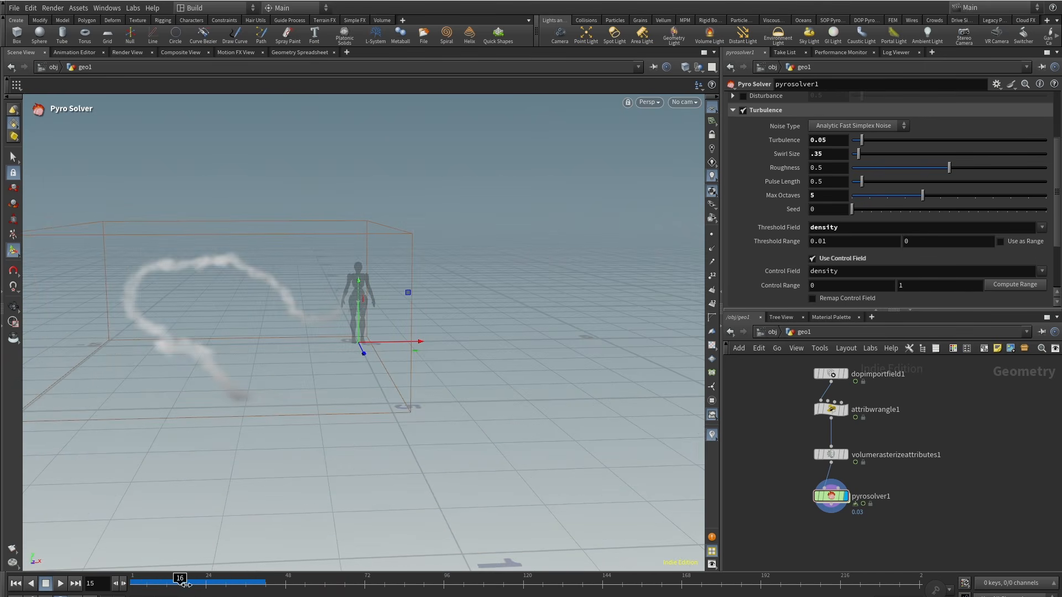
{"action": "left_click_drag", "start_coordinate": [182, 584], "coordinate": [249, 590]}
{"action": "left_click_drag", "start_coordinate": [244, 376], "coordinate": [413, 312], "text": "alt"}
{"action": "middle_click_drag", "start_coordinate": [413, 312], "coordinate": [403, 319], "text": "alt"}
{"action": "left_click_drag", "start_coordinate": [403, 319], "coordinate": [311, 284], "text": "alt"}
{"action": "left_click_drag", "start_coordinate": [136, 586], "coordinate": [252, 592]}
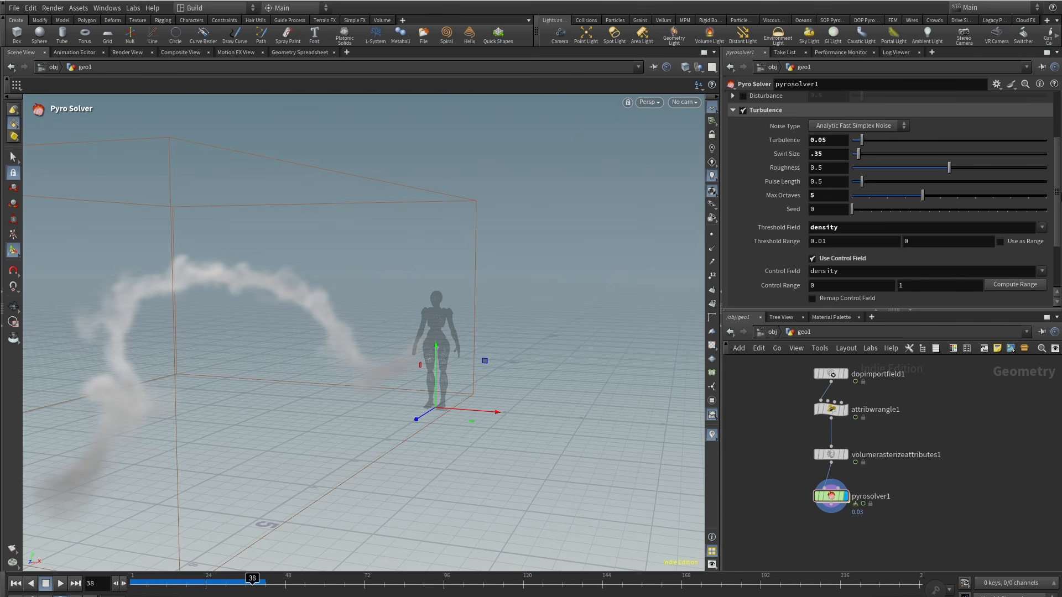
Step: Enable Disturbance in the shape settings and set its strength to 15
{"action": "scroll", "coordinate": [1060, 156], "scroll_direction": "up", "scroll_amount": 3}
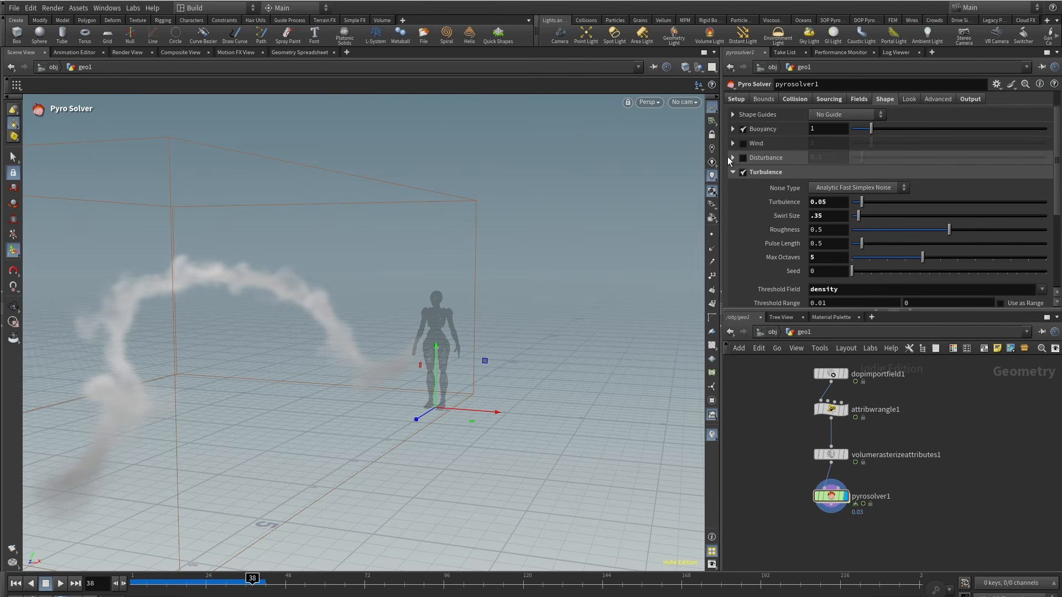
{"action": "left_click", "coordinate": [732, 158]}
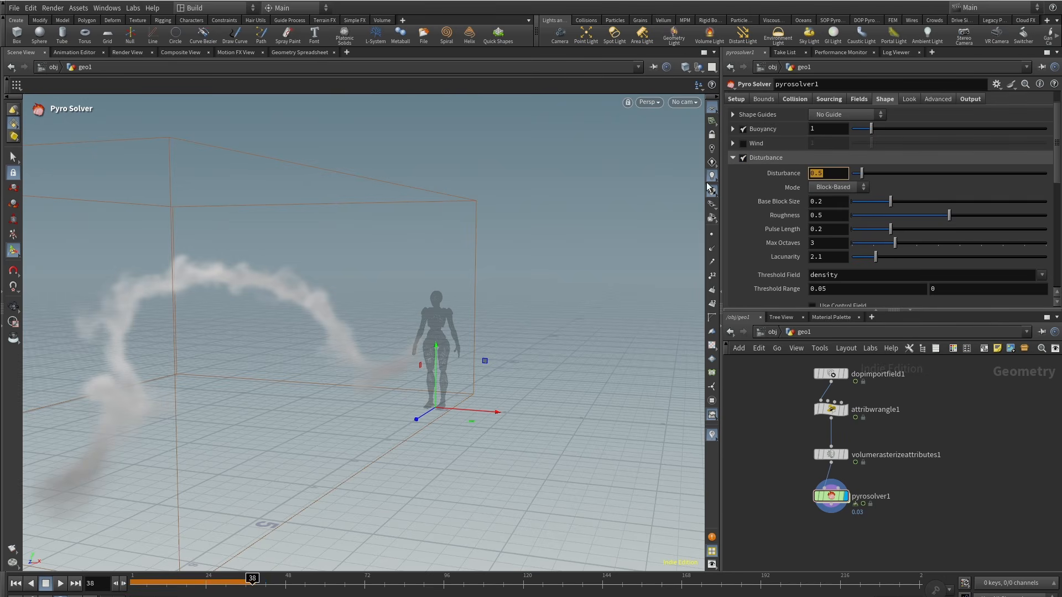
{"action": "type", "text": "15"}
{"action": "key", "text": "Return"}
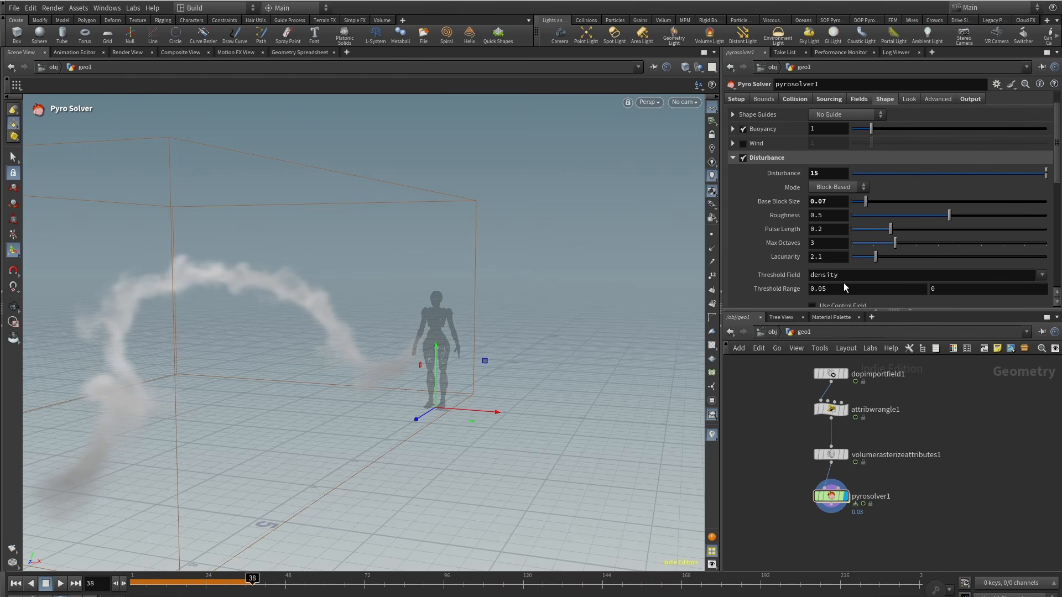
Step: Turn on Use Control Field for disturbance and set its control range to 0.1 and 2
{"action": "scroll", "coordinate": [845, 288], "scroll_direction": "down", "scroll_amount": 3}
{"action": "left_click", "coordinate": [813, 235]}
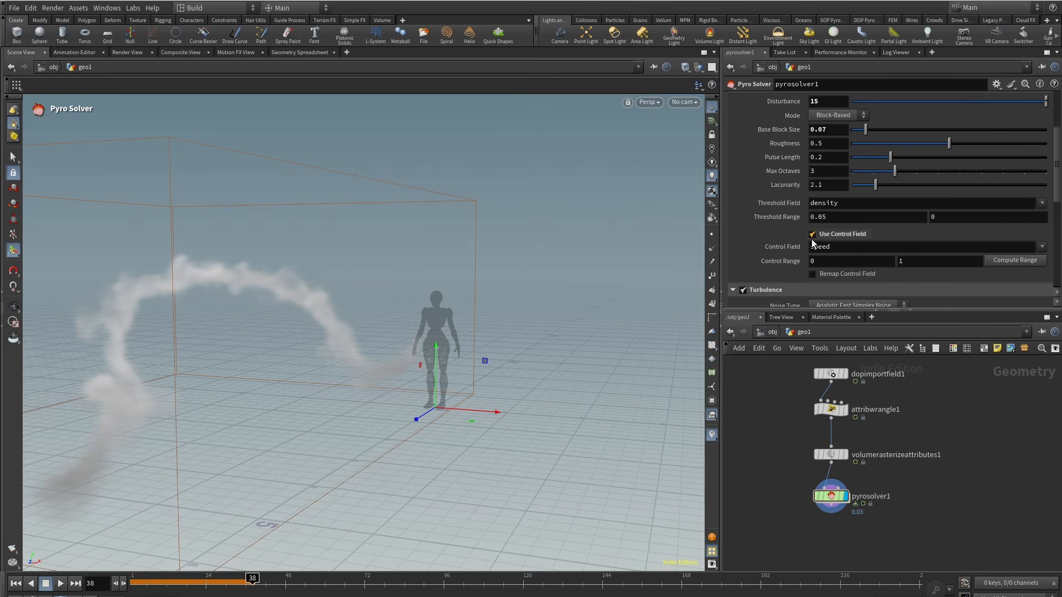
{"action": "scroll", "coordinate": [812, 243], "scroll_direction": "down", "scroll_amount": 7}
{"action": "scroll", "coordinate": [814, 241], "scroll_direction": "up", "scroll_amount": 6}
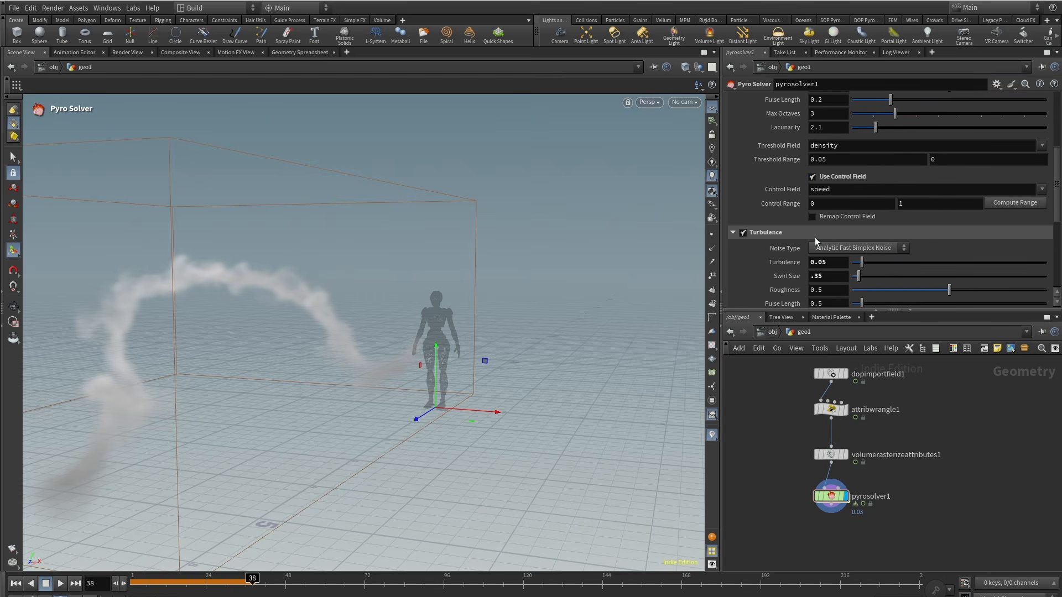
{"action": "left_click", "coordinate": [1020, 208]}
{"action": "left_click_drag", "start_coordinate": [940, 206], "coordinate": [783, 209]}
{"action": "type", "text": "2"}
{"action": "key", "text": "Tab"}
{"action": "type", "text": ".1"}
{"action": "key", "text": "Return"}
Step: Play the simulation and orbit the view to check the disturbed smoke
{"action": "left_click", "coordinate": [46, 585]}
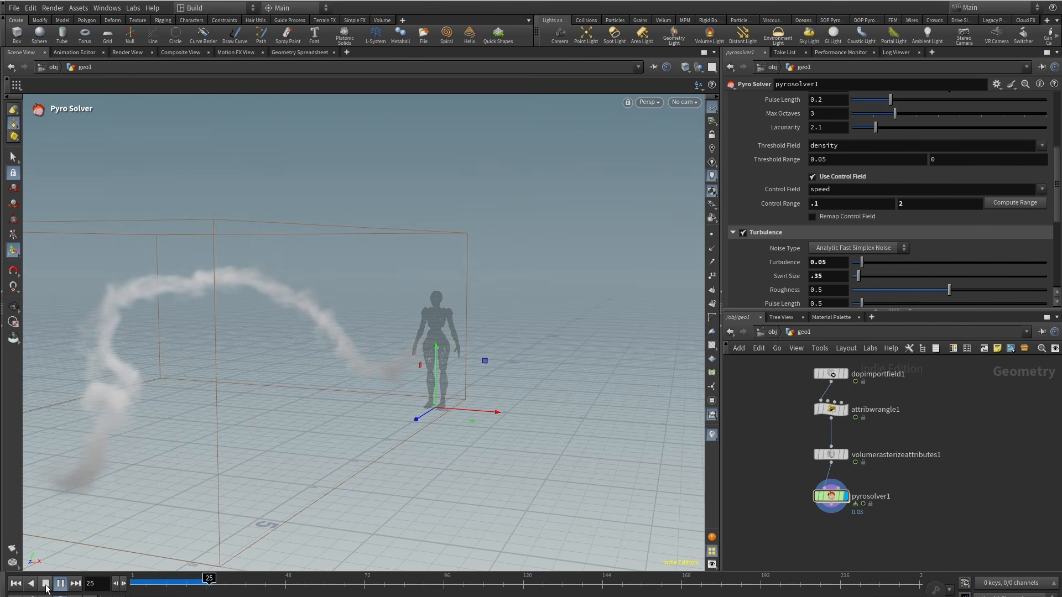
{"action": "mouse_move", "coordinate": [303, 282]}
{"action": "left_mouse_down", "text": "alt"}
{"action": "mouse_move", "coordinate": [336, 301]}
{"action": "mouse_move", "coordinate": [335, 327]}
{"action": "mouse_move", "coordinate": [323, 288]}
{"action": "left_mouse_up", "text": "alt"}
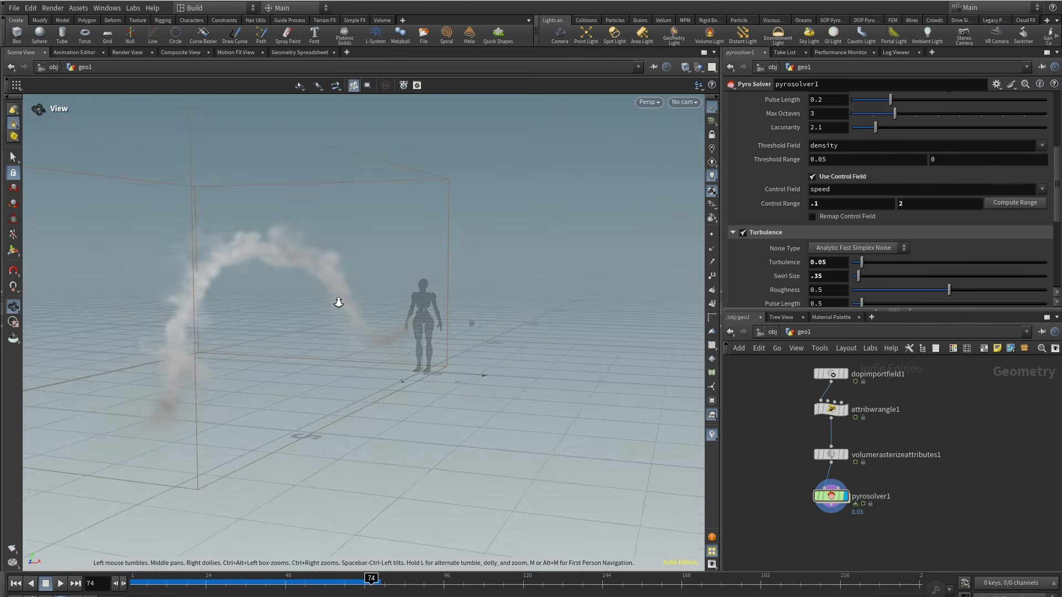
{"action": "left_click", "coordinate": [326, 587]}
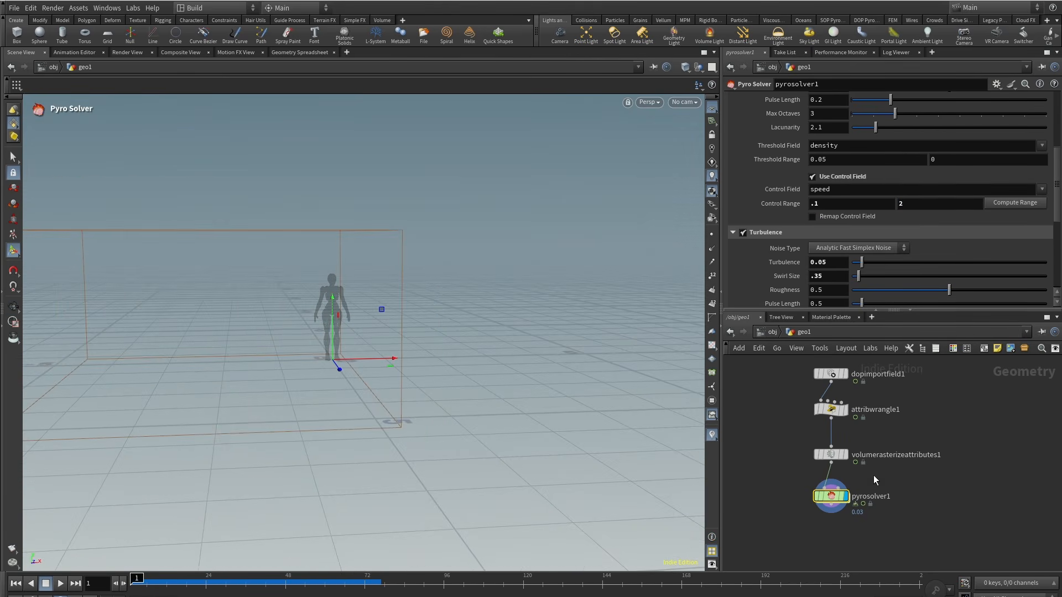
{"action": "scroll", "coordinate": [1058, 259], "scroll_direction": "down", "scroll_amount": 5}
{"action": "scroll", "coordinate": [1059, 259], "scroll_direction": "up", "scroll_amount": 5}
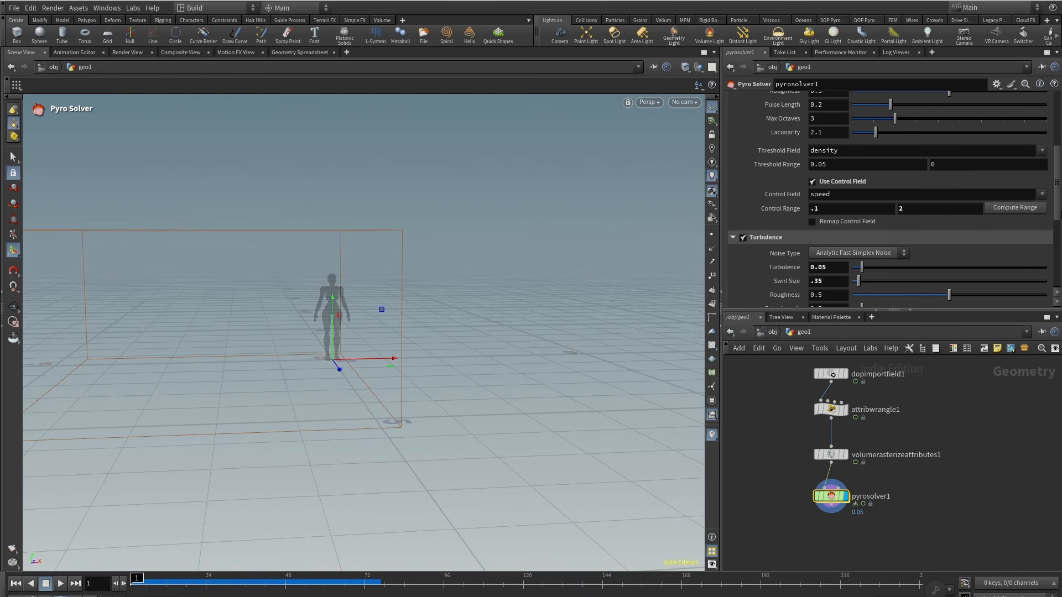
Step: Stop exporting the Cd, flame and temperature fields in the Pyro Solver output settings
{"action": "left_click", "coordinate": [971, 128]}
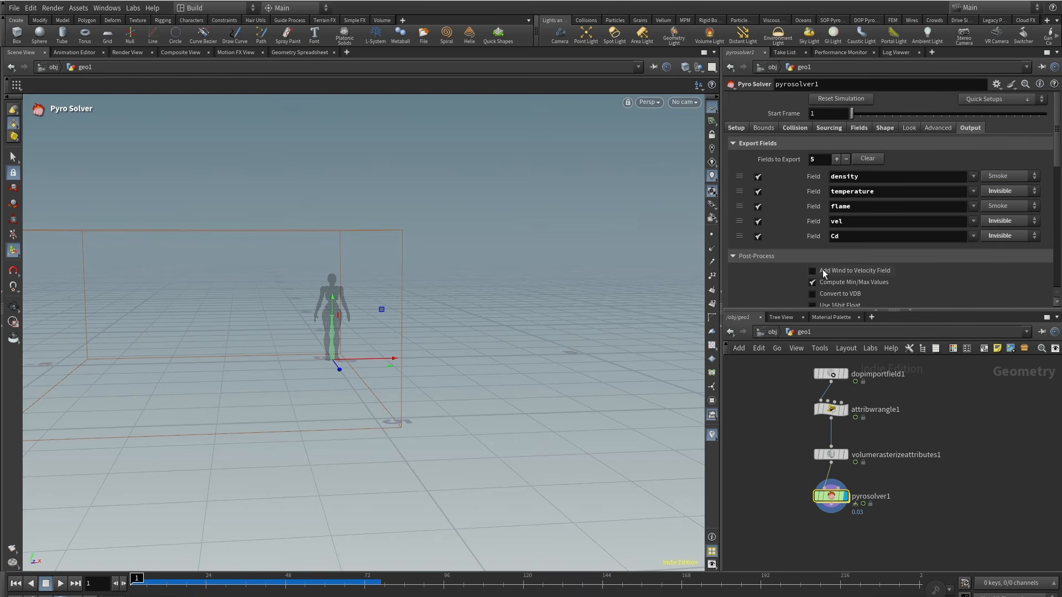
{"action": "left_click", "coordinate": [758, 237]}
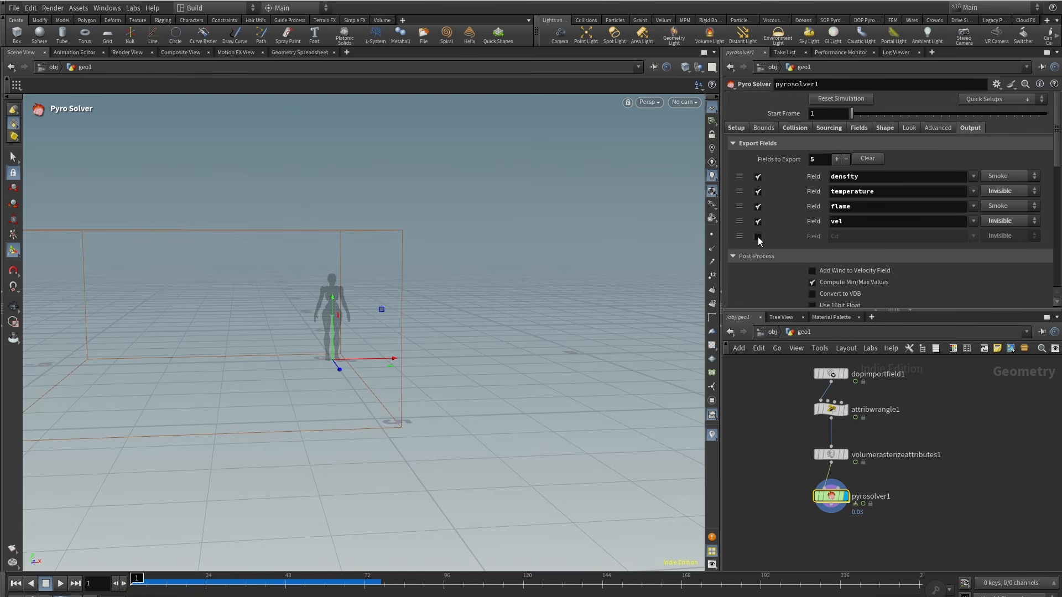
{"action": "left_click", "coordinate": [758, 206]}
{"action": "left_click", "coordinate": [759, 191]}
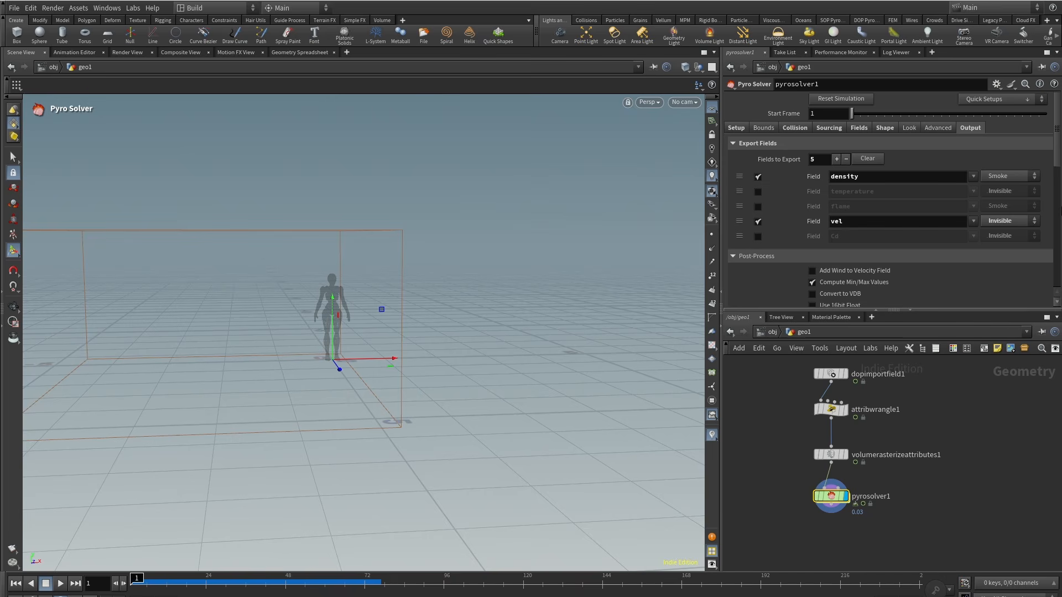
Step: Disable Compute Min/Max Values and enable Convert to VDB in the output post-process settings
{"action": "scroll", "coordinate": [993, 214], "scroll_direction": "down", "scroll_amount": 3}
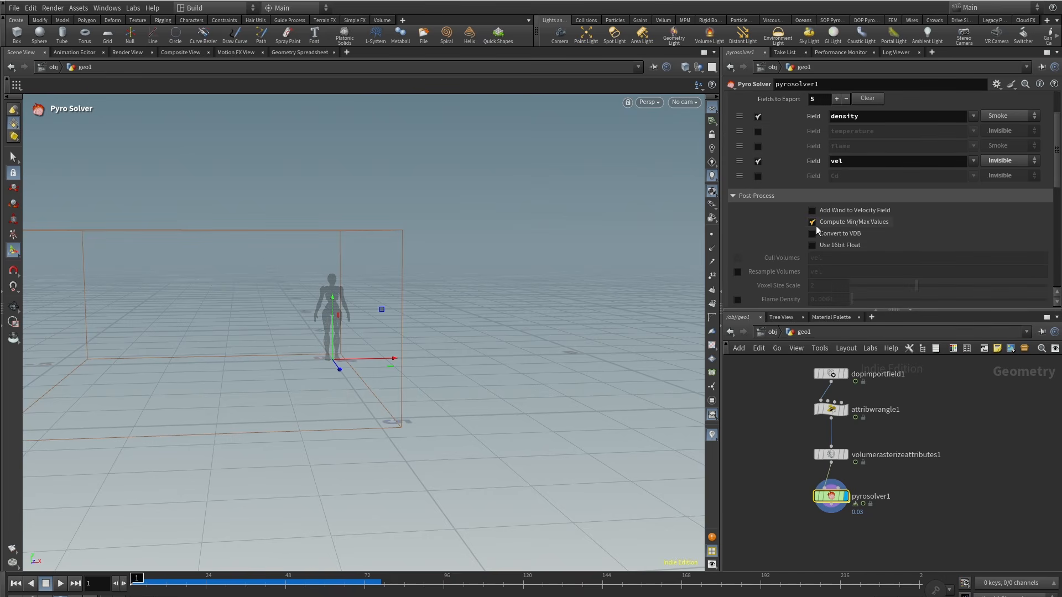
{"action": "left_click", "coordinate": [813, 222]}
{"action": "left_click", "coordinate": [813, 234]}
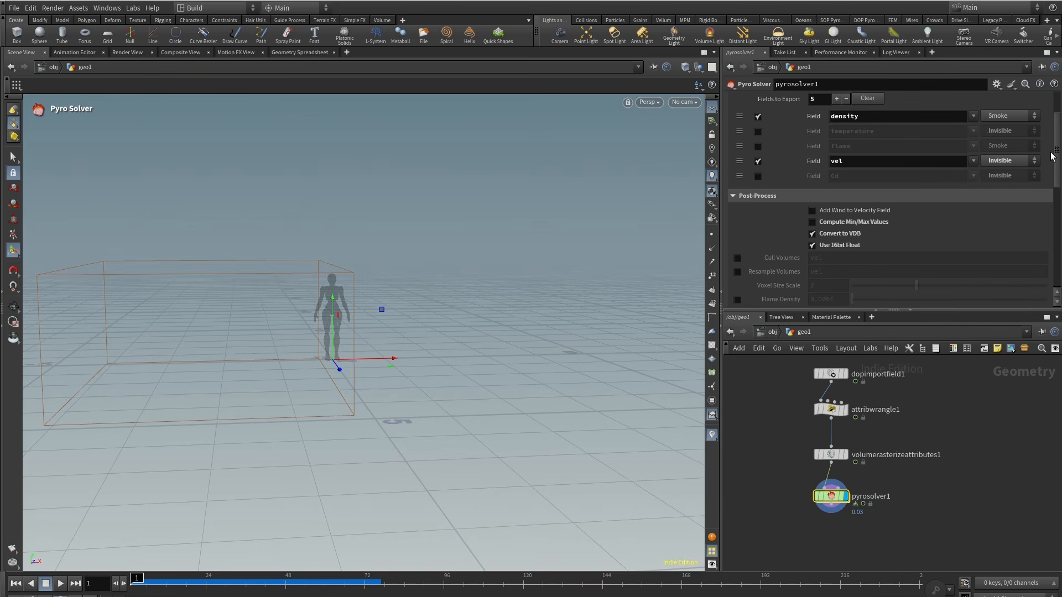
Step: Set the Pyro Solver's voxel size to 0.01 in the setup settings
{"action": "left_click_drag", "start_coordinate": [1053, 156], "coordinate": [1057, 117]}
{"action": "left_click", "coordinate": [734, 129]}
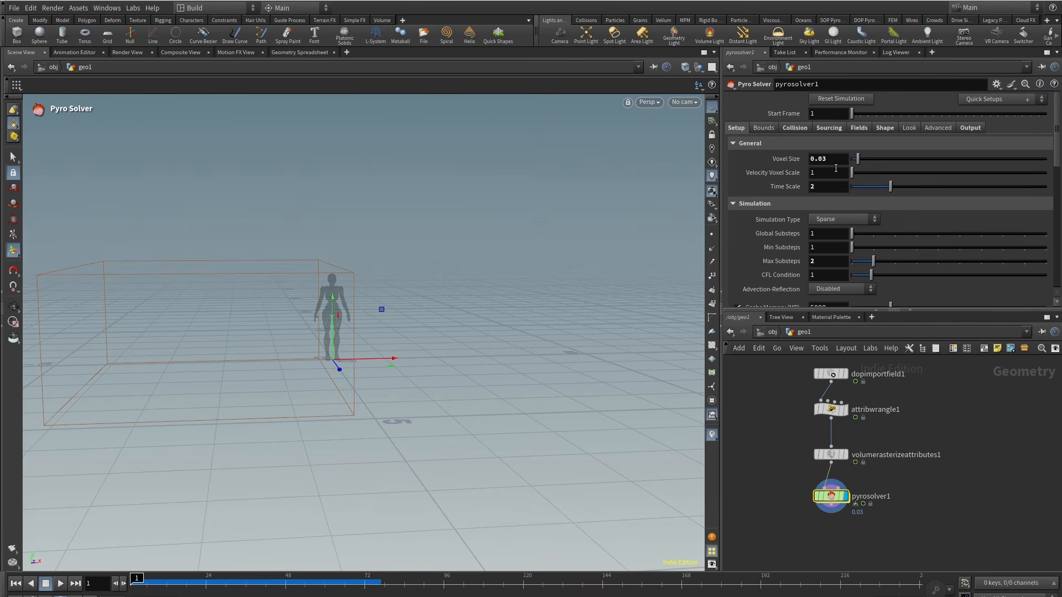
{"action": "left_click", "coordinate": [769, 449]}
{"action": "middle_click_drag", "start_coordinate": [752, 513], "coordinate": [754, 483]}
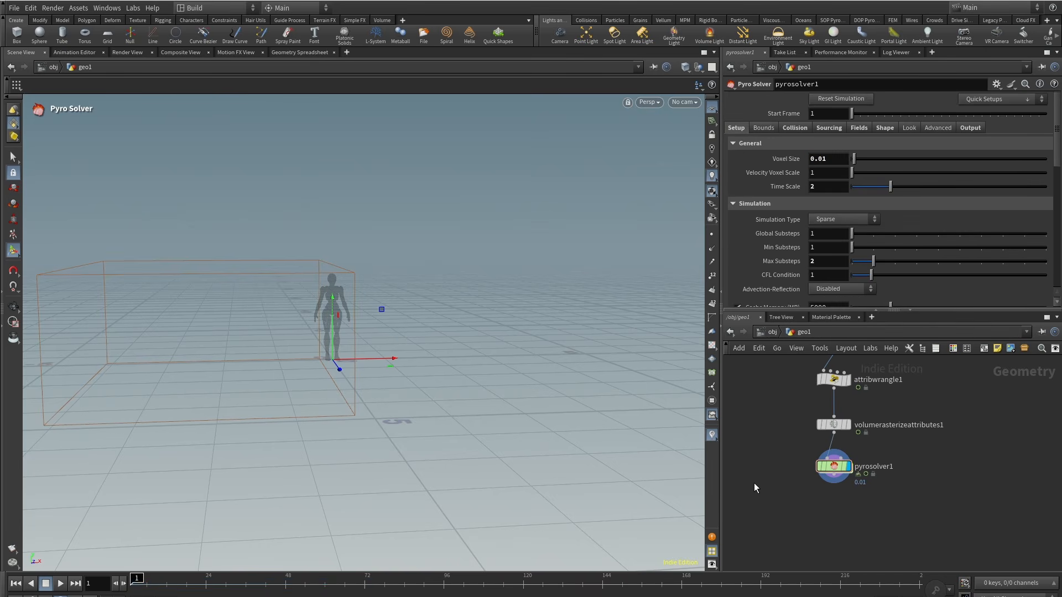
Step: Add a File Cache node below the pyro solver and connect it
{"action": "scroll", "coordinate": [830, 516], "scroll_direction": "up", "scroll_amount": 2}
{"action": "key", "text": "Tab"}
{"action": "mouse_move", "coordinate": [847, 308]}
{"action": "left_click", "coordinate": [980, 309]}
{"action": "left_click", "coordinate": [835, 511]}
{"action": "left_click", "coordinate": [857, 490]}
Step: Set the cache's geometry file to $HIP/geo/smoke_cap.$F4.bgeo.sc with Load from Disk enabled
{"action": "left_click", "coordinate": [837, 114]}
{"action": "left_click", "coordinate": [836, 128]}
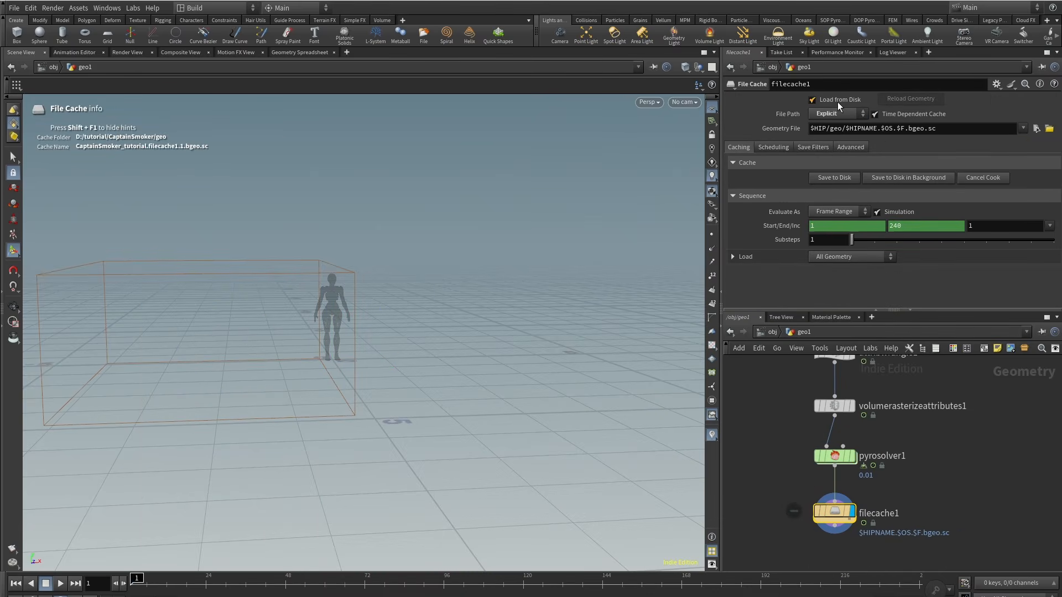
{"action": "left_click", "coordinate": [838, 102]}
{"action": "left_click_drag", "start_coordinate": [846, 129], "coordinate": [906, 130]}
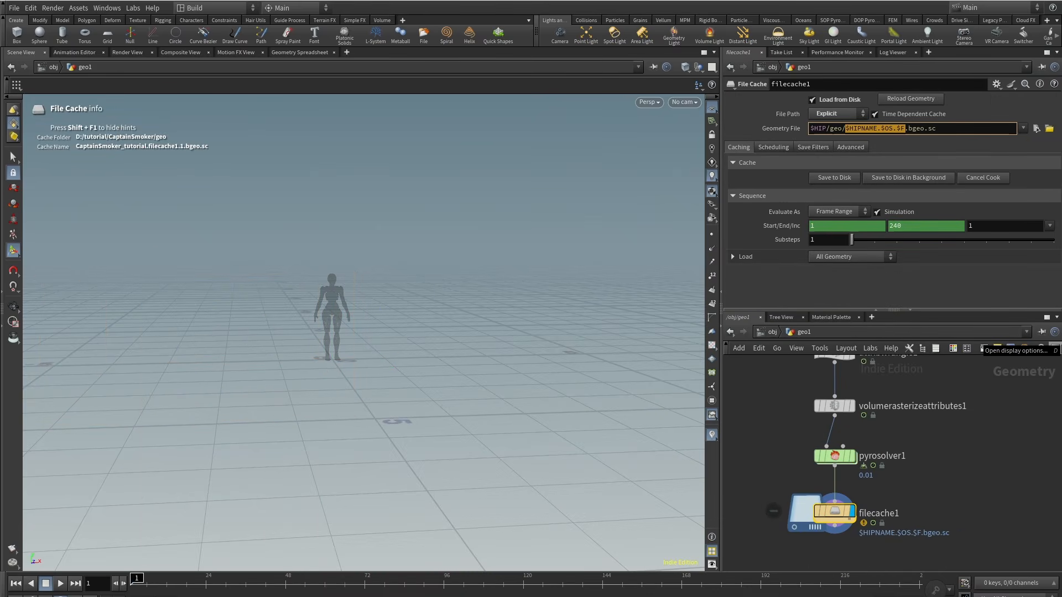
{"action": "type", "text": "smoke_cap"}
{"action": "type", "text": ".$F4"}
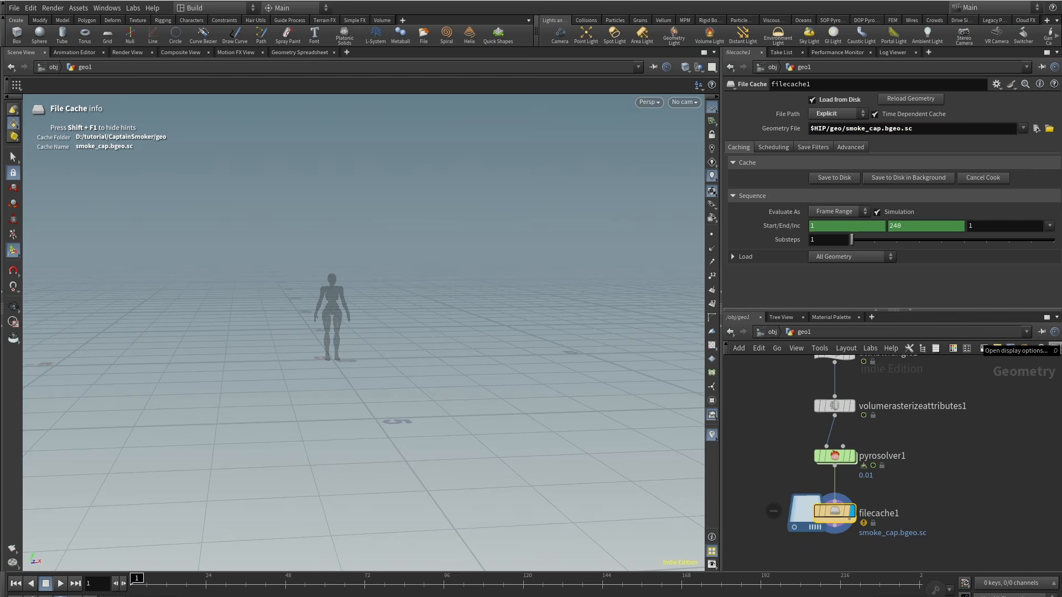
{"action": "key", "text": "Return"}
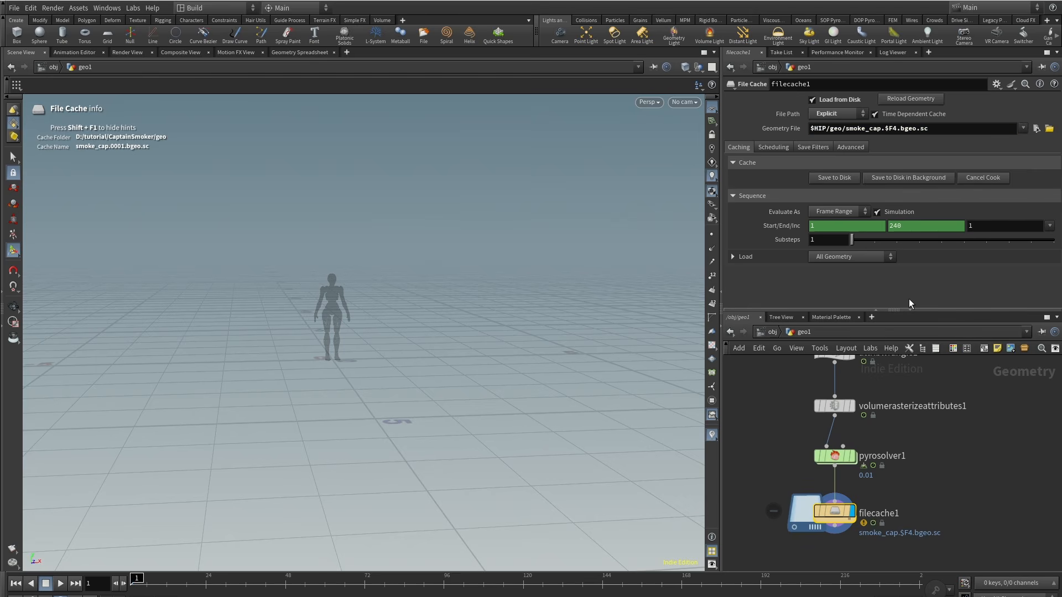
Step: Set the cache's end frame to 50
{"action": "right_click", "coordinate": [783, 227]}
{"action": "left_click", "coordinate": [814, 390]}
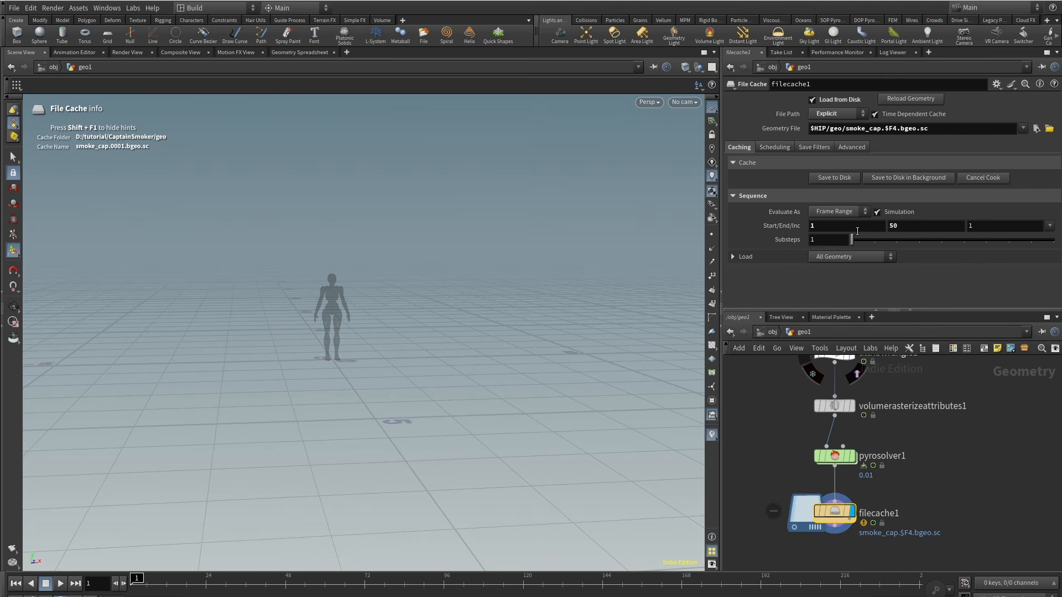
{"action": "middle_click_drag", "start_coordinate": [952, 444], "coordinate": [944, 449]}
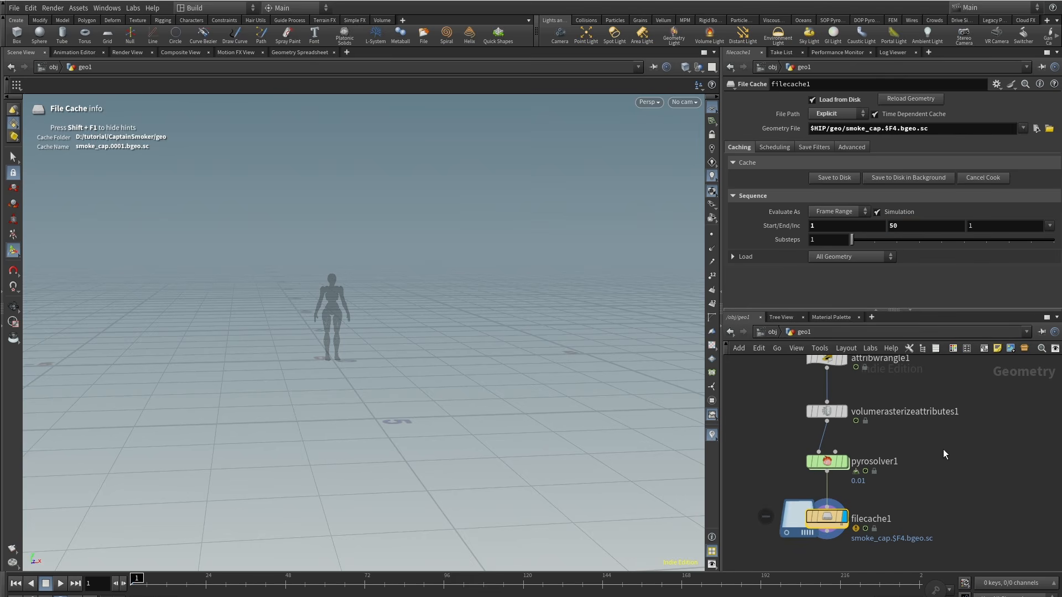
Step: Save the smoke simulation to disk and scrub through the cached frames
{"action": "left_click", "coordinate": [833, 178]}
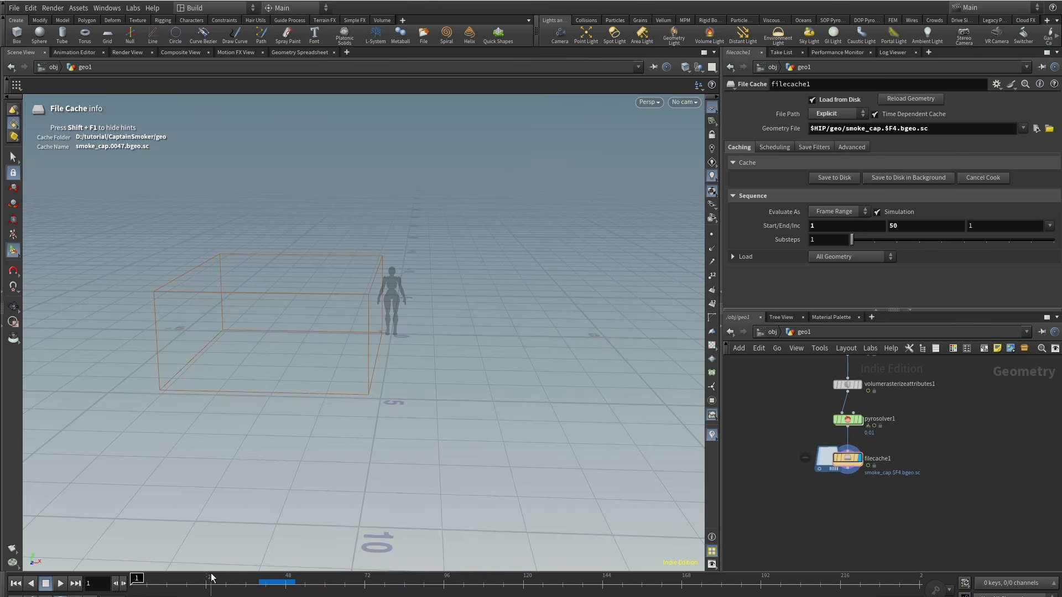
{"action": "left_click_drag", "start_coordinate": [211, 578], "coordinate": [276, 593]}
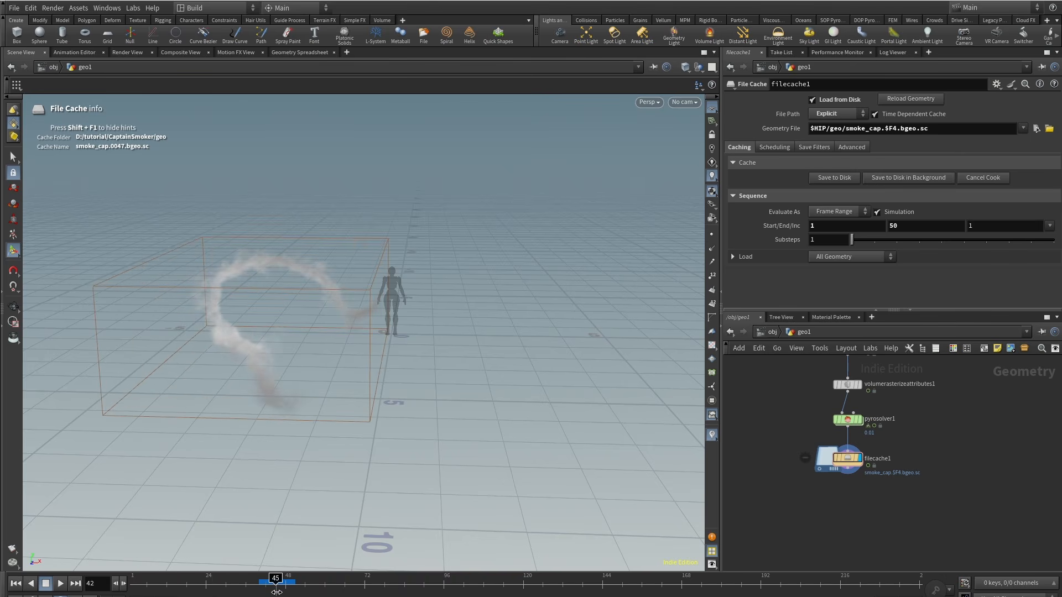
Step: Add a Volume Visualization node below the file cache
{"action": "key", "text": "Tab"}
{"action": "type", "text": "vo"}
{"action": "mouse_move", "coordinate": [863, 510]}
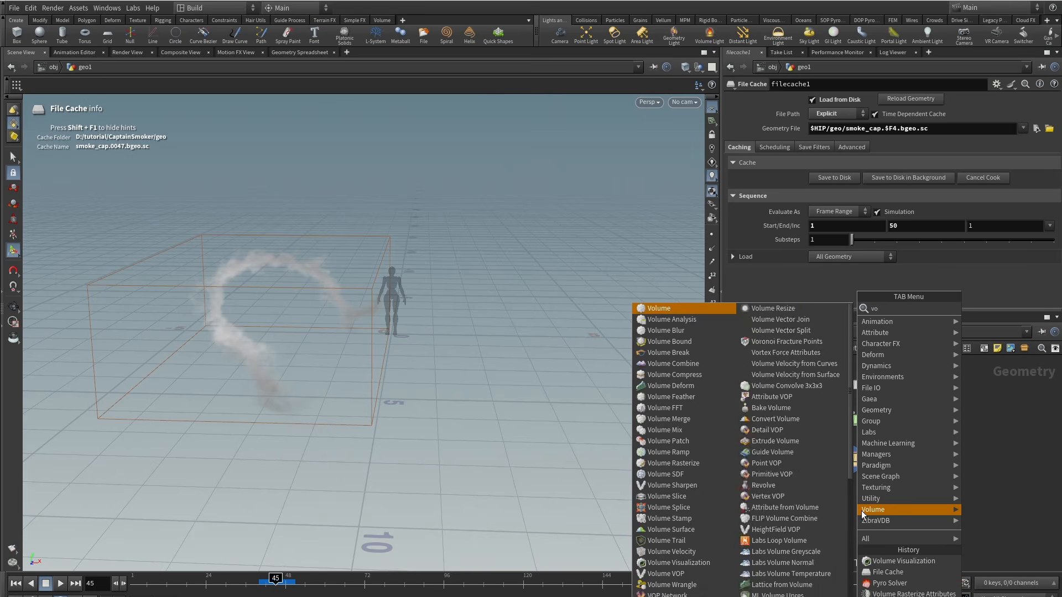
{"action": "type", "text": "vi"}
{"action": "key", "text": "Return"}
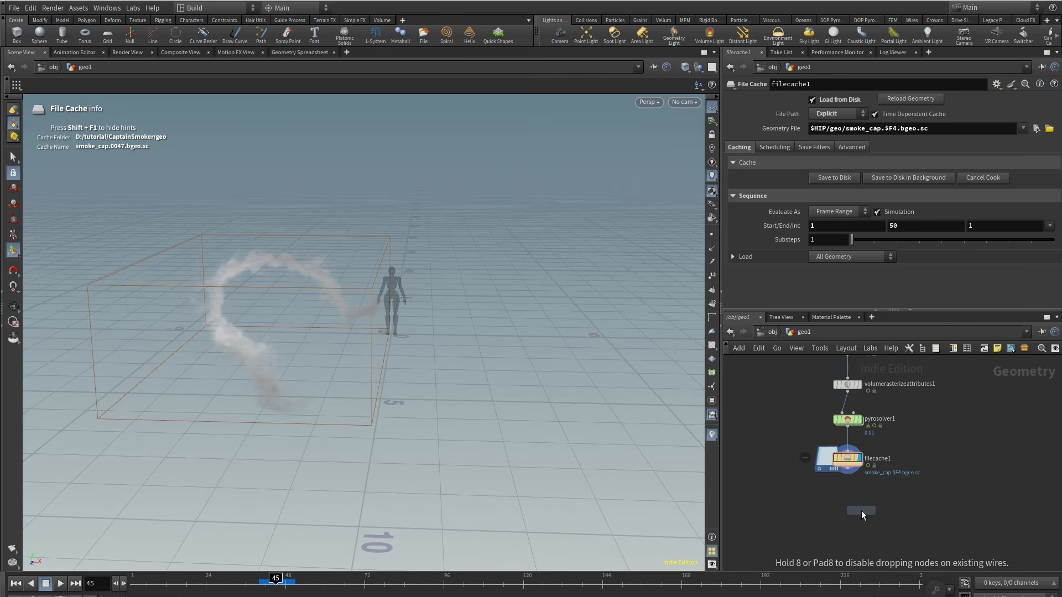
{"action": "left_click", "coordinate": [849, 506]}
Step: Set the volume visualization's density scale to 30
{"action": "scroll", "coordinate": [844, 506], "scroll_direction": "up", "scroll_amount": 3}
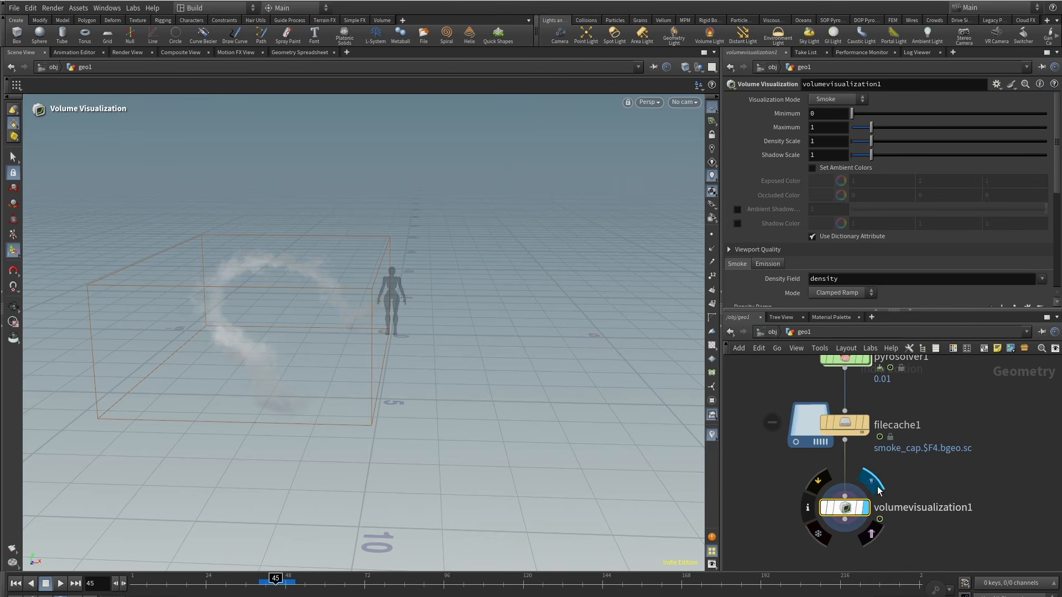
{"action": "type", "text": "30"}
{"action": "key", "text": "Return"}
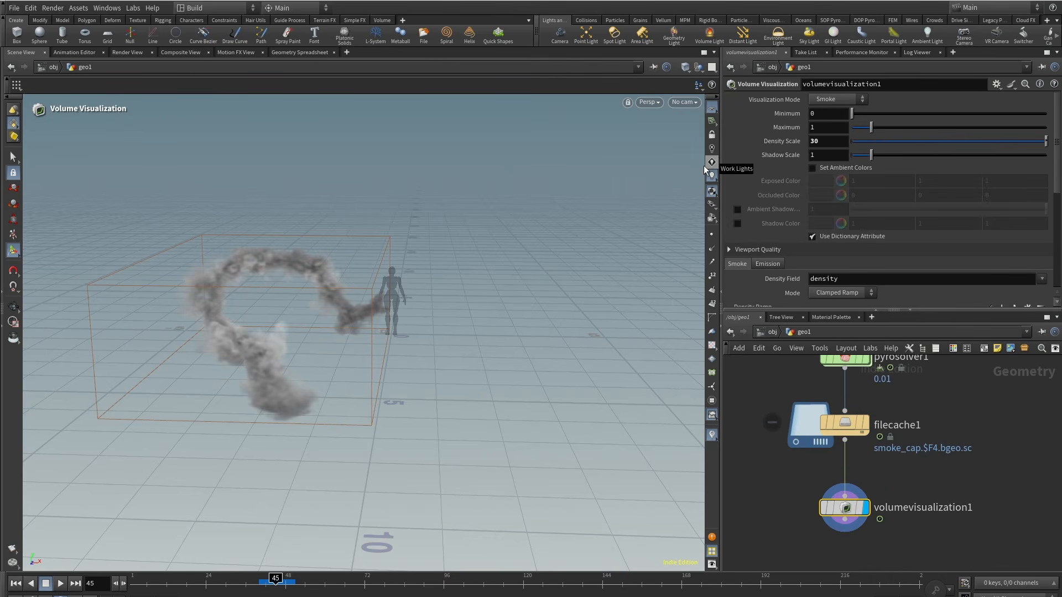
Step: Frame the view on the smoke, render a flipbook, and play it back
{"action": "scroll", "coordinate": [410, 310], "scroll_direction": "up", "scroll_amount": 3}
{"action": "left_click_drag", "start_coordinate": [396, 321], "coordinate": [445, 266], "text": "alt"}
{"action": "left_click", "coordinate": [12, 549]}
{"action": "left_click_drag", "start_coordinate": [159, 441], "coordinate": [24, 468]}
{"action": "type", "text": "5"}
{"action": "key", "text": "Return"}
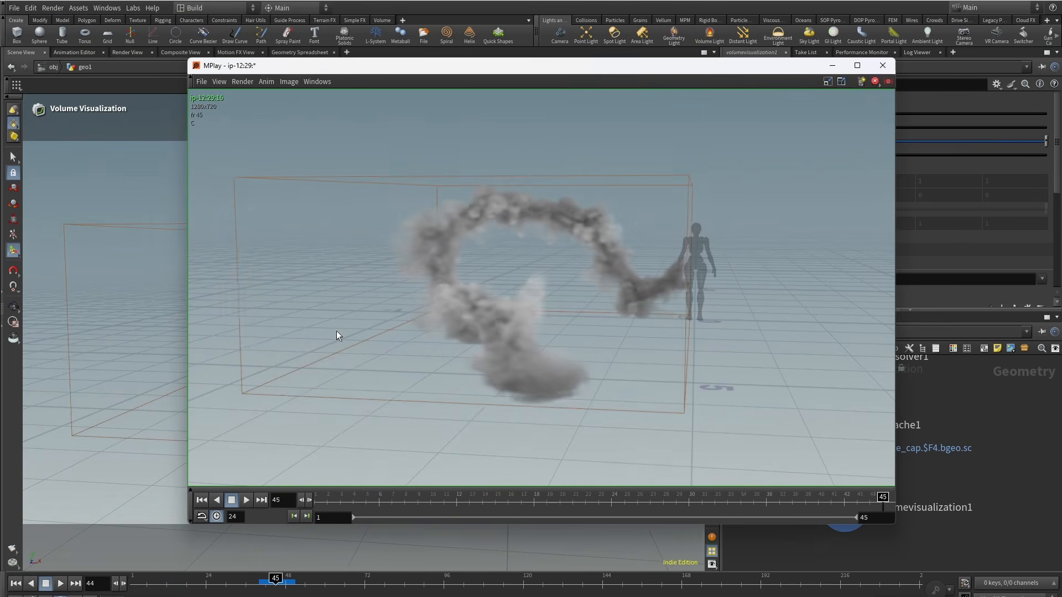
{"action": "left_click", "coordinate": [245, 500]}
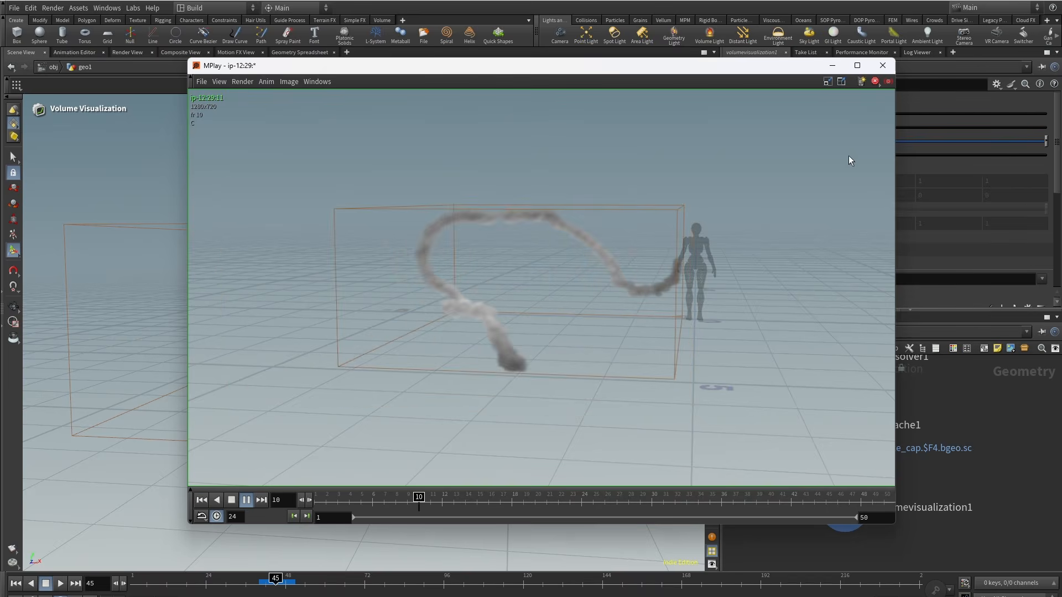
Step: Close the flipbook and keyframe the blend shapes node's blend1 weight at 0 on frame 55
{"action": "left_click", "coordinate": [883, 65]}
{"action": "left_click_drag", "start_coordinate": [946, 473], "coordinate": [980, 489]}
{"action": "left_click_drag", "start_coordinate": [909, 406], "coordinate": [939, 473]}
{"action": "left_click", "coordinate": [891, 520]}
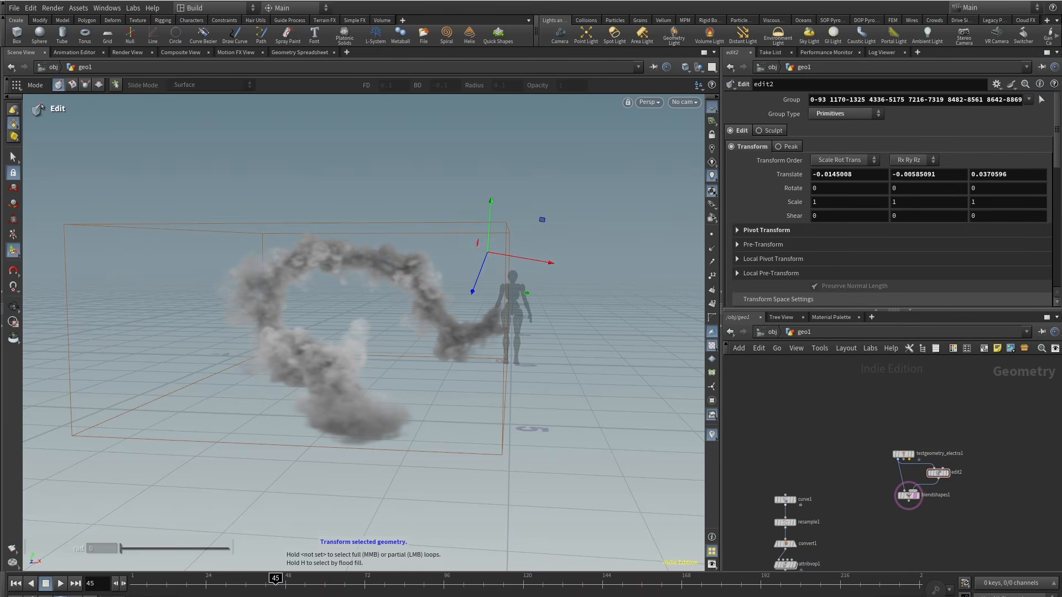
{"action": "left_click", "coordinate": [291, 589]}
{"action": "left_click_drag", "start_coordinate": [891, 520], "coordinate": [913, 495]}
{"action": "left_click", "coordinate": [312, 585]}
{"action": "left_click_drag", "start_coordinate": [307, 587], "coordinate": [309, 587]}
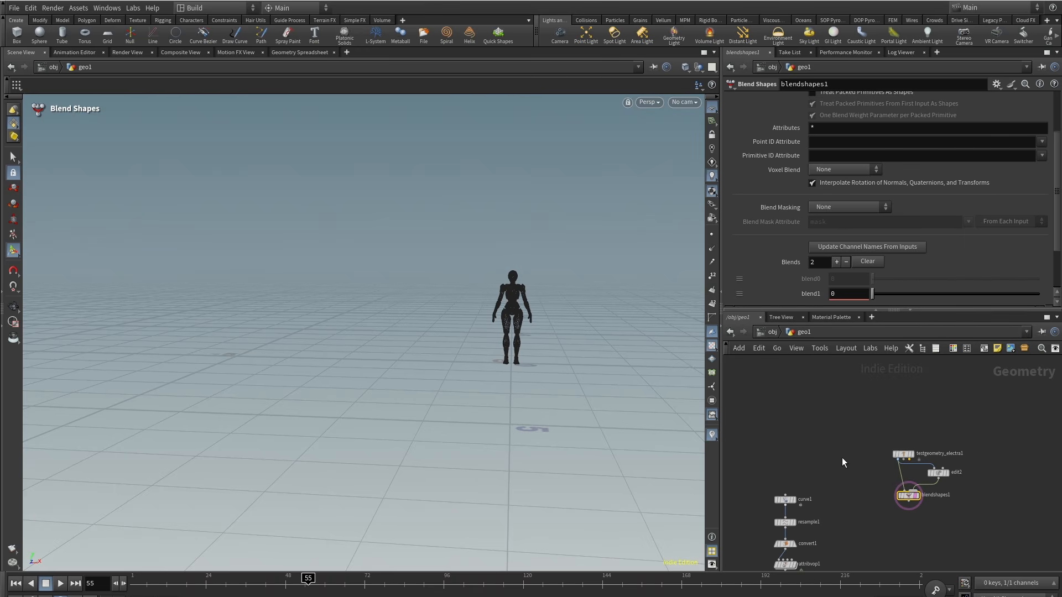
{"action": "left_click", "coordinate": [852, 295], "text": "alt"}
Step: Keyframe blend1 at 0.963802 on frame 90 so Electra raises her arms
{"action": "left_click", "coordinate": [425, 587]}
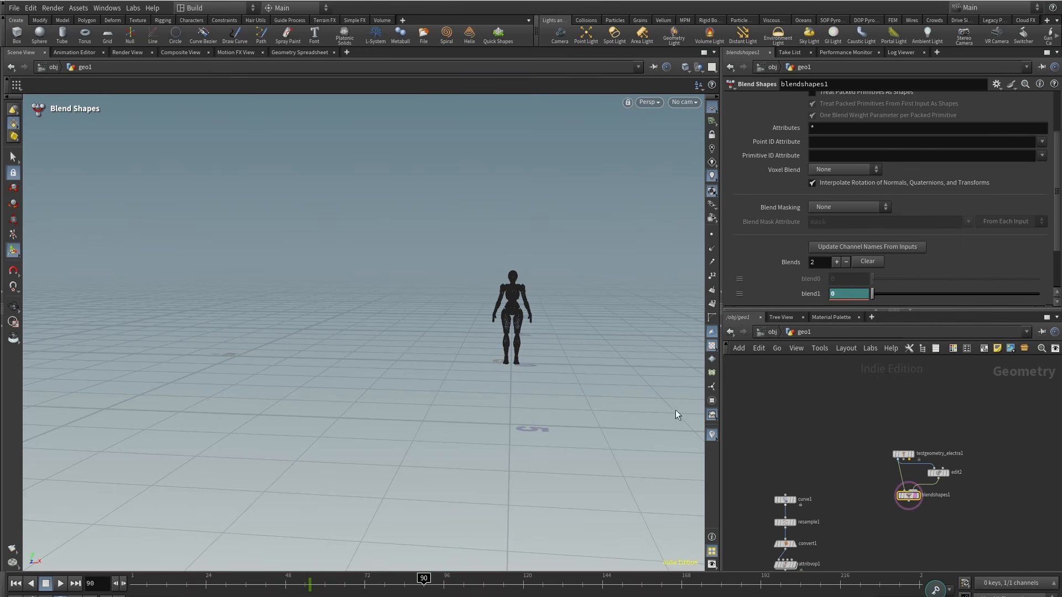
{"action": "left_click_drag", "start_coordinate": [873, 294], "coordinate": [1013, 302]}
{"action": "left_click_drag", "start_coordinate": [258, 593], "coordinate": [412, 589]}
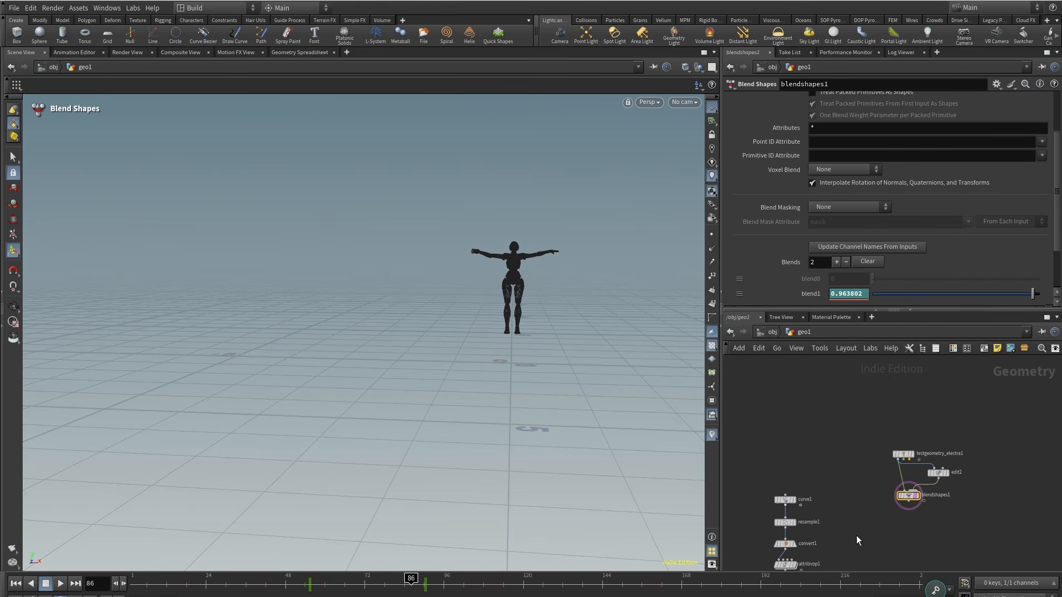
Step: Inspect the curve and resample nodes that make up the hand path
{"action": "scroll", "coordinate": [802, 503], "scroll_direction": "up", "scroll_amount": 3}
{"action": "middle_click_drag", "start_coordinate": [802, 504], "coordinate": [862, 471]}
{"action": "left_click", "coordinate": [797, 411]}
{"action": "left_click", "coordinate": [793, 522]}
{"action": "middle_click_drag", "start_coordinate": [793, 522], "coordinate": [793, 565]}
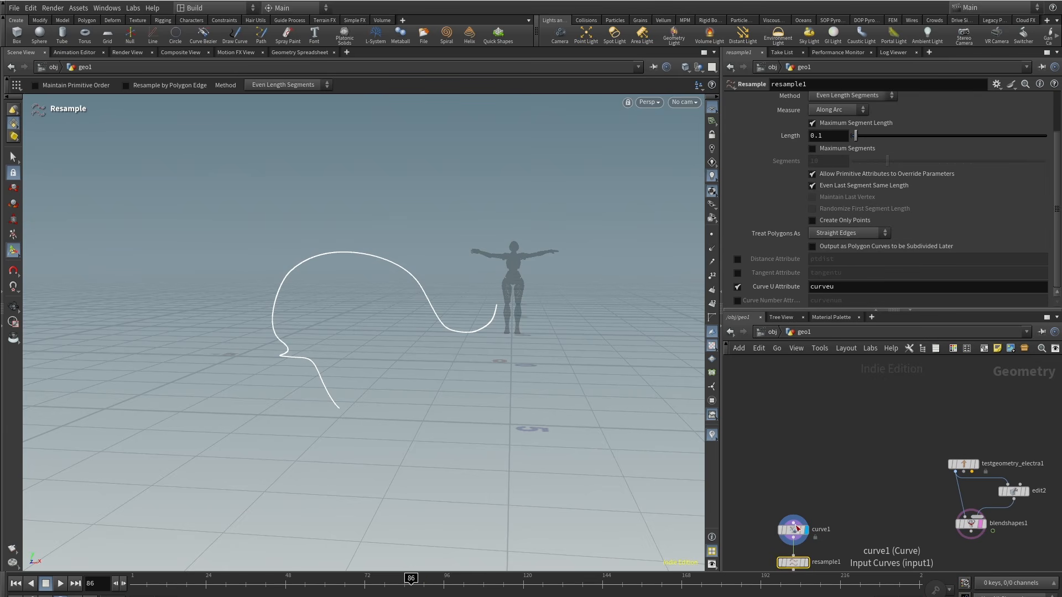
{"action": "left_click_drag", "start_coordinate": [791, 535], "coordinate": [791, 430]}
{"action": "left_click", "coordinate": [790, 426]}
{"action": "middle_click_drag", "start_coordinate": [903, 514], "coordinate": [831, 449]}
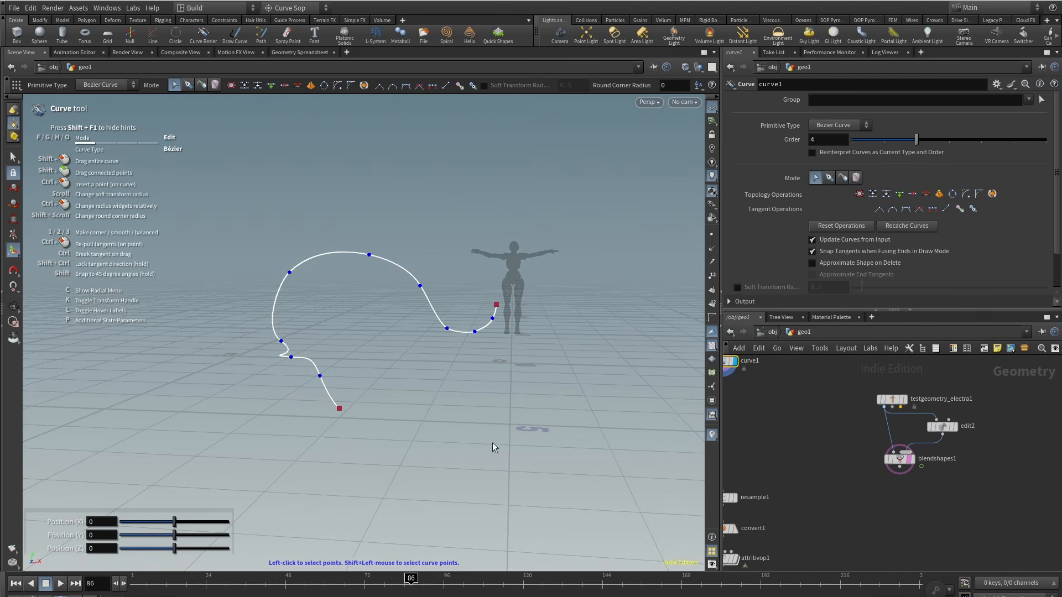
Step: Add a Point Deform node below the convert node
{"action": "scroll", "coordinate": [487, 426], "scroll_direction": "down", "scroll_amount": 2}
{"action": "middle_click_drag", "start_coordinate": [747, 468], "coordinate": [813, 474]}
{"action": "left_click_drag", "start_coordinate": [748, 483], "coordinate": [793, 430]}
{"action": "left_click", "coordinate": [802, 429]}
{"action": "left_click_drag", "start_coordinate": [872, 481], "coordinate": [808, 447]}
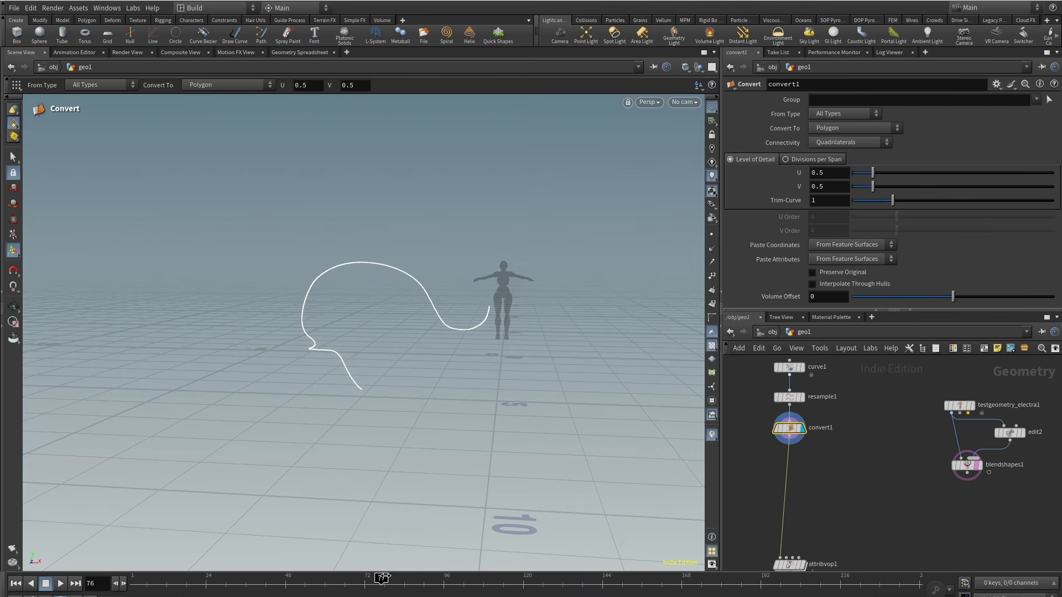
{"action": "middle_click_drag", "start_coordinate": [884, 488], "coordinate": [849, 496]}
{"action": "key", "text": "Tab"}
{"action": "type", "text": "path"}
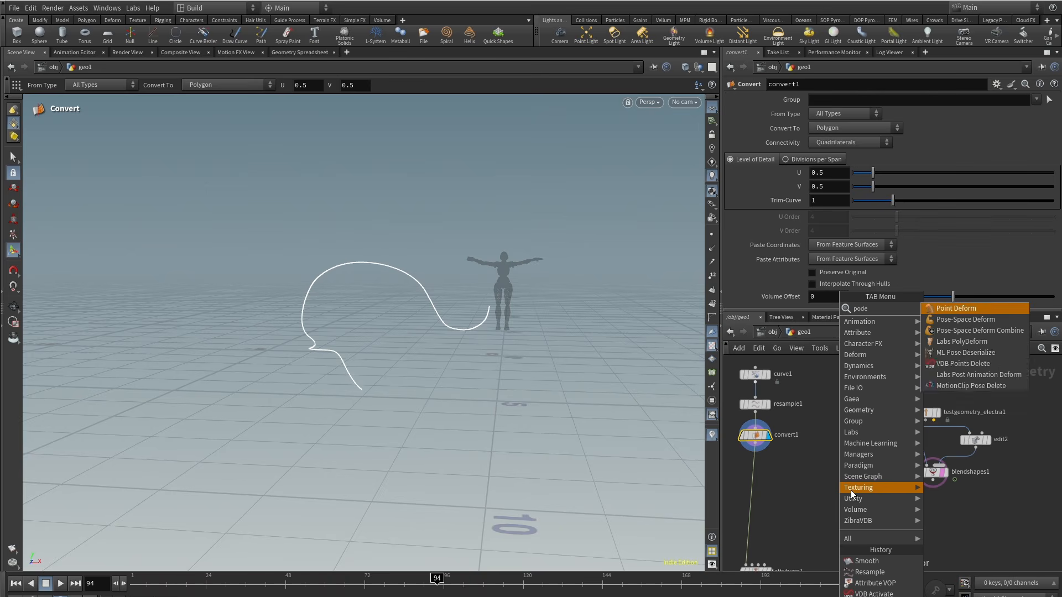
{"action": "key", "text": "Return"}
{"action": "left_click", "coordinate": [834, 500]}
{"action": "scroll", "coordinate": [813, 495], "scroll_direction": "up", "scroll_amount": 2}
Step: Wire the converted curve, the Electra test geometry and the blend shapes output into the Point Deform inputs
{"action": "left_click", "coordinate": [828, 491]}
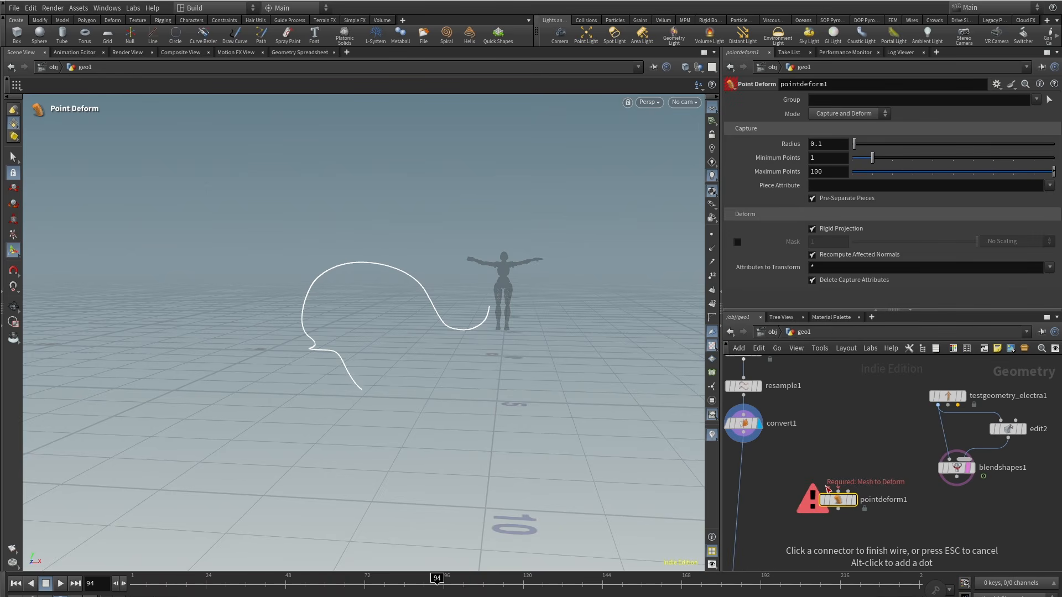
{"action": "left_click", "coordinate": [744, 434]}
{"action": "left_click", "coordinate": [840, 490]}
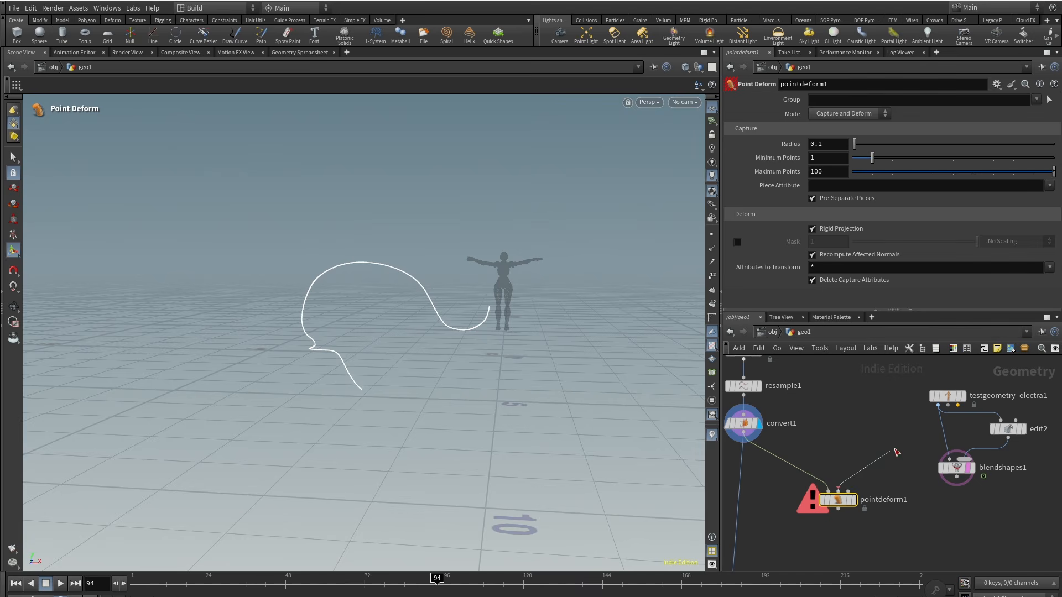
{"action": "left_click", "coordinate": [943, 401]}
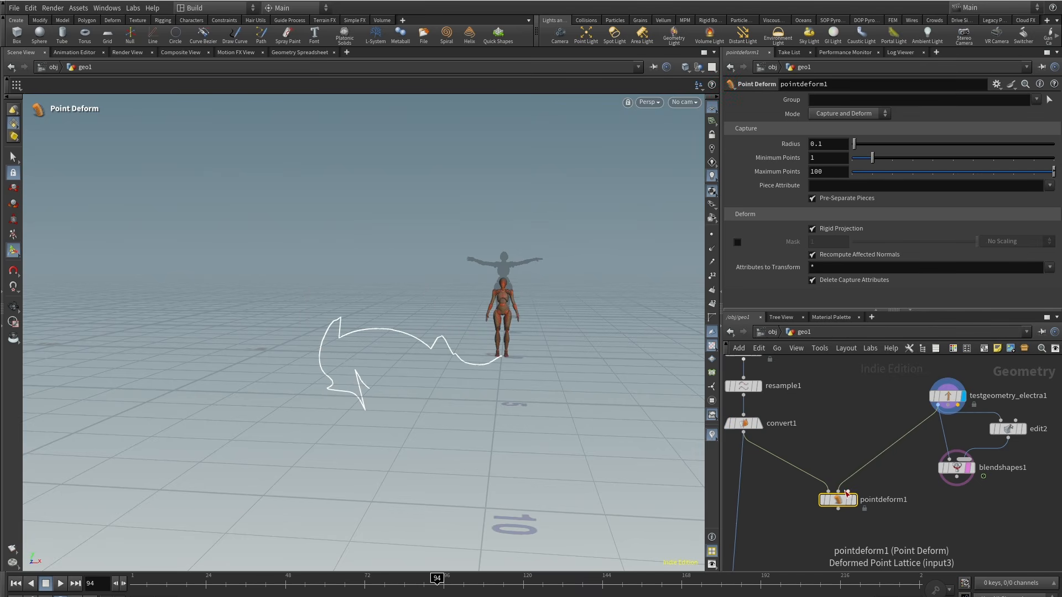
{"action": "left_click", "coordinate": [848, 491]}
{"action": "left_click", "coordinate": [957, 479]}
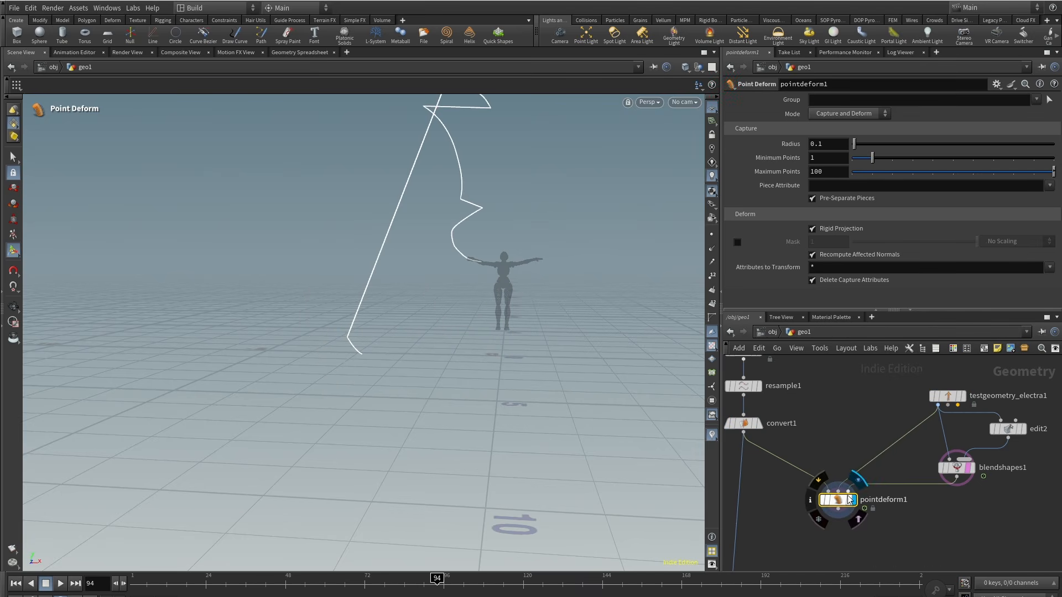
Step: Scrub the timeline and orbit the view to check the deformed curve
{"action": "left_click_drag", "start_coordinate": [343, 580], "coordinate": [448, 579]}
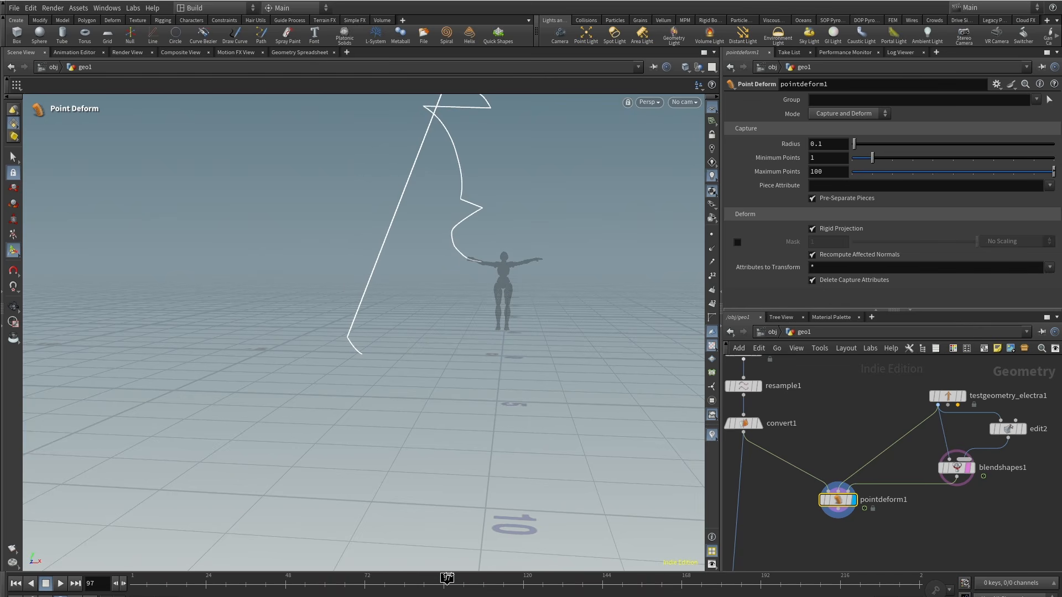
{"action": "key", "text": "Escape"}
{"action": "left_click_drag", "start_coordinate": [487, 256], "coordinate": [492, 299]}
{"action": "key", "text": "Return"}
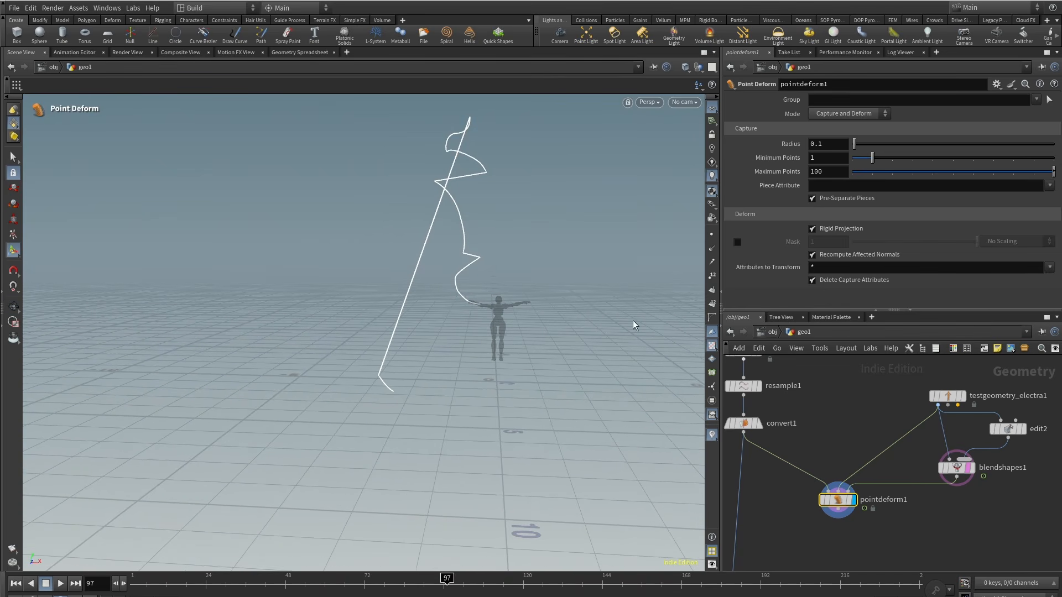
{"action": "left_click_drag", "start_coordinate": [276, 583], "coordinate": [431, 579]}
{"action": "mouse_move", "coordinate": [468, 282]}
{"action": "left_mouse_down", "text": "alt"}
{"action": "mouse_move", "coordinate": [476, 369]}
{"action": "mouse_move", "coordinate": [495, 276]}
{"action": "mouse_move", "coordinate": [487, 272]}
{"action": "left_mouse_up", "text": "alt"}
Step: Add an Attribute VOP fed by the converted curve and the point-deformed curve, and open it
{"action": "middle_click_drag", "start_coordinate": [816, 536], "coordinate": [831, 488]}
{"action": "key", "text": "Tab"}
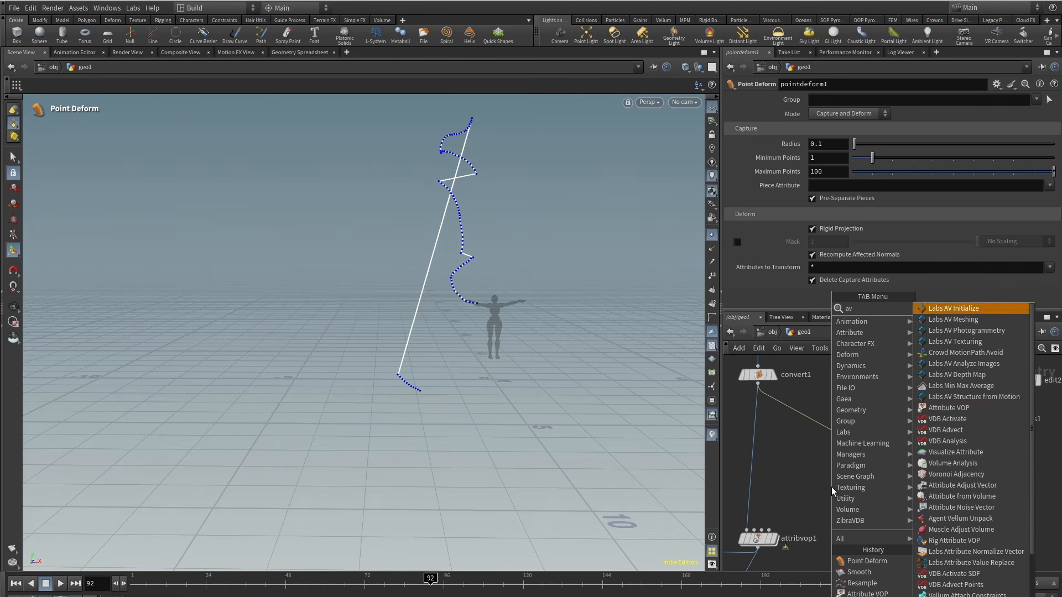
{"action": "left_click", "coordinate": [965, 410]}
{"action": "left_click_drag", "start_coordinate": [859, 463], "coordinate": [795, 476]}
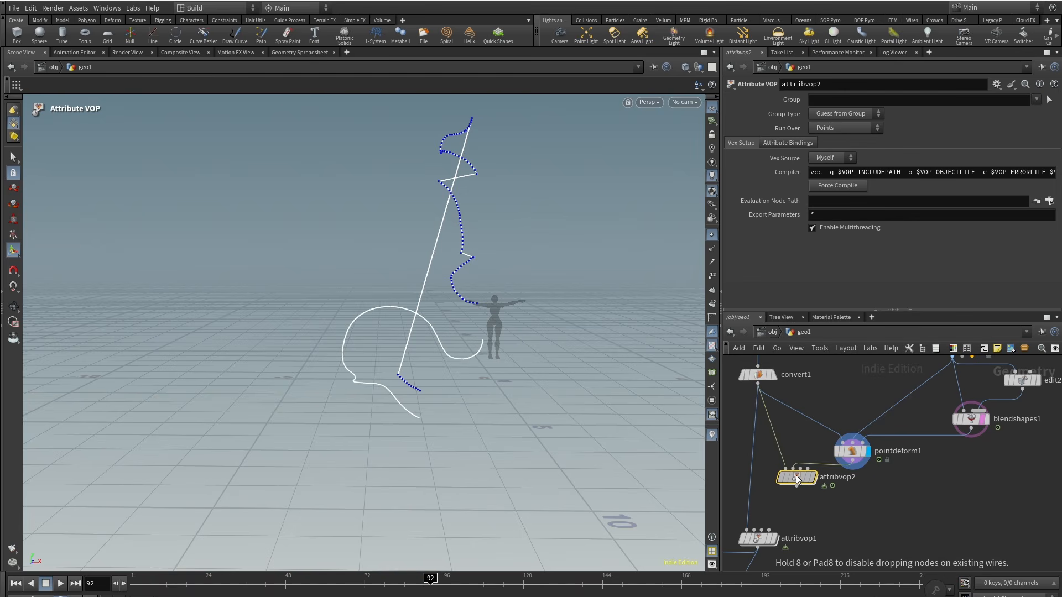
{"action": "left_click", "coordinate": [814, 480]}
{"action": "double_click", "coordinate": [796, 479]}
Step: Add a Mix node inside the VOP and connect the global P to its first input
{"action": "key", "text": "Tab"}
{"action": "type", "text": "mi"}
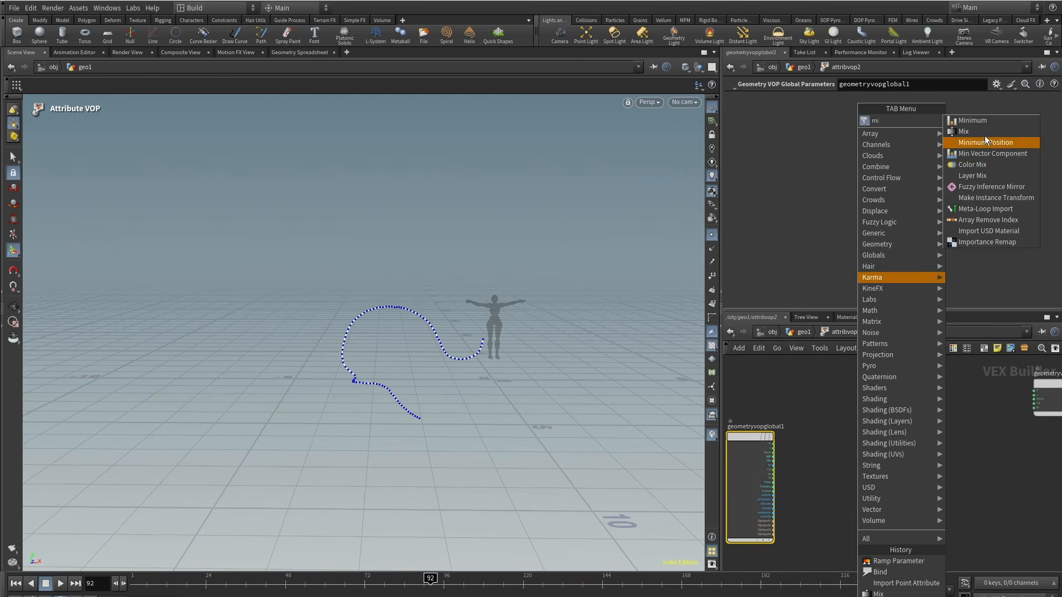
{"action": "left_click", "coordinate": [985, 133]}
{"action": "left_click", "coordinate": [916, 441]}
{"action": "scroll", "coordinate": [782, 451], "scroll_direction": "up", "scroll_amount": 3}
{"action": "left_click", "coordinate": [769, 440]}
{"action": "left_click", "coordinate": [942, 439]}
{"action": "middle_click_drag", "start_coordinate": [863, 521], "coordinate": [863, 493]}
Step: Add an Import Point Attribute node reading P from the second input by point number
{"action": "key", "text": "Tab"}
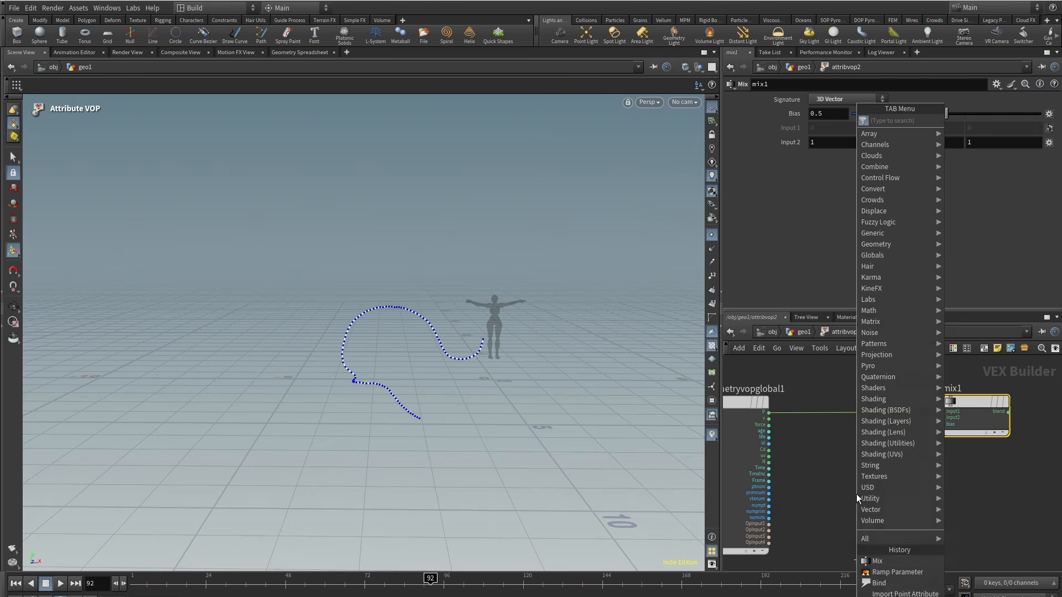
{"action": "type", "text": "import po"}
{"action": "key", "text": "Return"}
{"action": "left_click", "coordinate": [864, 494]}
{"action": "scroll", "coordinate": [771, 526], "scroll_direction": "up", "scroll_amount": 3}
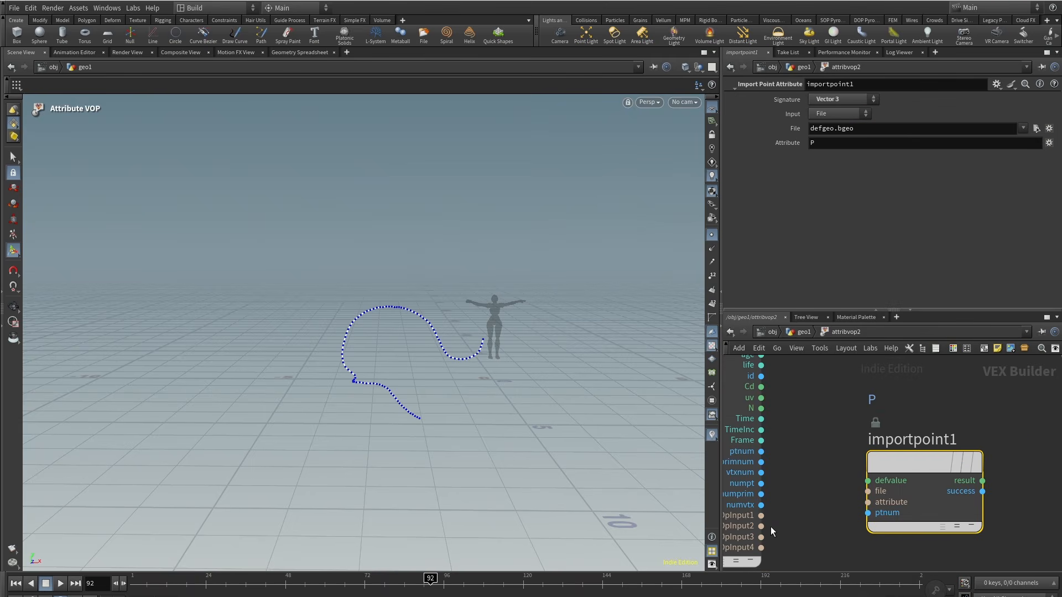
{"action": "left_click", "coordinate": [868, 491]}
{"action": "left_click", "coordinate": [868, 513]}
{"action": "middle_click_drag", "start_coordinate": [825, 425], "coordinate": [832, 463]}
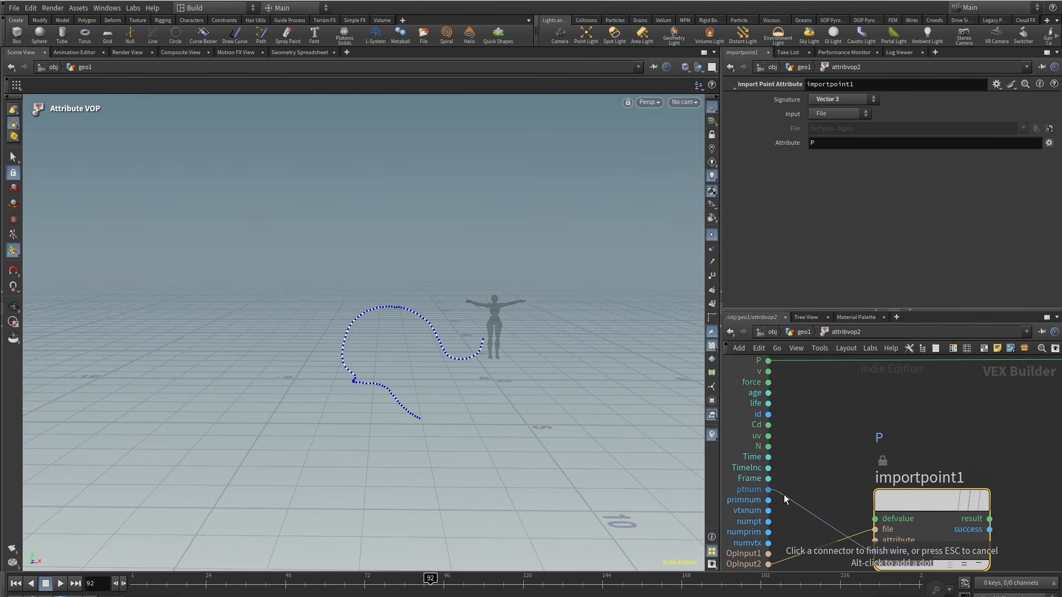
{"action": "left_click", "coordinate": [767, 489]}
Step: Connect the imported position into the mix and the mix into the output P, setting bias to 0.229
{"action": "scroll", "coordinate": [885, 487], "scroll_direction": "down", "scroll_amount": 3}
{"action": "middle_click_drag", "start_coordinate": [965, 481], "coordinate": [793, 532]}
{"action": "left_click", "coordinate": [804, 519]}
{"action": "left_click", "coordinate": [851, 433]}
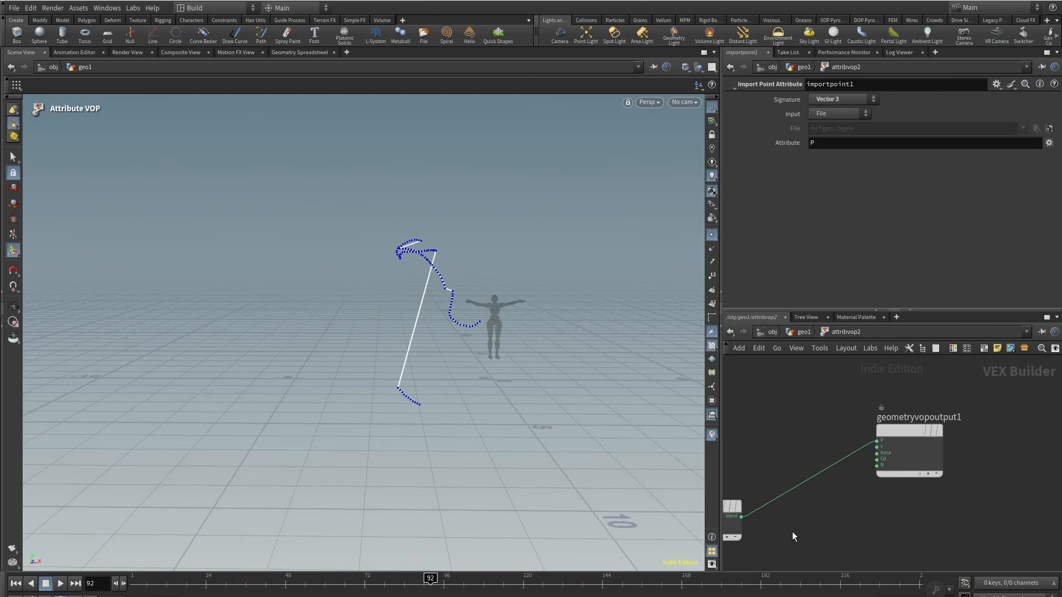
{"action": "left_click", "coordinate": [851, 432]}
{"action": "mouse_move", "coordinate": [907, 118]}
{"action": "left_mouse_down"}
{"action": "mouse_move", "coordinate": [880, 118]}
{"action": "mouse_move", "coordinate": [896, 118]}
{"action": "left_mouse_up"}
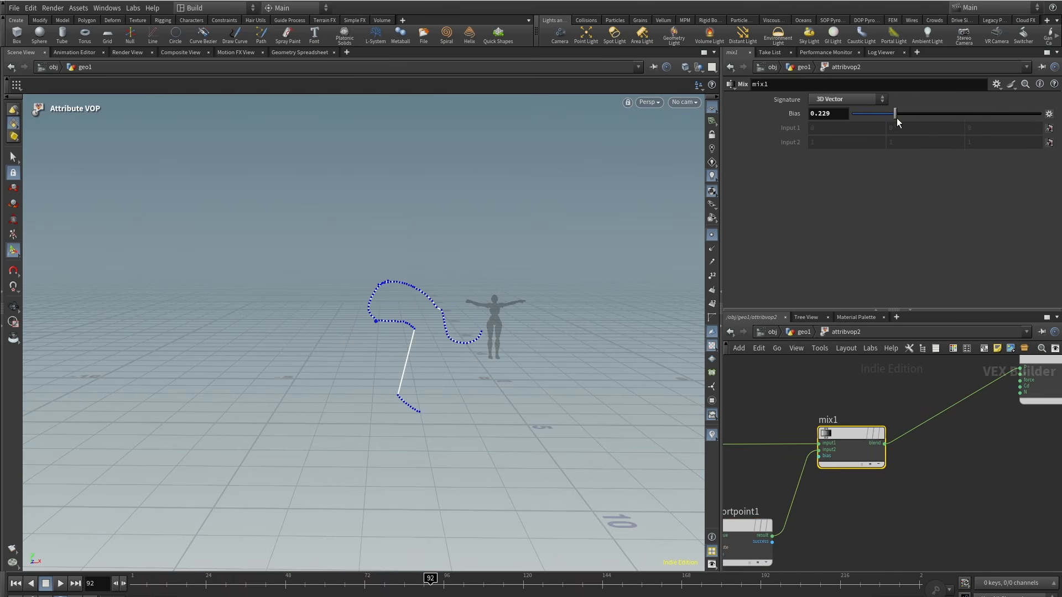
Step: Add a Bind node reading the curveu attribute and connect it to the mix bias
{"action": "scroll", "coordinate": [765, 425], "scroll_direction": "down", "scroll_amount": 3}
{"action": "left_click_drag", "start_coordinate": [765, 425], "coordinate": [888, 480]}
{"action": "left_click_drag", "start_coordinate": [800, 470], "coordinate": [878, 466]}
{"action": "left_click", "coordinate": [804, 522]}
{"action": "scroll", "coordinate": [804, 522], "scroll_direction": "up", "scroll_amount": 3}
{"action": "key", "text": "Tab"}
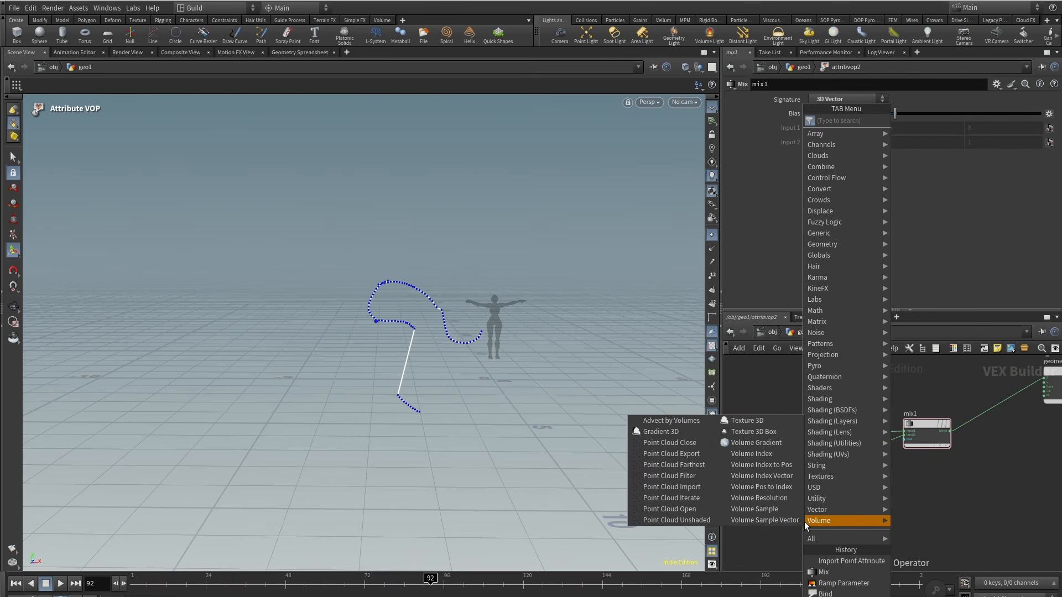
{"action": "type", "text": "bind"}
{"action": "key", "text": "Return"}
{"action": "left_click", "coordinate": [805, 522]}
{"action": "type", "text": "curv"}
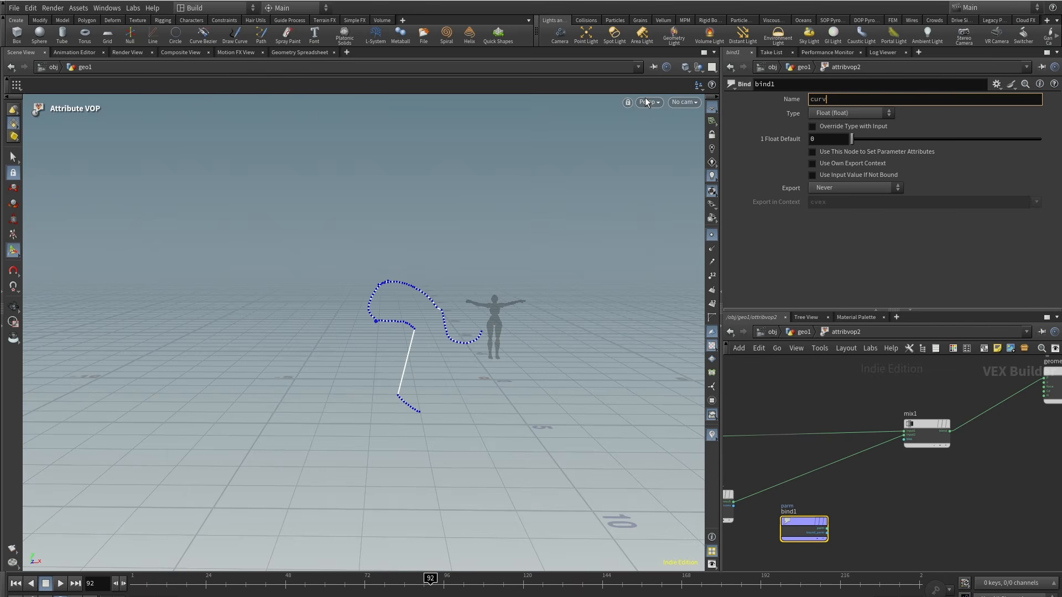
{"action": "type", "text": "eu"}
{"action": "key", "text": "Return"}
{"action": "scroll", "coordinate": [824, 528], "scroll_direction": "up", "scroll_amount": 2}
{"action": "left_click", "coordinate": [831, 528]}
{"action": "left_click", "coordinate": [963, 374]}
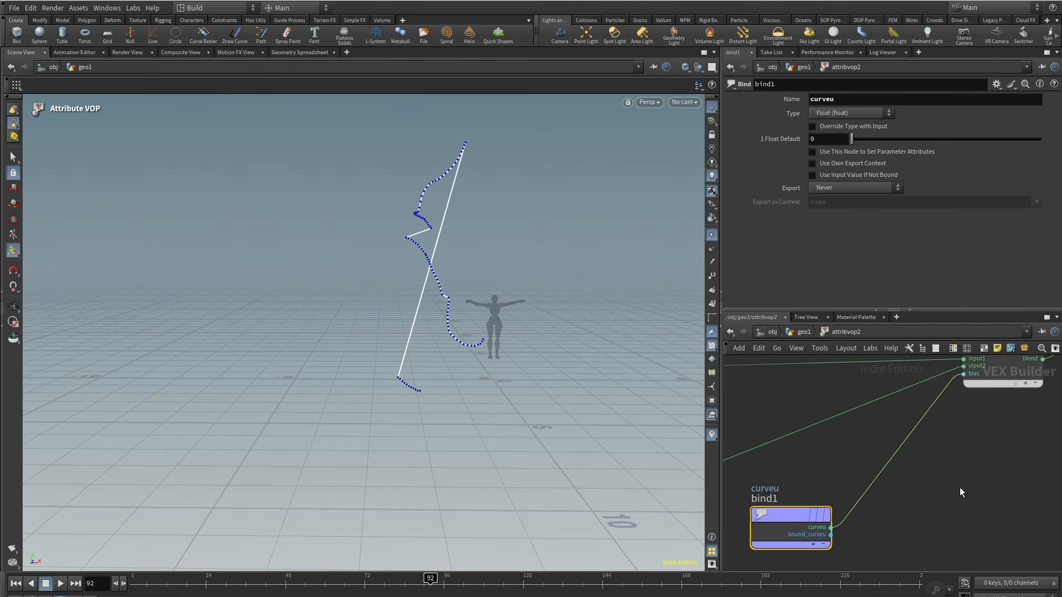
Step: Insert a float Ramp Parameter between the curveu bind and the mix bias, then return to the geometry level
{"action": "key", "text": "Tab"}
{"action": "type", "text": "ramp"}
{"action": "key", "text": "Return"}
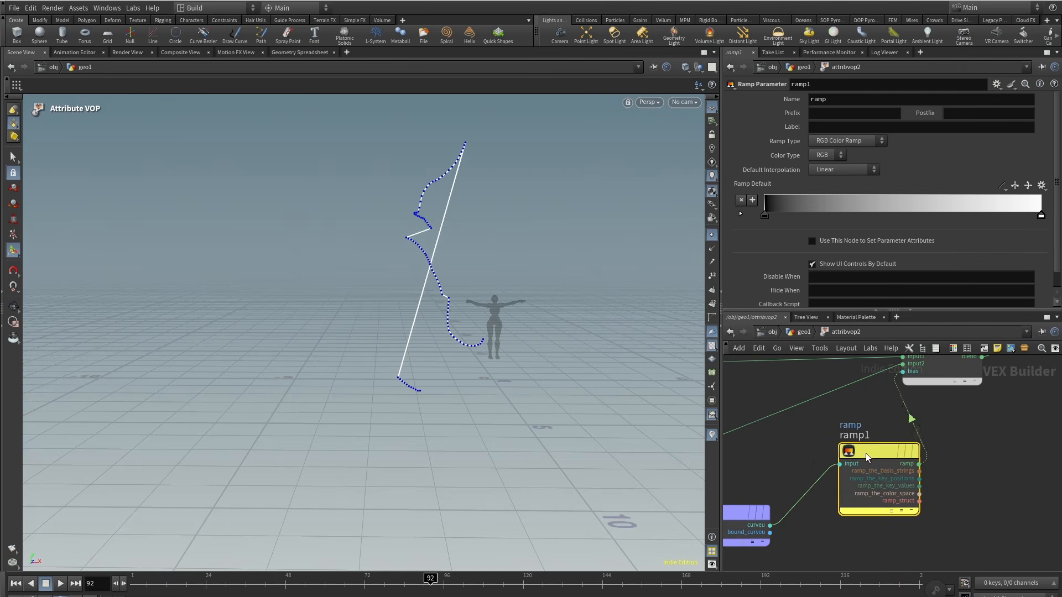
{"action": "left_click_drag", "start_coordinate": [866, 454], "coordinate": [838, 455]}
{"action": "left_click", "coordinate": [845, 143]}
{"action": "left_click", "coordinate": [846, 157]}
{"action": "key", "text": "u"}
Step: Shape the ramp to start at value 1 and fall to 0 at about position 0.25
{"action": "left_click", "coordinate": [1041, 241]}
{"action": "left_click_drag", "start_coordinate": [1058, 195], "coordinate": [1049, 250]}
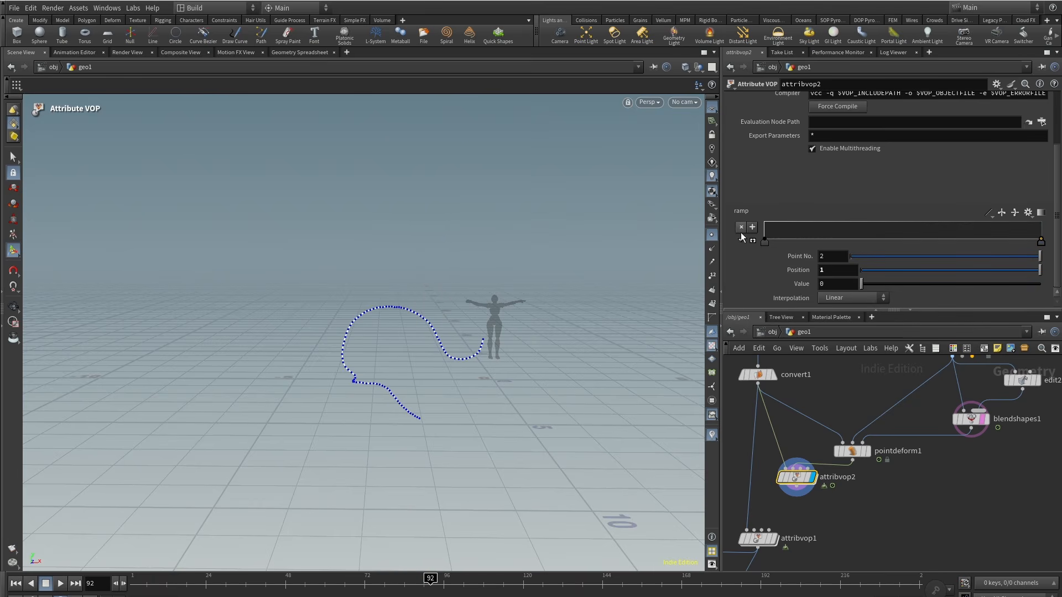
{"action": "left_click_drag", "start_coordinate": [764, 241], "coordinate": [766, 223]}
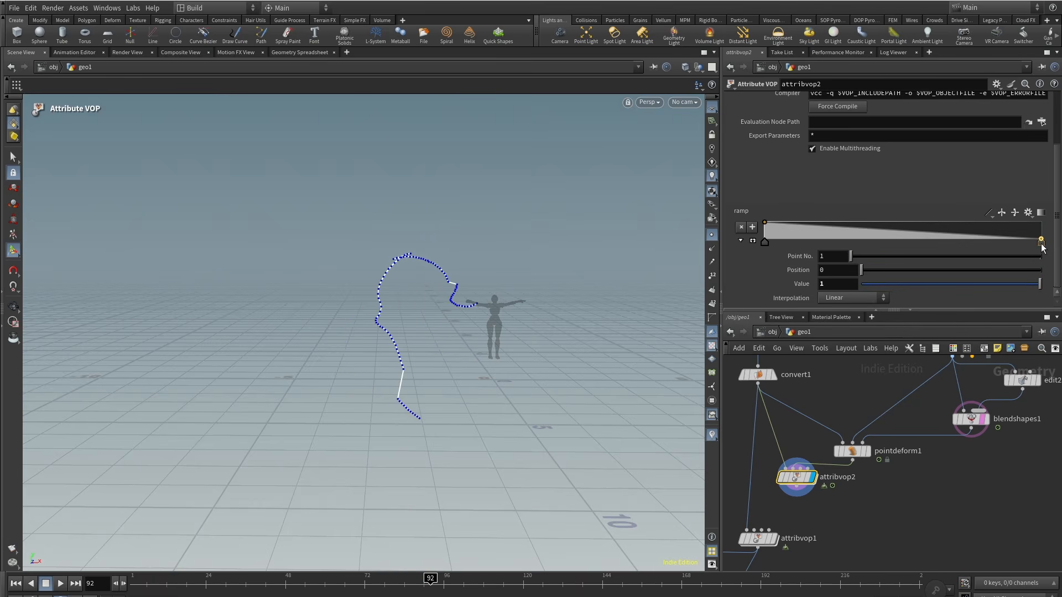
{"action": "left_click_drag", "start_coordinate": [1042, 243], "coordinate": [835, 251]}
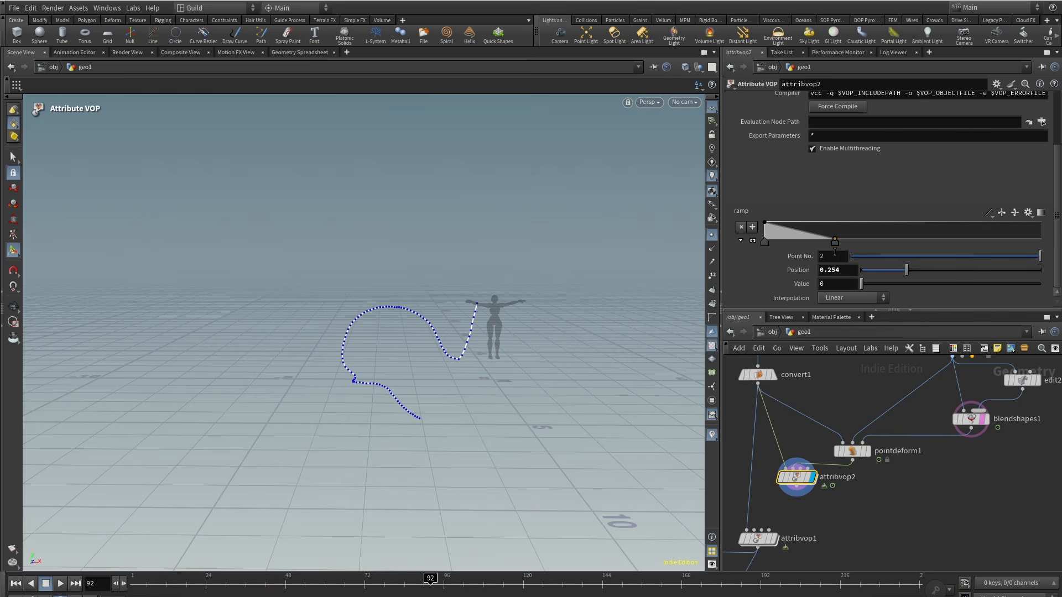
Step: Move and add ramp points to ease the falloff out to about position 0.34, orbiting to check the curve
{"action": "left_click", "coordinate": [765, 242]}
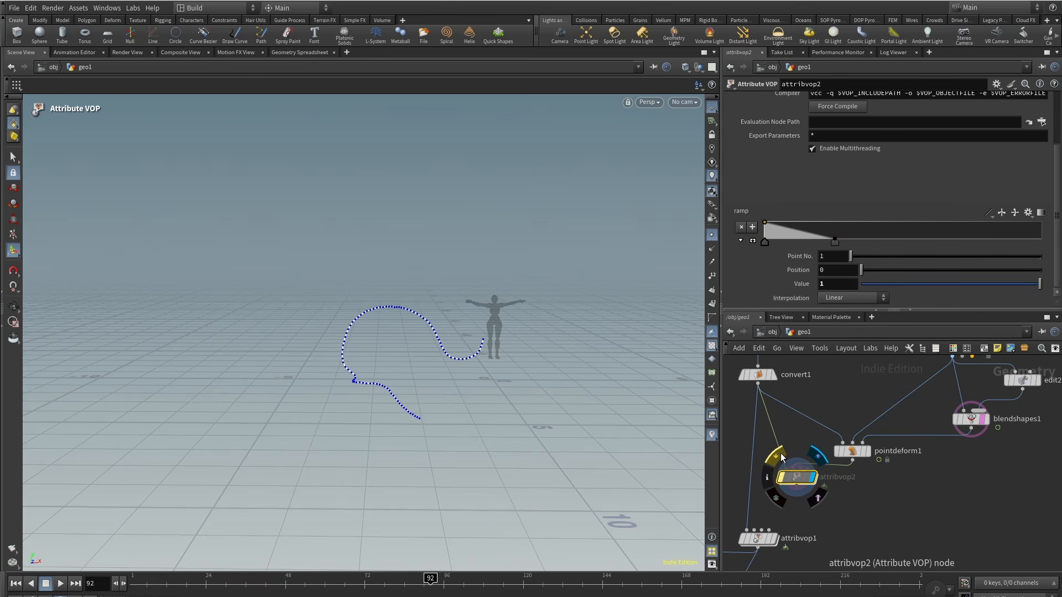
{"action": "left_click", "coordinate": [835, 242]}
{"action": "left_click_drag", "start_coordinate": [764, 241], "coordinate": [804, 241]}
{"action": "left_click_drag", "start_coordinate": [421, 296], "coordinate": [427, 312], "text": "alt"}
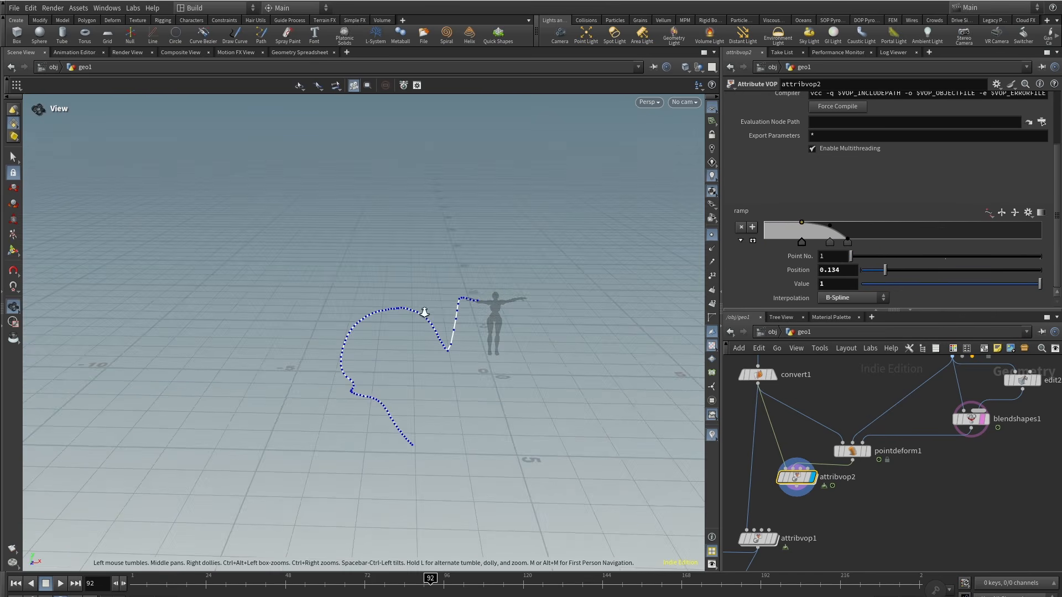
{"action": "right_click_drag", "start_coordinate": [426, 312], "coordinate": [487, 277], "text": "alt"}
{"action": "left_click_drag", "start_coordinate": [847, 242], "coordinate": [877, 244]}
{"action": "left_click_drag", "start_coordinate": [829, 242], "coordinate": [846, 242]}
{"action": "left_click", "coordinate": [860, 239]}
{"action": "left_click_drag", "start_coordinate": [514, 249], "coordinate": [513, 293], "text": "alt"}
{"action": "mouse_move", "coordinate": [430, 579]}
{"action": "left_mouse_down"}
{"action": "mouse_move", "coordinate": [382, 579]}
{"action": "mouse_move", "coordinate": [426, 579]}
{"action": "left_mouse_up"}
Step: Add a Smooth node below the Attribute VOP
{"action": "middle_click_drag", "start_coordinate": [810, 515], "coordinate": [847, 488]}
{"action": "key", "text": "Tab"}
{"action": "type", "text": "smoo"}
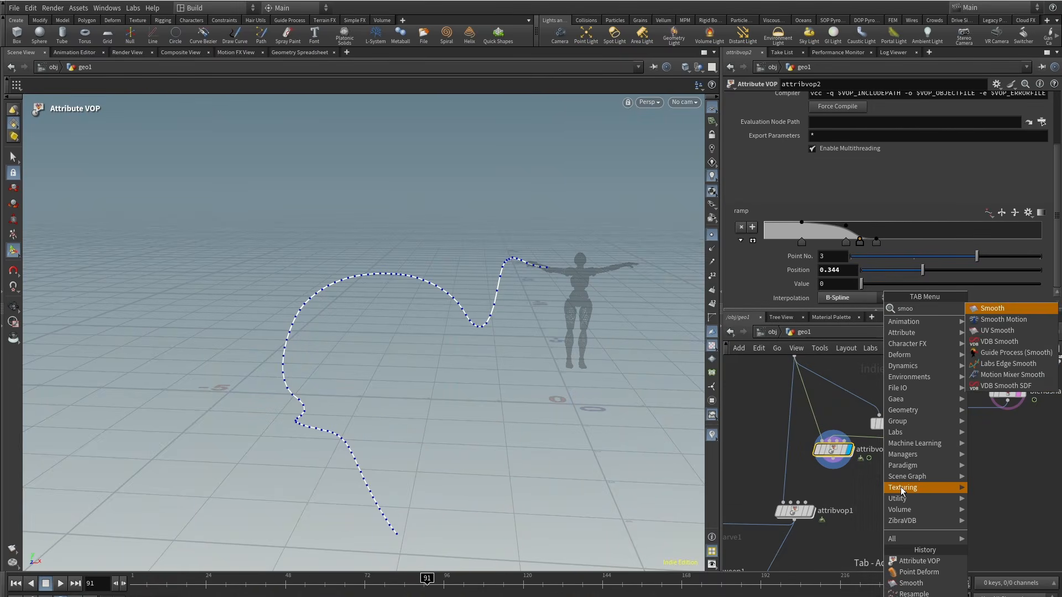
{"action": "key", "text": "Return"}
{"action": "left_click", "coordinate": [832, 486]}
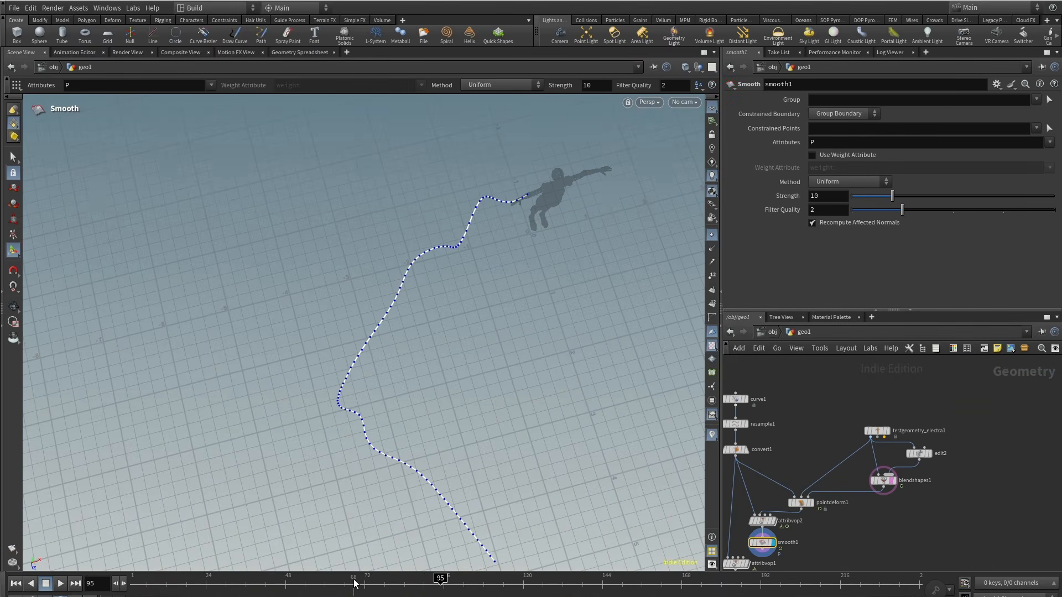
Step: Orbit the view and zoom out the network to review the curve setup
{"action": "left_click_drag", "start_coordinate": [324, 578], "coordinate": [500, 270]}
{"action": "right_click_drag", "start_coordinate": [500, 270], "coordinate": [475, 349]}
{"action": "left_click_drag", "start_coordinate": [476, 348], "coordinate": [436, 265]}
{"action": "middle_click_drag", "start_coordinate": [833, 550], "coordinate": [863, 524]}
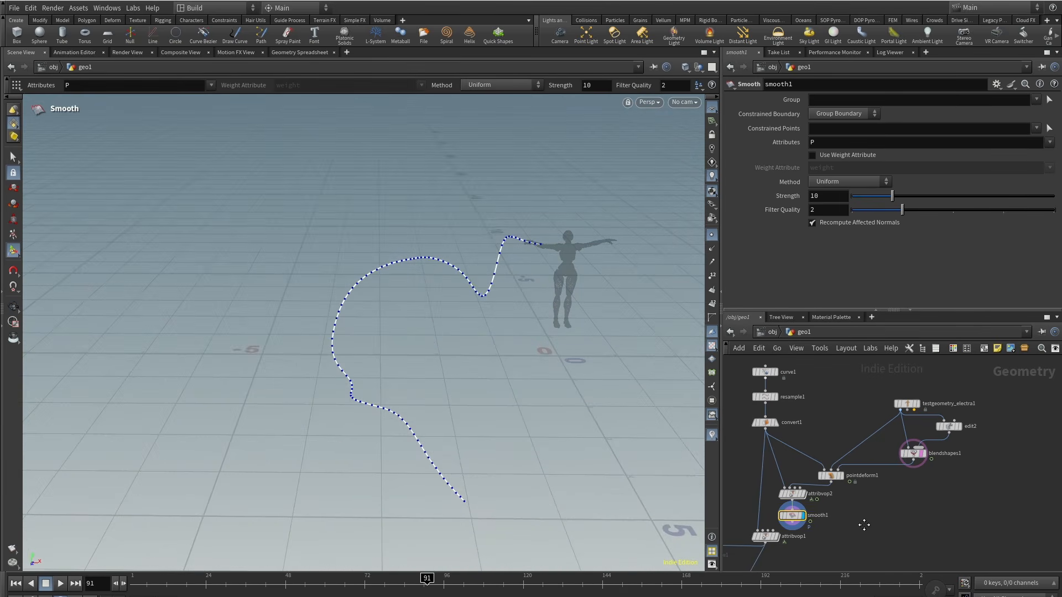
{"action": "scroll", "coordinate": [863, 524], "scroll_direction": "down", "scroll_amount": 3}
{"action": "left_click_drag", "start_coordinate": [959, 525], "coordinate": [959, 524]}
{"action": "scroll", "coordinate": [830, 498], "scroll_direction": "up", "scroll_amount": 5}
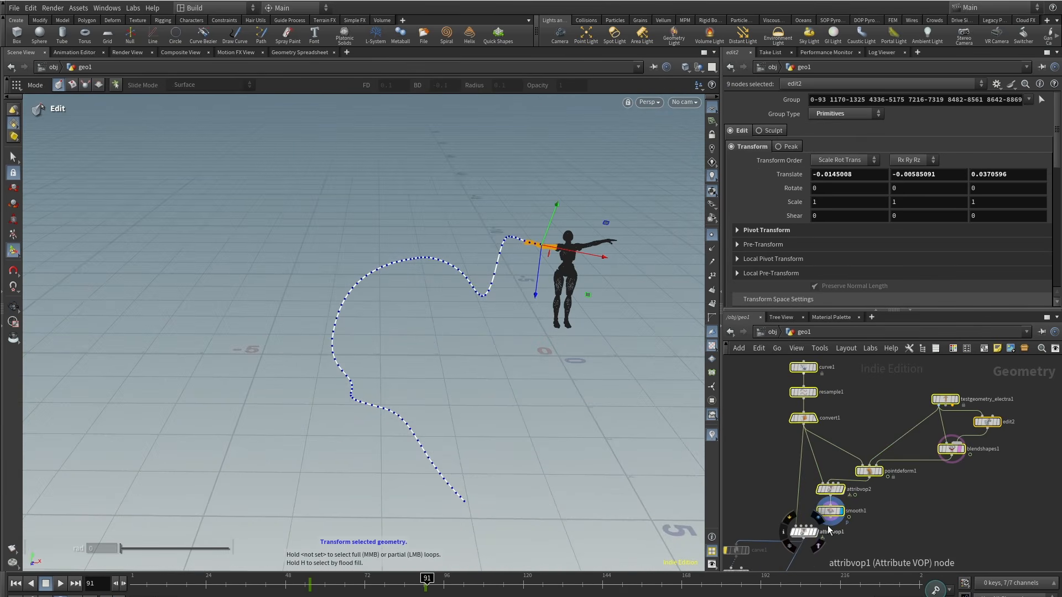
Step: Duplicate the Resample node and place the copy below the Smooth node
{"action": "left_click", "coordinate": [891, 464]}
{"action": "scroll", "coordinate": [892, 464], "scroll_direction": "up", "scroll_amount": 1}
{"action": "middle_click_drag", "start_coordinate": [891, 464], "coordinate": [896, 516]}
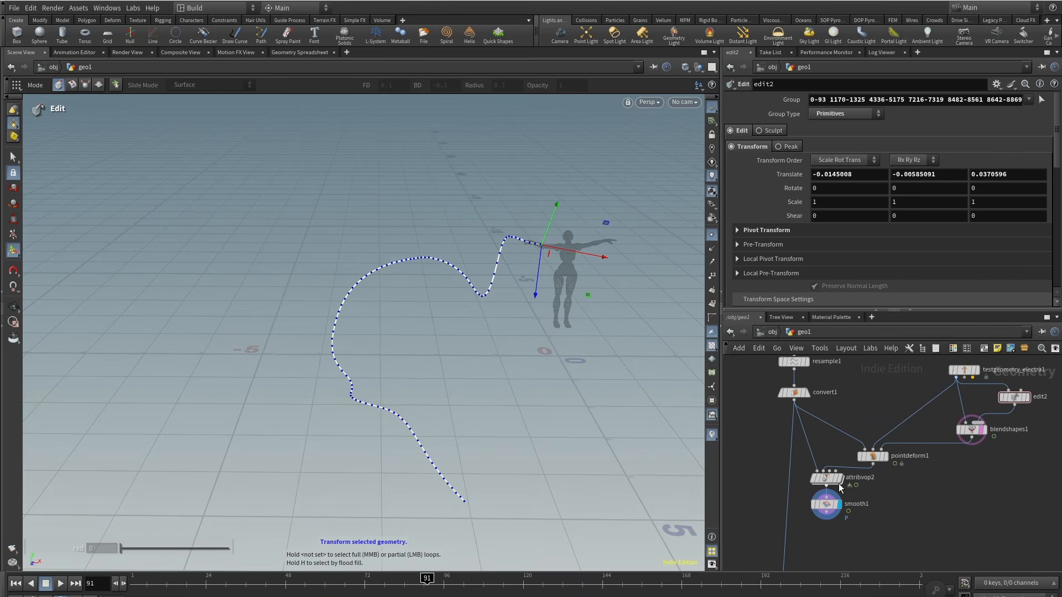
{"action": "left_click_drag", "start_coordinate": [794, 362], "coordinate": [827, 533], "text": "alt"}
{"action": "left_click", "coordinate": [840, 533]}
{"action": "middle_click_drag", "start_coordinate": [840, 536], "coordinate": [839, 496]}
{"action": "key", "text": "Up"}
{"action": "key", "text": "Up"}
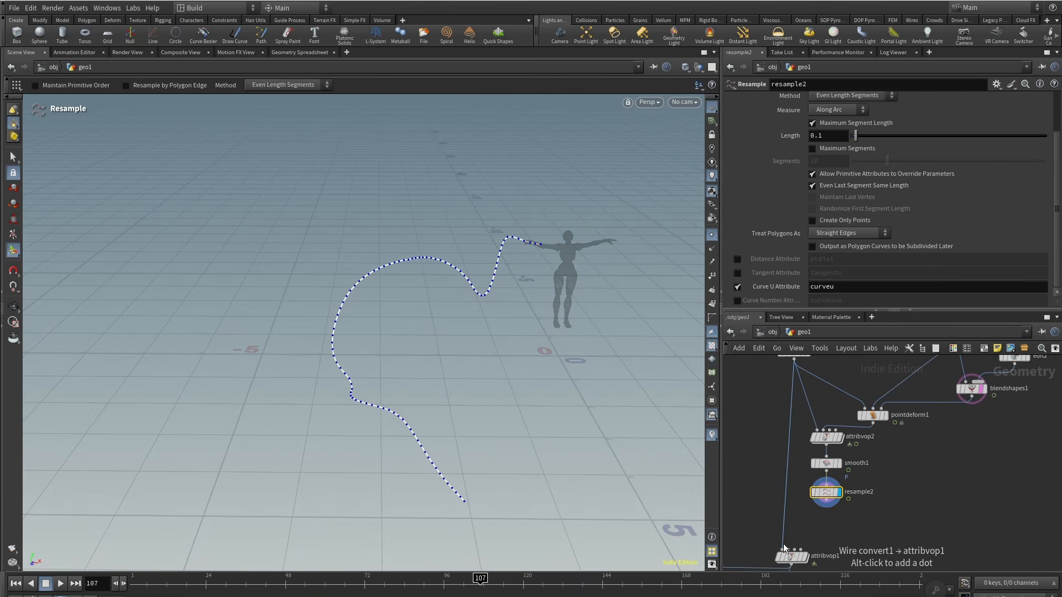
Step: Wire the duplicated Resample node's output into the lower Attribute VOP
{"action": "left_click_drag", "start_coordinate": [783, 543], "coordinate": [828, 501]}
{"action": "scroll", "coordinate": [836, 501], "scroll_direction": "down", "scroll_amount": 4}
{"action": "scroll", "coordinate": [863, 493], "scroll_direction": "up", "scroll_amount": 2}
{"action": "middle_click_drag", "start_coordinate": [888, 477], "coordinate": [895, 430]}
{"action": "scroll", "coordinate": [912, 498], "scroll_direction": "down", "scroll_amount": 4}
{"action": "left_click_drag", "start_coordinate": [849, 373], "coordinate": [989, 481]}
{"action": "scroll", "coordinate": [882, 498], "scroll_direction": "up", "scroll_amount": 4}
{"action": "left_click_drag", "start_coordinate": [871, 455], "coordinate": [837, 455]}
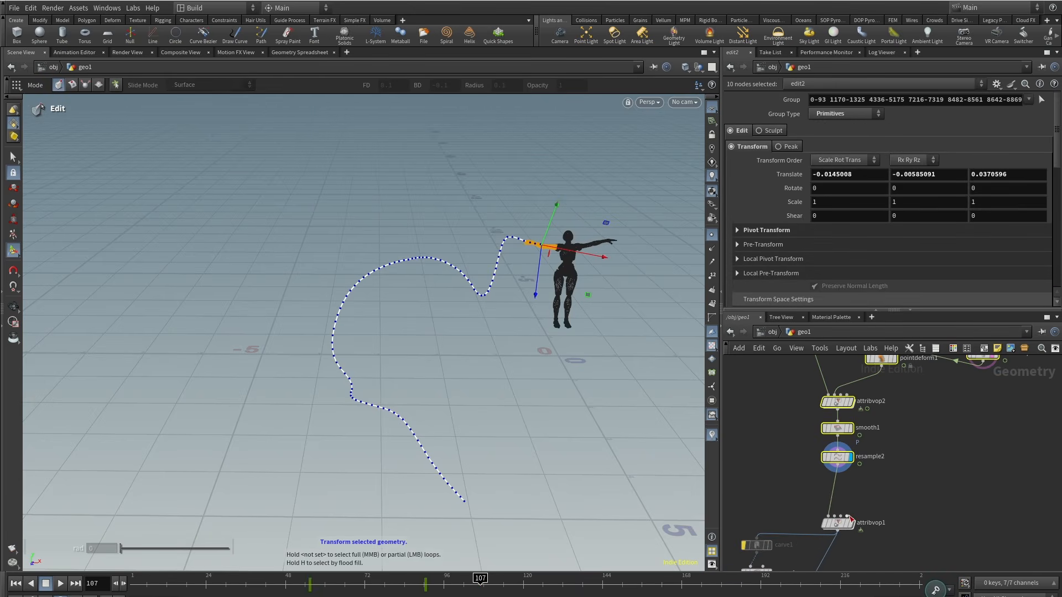
{"action": "left_click", "coordinate": [851, 519]}
Step: Display the lower Attribute VOP and scrub the timeline to review its curve
{"action": "left_click", "coordinate": [791, 464]}
{"action": "left_click_drag", "start_coordinate": [565, 342], "coordinate": [567, 310], "text": "alt"}
{"action": "mouse_move", "coordinate": [477, 580]}
{"action": "left_mouse_down"}
{"action": "mouse_move", "coordinate": [420, 581]}
{"action": "mouse_move", "coordinate": [463, 581]}
{"action": "left_mouse_up"}
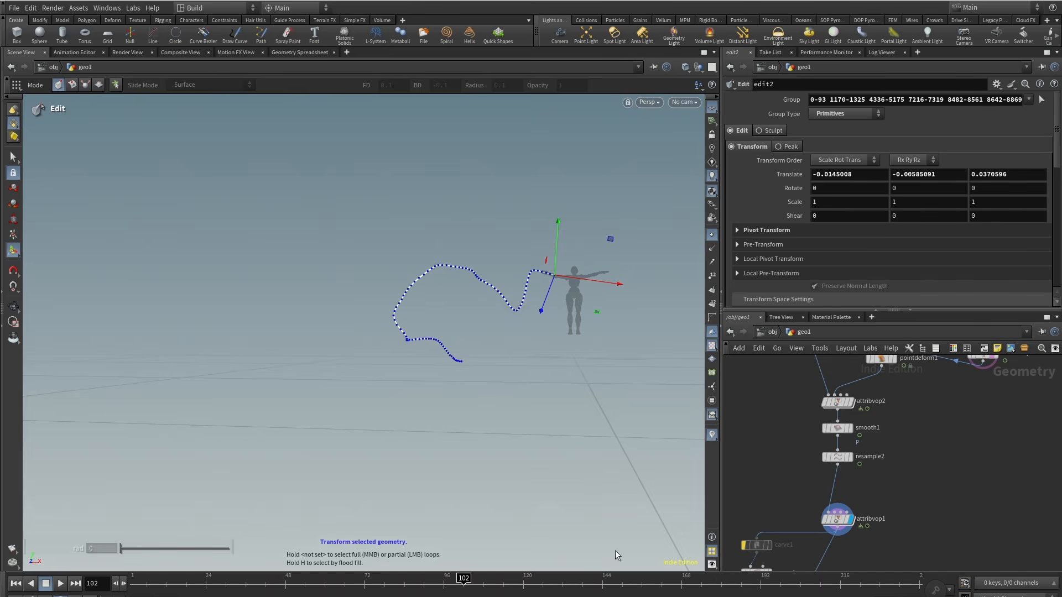
{"action": "left_click", "coordinate": [838, 520]}
{"action": "left_click_drag", "start_coordinate": [581, 293], "coordinate": [538, 349], "text": "alt"}
{"action": "key", "text": "Return"}
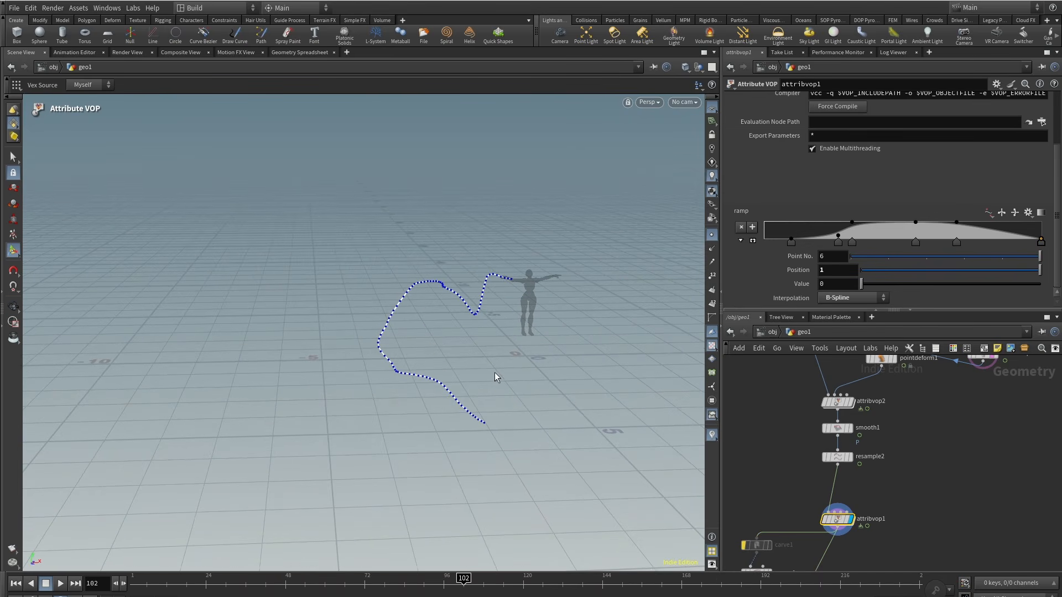
{"action": "middle_click_drag", "start_coordinate": [919, 489], "coordinate": [879, 457]}
{"action": "scroll", "coordinate": [900, 430], "scroll_direction": "down", "scroll_amount": 2}
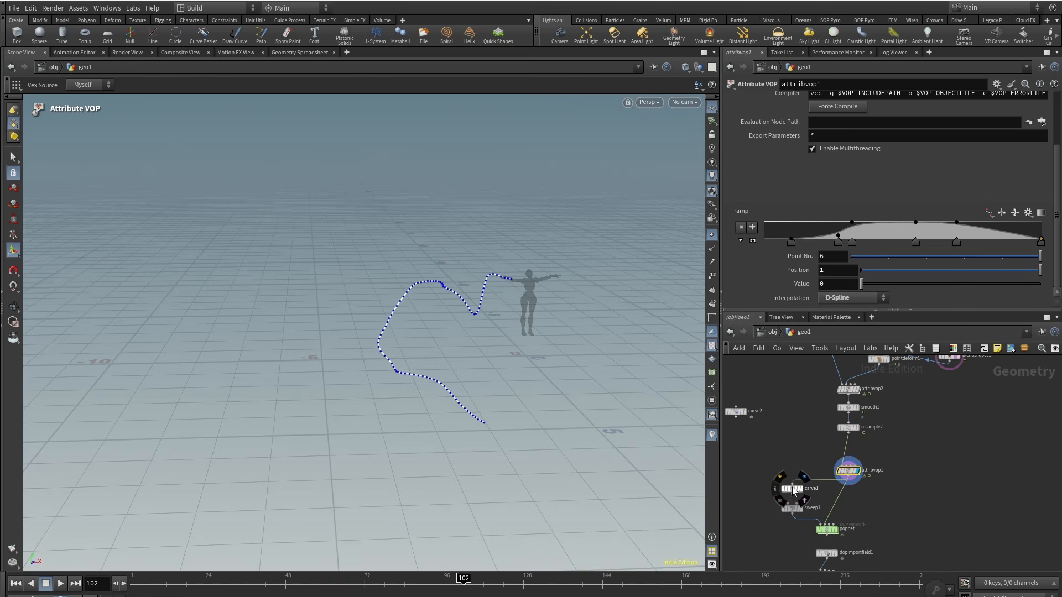
Step: Display the sweep result and scrub the timeline to check the carved tube
{"action": "left_click", "coordinate": [793, 490]}
{"action": "left_click_drag", "start_coordinate": [133, 583], "coordinate": [523, 579]}
{"action": "left_click", "coordinate": [802, 508]}
{"action": "left_click", "coordinate": [792, 508]}
{"action": "middle_click_drag", "start_coordinate": [796, 559], "coordinate": [806, 518]}
{"action": "scroll", "coordinate": [806, 517], "scroll_direction": "up", "scroll_amount": 2}
{"action": "left_click", "coordinate": [869, 410]}
{"action": "middle_click_drag", "start_coordinate": [840, 396], "coordinate": [834, 440]}
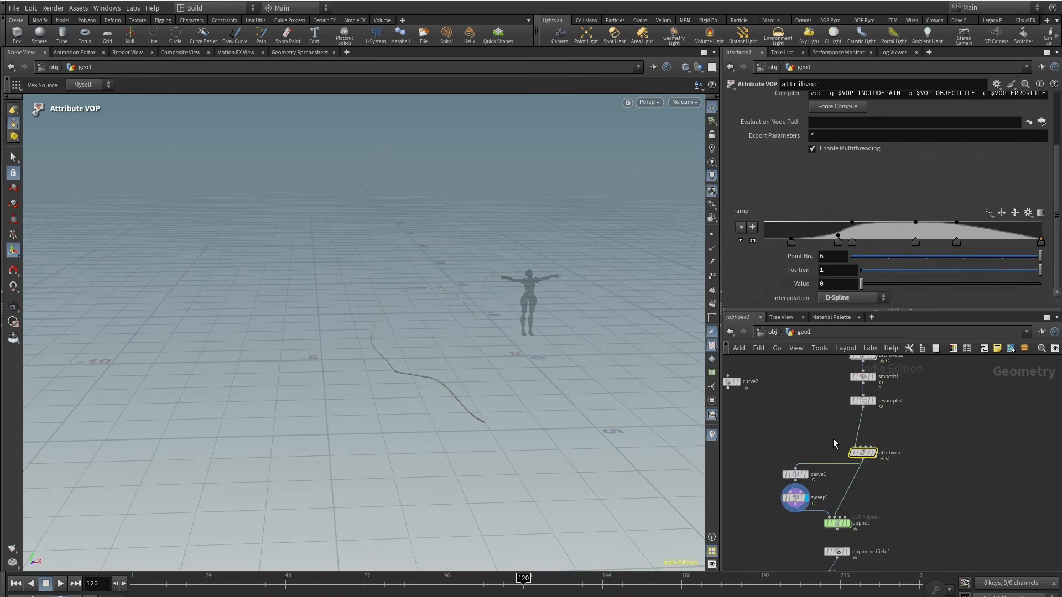
Step: Move the ramp's second point to about position 0.2 with value 0.2
{"action": "left_click_drag", "start_coordinate": [791, 242], "coordinate": [821, 242]}
{"action": "left_click_drag", "start_coordinate": [489, 581], "coordinate": [698, 581]}
{"action": "middle_click_drag", "start_coordinate": [861, 530], "coordinate": [863, 430]}
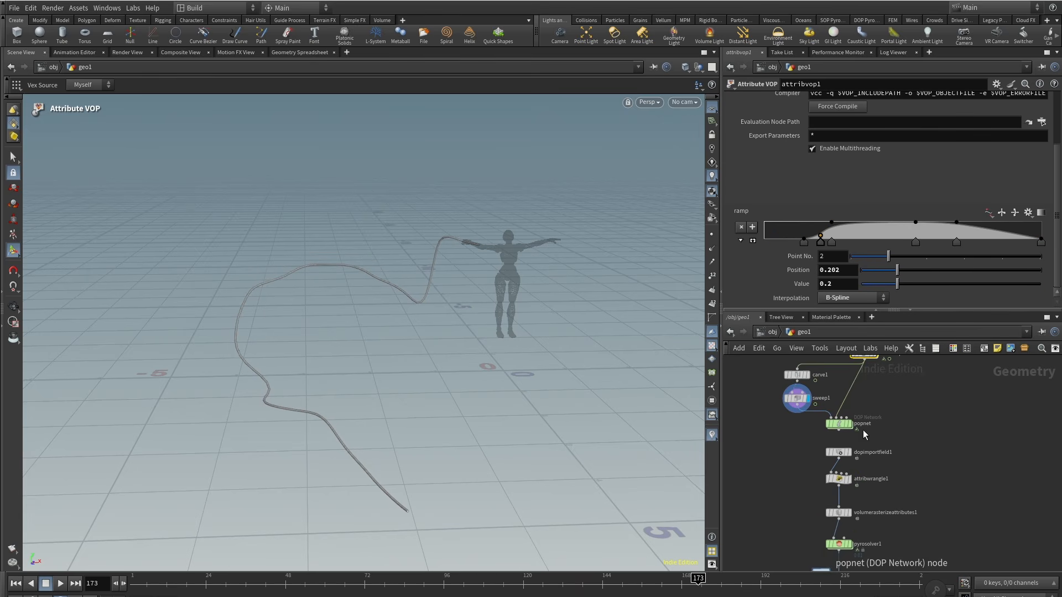
Step: Set the file cache frame range to 1–100 and save the simulation to disk
{"action": "left_click", "coordinate": [15, 583]}
{"action": "middle_click_drag", "start_coordinate": [912, 569], "coordinate": [919, 514]}
{"action": "left_click_drag", "start_coordinate": [789, 517], "coordinate": [900, 548]}
{"action": "left_click", "coordinate": [910, 225]}
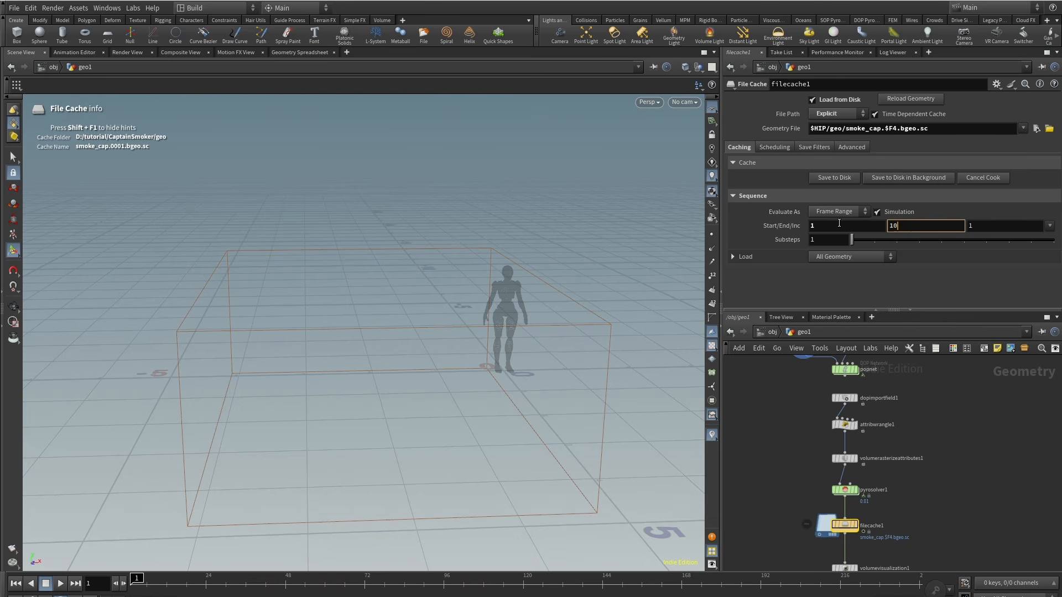
{"action": "middle_click_drag", "start_coordinate": [970, 504], "coordinate": [967, 480]}
{"action": "left_click_drag", "start_coordinate": [891, 516], "coordinate": [892, 517]}
{"action": "left_click", "coordinate": [834, 179]}
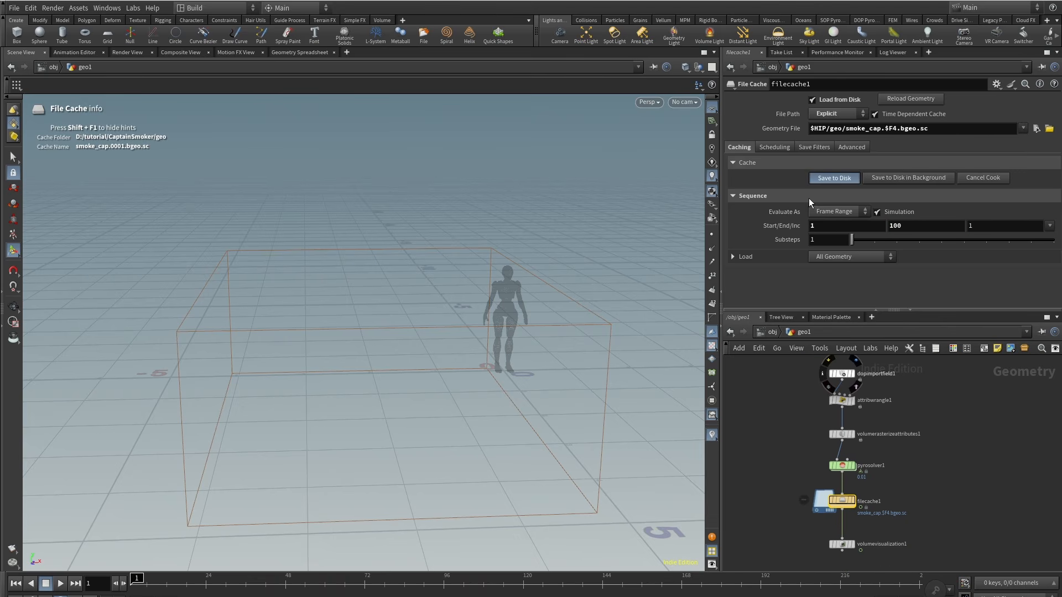
Step: Scrub the timeline and orbit to preview the cached smoke
{"action": "left_click_drag", "start_coordinate": [226, 579], "coordinate": [425, 581]}
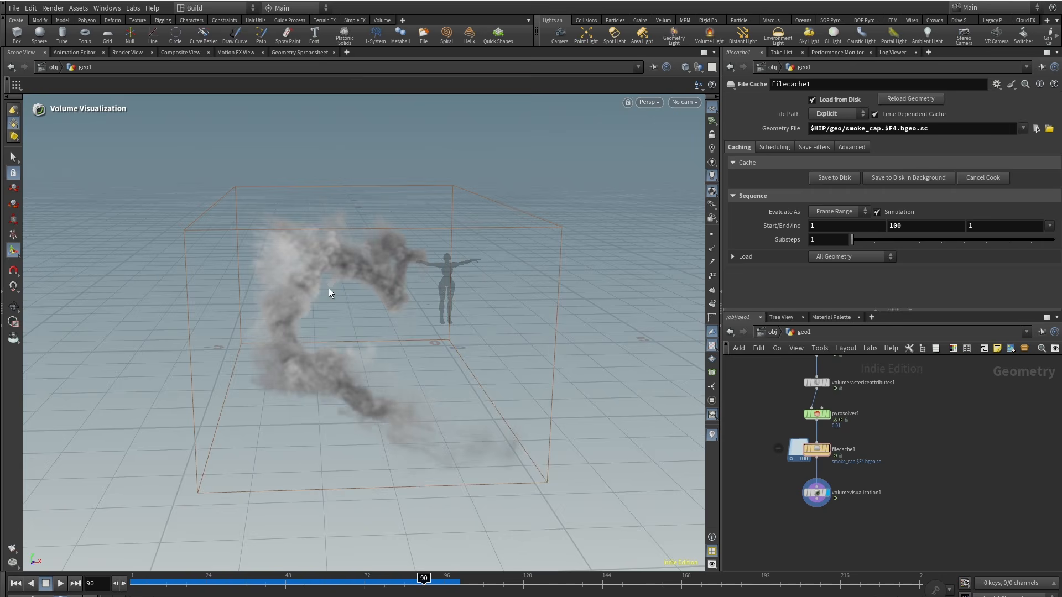
{"action": "scroll", "coordinate": [329, 289], "scroll_direction": "up", "scroll_amount": 4}
{"action": "left_click_drag", "start_coordinate": [329, 288], "coordinate": [275, 308], "text": "alt"}
{"action": "left_click_drag", "start_coordinate": [423, 579], "coordinate": [437, 579]}
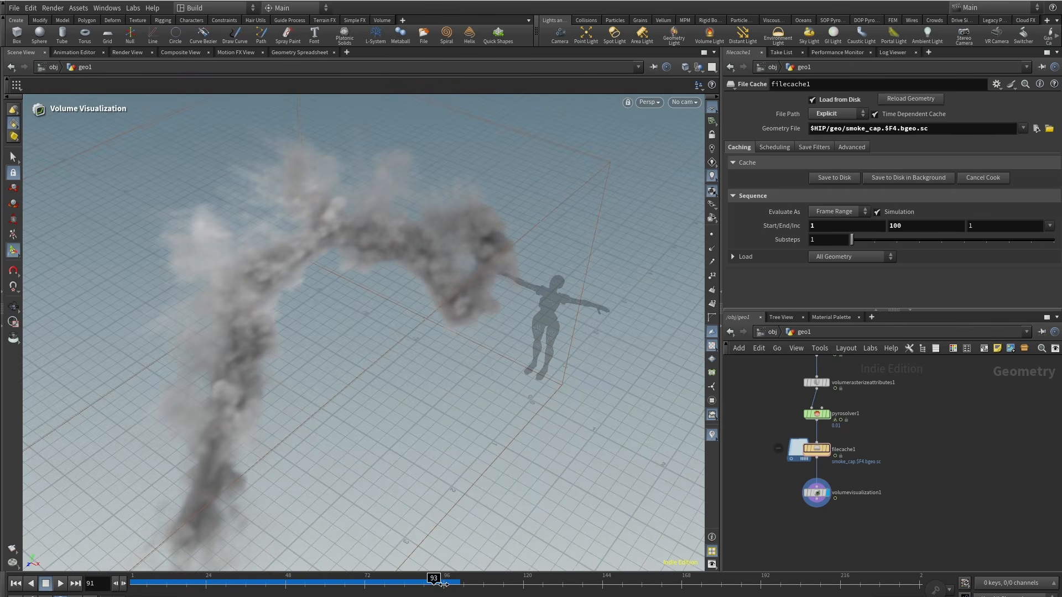
{"action": "key", "text": "Escape"}
{"action": "left_click_drag", "start_coordinate": [311, 244], "coordinate": [257, 254]}
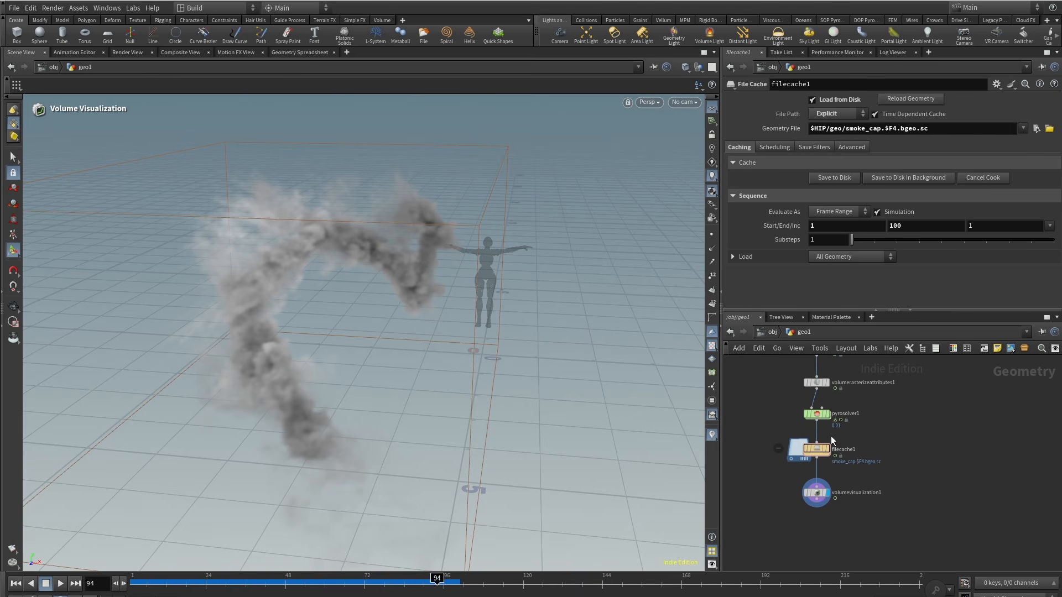
Step: Select the DOP network and scrub the timeline to inspect the particles
{"action": "middle_click_drag", "start_coordinate": [892, 465], "coordinate": [873, 492]}
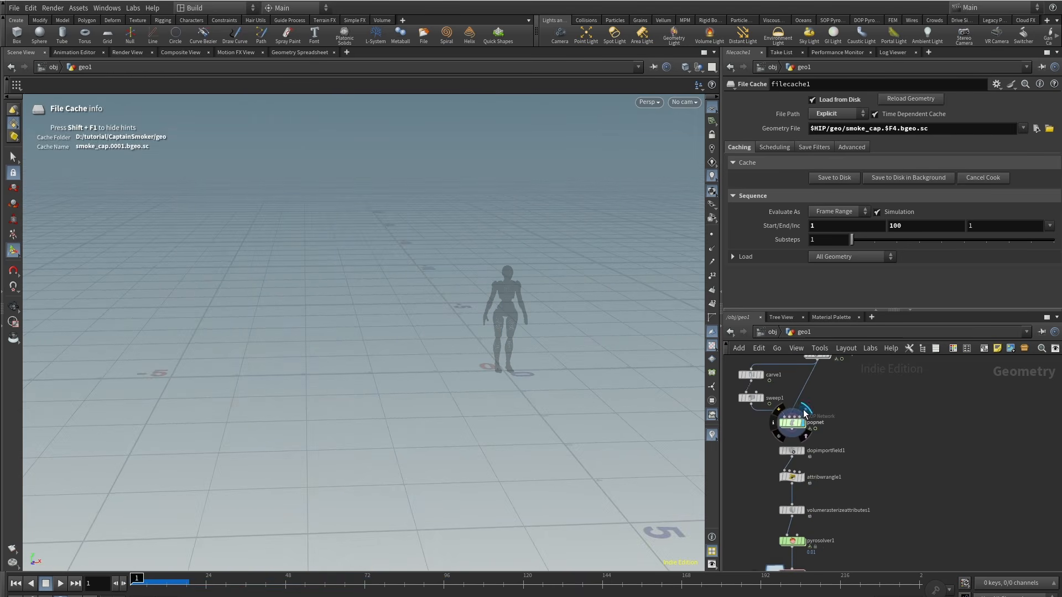
{"action": "left_click", "coordinate": [792, 423]}
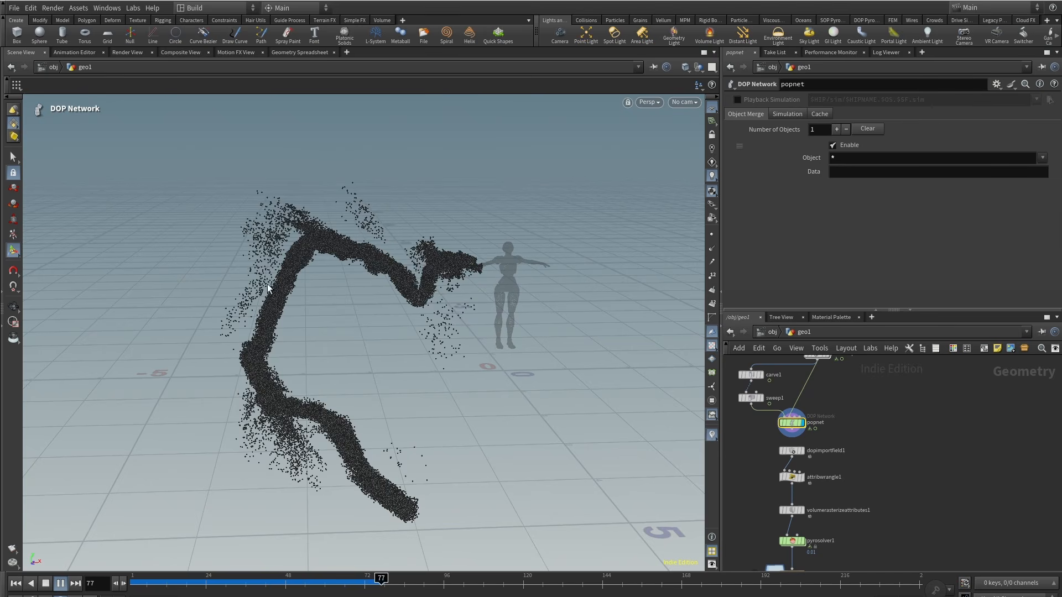
{"action": "left_click_drag", "start_coordinate": [345, 588], "coordinate": [409, 588]}
{"action": "left_click_drag", "start_coordinate": [364, 237], "coordinate": [281, 233], "text": "alt"}
{"action": "middle_click_drag", "start_coordinate": [888, 404], "coordinate": [937, 476]}
{"action": "scroll", "coordinate": [766, 502], "scroll_direction": "up", "scroll_amount": 3}
{"action": "middle_click_drag", "start_coordinate": [765, 502], "coordinate": [849, 489]}
Step: Add a second Sweep node beside the existing sweep
{"action": "key", "text": "Tab"}
{"action": "key", "text": "Return"}
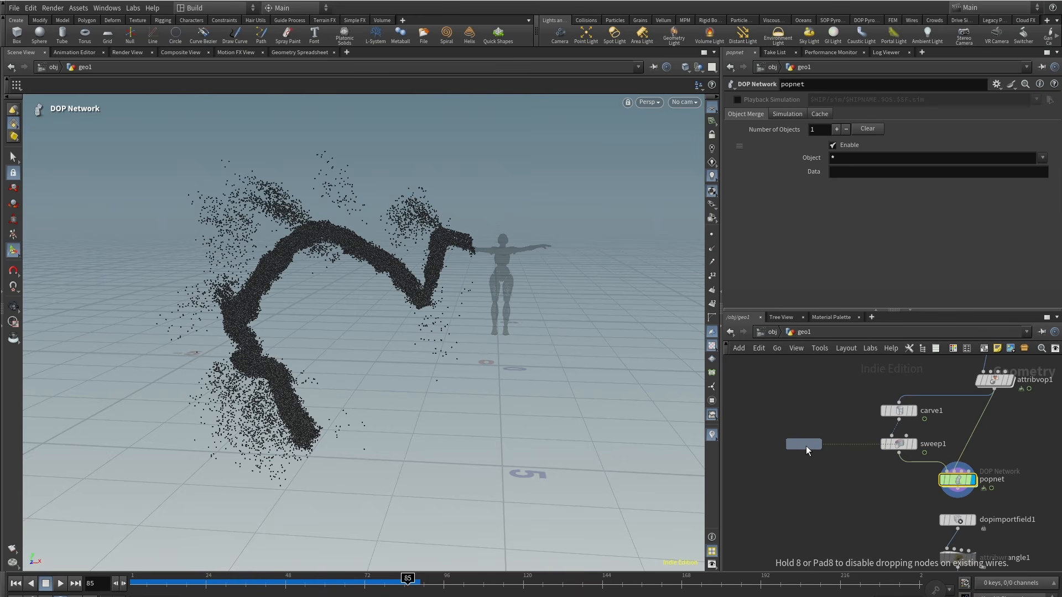
{"action": "left_click", "coordinate": [805, 445]}
{"action": "left_click", "coordinate": [814, 433]}
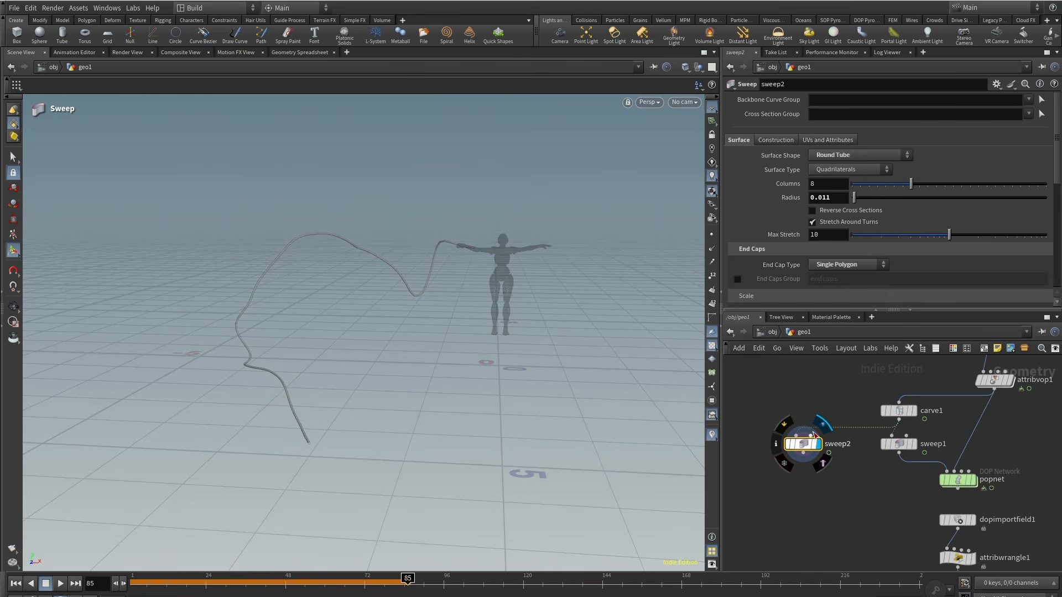
Step: Set the new sweep's radius to a relative reference of the POP Curve Force max influence radius multiplied by 1.2
{"action": "double_click", "coordinate": [960, 480]}
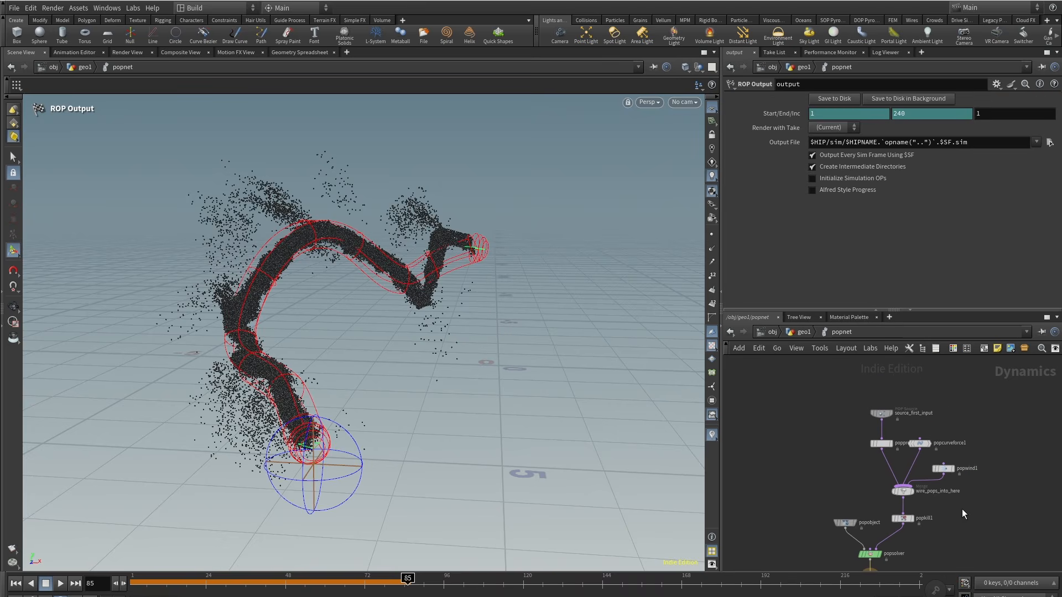
{"action": "left_click", "coordinate": [900, 445]}
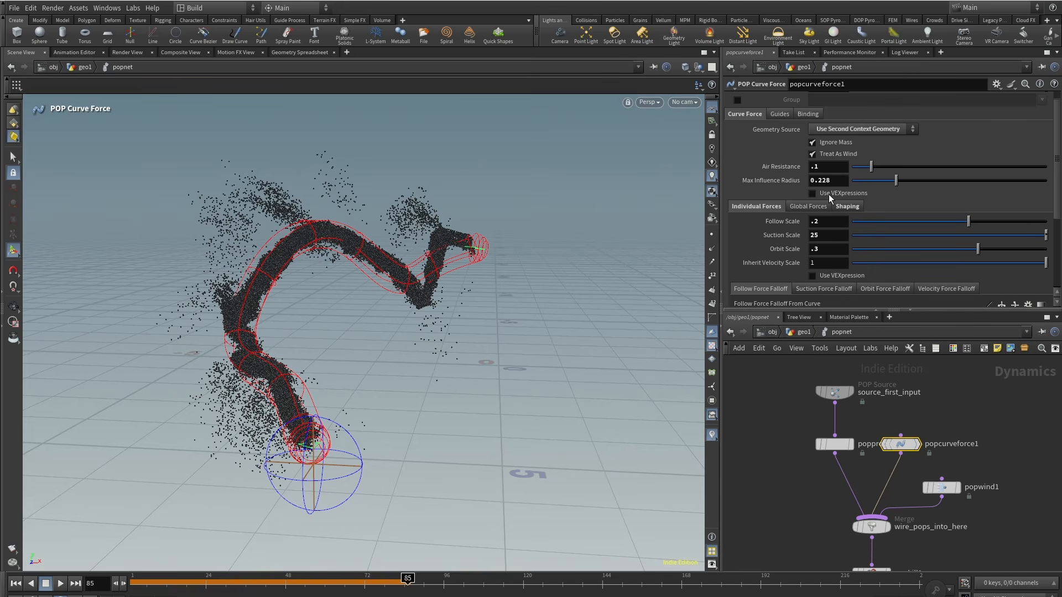
{"action": "right_click", "coordinate": [755, 183]}
{"action": "left_click", "coordinate": [806, 363]}
{"action": "left_click", "coordinate": [798, 331]}
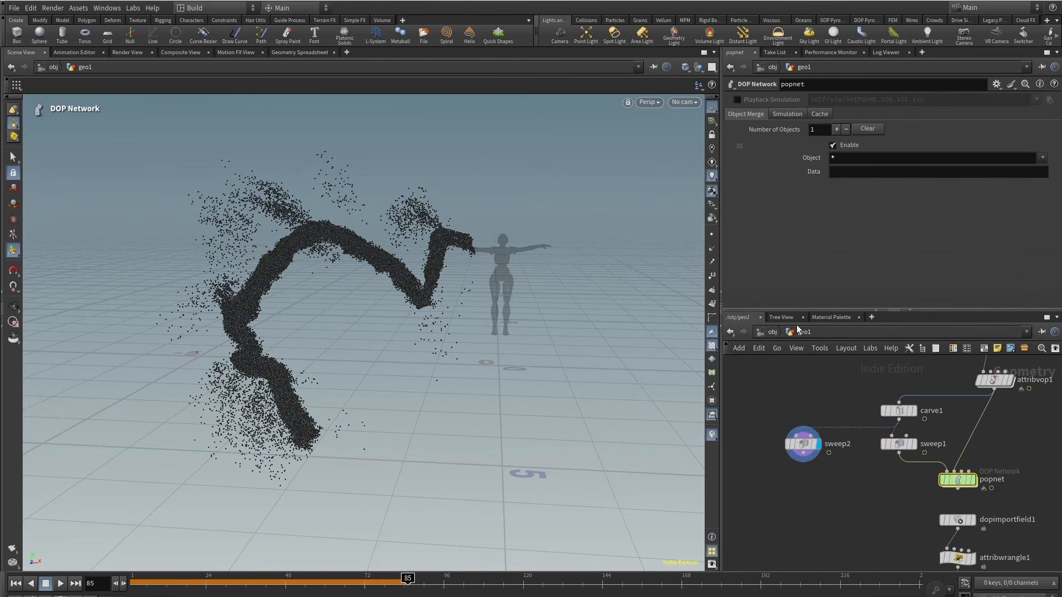
{"action": "left_click", "coordinate": [802, 444]}
{"action": "right_click", "coordinate": [784, 197]}
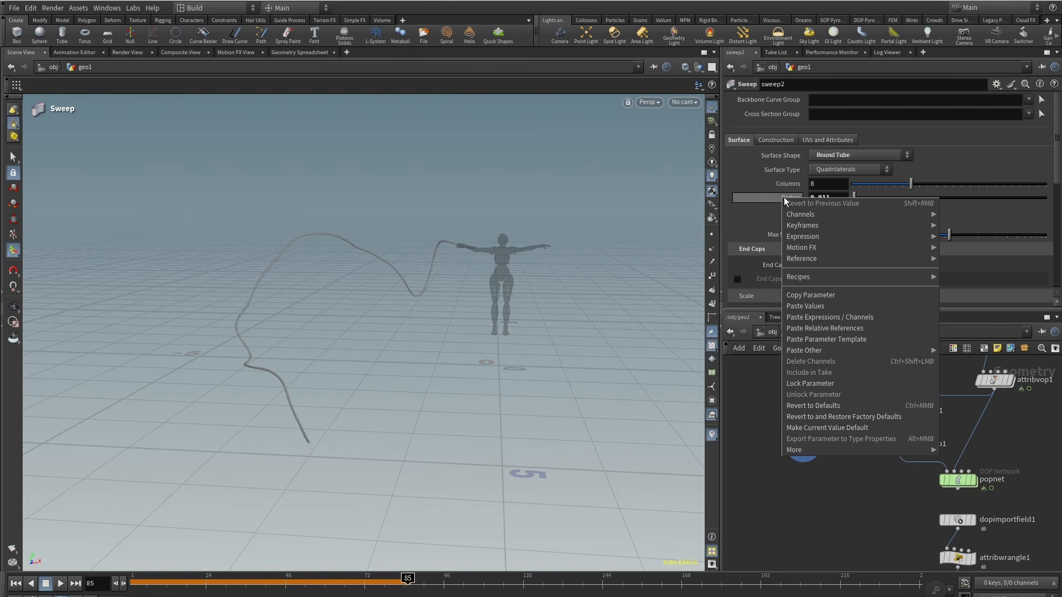
{"action": "left_click", "coordinate": [829, 319]}
{"action": "left_click", "coordinate": [1012, 200]}
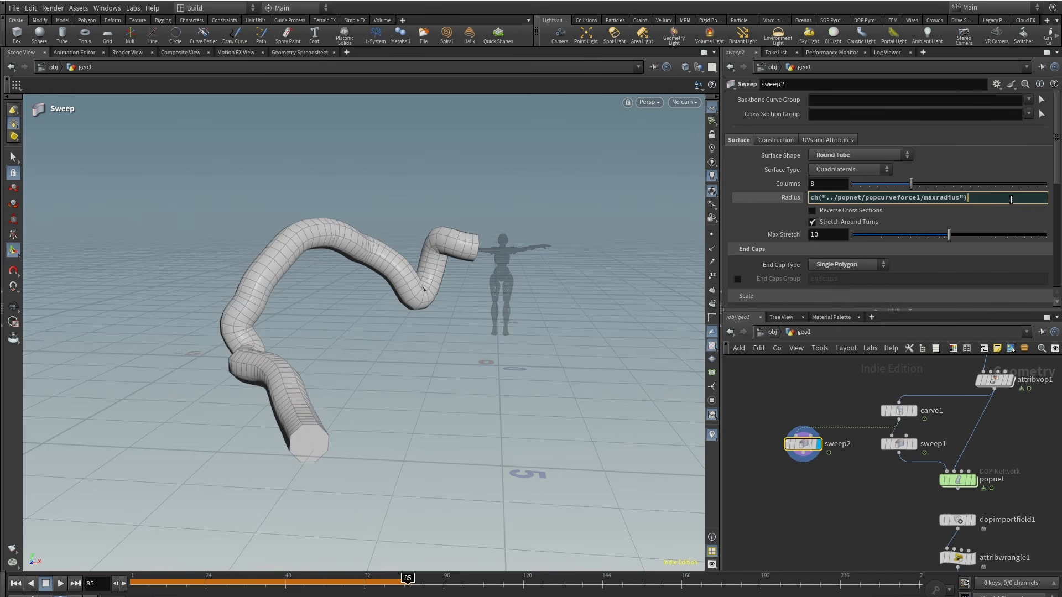
{"action": "type", "text": "*1.2"}
{"action": "key", "text": "Return"}
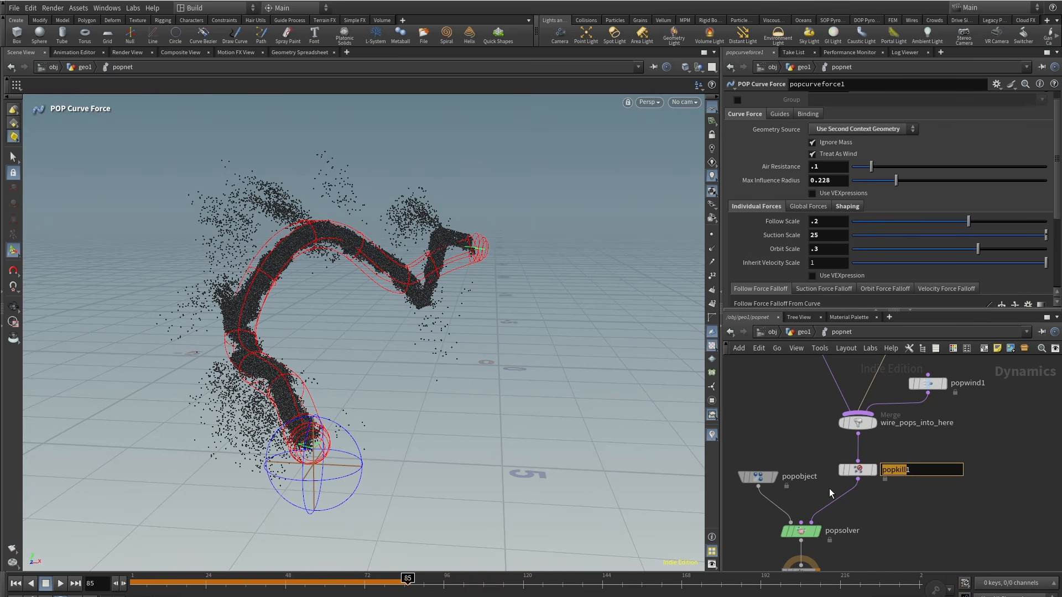
Step: Configure the POP Kill to use Bounding Object with SOP path /obj/geo1/sweep2 and enable Invert
{"action": "key", "text": "Return"}
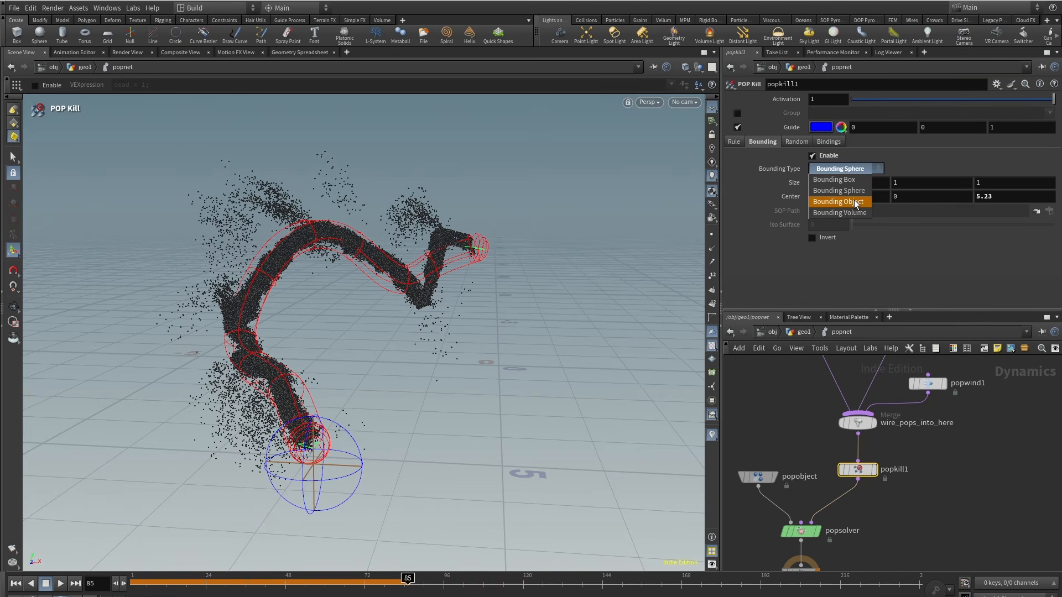
{"action": "left_click", "coordinate": [838, 202]}
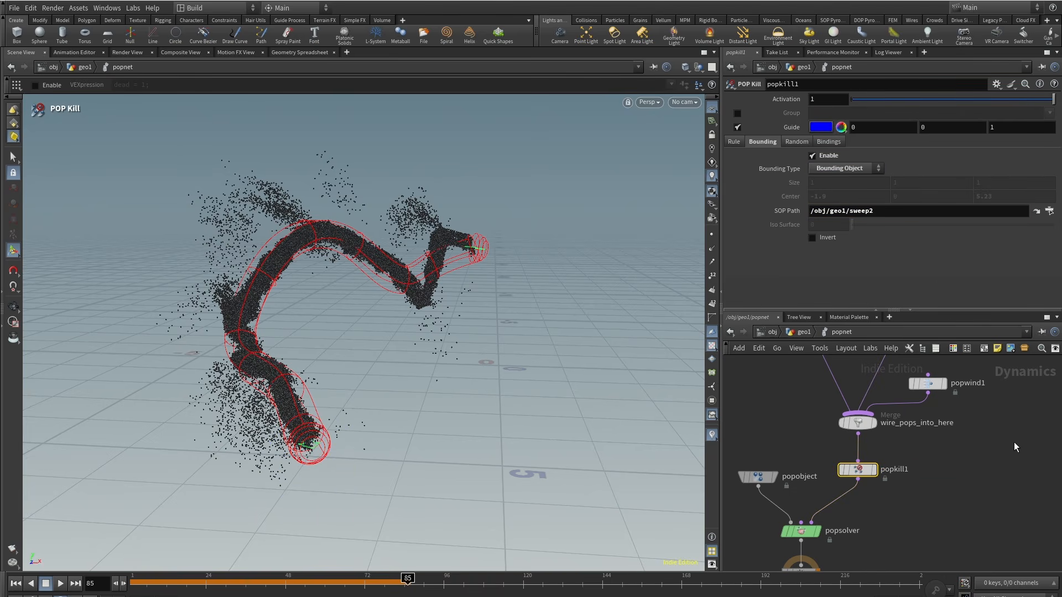
{"action": "left_click", "coordinate": [1015, 442]}
{"action": "left_click", "coordinate": [16, 585]}
{"action": "left_click", "coordinate": [59, 585]}
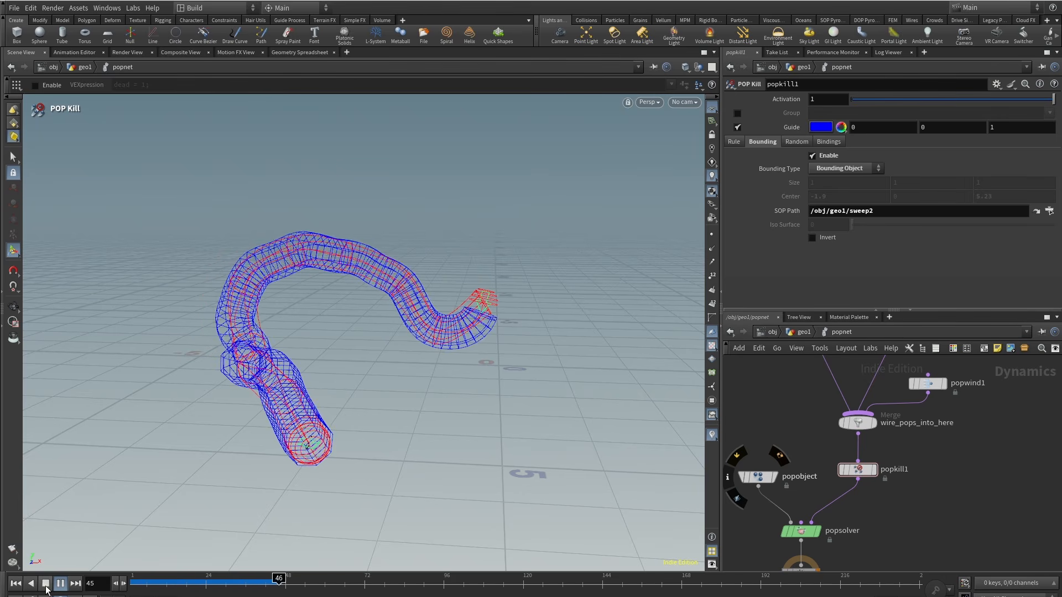
{"action": "left_click", "coordinate": [46, 590]}
{"action": "left_click", "coordinate": [812, 238]}
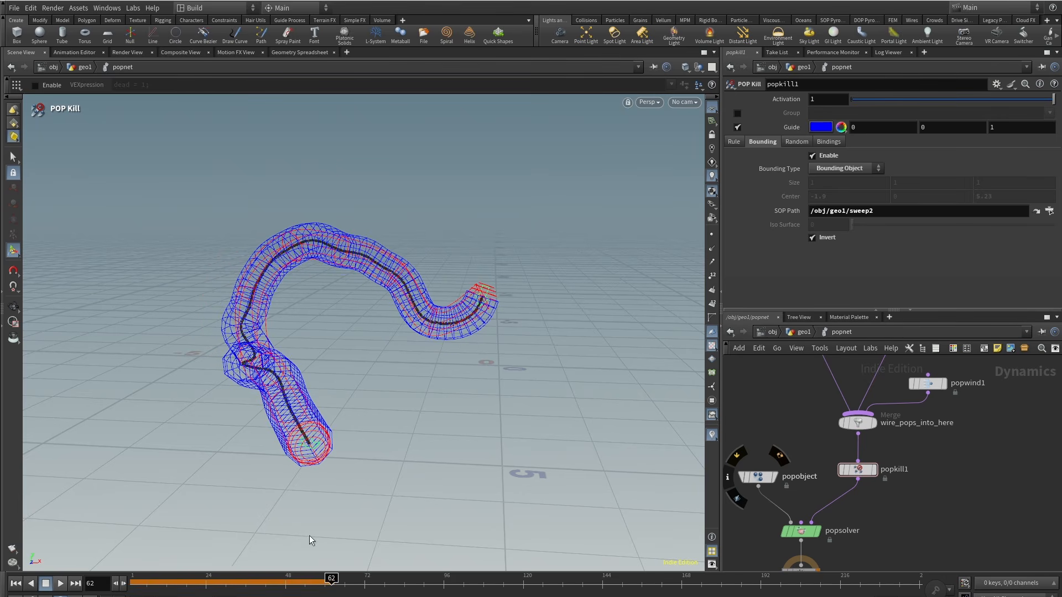
Step: Play the simulation and zoom in to inspect particles inside the kill tube
{"action": "left_click_drag", "start_coordinate": [127, 584], "coordinate": [123, 585]}
{"action": "left_click", "coordinate": [64, 587]}
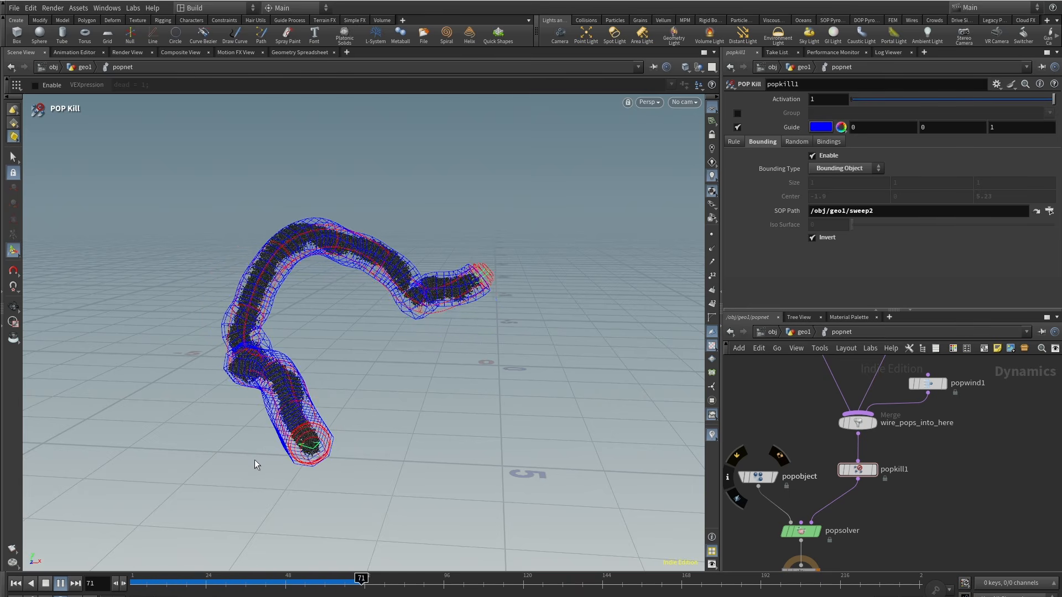
{"action": "left_click", "coordinate": [352, 585]}
{"action": "scroll", "coordinate": [407, 288], "scroll_direction": "up", "scroll_amount": 5}
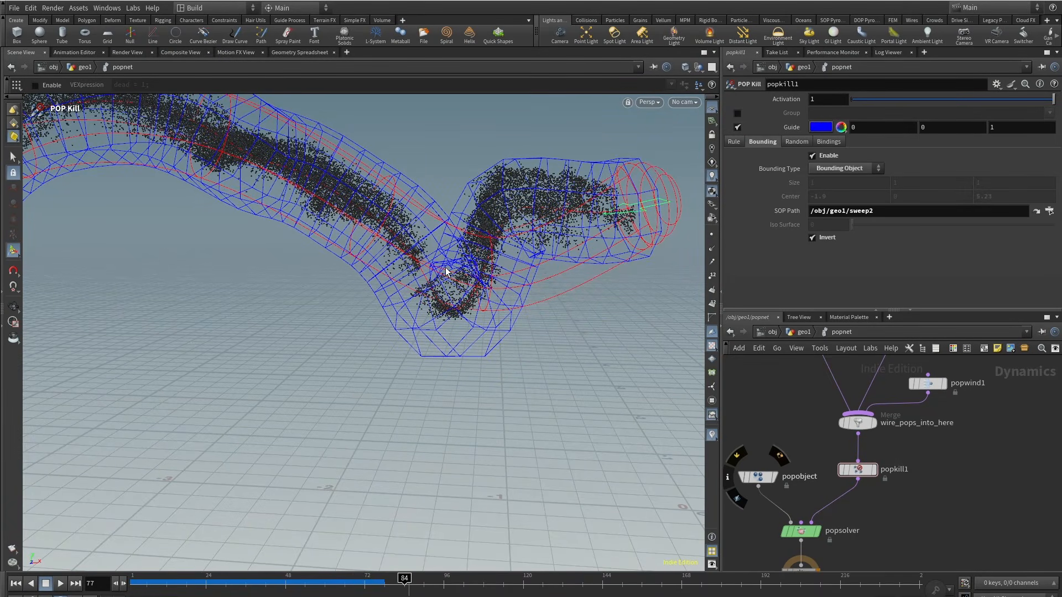
{"action": "key", "text": "Escape"}
{"action": "left_click_drag", "start_coordinate": [446, 267], "coordinate": [448, 302]}
{"action": "key", "text": "Return"}
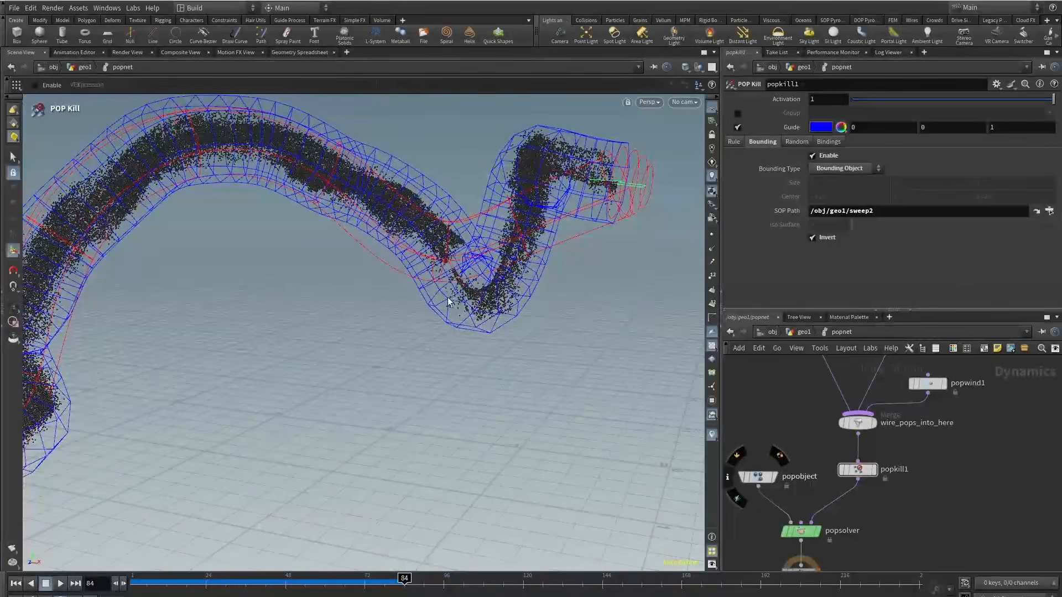
Step: Add a VDB from Polygons node fed by the new sweep and set its voxel size to 0.03
{"action": "left_click", "coordinate": [805, 332]}
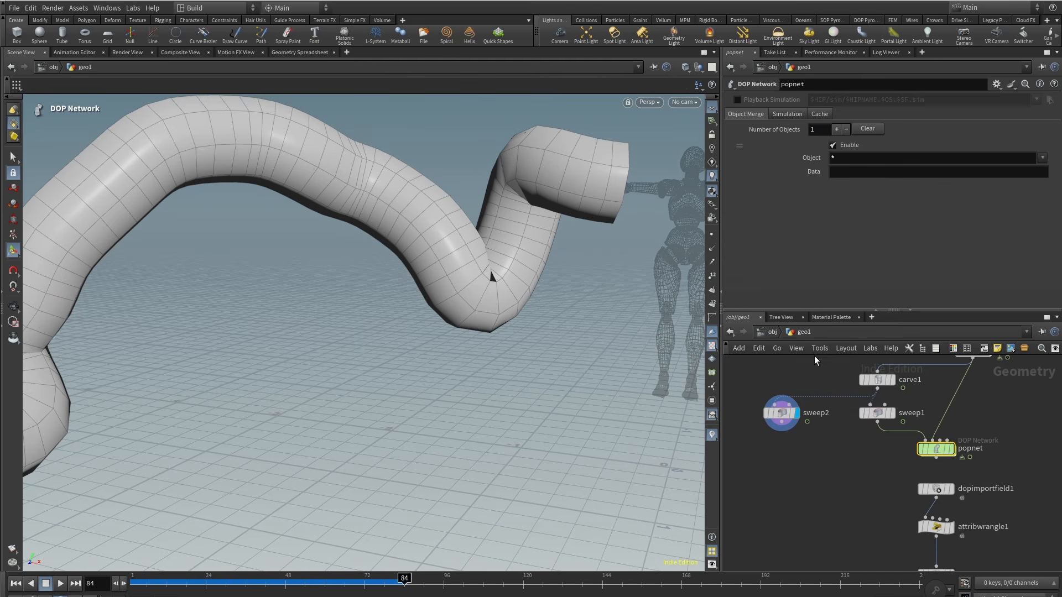
{"action": "key", "text": "Tab"}
{"action": "type", "text": "vdbfr"}
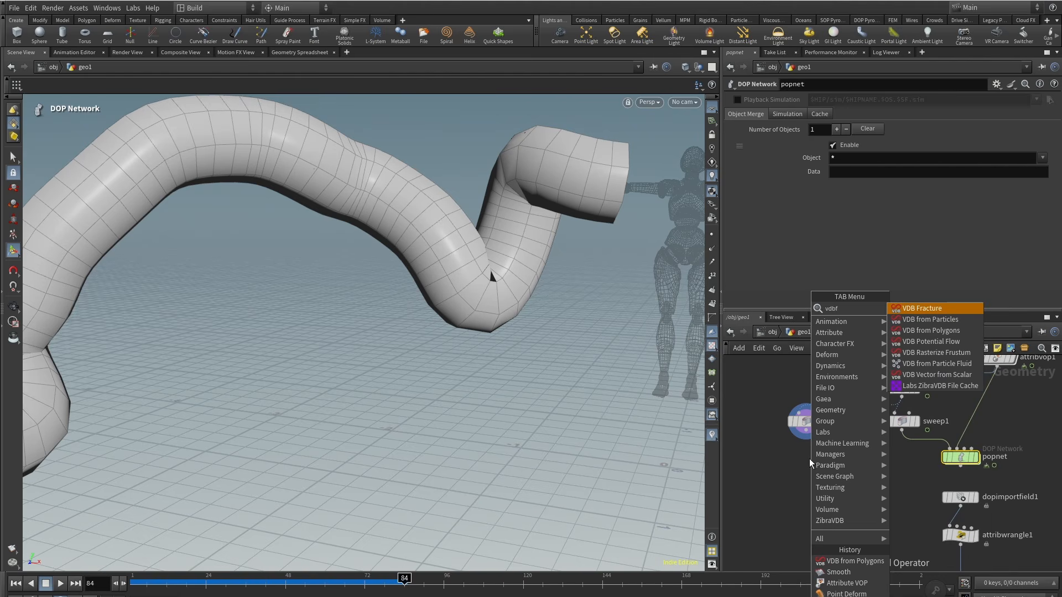
{"action": "left_click", "coordinate": [968, 331]}
{"action": "left_click", "coordinate": [805, 454]}
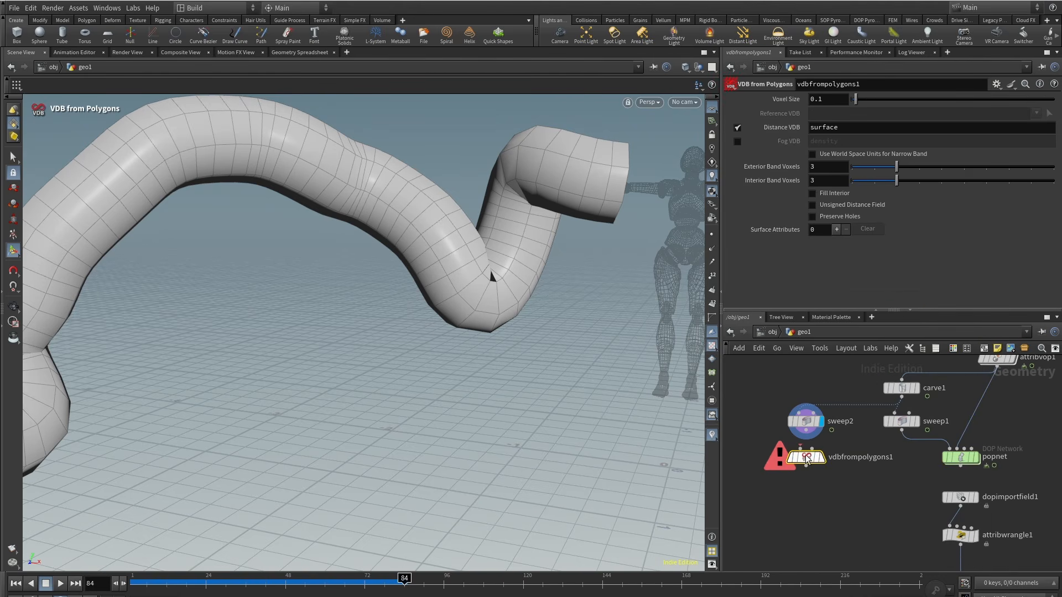
{"action": "left_click", "coordinate": [825, 461]}
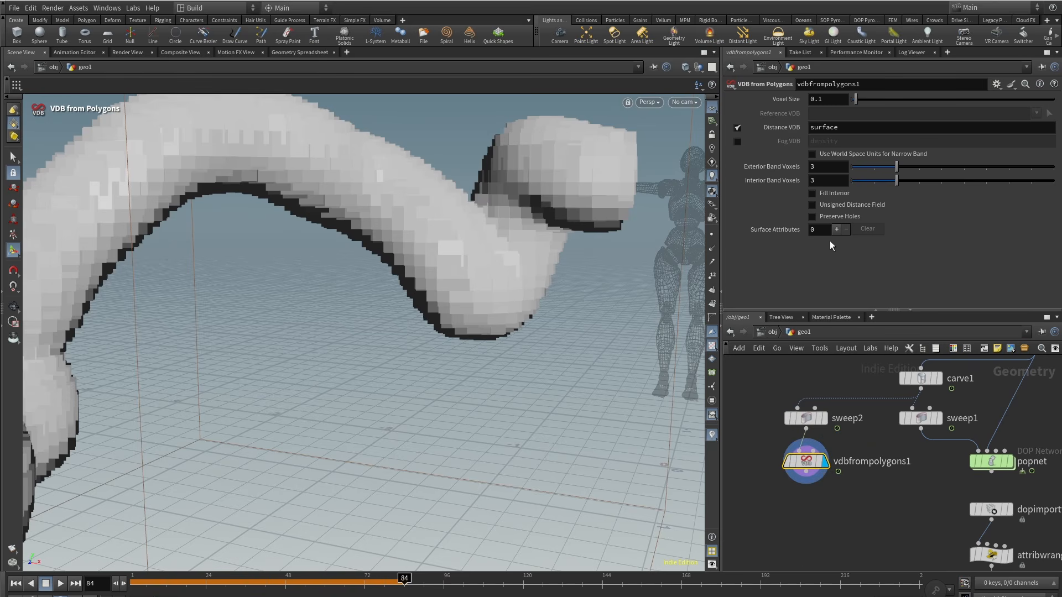
{"action": "type", "text": "05"}
{"action": "key", "text": "Return"}
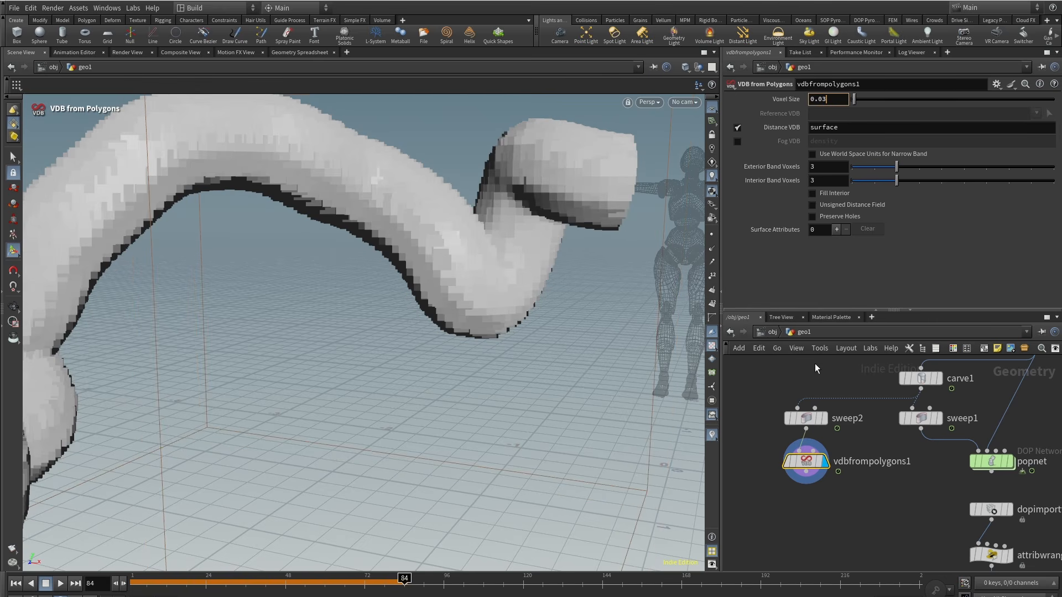
{"action": "key", "text": "Return"}
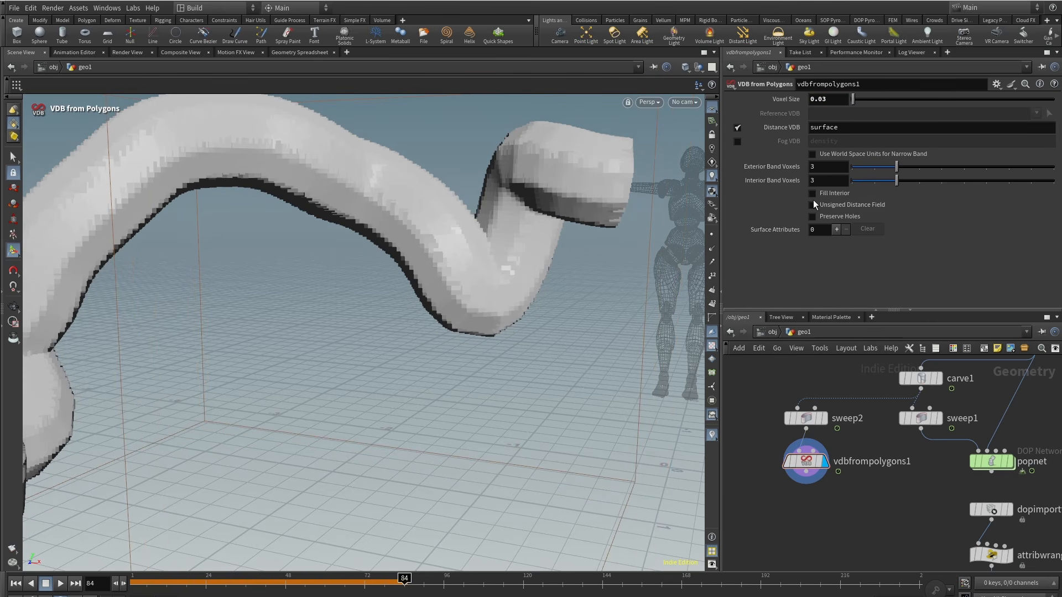
Step: Enable Fill Interior on the VDB from Polygons node
{"action": "left_click", "coordinate": [812, 193]}
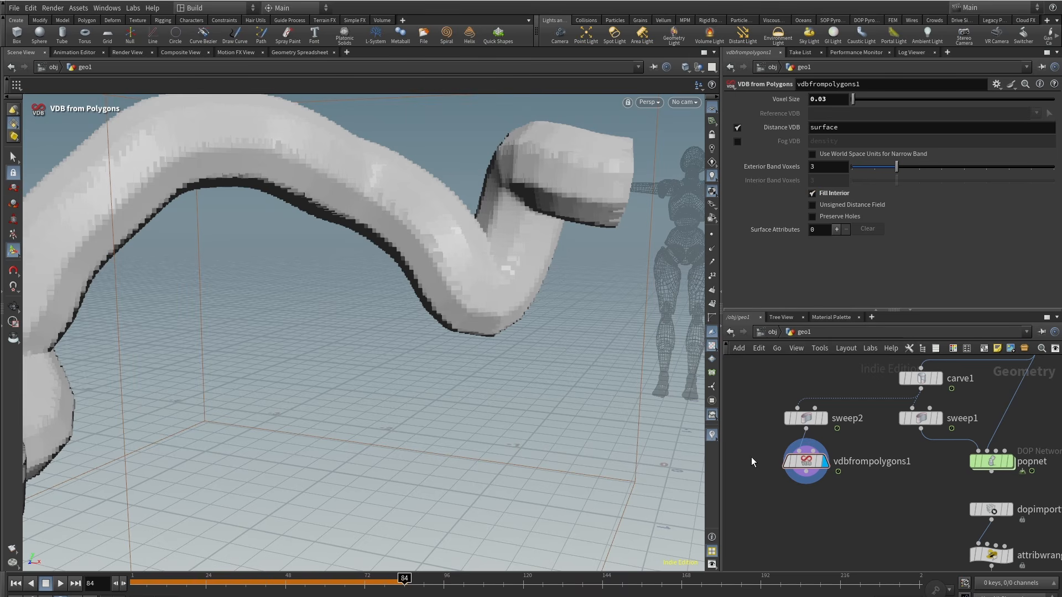
Step: Switch the POP Kill to Bounding Volume using /obj/geo1/vdbfrompolygons1 as SOP path and Iso Surface 0.01
{"action": "double_click", "coordinate": [990, 462]}
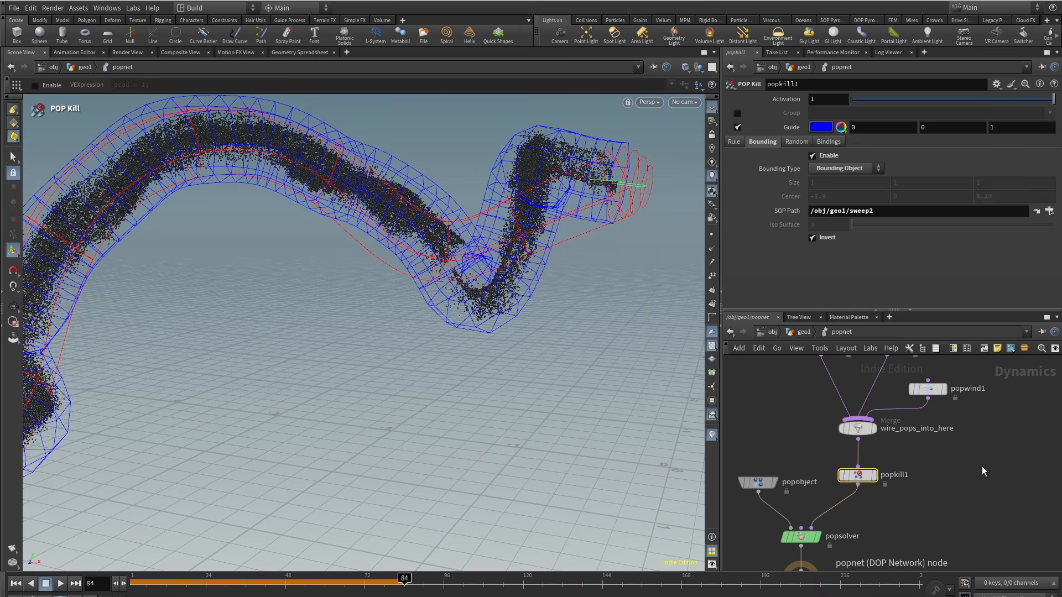
{"action": "middle_click_drag", "start_coordinate": [930, 505], "coordinate": [929, 487]}
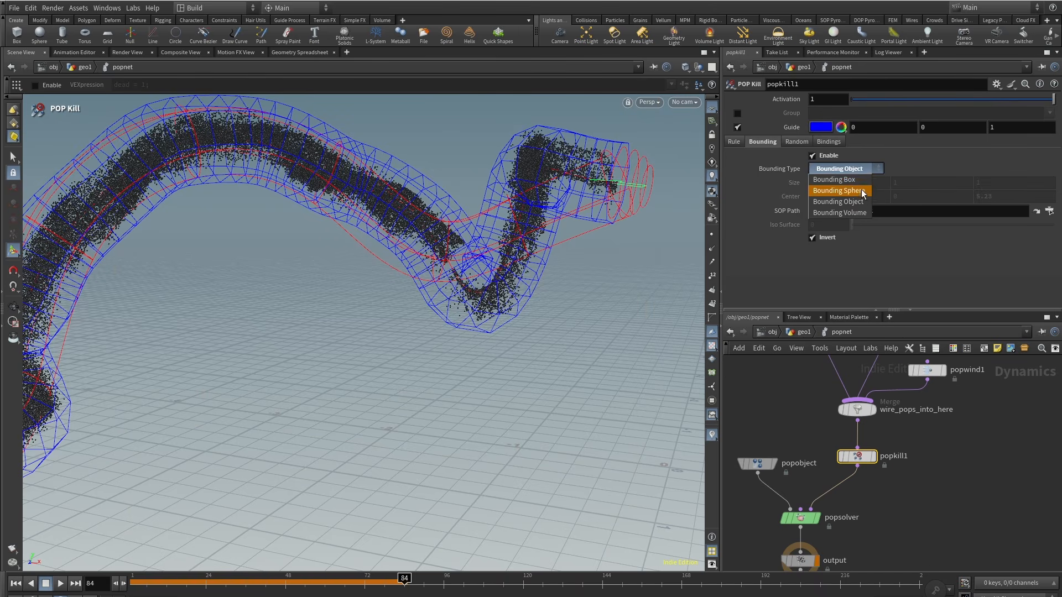
{"action": "left_click", "coordinate": [857, 213]}
{"action": "double_click", "coordinate": [893, 212]}
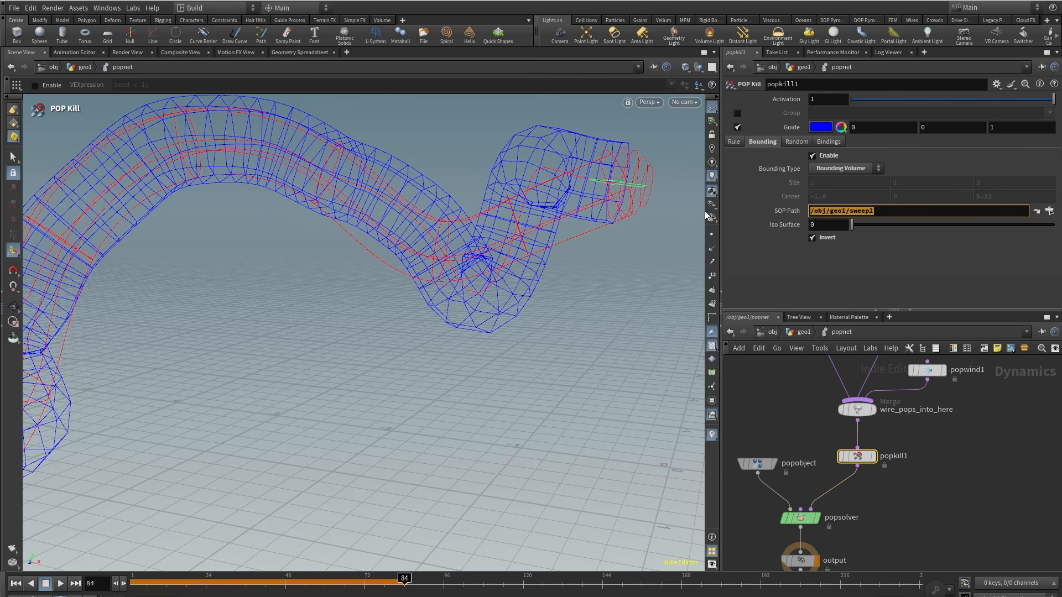
{"action": "type", "text": "/obj/geo1/vdbfrompolygons1"}
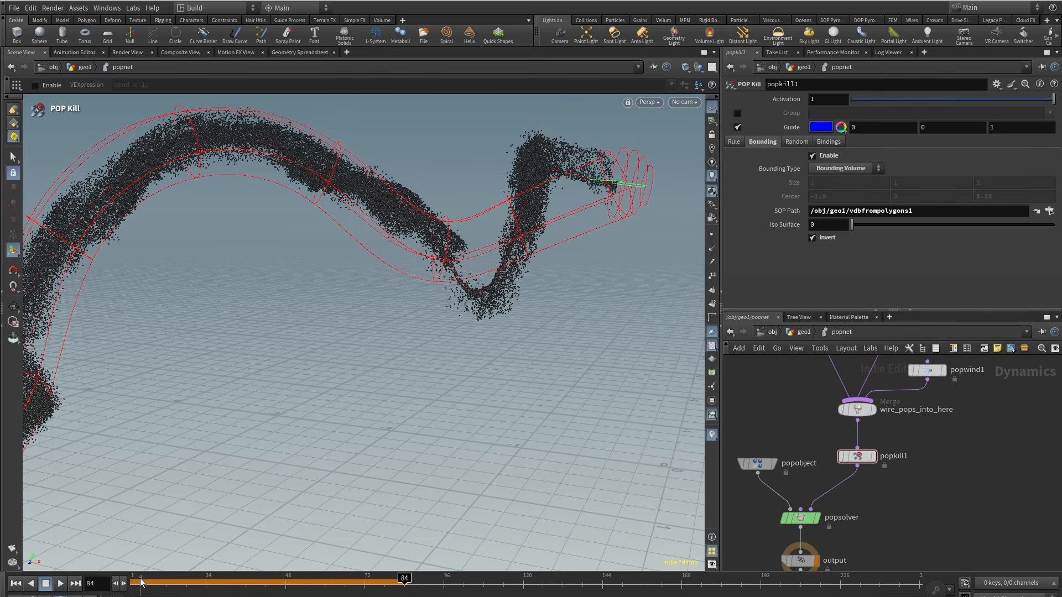
{"action": "left_click_drag", "start_coordinate": [141, 581], "coordinate": [108, 581]}
{"action": "type", "text": ".01"}
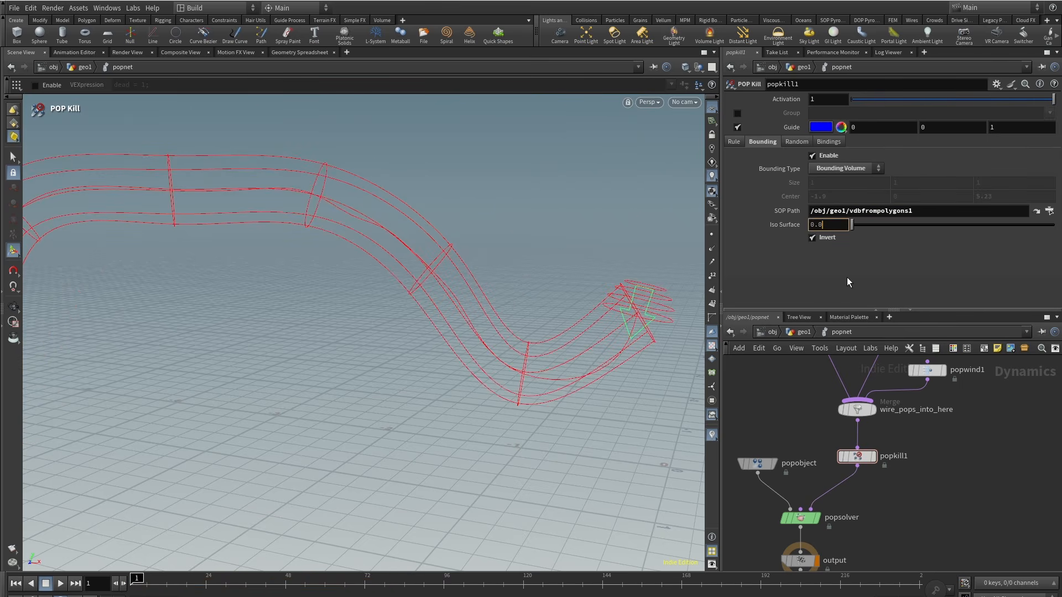
{"action": "key", "text": "Return"}
{"action": "key", "text": "Escape"}
Step: Play and scrub the simulation, orbiting around to inspect particles confined inside the VDB kill volume
{"action": "left_click_drag", "start_coordinate": [324, 437], "coordinate": [232, 324]}
{"action": "right_click_drag", "start_coordinate": [231, 324], "coordinate": [369, 319], "text": "alt"}
{"action": "left_click", "coordinate": [59, 585]}
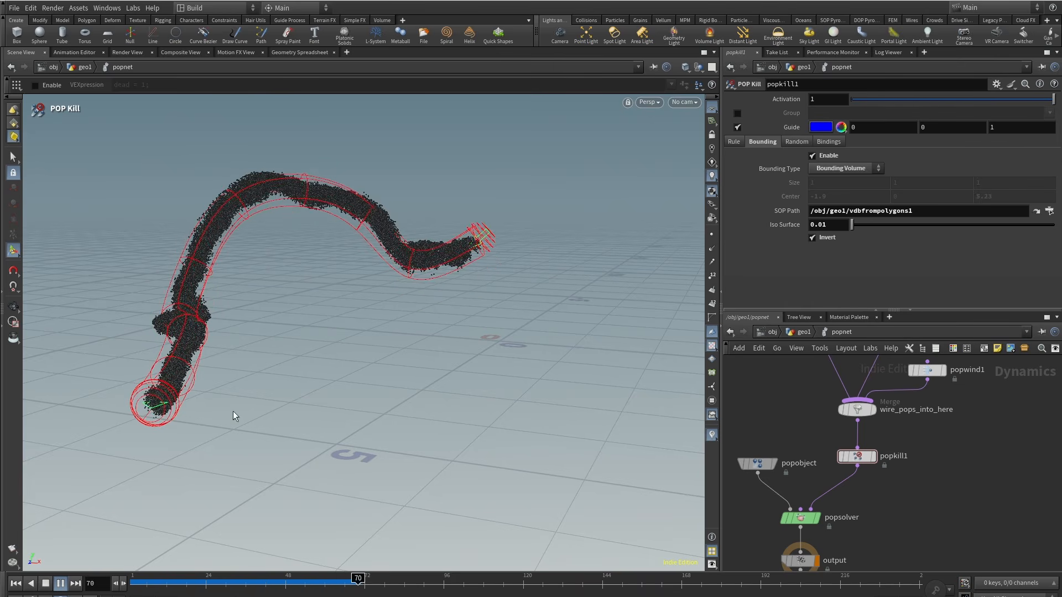
{"action": "left_click_drag", "start_coordinate": [381, 588], "coordinate": [401, 589]}
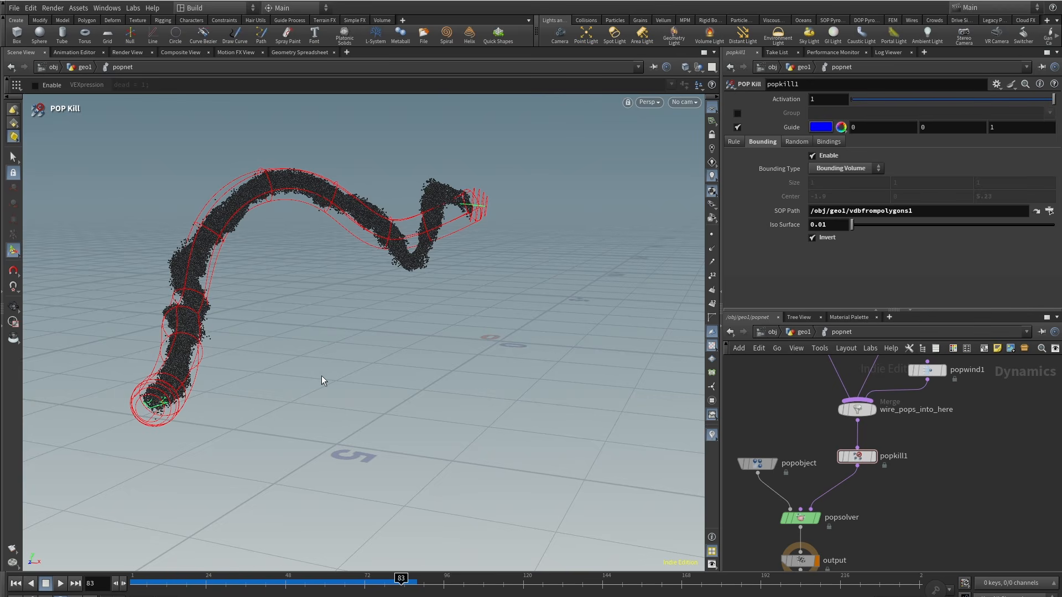
{"action": "right_click_drag", "start_coordinate": [414, 263], "coordinate": [479, 227], "text": "alt"}
{"action": "middle_click_drag", "start_coordinate": [479, 227], "coordinate": [409, 299], "text": "alt"}
{"action": "left_click_drag", "start_coordinate": [354, 585], "coordinate": [417, 585]}
{"action": "right_click_drag", "start_coordinate": [376, 365], "coordinate": [294, 396], "text": "alt"}
{"action": "left_click_drag", "start_coordinate": [294, 396], "coordinate": [338, 325], "text": "alt"}
{"action": "right_click_drag", "start_coordinate": [370, 308], "coordinate": [326, 359], "text": "alt"}
{"action": "left_click_drag", "start_coordinate": [389, 585], "coordinate": [445, 588]}
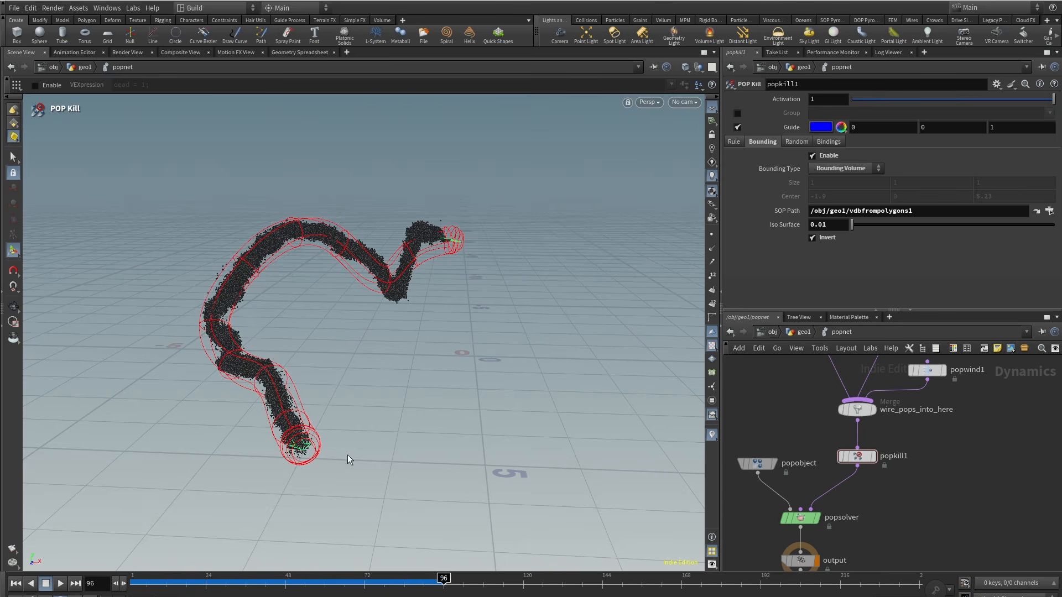
{"action": "left_click_drag", "start_coordinate": [348, 455], "coordinate": [359, 359], "text": "alt"}
{"action": "left_click_drag", "start_coordinate": [151, 586], "coordinate": [130, 586]}
Step: Return to geo1 and view the VDB tube around Electra while scrubbing the timeline
{"action": "key", "text": "u"}
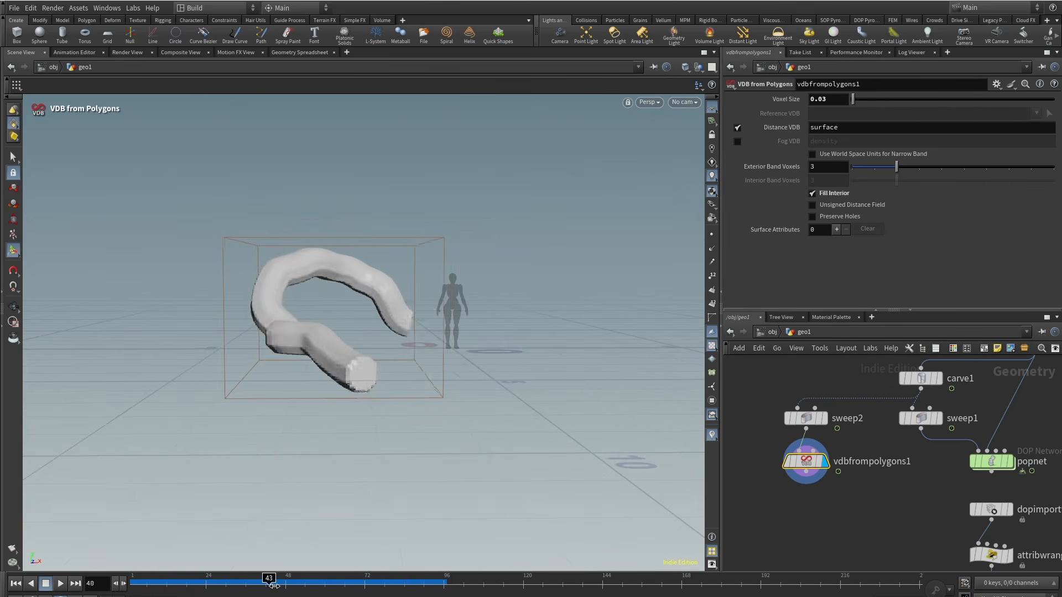
{"action": "left_click_drag", "start_coordinate": [269, 585], "coordinate": [253, 585]}
{"action": "right_click_drag", "start_coordinate": [402, 293], "coordinate": [374, 311], "text": "alt"}
{"action": "left_click_drag", "start_coordinate": [374, 310], "coordinate": [374, 337], "text": "alt"}
{"action": "middle_click_drag", "start_coordinate": [374, 336], "coordinate": [344, 364], "text": "alt"}
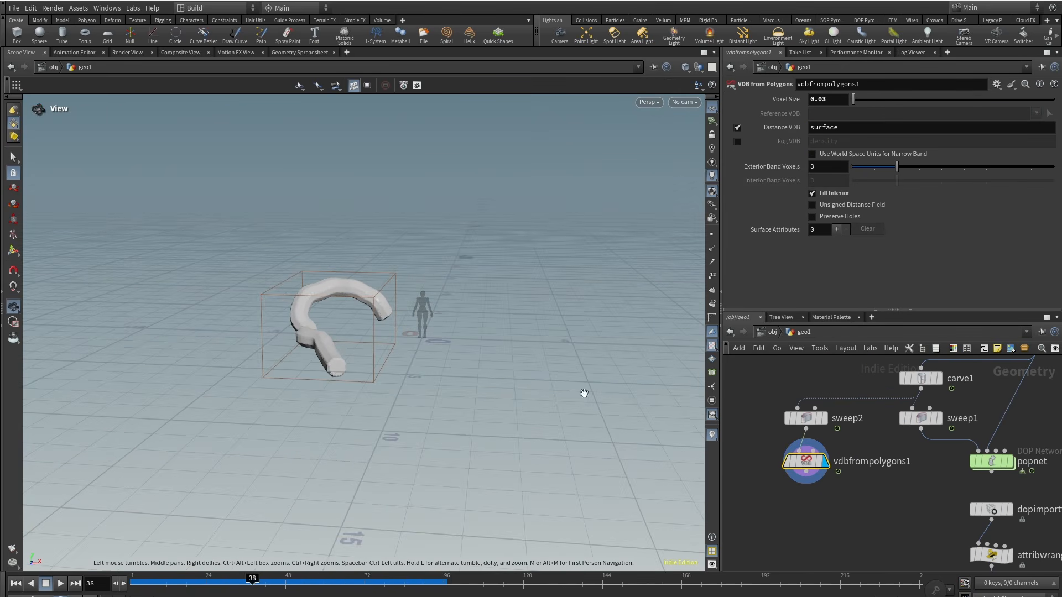
{"action": "middle_click_drag", "start_coordinate": [384, 308], "coordinate": [374, 354], "text": "alt"}
Step: Add Object Merge nodes referencing ../testgeometry_electra1 and ../blendshapes1 and place them beside the Point Deform node
{"action": "scroll", "coordinate": [873, 431], "scroll_direction": "down", "scroll_amount": 7}
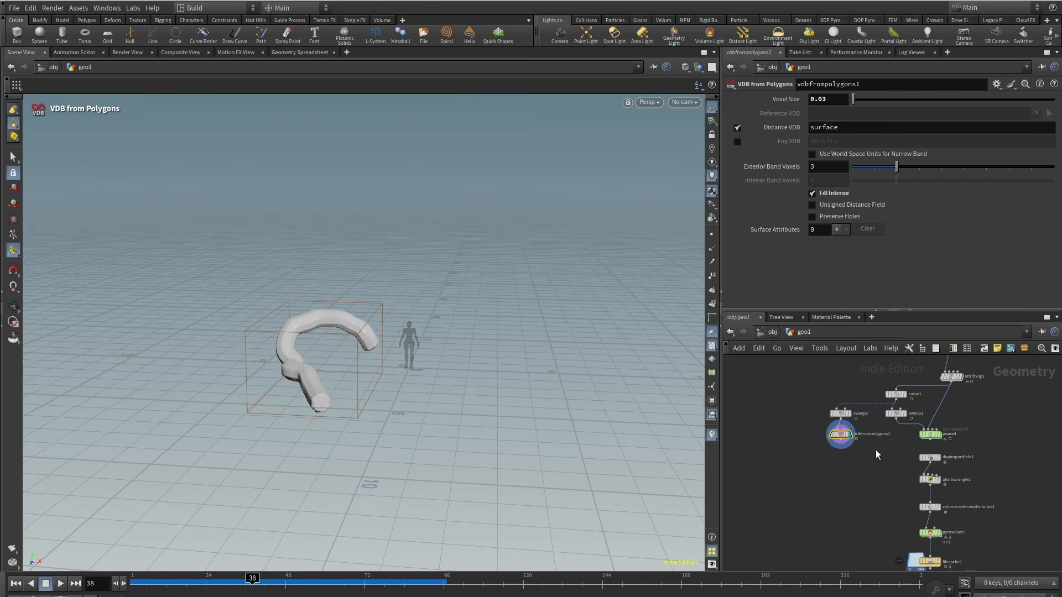
{"action": "middle_click_drag", "start_coordinate": [834, 472], "coordinate": [854, 497]}
{"action": "middle_click_drag", "start_coordinate": [854, 394], "coordinate": [919, 463]}
{"action": "scroll", "coordinate": [918, 463], "scroll_direction": "up", "scroll_amount": 3}
{"action": "left_click_drag", "start_coordinate": [929, 475], "coordinate": [818, 380]}
{"action": "middle_click_drag", "start_coordinate": [817, 380], "coordinate": [851, 441]}
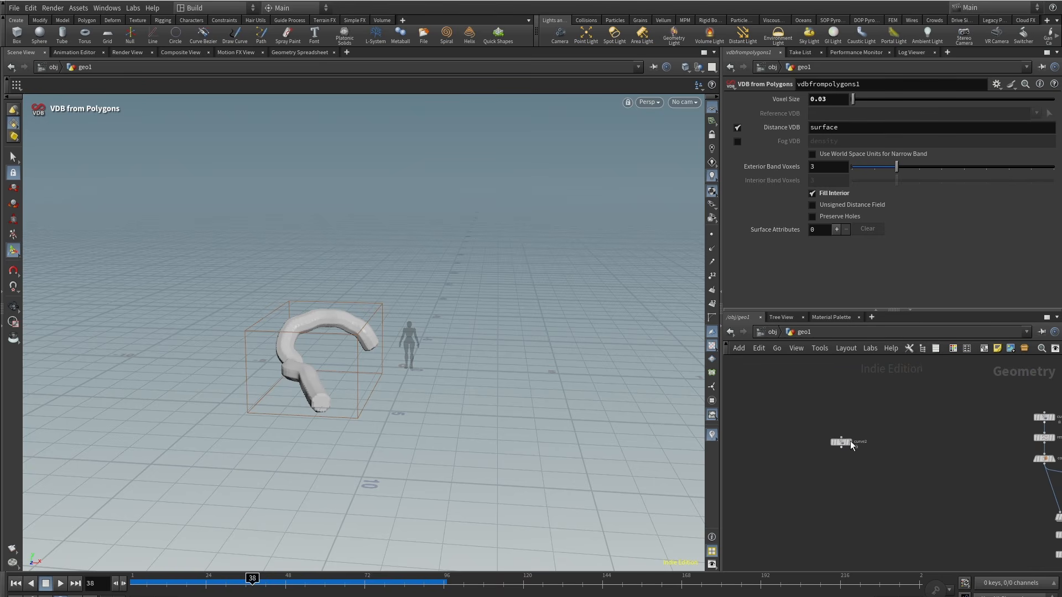
{"action": "left_click_drag", "start_coordinate": [851, 440], "coordinate": [798, 413]}
{"action": "left_click", "coordinate": [798, 414]}
{"action": "middle_click_drag", "start_coordinate": [1030, 509], "coordinate": [811, 468]}
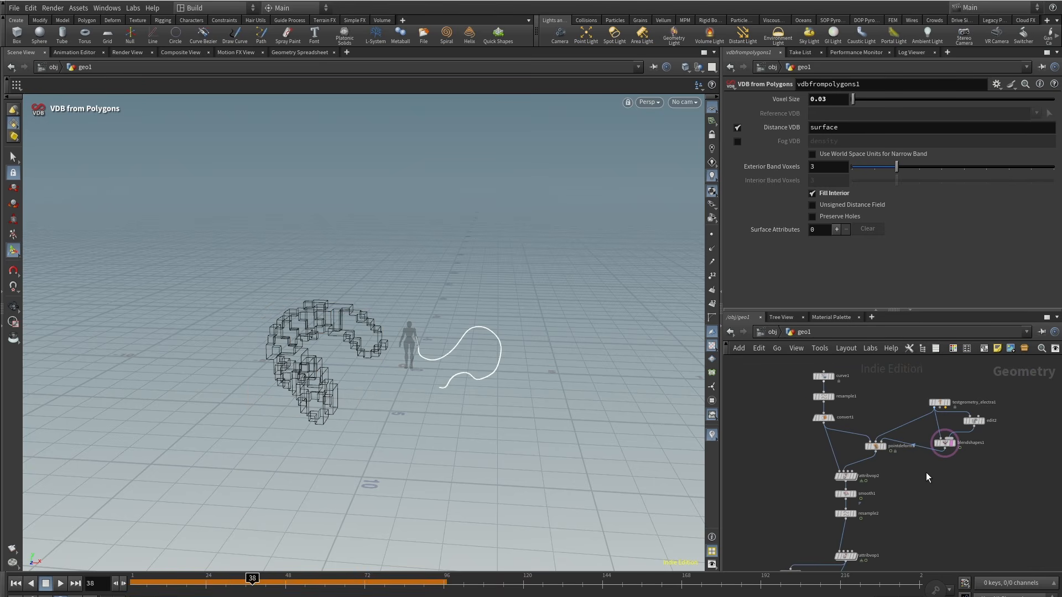
{"action": "middle_click_drag", "start_coordinate": [926, 472], "coordinate": [849, 487]}
{"action": "left_click_drag", "start_coordinate": [849, 487], "coordinate": [941, 409]}
{"action": "scroll", "coordinate": [876, 452], "scroll_direction": "up", "scroll_amount": 3}
{"action": "key", "text": "Tab"}
{"action": "type", "text": "mer"}
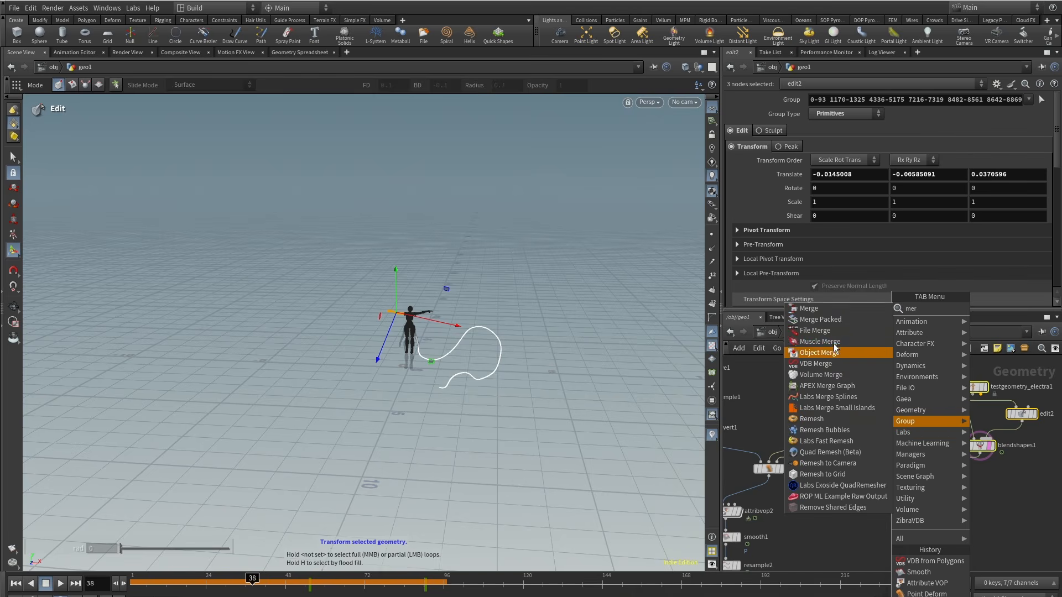
{"action": "left_click", "coordinate": [845, 354]}
{"action": "left_click", "coordinate": [807, 414]}
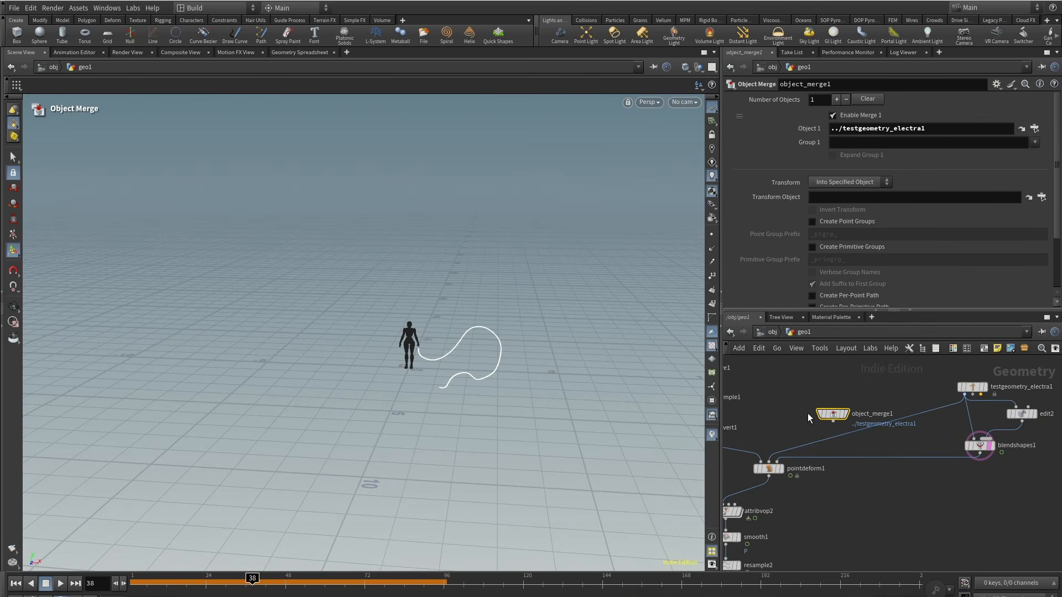
{"action": "left_click_drag", "start_coordinate": [834, 415], "coordinate": [879, 439]}
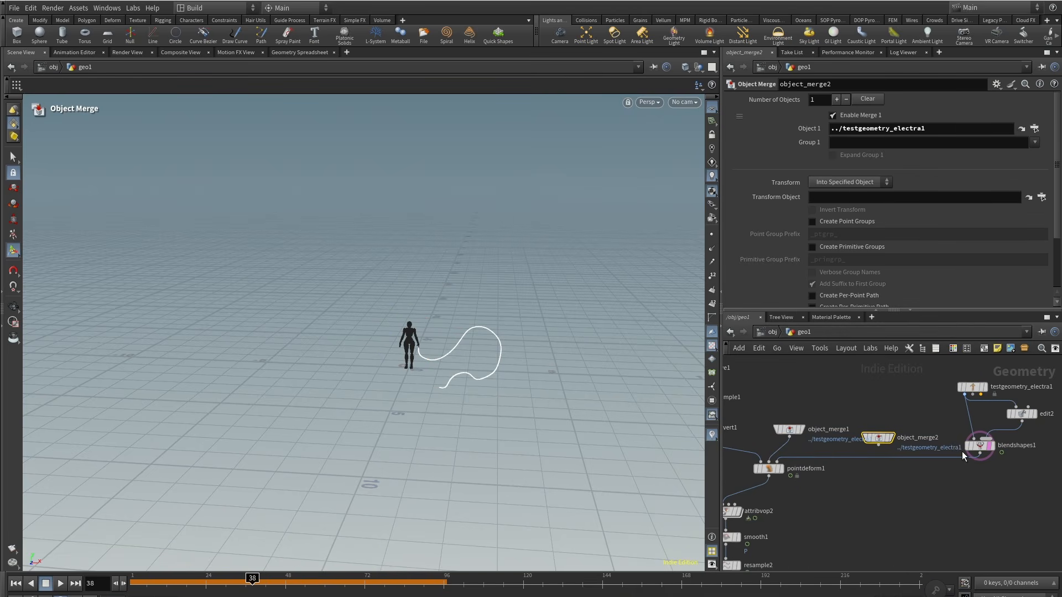
{"action": "left_click_drag", "start_coordinate": [884, 164], "coordinate": [885, 128]}
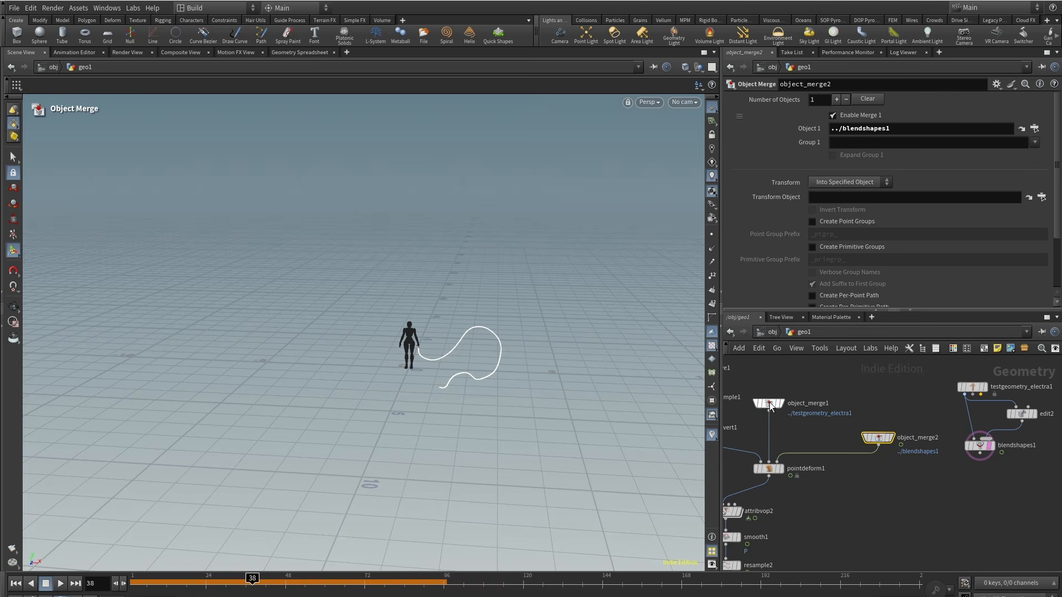
{"action": "left_click_drag", "start_coordinate": [879, 437], "coordinate": [813, 440]}
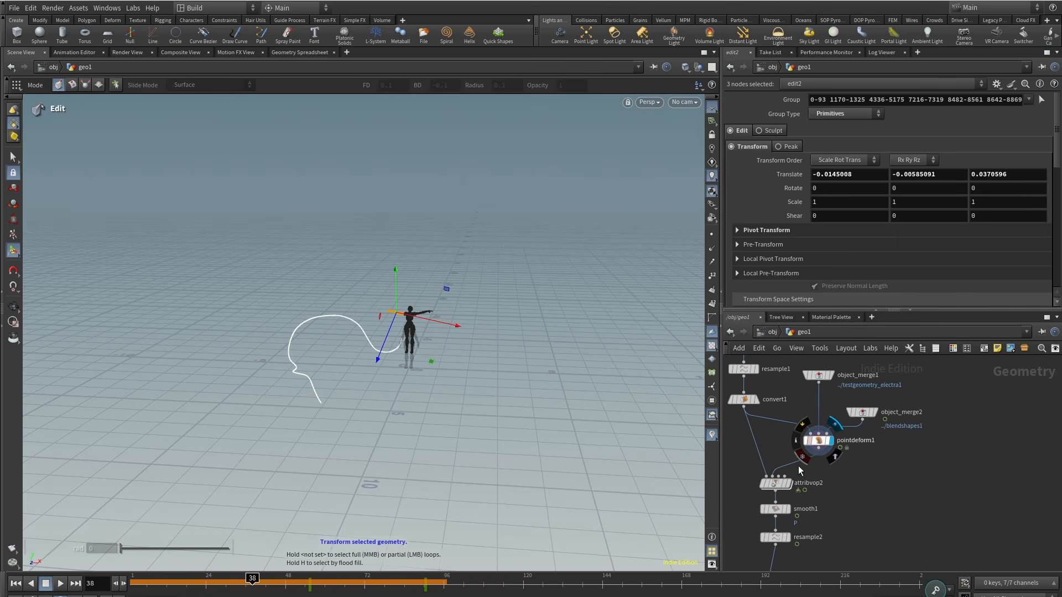
Step: Select the whole chain from the curve through the Pyro solver and duplicate it by copying and pasting
{"action": "left_click_drag", "start_coordinate": [288, 585], "coordinate": [422, 581]}
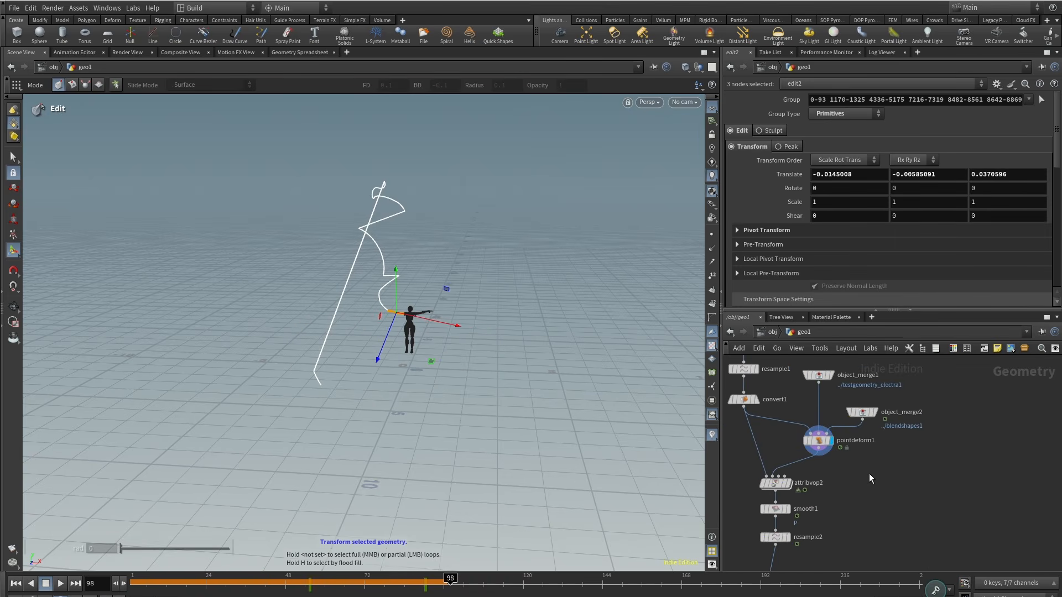
{"action": "scroll", "coordinate": [958, 443], "scroll_direction": "down", "scroll_amount": 5}
{"action": "middle_click_drag", "start_coordinate": [846, 480], "coordinate": [892, 428]}
{"action": "scroll", "coordinate": [890, 429], "scroll_direction": "up", "scroll_amount": 2}
{"action": "middle_click_drag", "start_coordinate": [789, 397], "coordinate": [777, 443]}
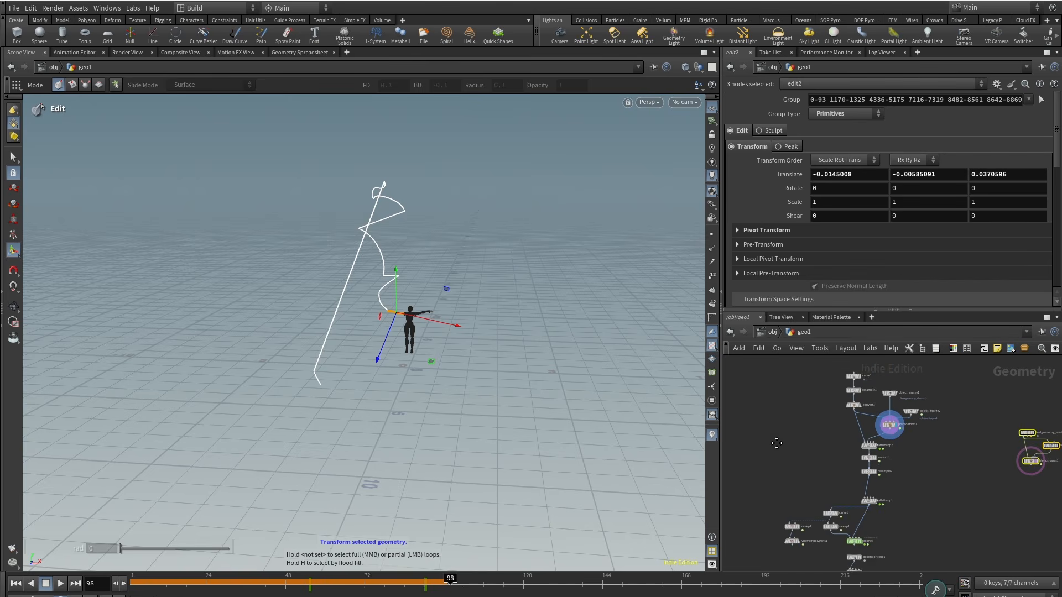
{"action": "scroll", "coordinate": [870, 400], "scroll_direction": "up", "scroll_amount": 2}
{"action": "left_click_drag", "start_coordinate": [955, 527], "coordinate": [956, 527]}
{"action": "middle_click_drag", "start_coordinate": [808, 561], "coordinate": [835, 437]}
{"action": "left_click_drag", "start_coordinate": [937, 481], "coordinate": [939, 503], "text": "shift"}
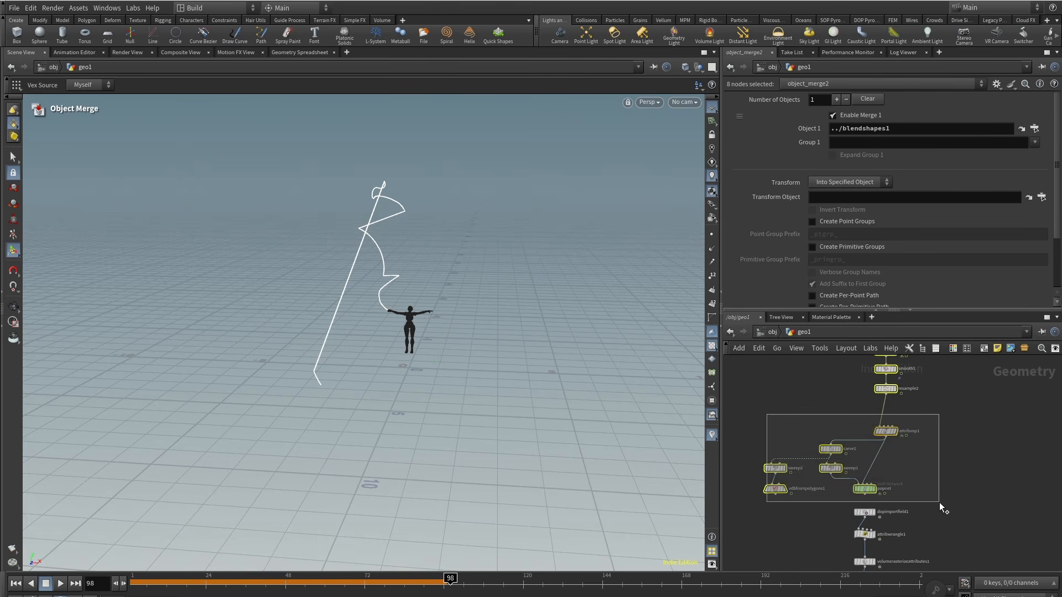
{"action": "middle_click_drag", "start_coordinate": [951, 509], "coordinate": [937, 460]}
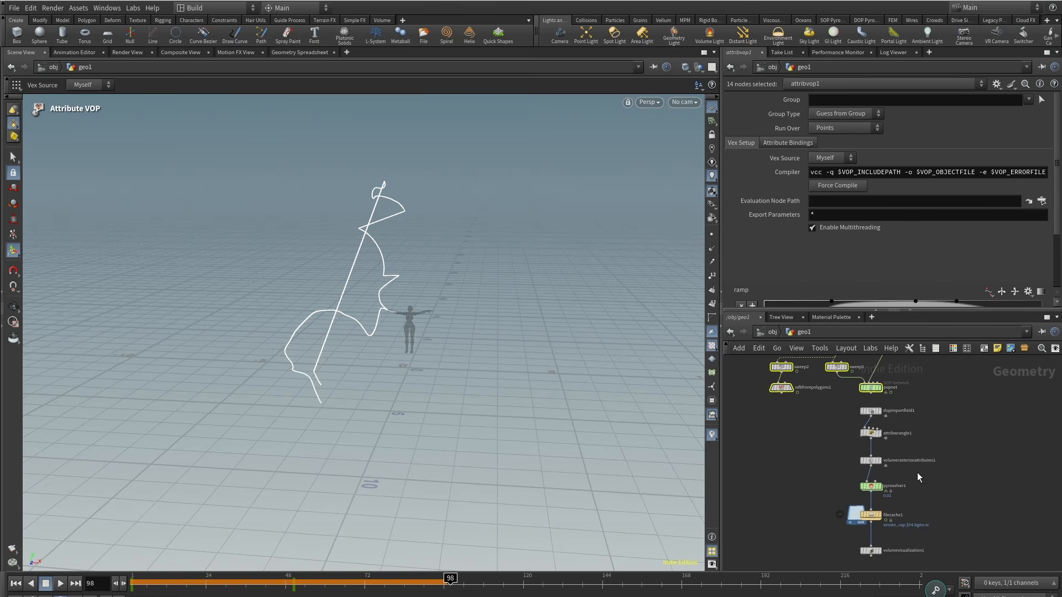
{"action": "left_click_drag", "start_coordinate": [917, 473], "coordinate": [818, 432], "text": "shift"}
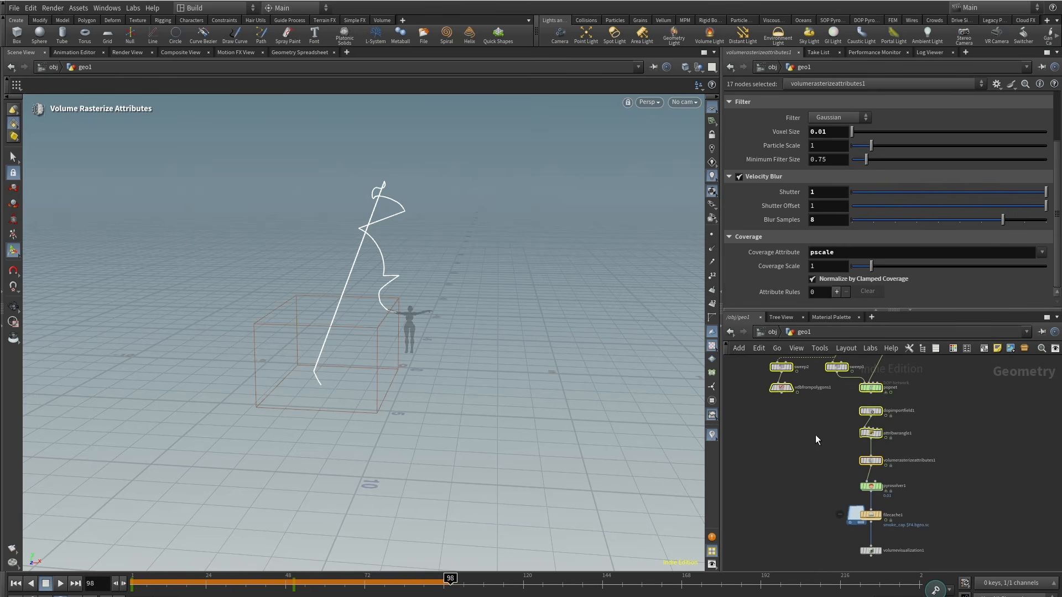
{"action": "middle_click_drag", "start_coordinate": [816, 435], "coordinate": [941, 556]}
{"action": "scroll", "coordinate": [942, 556], "scroll_direction": "down", "scroll_amount": 4}
{"action": "key", "text": "ctrl+c"}
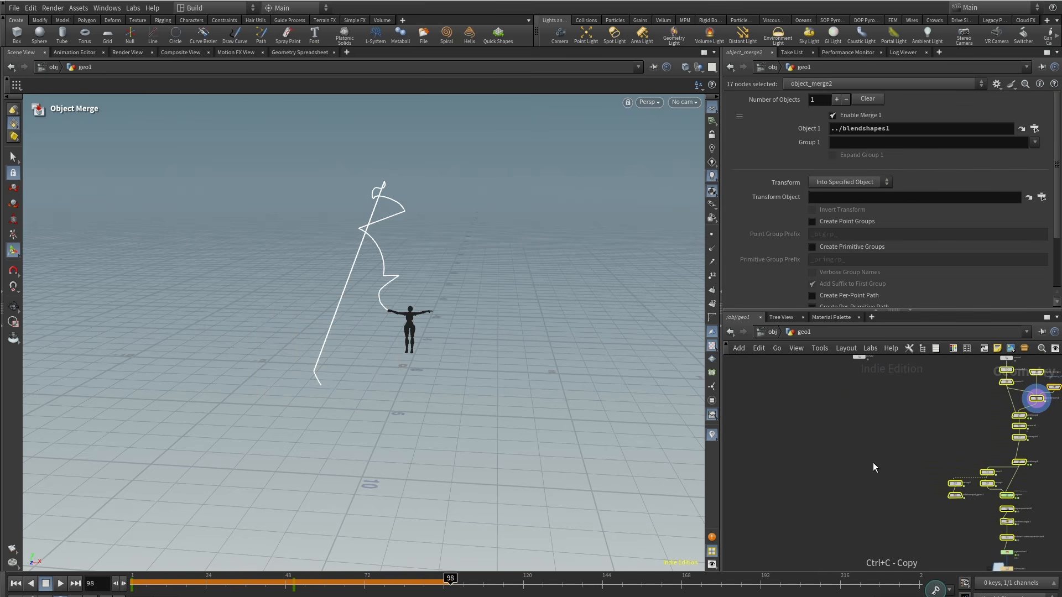
{"action": "key", "text": "ctrl+v"}
Step: Move the pasted node chain into place beside the original network
{"action": "left_click_drag", "start_coordinate": [852, 382], "coordinate": [834, 382]}
{"action": "middle_click_drag", "start_coordinate": [832, 379], "coordinate": [846, 446]}
{"action": "scroll", "coordinate": [847, 445], "scroll_direction": "up", "scroll_amount": 3}
{"action": "left_click", "coordinate": [876, 428]}
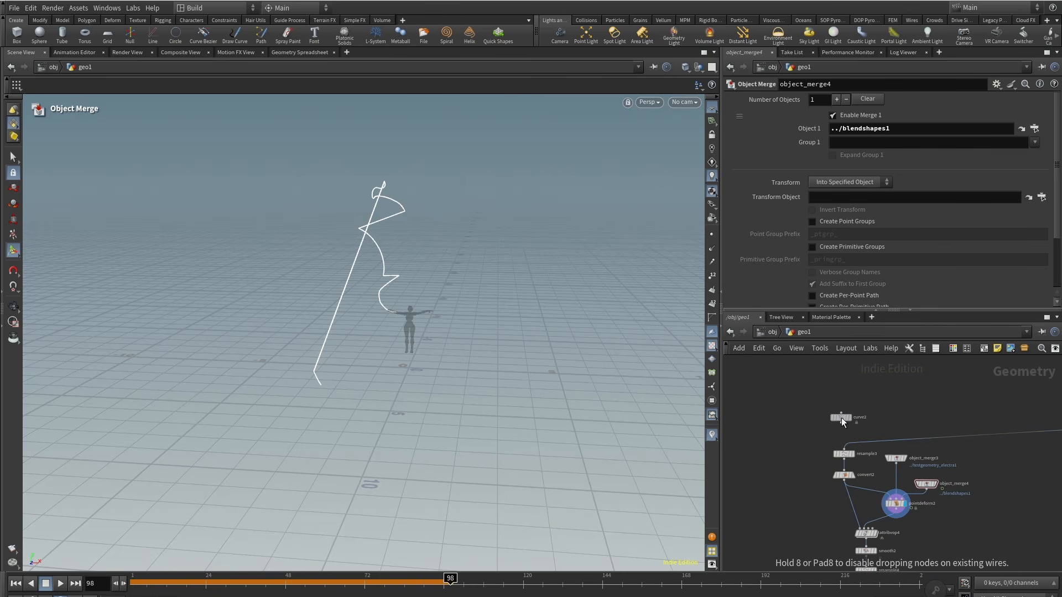
{"action": "left_click_drag", "start_coordinate": [846, 418], "coordinate": [845, 448]}
{"action": "scroll", "coordinate": [782, 497], "scroll_direction": "down", "scroll_amount": 5}
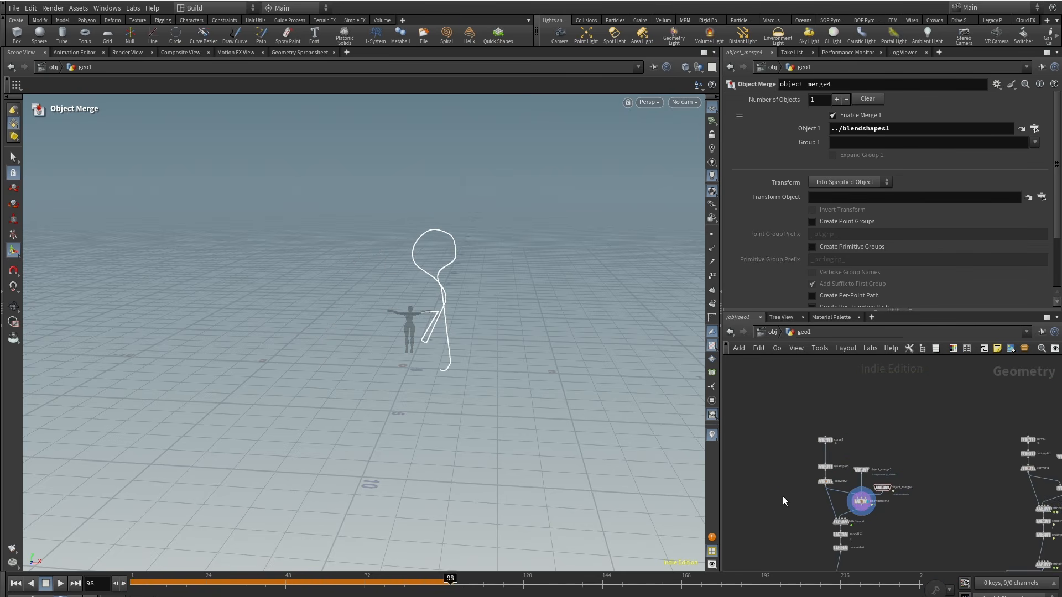
{"action": "middle_click_drag", "start_coordinate": [784, 499], "coordinate": [815, 422]}
{"action": "left_click_drag", "start_coordinate": [900, 559], "coordinate": [900, 559]}
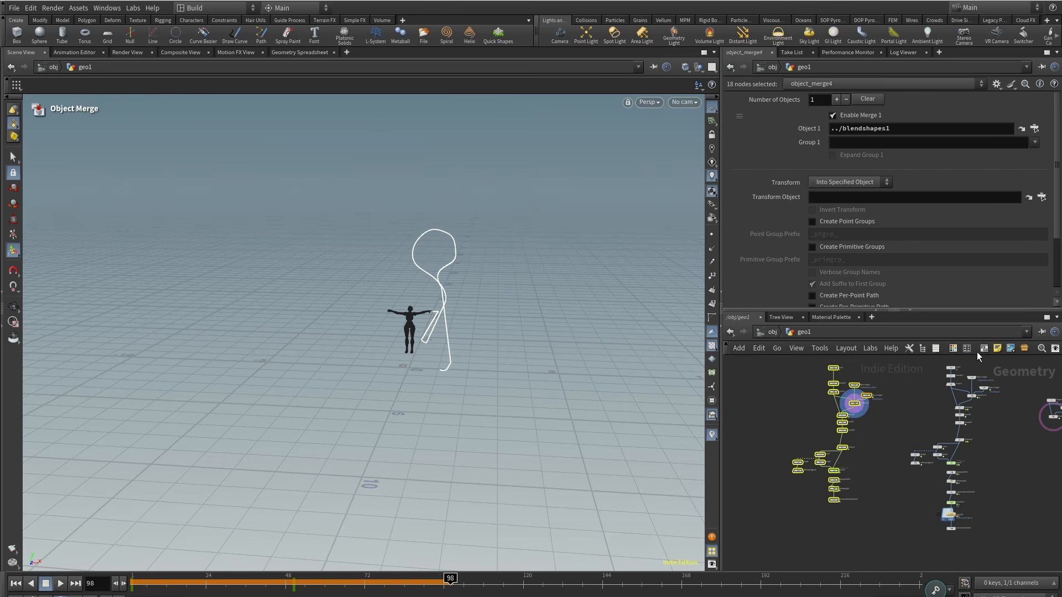
{"action": "left_click", "coordinate": [984, 348]}
{"action": "middle_click_drag", "start_coordinate": [875, 412], "coordinate": [902, 454]}
{"action": "scroll", "coordinate": [901, 451], "scroll_direction": "up", "scroll_amount": 2}
{"action": "left_click_drag", "start_coordinate": [883, 413], "coordinate": [867, 412]}
{"action": "scroll", "coordinate": [836, 421], "scroll_direction": "up", "scroll_amount": 5}
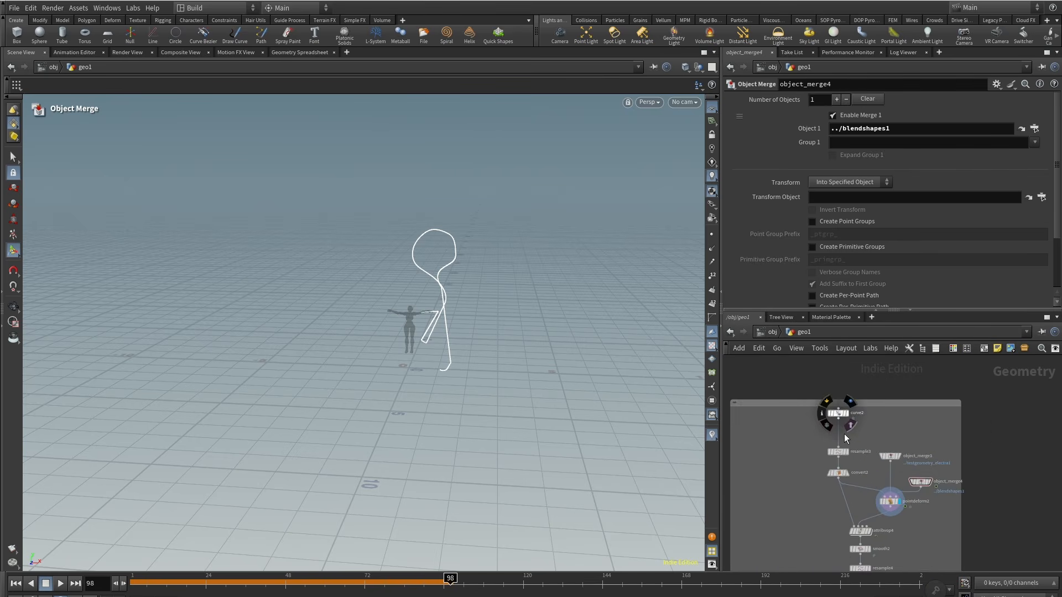
{"action": "left_click", "coordinate": [853, 449]}
{"action": "middle_click_drag", "start_coordinate": [853, 563], "coordinate": [828, 448]}
{"action": "left_click", "coordinate": [858, 447]}
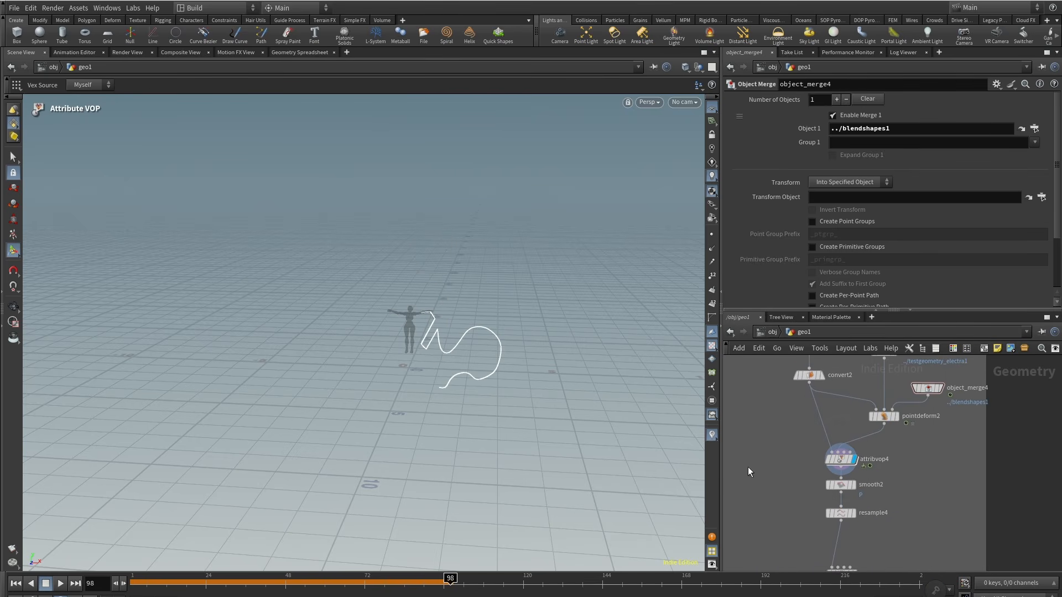
Step: Inspect the duplicated chain's curve at its Convert, Point Deform and Attribute VOP nodes while scrubbing the timeline
{"action": "right_click_drag", "start_coordinate": [468, 407], "coordinate": [595, 258], "text": "alt"}
{"action": "left_click_drag", "start_coordinate": [595, 259], "coordinate": [453, 308], "text": "alt"}
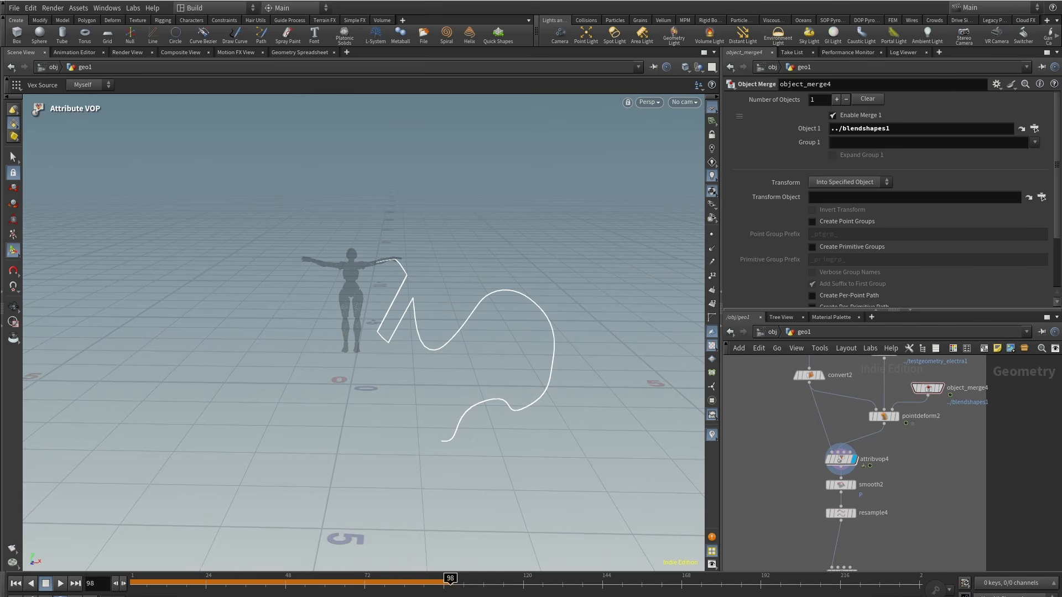
{"action": "left_click_drag", "start_coordinate": [311, 589], "coordinate": [439, 582]}
{"action": "middle_click_drag", "start_coordinate": [806, 443], "coordinate": [811, 495]}
{"action": "left_click", "coordinate": [817, 472]}
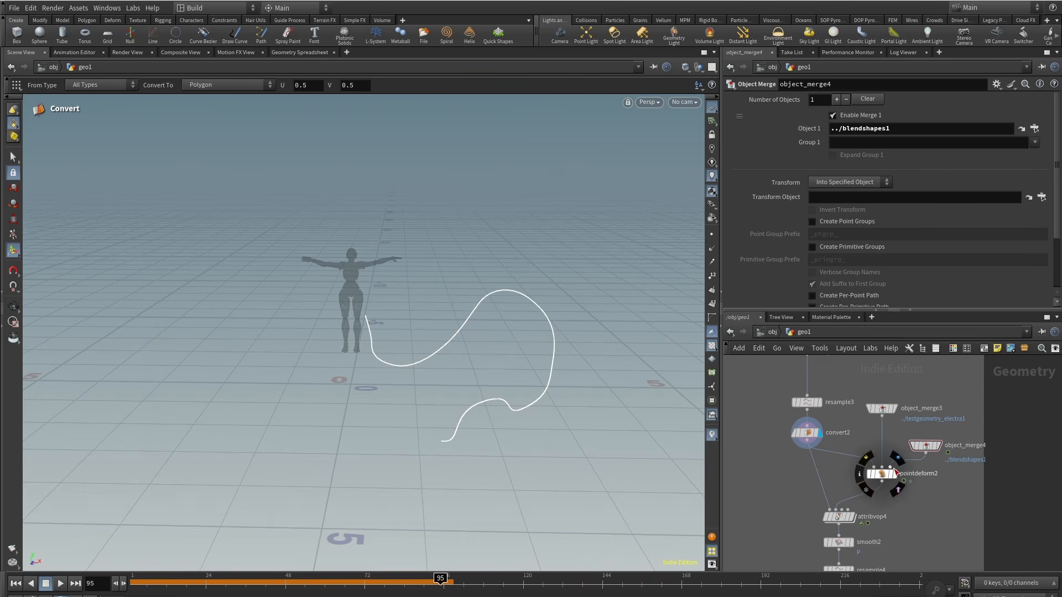
{"action": "left_click", "coordinate": [895, 474]}
{"action": "left_click_drag", "start_coordinate": [409, 329], "coordinate": [422, 311], "text": "alt"}
{"action": "left_click", "coordinate": [853, 517]}
{"action": "left_click", "coordinate": [838, 517]}
{"action": "scroll", "coordinate": [807, 238], "scroll_direction": "down", "scroll_amount": 3}
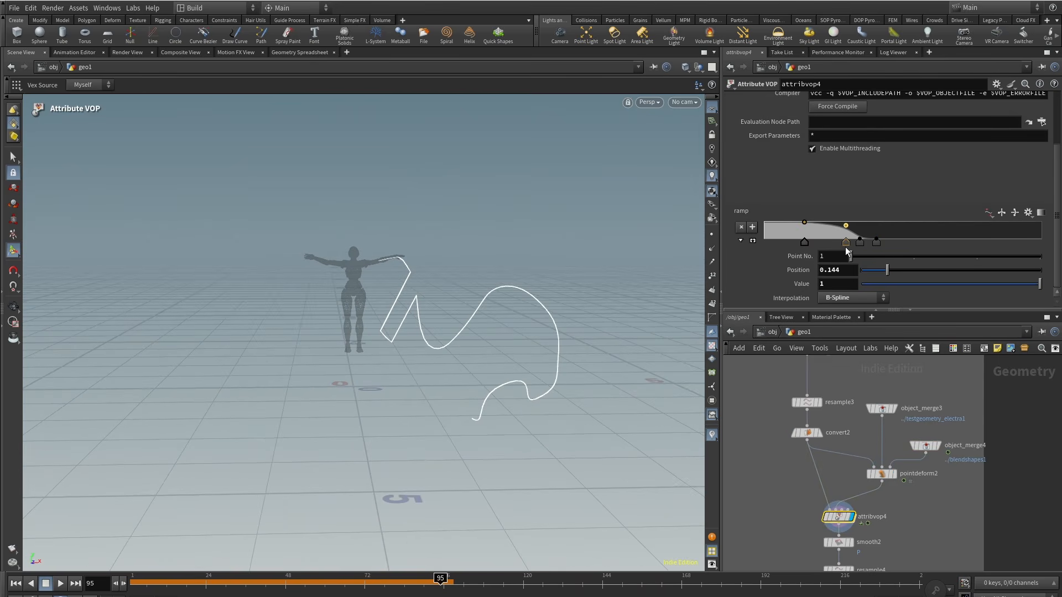
{"action": "left_click_drag", "start_coordinate": [876, 244], "coordinate": [873, 244]}
{"action": "left_click_drag", "start_coordinate": [453, 292], "coordinate": [417, 299], "text": "alt"}
Step: Select the duplicated curve node and reshape it by moving its control points near Electra's hand at frame 58
{"action": "middle_click_drag", "start_coordinate": [796, 400], "coordinate": [805, 469]}
{"action": "left_click", "coordinate": [829, 414]}
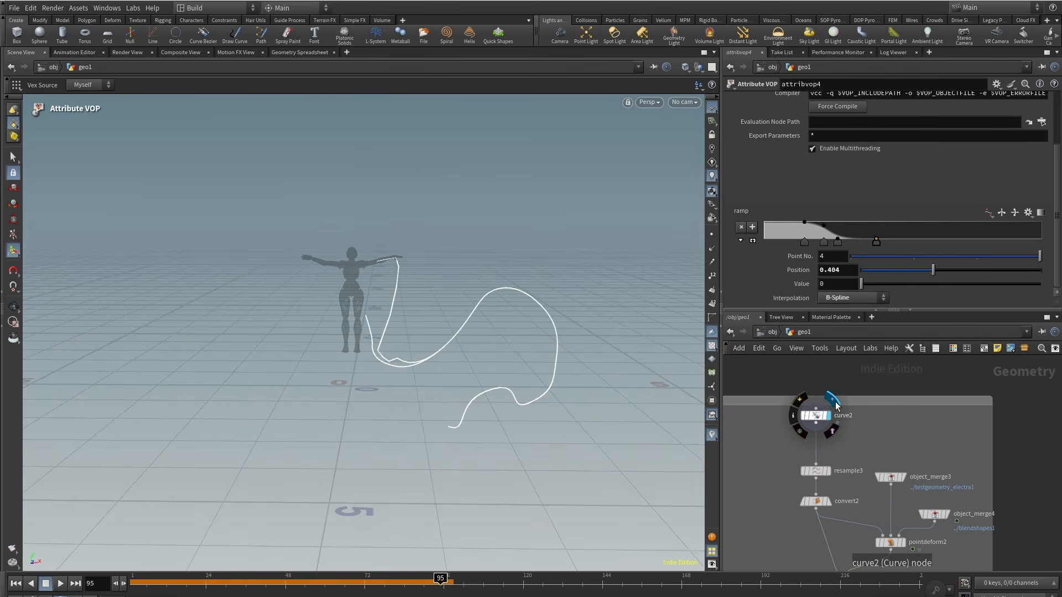
{"action": "left_click", "coordinate": [816, 416]}
{"action": "left_click_drag", "start_coordinate": [440, 586], "coordinate": [318, 590]}
{"action": "left_click_drag", "start_coordinate": [360, 259], "coordinate": [411, 296], "text": "alt"}
{"action": "scroll", "coordinate": [347, 312], "scroll_direction": "up", "scroll_amount": 5}
{"action": "left_click_drag", "start_coordinate": [411, 296], "coordinate": [413, 259], "text": "alt"}
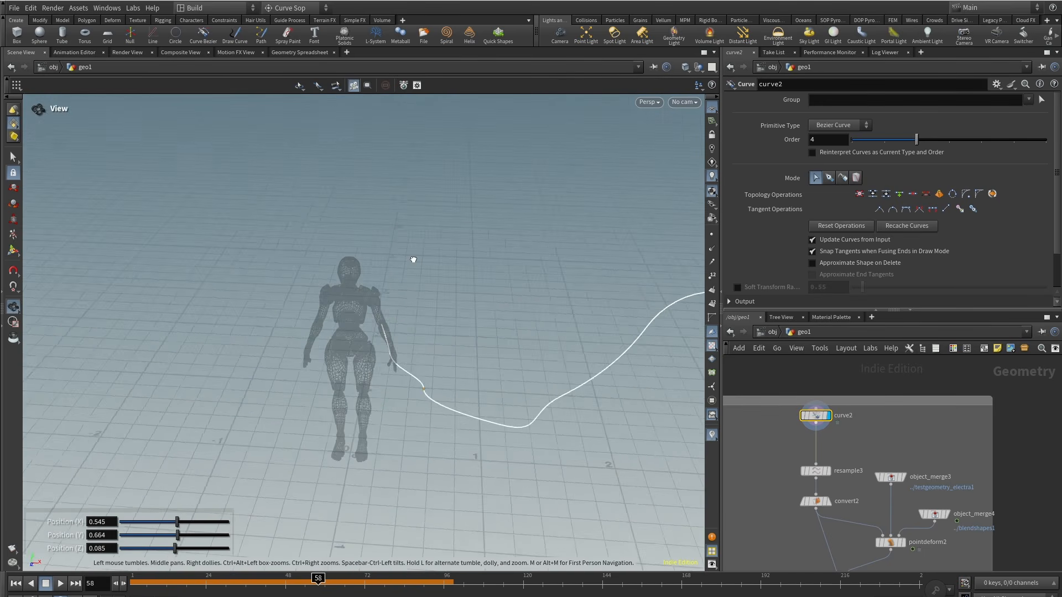
{"action": "scroll", "coordinate": [413, 259], "scroll_direction": "up", "scroll_amount": 3}
{"action": "left_click_drag", "start_coordinate": [436, 398], "coordinate": [416, 420]}
{"action": "left_click_drag", "start_coordinate": [532, 467], "coordinate": [537, 437]}
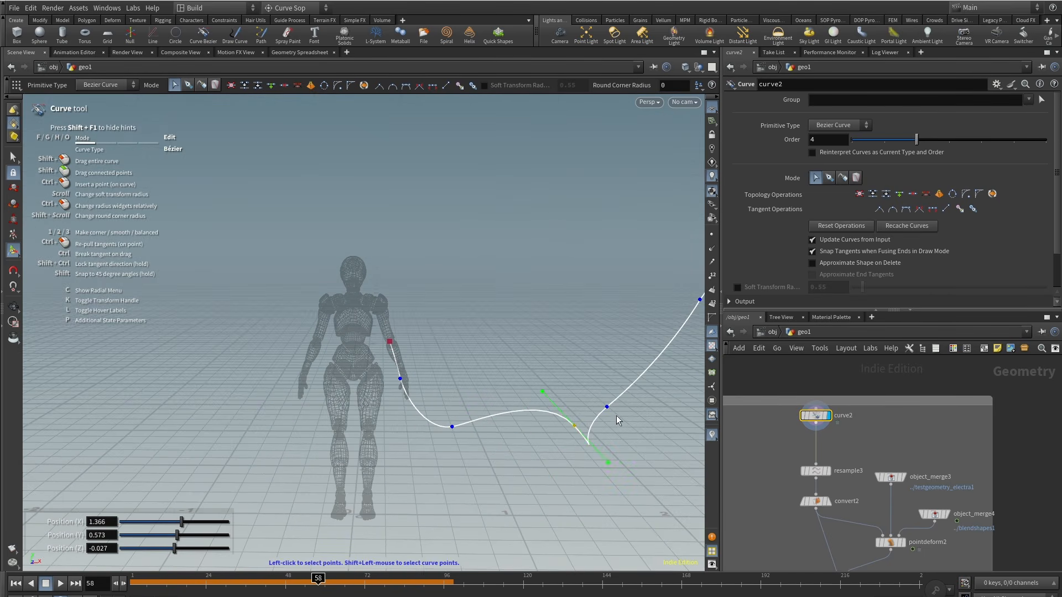
{"action": "left_click_drag", "start_coordinate": [619, 420], "coordinate": [466, 431], "text": "alt"}
Step: Refine the duplicated curve's loops by adjusting its Bezier tangent handles and remaining control points
{"action": "scroll", "coordinate": [467, 431], "scroll_direction": "down", "scroll_amount": 5}
{"action": "left_click_drag", "start_coordinate": [424, 310], "coordinate": [461, 310]}
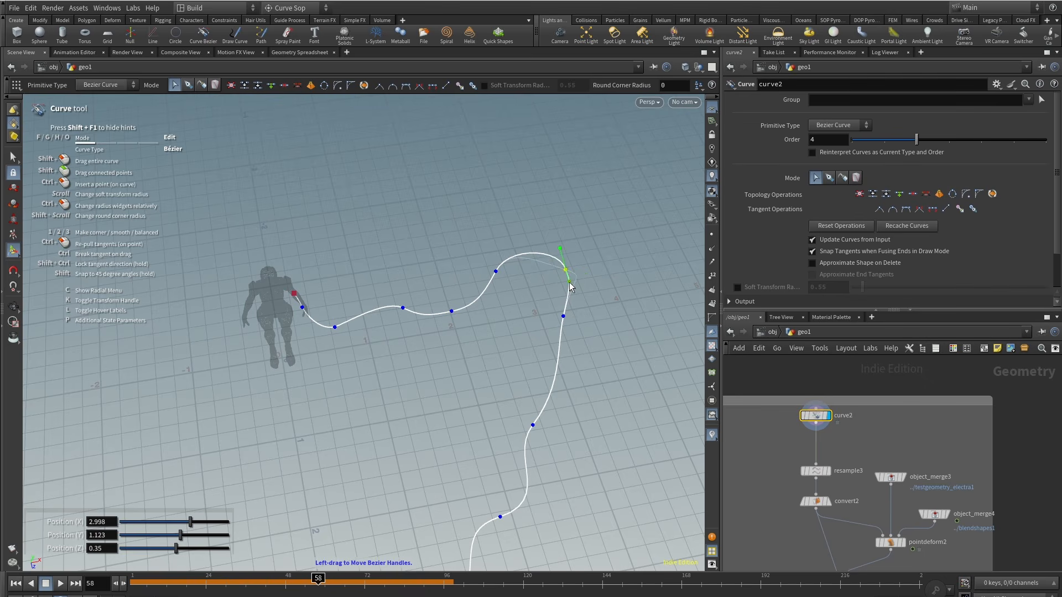
{"action": "left_click_drag", "start_coordinate": [570, 288], "coordinate": [545, 222], "text": "alt"}
{"action": "left_click_drag", "start_coordinate": [477, 371], "coordinate": [491, 382]}
{"action": "left_click_drag", "start_coordinate": [491, 354], "coordinate": [534, 366], "text": "alt"}
{"action": "left_click_drag", "start_coordinate": [409, 410], "coordinate": [492, 497], "text": "alt"}
{"action": "left_click_drag", "start_coordinate": [461, 314], "coordinate": [415, 342]}
{"action": "left_click_drag", "start_coordinate": [398, 280], "coordinate": [396, 284]}
{"action": "left_click_drag", "start_coordinate": [396, 283], "coordinate": [365, 215], "text": "alt"}
Step: Check the Point Deform result, then move a point in the duplicated Attribute VOP's ramp to position 0.458
{"action": "middle_click_drag", "start_coordinate": [849, 493], "coordinate": [826, 403]}
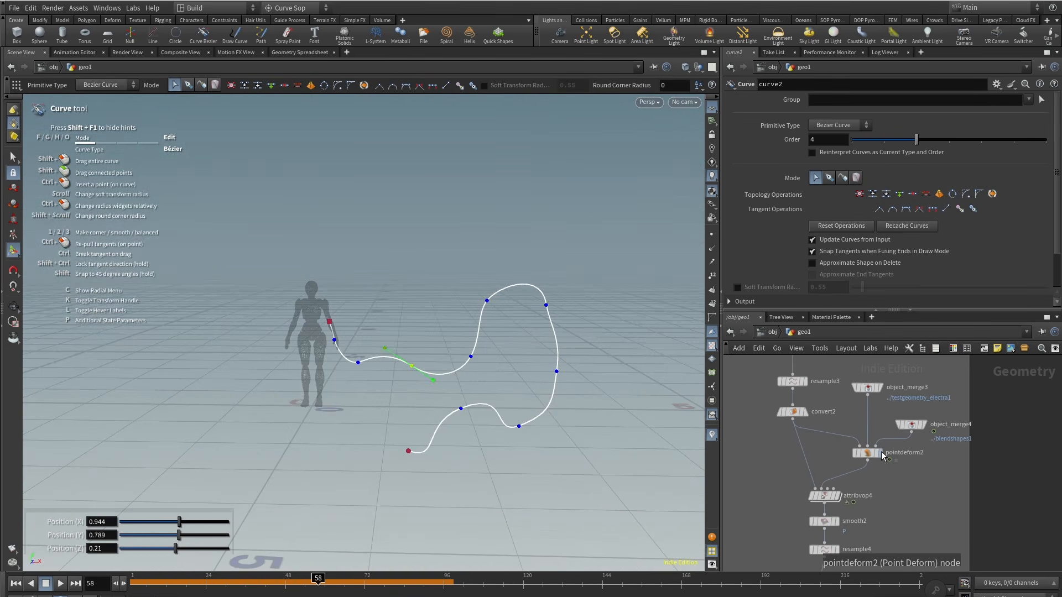
{"action": "left_click", "coordinate": [882, 454]}
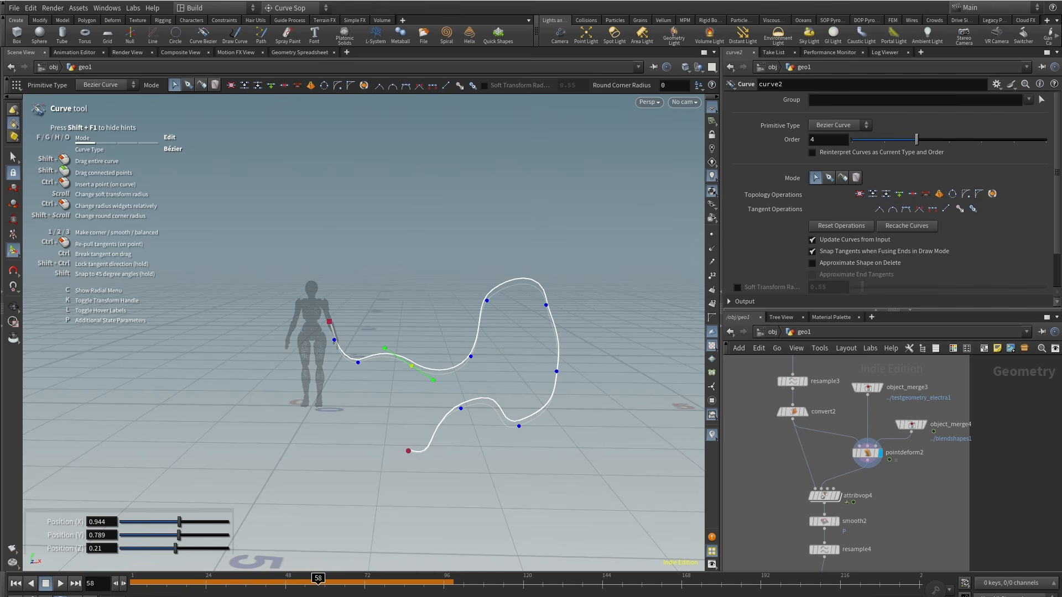
{"action": "left_click_drag", "start_coordinate": [334, 588], "coordinate": [388, 590]}
{"action": "middle_click_drag", "start_coordinate": [899, 505], "coordinate": [889, 472]}
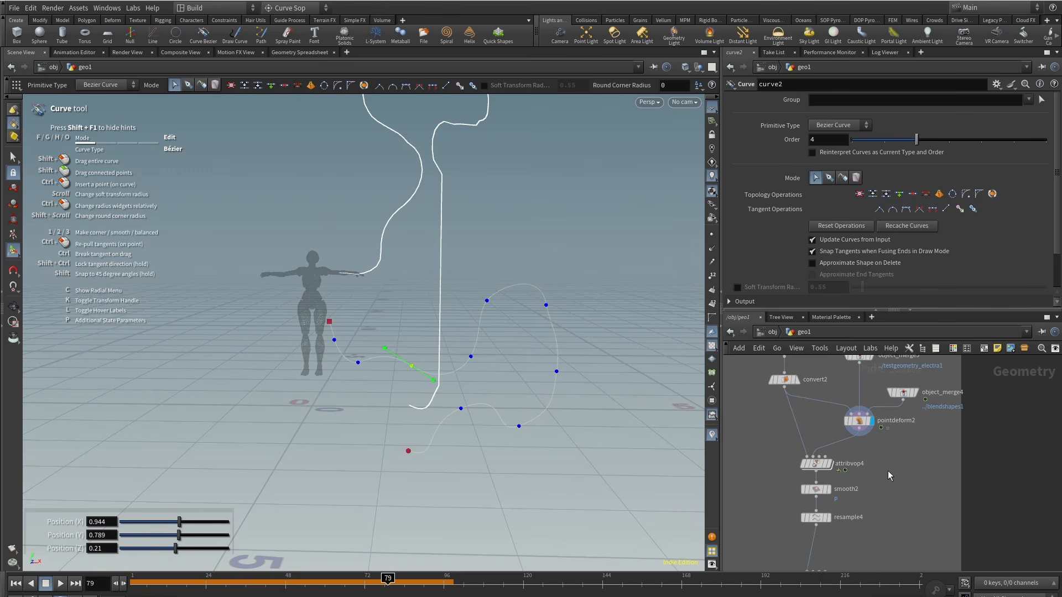
{"action": "left_click", "coordinate": [837, 461]}
{"action": "left_click", "coordinate": [801, 463]}
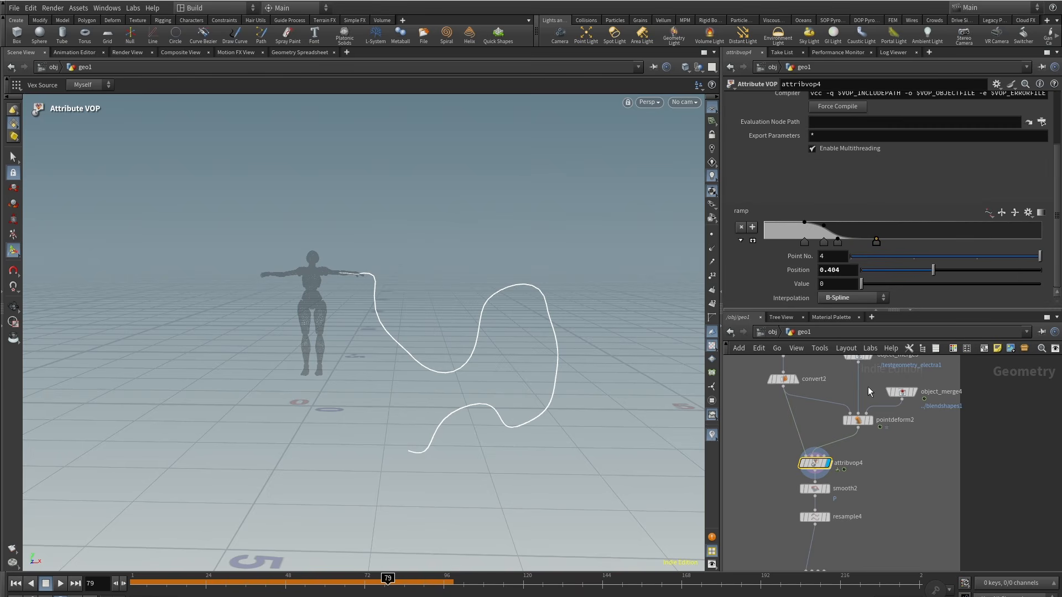
{"action": "left_click_drag", "start_coordinate": [825, 242], "coordinate": [891, 244]}
Step: View the duplicated chain's Smooth node output on the deformed curve while scrubbing the timeline
{"action": "left_click_drag", "start_coordinate": [449, 197], "coordinate": [473, 236], "text": "alt"}
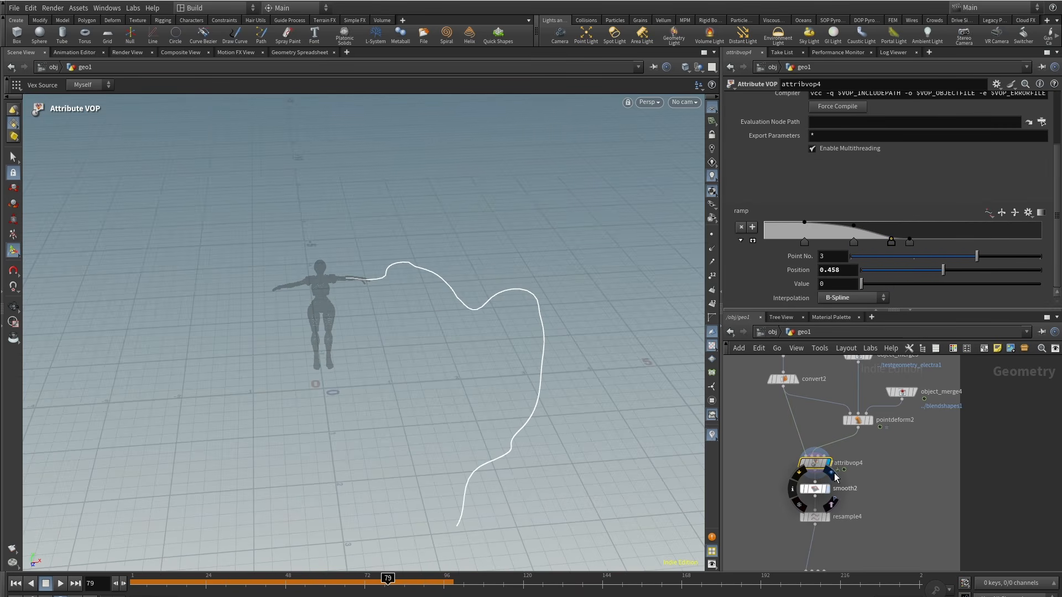
{"action": "left_click", "coordinate": [826, 489]}
{"action": "left_click", "coordinate": [809, 489]}
{"action": "left_click_drag", "start_coordinate": [458, 280], "coordinate": [441, 226]}
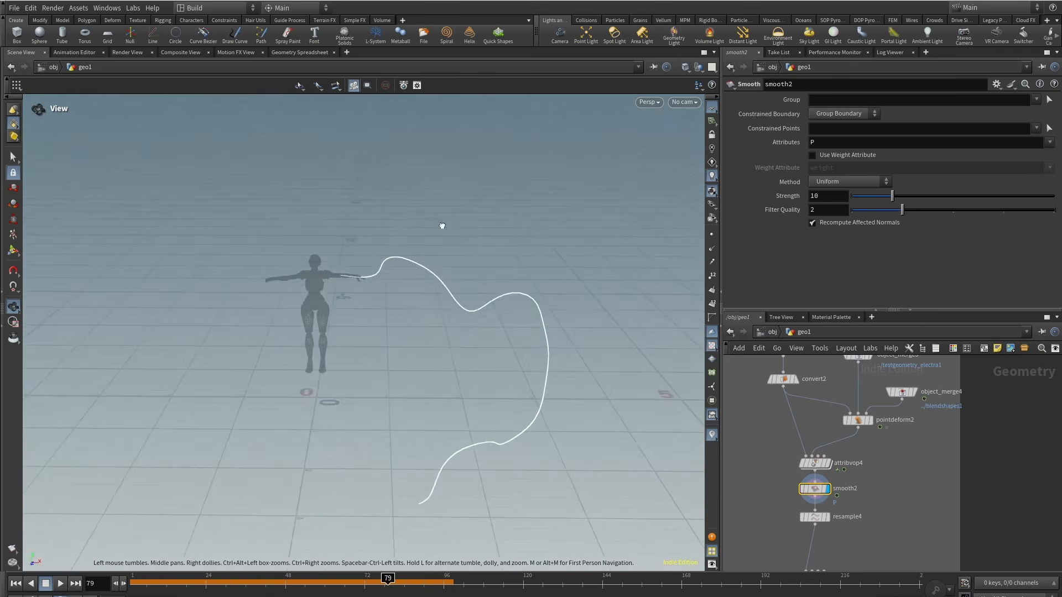
{"action": "right_click_drag", "start_coordinate": [441, 225], "coordinate": [337, 360], "text": "alt"}
{"action": "left_click_drag", "start_coordinate": [336, 360], "coordinate": [332, 321], "text": "alt"}
{"action": "left_click_drag", "start_coordinate": [265, 582], "coordinate": [273, 582]}
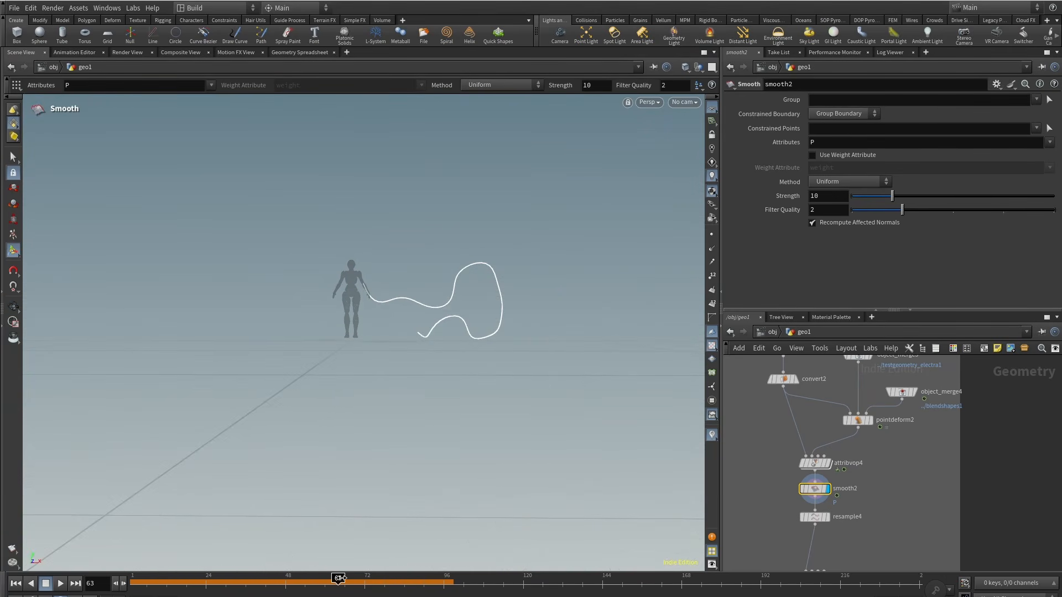
Step: Inspect the Resample and Attribute VOP outputs of the duplicated chain across the timeline
{"action": "middle_click_drag", "start_coordinate": [882, 517], "coordinate": [889, 428]}
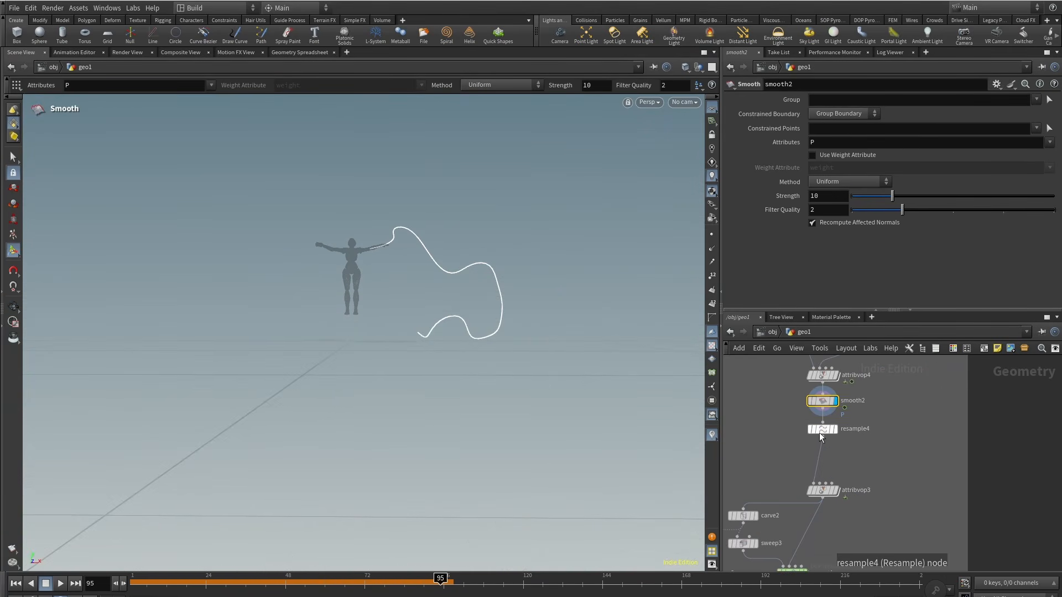
{"action": "middle_click_drag", "start_coordinate": [832, 490], "coordinate": [835, 460]}
{"action": "left_click", "coordinate": [845, 450]}
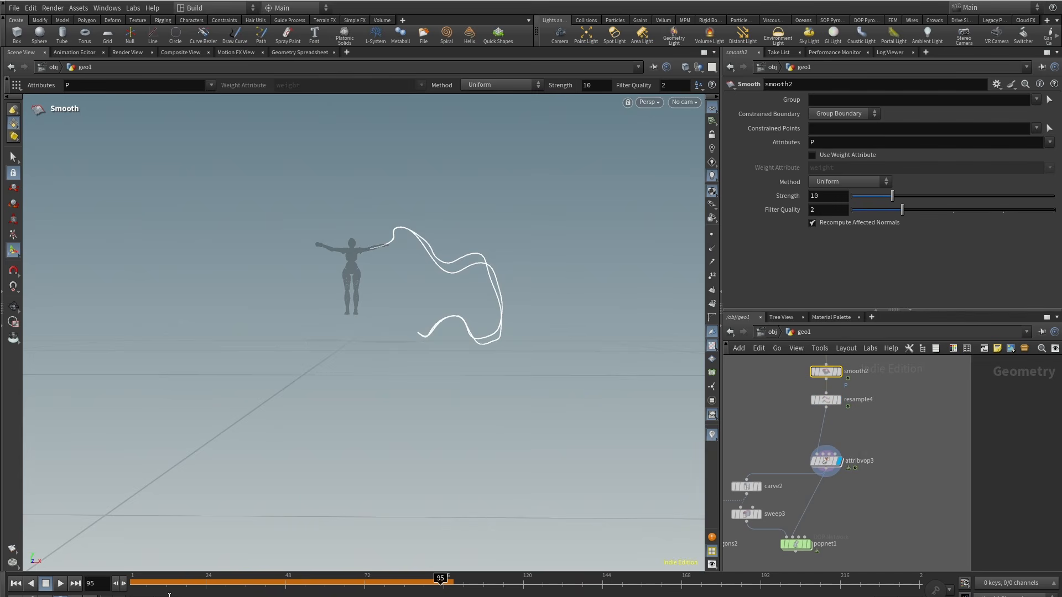
{"action": "left_click_drag", "start_coordinate": [215, 579], "coordinate": [401, 579]}
{"action": "left_click", "coordinate": [825, 460]}
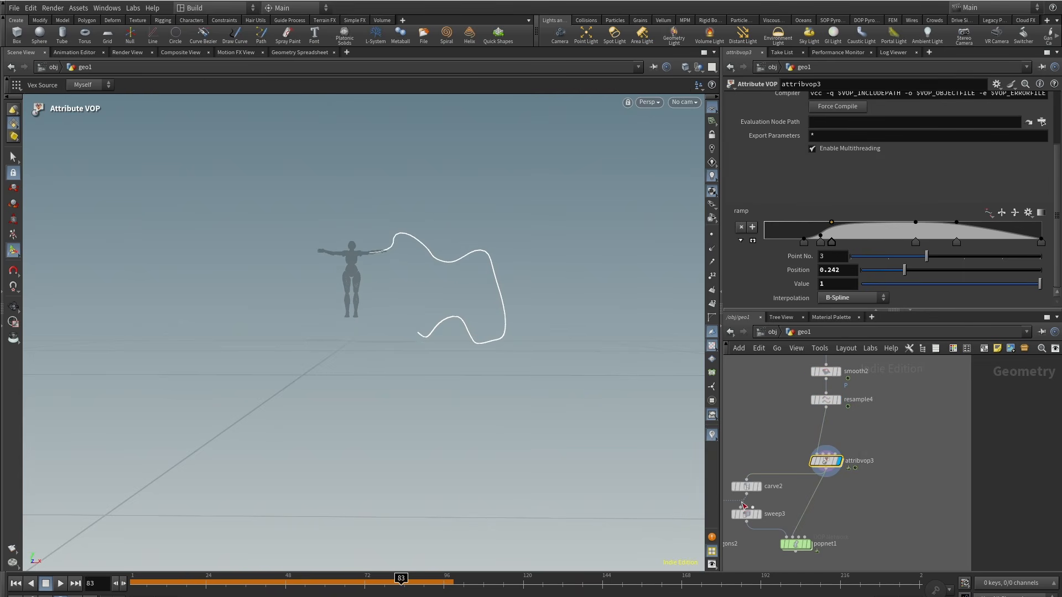
{"action": "left_click_drag", "start_coordinate": [294, 588], "coordinate": [466, 583]}
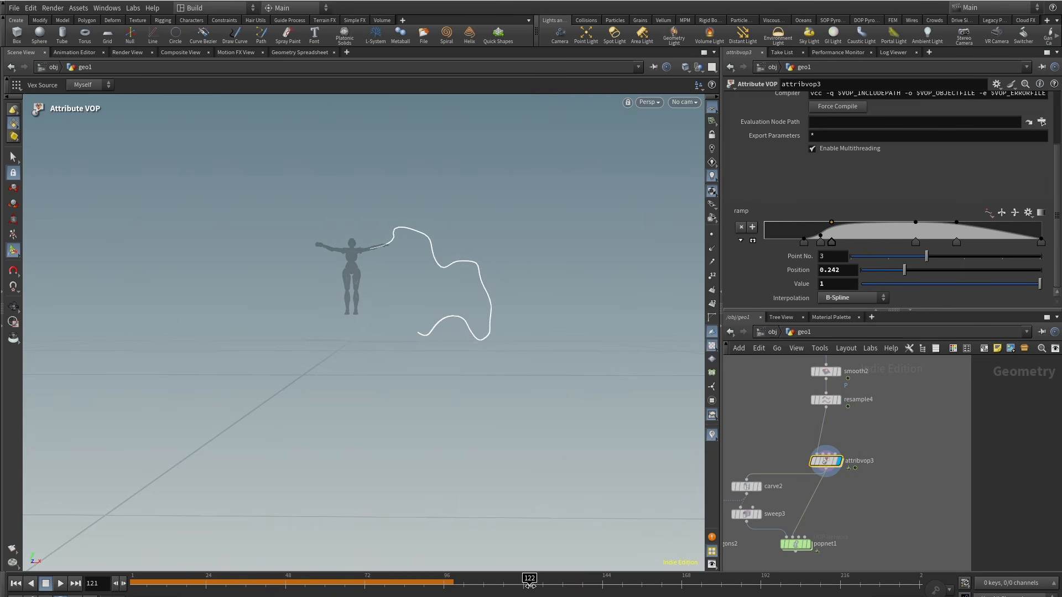
Step: Inspect the Carve node, then display the POP network and play the particle simulation from the first frame
{"action": "middle_click_drag", "start_coordinate": [864, 499], "coordinate": [925, 459]}
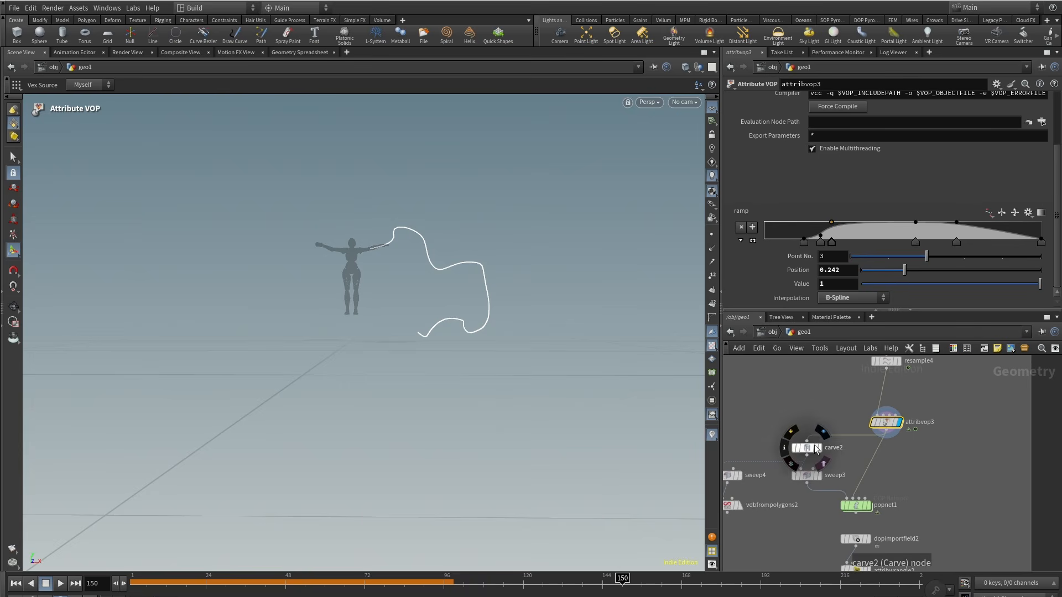
{"action": "left_click", "coordinate": [828, 434]}
{"action": "left_click_drag", "start_coordinate": [835, 418], "coordinate": [797, 462]}
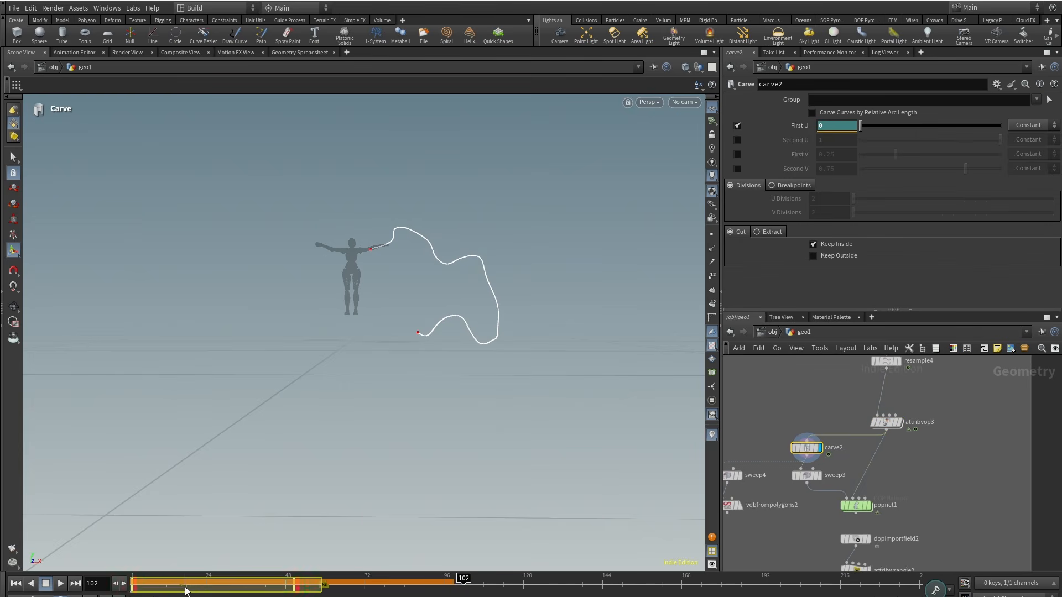
{"action": "middle_click_drag", "start_coordinate": [912, 491], "coordinate": [954, 461]}
{"action": "left_click", "coordinate": [15, 584]}
{"action": "left_click", "coordinate": [918, 474]}
{"action": "left_click", "coordinate": [60, 584]}
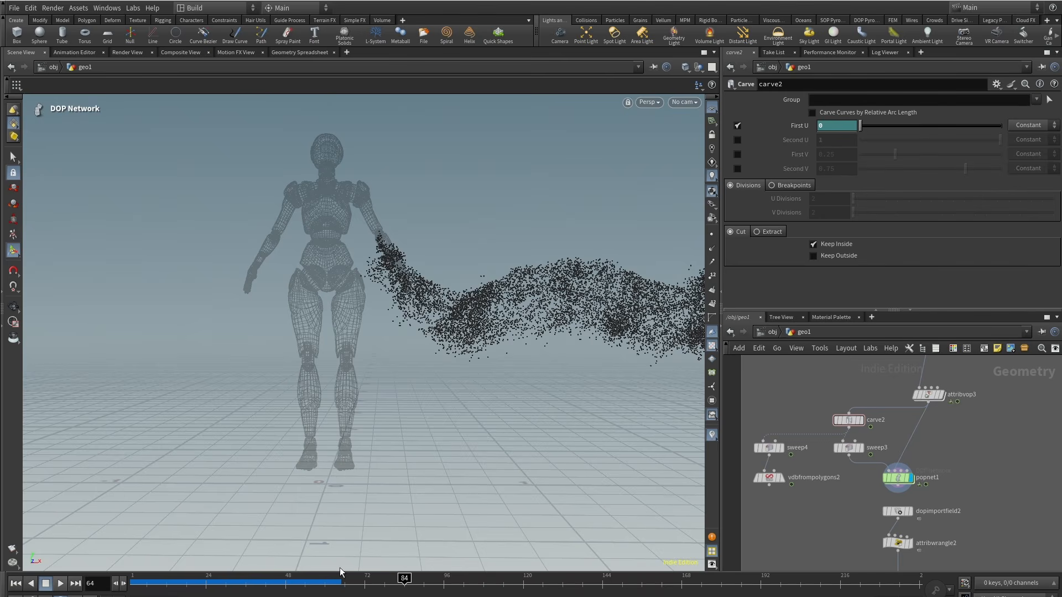
Step: Examine the simulated particle trail from several angles while scrubbing the timeline
{"action": "left_click_drag", "start_coordinate": [323, 578], "coordinate": [404, 579]}
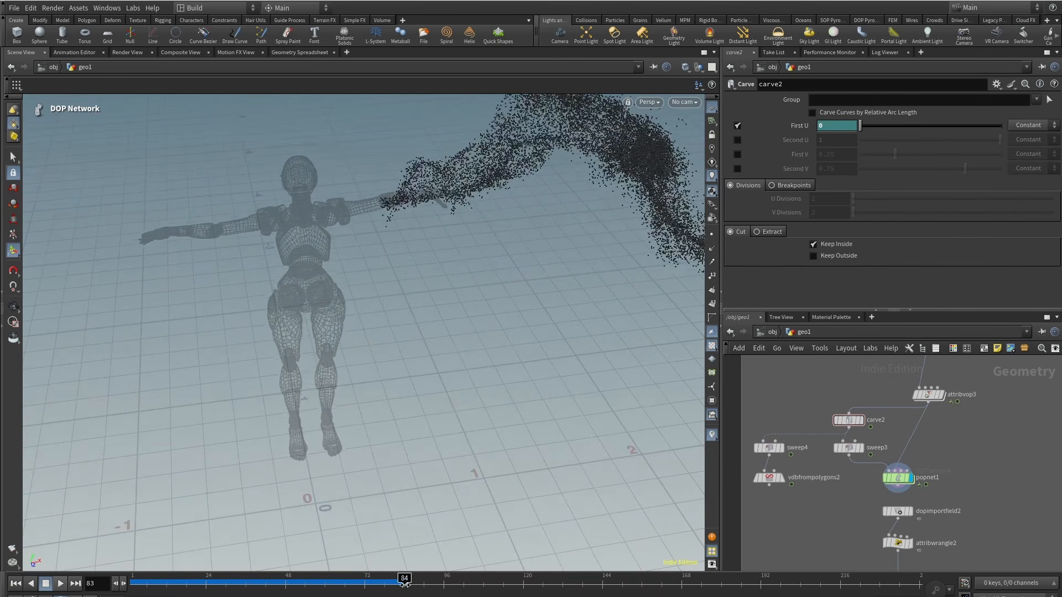
{"action": "right_click_drag", "start_coordinate": [543, 303], "coordinate": [441, 442], "text": "alt"}
{"action": "middle_click_drag", "start_coordinate": [441, 443], "coordinate": [361, 361], "text": "alt"}
{"action": "left_click_drag", "start_coordinate": [336, 579], "coordinate": [360, 580]}
{"action": "right_click_drag", "start_coordinate": [447, 390], "coordinate": [616, 361], "text": "alt"}
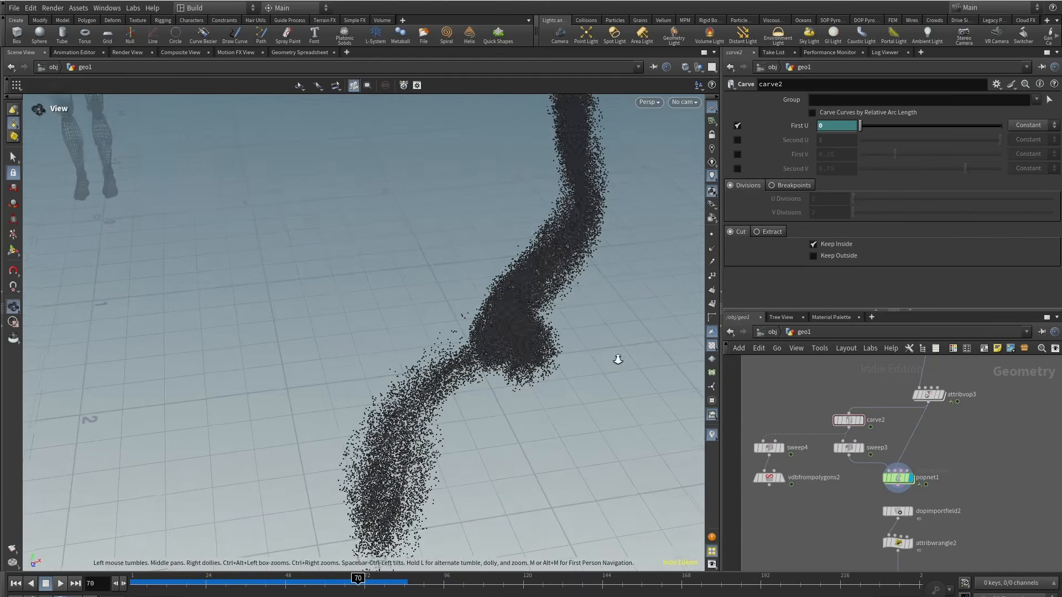
{"action": "left_click_drag", "start_coordinate": [359, 581], "coordinate": [333, 589]}
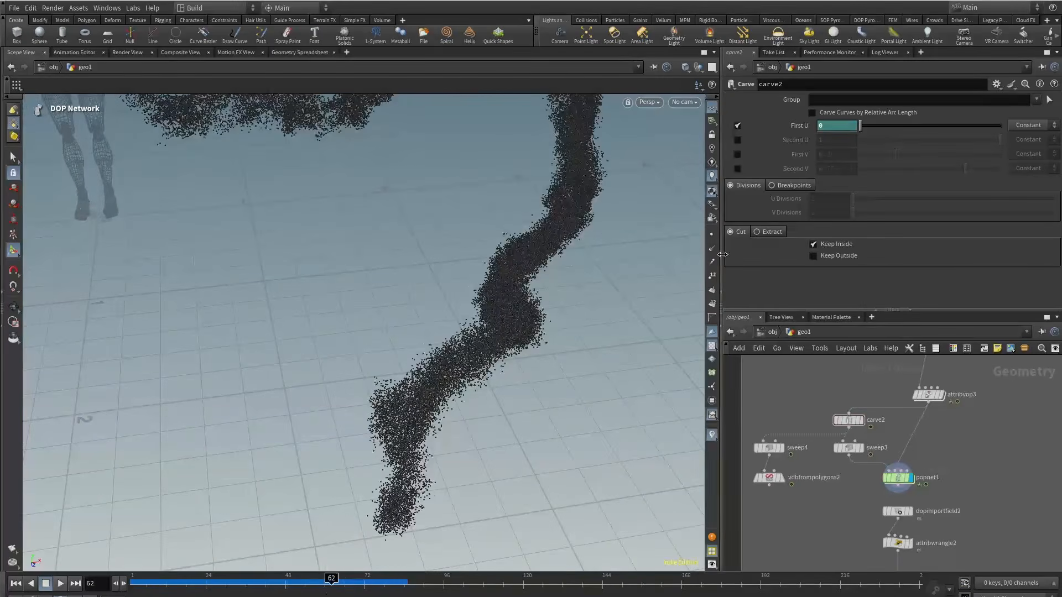
{"action": "left_click", "coordinate": [712, 262]}
{"action": "right_click_drag", "start_coordinate": [420, 356], "coordinate": [553, 365], "text": "alt"}
{"action": "left_click_drag", "start_coordinate": [276, 582], "coordinate": [408, 591]}
{"action": "right_click_drag", "start_coordinate": [465, 304], "coordinate": [358, 207], "text": "alt"}
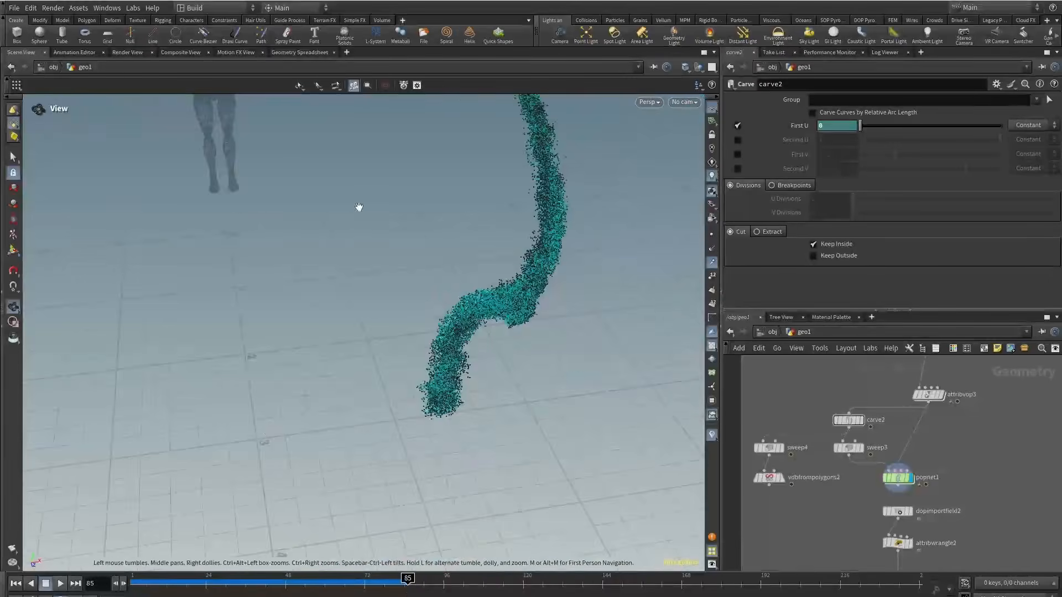
{"action": "middle_click_drag", "start_coordinate": [358, 206], "coordinate": [385, 437], "text": "alt"}
{"action": "right_click_drag", "start_coordinate": [280, 291], "coordinate": [437, 242], "text": "alt"}
{"action": "left_click_drag", "start_coordinate": [261, 591], "coordinate": [427, 592]}
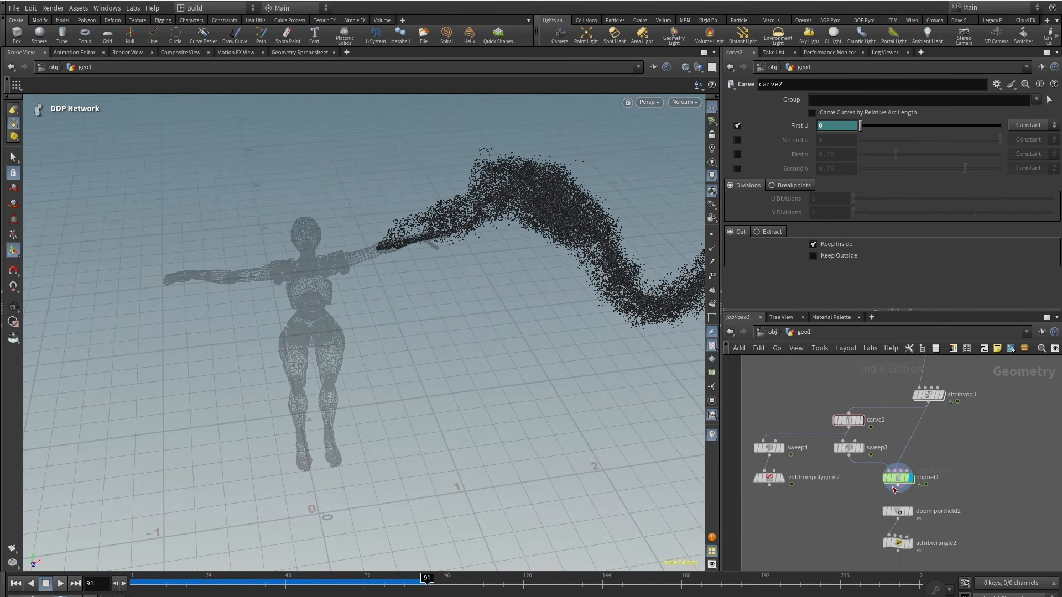
Step: Look inside the POP network, return to the geometry level and orbit around the particle trail
{"action": "double_click", "coordinate": [894, 488]}
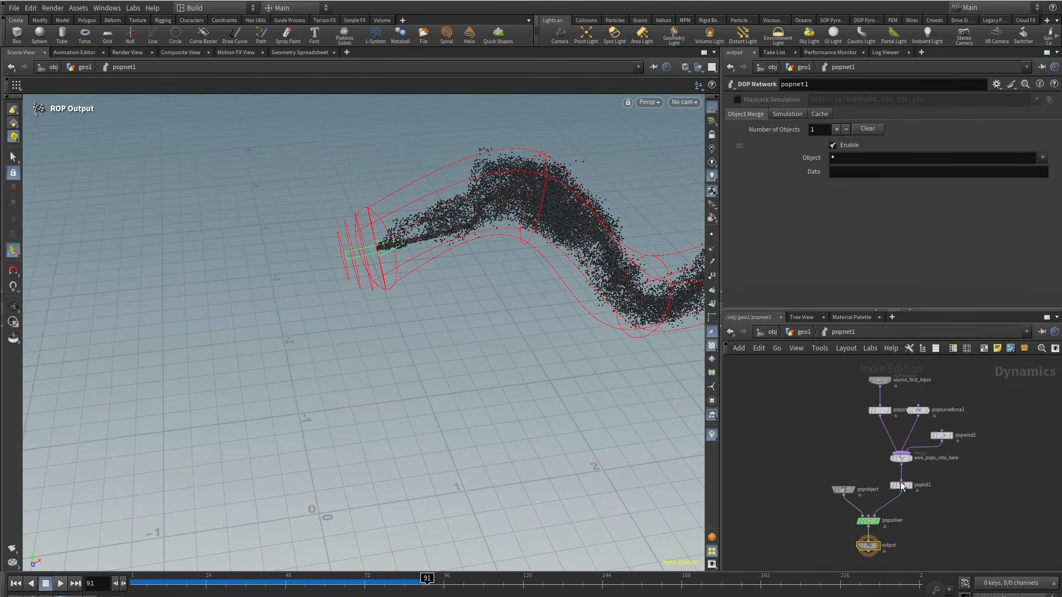
{"action": "left_click", "coordinate": [804, 332]}
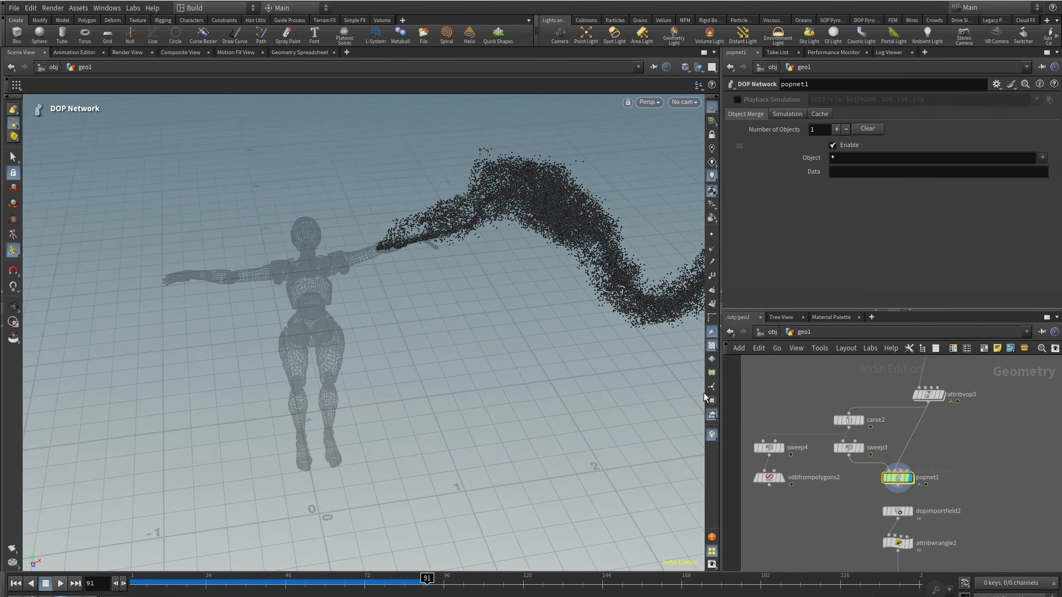
{"action": "right_click_drag", "start_coordinate": [332, 337], "coordinate": [268, 379], "text": "alt"}
{"action": "left_click_drag", "start_coordinate": [268, 379], "coordinate": [396, 301], "text": "alt"}
{"action": "right_click_drag", "start_coordinate": [396, 301], "coordinate": [339, 343], "text": "alt"}
{"action": "left_click_drag", "start_coordinate": [339, 342], "coordinate": [366, 327], "text": "alt"}
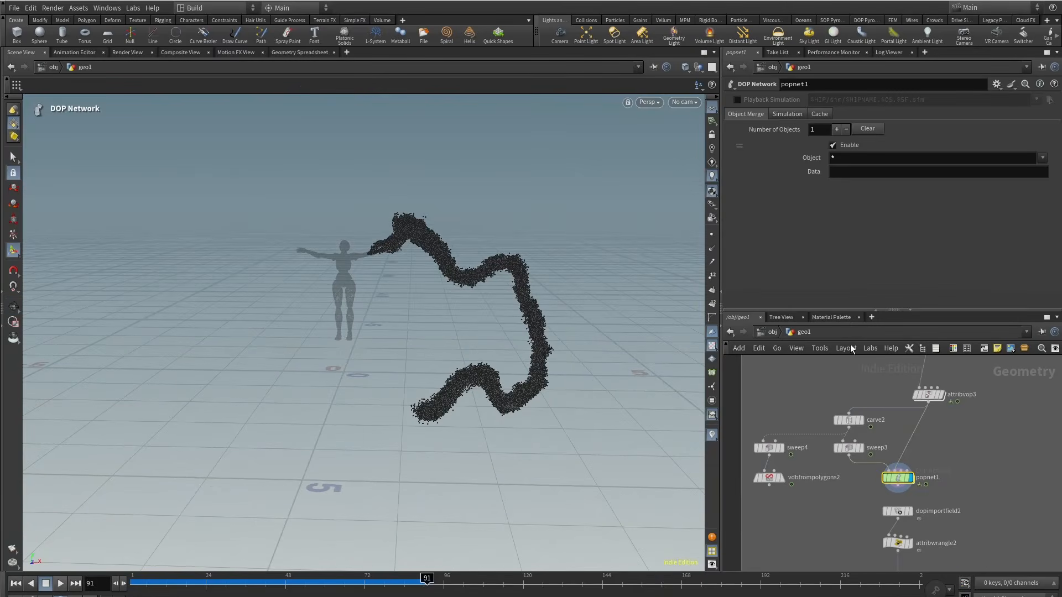
Step: Display the Volume Rasterize Attributes node to preview the rasterized smoke volume
{"action": "middle_click_drag", "start_coordinate": [982, 526], "coordinate": [813, 435]}
{"action": "left_click", "coordinate": [776, 456]}
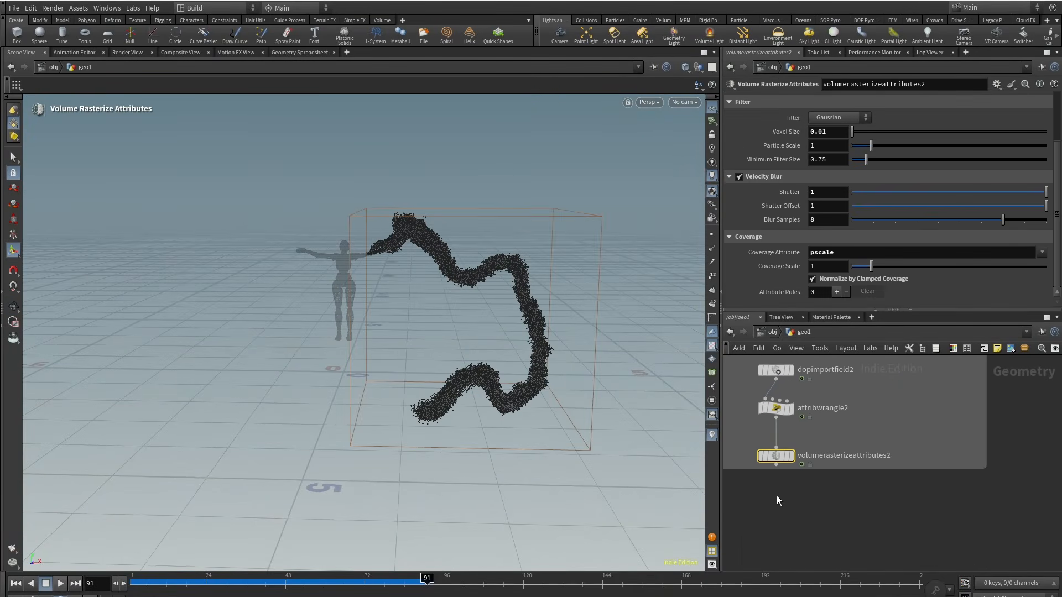
{"action": "left_click", "coordinate": [791, 456]}
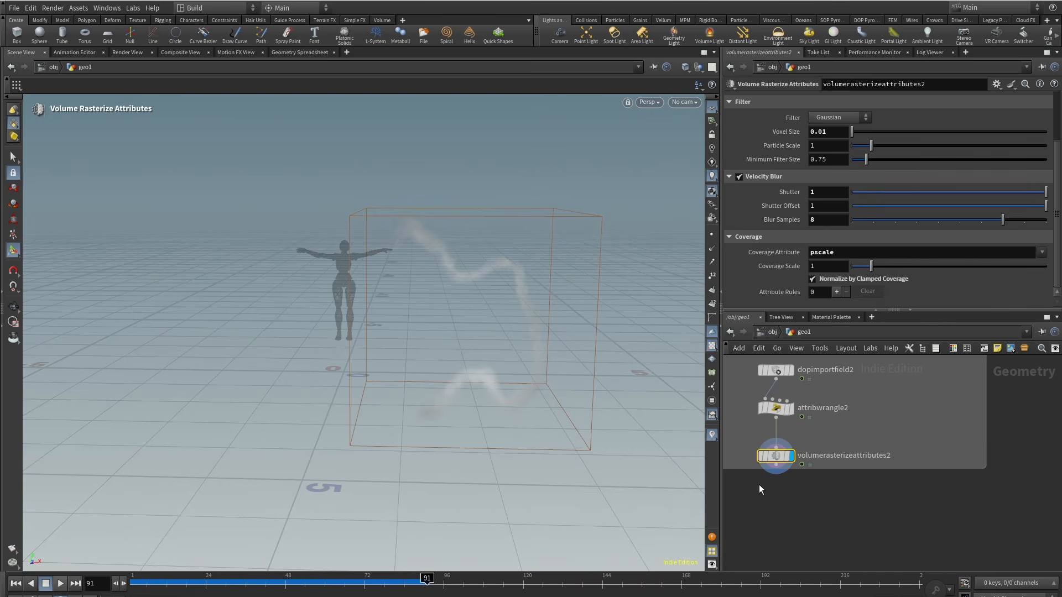
{"action": "scroll", "coordinate": [775, 487], "scroll_direction": "down", "scroll_amount": 6}
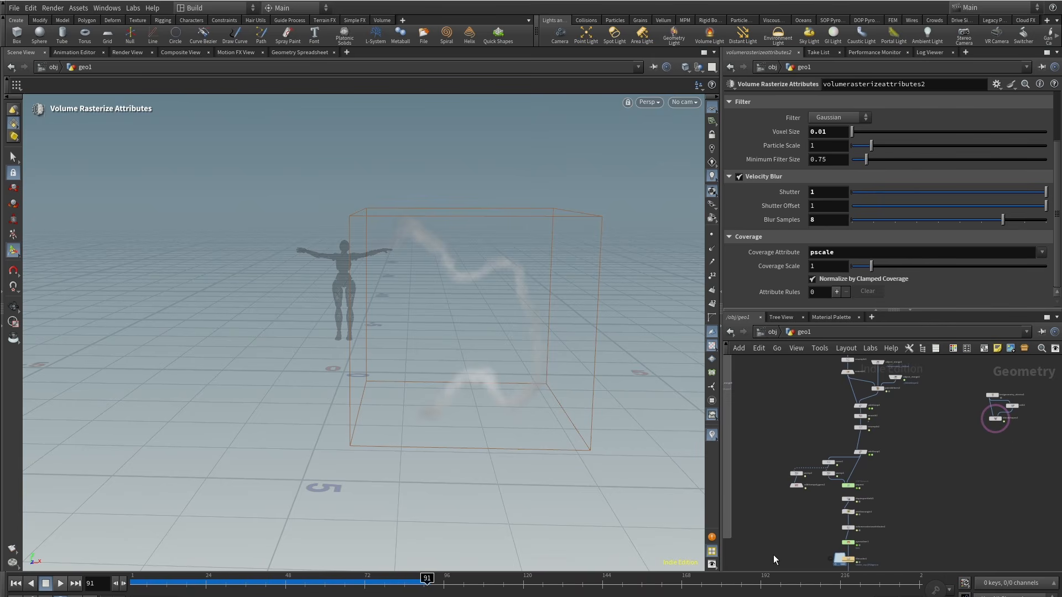
{"action": "scroll", "coordinate": [807, 476], "scroll_direction": "up", "scroll_amount": 5}
{"action": "mouse_move", "coordinate": [842, 434]}
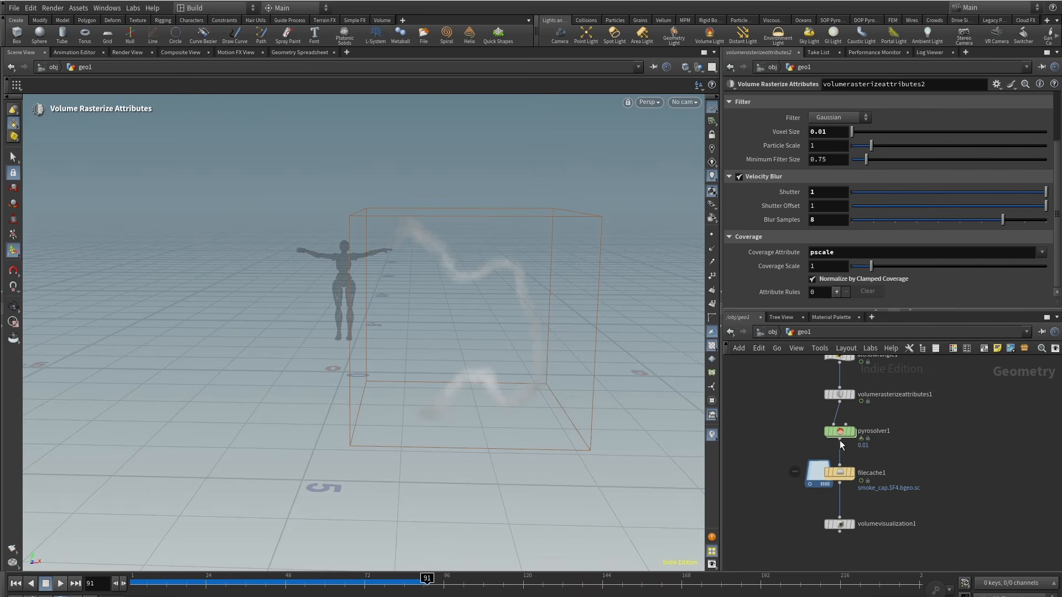
Step: Inside the Pyro Solver's FORCES subnetwork, add a Volume Source node
{"action": "double_click", "coordinate": [842, 442]}
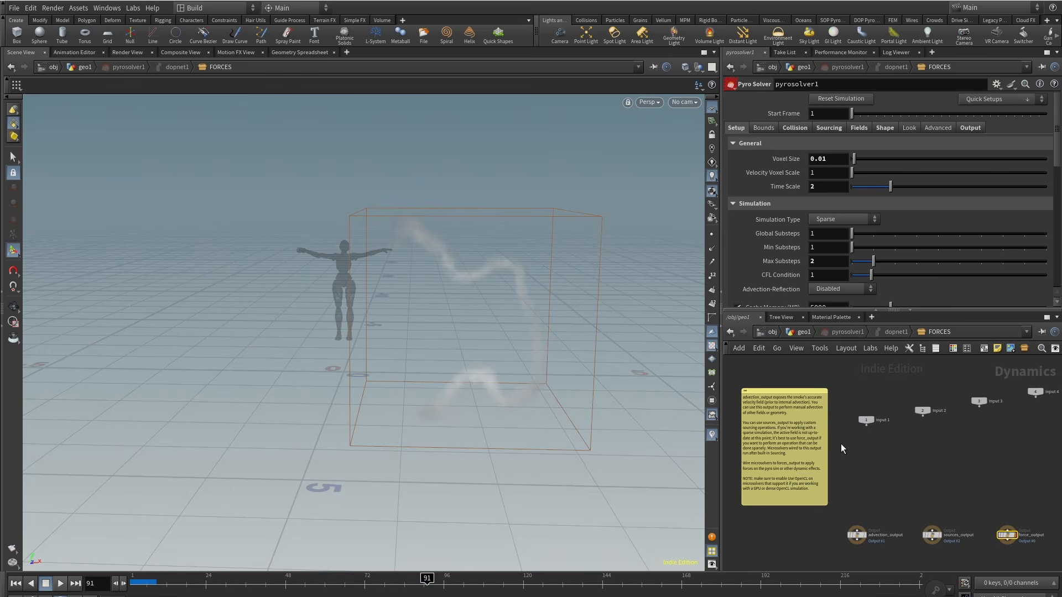
{"action": "left_click", "coordinate": [135, 587]}
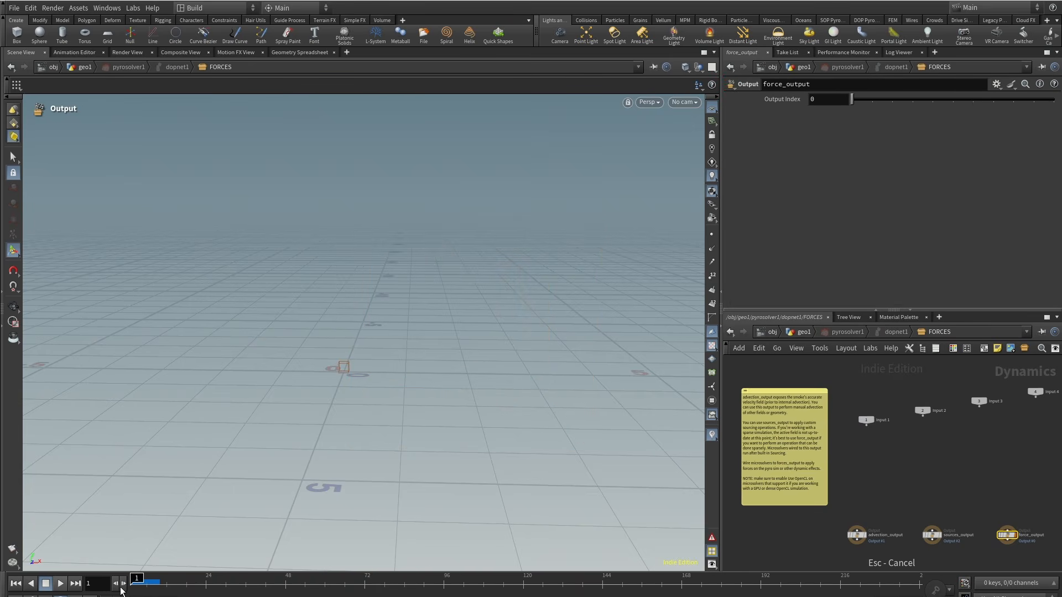
{"action": "scroll", "coordinate": [935, 468], "scroll_direction": "up", "scroll_amount": 3}
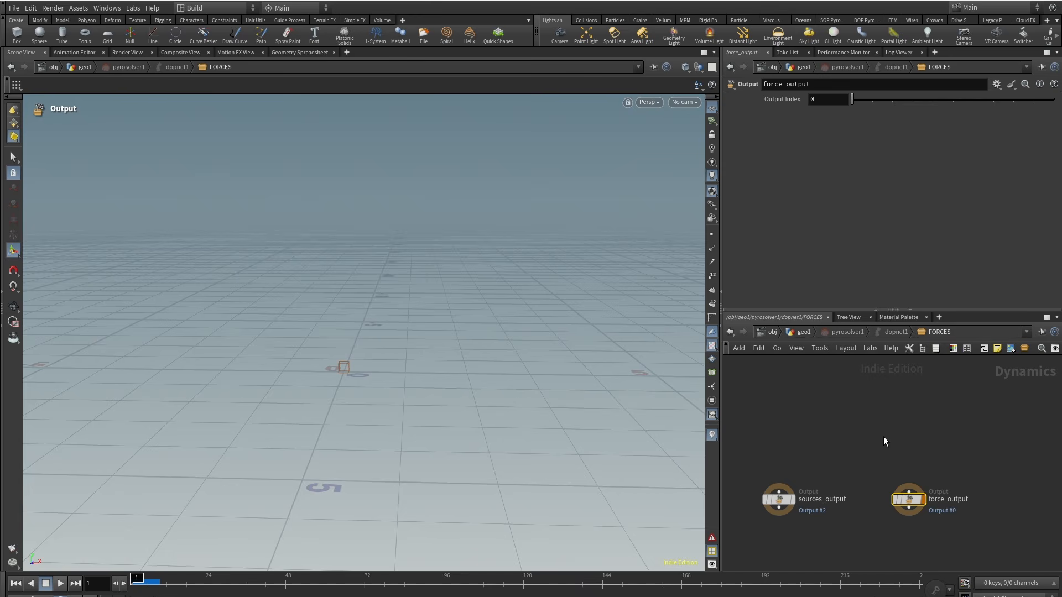
{"action": "key", "text": "Tab"}
{"action": "type", "text": "vol"}
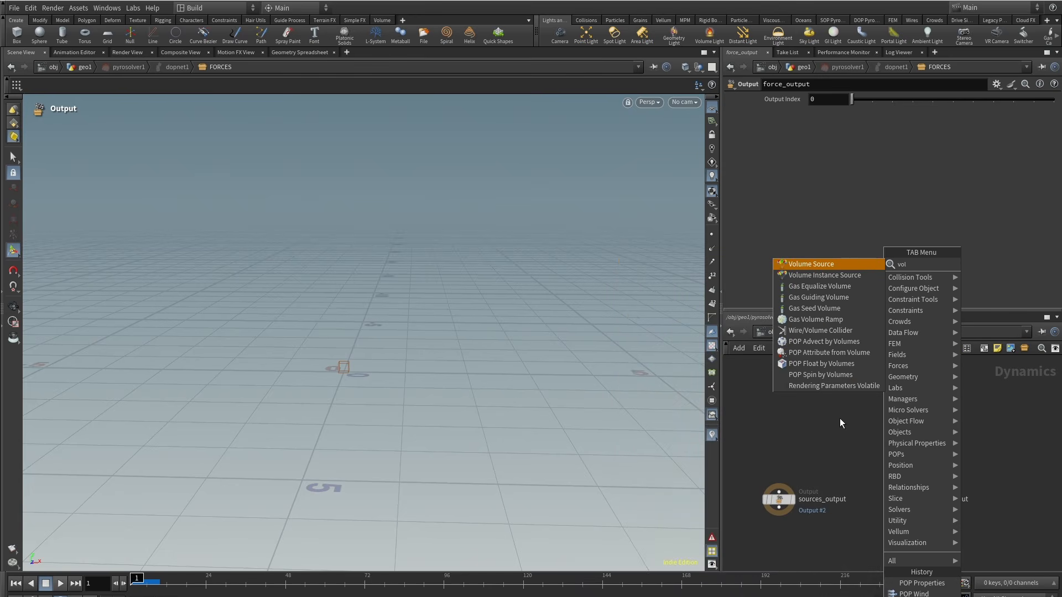
{"action": "left_click", "coordinate": [831, 266]}
{"action": "left_click", "coordinate": [906, 410]}
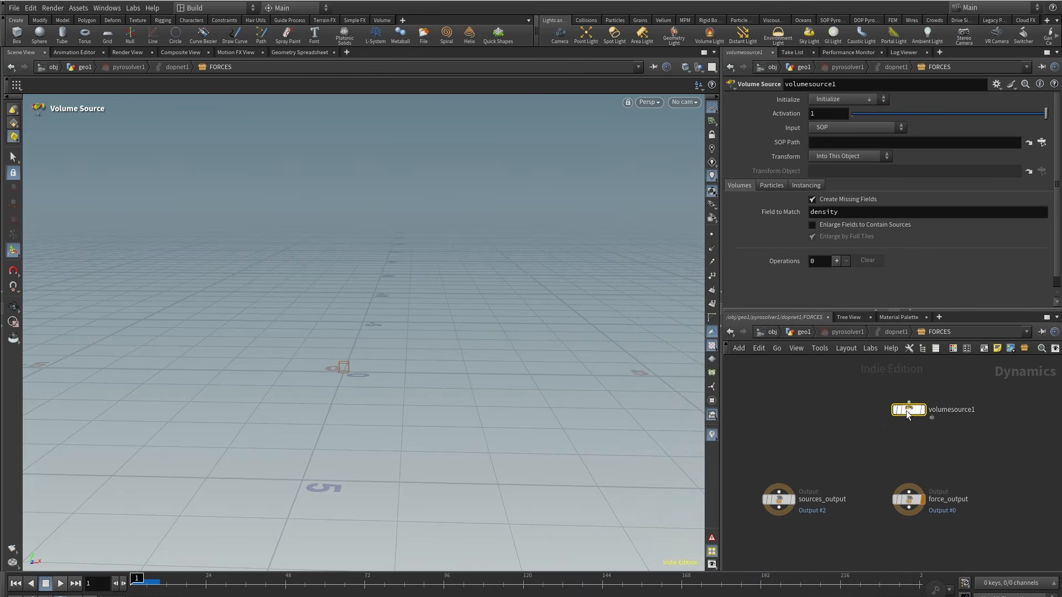
Step: Wire the Volume Source into the sources output and initialize it as Source Smoke
{"action": "left_click_drag", "start_coordinate": [906, 411], "coordinate": [780, 454]}
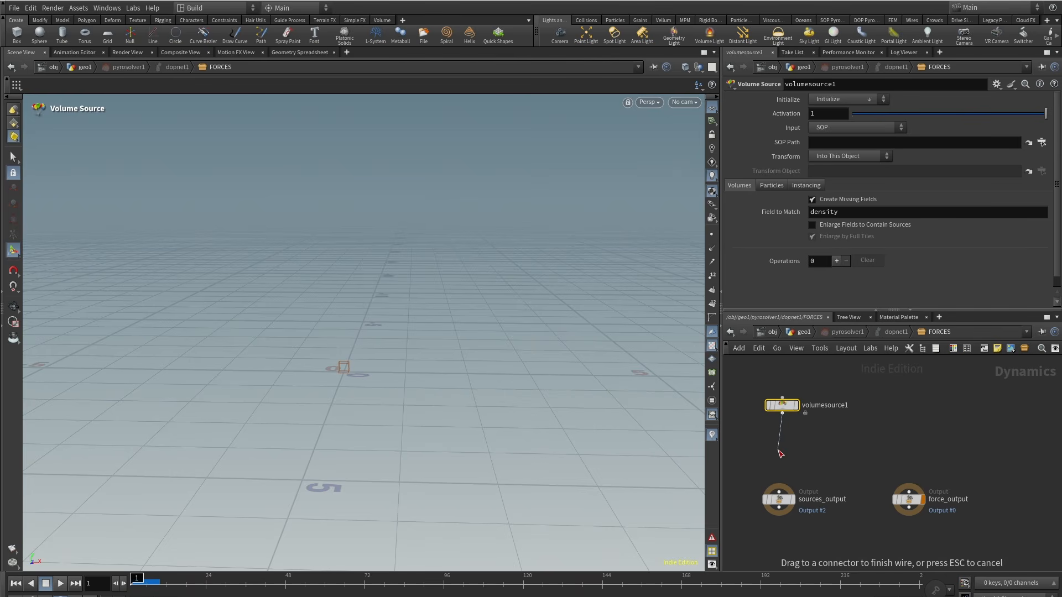
{"action": "left_click_drag", "start_coordinate": [779, 412], "coordinate": [778, 413]}
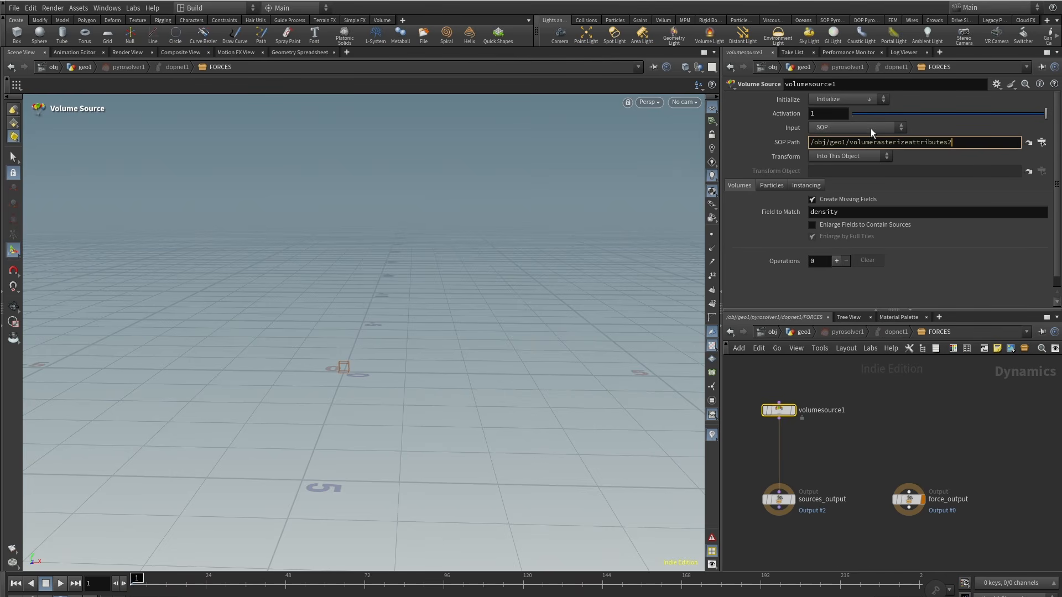
{"action": "left_click", "coordinate": [858, 98]}
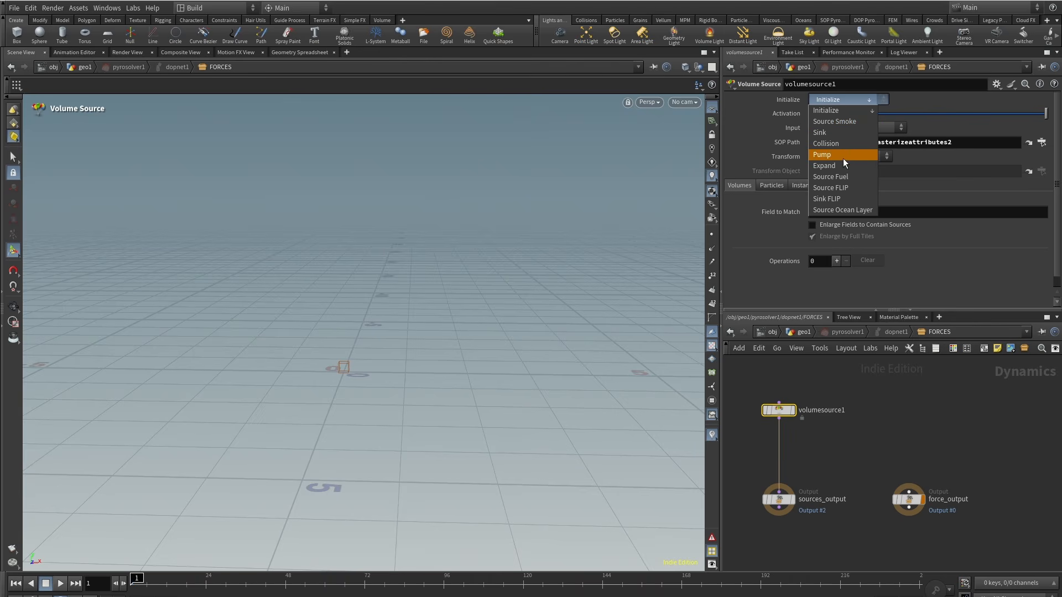
{"action": "left_click", "coordinate": [845, 125]}
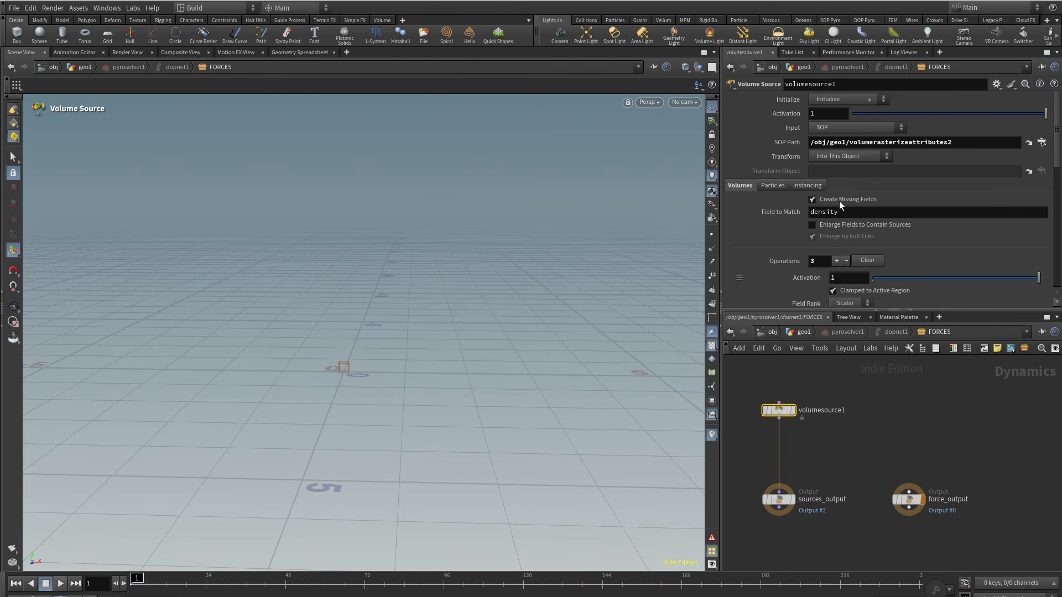
Step: Remove the temperature operation from the Volume Source's operations and return to the geometry level
{"action": "scroll", "coordinate": [783, 267], "scroll_direction": "down", "scroll_amount": 8}
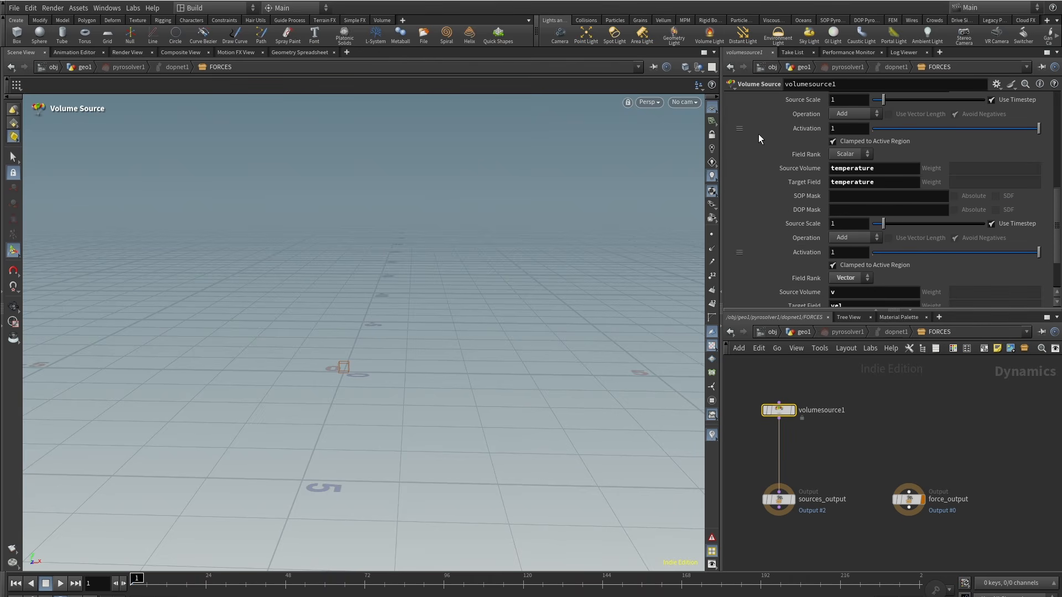
{"action": "left_click", "coordinate": [740, 129]}
{"action": "left_click", "coordinate": [785, 153]}
{"action": "scroll", "coordinate": [800, 177], "scroll_direction": "down", "scroll_amount": 1}
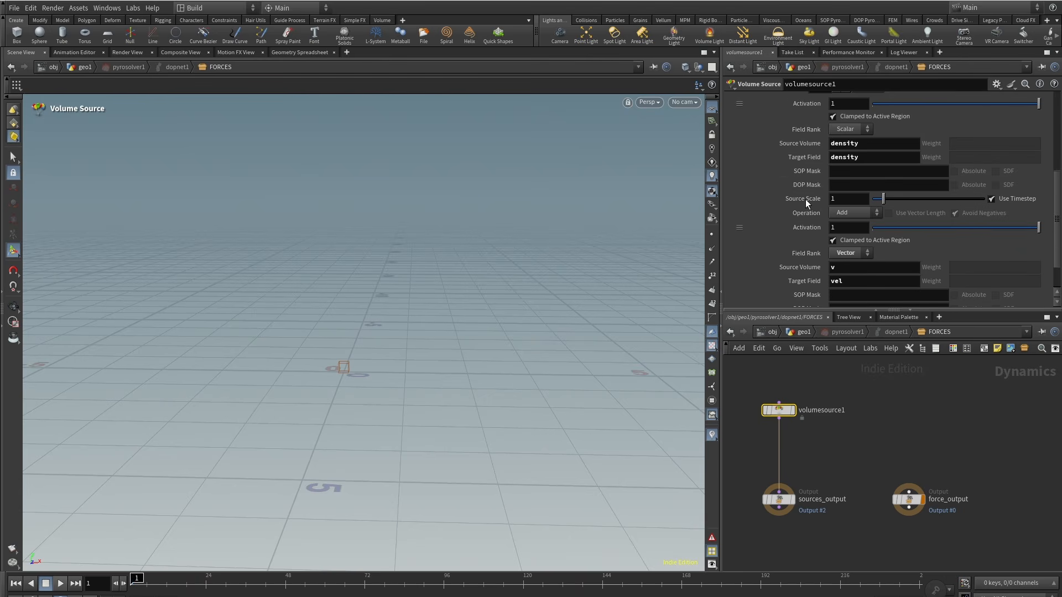
{"action": "scroll", "coordinate": [794, 231], "scroll_direction": "down", "scroll_amount": 2}
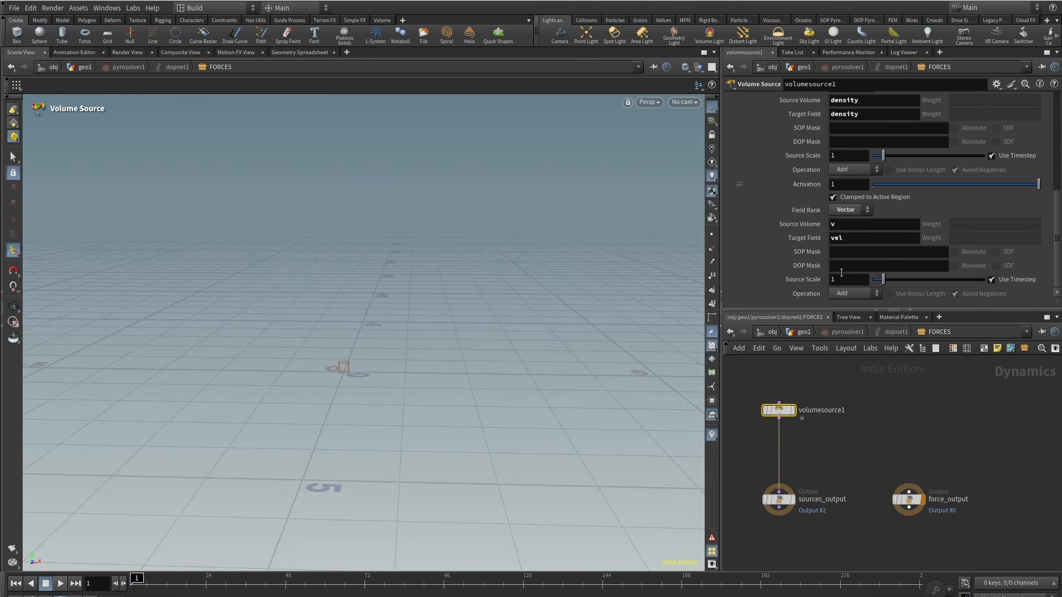
{"action": "left_click", "coordinate": [847, 279]}
{"action": "scroll", "coordinate": [1042, 142], "scroll_direction": "up", "scroll_amount": 10}
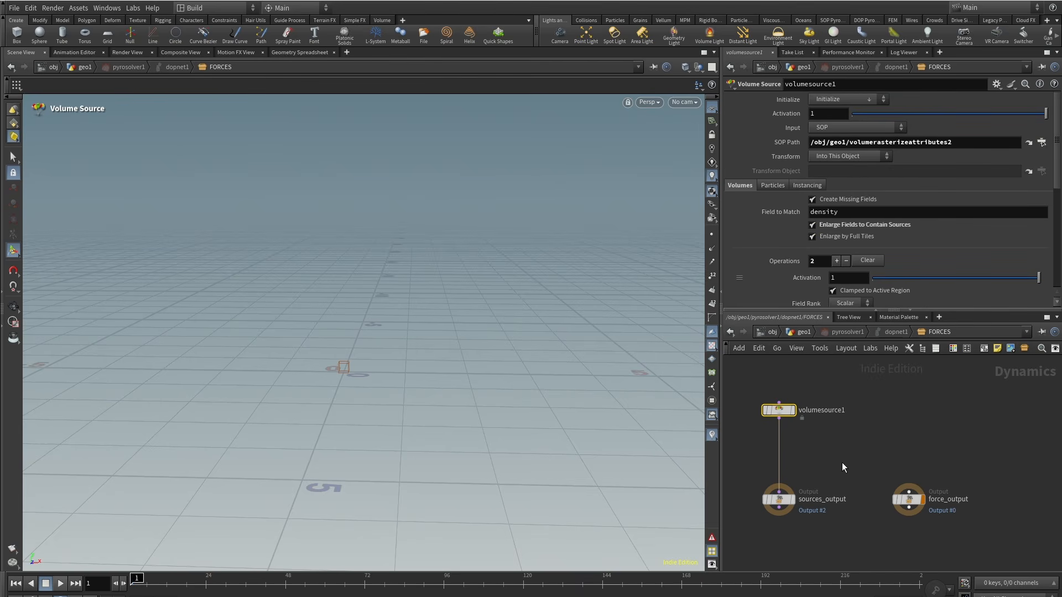
{"action": "middle_click_drag", "start_coordinate": [842, 468], "coordinate": [857, 454]}
{"action": "left_click", "coordinate": [804, 331]}
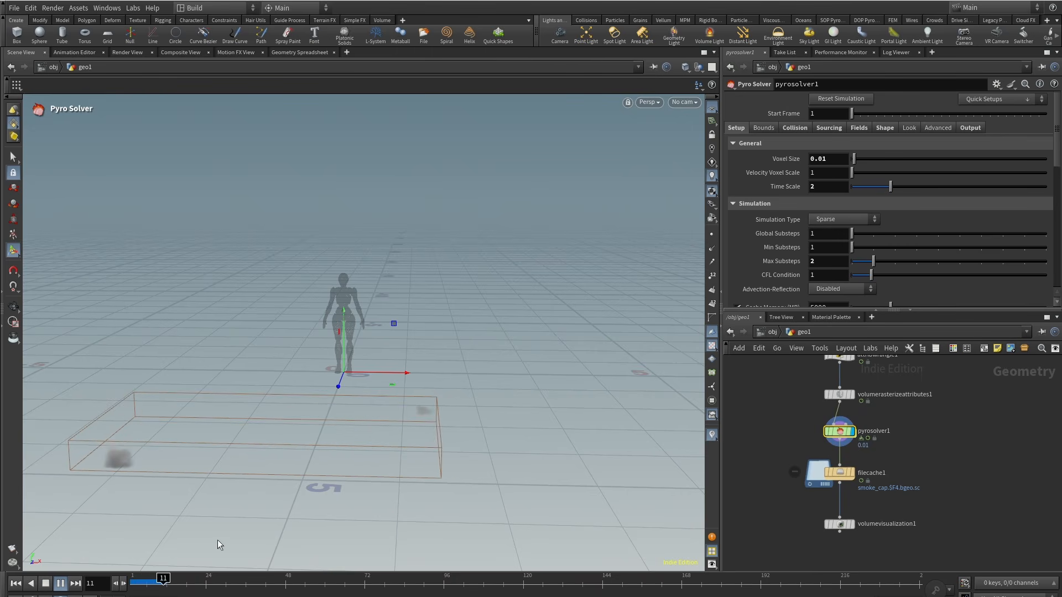
Step: Scrub to an early frame to check the smoke and re-enter the Pyro Solver's FORCES network
{"action": "left_click", "coordinate": [146, 584]}
{"action": "scroll", "coordinate": [774, 437], "scroll_direction": "down", "scroll_amount": 5}
{"action": "middle_click_drag", "start_coordinate": [774, 437], "coordinate": [977, 499]}
{"action": "scroll", "coordinate": [847, 450], "scroll_direction": "up", "scroll_amount": 4}
{"action": "scroll", "coordinate": [847, 459], "scroll_direction": "down", "scroll_amount": 3}
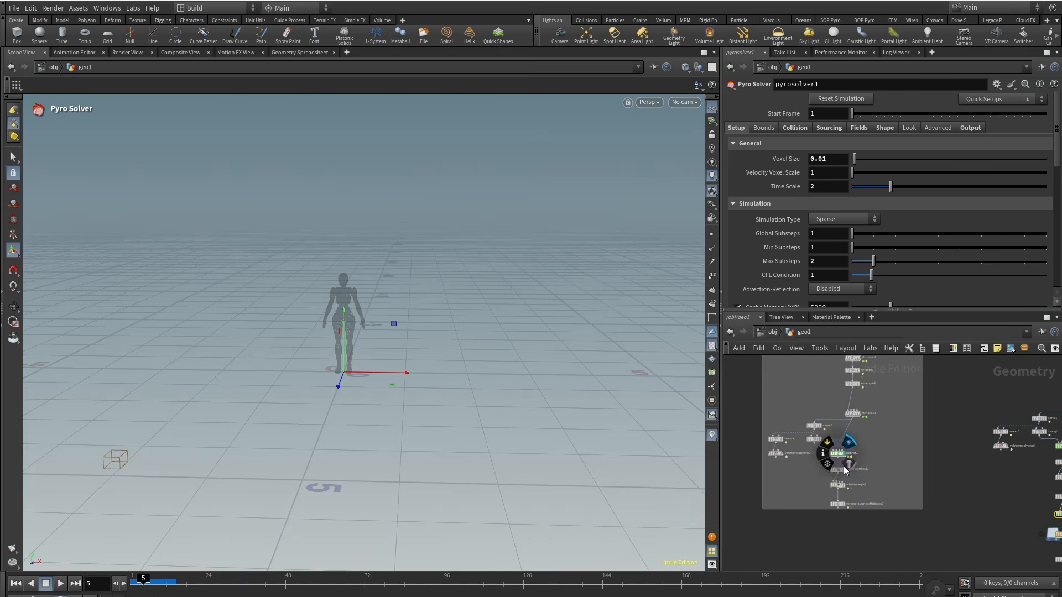
{"action": "scroll", "coordinate": [844, 468], "scroll_direction": "up", "scroll_amount": 2}
{"action": "key", "text": "f"}
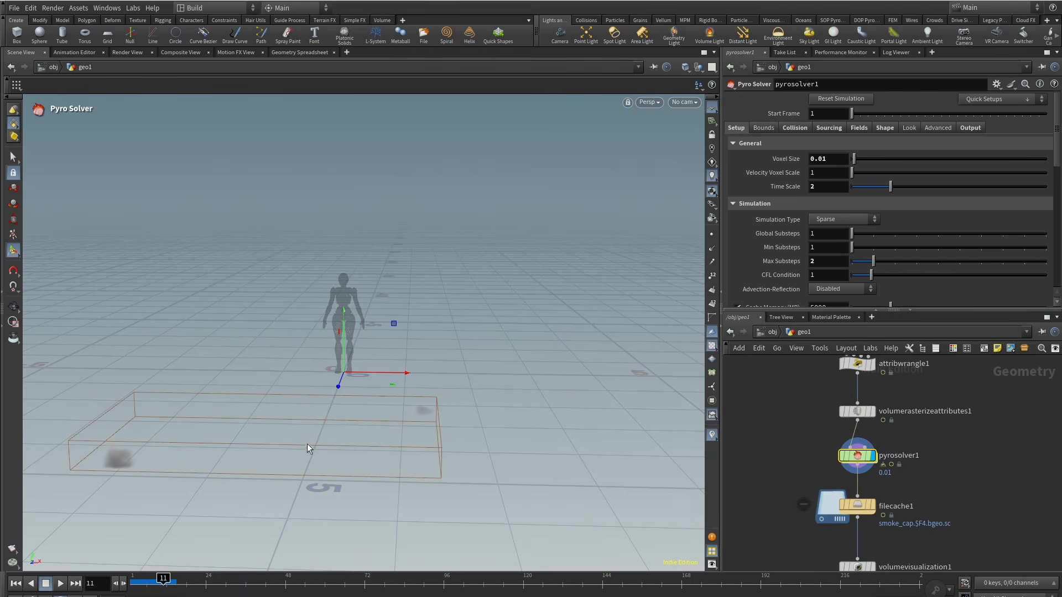
{"action": "double_click", "coordinate": [857, 456]}
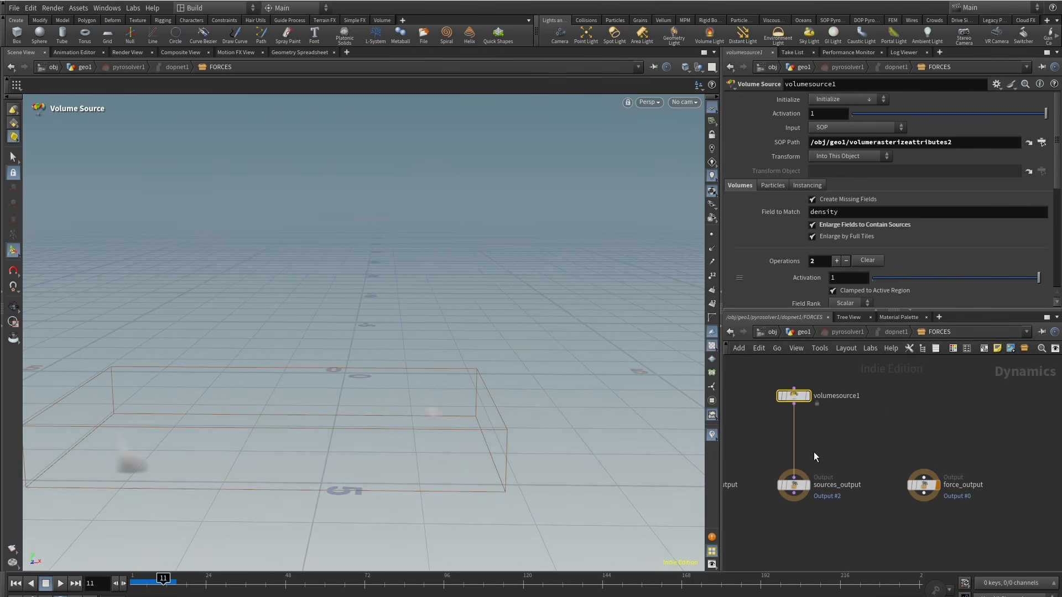
Step: Add a Gas Vortex Confinement node wired into the advection output inside the Pyro Solver
{"action": "key", "text": "Tab"}
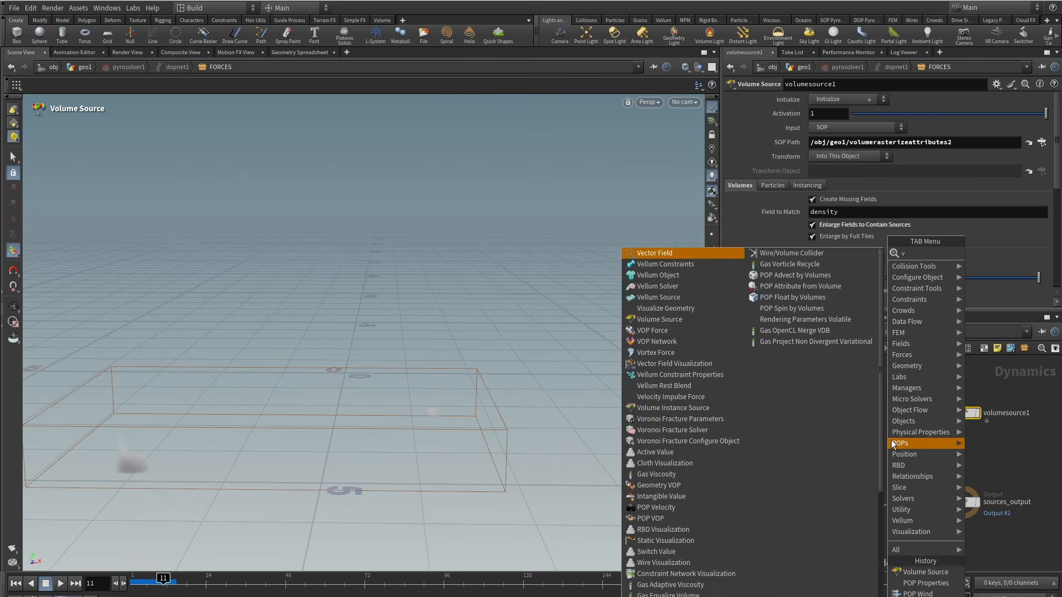
{"action": "type", "text": "vort"}
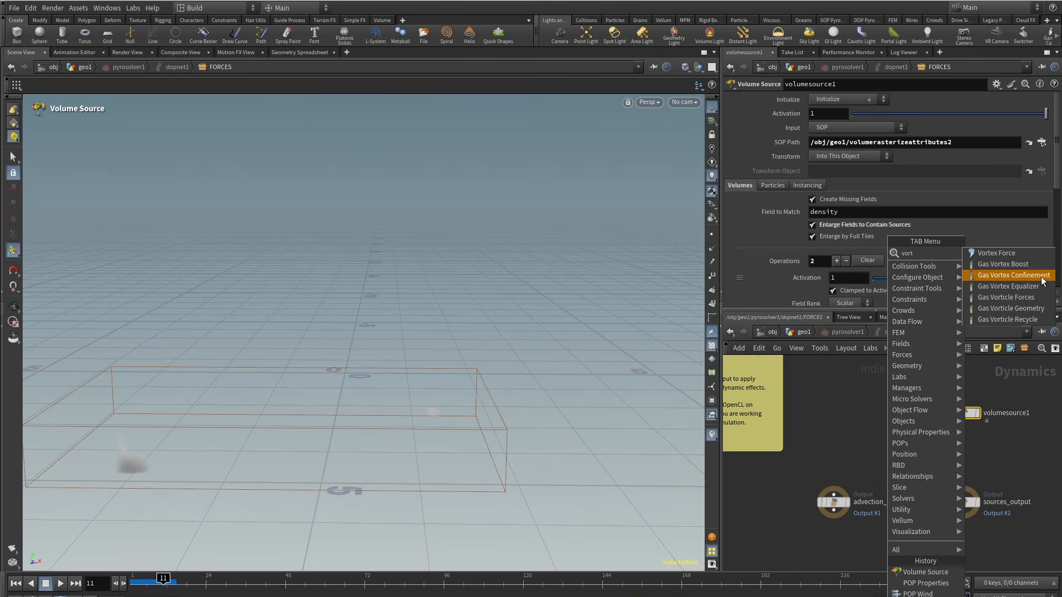
{"action": "left_click", "coordinate": [1014, 275]}
{"action": "left_click", "coordinate": [833, 427]}
{"action": "left_click", "coordinate": [834, 431]}
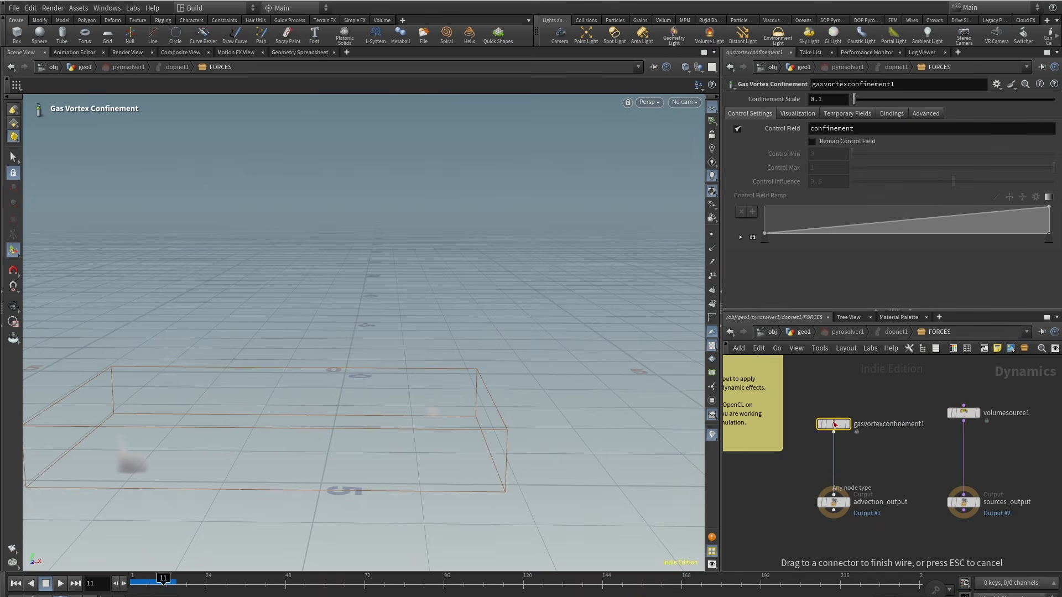
{"action": "left_click_drag", "start_coordinate": [835, 425], "coordinate": [835, 426]}
{"action": "left_click", "coordinate": [805, 332]}
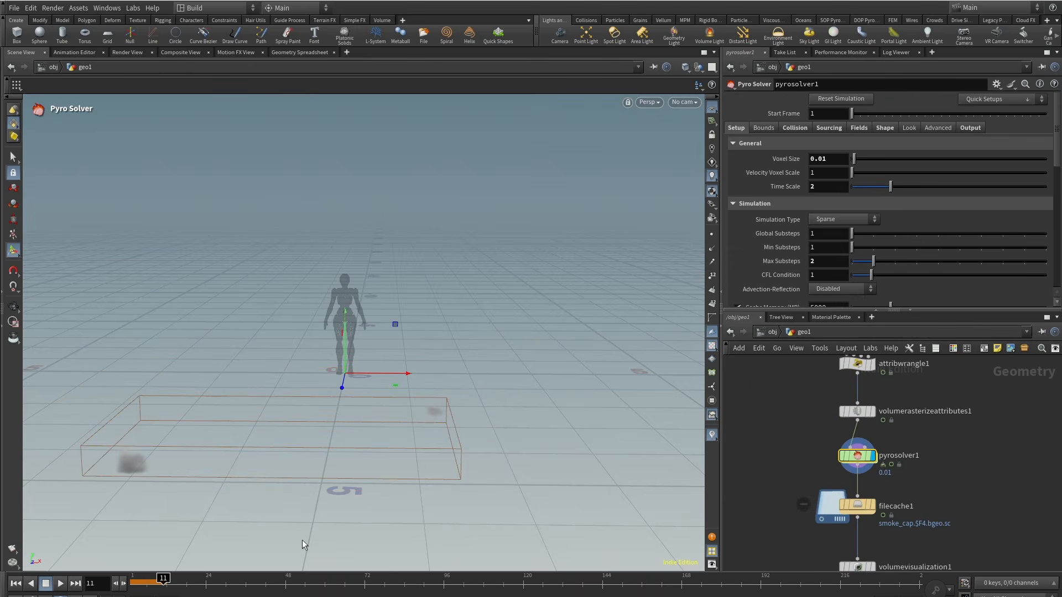
Step: Browse the geometry network's curve and Attribute VOP nodes to view both hand curves together
{"action": "key", "text": "ctrl+Up"}
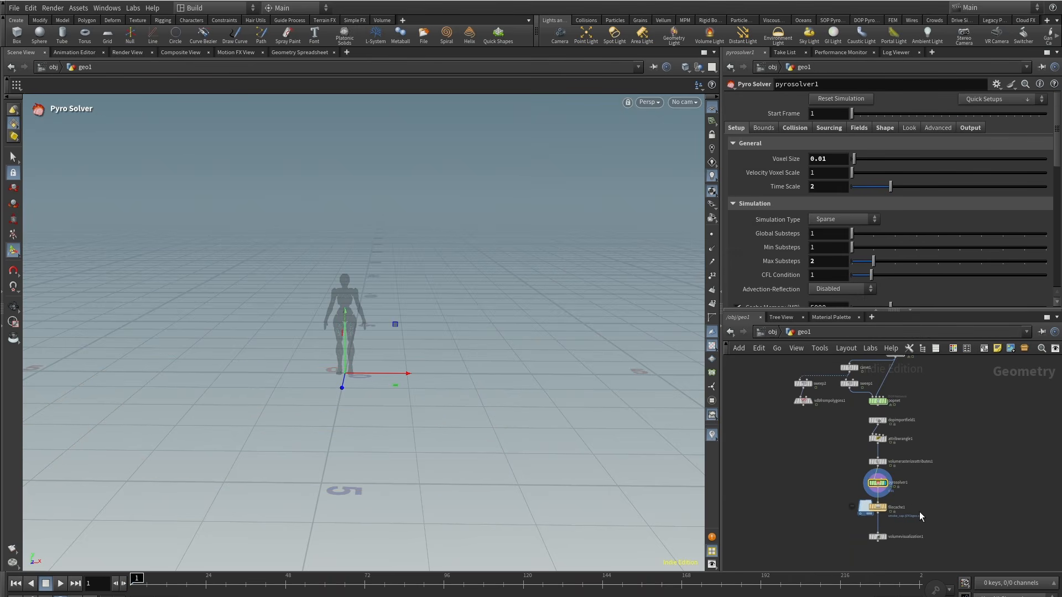
{"action": "left_click", "coordinate": [863, 508]}
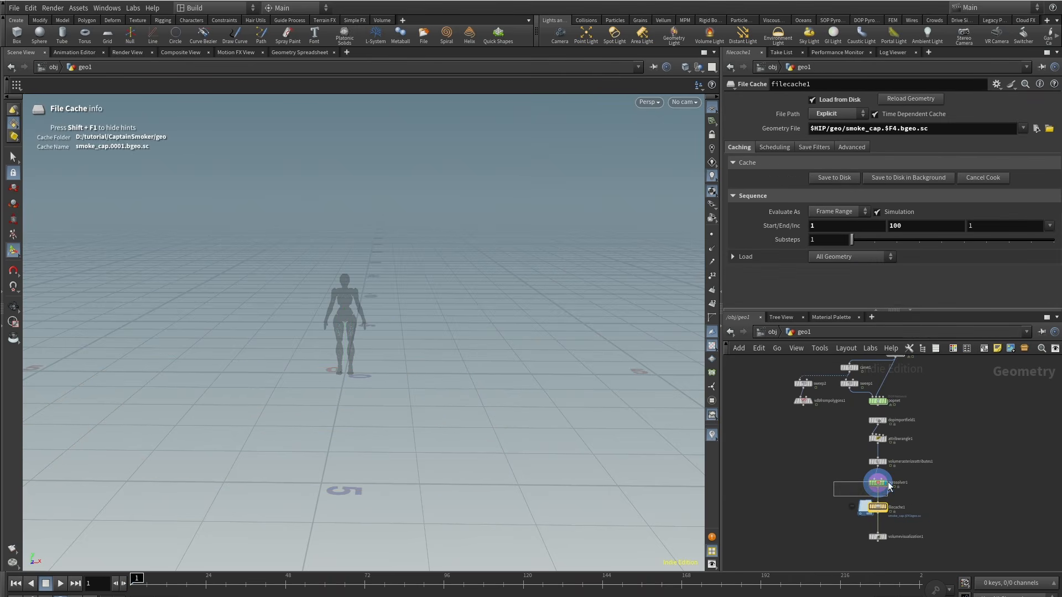
{"action": "left_click_drag", "start_coordinate": [888, 482], "coordinate": [888, 482]}
{"action": "middle_click_drag", "start_coordinate": [825, 467], "coordinate": [965, 572]}
{"action": "scroll", "coordinate": [852, 410], "scroll_direction": "down", "scroll_amount": 1}
{"action": "left_click_drag", "start_coordinate": [778, 374], "coordinate": [779, 376]}
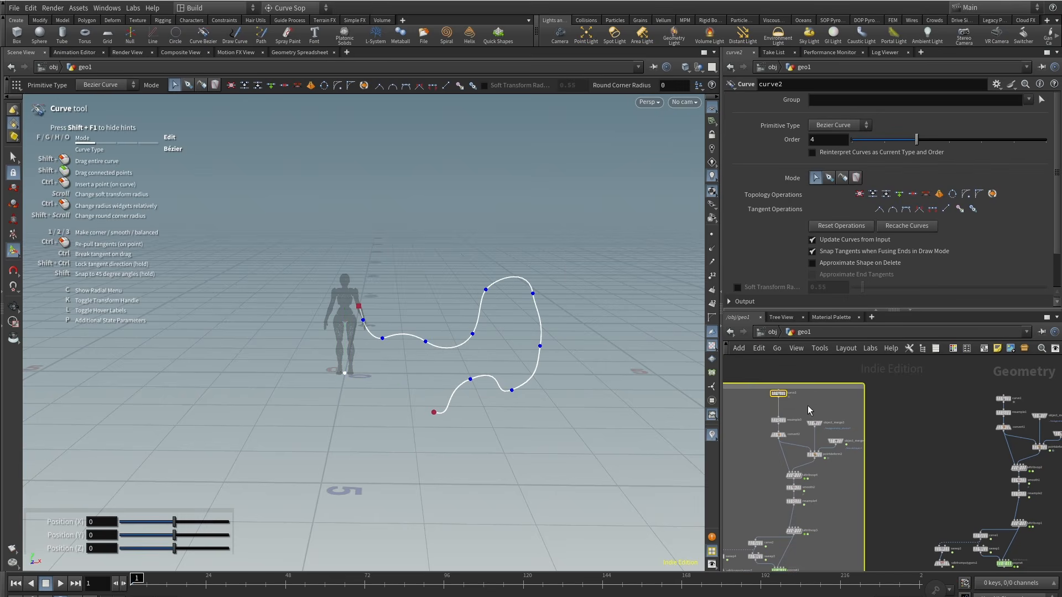
{"action": "scroll", "coordinate": [802, 456], "scroll_direction": "up", "scroll_amount": 4}
{"action": "left_click_drag", "start_coordinate": [799, 453], "coordinate": [800, 454]}
{"action": "scroll", "coordinate": [756, 452], "scroll_direction": "down", "scroll_amount": 3}
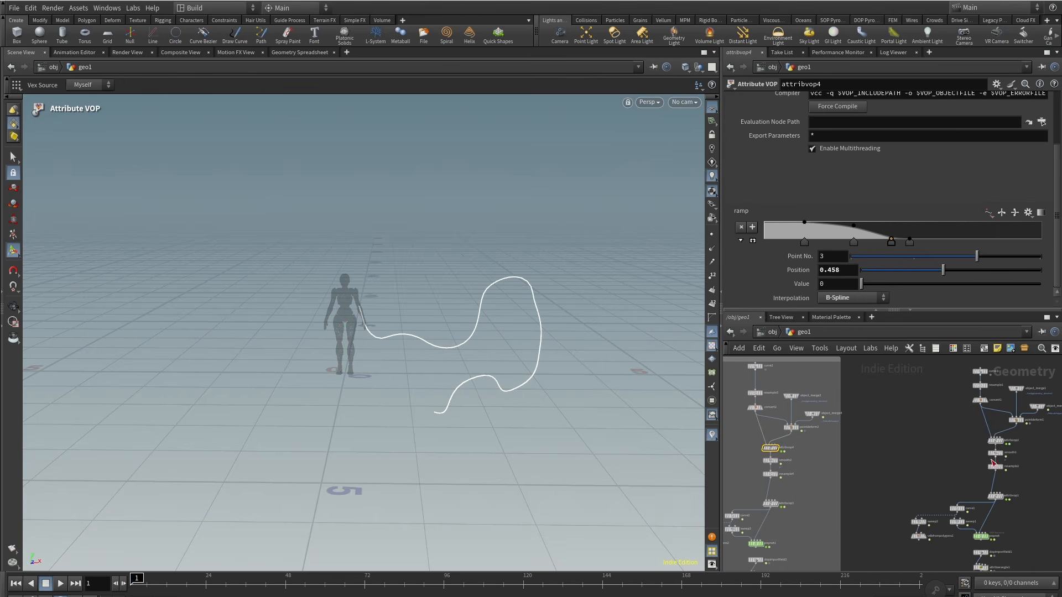
{"action": "left_click_drag", "start_coordinate": [974, 434], "coordinate": [1014, 451], "text": "shift"}
{"action": "key", "text": "shift+e"}
{"action": "left_click", "coordinate": [920, 466]}
{"action": "scroll", "coordinate": [293, 393], "scroll_direction": "down", "scroll_amount": 4}
{"action": "left_click_drag", "start_coordinate": [293, 394], "coordinate": [295, 443], "text": "alt"}
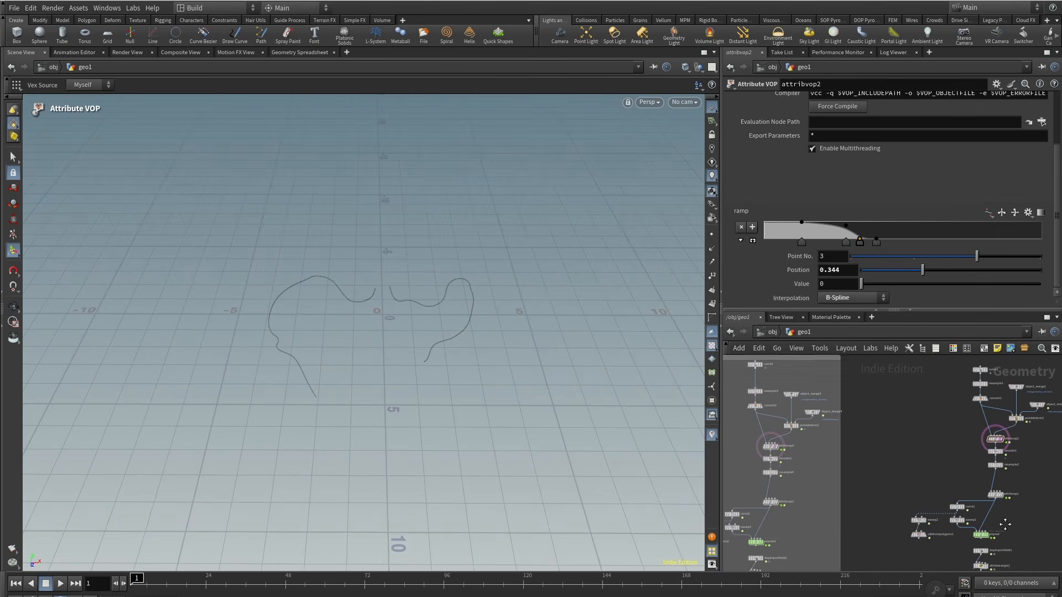
{"action": "middle_click_drag", "start_coordinate": [996, 529], "coordinate": [944, 424]}
{"action": "scroll", "coordinate": [954, 490], "scroll_direction": "up", "scroll_amount": 3}
{"action": "left_click_drag", "start_coordinate": [954, 490], "coordinate": [907, 510]}
Step: Enable Limit Maximum Size in the Pyro Solver's bounds and fit the box around both curves, about 10 × 5.4 × 8.6
{"action": "left_click", "coordinate": [763, 128]}
{"action": "left_click", "coordinate": [833, 159]}
{"action": "left_click_drag", "start_coordinate": [311, 310], "coordinate": [446, 227], "text": "alt"}
{"action": "left_click_drag", "start_coordinate": [455, 481], "coordinate": [526, 374]}
{"action": "key", "text": "Escape"}
{"action": "key", "text": "Return"}
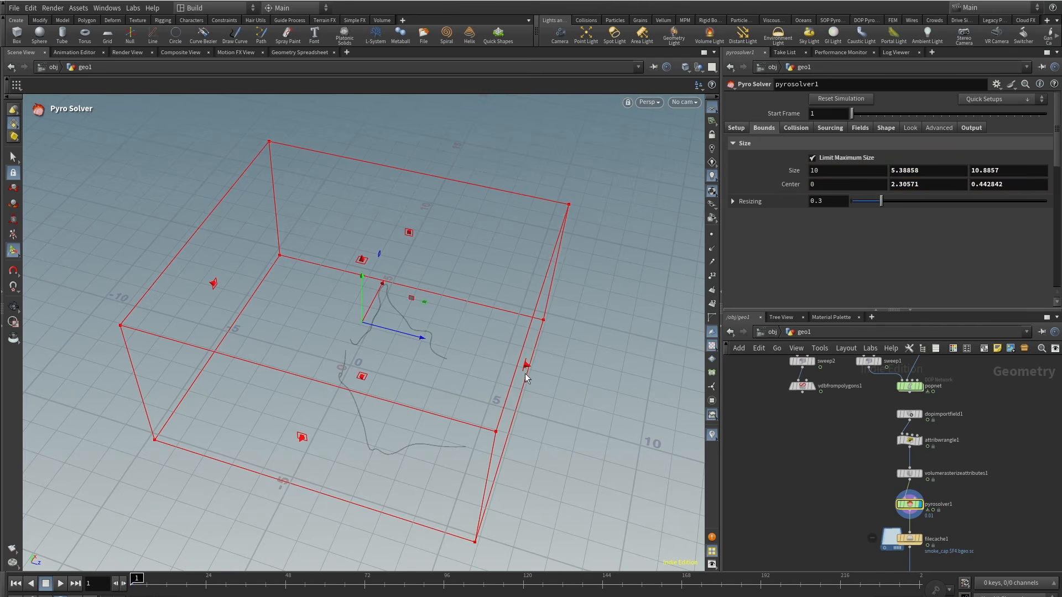
{"action": "left_click_drag", "start_coordinate": [281, 304], "coordinate": [296, 347], "text": "alt"}
{"action": "left_click_drag", "start_coordinate": [225, 303], "coordinate": [125, 249]}
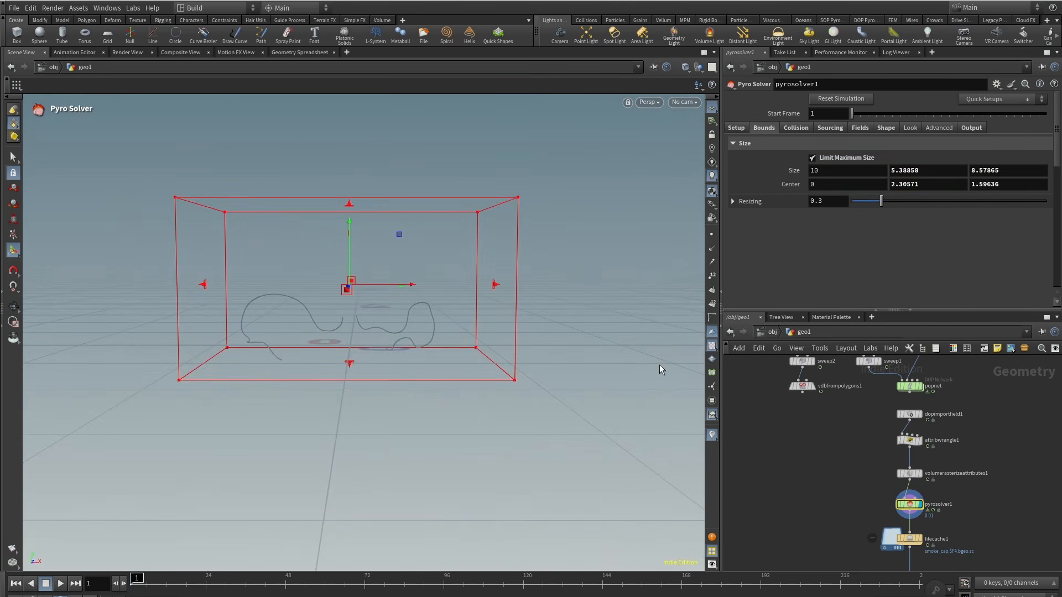
Step: Save the smoke simulation to disk with the File Cache node
{"action": "scroll", "coordinate": [824, 510], "scroll_direction": "down", "scroll_amount": 1}
{"action": "middle_click_drag", "start_coordinate": [825, 509], "coordinate": [809, 437]}
{"action": "left_click", "coordinate": [878, 460]}
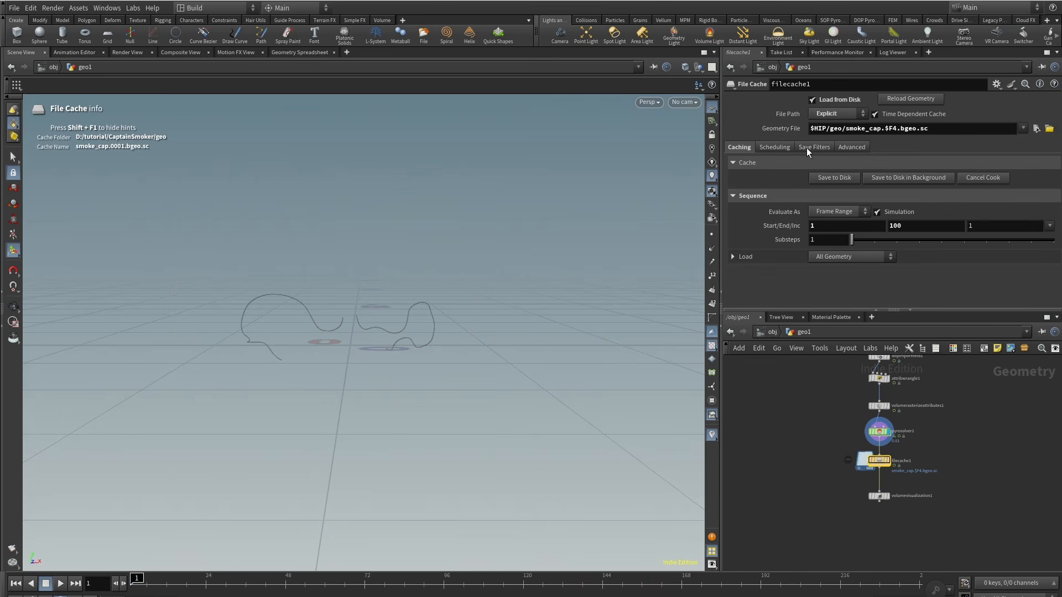
{"action": "left_click", "coordinate": [828, 178]}
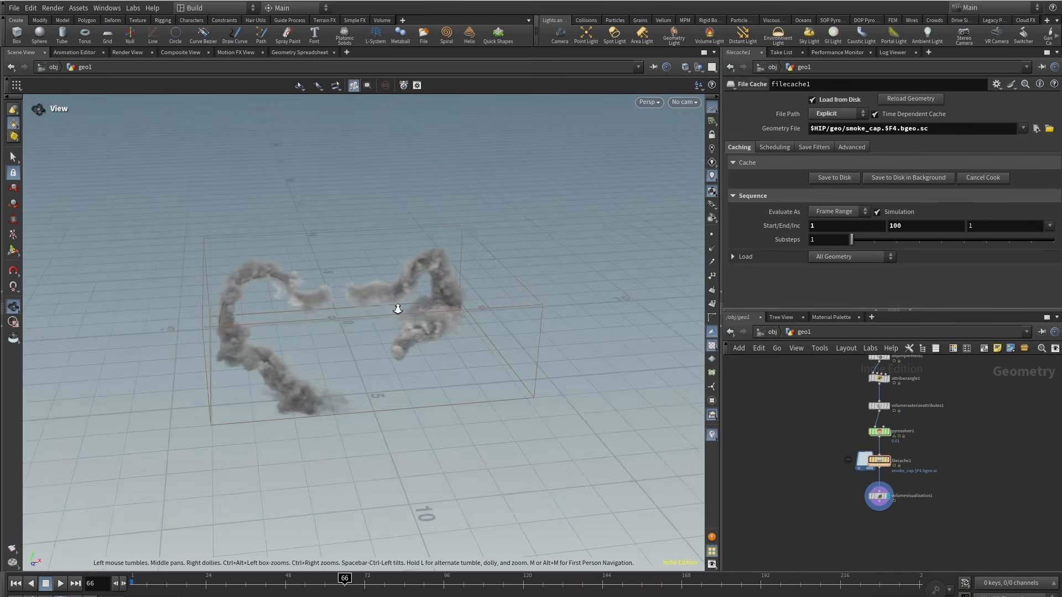
Step: Add a Merge node and connect the volume visualization output into it
{"action": "scroll", "coordinate": [826, 470], "scroll_direction": "down", "scroll_amount": 4}
{"action": "middle_click_drag", "start_coordinate": [830, 465], "coordinate": [827, 431]}
{"action": "scroll", "coordinate": [901, 459], "scroll_direction": "up", "scroll_amount": 3}
{"action": "left_click", "coordinate": [920, 463]}
{"action": "scroll", "coordinate": [815, 440], "scroll_direction": "down", "scroll_amount": 3}
{"action": "key", "text": "Tab"}
{"action": "type", "text": "mer"}
{"action": "left_click", "coordinate": [930, 309]}
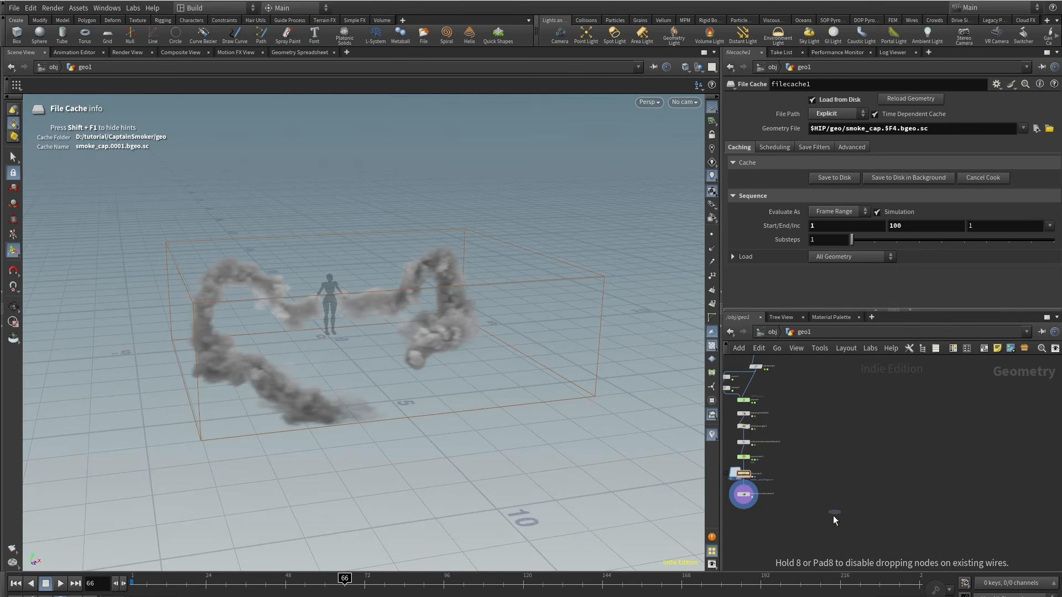
{"action": "left_click", "coordinate": [833, 517]}
{"action": "mouse_move", "coordinate": [746, 497]}
{"action": "left_mouse_down"}
{"action": "mouse_move", "coordinate": [803, 502]}
{"action": "mouse_move", "coordinate": [745, 495]}
{"action": "left_mouse_up"}
{"action": "scroll", "coordinate": [745, 496], "scroll_direction": "up", "scroll_amount": 1}
{"action": "left_click", "coordinate": [744, 498]}
{"action": "left_click", "coordinate": [847, 516]}
{"action": "left_click", "coordinate": [847, 517]}
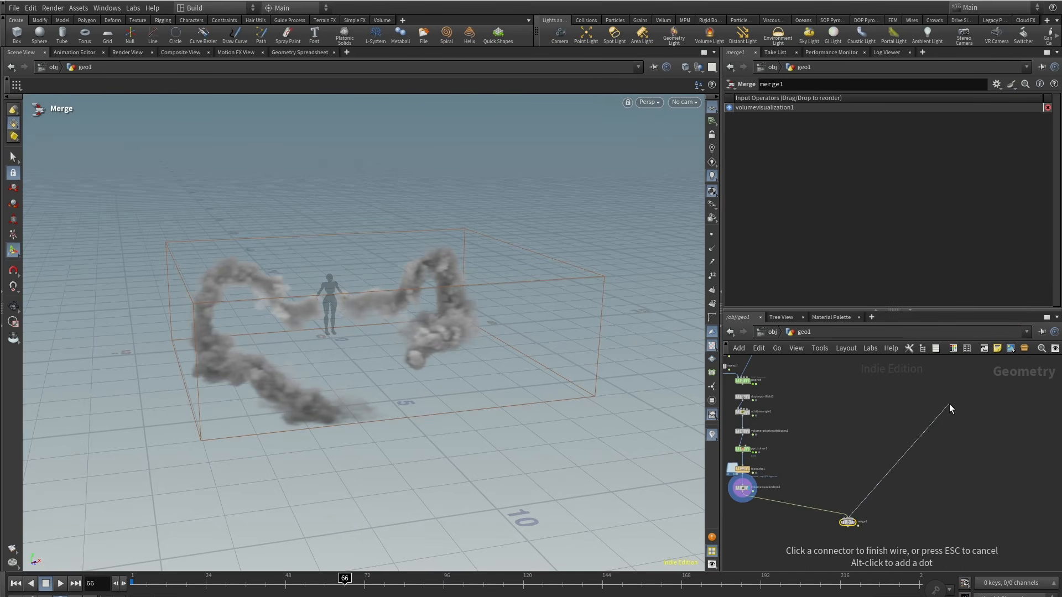
Step: Connect the blendshapes1 character geometry into the Merge node as a second input and display it
{"action": "middle_click_drag", "start_coordinate": [950, 404], "coordinate": [877, 534]}
{"action": "left_click", "coordinate": [832, 481]}
{"action": "middle_click_drag", "start_coordinate": [831, 486], "coordinate": [863, 392]}
{"action": "scroll", "coordinate": [811, 553], "scroll_direction": "up", "scroll_amount": 3}
{"action": "middle_click_drag", "start_coordinate": [811, 555], "coordinate": [809, 523]}
{"action": "left_click", "coordinate": [819, 538]}
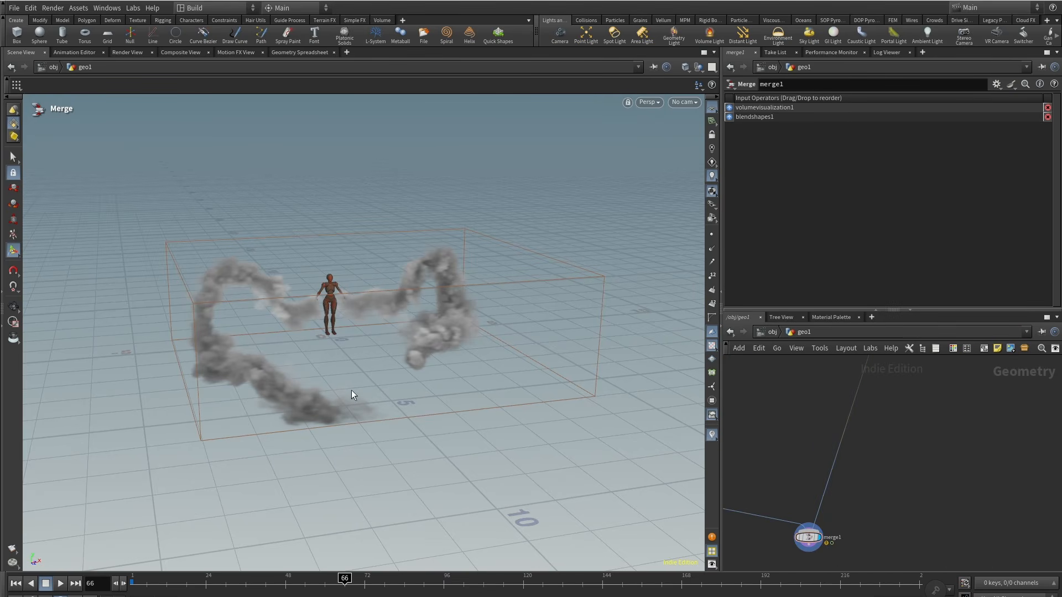
Step: Orbit the view and scrub the timeline to review the smoke around the character
{"action": "right_click_drag", "start_coordinate": [321, 276], "coordinate": [394, 304], "text": "alt"}
{"action": "left_click_drag", "start_coordinate": [394, 304], "coordinate": [381, 389], "text": "alt"}
{"action": "left_click_drag", "start_coordinate": [381, 583], "coordinate": [427, 585]}
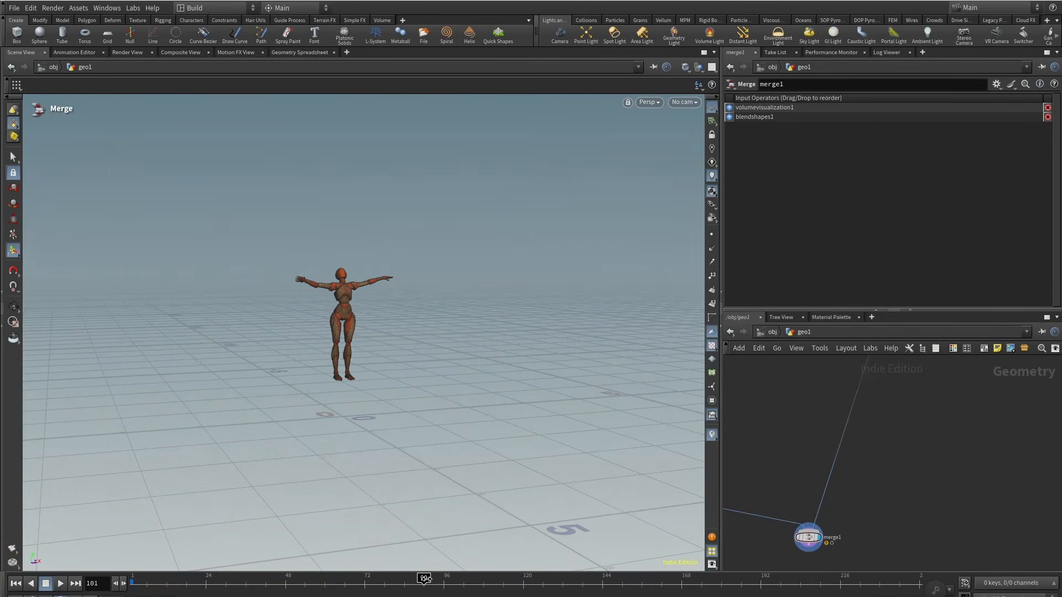
{"action": "left_click_drag", "start_coordinate": [411, 251], "coordinate": [381, 340], "text": "alt"}
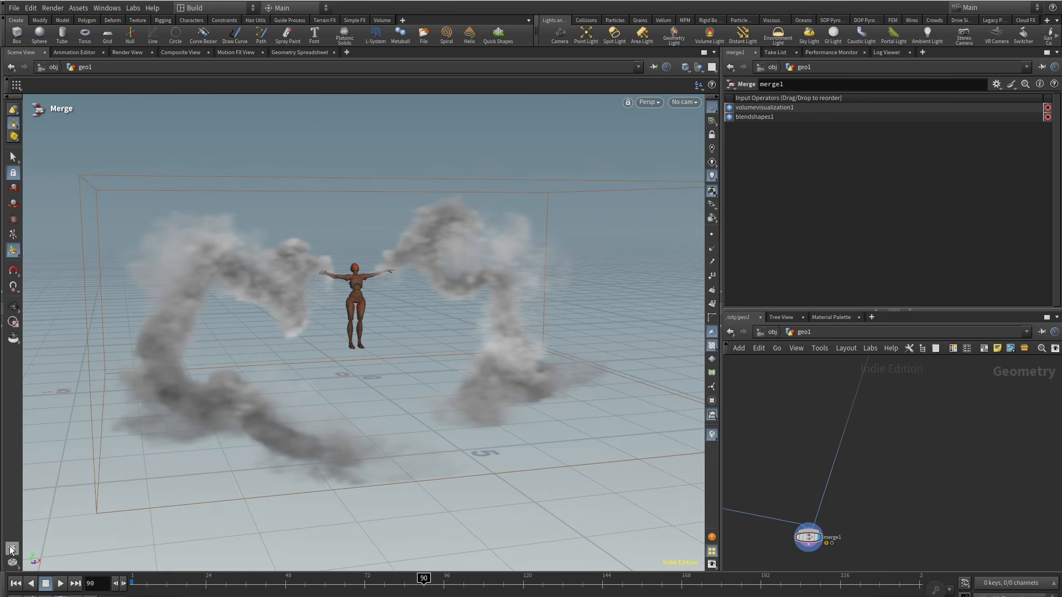
Step: Render a flipbook with the end frame set to 100 and play it back
{"action": "left_click", "coordinate": [51, 554]}
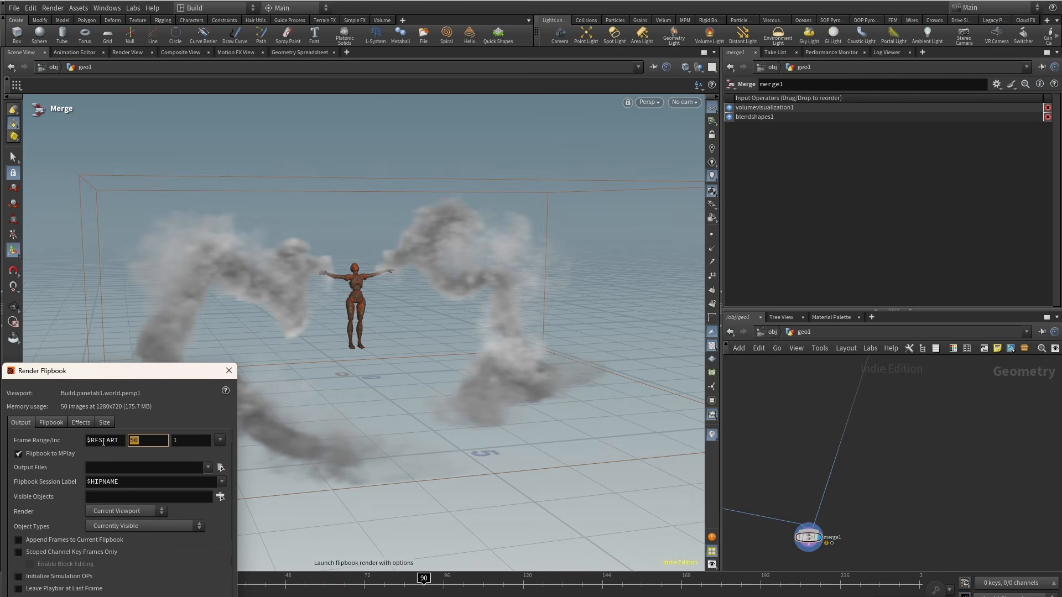
{"action": "type", "text": "100"}
{"action": "key", "text": "Return"}
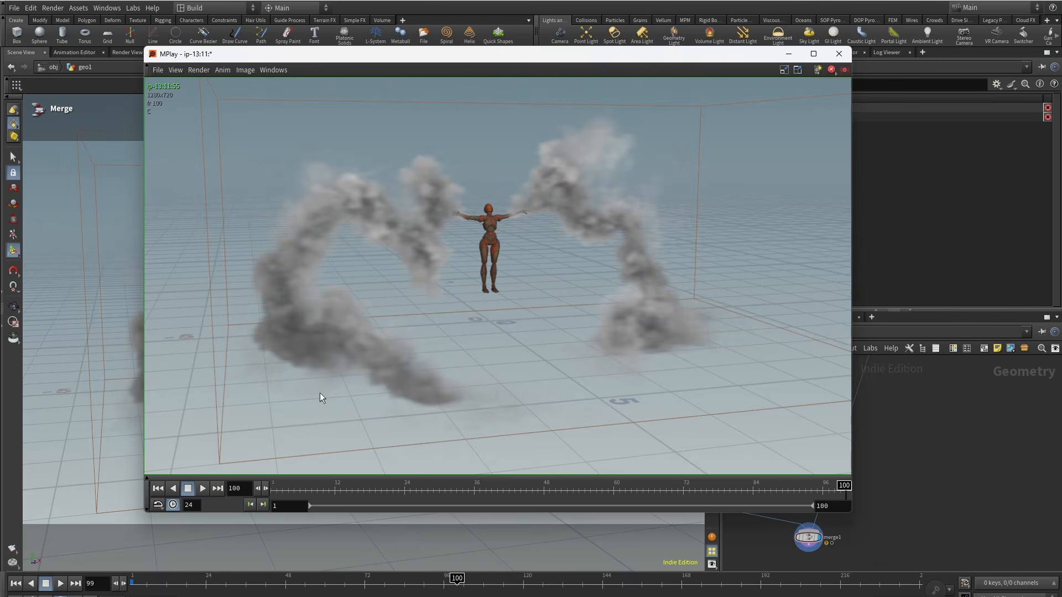
{"action": "left_click", "coordinate": [203, 488]}
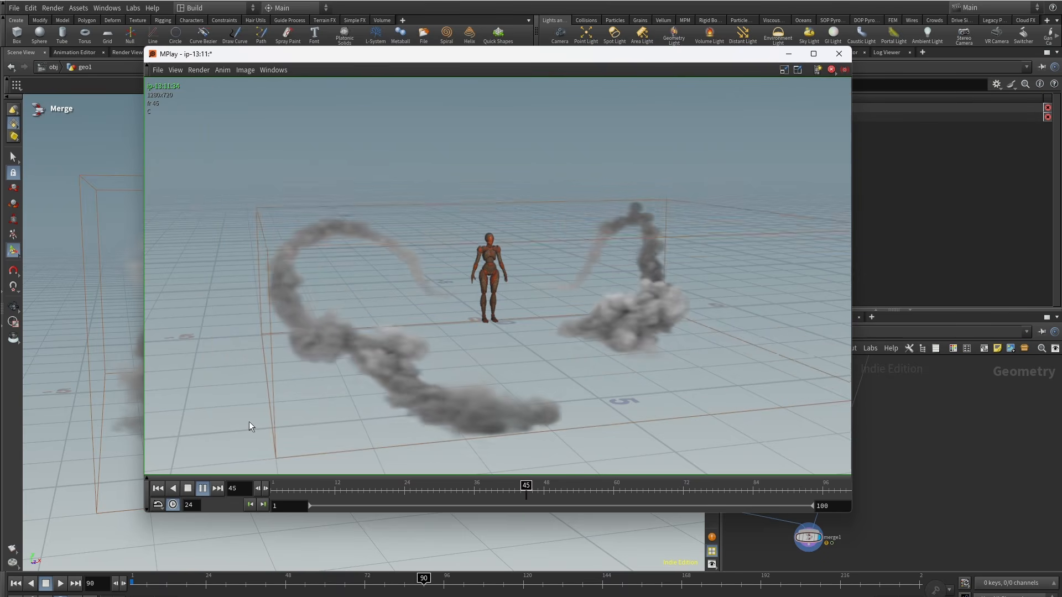
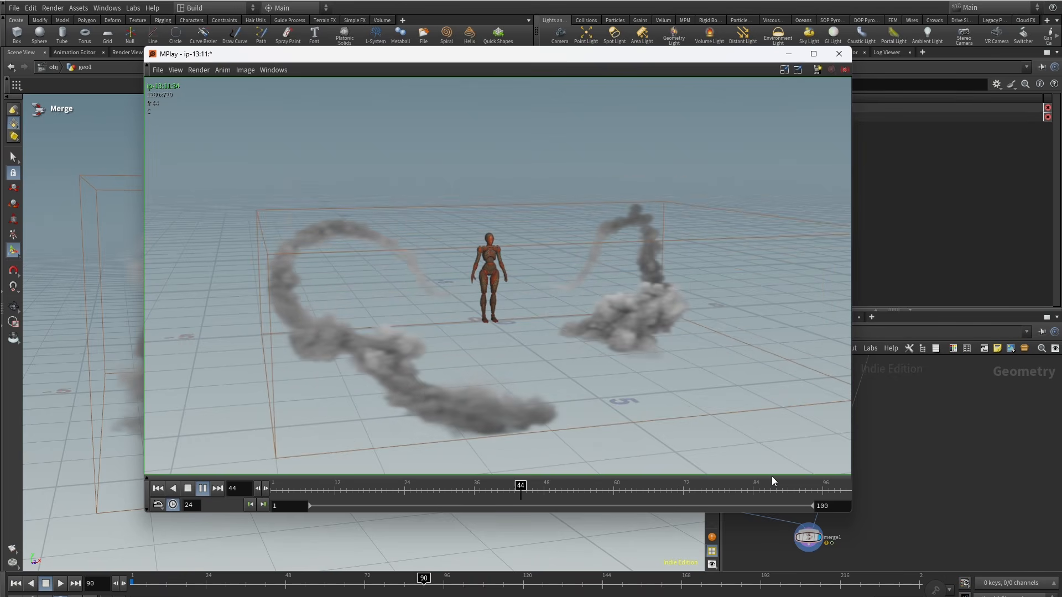
Step: Close the flipbook and set the Pyro Solver's vel source scale to 1.5 in its sourcing settings
{"action": "key", "text": "alt+F4"}
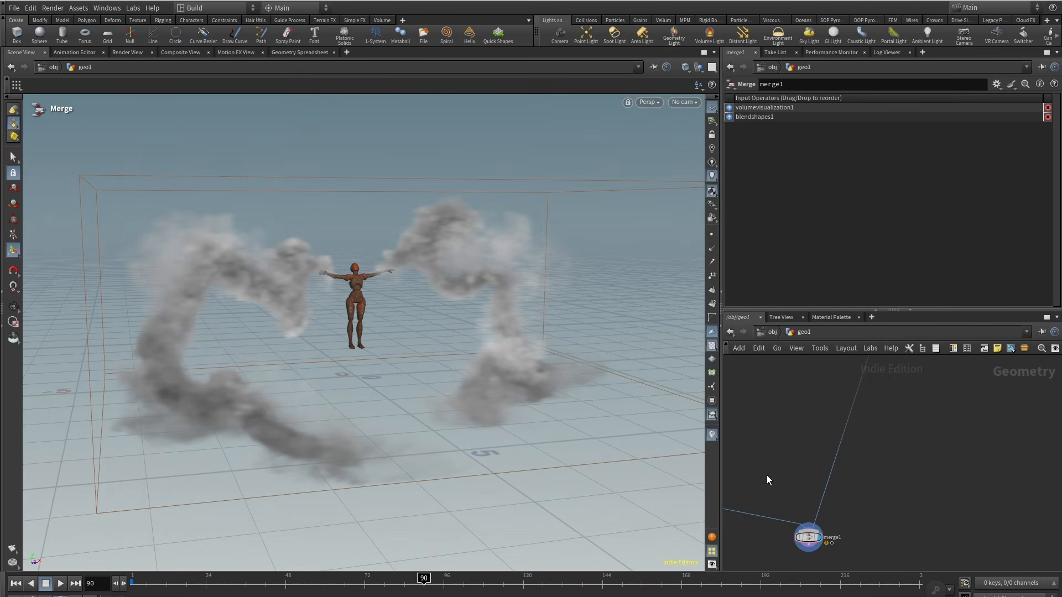
{"action": "middle_click_drag", "start_coordinate": [896, 422], "coordinate": [885, 457]}
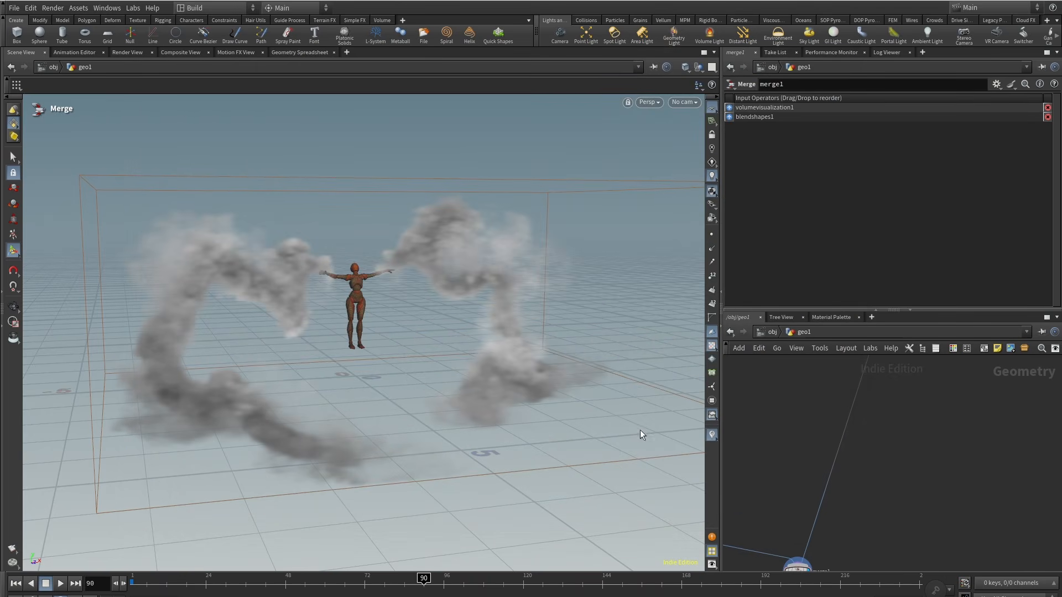
{"action": "scroll", "coordinate": [817, 464], "scroll_direction": "down", "scroll_amount": 5}
{"action": "middle_click_drag", "start_coordinate": [815, 465], "coordinate": [837, 361]}
{"action": "scroll", "coordinate": [848, 446], "scroll_direction": "up", "scroll_amount": 5}
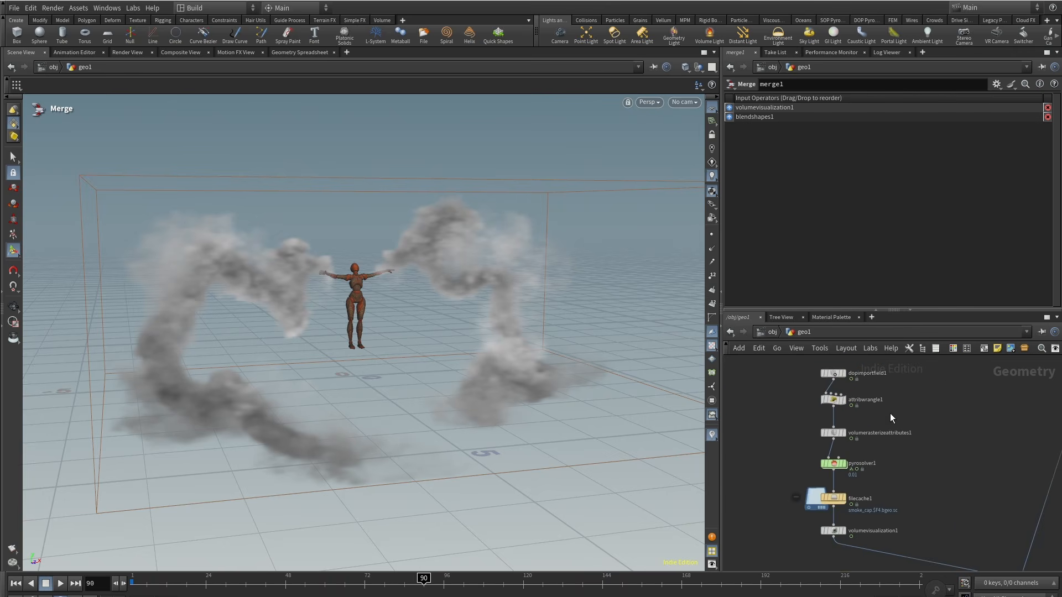
{"action": "left_click", "coordinate": [831, 465]}
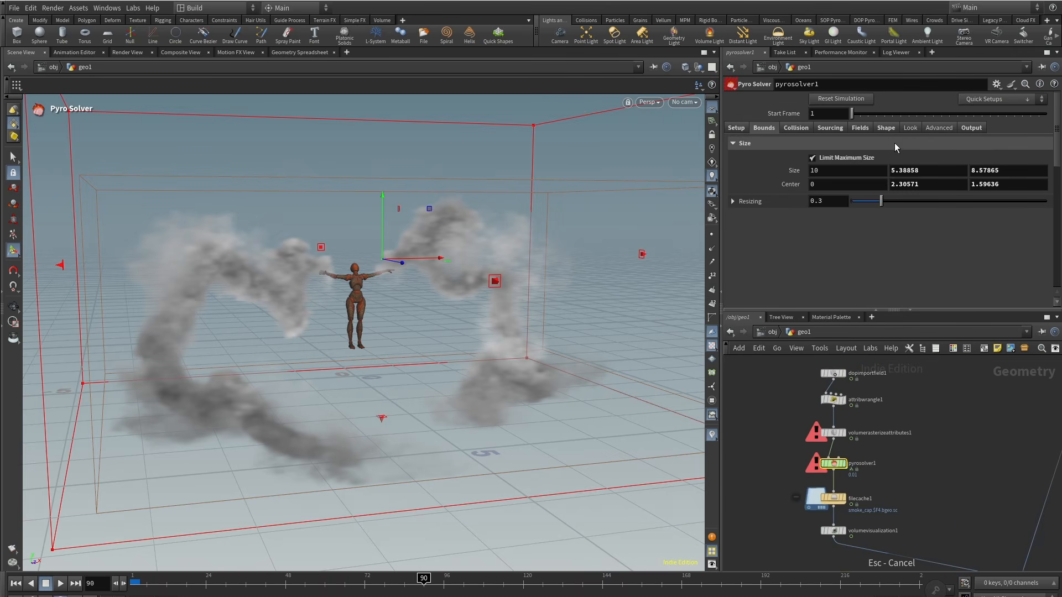
{"action": "left_click", "coordinate": [866, 129]}
{"action": "scroll", "coordinate": [859, 246], "scroll_direction": "down", "scroll_amount": 5}
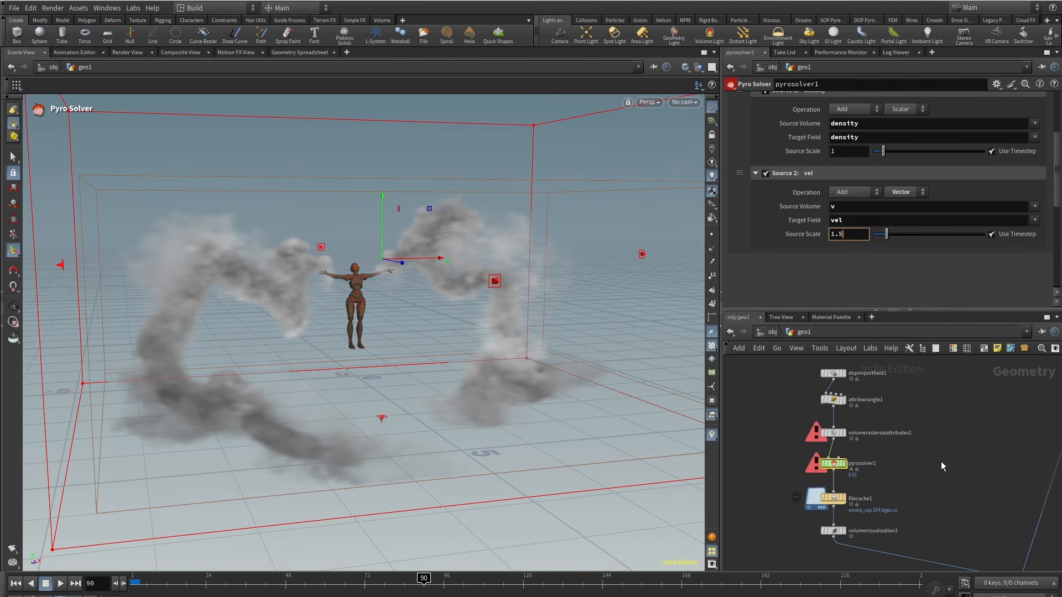
{"action": "type", "text": "5"}
{"action": "key", "text": "Return"}
Step: Dive into the Pyro Solver and inspect the volume source's density and vel source scale parameters
{"action": "double_click", "coordinate": [834, 465]}
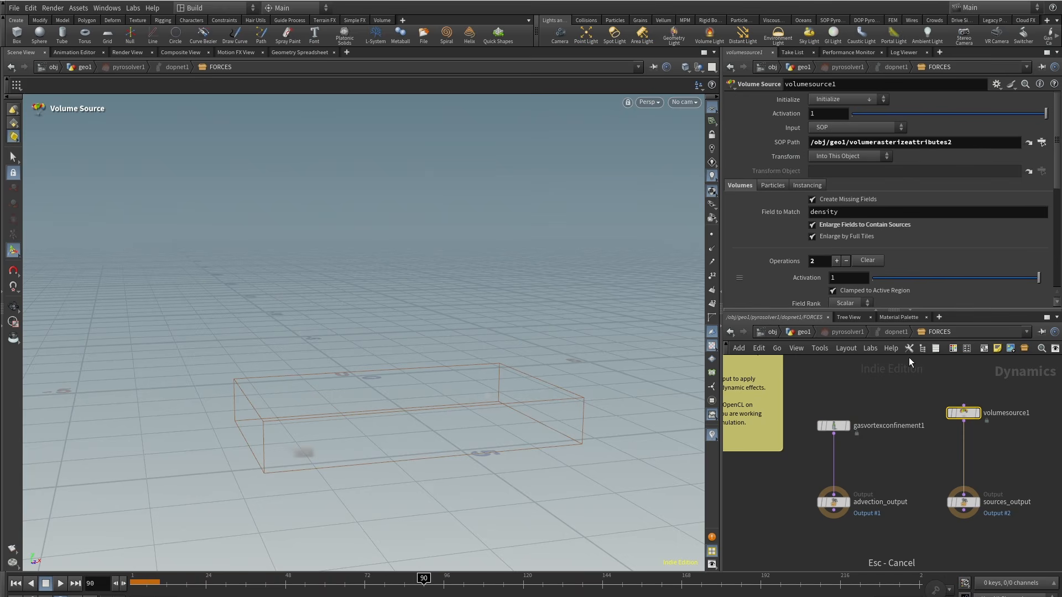
{"action": "scroll", "coordinate": [865, 239], "scroll_direction": "down", "scroll_amount": 4}
{"action": "scroll", "coordinate": [857, 261], "scroll_direction": "down", "scroll_amount": 2}
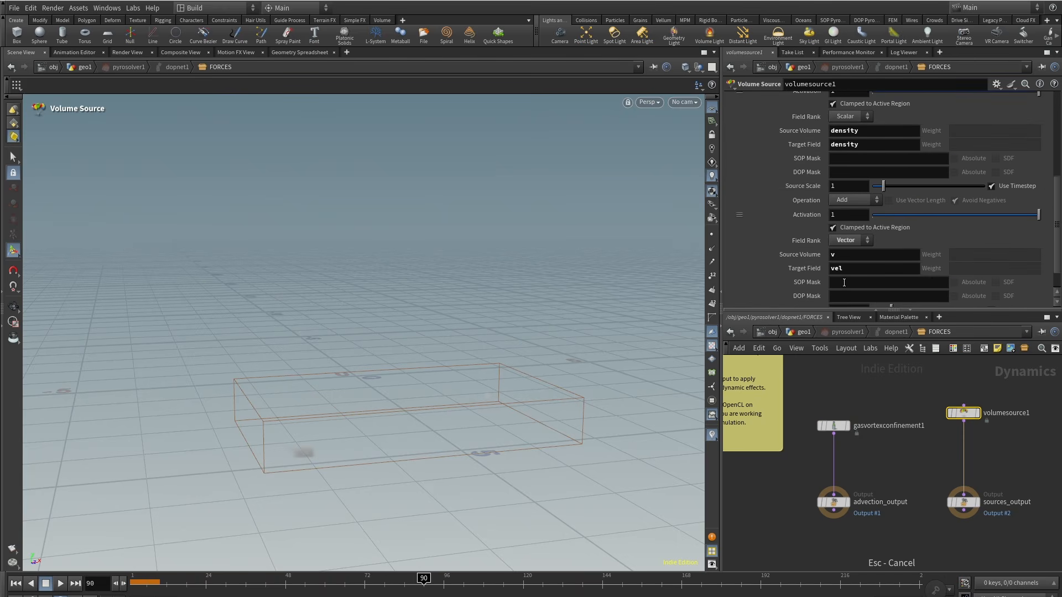
{"action": "scroll", "coordinate": [844, 283], "scroll_direction": "down", "scroll_amount": 1}
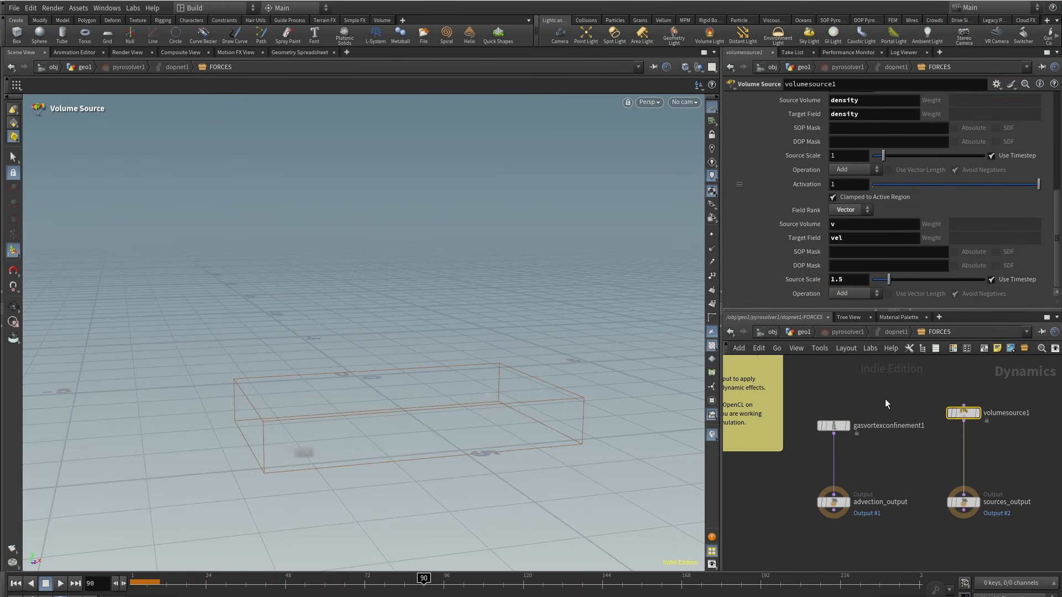
{"action": "left_click", "coordinate": [804, 332]}
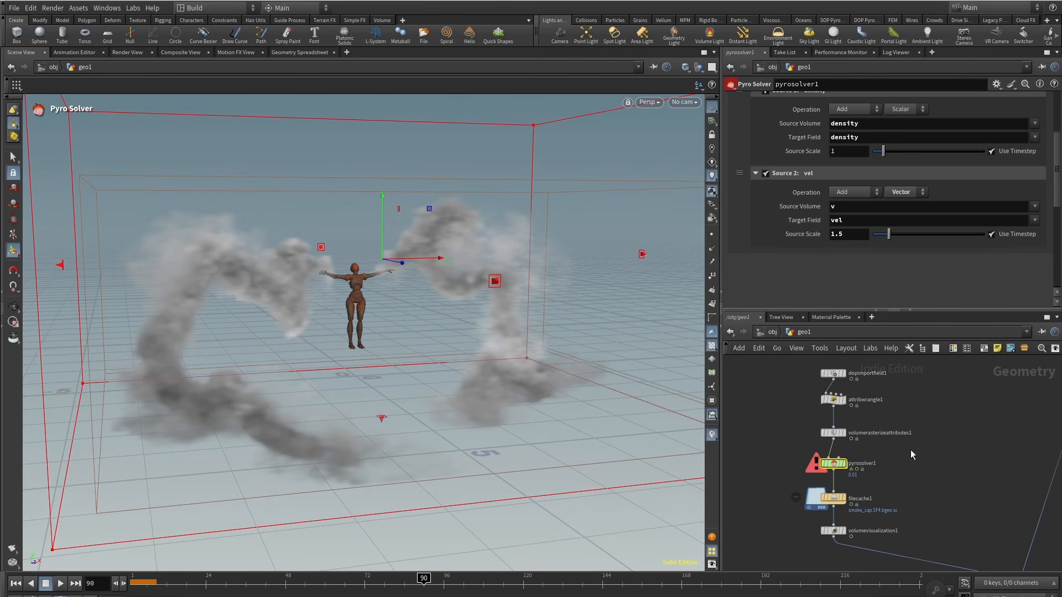
Step: Select the filecache1 node and save the smoke simulation to disk
{"action": "middle_click_drag", "start_coordinate": [911, 450], "coordinate": [907, 430]}
{"action": "scroll", "coordinate": [914, 389], "scroll_direction": "down", "scroll_amount": 3}
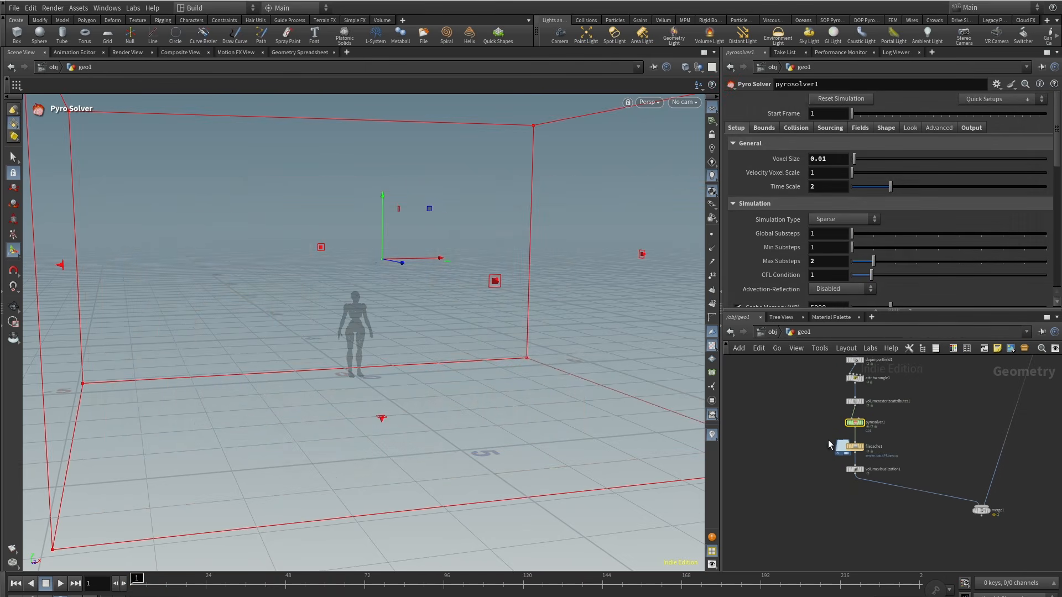
{"action": "left_click_drag", "start_coordinate": [882, 455], "coordinate": [882, 456]}
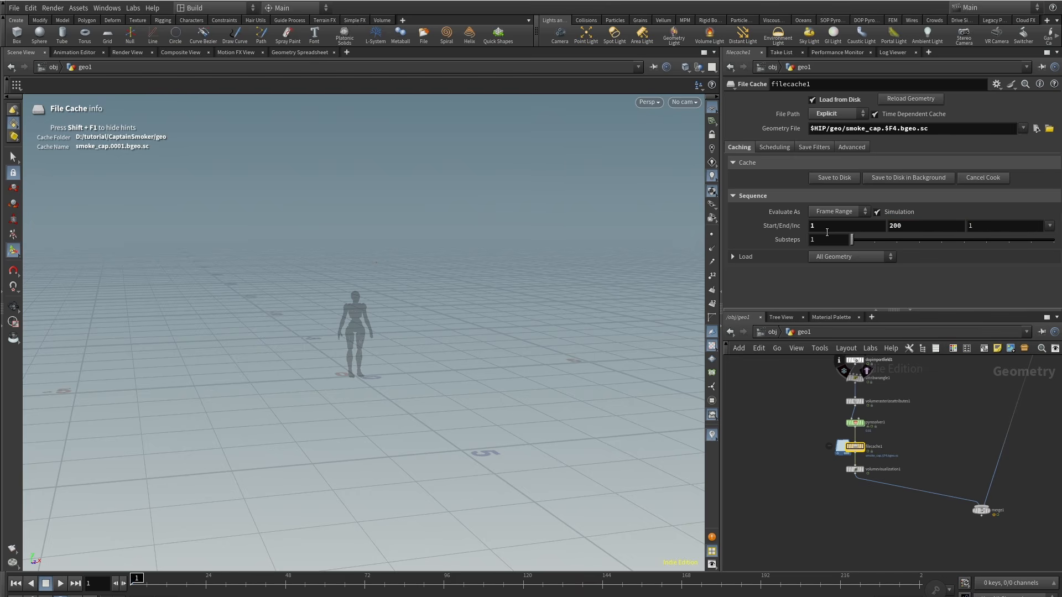
{"action": "middle_click_drag", "start_coordinate": [920, 549], "coordinate": [911, 596]}
{"action": "left_click", "coordinate": [853, 504]}
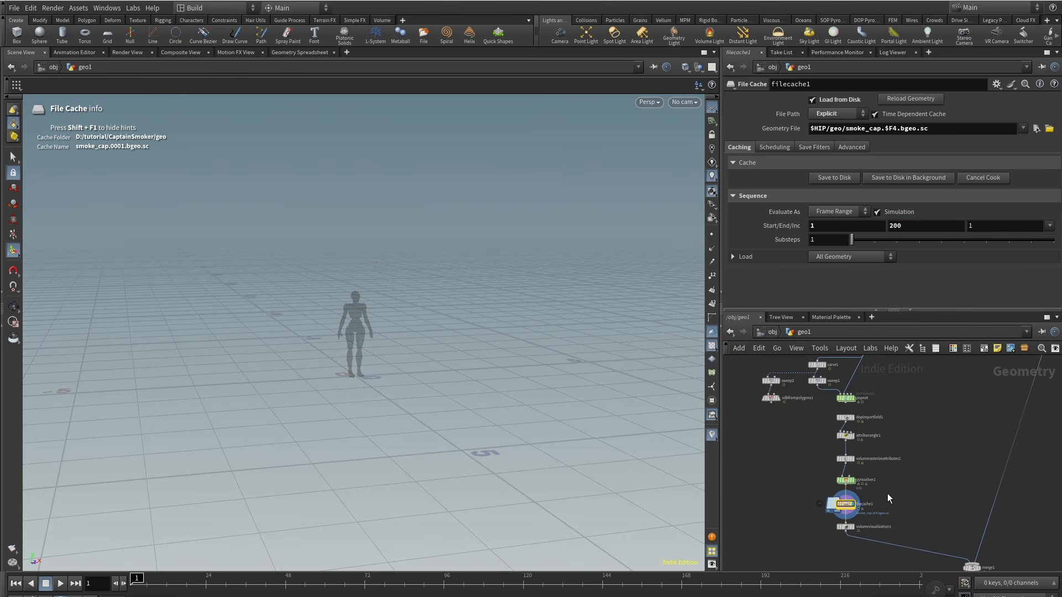
{"action": "middle_click_drag", "start_coordinate": [888, 493], "coordinate": [898, 446]}
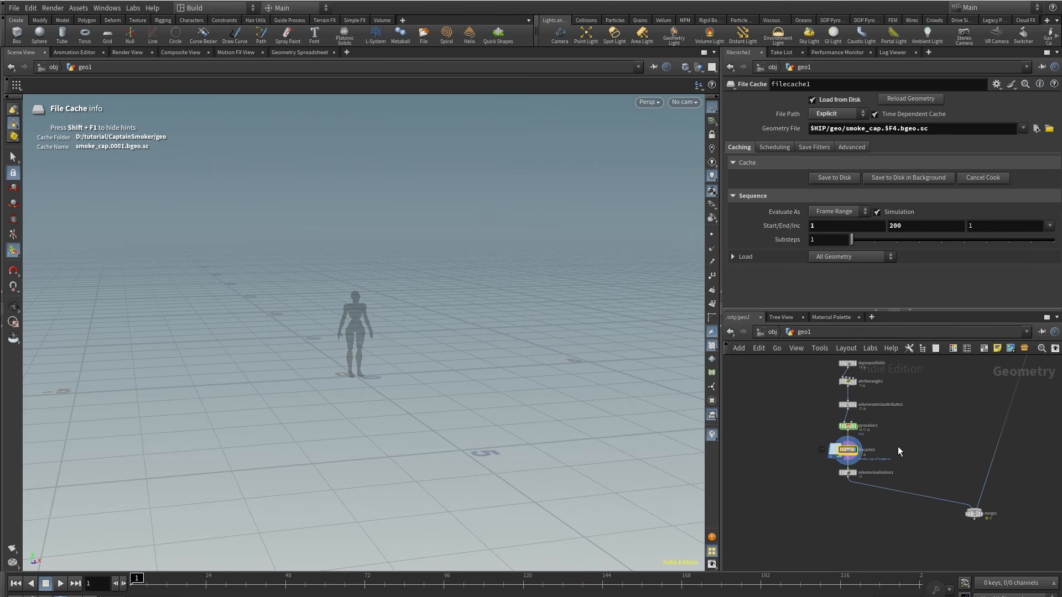
{"action": "left_click", "coordinate": [831, 178]}
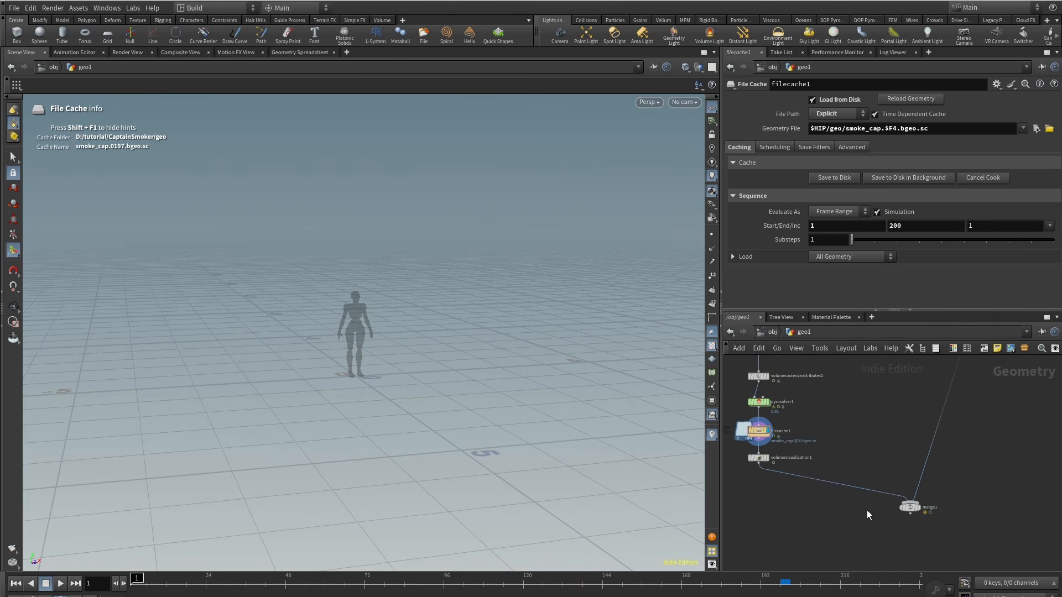
{"action": "left_click", "coordinate": [919, 507]}
Step: Scrub the timeline and orbit the view to review the cached smoke
{"action": "left_click_drag", "start_coordinate": [133, 584], "coordinate": [699, 590]}
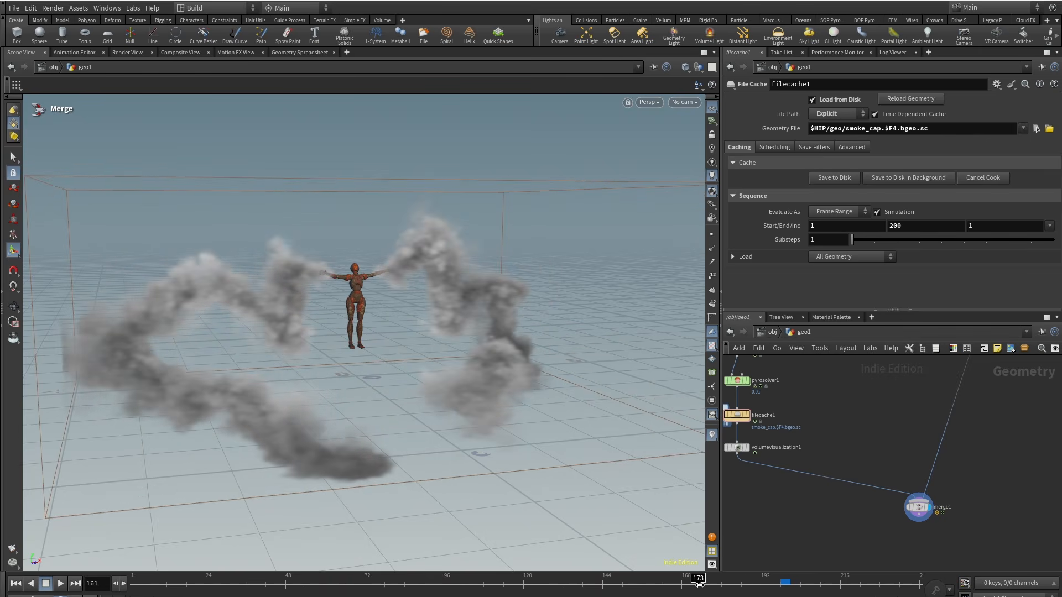
{"action": "scroll", "coordinate": [831, 490], "scroll_direction": "down", "scroll_amount": 4}
{"action": "left_click_drag", "start_coordinate": [266, 299], "coordinate": [399, 290]}
{"action": "middle_click_drag", "start_coordinate": [773, 491], "coordinate": [911, 529]}
Step: Add a LOP Network node to the geometry network
{"action": "key", "text": "Tab"}
{"action": "type", "text": "lopn"}
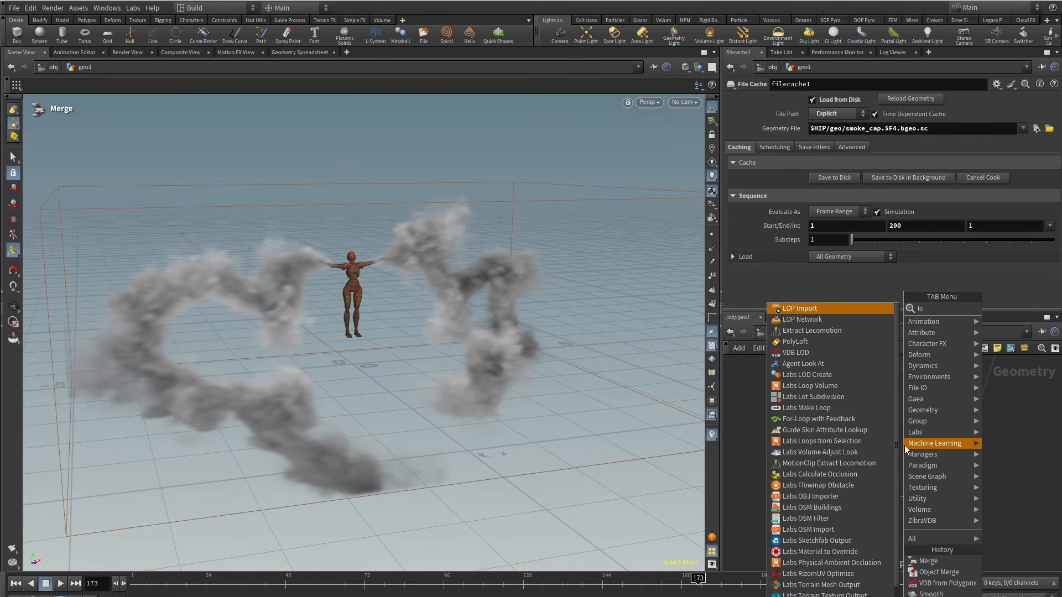
{"action": "key", "text": "Return"}
{"action": "scroll", "coordinate": [904, 452], "scroll_direction": "up", "scroll_amount": 3}
{"action": "left_click", "coordinate": [905, 451]}
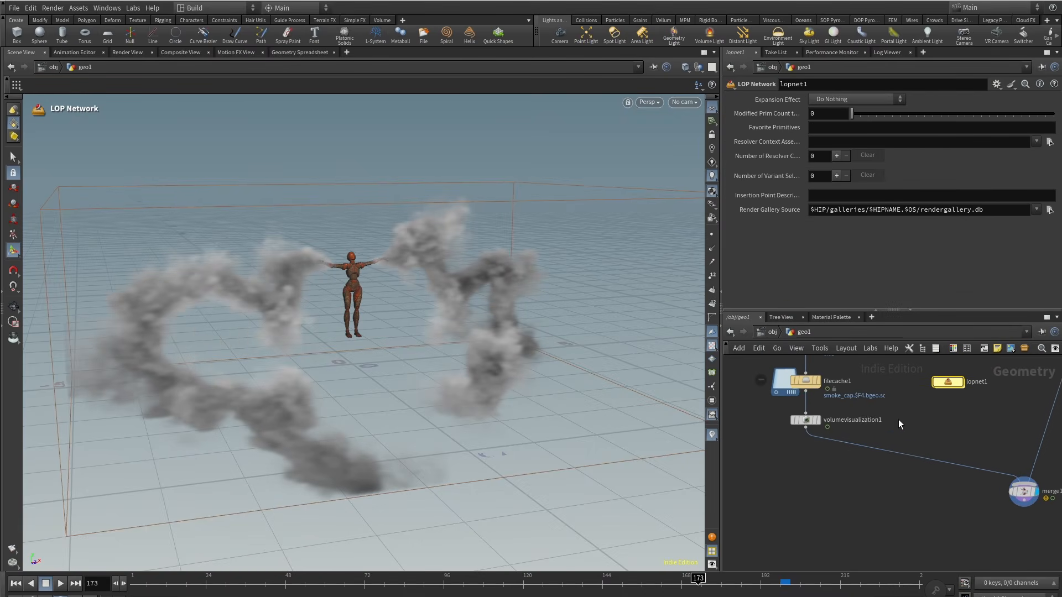
Step: Insert a Null named SMOKE between filecache1 and volumevisualization1
{"action": "left_click_drag", "start_coordinate": [801, 424], "coordinate": [801, 523]}
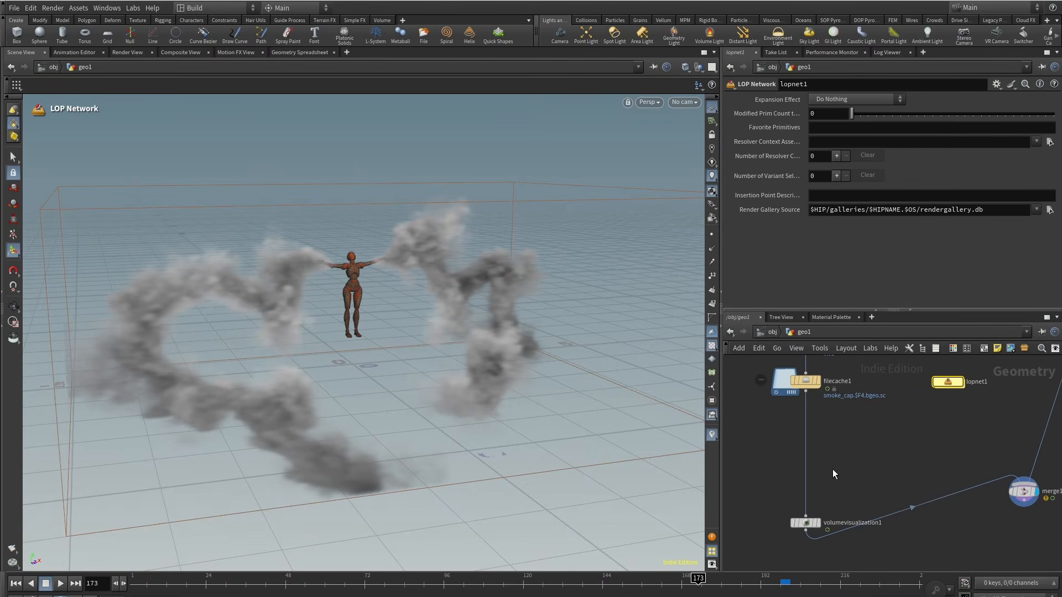
{"action": "key", "text": "Tab"}
{"action": "type", "text": "null"}
{"action": "key", "text": "Return"}
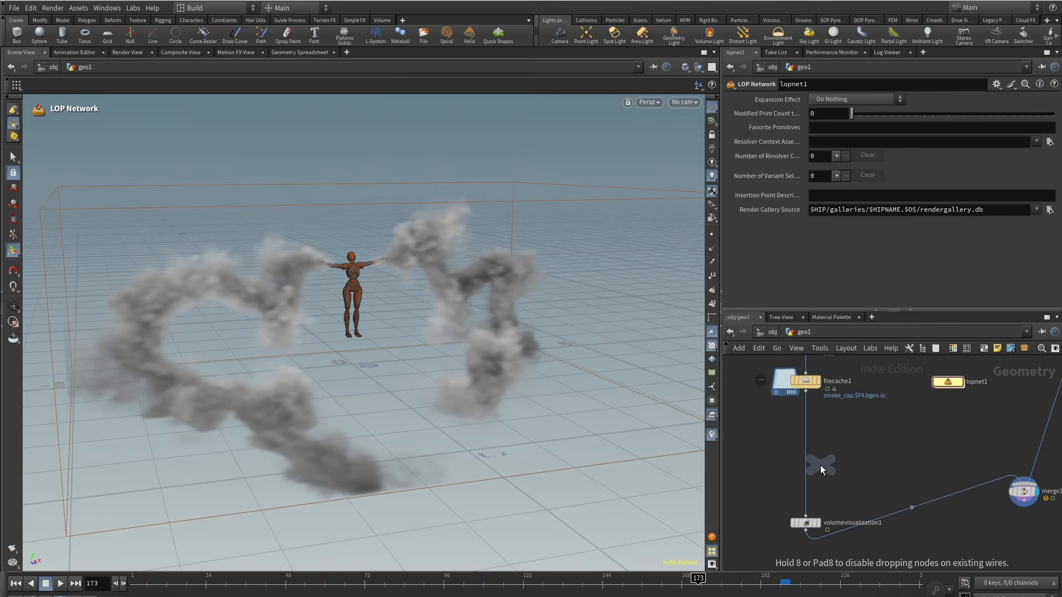
{"action": "left_click", "coordinate": [805, 459]}
{"action": "double_click", "coordinate": [824, 459]}
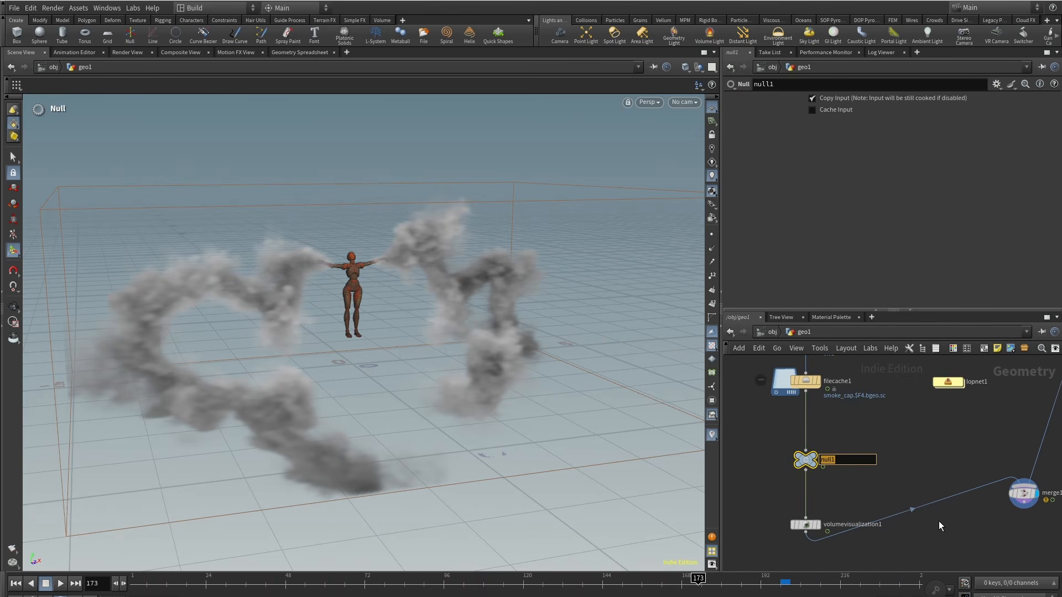
{"action": "type", "text": "SMOKE"}
{"action": "key", "text": "Return"}
Step: Insert a Null named CHARACTER below the blendshapes1 node
{"action": "scroll", "coordinate": [951, 480], "scroll_direction": "down", "scroll_amount": 5}
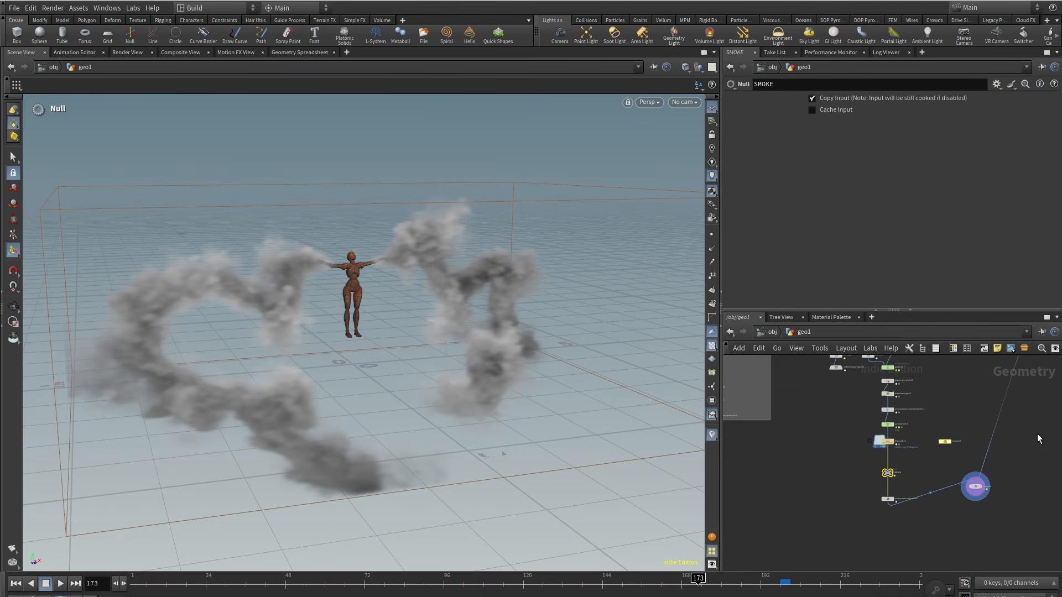
{"action": "middle_click_drag", "start_coordinate": [976, 436], "coordinate": [905, 470]}
{"action": "scroll", "coordinate": [905, 470], "scroll_direction": "down", "scroll_amount": 4}
{"action": "middle_click_drag", "start_coordinate": [930, 421], "coordinate": [894, 487]}
{"action": "scroll", "coordinate": [895, 473], "scroll_direction": "up", "scroll_amount": 10}
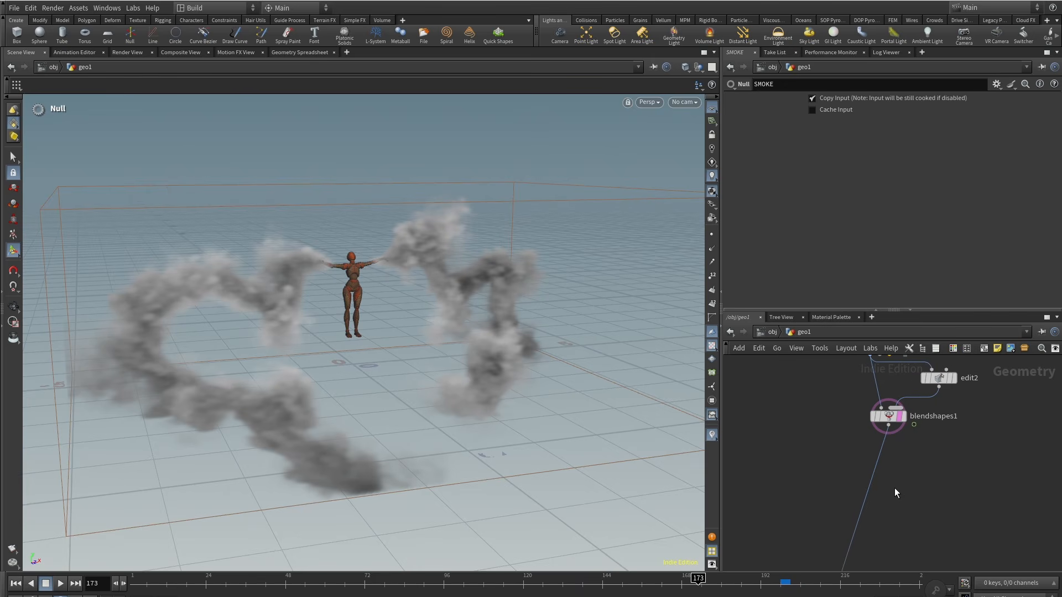
{"action": "key", "text": "Tab"}
{"action": "type", "text": "nul"}
{"action": "left_click", "coordinate": [989, 315]}
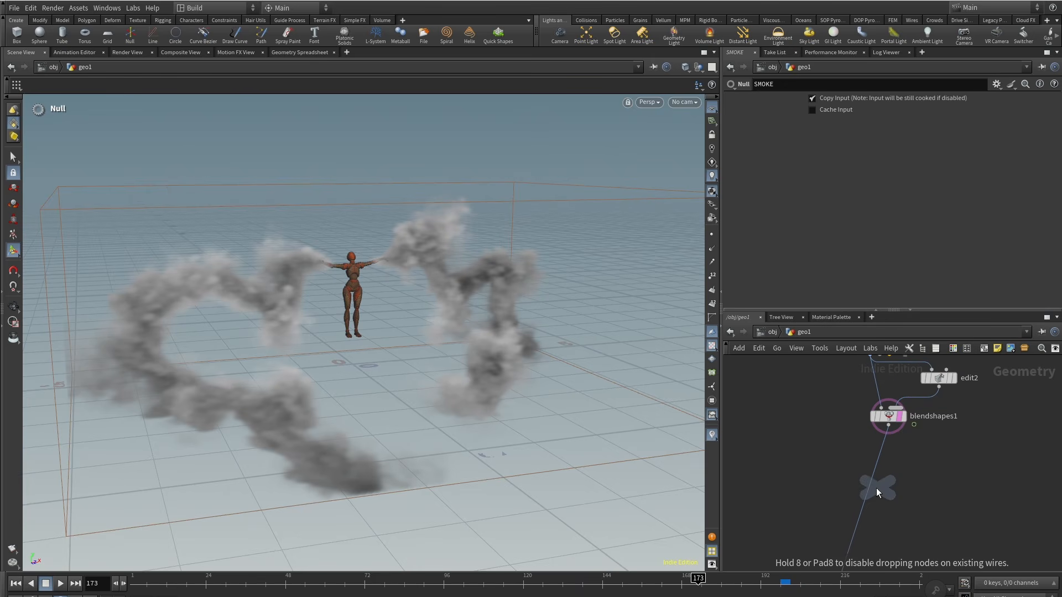
{"action": "left_click", "coordinate": [888, 481]}
{"action": "double_click", "coordinate": [917, 483]}
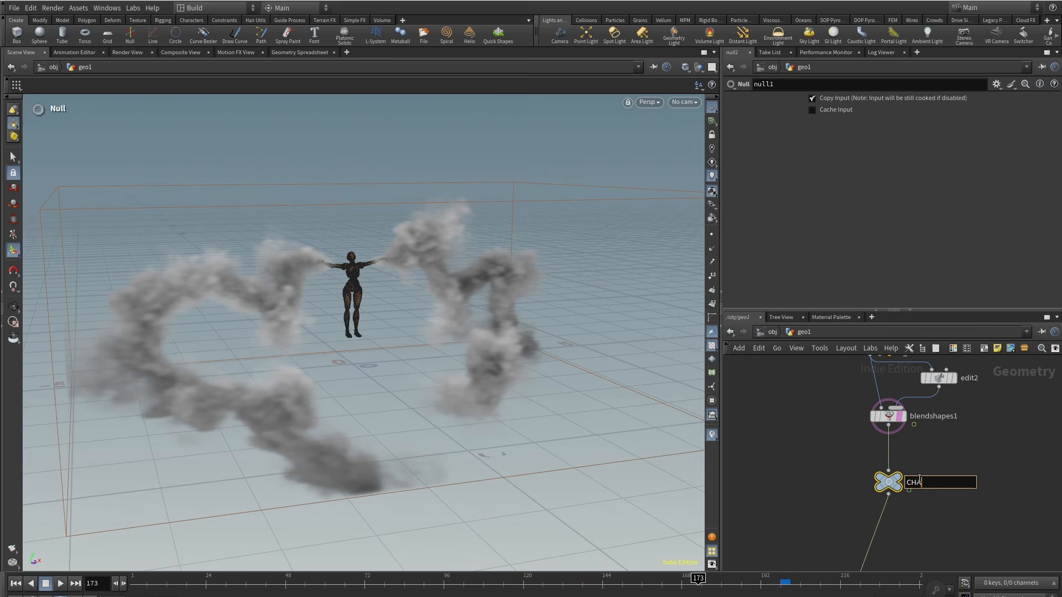
{"action": "key", "text": "Return"}
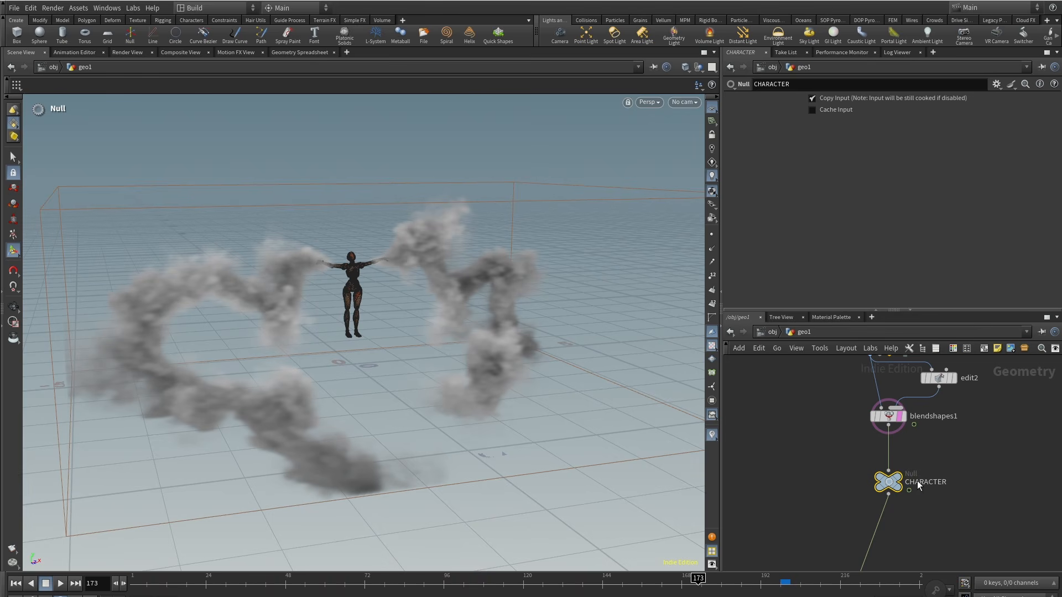
Step: Inside lopnet1, add a SOP Import of /obj/geo1/SMOKE using Copy SOP Layer Into New Active Layer
{"action": "scroll", "coordinate": [879, 482], "scroll_direction": "down", "scroll_amount": 5}
{"action": "middle_click_drag", "start_coordinate": [766, 514], "coordinate": [915, 419]}
{"action": "left_click", "coordinate": [833, 543]}
{"action": "middle_click_drag", "start_coordinate": [803, 564], "coordinate": [797, 514]}
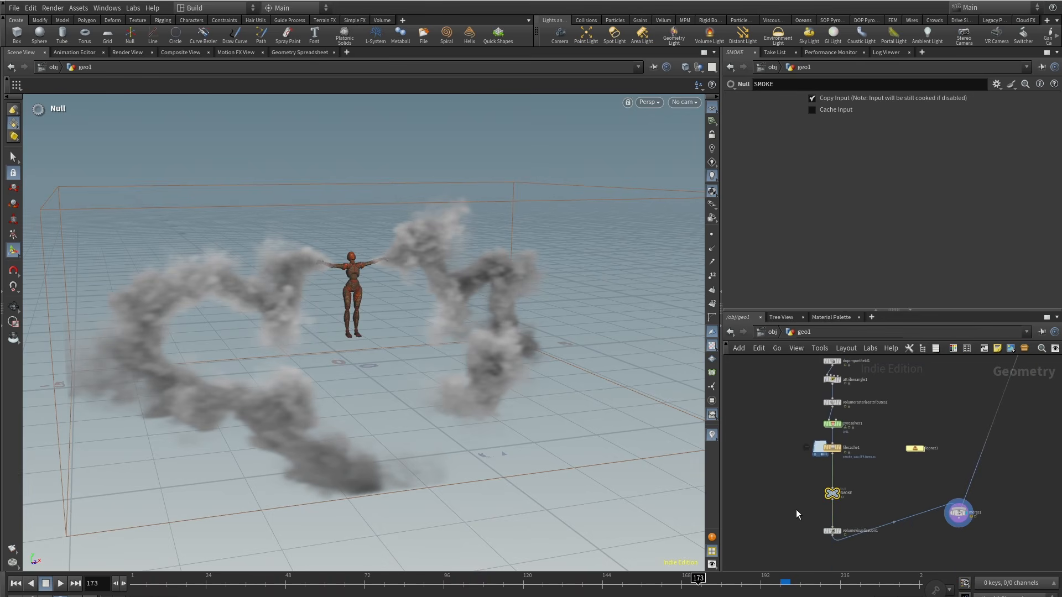
{"action": "double_click", "coordinate": [915, 449]}
{"action": "key", "text": "Tab"}
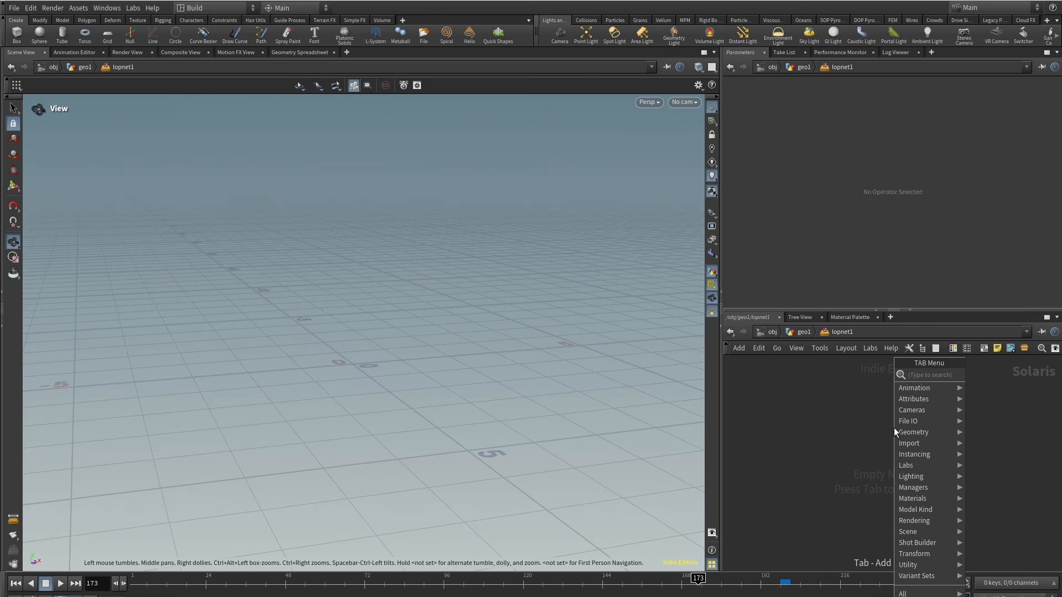
{"action": "type", "text": "sop i"}
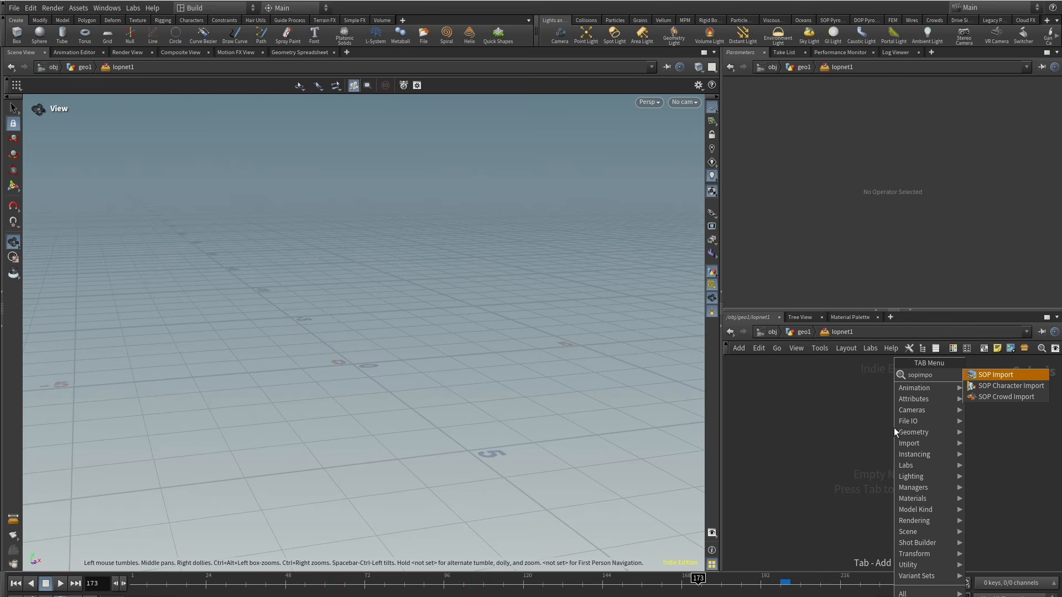
{"action": "key", "text": "Return"}
{"action": "left_click", "coordinate": [866, 124]}
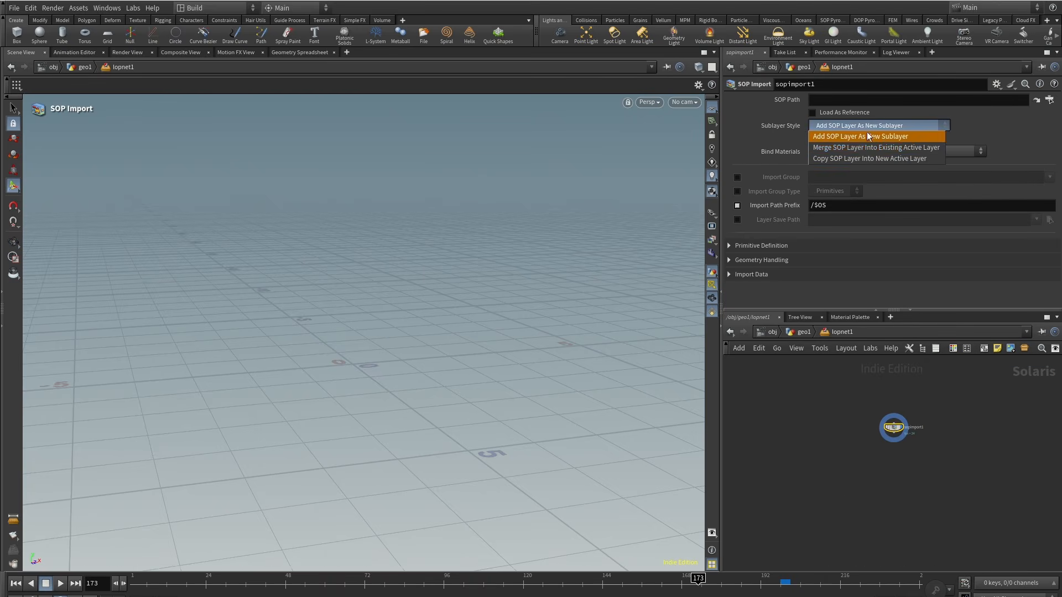
{"action": "left_click", "coordinate": [875, 133]}
{"action": "left_click", "coordinate": [865, 99]}
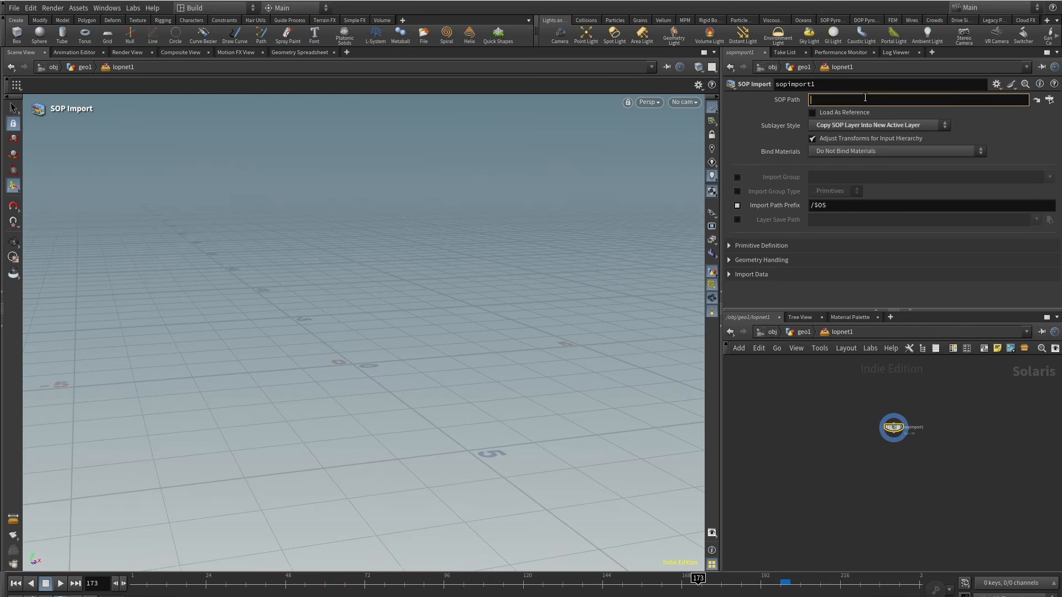
Step: Add a Graft Stages node and connect sopimport1 into it
{"action": "left_click", "coordinate": [808, 414]}
{"action": "middle_click_drag", "start_coordinate": [812, 456], "coordinate": [834, 434]}
{"action": "scroll", "coordinate": [857, 432], "scroll_direction": "up", "scroll_amount": 4}
{"action": "key", "text": "Tab"}
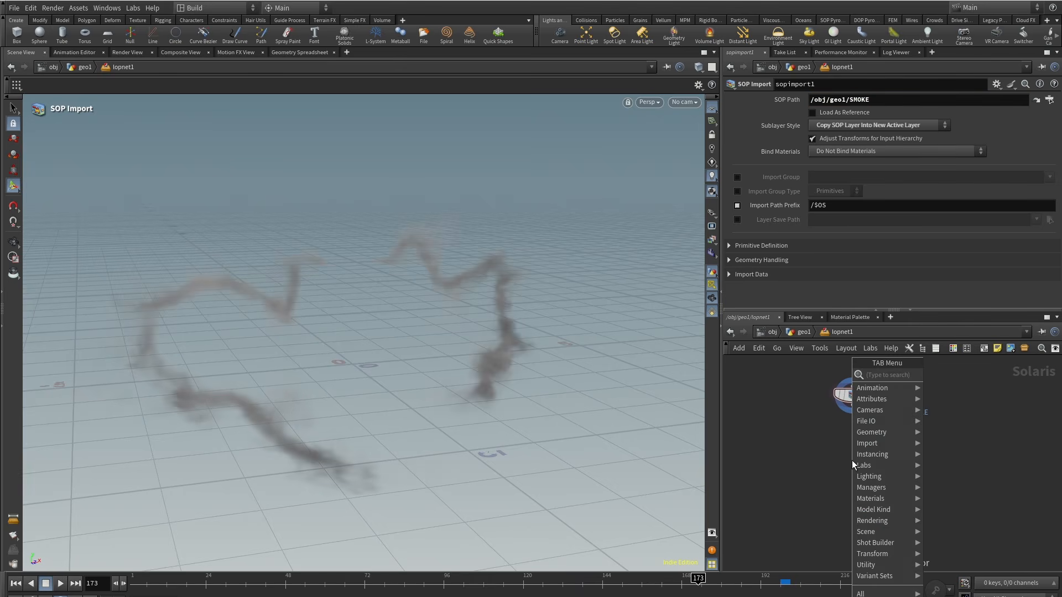
{"action": "type", "text": "graft"}
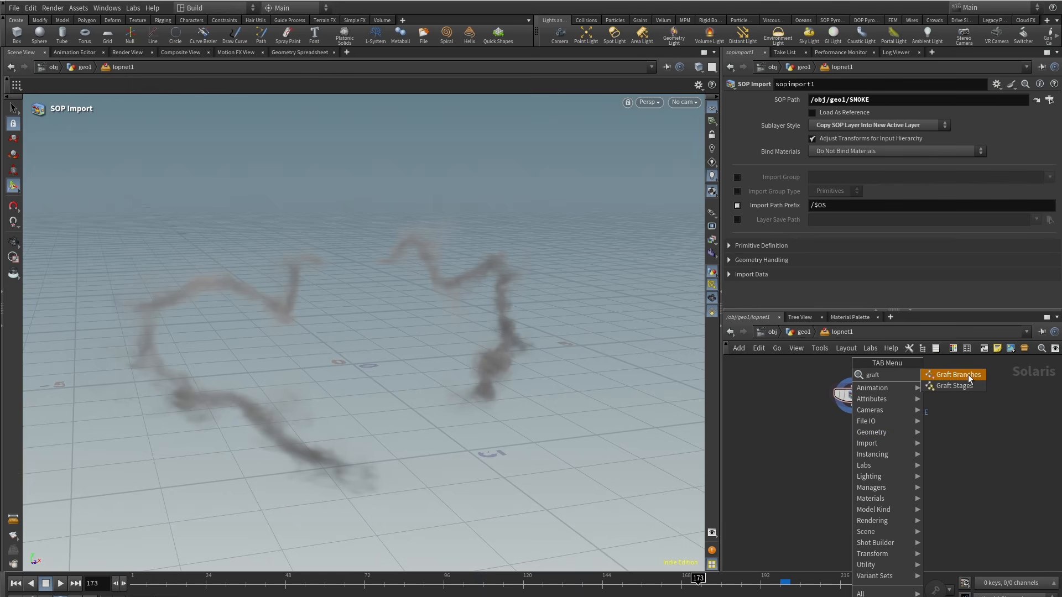
{"action": "left_click", "coordinate": [955, 387]}
{"action": "left_click", "coordinate": [853, 501]}
{"action": "left_click_drag", "start_coordinate": [853, 415], "coordinate": [845, 493]}
{"action": "left_click_drag", "start_coordinate": [852, 396], "coordinate": [763, 401]}
{"action": "left_click_drag", "start_coordinate": [894, 459], "coordinate": [820, 521]}
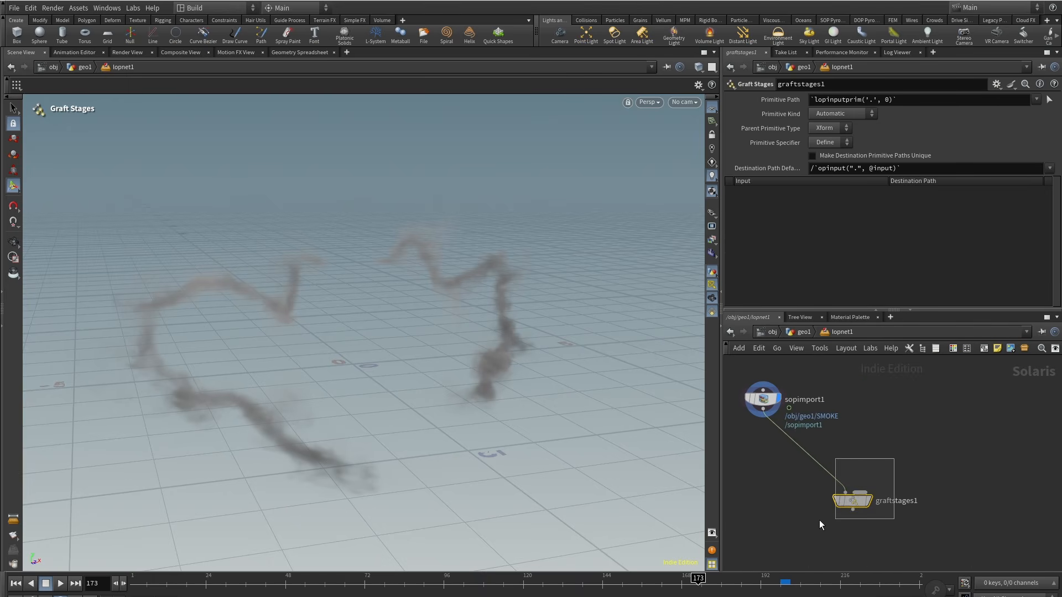
Step: Clear the Graft Stages primitive path and set the destination path default to /world/smoke
{"action": "left_click", "coordinate": [947, 103]}
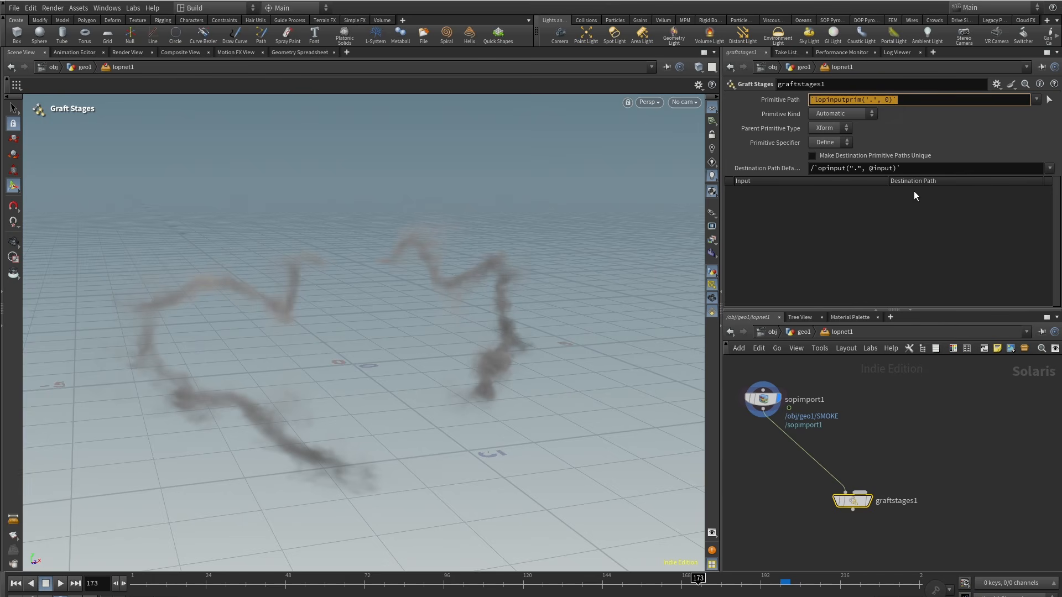
{"action": "key", "text": "BackSpace"}
{"action": "key", "text": "Tab"}
{"action": "key", "text": "BackSpace"}
{"action": "type", "text": "smoke"}
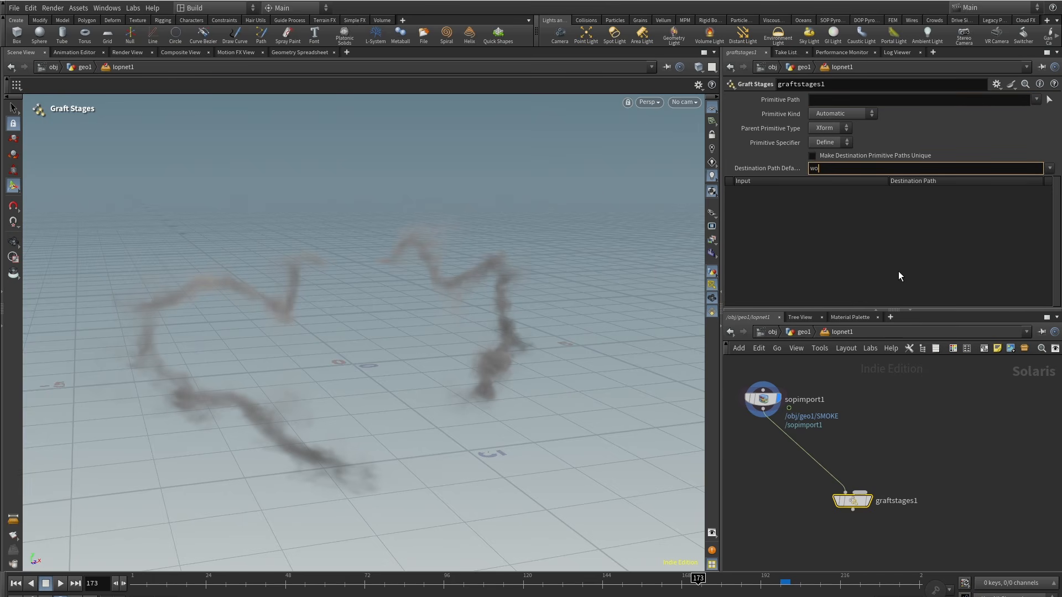
{"action": "key", "text": "BackSpace"}
{"action": "key", "text": "BackSpace"}
{"action": "key", "text": "BackSpace"}
{"action": "key", "text": "BackSpace"}
{"action": "key", "text": "BackSpace"}
{"action": "type", "text": "/world/smoke"}
{"action": "key", "text": "Return"}
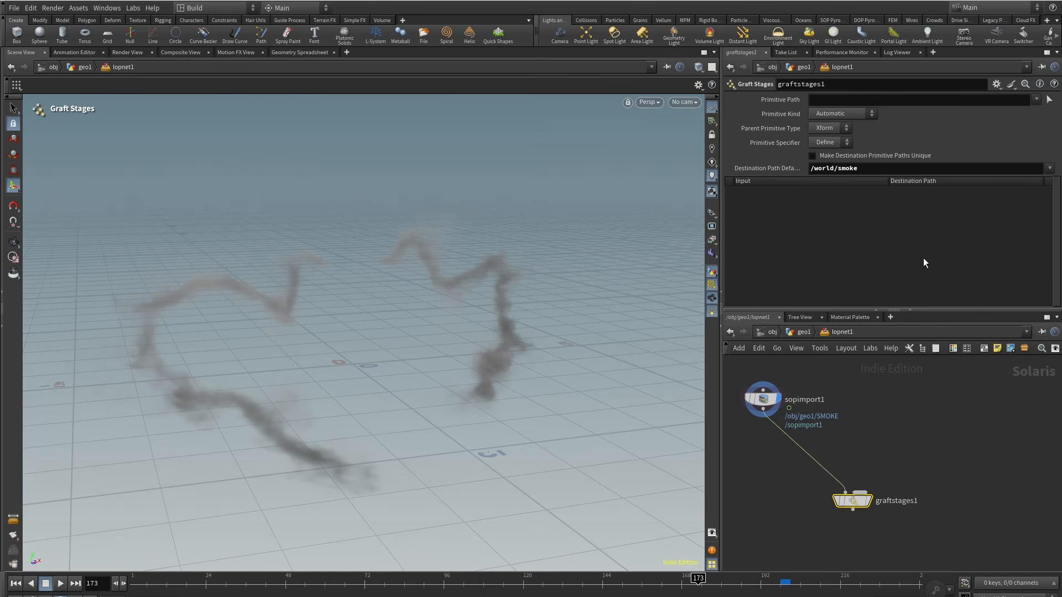
Step: Duplicate the smoke SOP Import node and set the copy's SOP Path to /obj/geo1/CHARACTER
{"action": "middle_click_drag", "start_coordinate": [867, 482], "coordinate": [862, 466]}
{"action": "left_click_drag", "start_coordinate": [760, 384], "coordinate": [896, 431], "text": "alt"}
{"action": "left_click", "coordinate": [804, 332]}
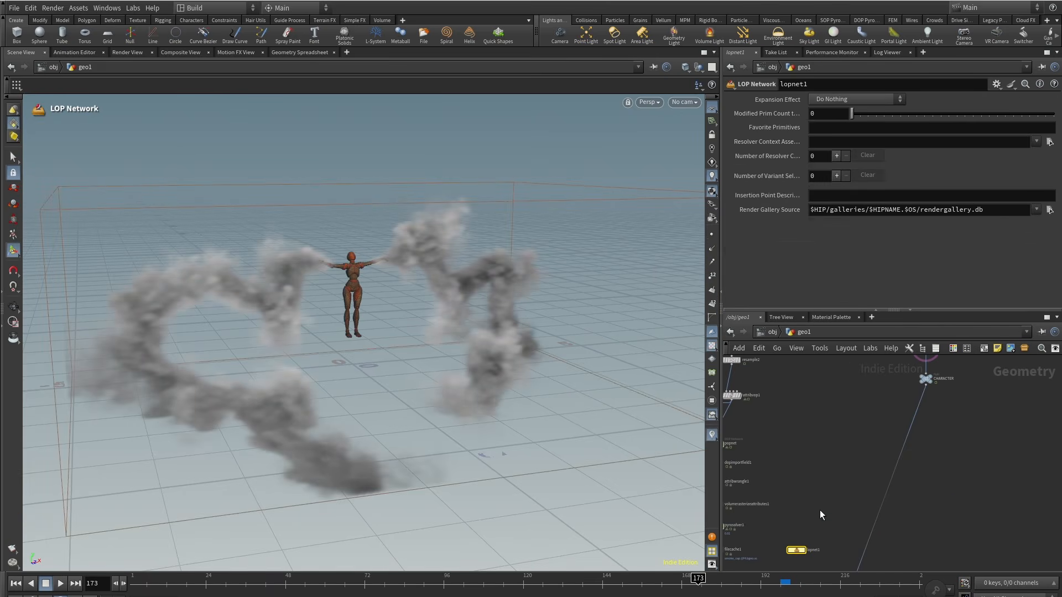
{"action": "left_click", "coordinate": [923, 381]}
{"action": "middle_click_drag", "start_coordinate": [921, 495], "coordinate": [924, 351]}
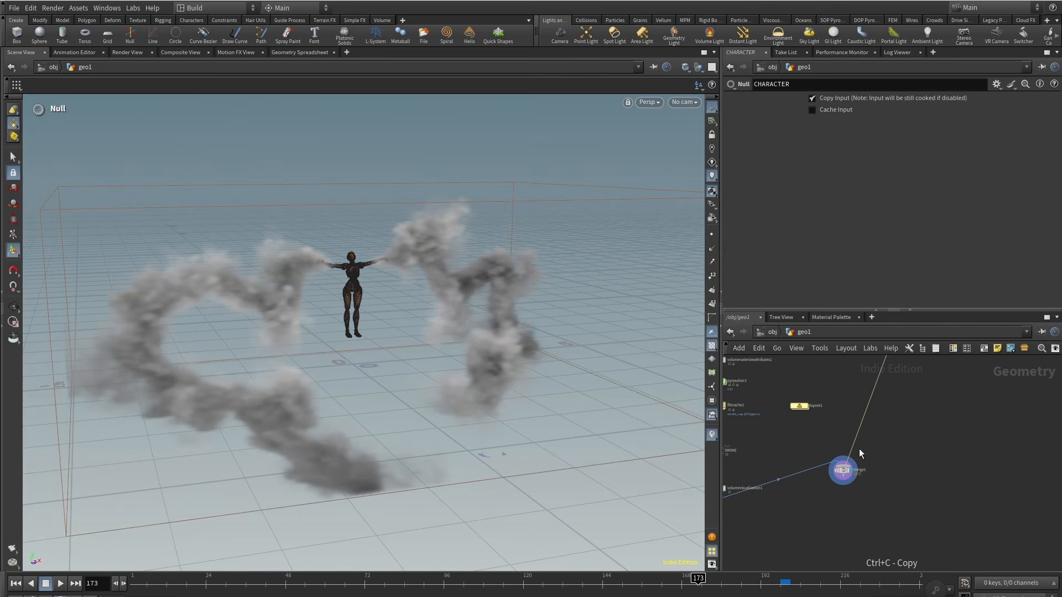
{"action": "left_click", "coordinate": [843, 471]}
{"action": "double_click", "coordinate": [800, 406]}
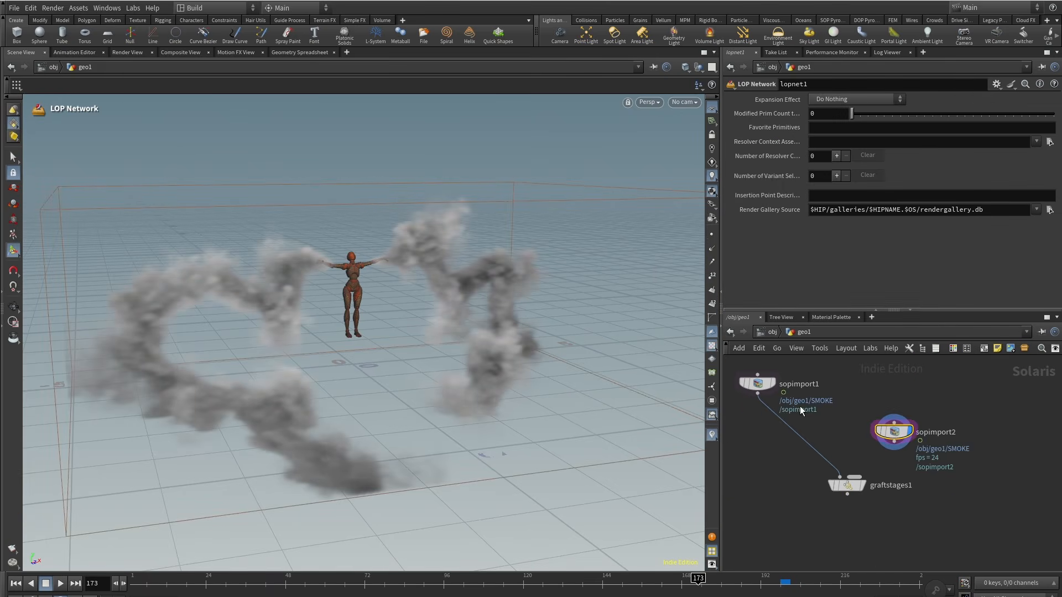
{"action": "left_click", "coordinate": [890, 429]}
{"action": "left_click", "coordinate": [777, 104]}
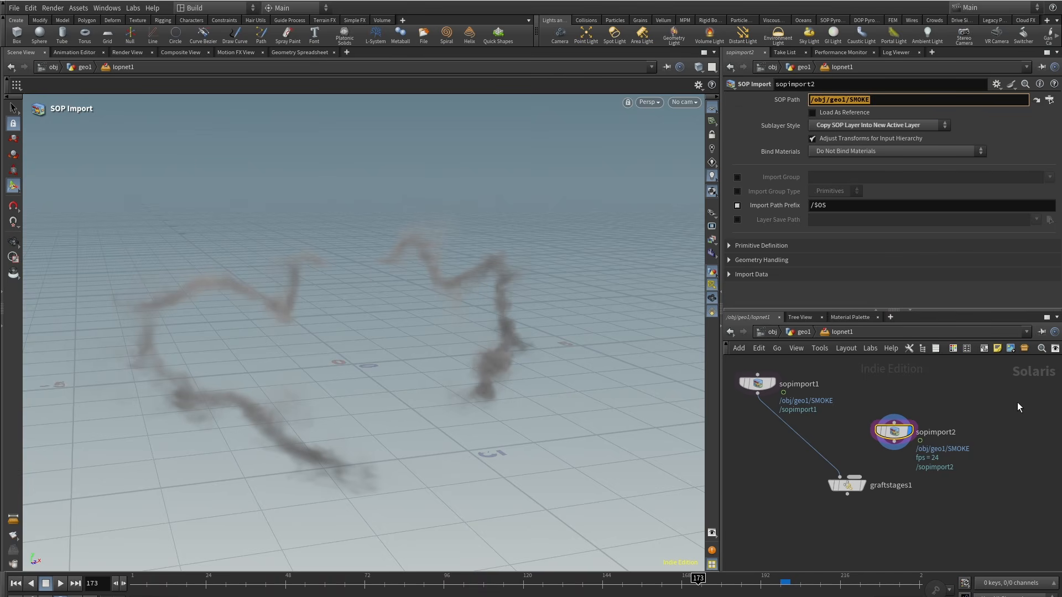
{"action": "type", "text": "/obj/geo1/CHARACTER"}
{"action": "left_click", "coordinate": [1037, 451]}
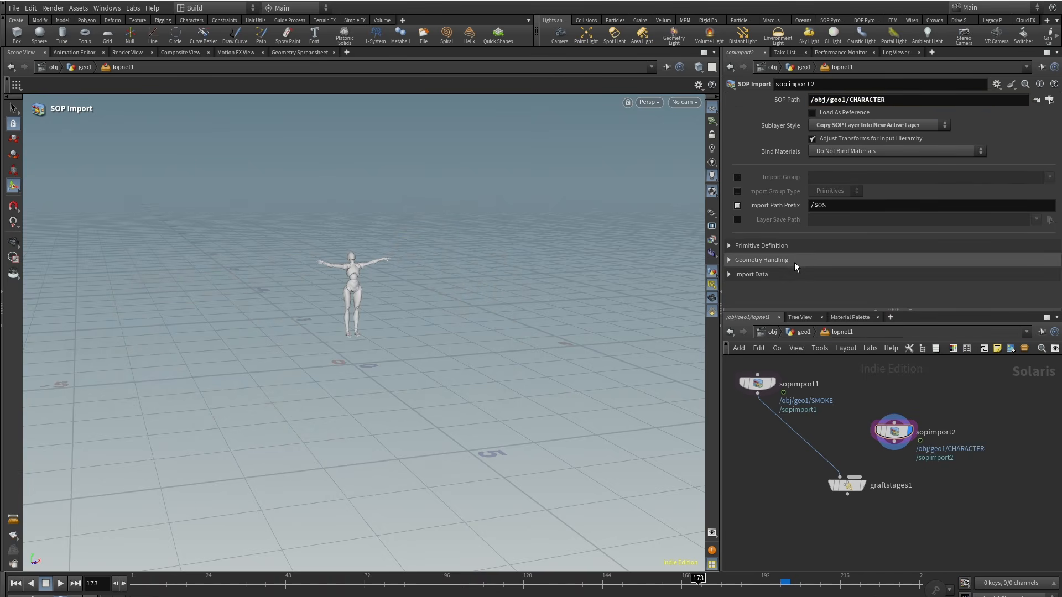
Step: Insert a Material Library node under each SOP Import and wire both into the Graft Stages node
{"action": "middle_click_drag", "start_coordinate": [842, 421], "coordinate": [840, 391]}
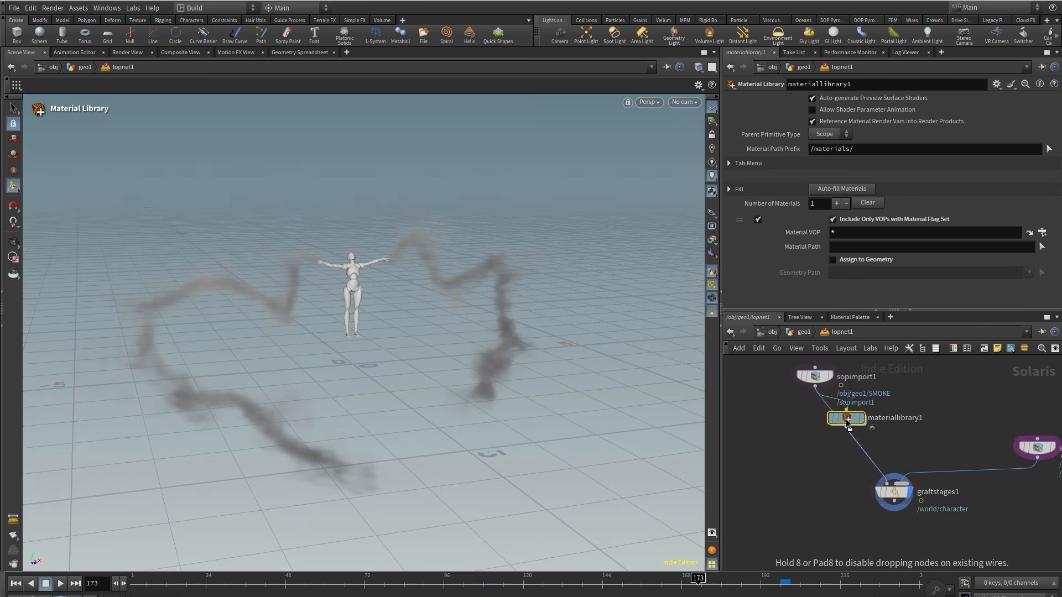
{"action": "left_click", "coordinate": [816, 422]}
{"action": "left_click_drag", "start_coordinate": [816, 422], "coordinate": [1031, 481], "text": "alt"}
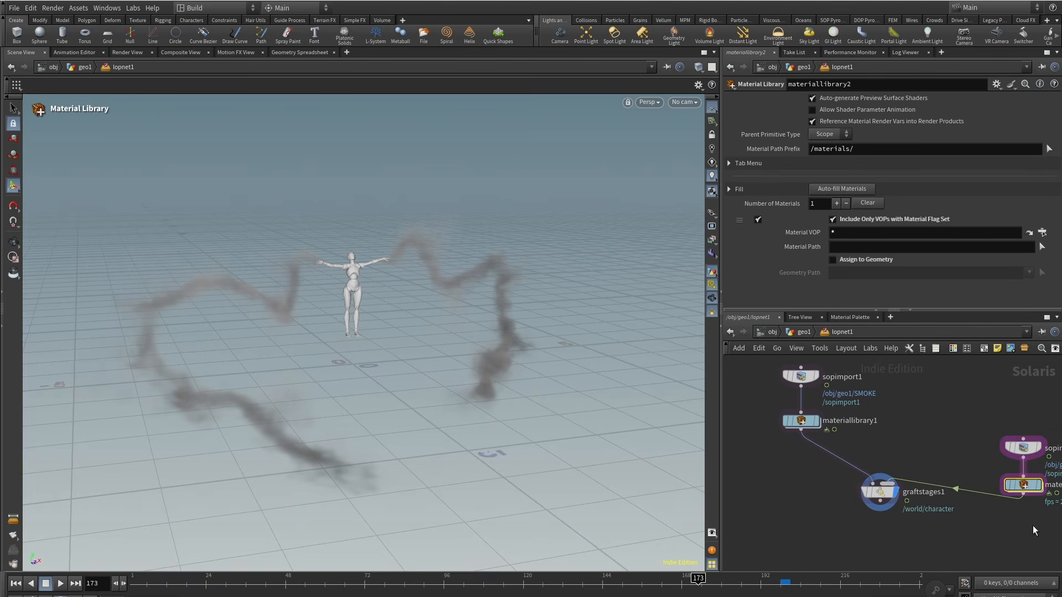
{"action": "left_click_drag", "start_coordinate": [1033, 525], "coordinate": [1008, 443]}
{"action": "left_click_drag", "start_coordinate": [1022, 449], "coordinate": [1010, 418]}
{"action": "middle_click_drag", "start_coordinate": [898, 443], "coordinate": [933, 455]}
Step: Enable Assign to Geometry on materiallibrary1 and create a Karma Pyro Smoke Material inside it
{"action": "left_click", "coordinate": [836, 433]}
{"action": "left_click", "coordinate": [838, 260]}
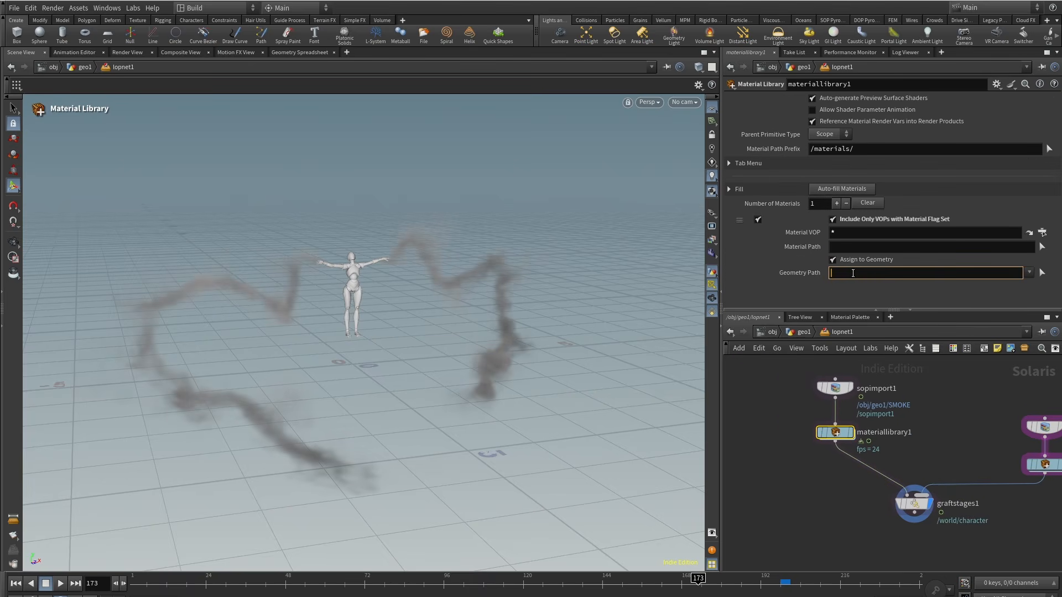
{"action": "key", "text": "i"}
{"action": "key", "text": "Tab"}
{"action": "mouse_move", "coordinate": [915, 455]}
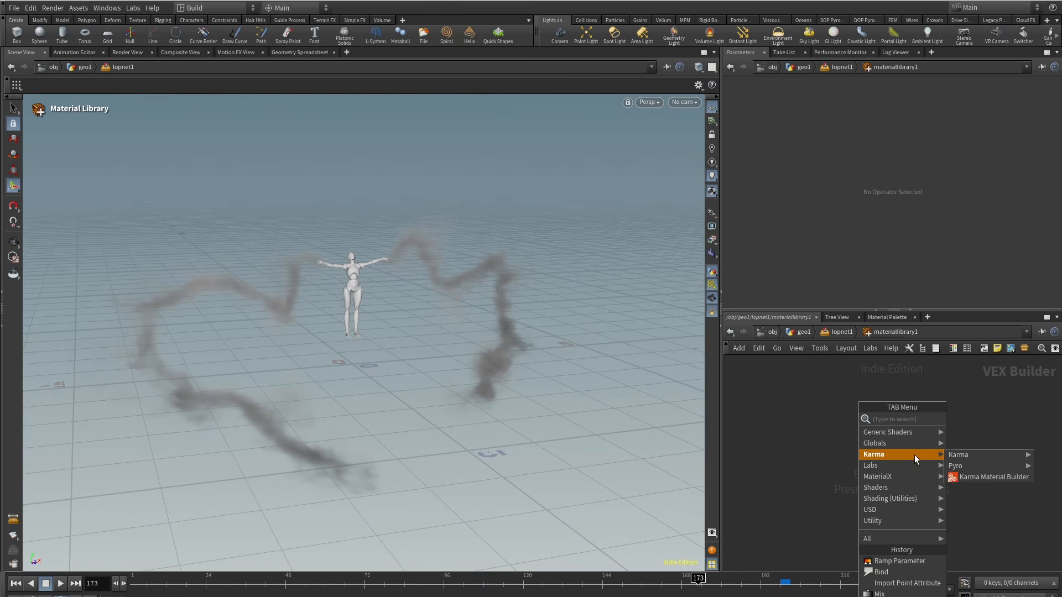
{"action": "mouse_move", "coordinate": [985, 463]}
{"action": "left_click", "coordinate": [919, 499]}
{"action": "left_click", "coordinate": [872, 446]}
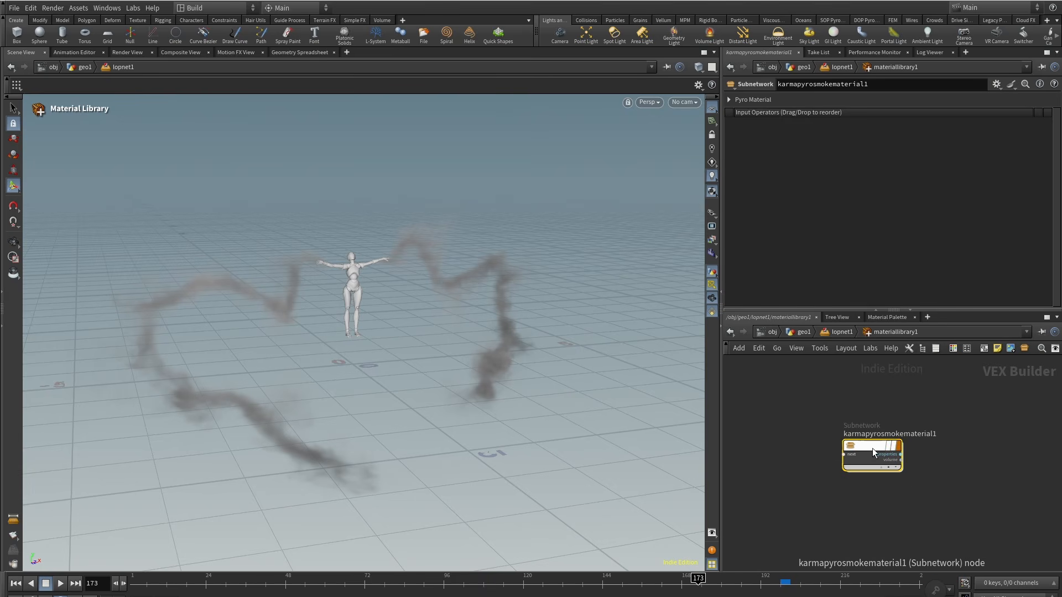
Step: Inside the smoke material, change the pyro shader's smoke color with the color editor
{"action": "key", "text": "i"}
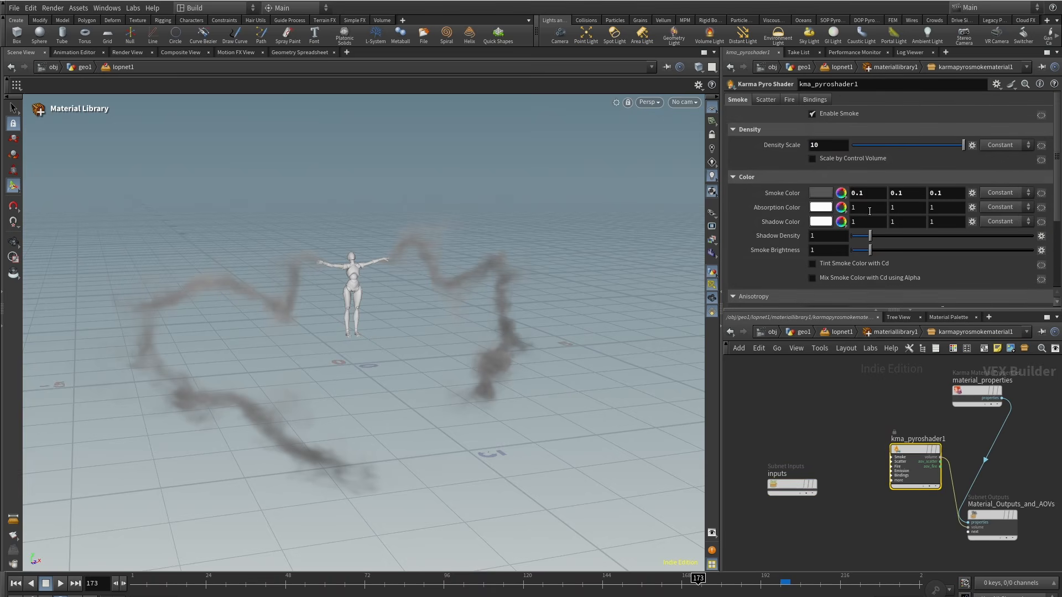
{"action": "left_click", "coordinate": [822, 195]}
{"action": "left_click", "coordinate": [925, 271]}
{"action": "left_click", "coordinate": [974, 78]}
{"action": "middle_click_drag", "start_coordinate": [833, 421], "coordinate": [825, 403]}
{"action": "left_click", "coordinate": [832, 331]}
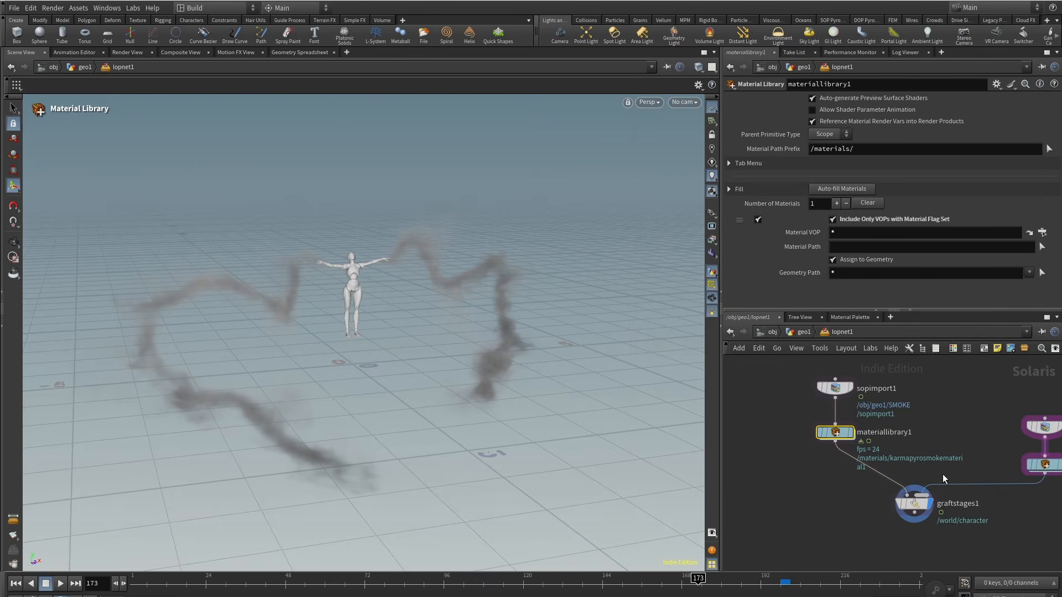
Step: Inside materiallibrary2, create a Karma Material Builder and open it
{"action": "middle_click_drag", "start_coordinate": [922, 458], "coordinate": [888, 437]}
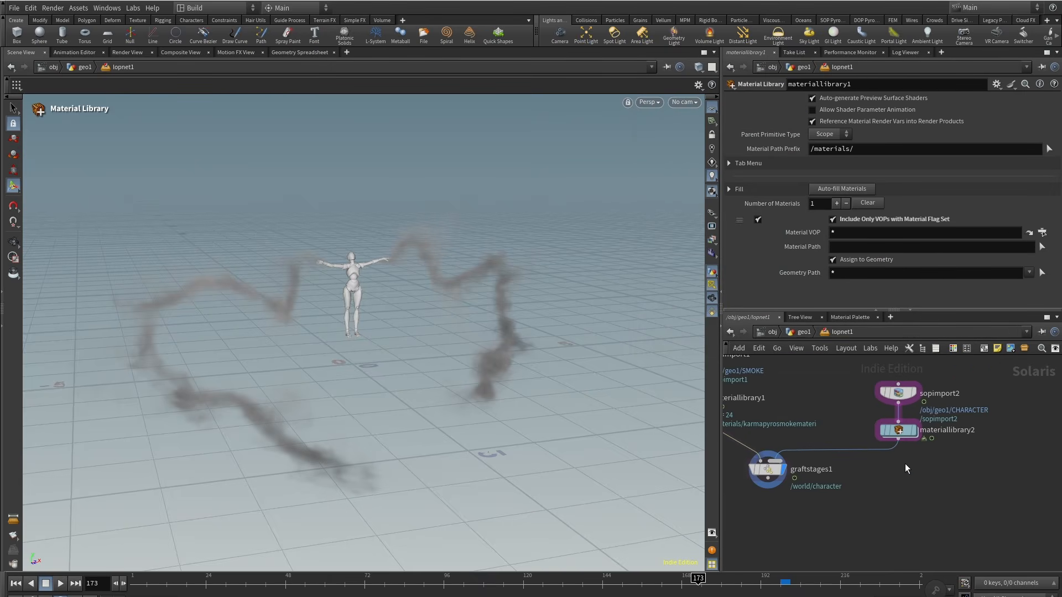
{"action": "double_click", "coordinate": [897, 430]}
{"action": "key", "text": "Tab"}
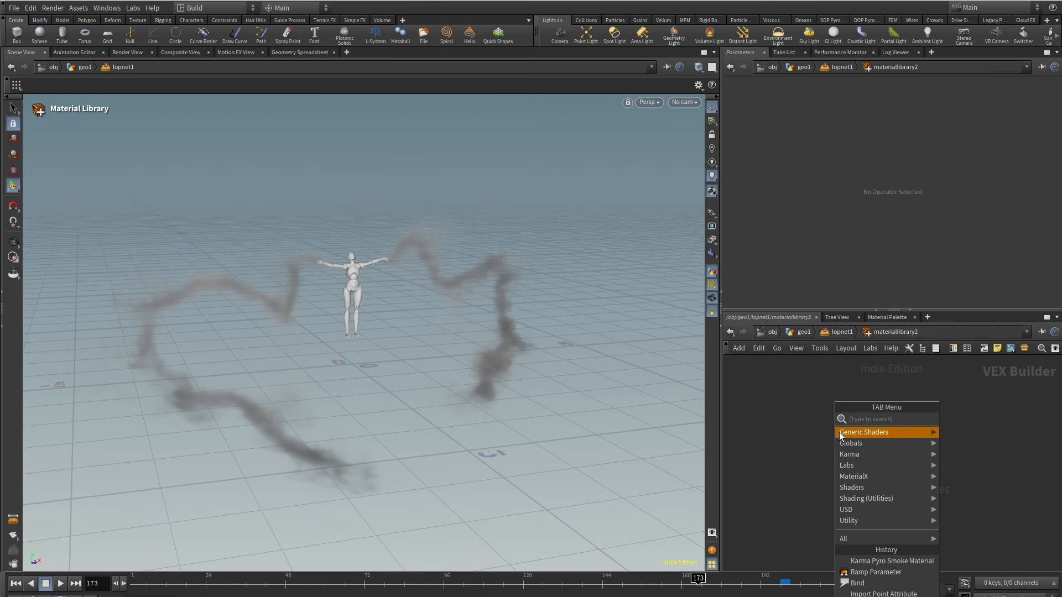
{"action": "mouse_move", "coordinate": [864, 453]}
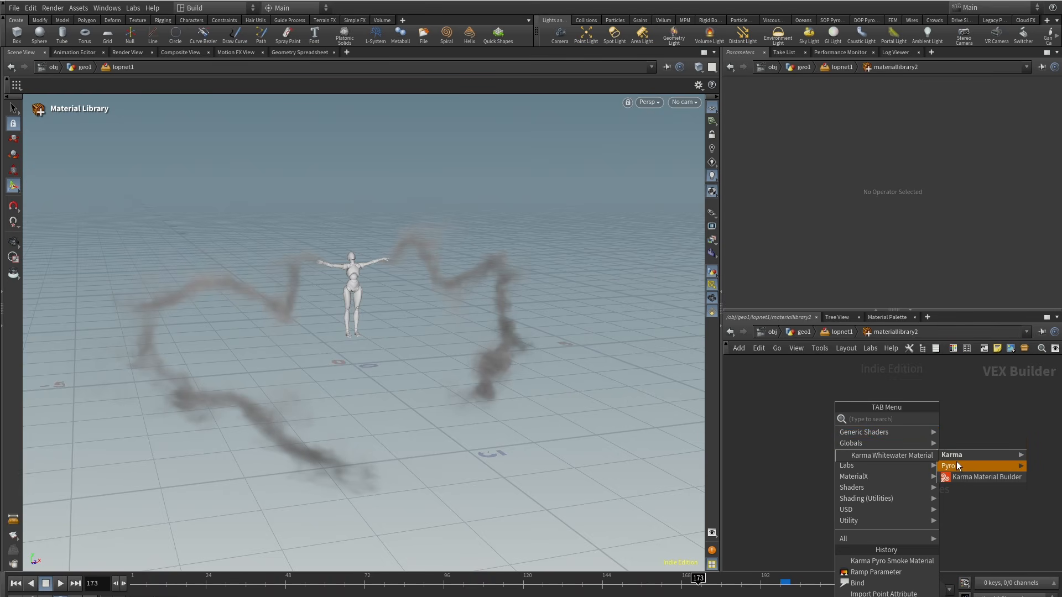
{"action": "left_click", "coordinate": [960, 477]}
{"action": "left_click", "coordinate": [849, 441]}
{"action": "double_click", "coordinate": [851, 443]}
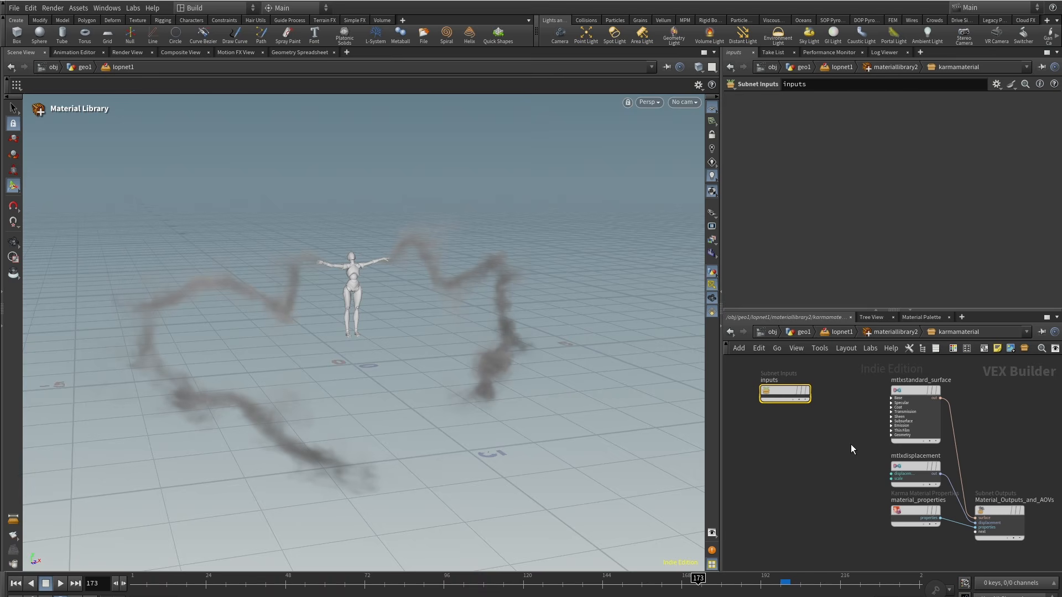
Step: Set the MtlX Standard Surface specular weight to 0
{"action": "left_click", "coordinate": [916, 414]}
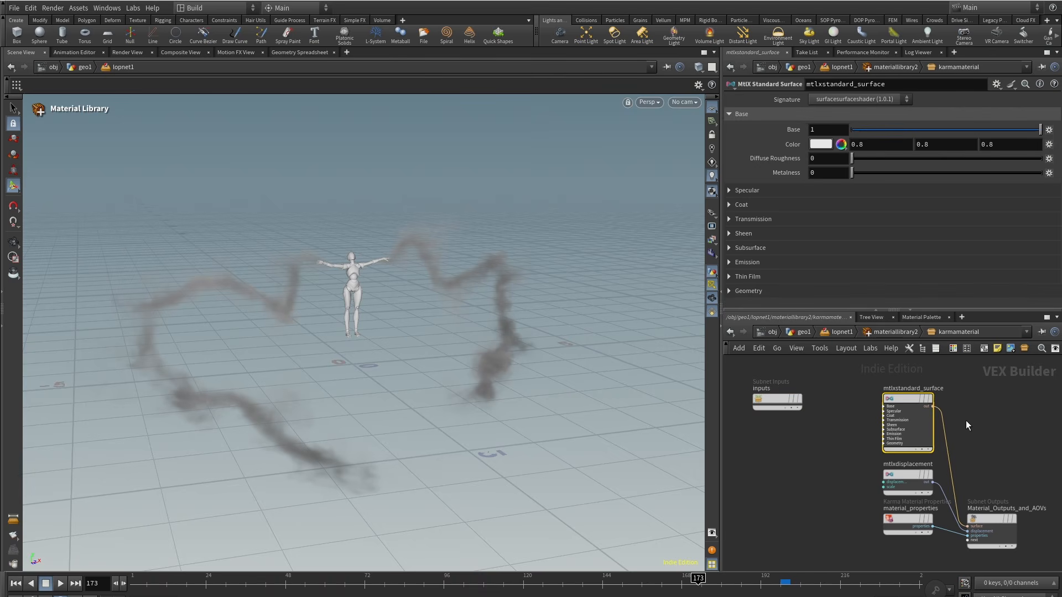
{"action": "left_click", "coordinate": [729, 191]}
{"action": "left_click_drag", "start_coordinate": [988, 207], "coordinate": [827, 205]}
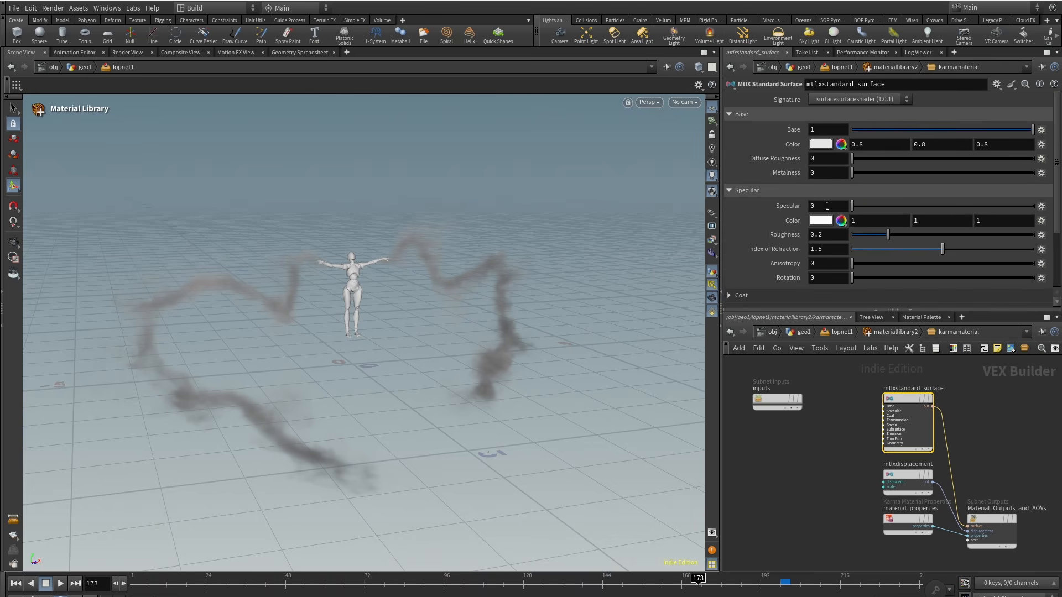
Step: Set the surface base color to light blue 668ACC
{"action": "left_click", "coordinate": [821, 146]}
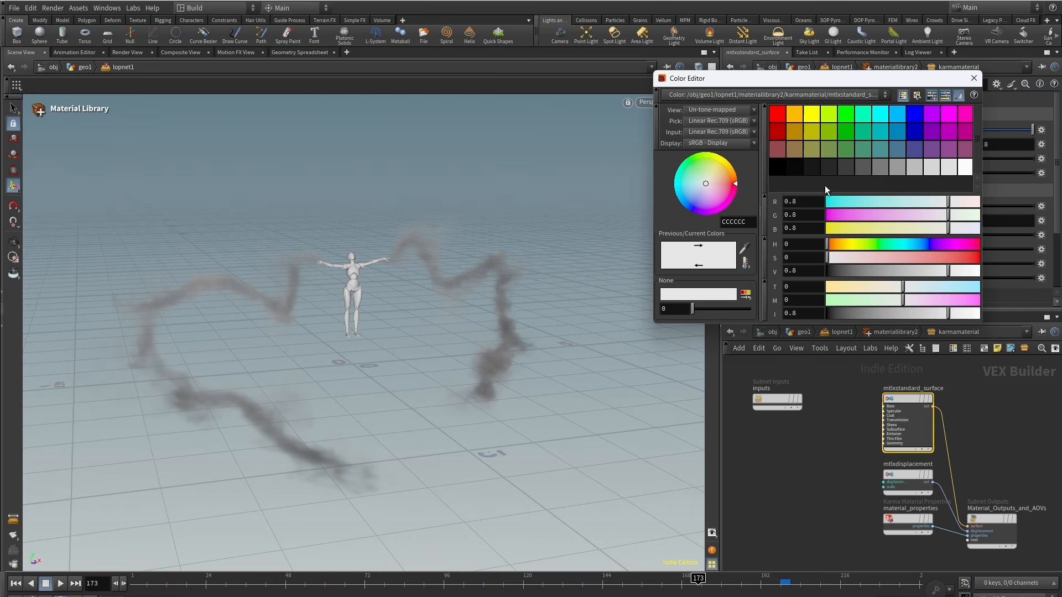
{"action": "left_click", "coordinate": [919, 242]}
{"action": "left_click_drag", "start_coordinate": [865, 257], "coordinate": [902, 258]}
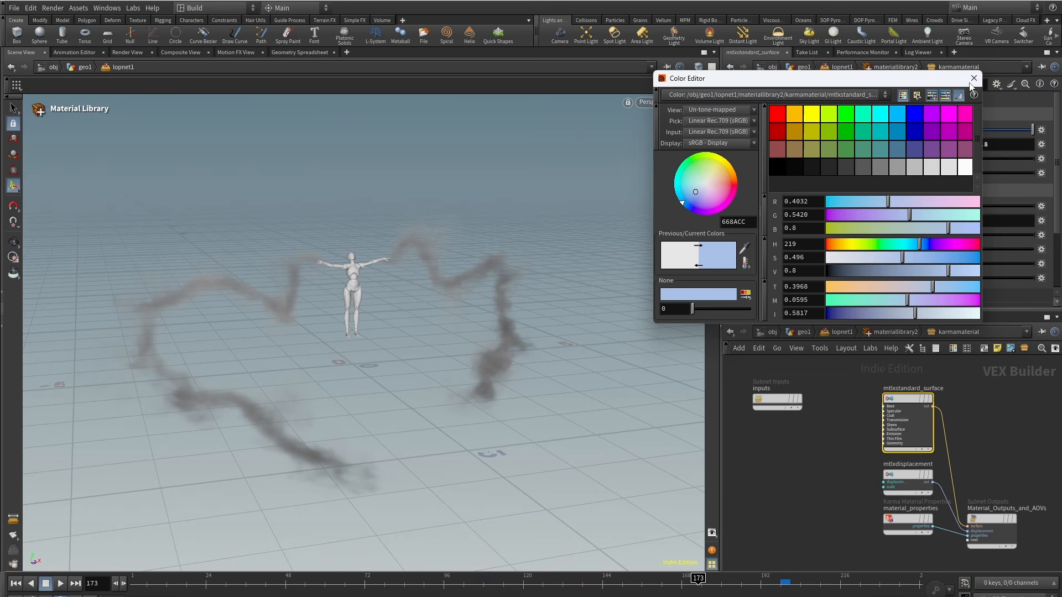
{"action": "left_click", "coordinate": [973, 79]}
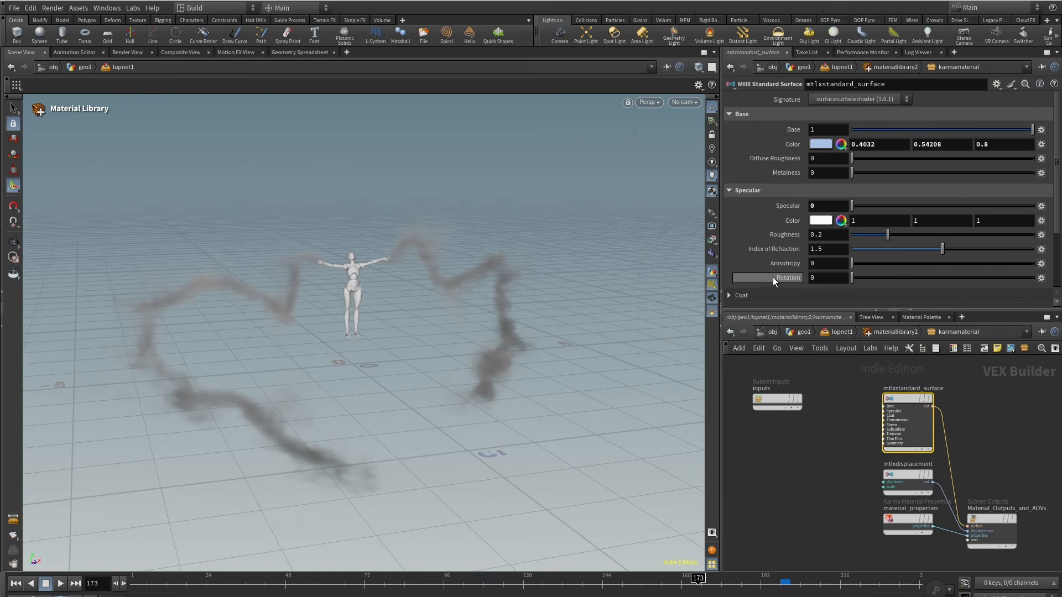
{"action": "left_click", "coordinate": [797, 334]}
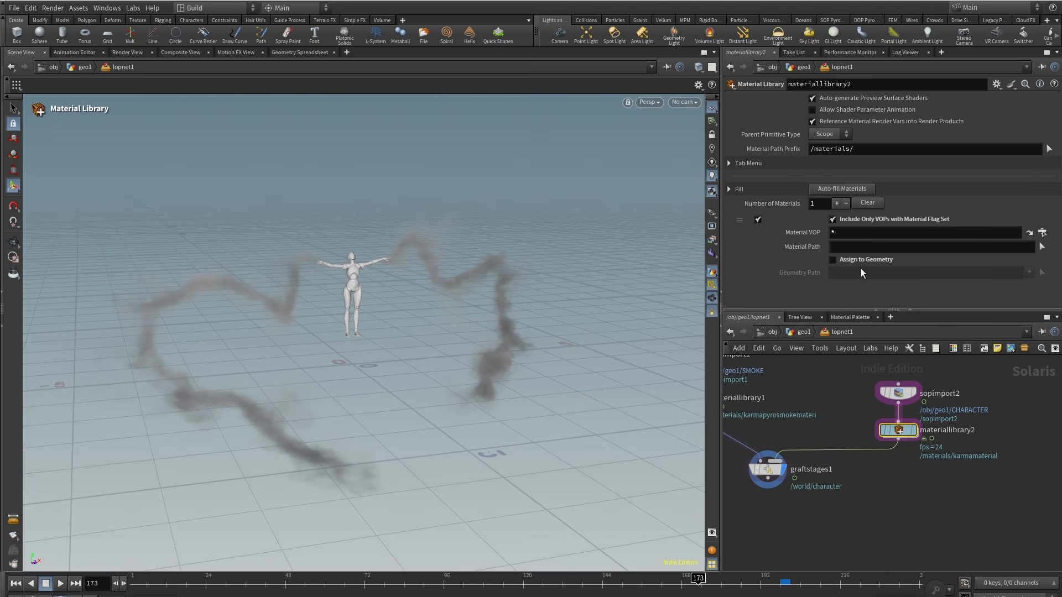
Step: Enable Assign to Geometry on materiallibrary2 with geometry path *
{"action": "left_click", "coordinate": [860, 273]}
{"action": "type", "text": "*"}
{"action": "key", "text": "Return"}
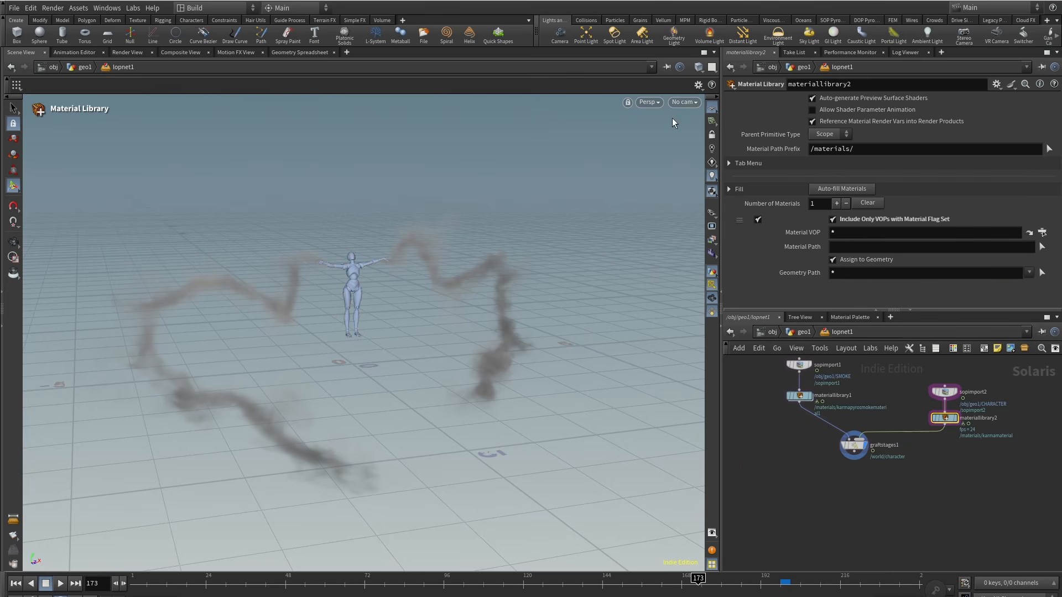
Step: Orbit the viewport to frame the scene and create a camera from that view
{"action": "left_click", "coordinate": [684, 102]}
{"action": "left_click", "coordinate": [699, 148]}
{"action": "left_click_drag", "start_coordinate": [409, 286], "coordinate": [505, 280], "text": "alt"}
{"action": "left_click", "coordinate": [712, 135]}
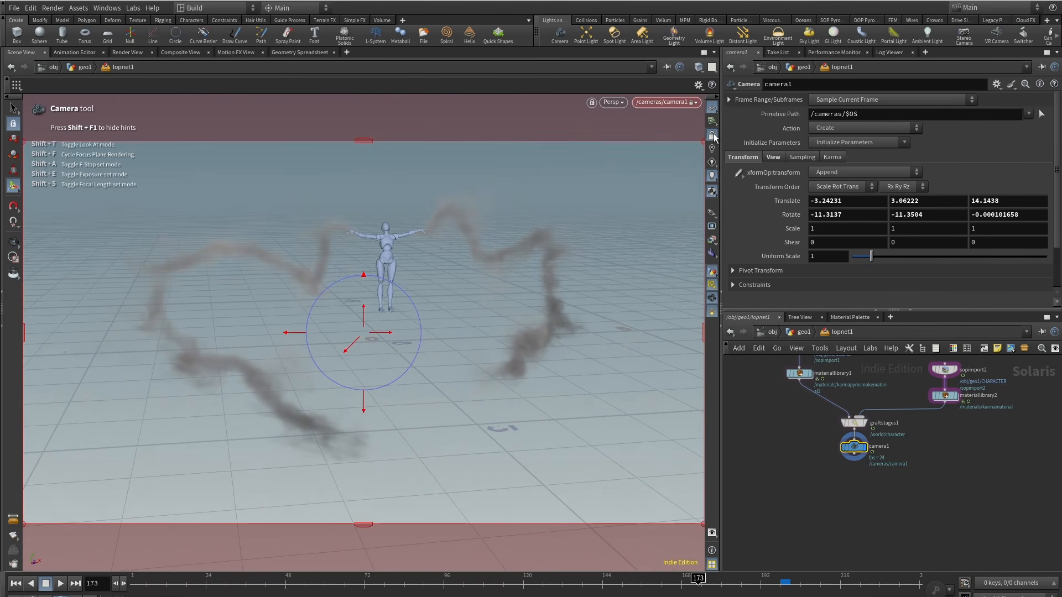
Step: Add a Dome Light below the camera and set its texture to the citrus_orchard_road_puresky HDRI
{"action": "key", "text": "Tab"}
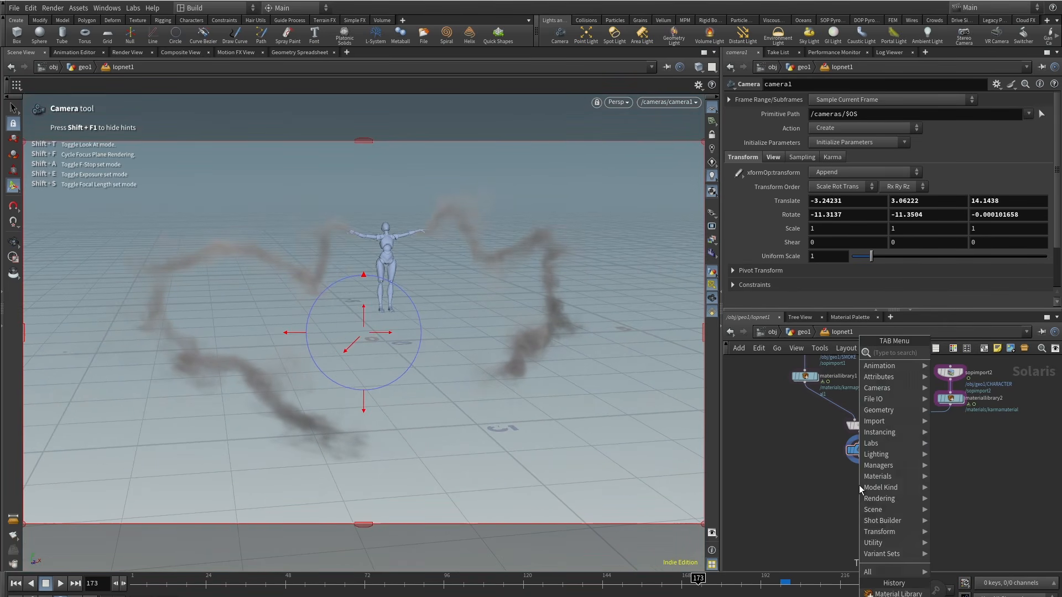
{"action": "type", "text": "domel"}
{"action": "key", "text": "Return"}
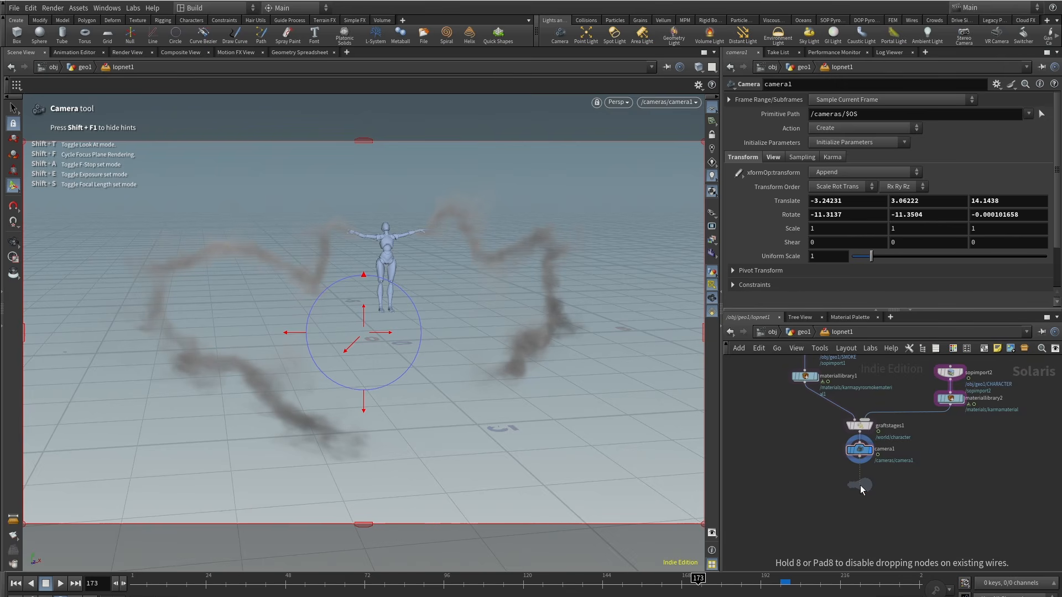
{"action": "left_click", "coordinate": [861, 487]}
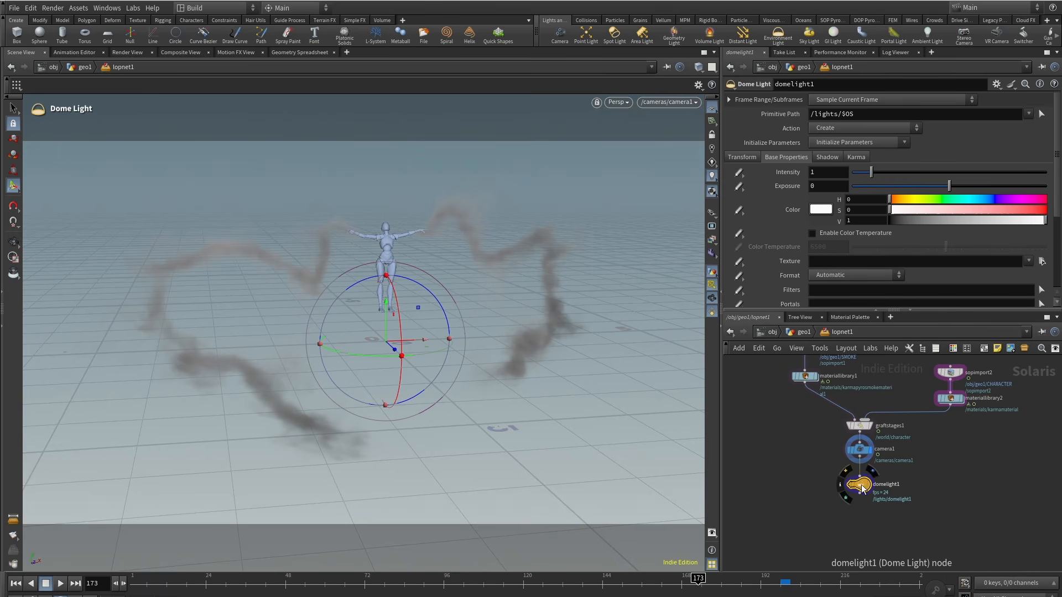
{"action": "left_click", "coordinate": [848, 262]}
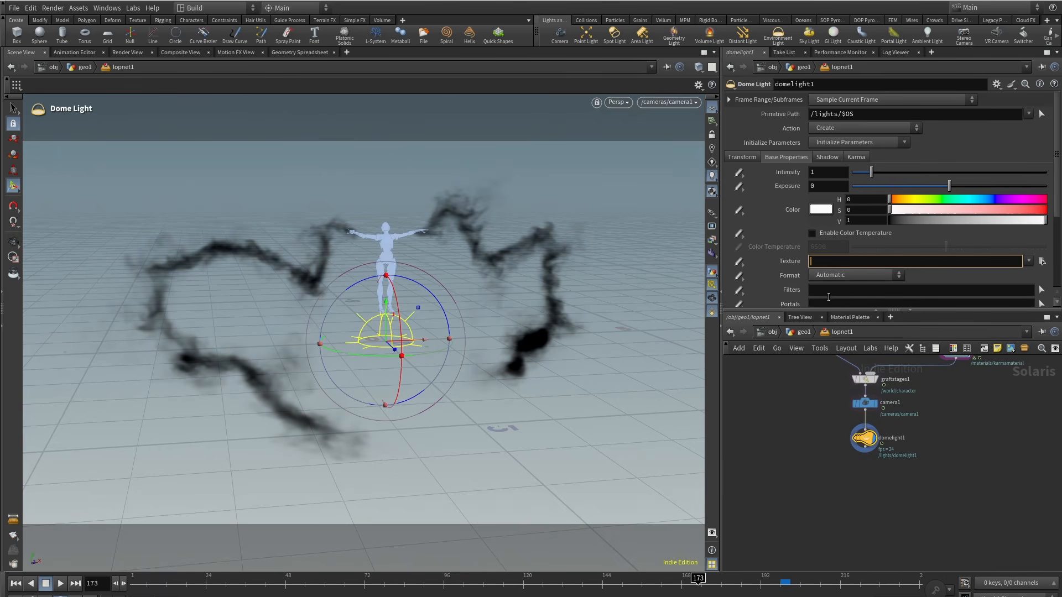
{"action": "type", "text": "D:/tutorial/paradigm/assets/citrus_orchard_road_puresky_4k.exr"}
{"action": "left_click", "coordinate": [801, 468]}
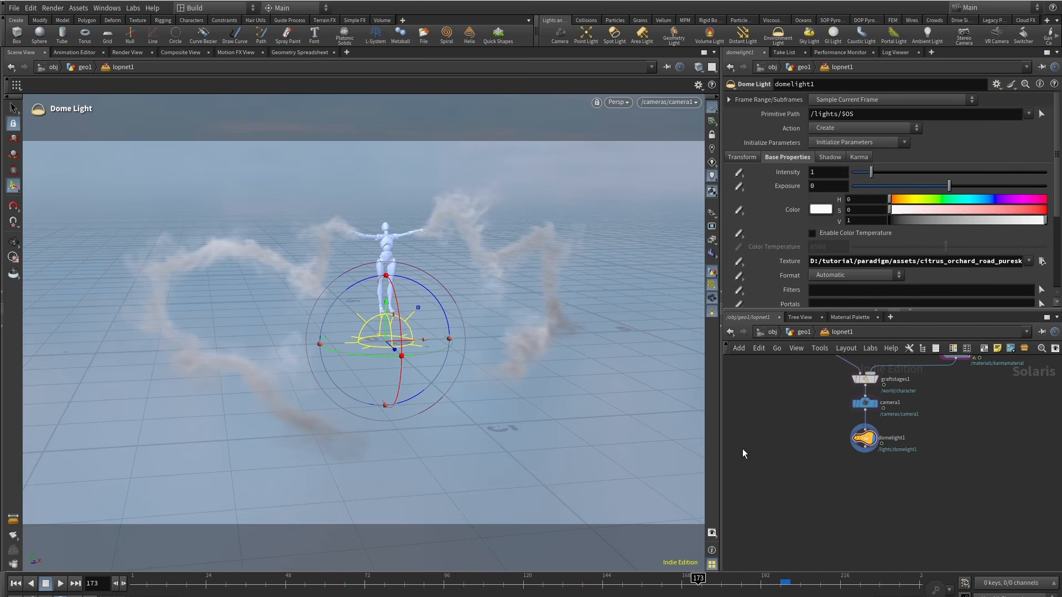
{"action": "scroll", "coordinate": [828, 451], "scroll_direction": "down", "scroll_amount": 4}
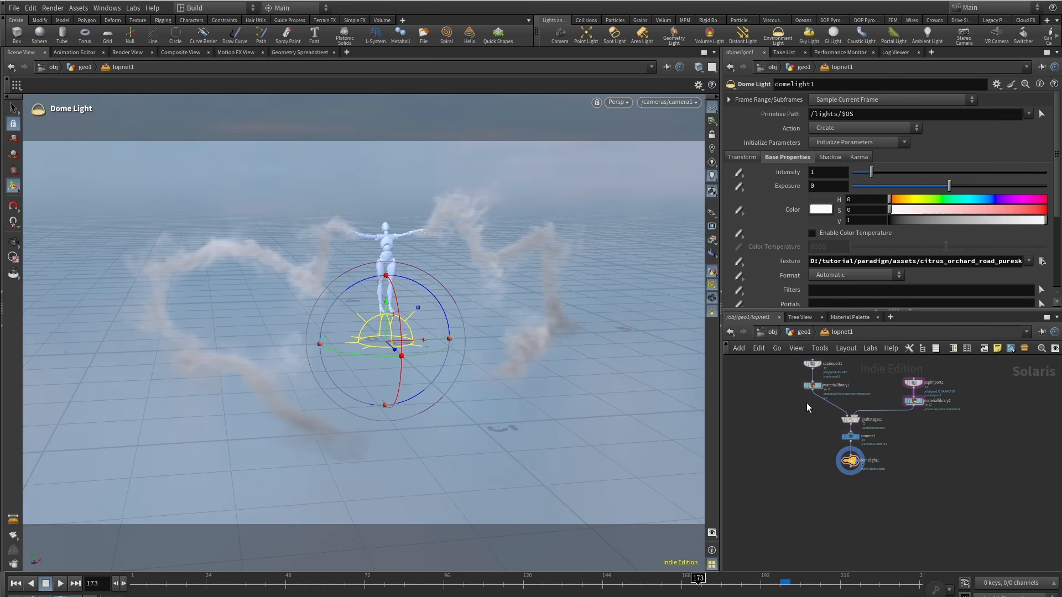
{"action": "left_click", "coordinate": [801, 332]}
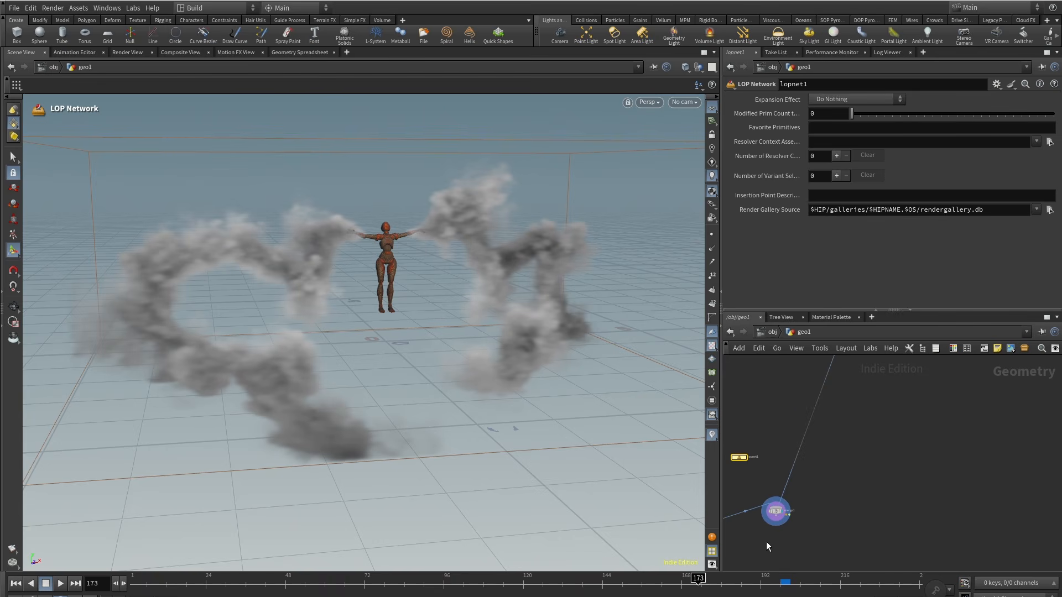
{"action": "double_click", "coordinate": [739, 458]}
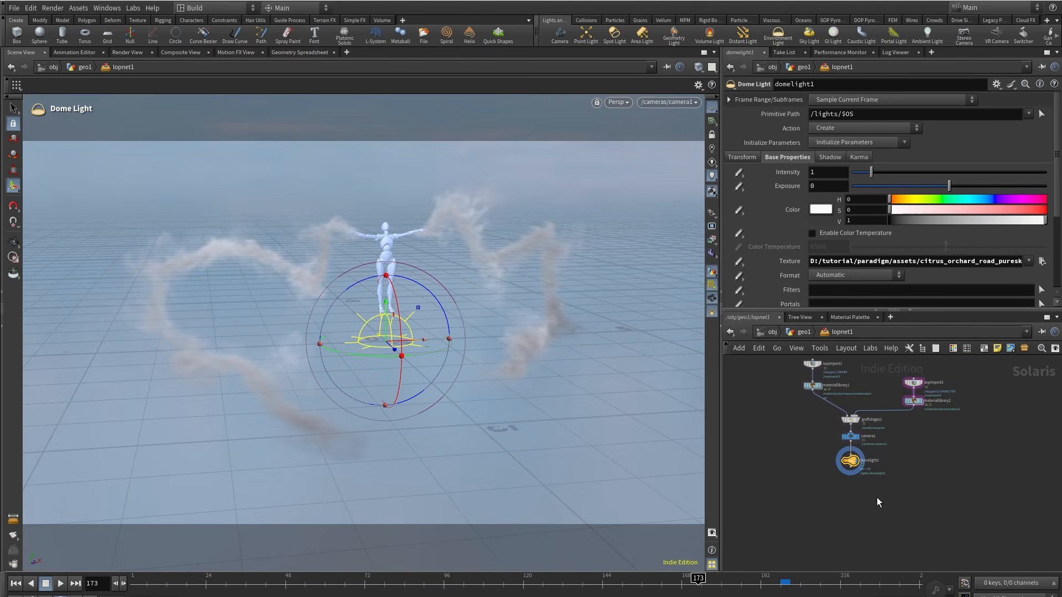
Step: Add a SOP Create node in the LOP network beside the graft stages node
{"action": "left_click_drag", "start_coordinate": [877, 497], "coordinate": [842, 438]}
{"action": "scroll", "coordinate": [895, 440], "scroll_direction": "up", "scroll_amount": 3}
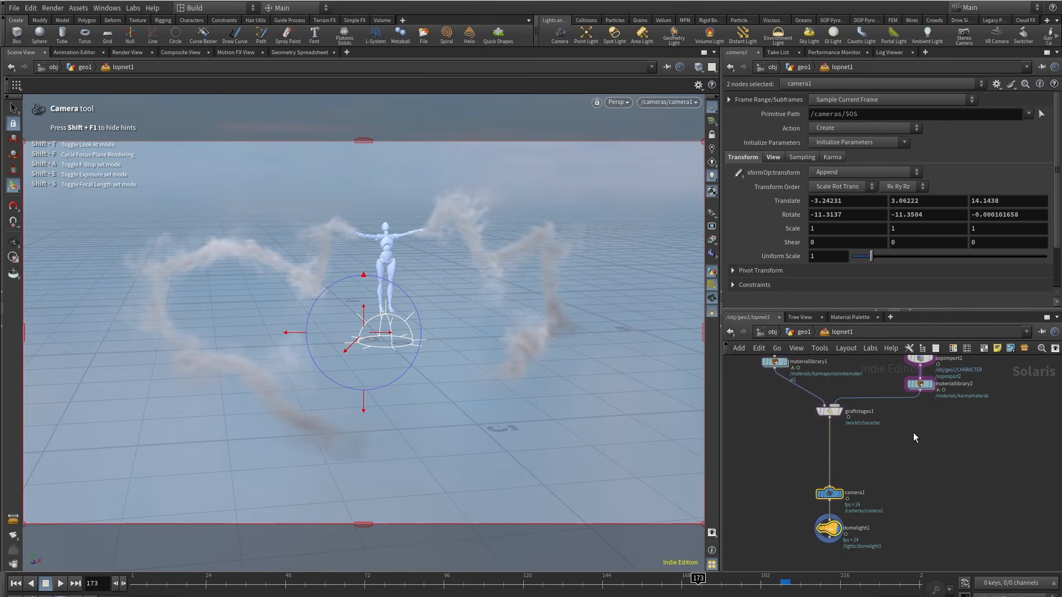
{"action": "key", "text": "Tab"}
{"action": "type", "text": "sop"}
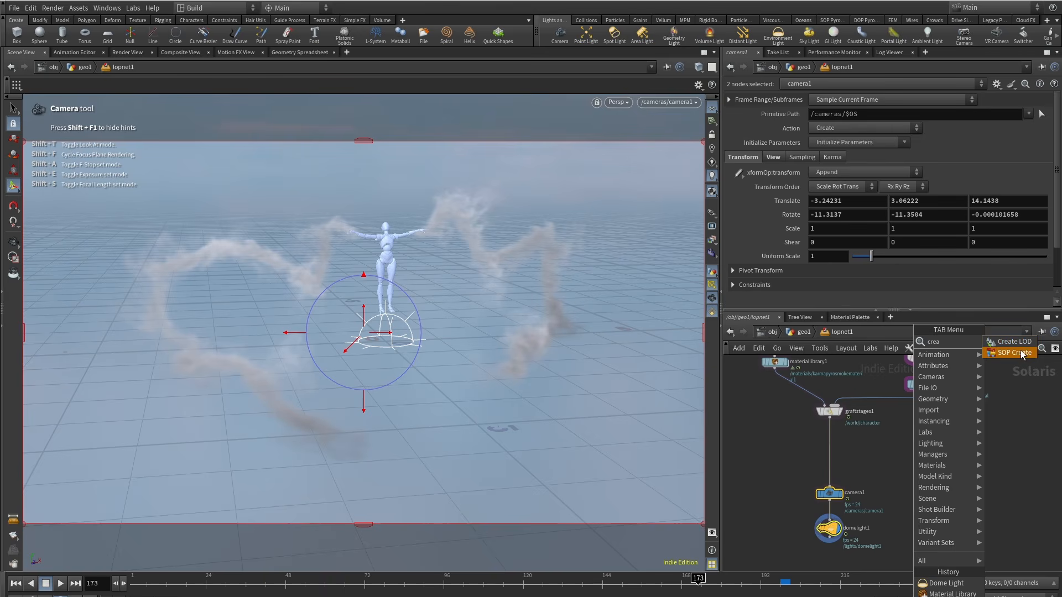
{"action": "left_click", "coordinate": [1024, 355]}
{"action": "left_click", "coordinate": [925, 440]}
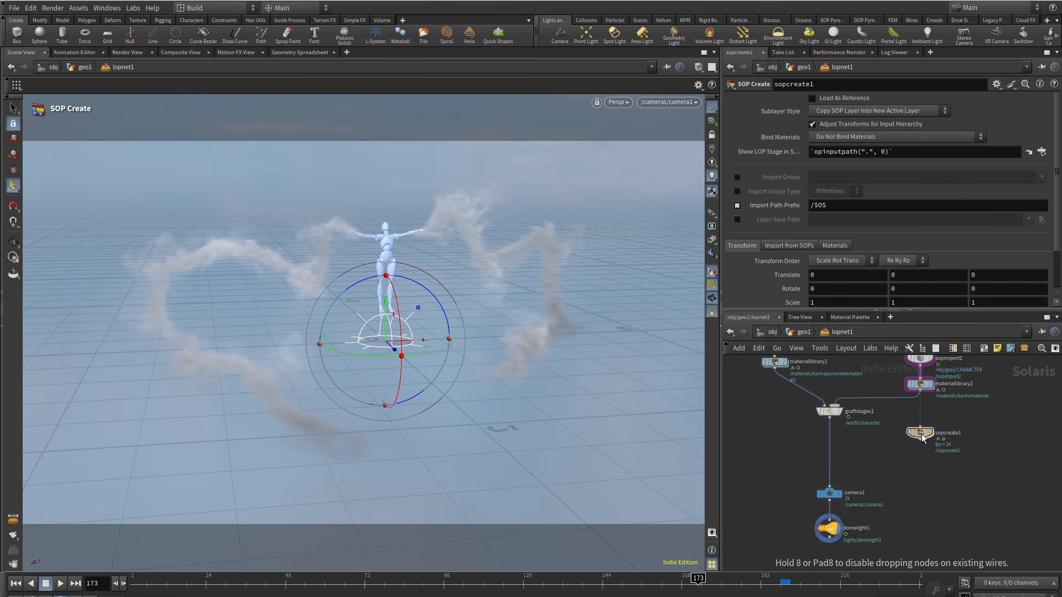
{"action": "scroll", "coordinate": [908, 442], "scroll_direction": "up", "scroll_amount": 2}
{"action": "mouse_move", "coordinate": [928, 431]}
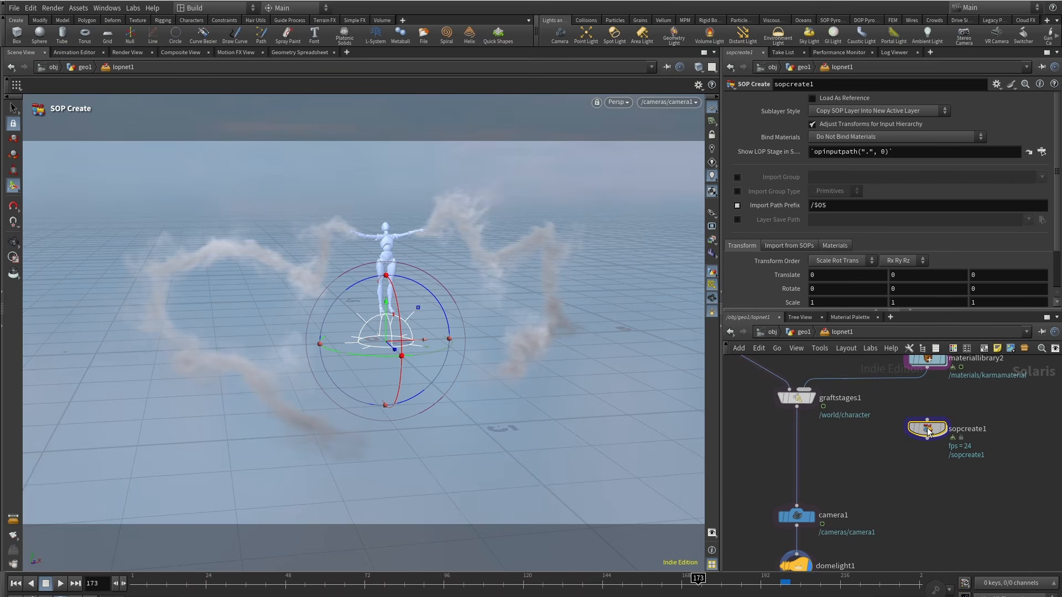
Step: Inside the SOP Create node, add a Grid and set its size to 22.4 by 22.4
{"action": "double_click", "coordinate": [928, 430]}
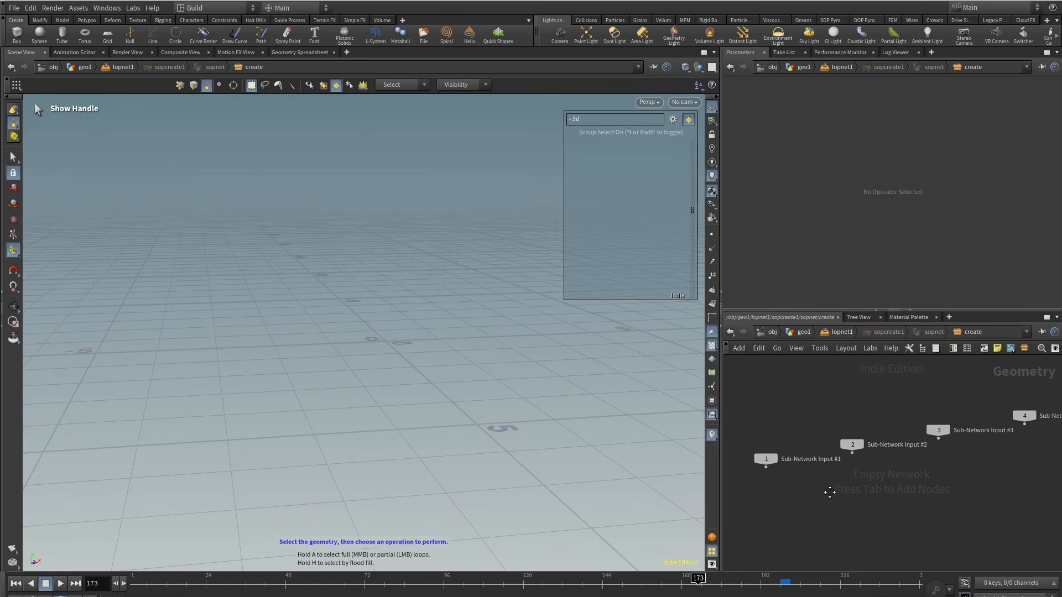
{"action": "key", "text": "Tab"}
{"action": "type", "text": "gr"}
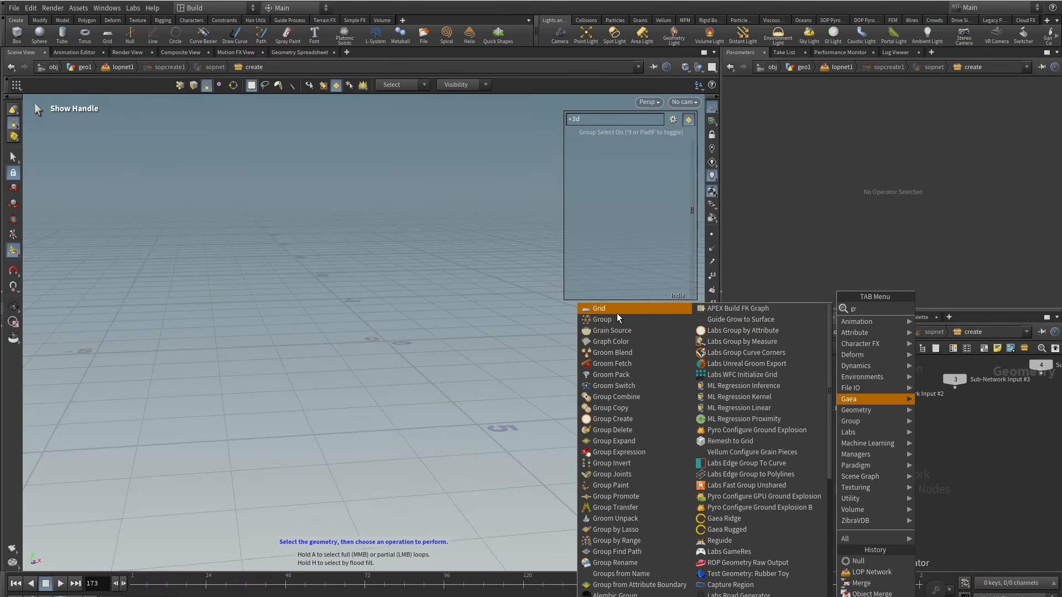
{"action": "left_click", "coordinate": [599, 308]}
{"action": "left_click", "coordinate": [878, 468]}
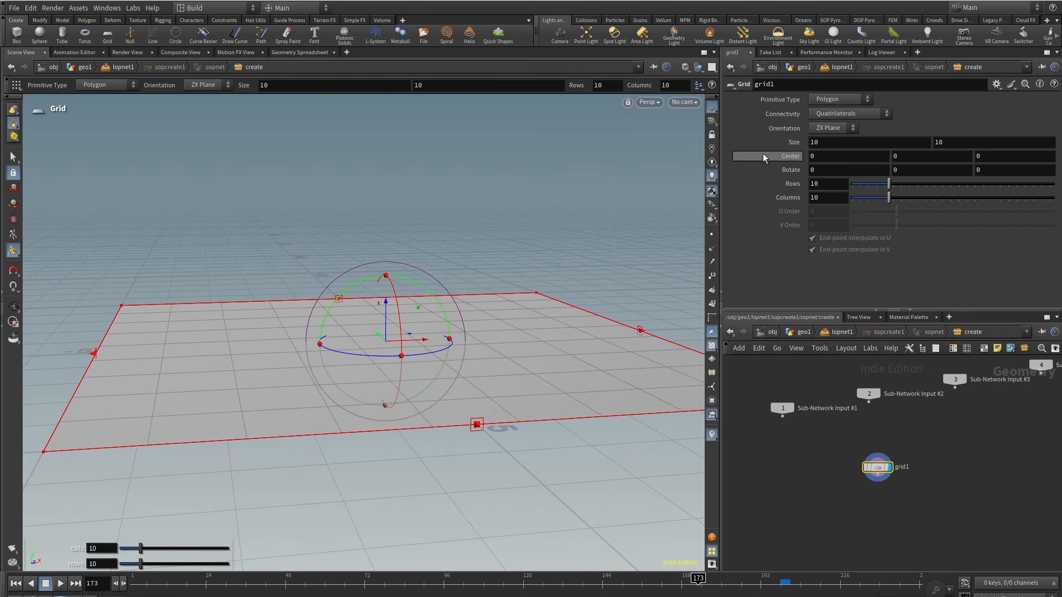
{"action": "left_click_drag", "start_coordinate": [765, 142], "coordinate": [765, 141]}
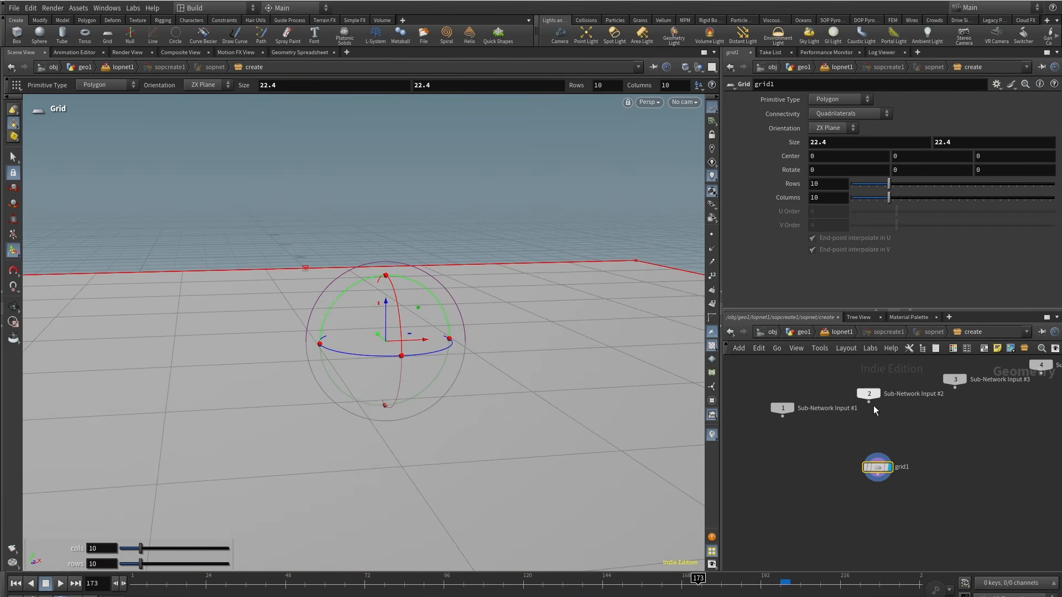
{"action": "key", "text": "Tab"}
{"action": "type", "text": "uv"}
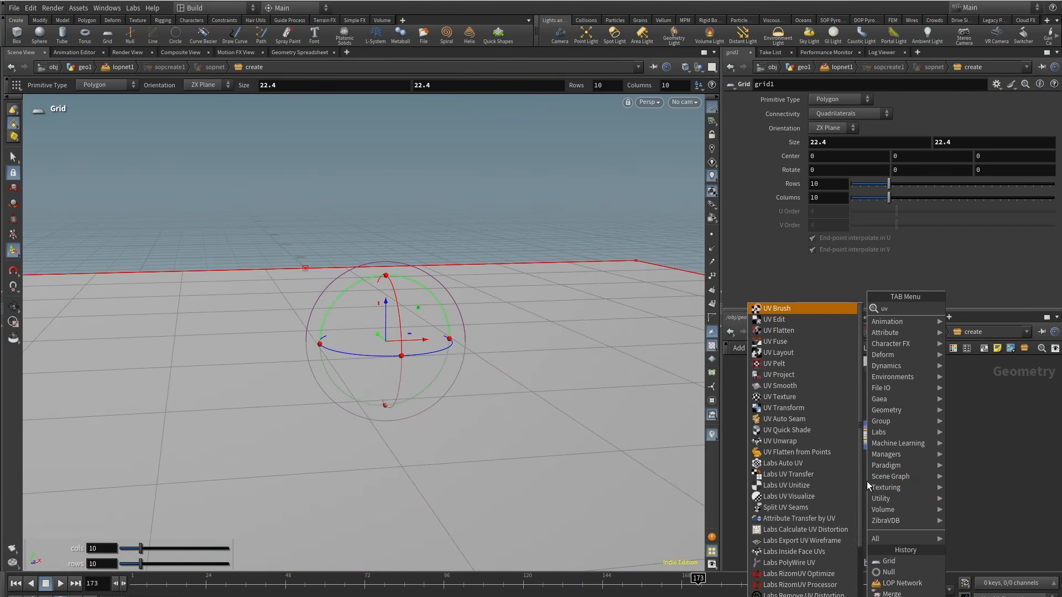
{"action": "type", "text": "te"}
{"action": "left_click", "coordinate": [979, 309]}
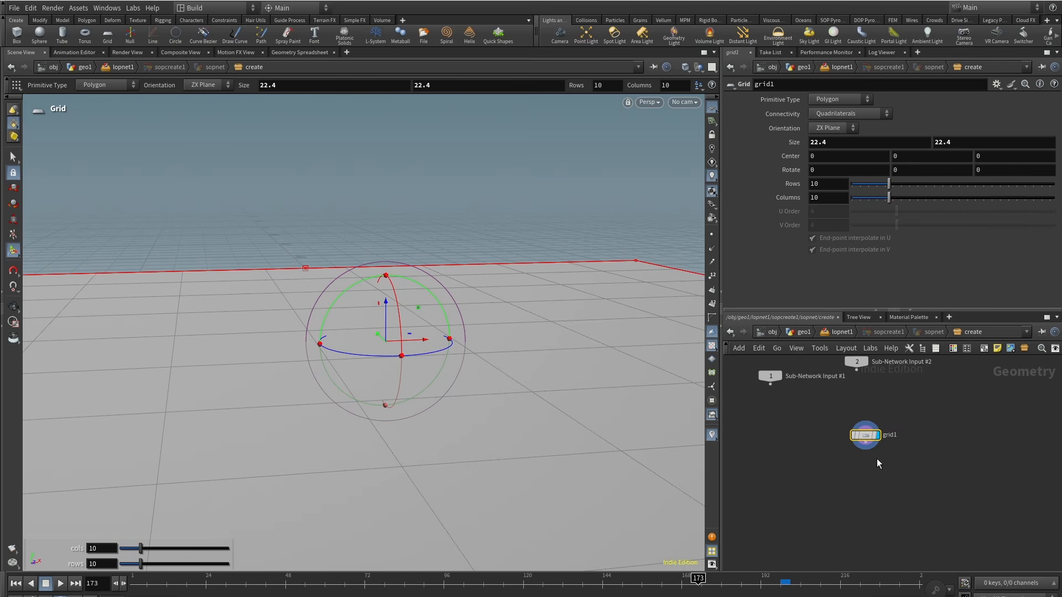
Step: Append a UV Texture node to the grid and set it as the displayed node
{"action": "key", "text": "Tab"}
{"action": "type", "text": "uvte"}
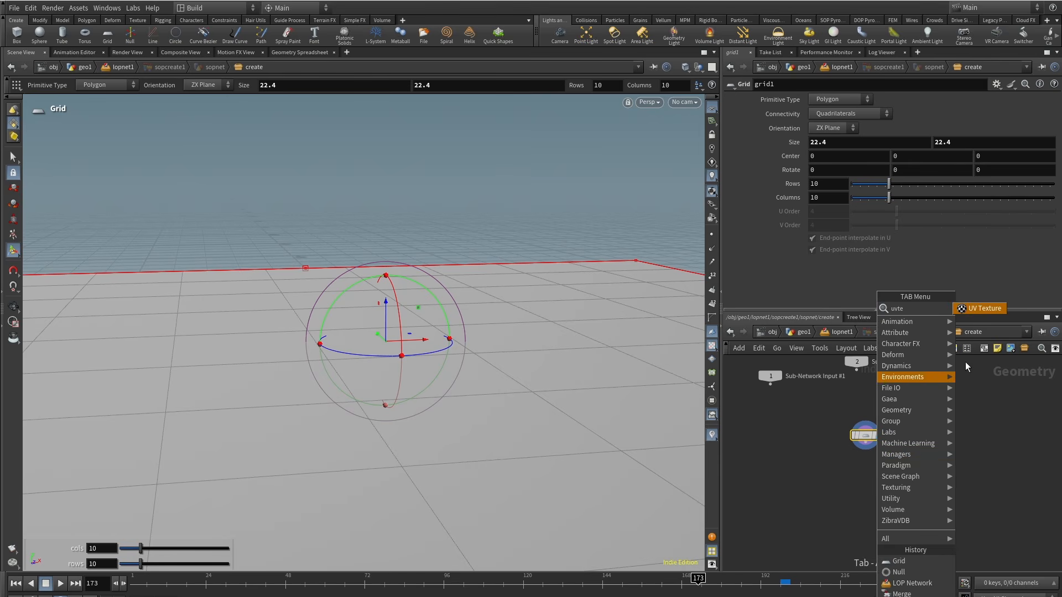
{"action": "key", "text": "Return"}
{"action": "left_click", "coordinate": [882, 476]}
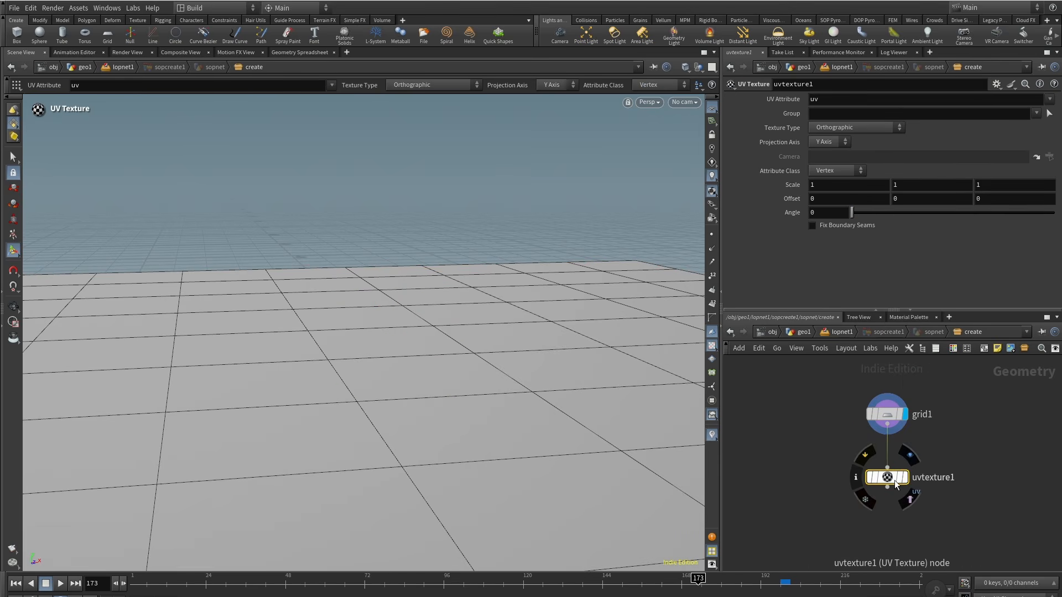
{"action": "left_click", "coordinate": [910, 457]}
{"action": "middle_click_drag", "start_coordinate": [885, 525], "coordinate": [825, 476]}
{"action": "scroll", "coordinate": [825, 477], "scroll_direction": "down", "scroll_amount": 2}
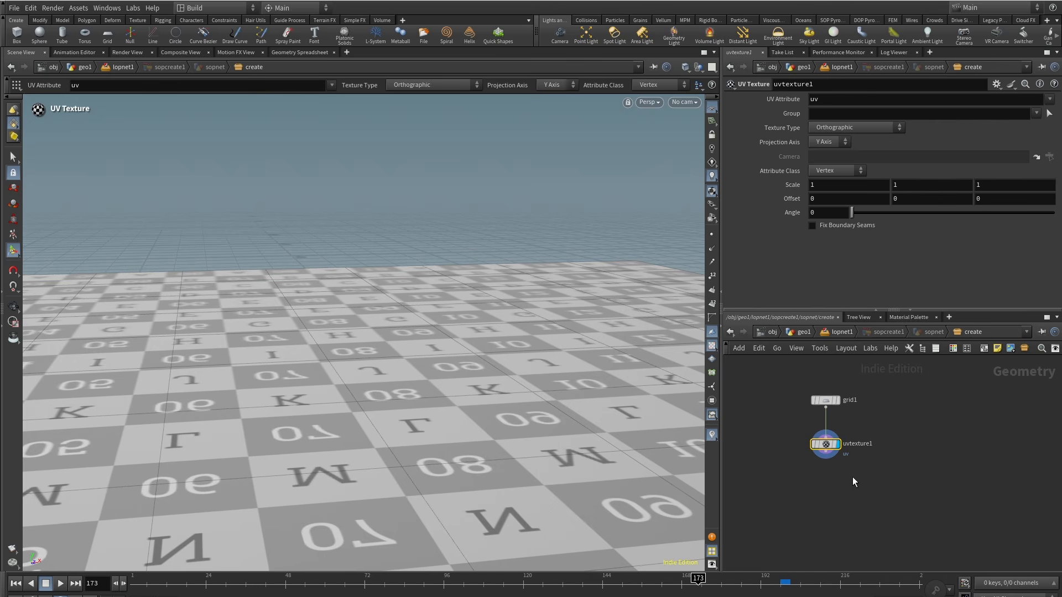
{"action": "key", "text": "Tab"}
{"action": "type", "text": "quick"}
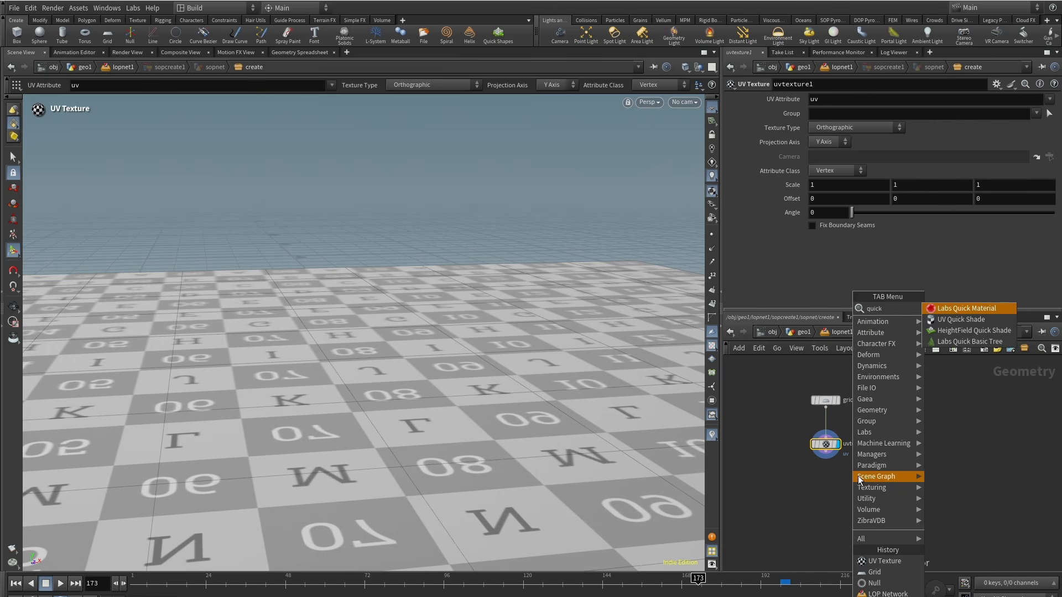
{"action": "key", "text": "Down"}
{"action": "key", "text": "Return"}
{"action": "left_click", "coordinate": [858, 475]}
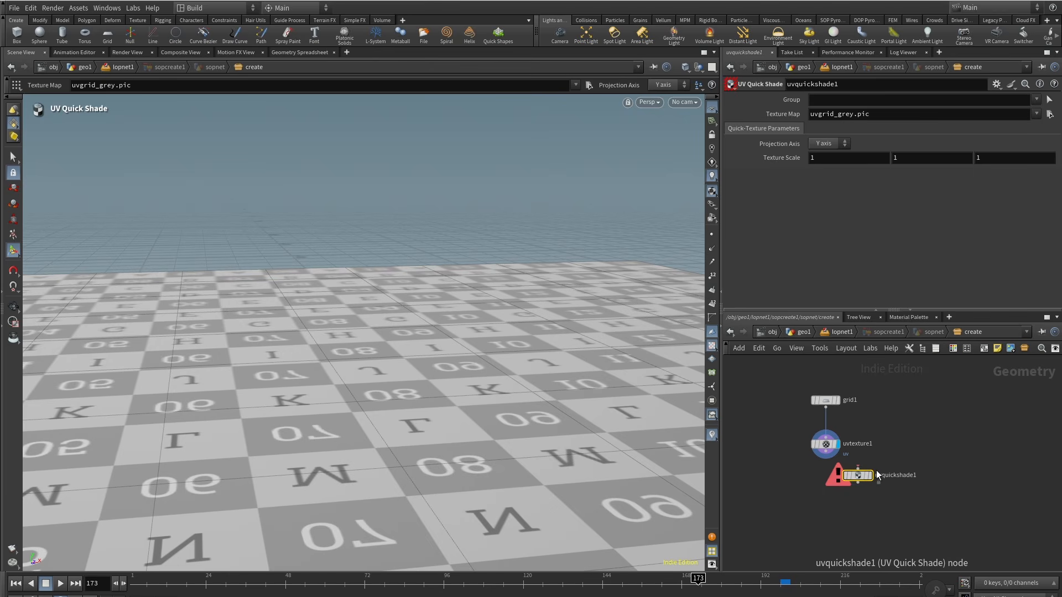
{"action": "key", "text": "Delete"}
Step: Return to the LOP network, add a second Graft Stages node fed by sopcreate1, and set its destination path to ground
{"action": "left_click", "coordinate": [830, 333]}
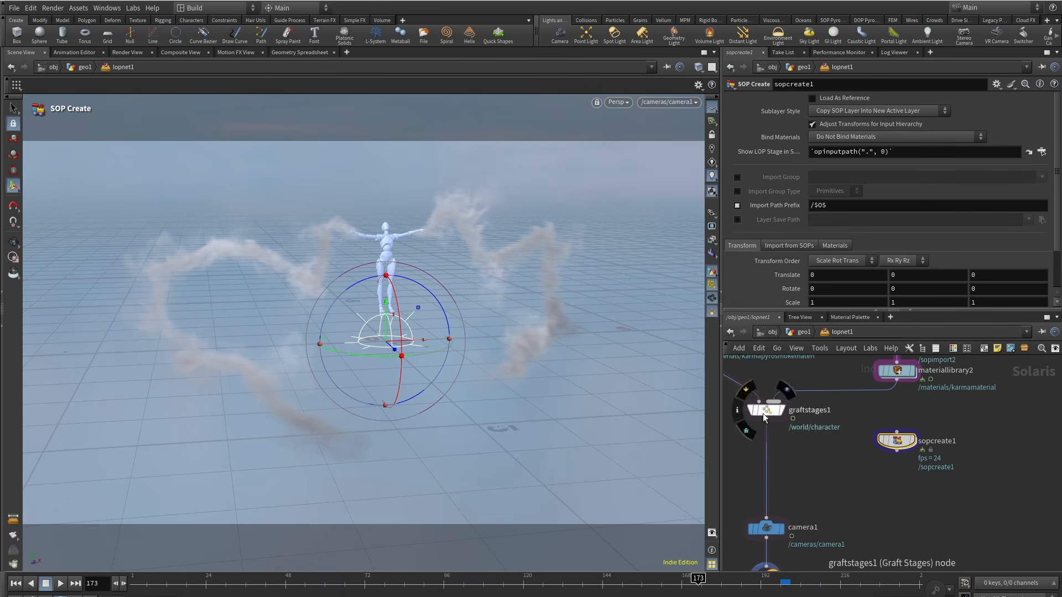
{"action": "left_click_drag", "start_coordinate": [763, 413], "coordinate": [810, 492], "text": "alt"}
{"action": "left_click_drag", "start_coordinate": [777, 446], "coordinate": [767, 421]}
{"action": "left_click_drag", "start_coordinate": [841, 462], "coordinate": [896, 451]}
{"action": "left_click_drag", "start_coordinate": [822, 487], "coordinate": [823, 471]}
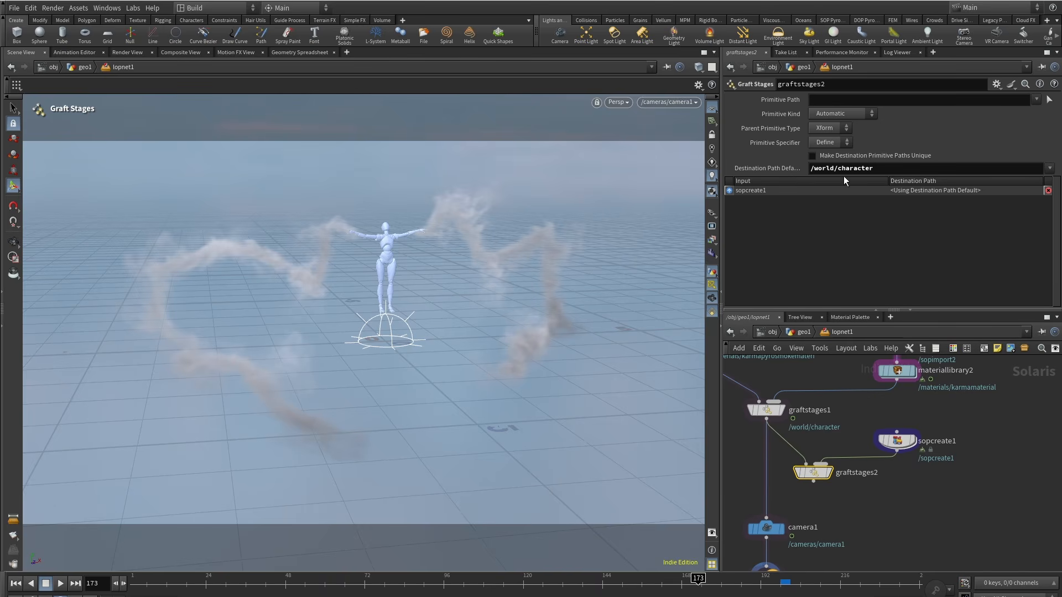
{"action": "double_click", "coordinate": [855, 168]}
{"action": "type", "text": "ground"}
{"action": "key", "text": "Return"}
Step: Duplicate the Karma material library and insert the copy between sopcreate1 and the new graft stages node
{"action": "left_click_drag", "start_coordinate": [768, 446], "coordinate": [814, 484]}
{"action": "left_click_drag", "start_coordinate": [897, 442], "coordinate": [910, 434]}
{"action": "left_click_drag", "start_coordinate": [829, 477], "coordinate": [817, 486]}
{"action": "left_click_drag", "start_coordinate": [900, 374], "coordinate": [912, 476], "text": "alt"}
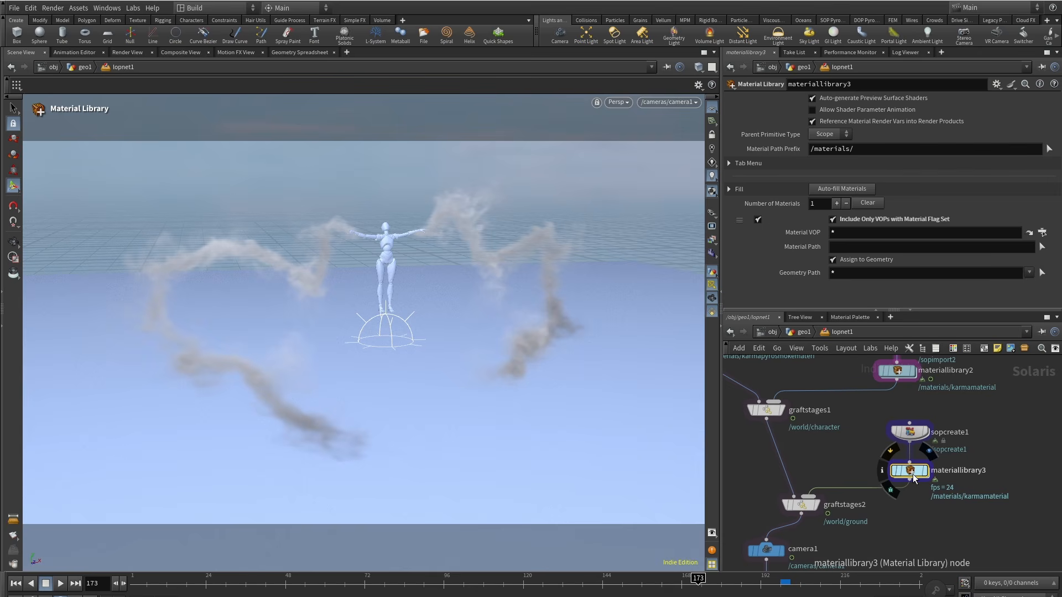
Step: Inside the copied material library's Karma material, revert the standard surface base color to its default
{"action": "double_click", "coordinate": [910, 471]}
{"action": "double_click", "coordinate": [892, 445]}
{"action": "left_click_drag", "start_coordinate": [864, 422], "coordinate": [938, 414]}
{"action": "middle_click_drag", "start_coordinate": [793, 464], "coordinate": [897, 476]}
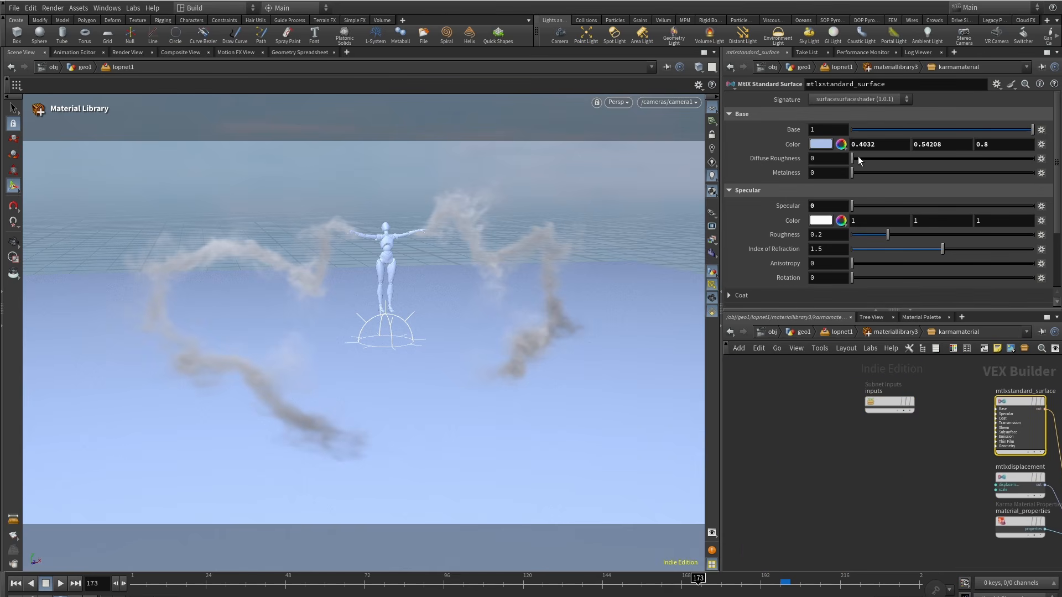
{"action": "right_click", "coordinate": [788, 148]}
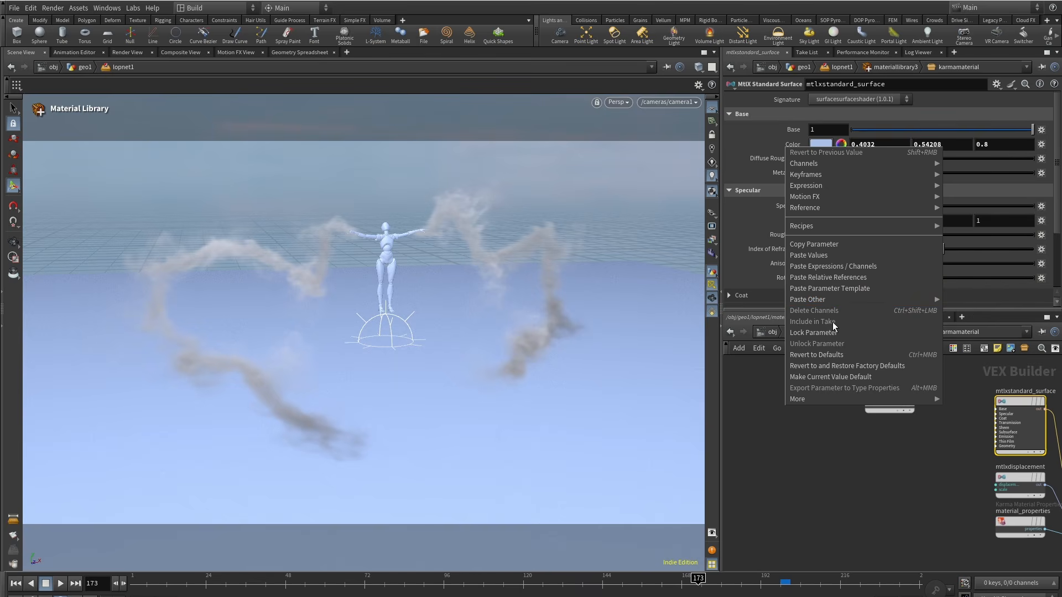
{"action": "left_click", "coordinate": [834, 356]}
{"action": "left_click_drag", "start_coordinate": [881, 401], "coordinate": [769, 410]}
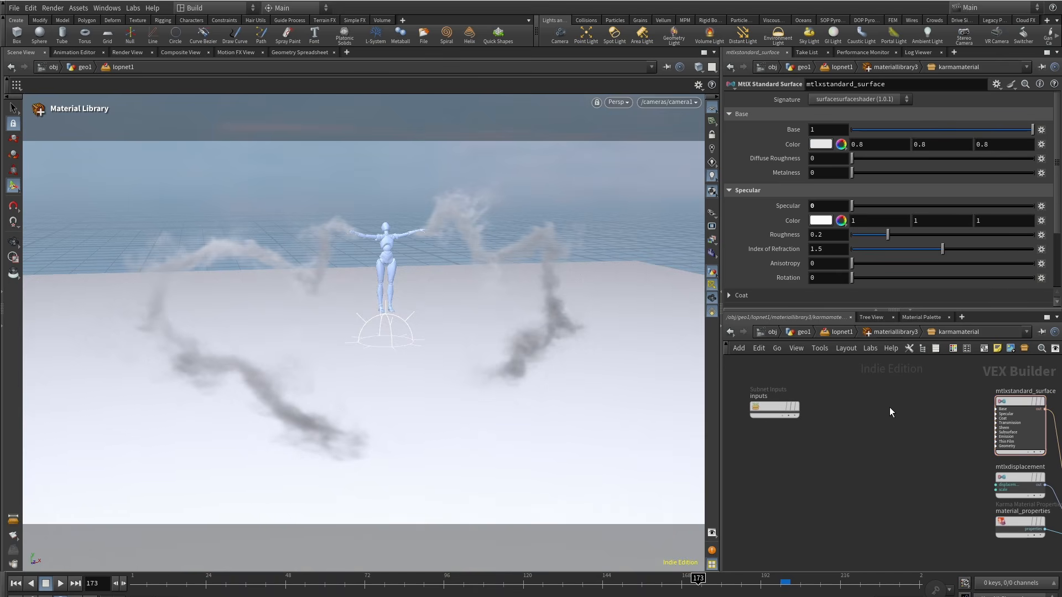
Step: Add an MtlX Image node in the material network with filename uvgrid_grey.pic
{"action": "key", "text": "Tab"}
{"action": "type", "text": "image"}
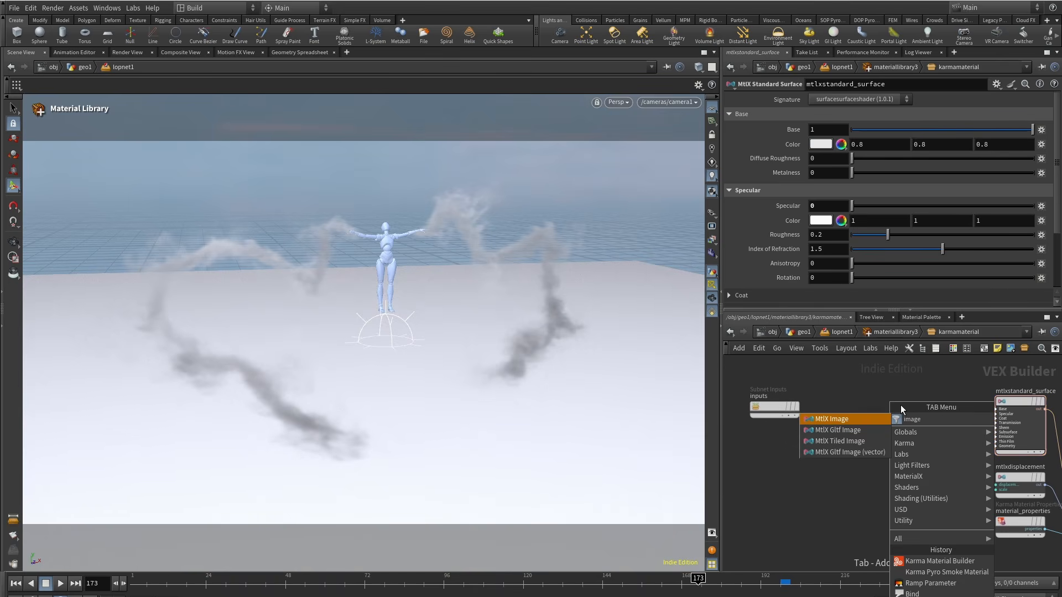
{"action": "key", "text": "Return"}
{"action": "left_click", "coordinate": [901, 405]}
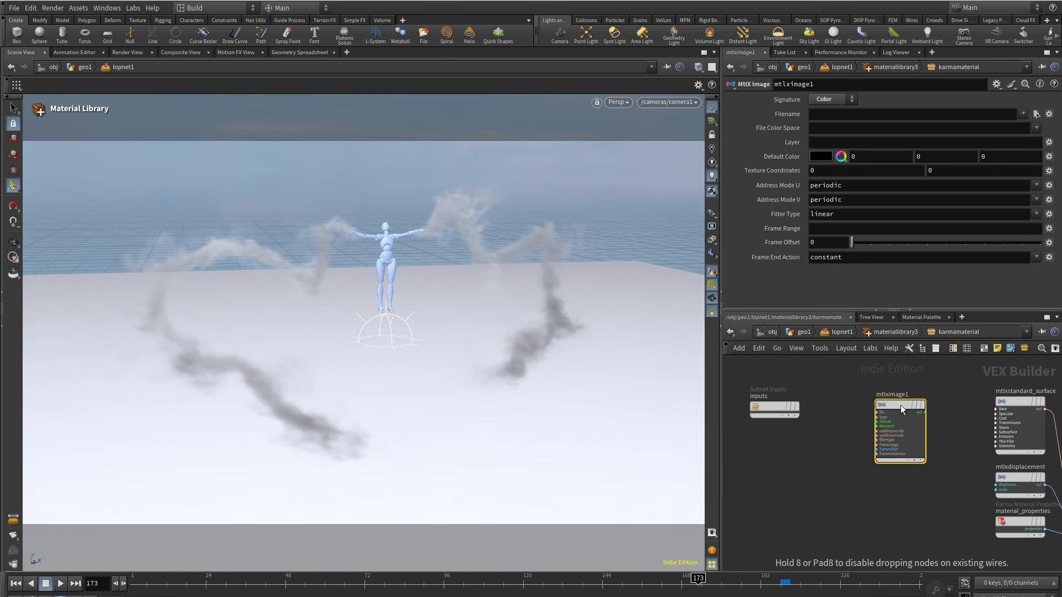
{"action": "left_click", "coordinate": [827, 115]}
{"action": "type", "text": "uvgrid_grey.pic"}
{"action": "scroll", "coordinate": [941, 412], "scroll_direction": "up", "scroll_amount": 3}
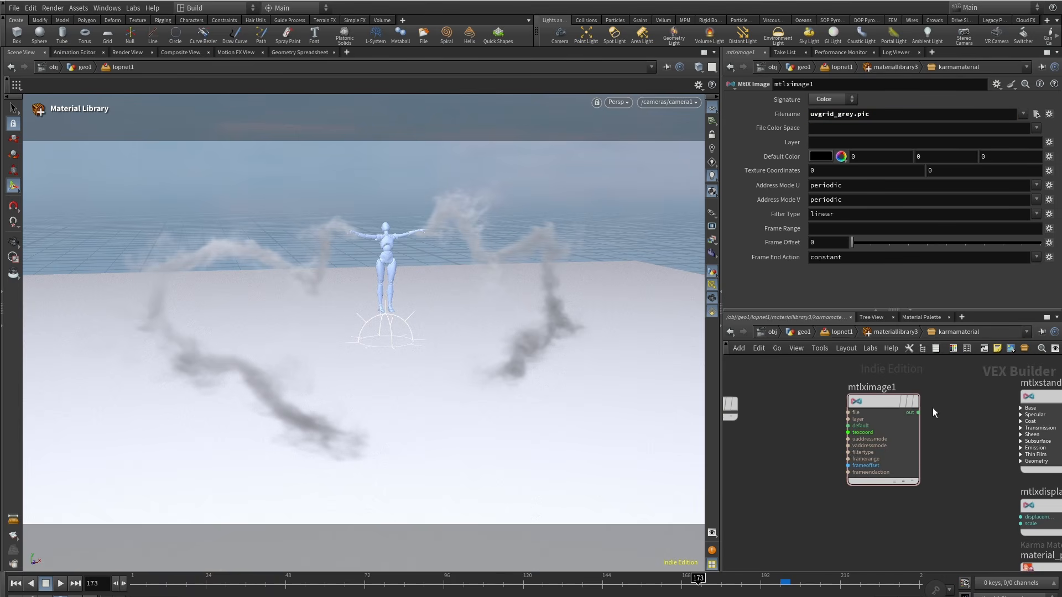
Step: Connect the image output to the surface's Base Color input and return to the LOP network
{"action": "left_click_drag", "start_coordinate": [919, 413], "coordinate": [1021, 416]}
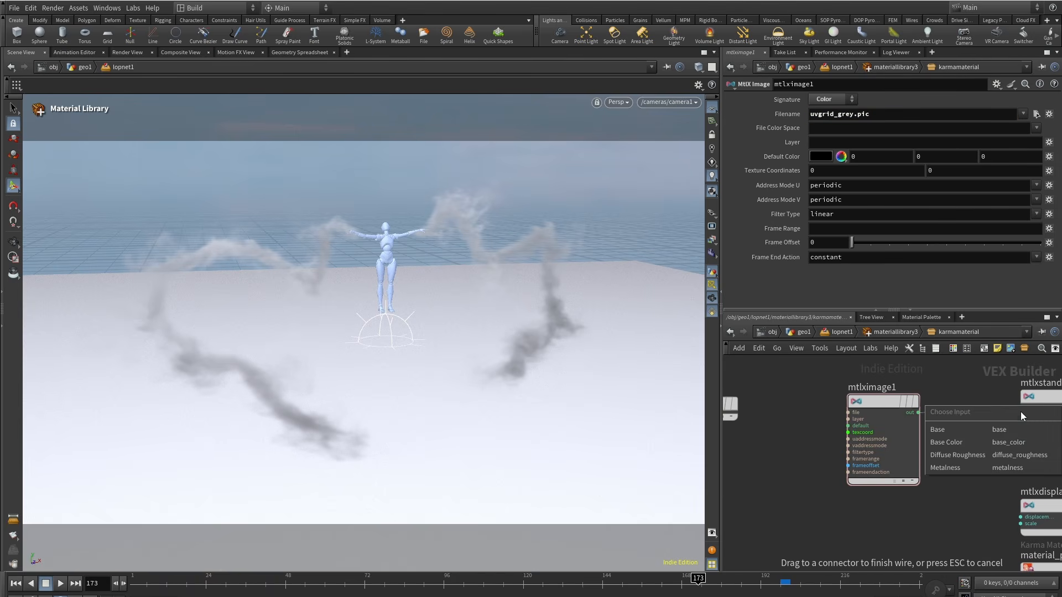
{"action": "left_click", "coordinate": [978, 443]}
{"action": "left_click", "coordinate": [898, 331]}
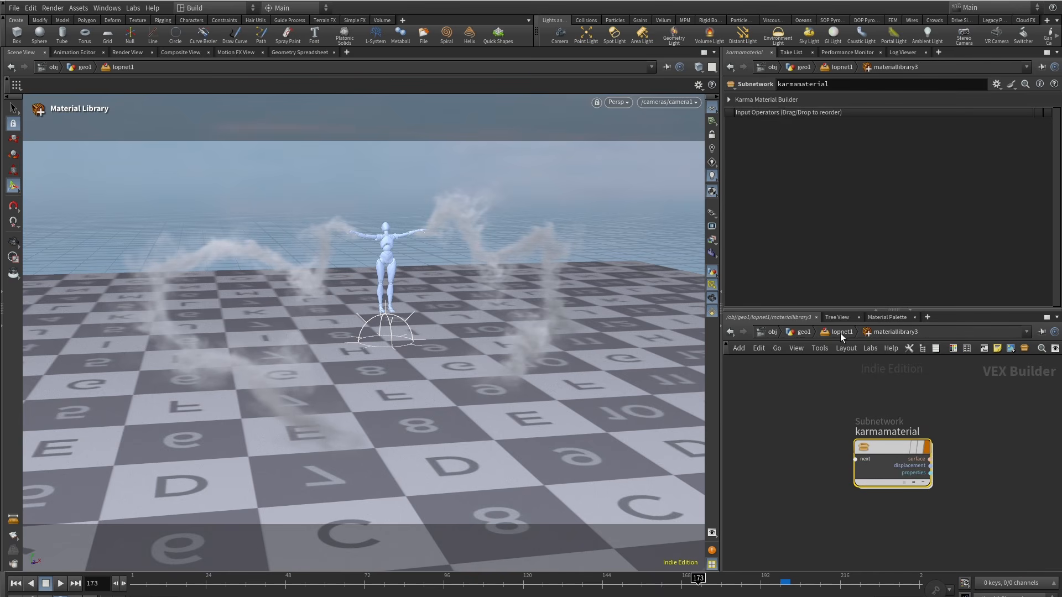
{"action": "left_click", "coordinate": [841, 333]}
{"action": "scroll", "coordinate": [884, 501], "scroll_direction": "down", "scroll_amount": 2}
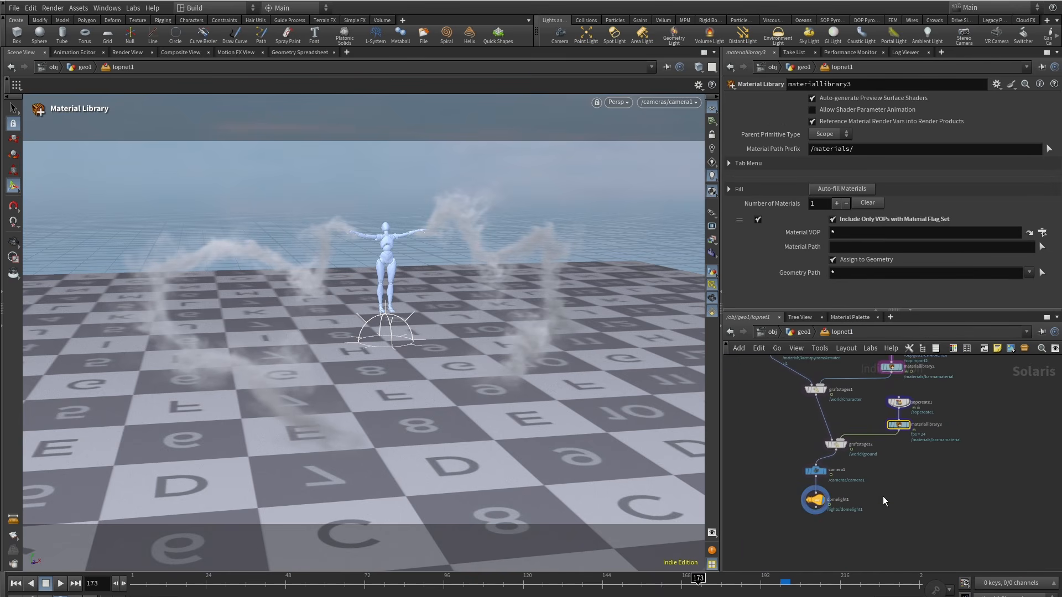
Step: Add Karma render settings and a USD Render ROP below the dome light
{"action": "middle_click_drag", "start_coordinate": [857, 524], "coordinate": [872, 442]}
{"action": "key", "text": "Tab"}
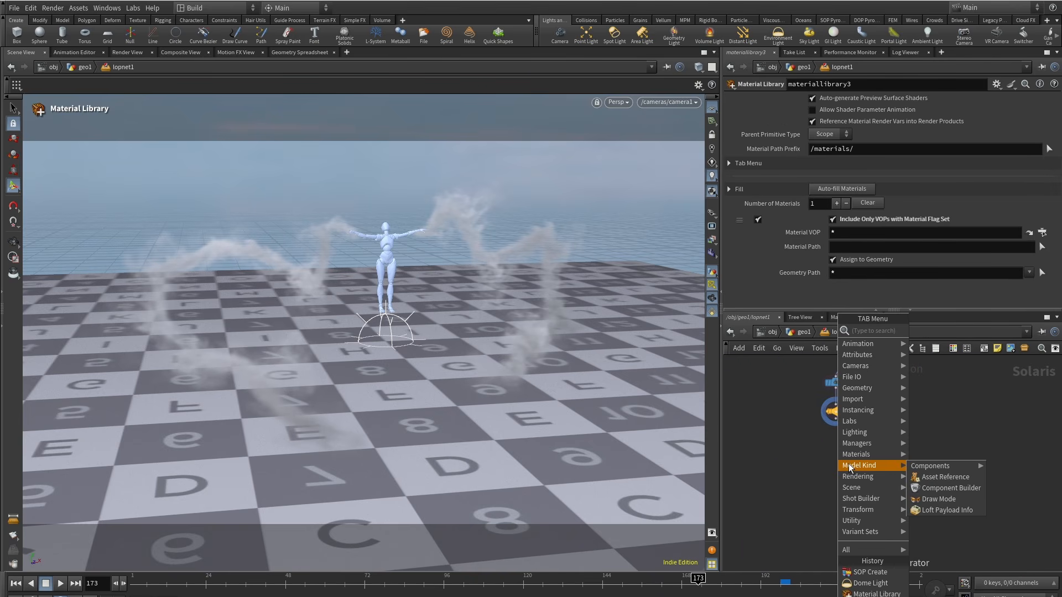
{"action": "type", "text": "karma"}
{"action": "key", "text": "Return"}
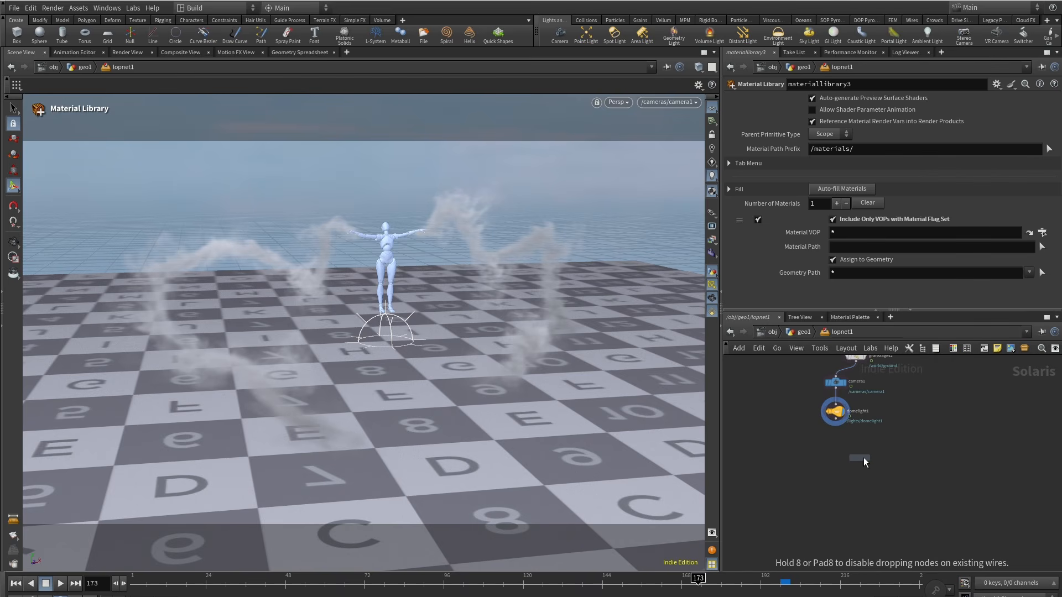
{"action": "left_click", "coordinate": [832, 436]}
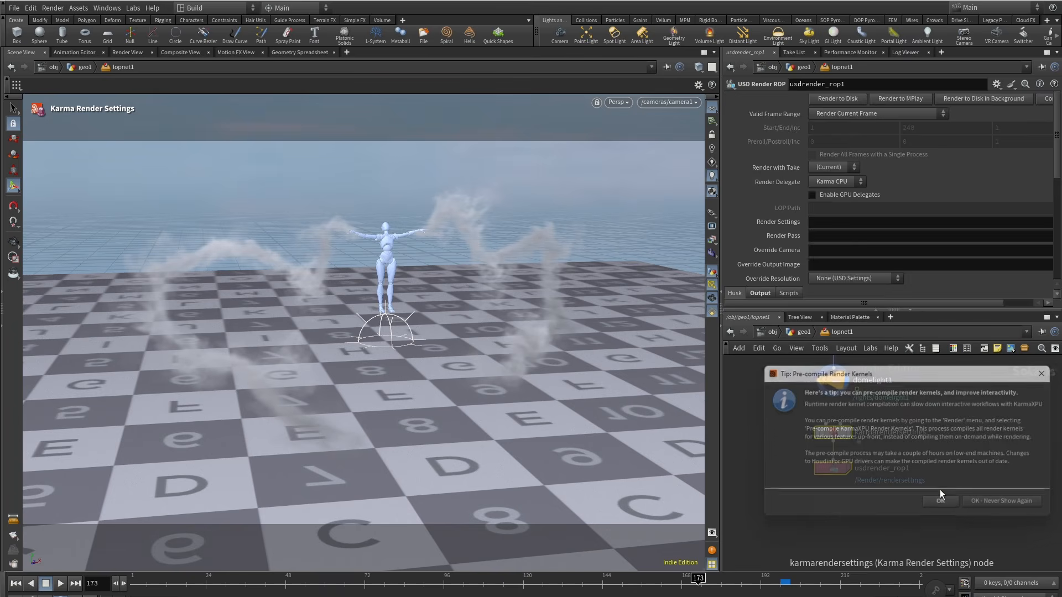
{"action": "left_click", "coordinate": [941, 489]}
{"action": "left_click", "coordinate": [810, 402]}
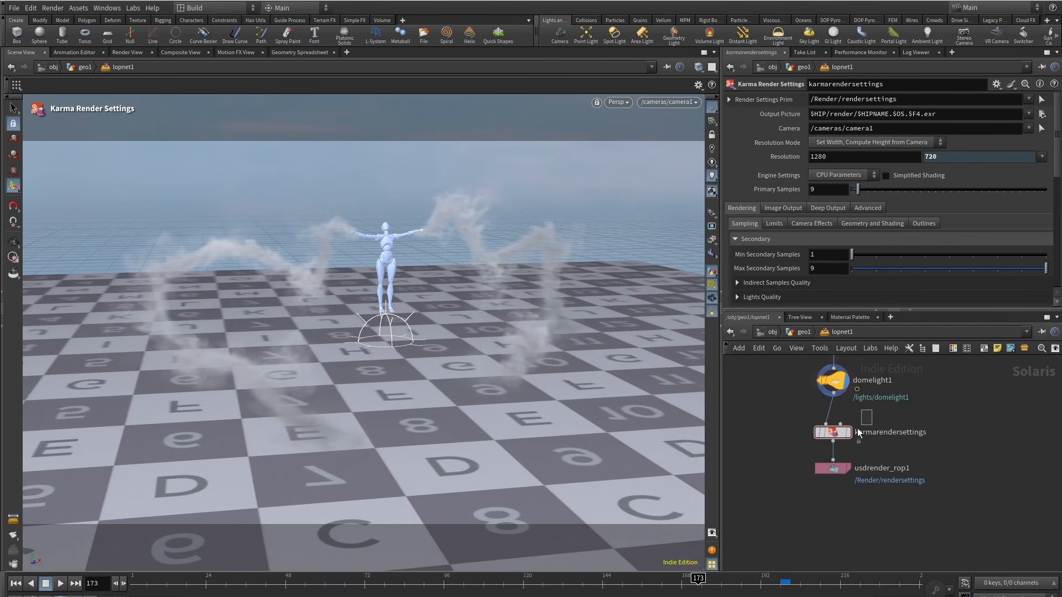
{"action": "left_click", "coordinate": [855, 433]}
Step: Switch the render engine to XPU and set Volume Step Rate to 0.5
{"action": "left_click", "coordinate": [840, 198]}
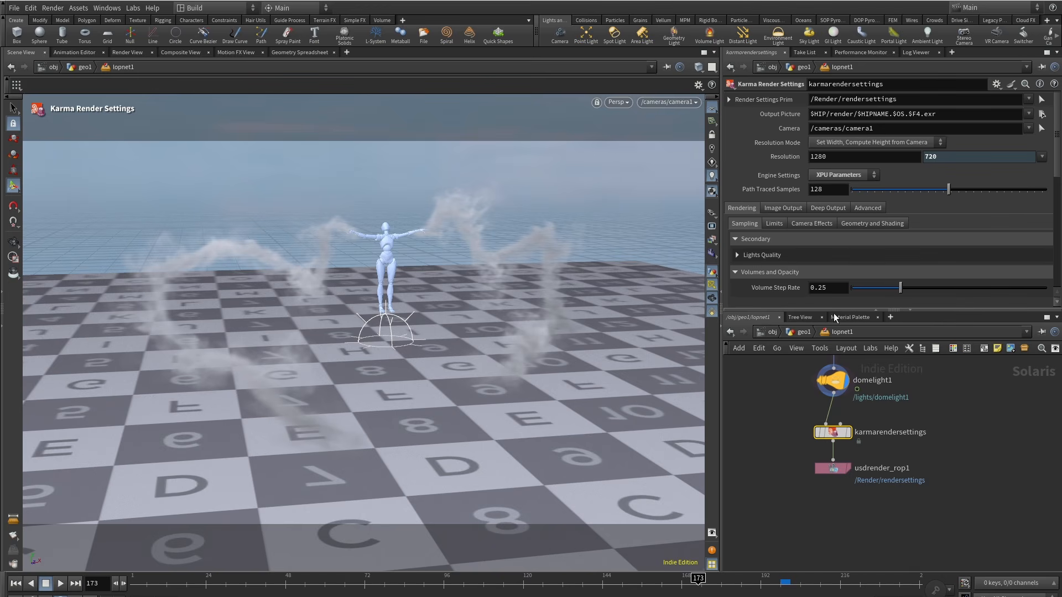
{"action": "double_click", "coordinate": [818, 287]}
{"action": "type", "text": "0.5"}
{"action": "key", "text": "Return"}
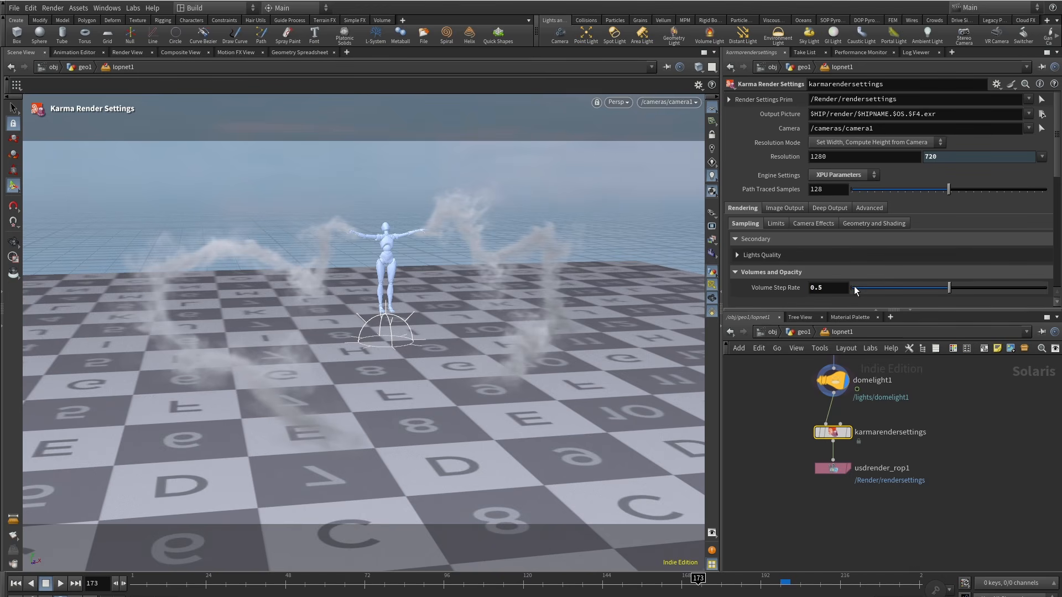
Step: Display the Karma render settings node and switch the viewport renderer to Karma XPU
{"action": "left_click", "coordinate": [847, 432]}
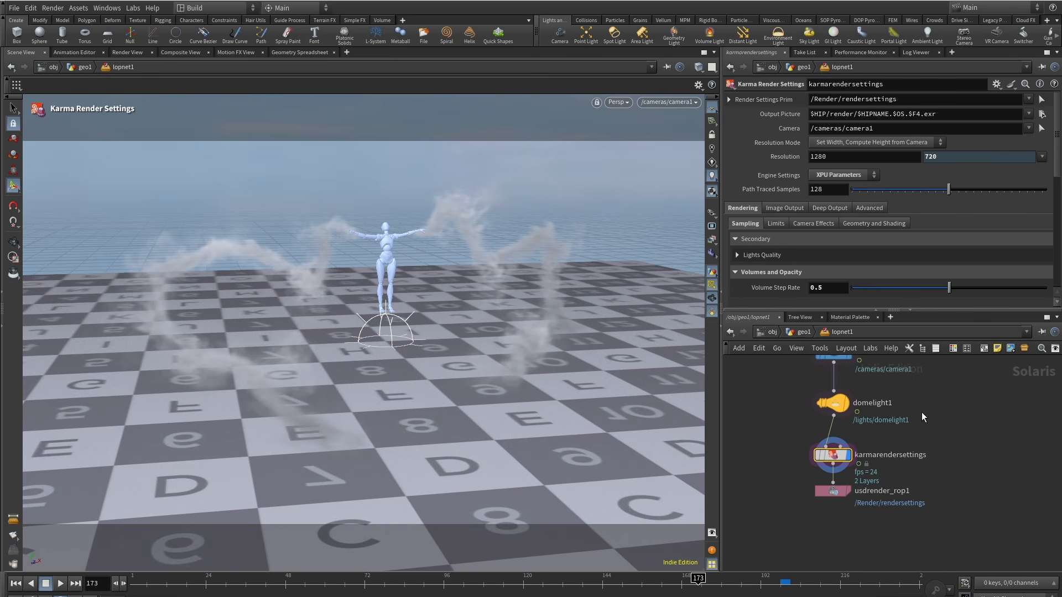
{"action": "scroll", "coordinate": [919, 426], "scroll_direction": "down", "scroll_amount": 4}
{"action": "left_click", "coordinate": [619, 103]}
{"action": "left_click", "coordinate": [628, 277]}
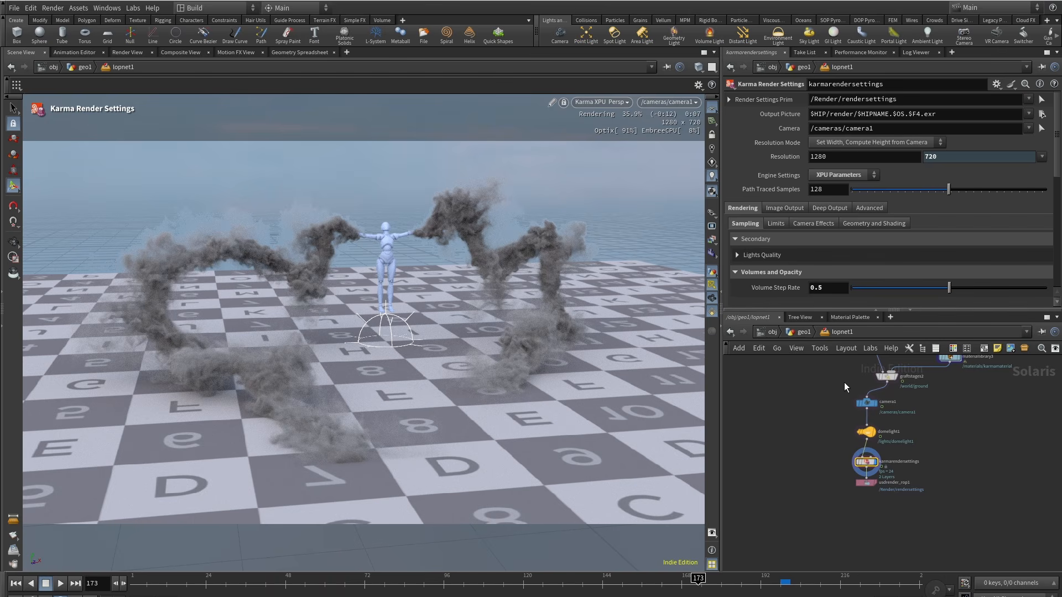
Step: Set the pyro smoke material's Smoke Color to about 0.953 white and return to the LOP network
{"action": "middle_click_drag", "start_coordinate": [845, 383], "coordinate": [814, 479]}
{"action": "scroll", "coordinate": [912, 454], "scroll_direction": "up", "scroll_amount": 3}
{"action": "middle_click_drag", "start_coordinate": [907, 455], "coordinate": [950, 509]}
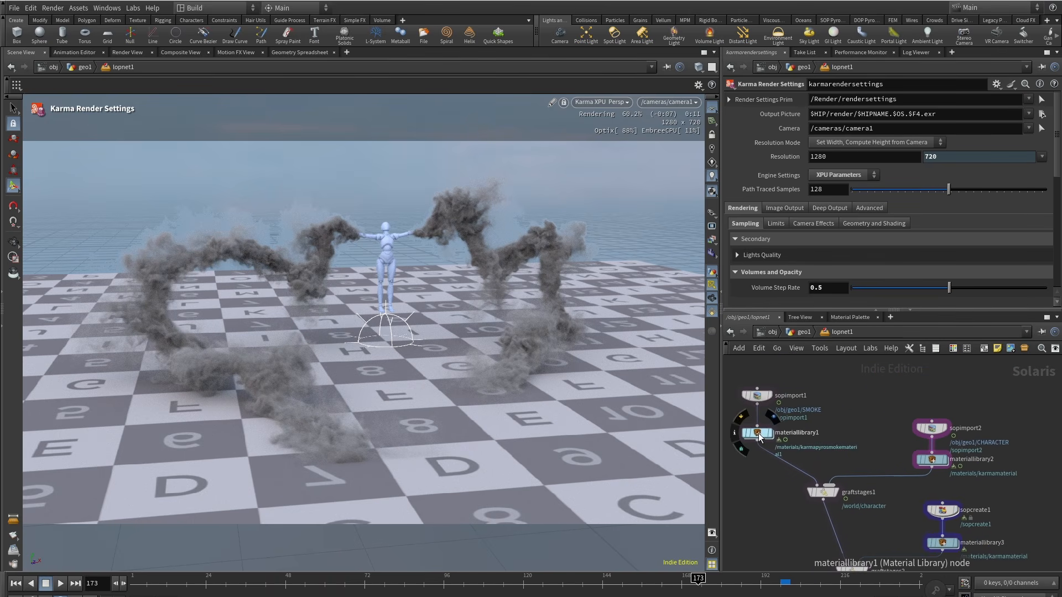
{"action": "double_click", "coordinate": [759, 437]}
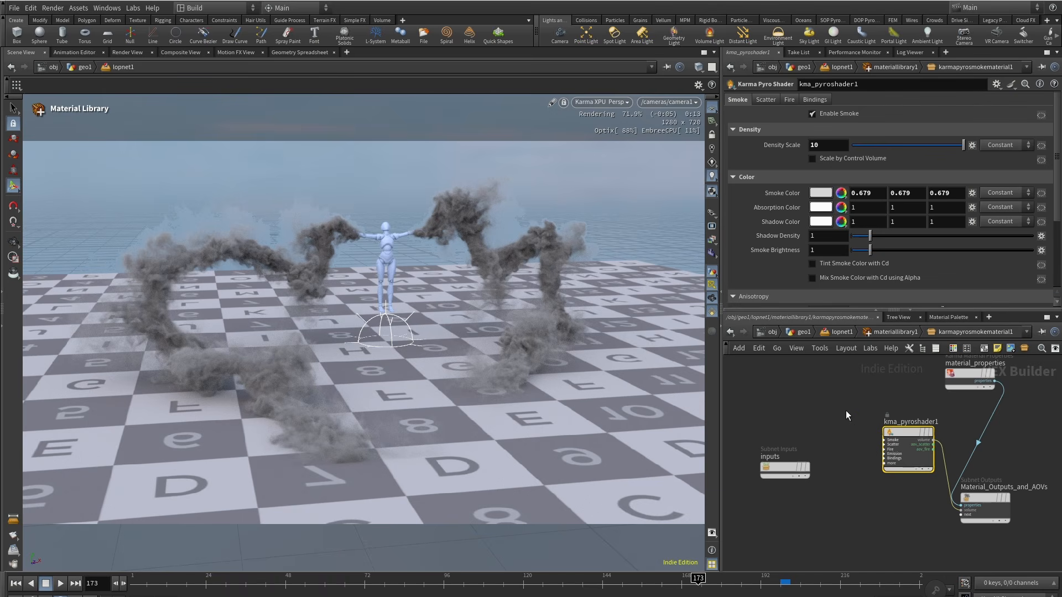
{"action": "left_click", "coordinate": [825, 195]}
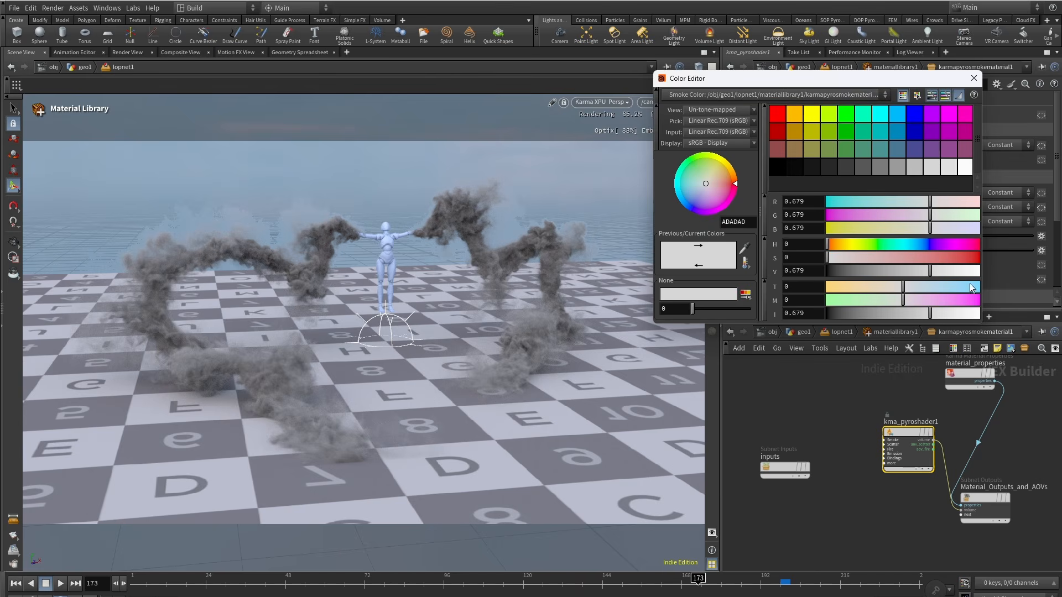
{"action": "left_click_drag", "start_coordinate": [930, 271], "coordinate": [965, 272]}
{"action": "left_click", "coordinate": [972, 271]}
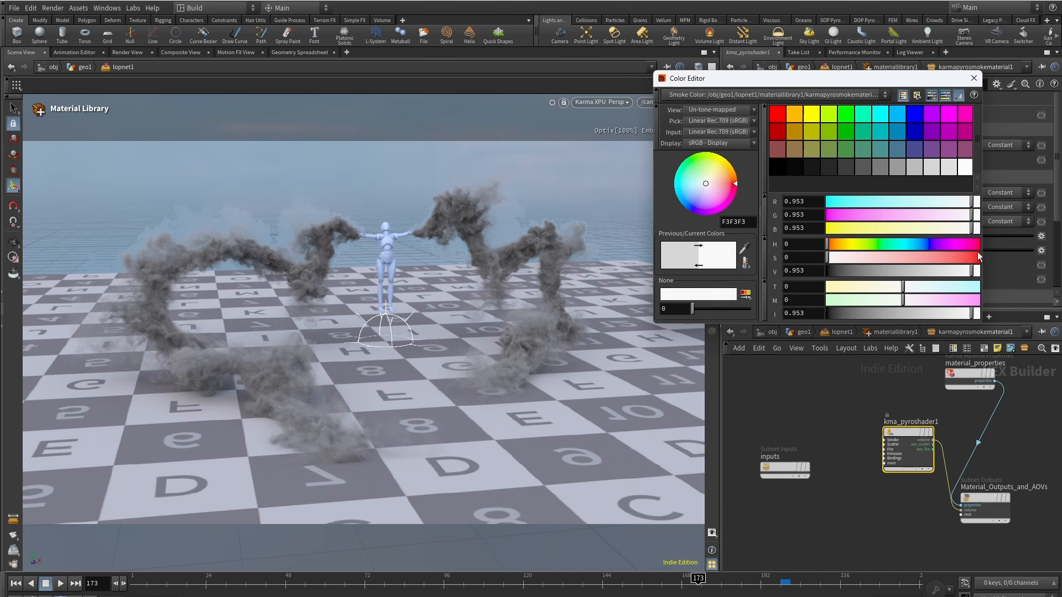
{"action": "left_click", "coordinate": [974, 78]}
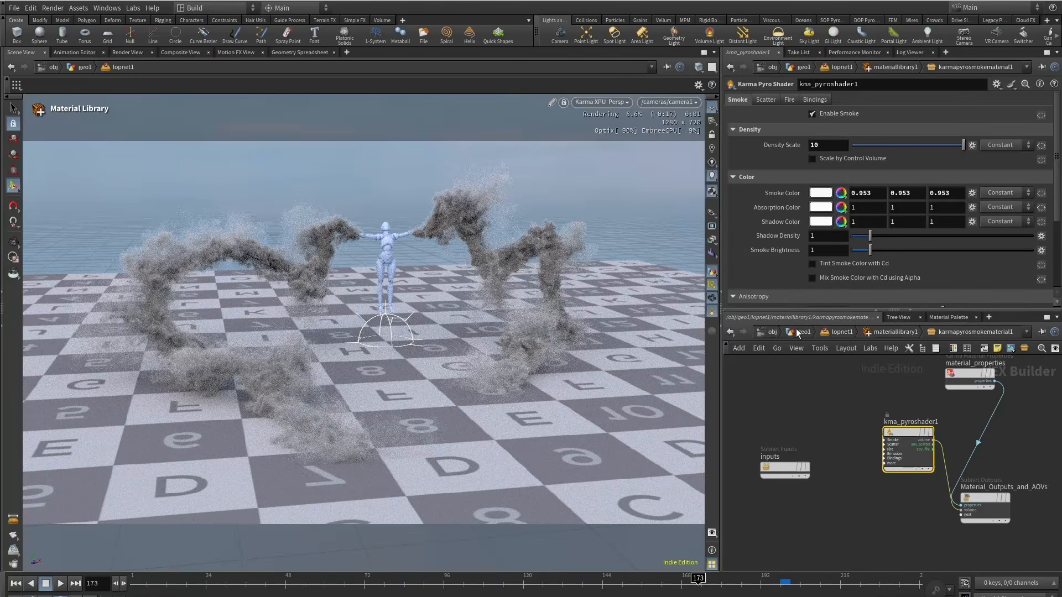
{"action": "left_click", "coordinate": [890, 333]}
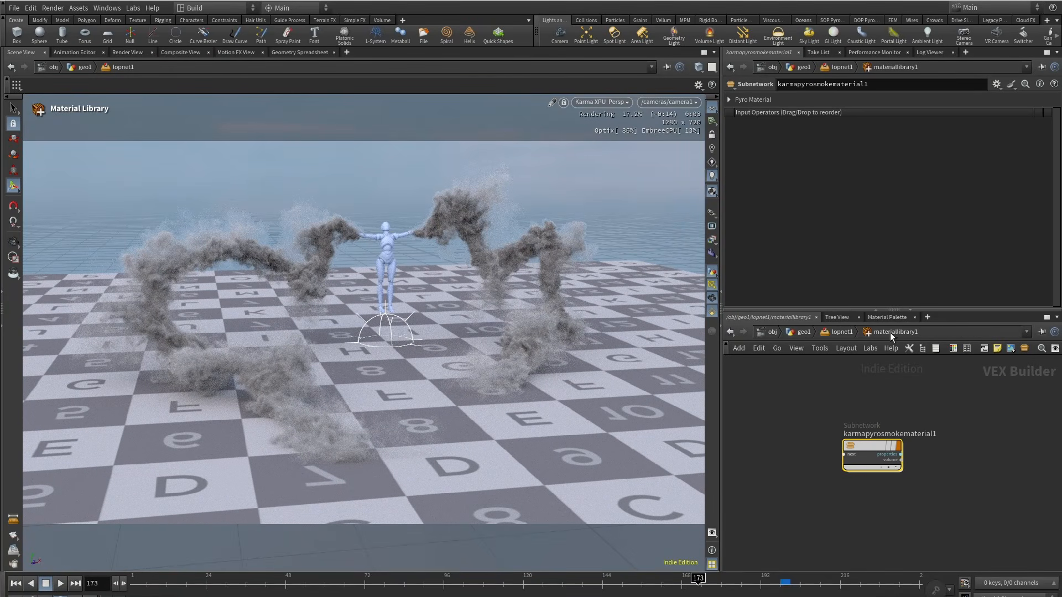
{"action": "left_click", "coordinate": [836, 334]}
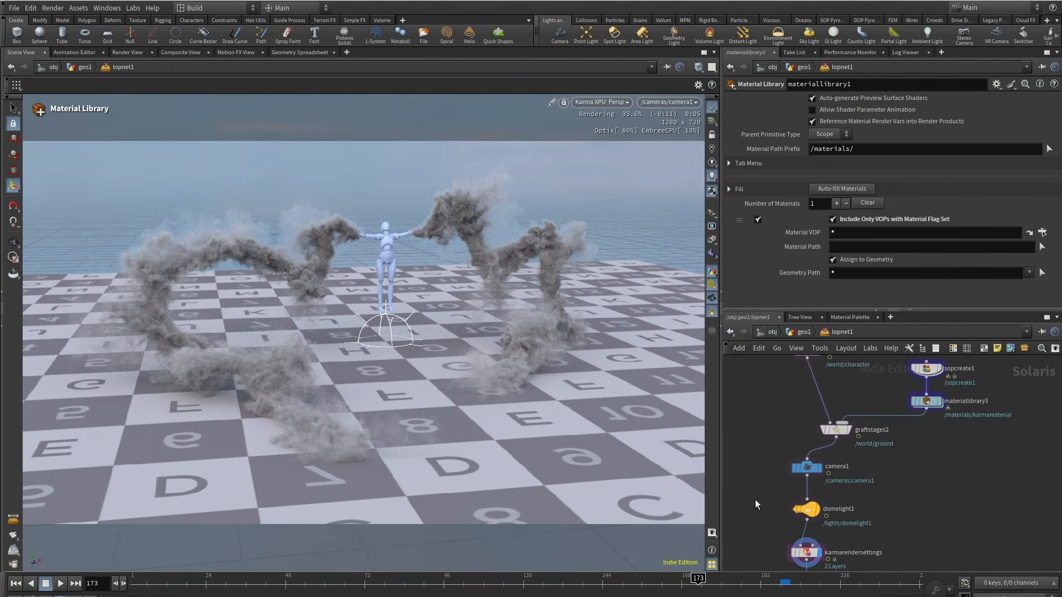
Step: Set the Karma render settings' Volume Limit to 2
{"action": "middle_click_drag", "start_coordinate": [755, 500], "coordinate": [788, 420]}
{"action": "left_click", "coordinate": [834, 463]}
{"action": "left_click", "coordinate": [780, 225]}
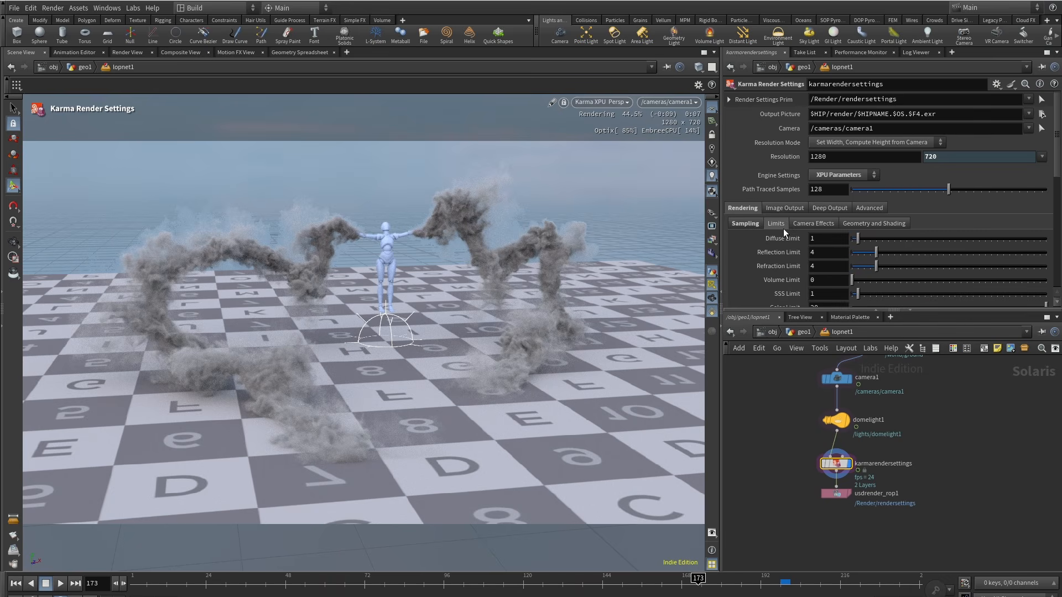
{"action": "scroll", "coordinate": [783, 228], "scroll_direction": "down", "scroll_amount": 3}
{"action": "left_click", "coordinate": [828, 208]}
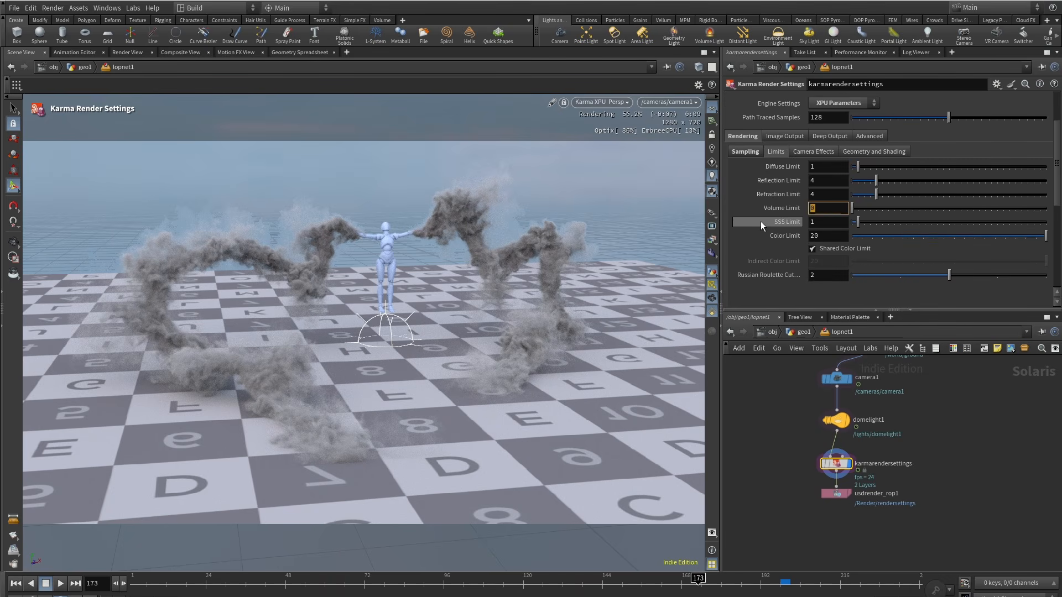
{"action": "type", "text": "2"}
{"action": "key", "text": "Return"}
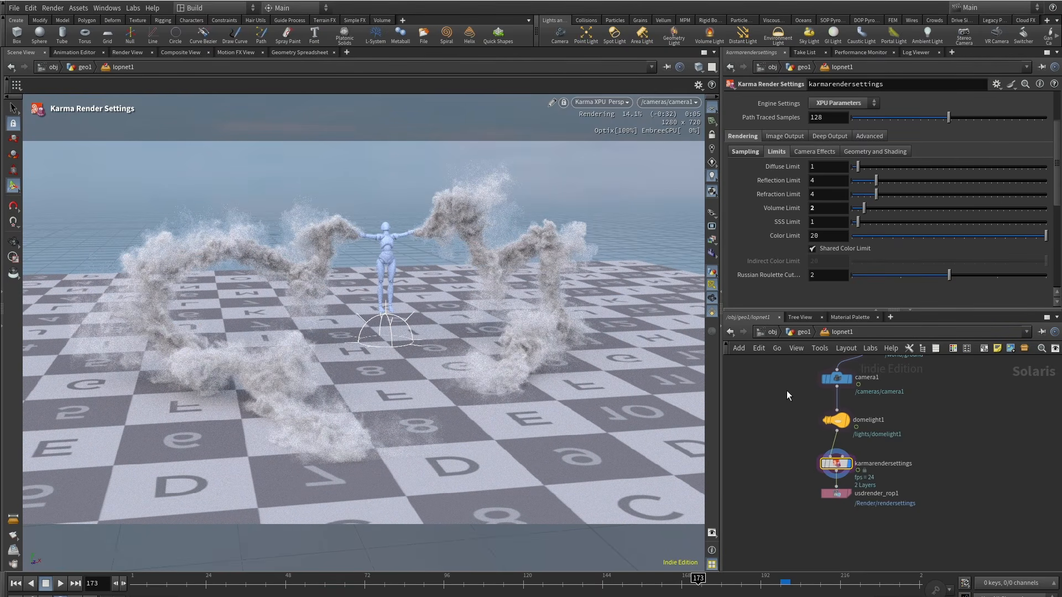
Step: Set the Karma pyro shader's Density Scale to 7.5
{"action": "middle_click_drag", "start_coordinate": [770, 398], "coordinate": [778, 408]}
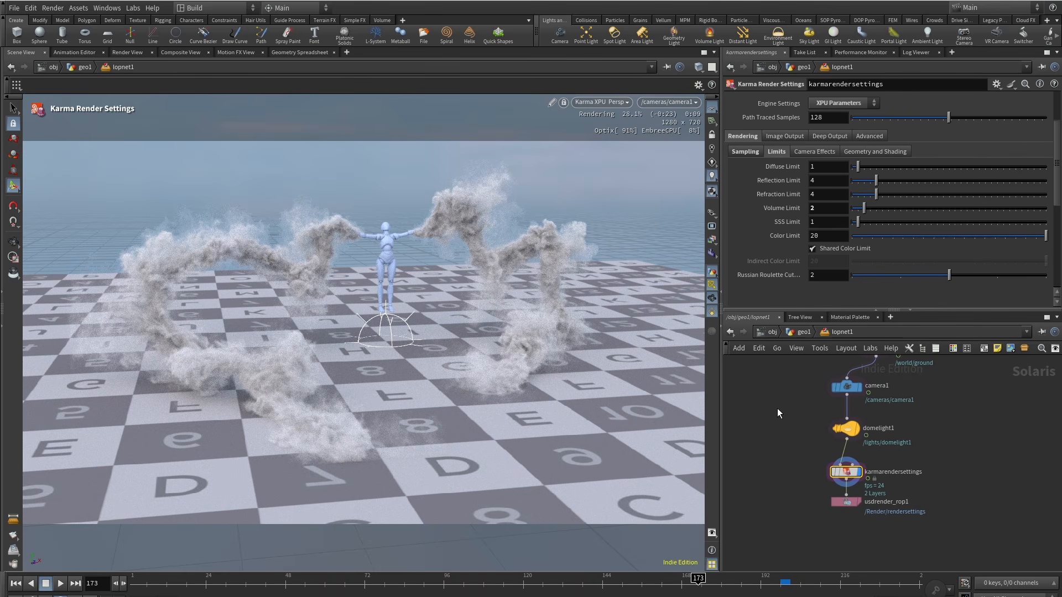
{"action": "middle_click_drag", "start_coordinate": [778, 409], "coordinate": [772, 480]}
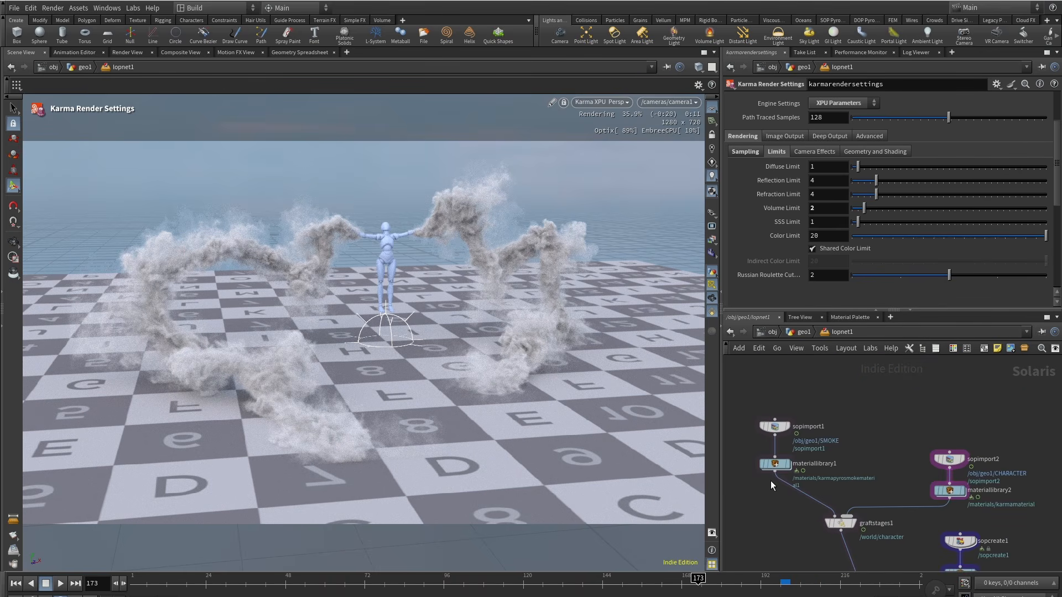
{"action": "double_click", "coordinate": [774, 465]}
{"action": "double_click", "coordinate": [865, 446]}
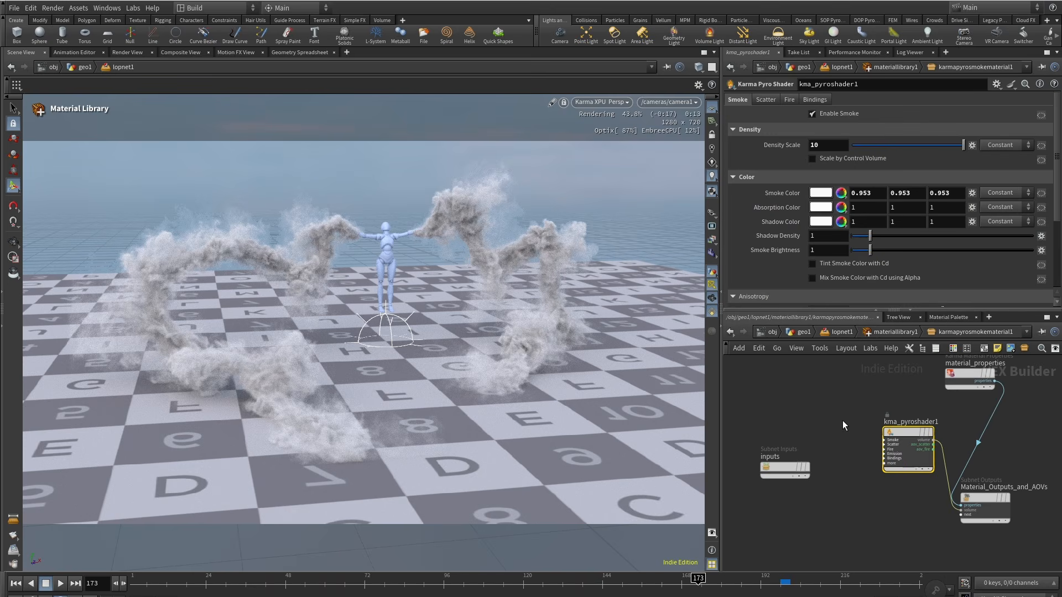
{"action": "left_click", "coordinate": [773, 148]}
{"action": "type", "text": "7."}
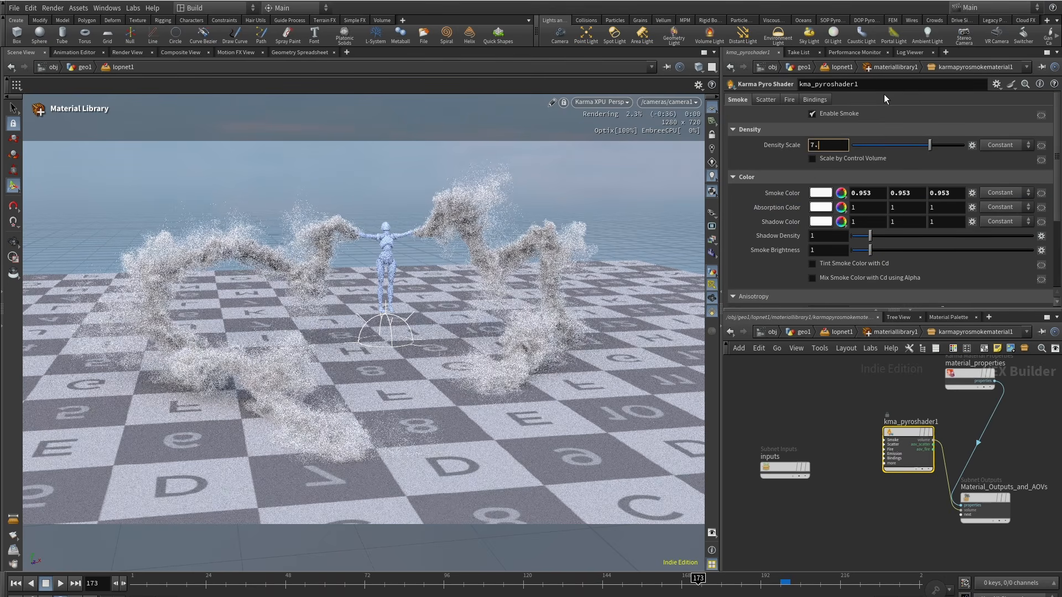
{"action": "type", "text": "5"}
{"action": "key", "text": "Return"}
Step: Rename the Karma render settings' output picture to $HIP/render/smokeCap.$F4.exr
{"action": "left_click", "coordinate": [891, 492]}
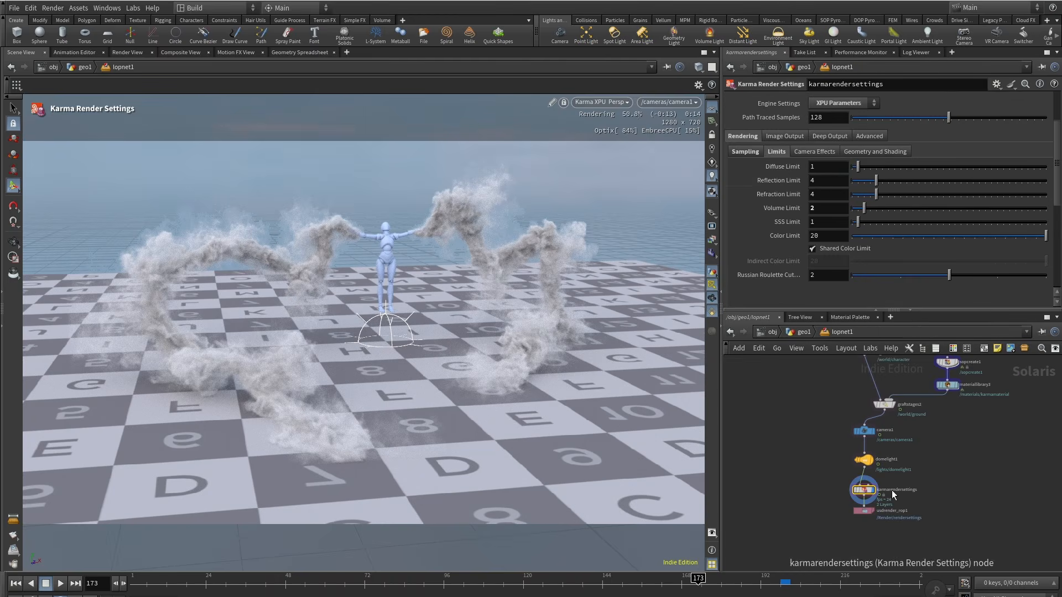
{"action": "scroll", "coordinate": [814, 200], "scroll_direction": "up", "scroll_amount": 3}
{"action": "left_click_drag", "start_coordinate": [857, 114], "coordinate": [905, 115]}
{"action": "type", "text": "smoke"}
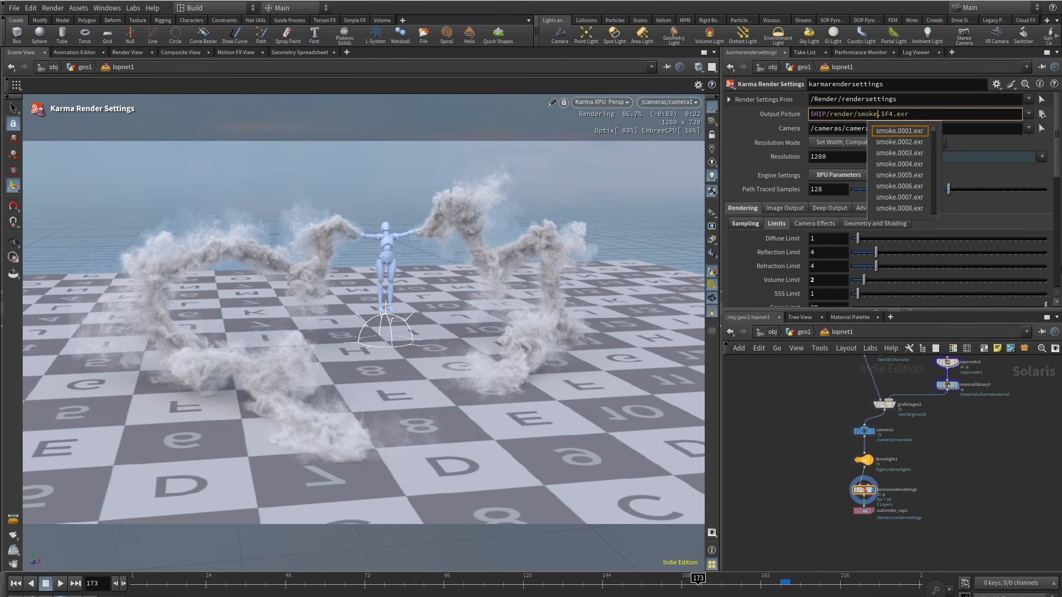
{"action": "type", "text": "Cap"}
{"action": "key", "text": "Return"}
Step: Set the USD Render ROP's Valid Frame Range to Render Specific Frame Range, frames 1 to 200
{"action": "left_click", "coordinate": [862, 511]}
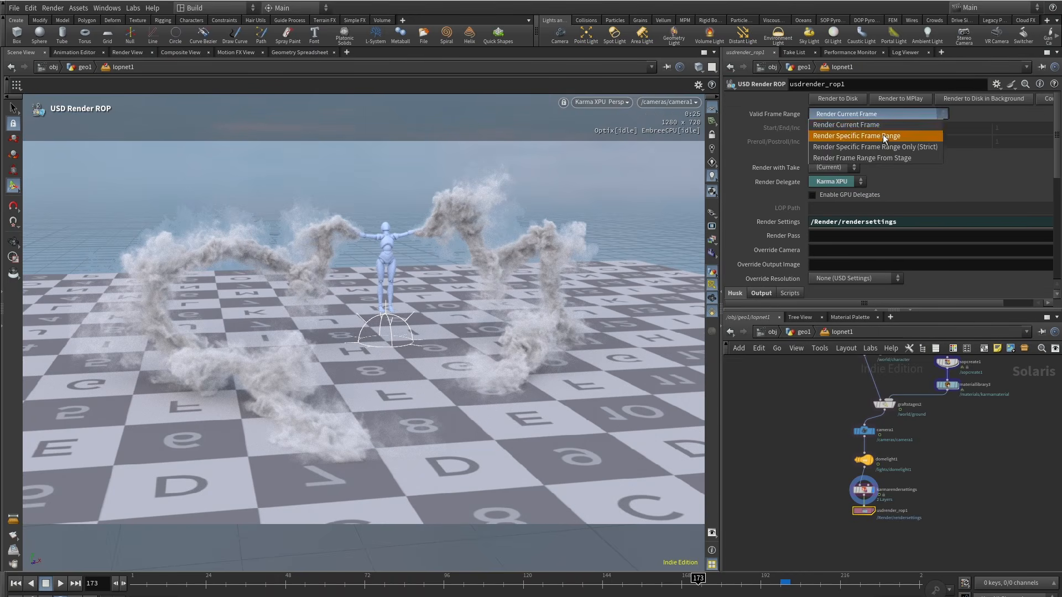
{"action": "middle_click_drag", "start_coordinate": [808, 440], "coordinate": [780, 427]}
Step: Switch the viewport renderer away from Karma XPU back to the default viewport renderer
{"action": "left_click", "coordinate": [611, 103]}
{"action": "left_click", "coordinate": [624, 142]}
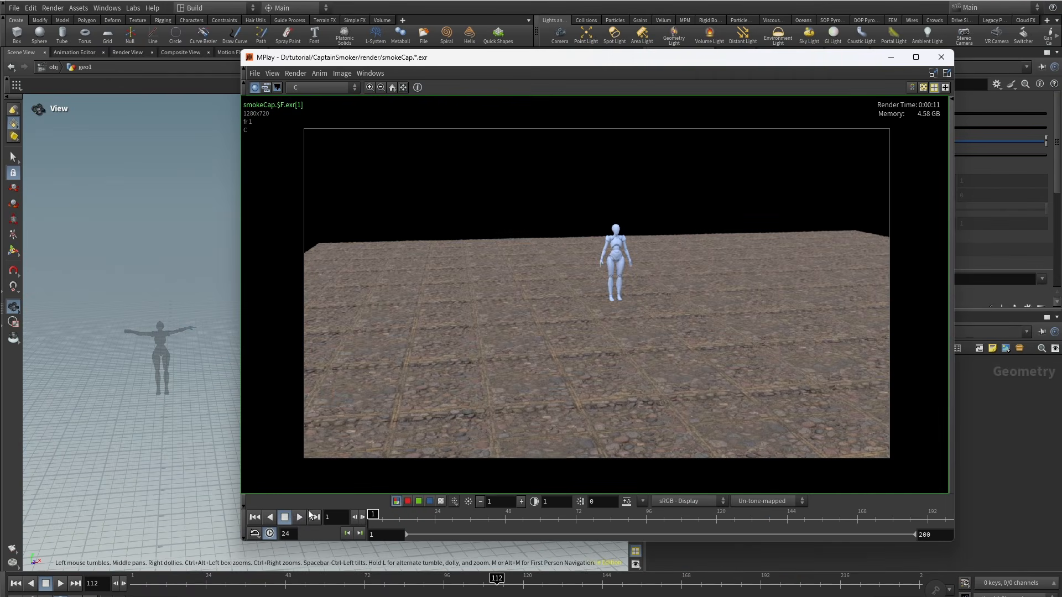
{"action": "left_click", "coordinate": [299, 517]}
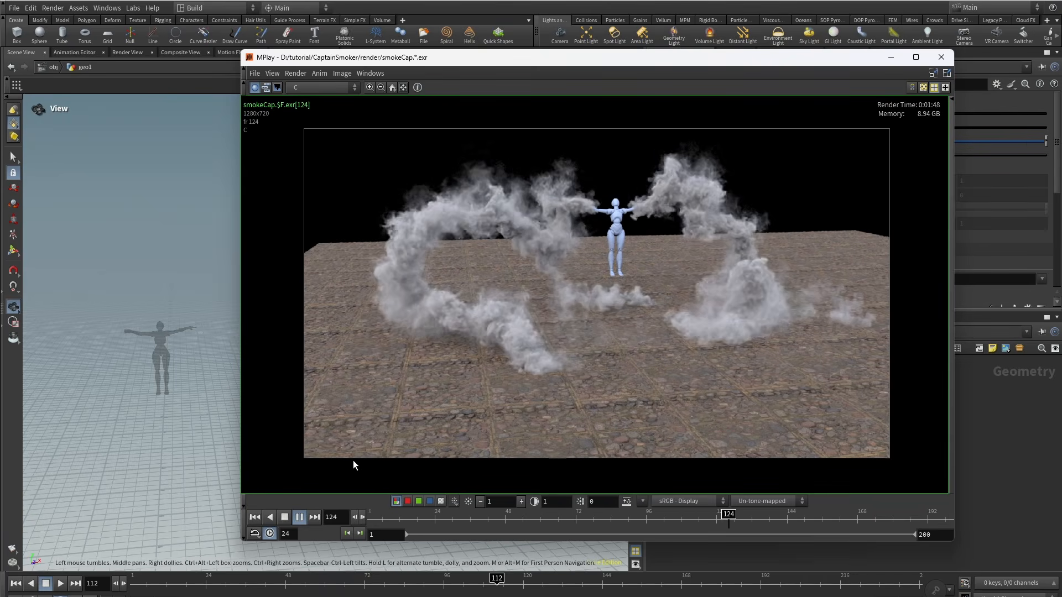
Step: Scrub through the rendered smokeCap sequence in MPlay and close it
{"action": "middle_click_drag", "start_coordinate": [413, 441], "coordinate": [403, 452]}
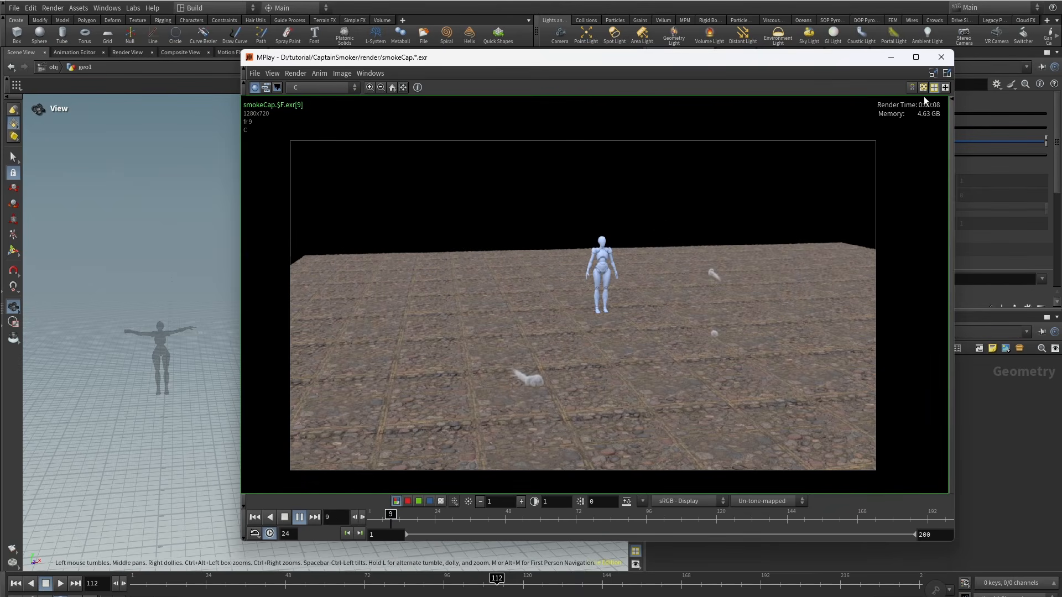
{"action": "left_click", "coordinate": [941, 55]}
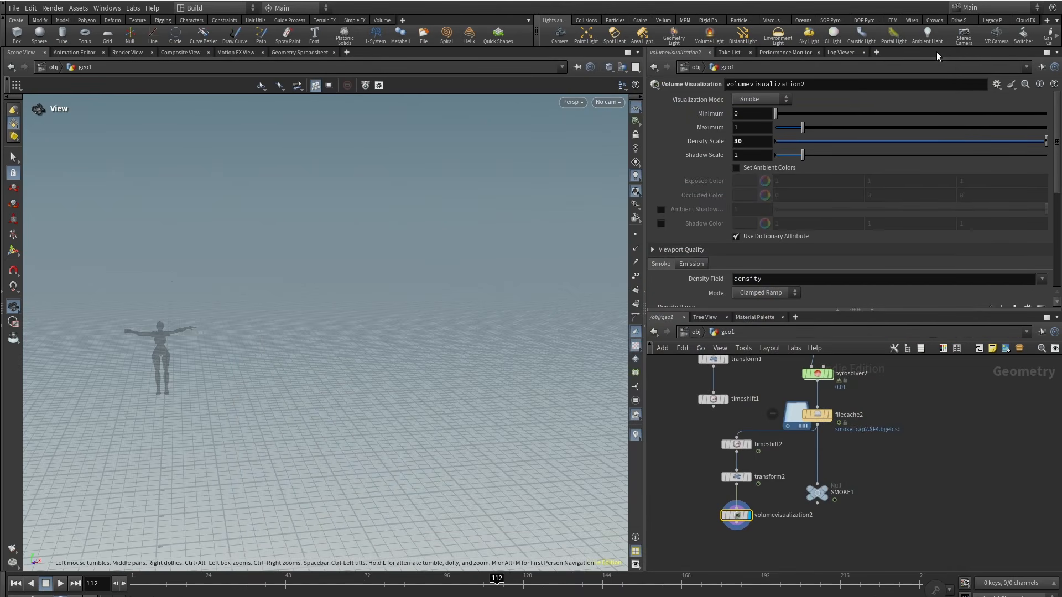
{"action": "middle_click_drag", "start_coordinate": [211, 333], "coordinate": [336, 300]}
{"action": "scroll", "coordinate": [327, 310], "scroll_direction": "down", "scroll_amount": 3}
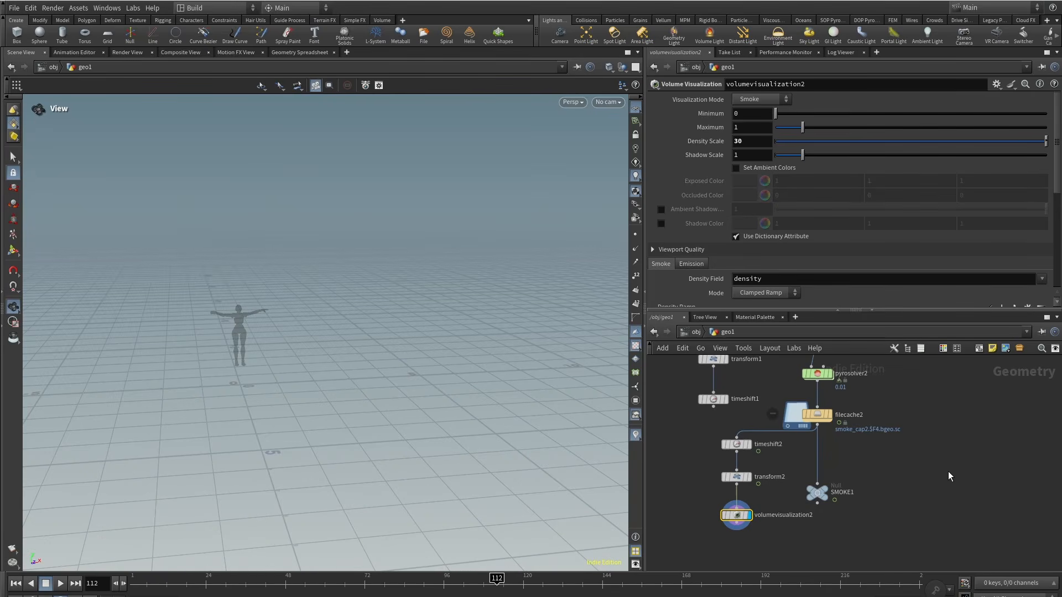
{"action": "scroll", "coordinate": [839, 495], "scroll_direction": "down", "scroll_amount": 9}
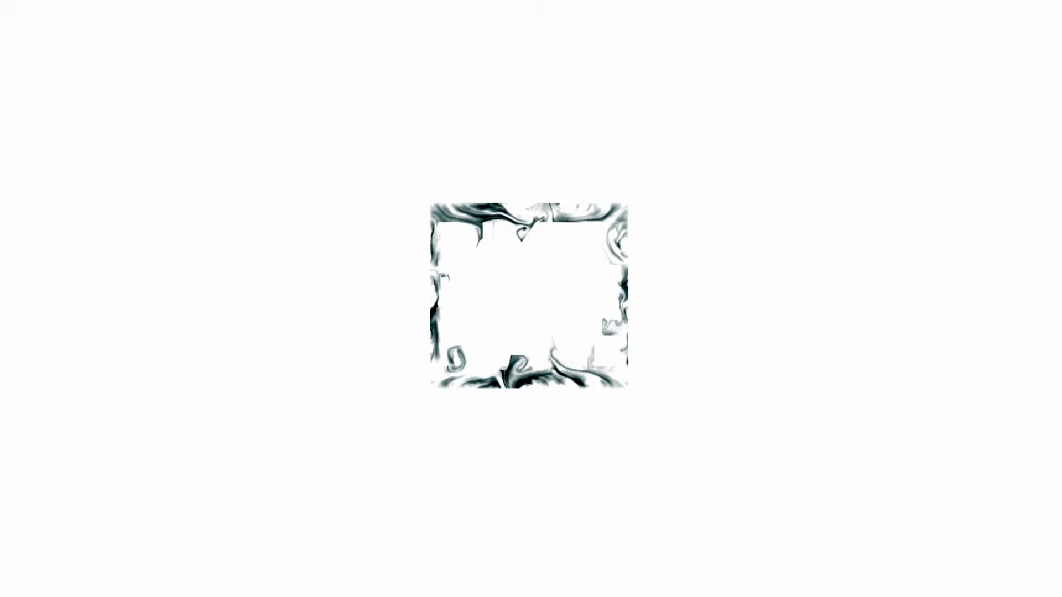